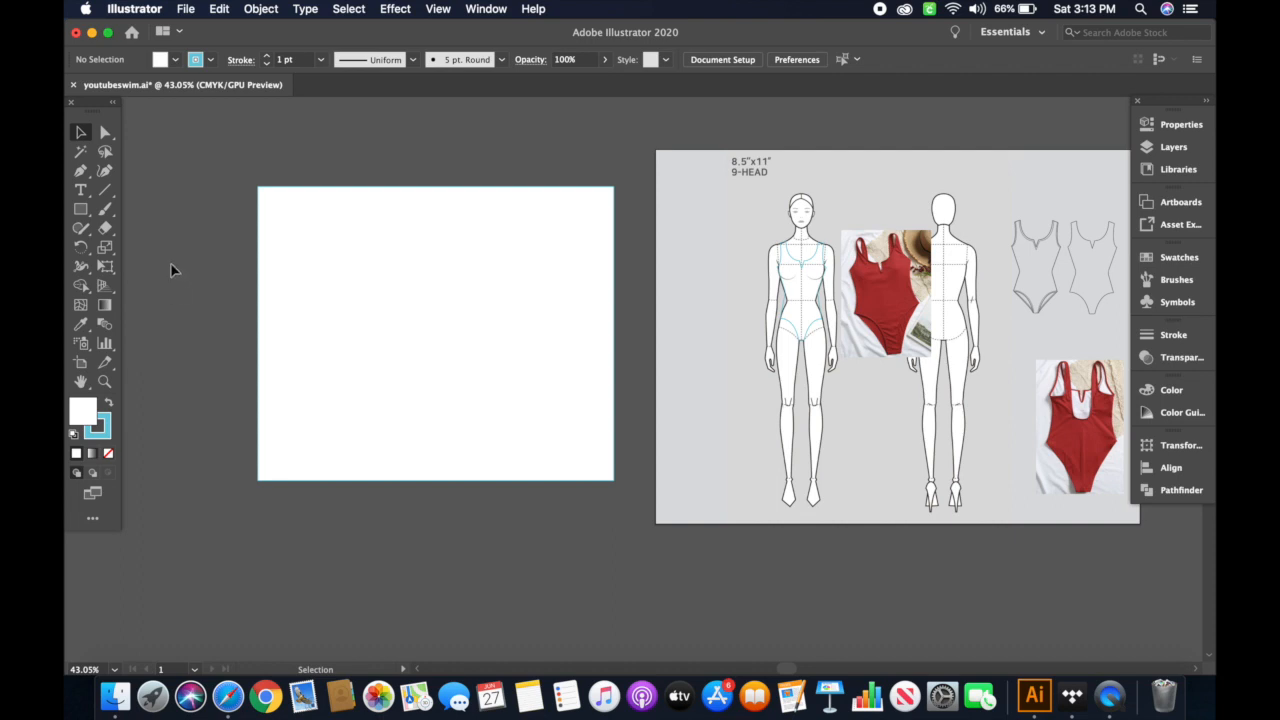
# - Set up the Pen tool with no fill and make the light blue stroke active
pyautogui.click(83, 176)
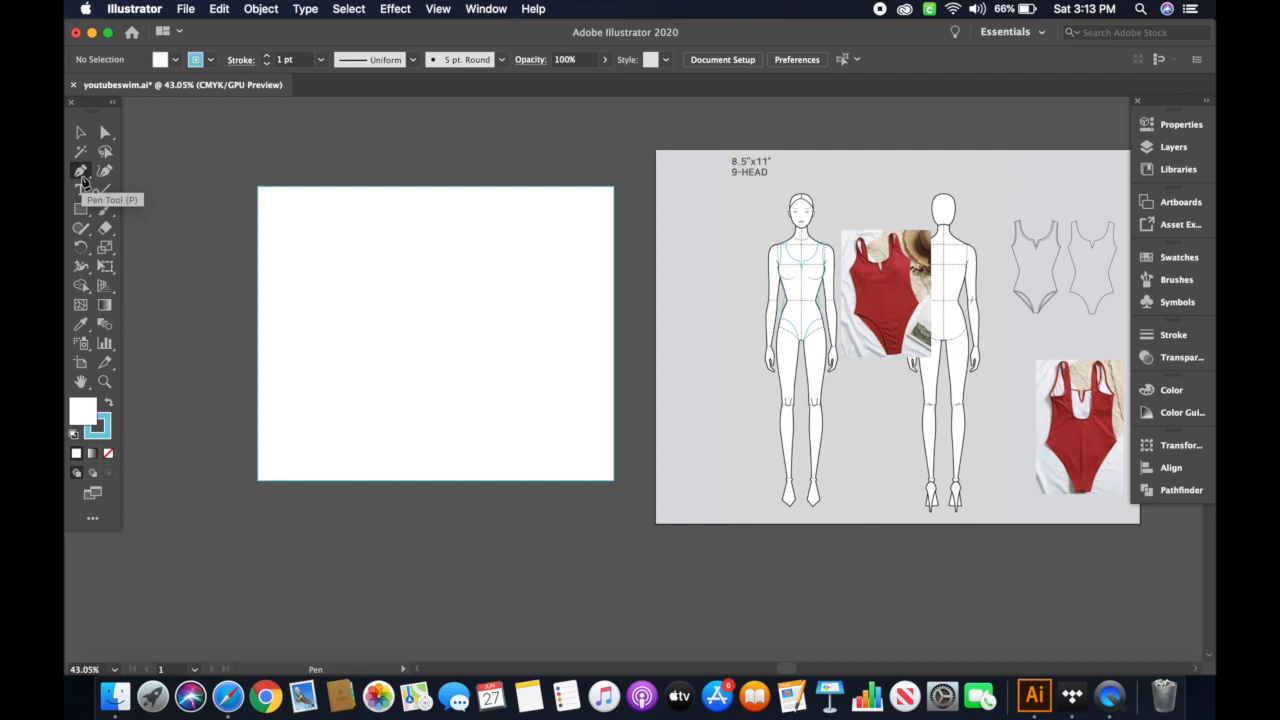
pyautogui.click(101, 437)
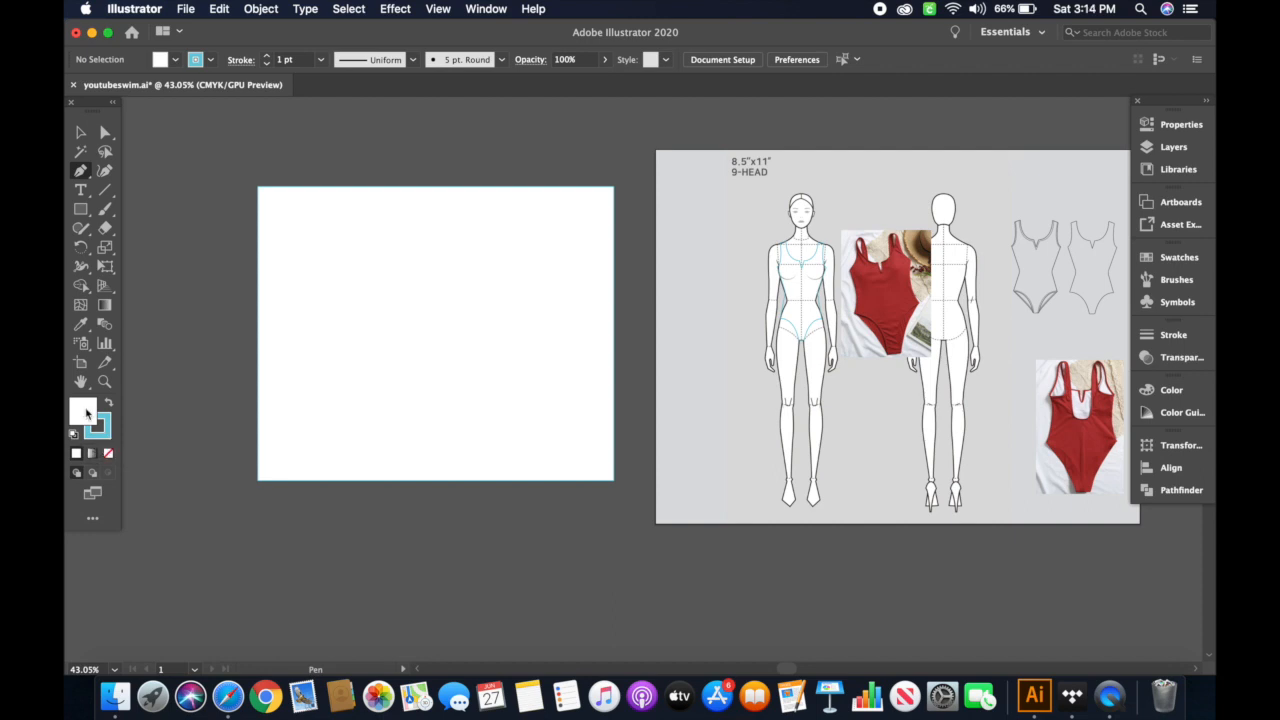
pyautogui.click(108, 456)
pyautogui.click(108, 427)
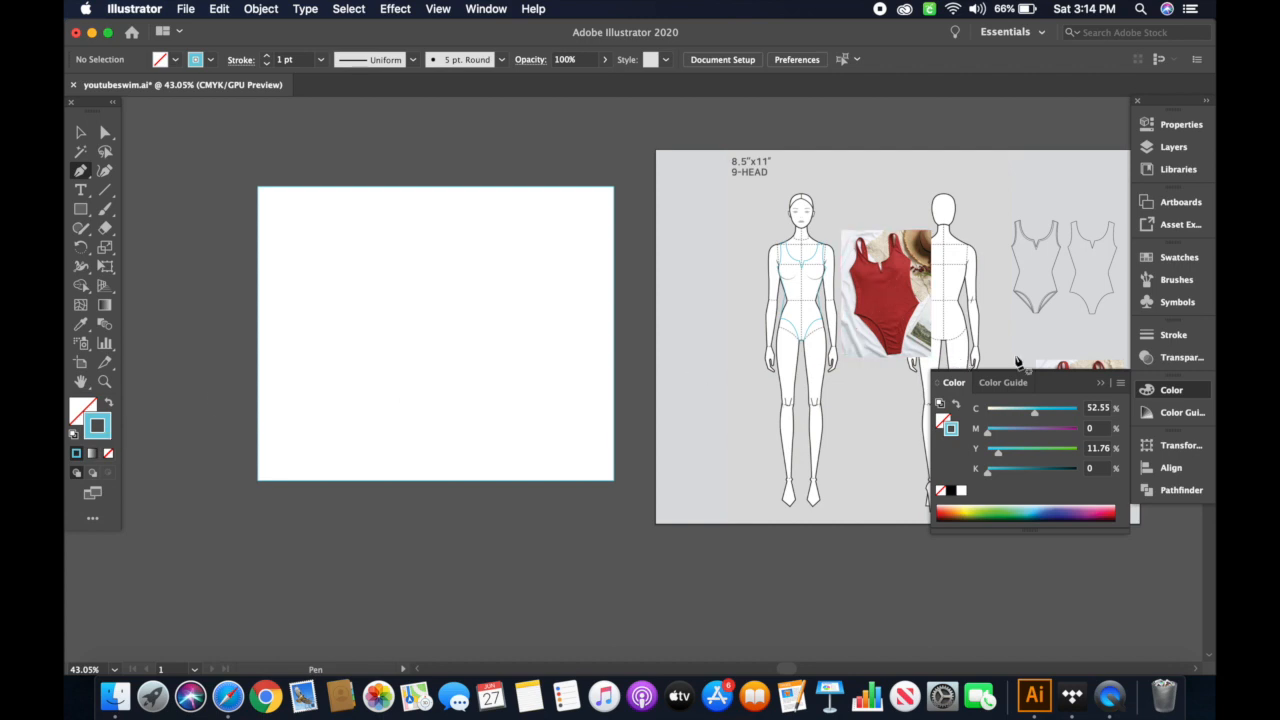
pyautogui.click(1100, 383)
# - Examine the blue swimsuit outline traced over the front figure beside the reference photo
pyautogui.scroll(3, 431, 292)
pyautogui.scroll(1, 431, 292)
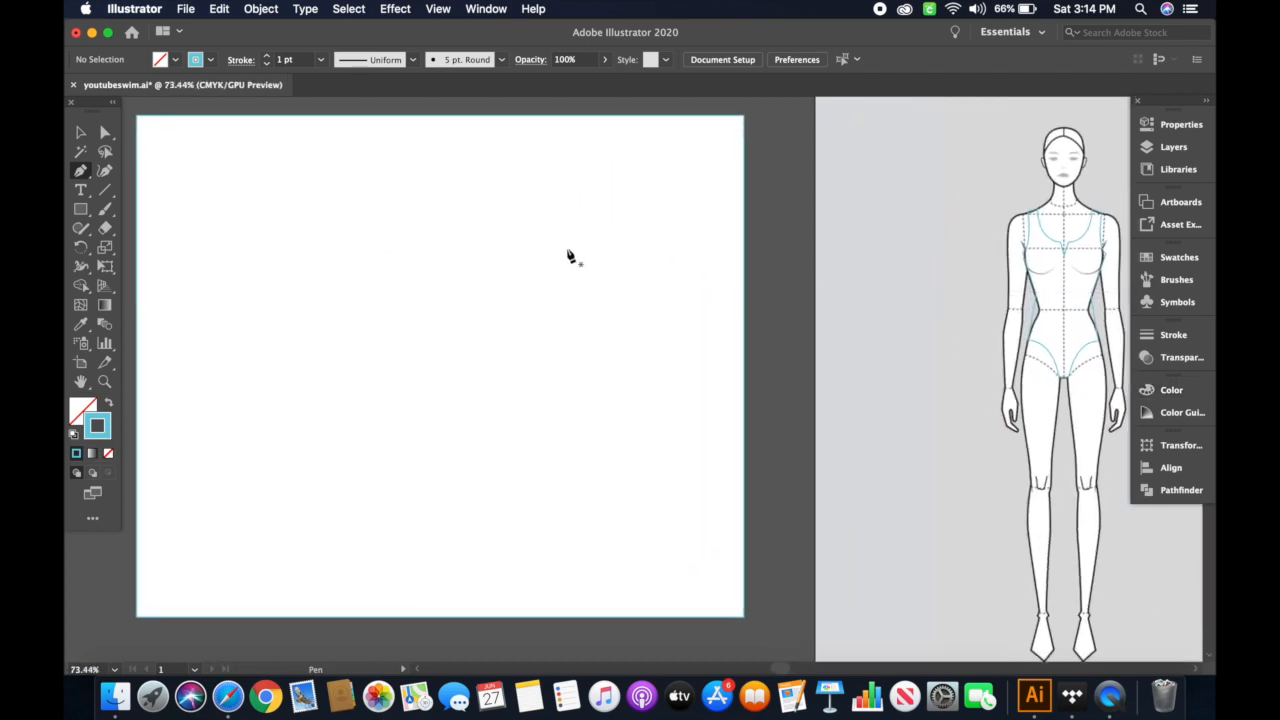
pyautogui.hscroll(5, 629, 263)
pyautogui.hscroll(2, 640, 255)
pyautogui.scroll(5, 765, 212)
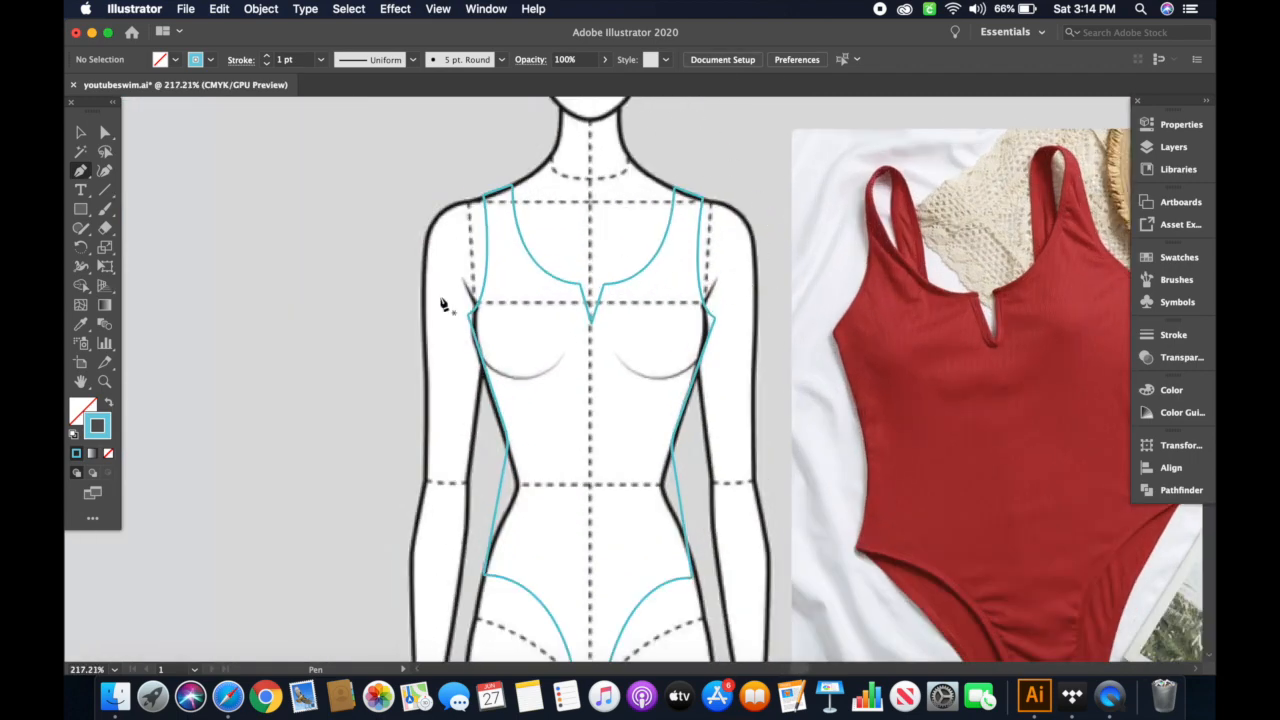
pyautogui.scroll(-3, 445, 303)
pyautogui.hscroll(-10, 445, 303)
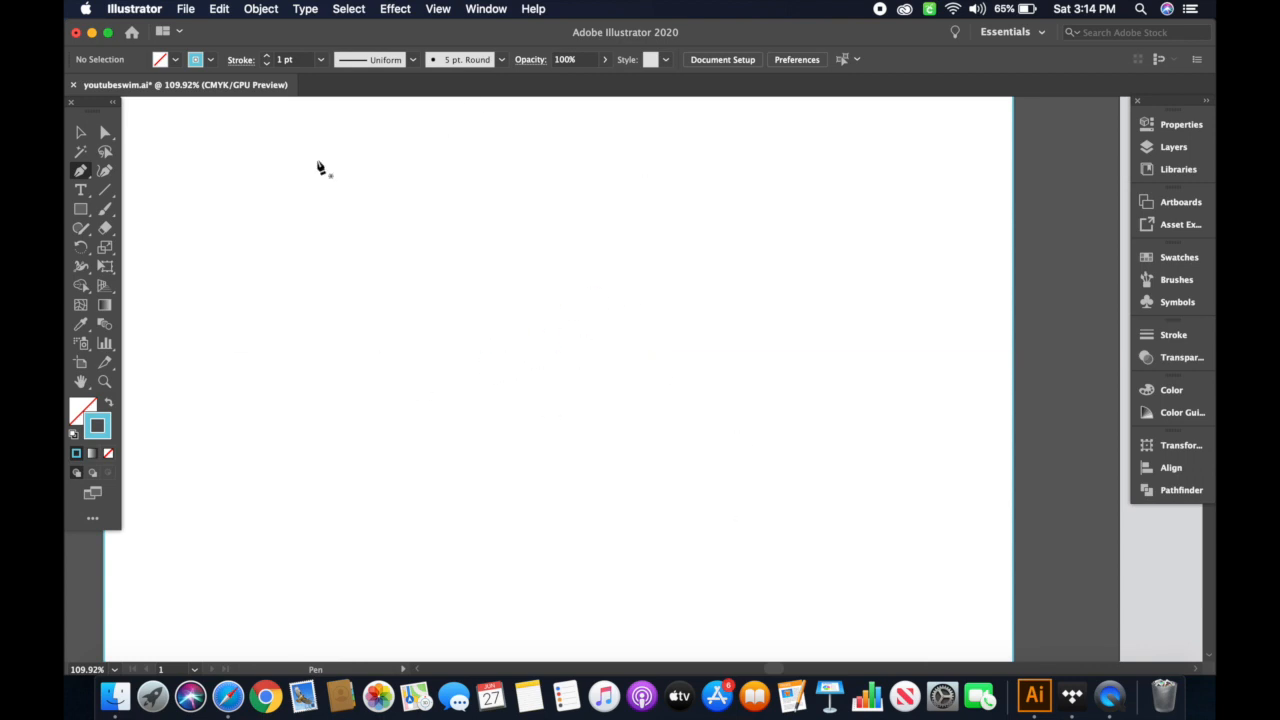
# - Draw a short straight diagonal segment with the Pen tool on the blank artboard
pyautogui.click(552, 395)
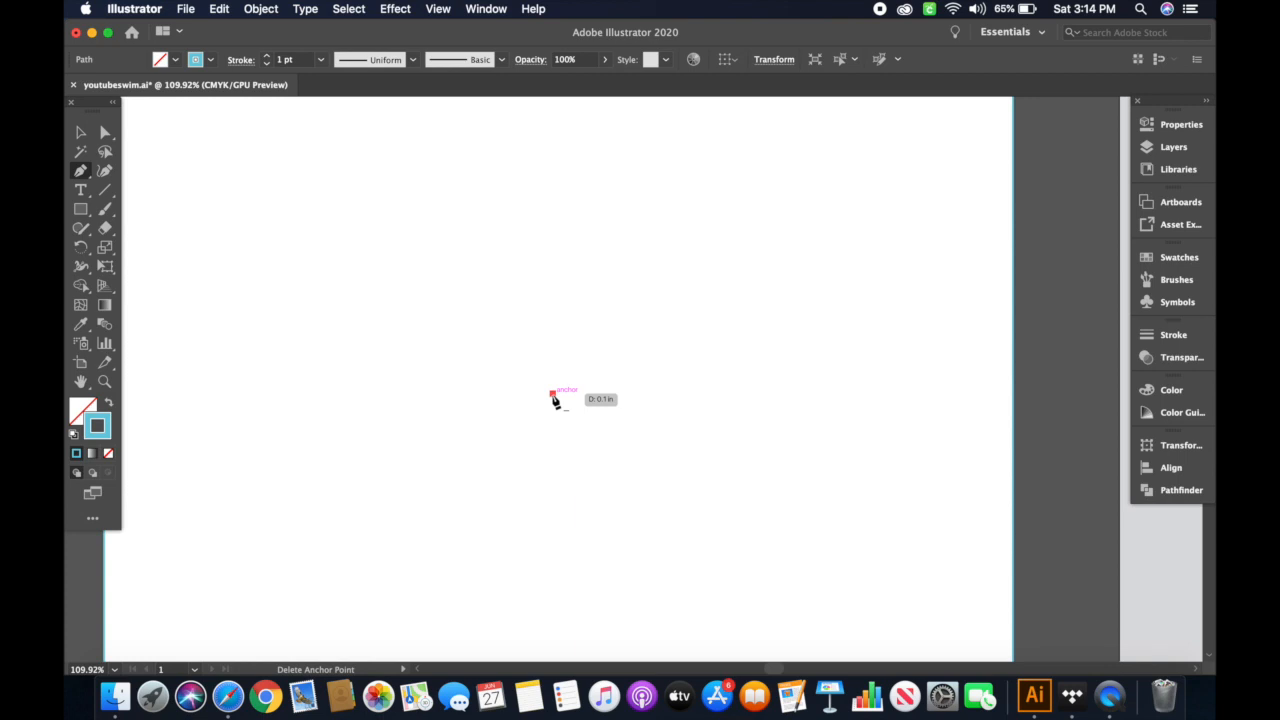
pyautogui.click(553, 399)
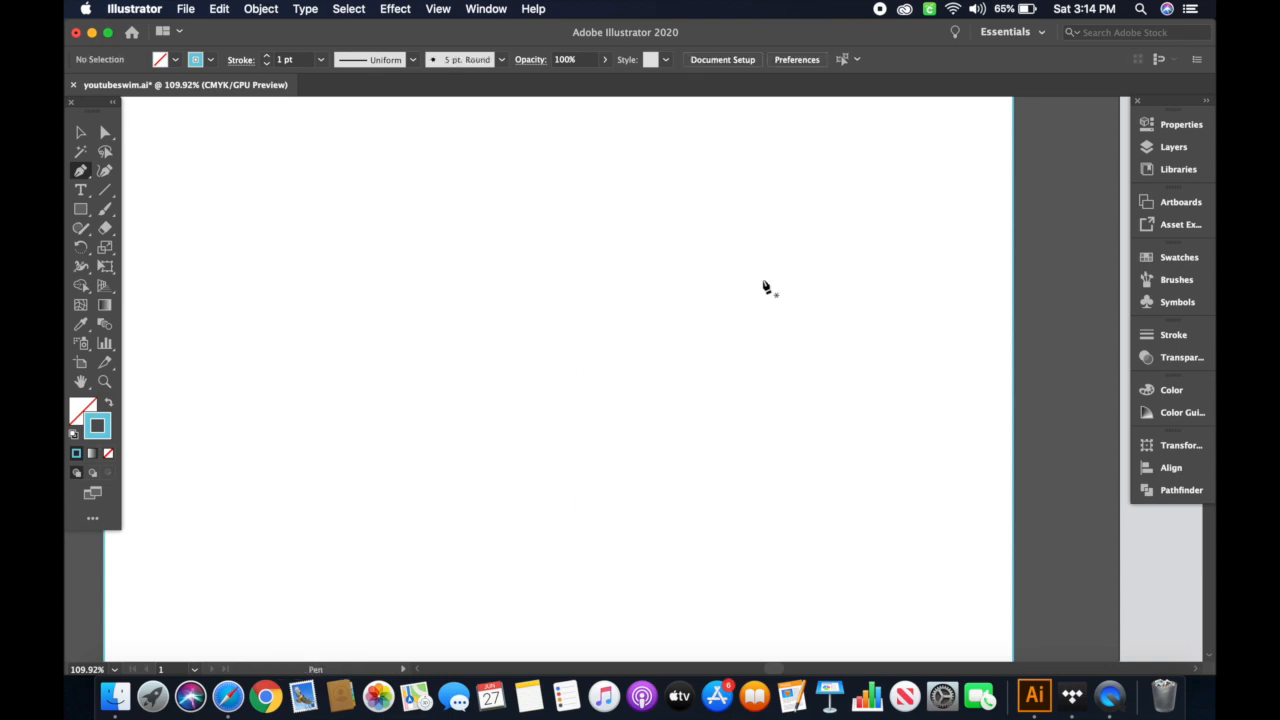
pyautogui.click(522, 377)
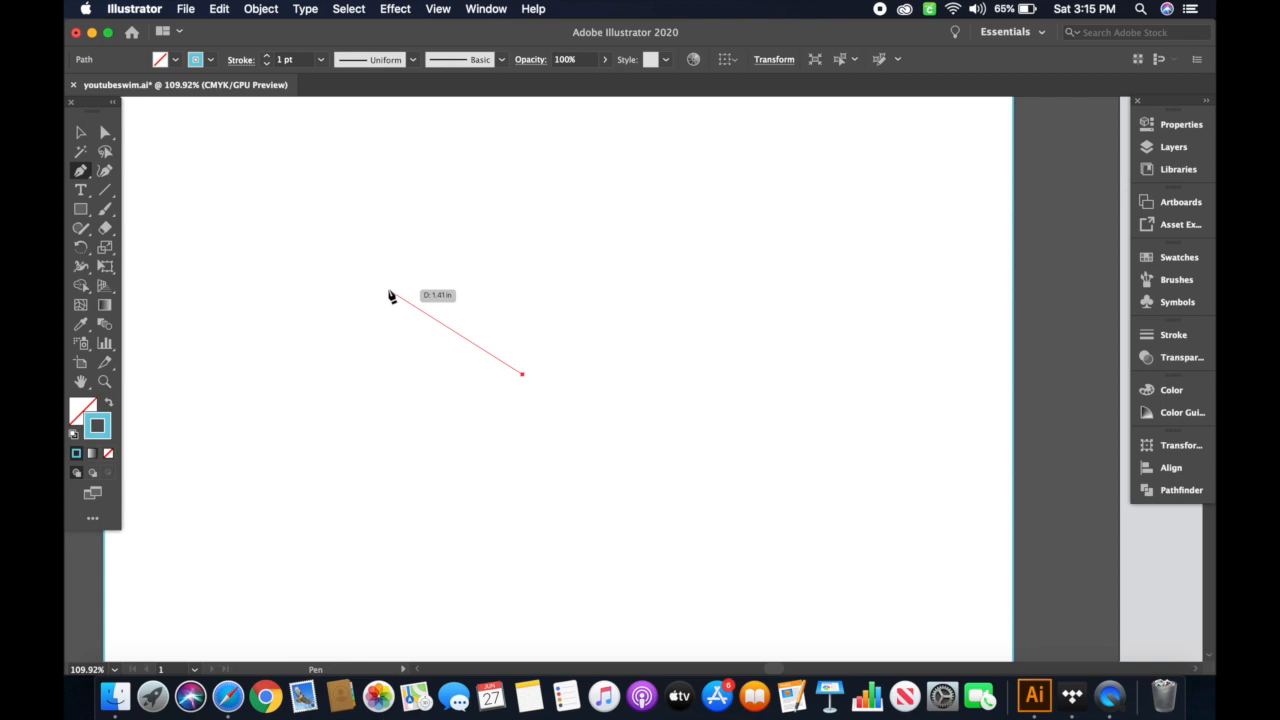
pyautogui.click(486, 341)
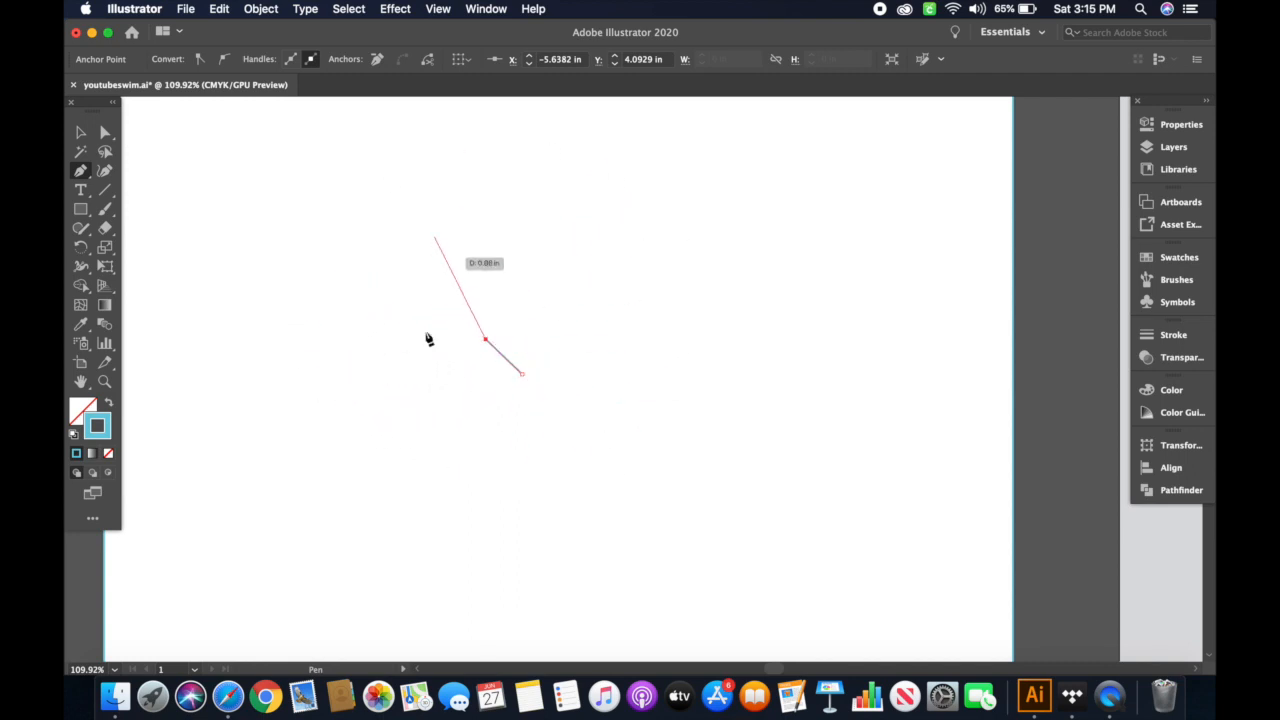
# - Extend the path up and to the left with a curved segment and remove the outgoing handle from its end anchor
pyautogui.click(397, 240)
pyautogui.moveTo(397, 240); pyautogui.dragTo(396, 127)
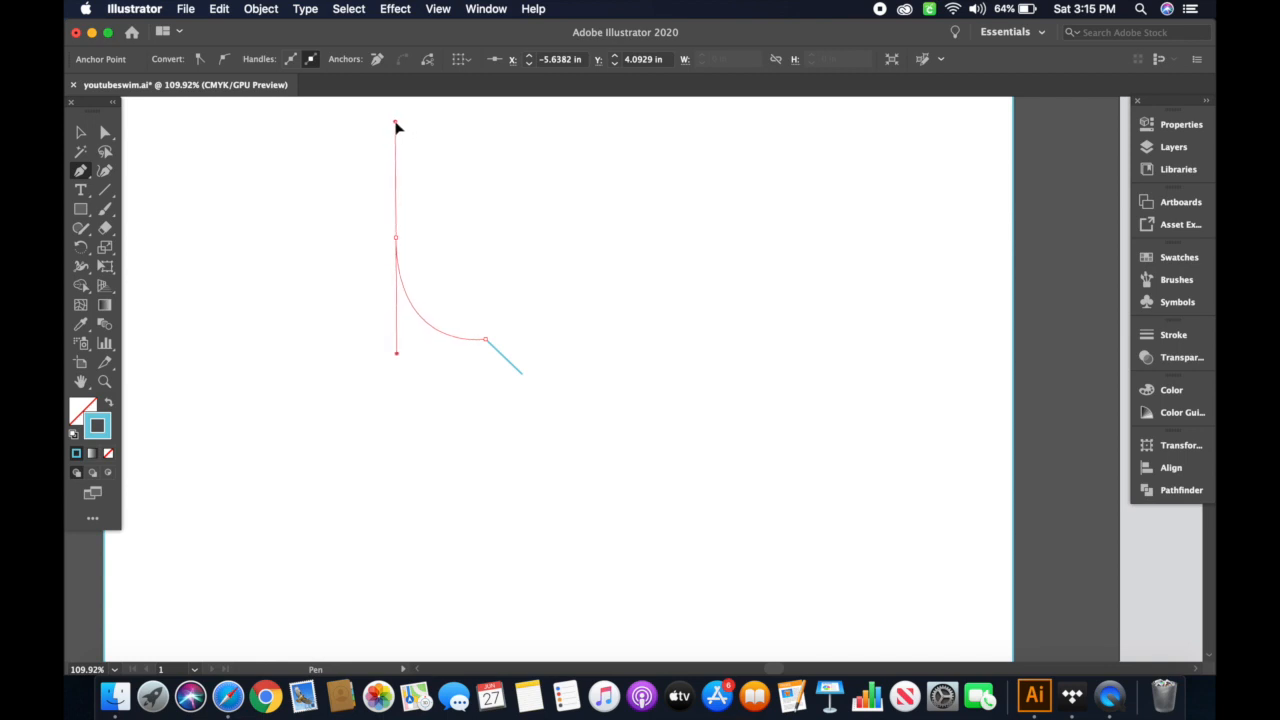
pyautogui.moveTo(396, 127); pyautogui.dragTo(395, 126)
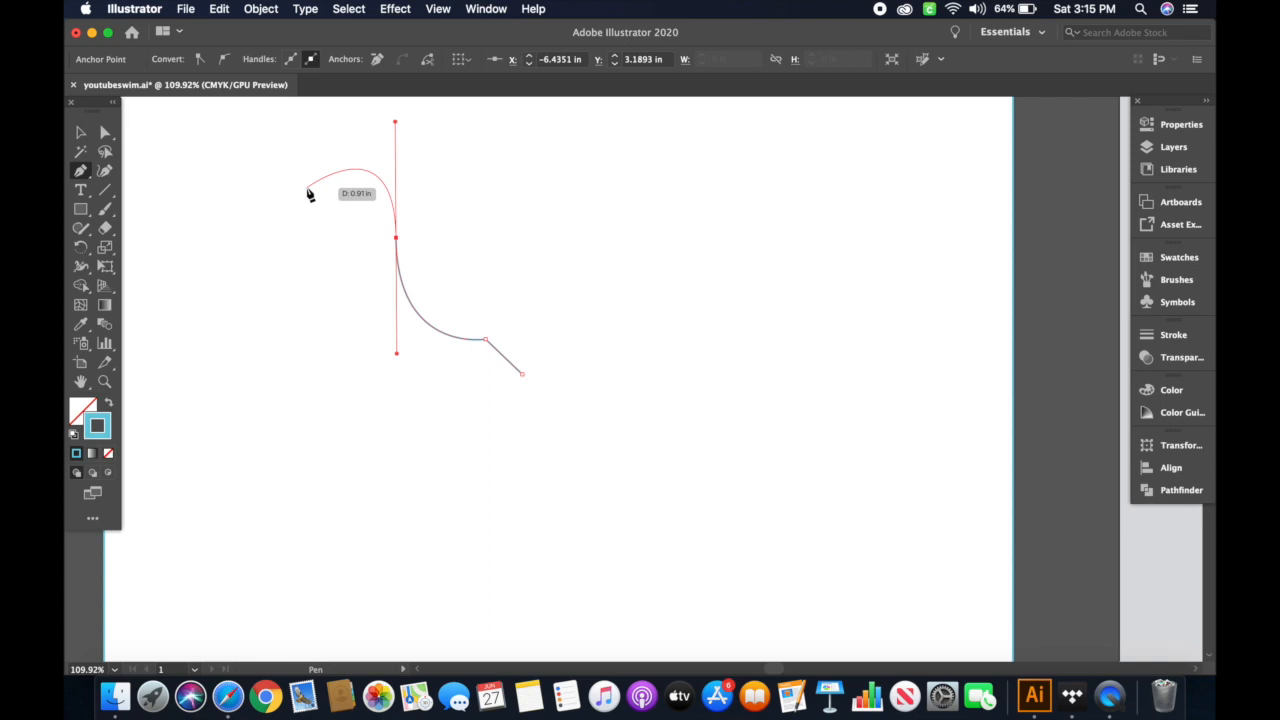
pyautogui.click(396, 238)
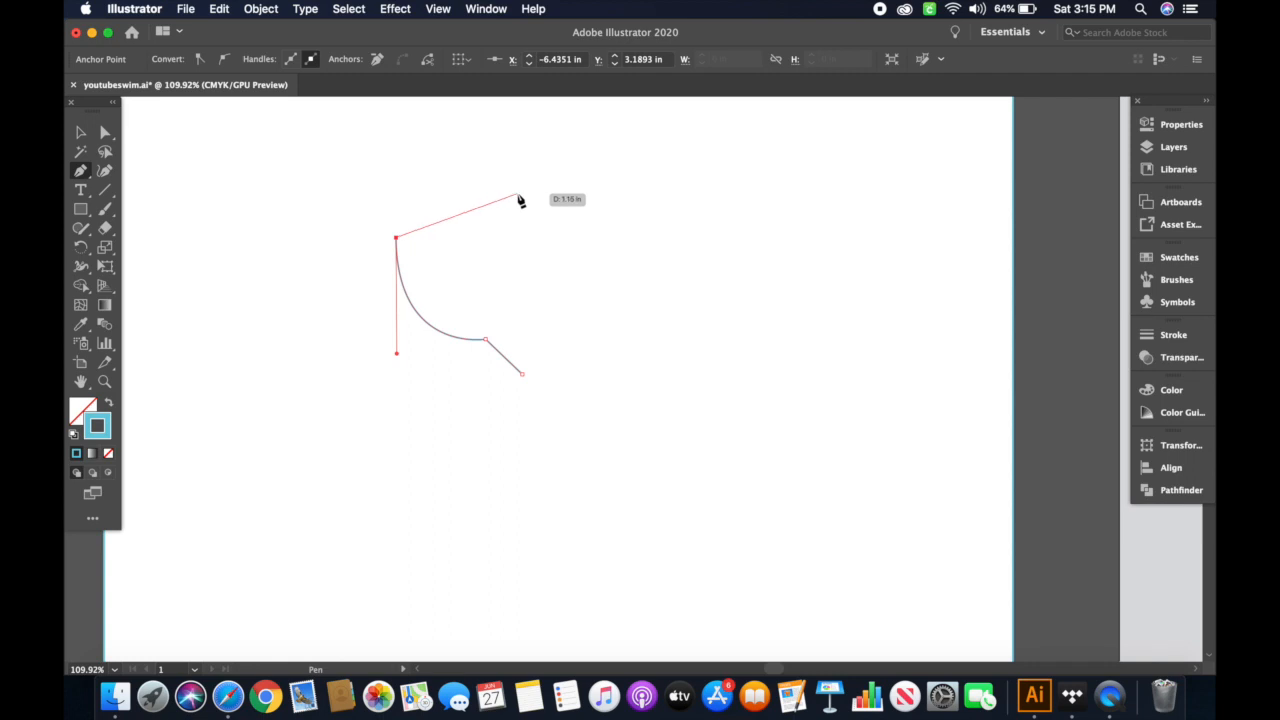
# - Add an arched curve segment up and to the left of the last anchor, then end and deselect the path
pyautogui.moveTo(262, 172); pyautogui.dragTo(148, 280)
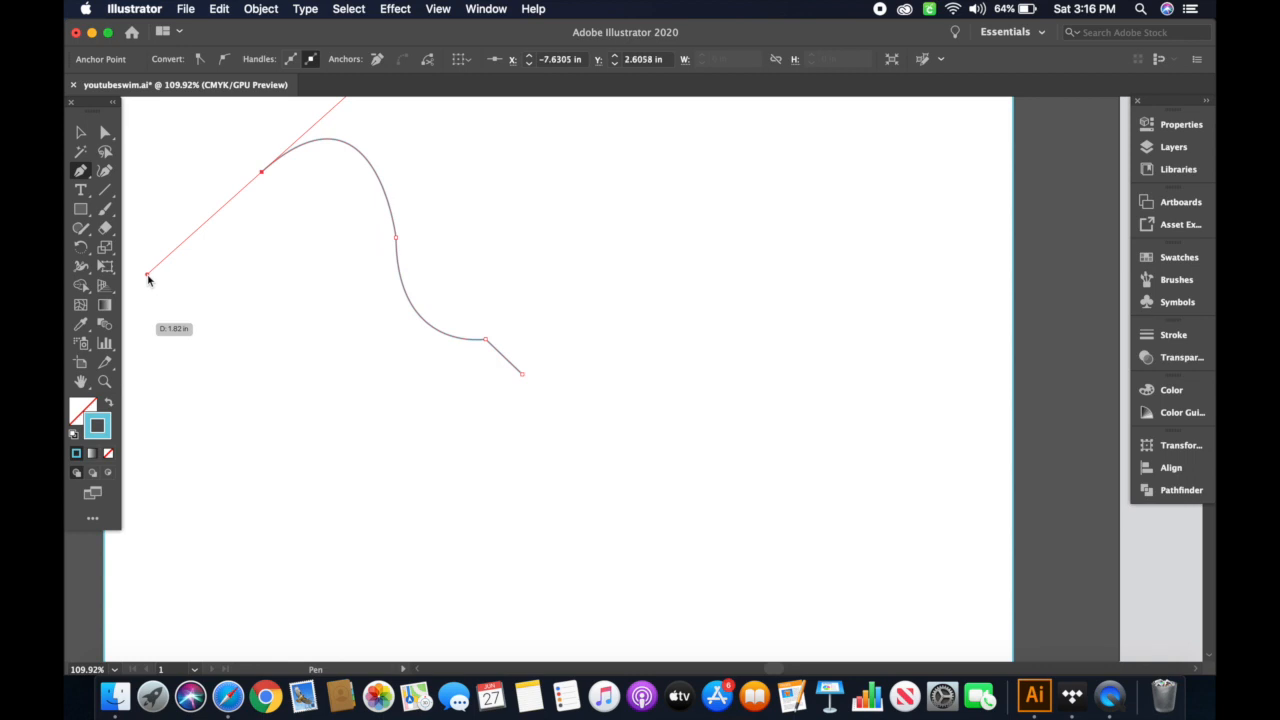
pyautogui.moveTo(262, 172); pyautogui.dragTo(80, 131)
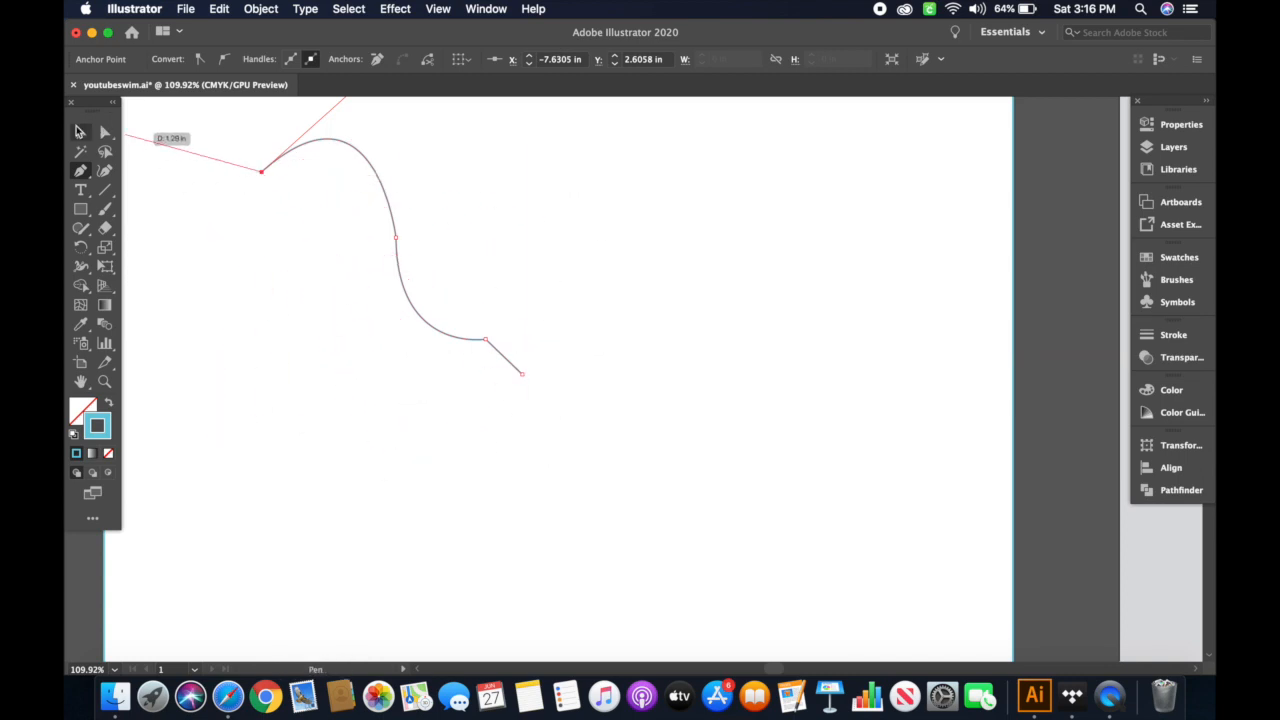
pyautogui.click(79, 137)
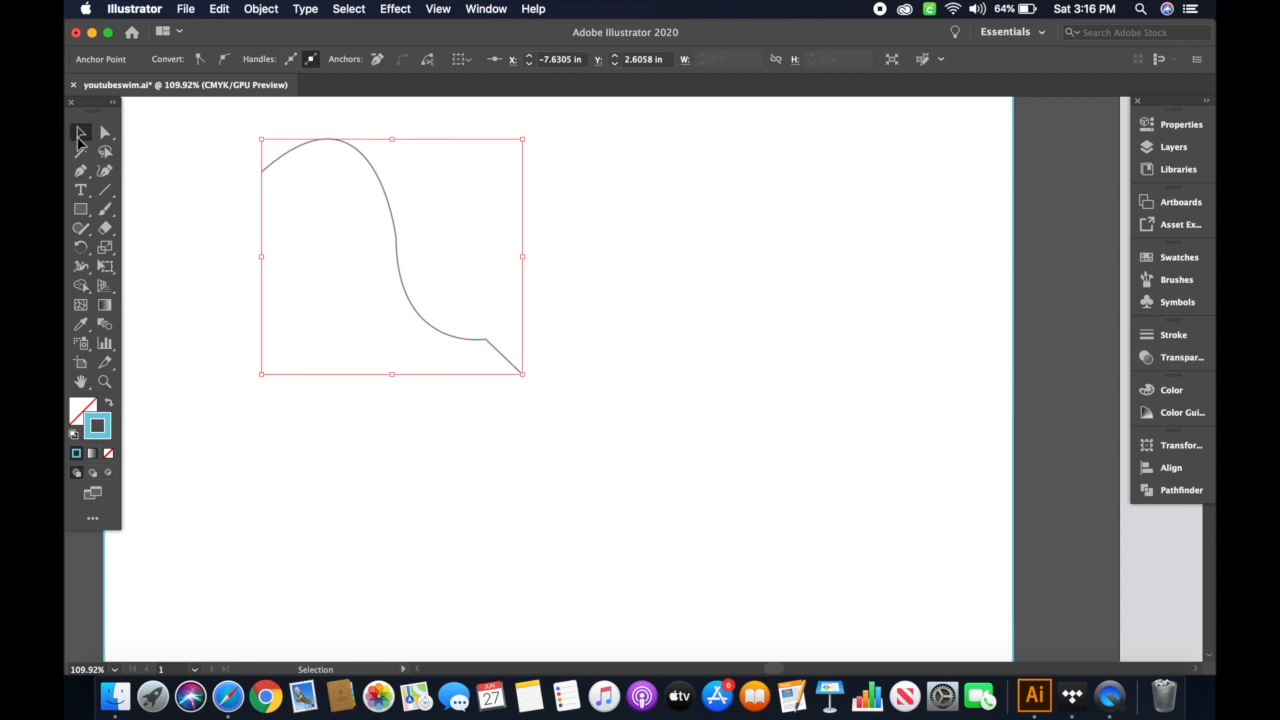
pyautogui.click(566, 429)
# - Move the whole path slightly lower on the artboard and deselect it
pyautogui.moveTo(400, 257); pyautogui.dragTo(555, 316)
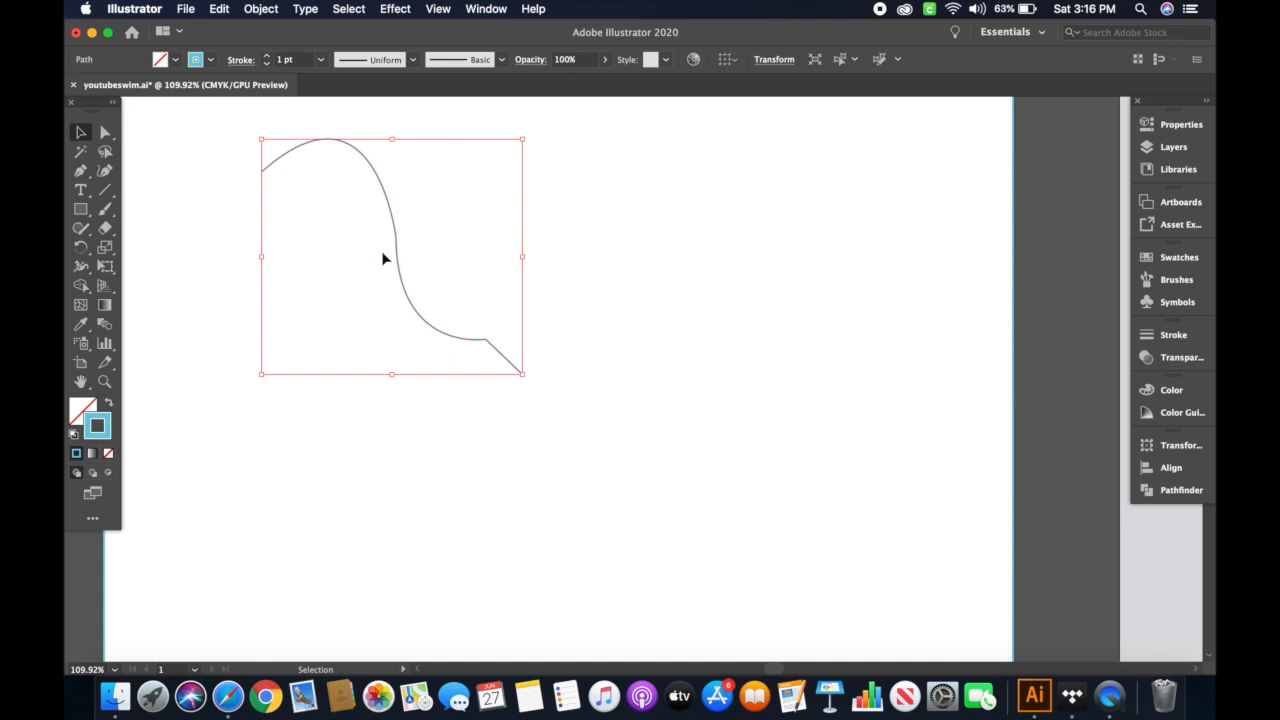
pyautogui.moveTo(398, 247); pyautogui.dragTo(410, 311)
pyautogui.click(731, 274)
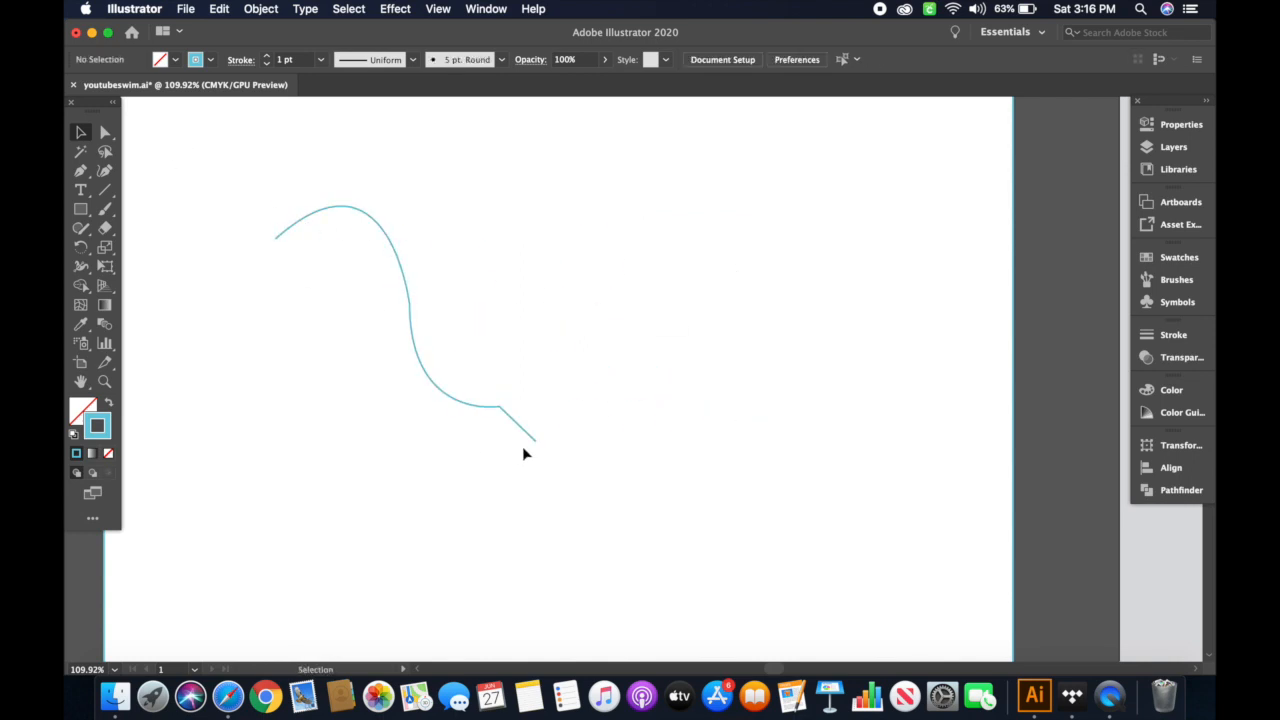
# - Round the corner anchor between the lower curve and the straight segment with the Direct Selection tool
pyautogui.scroll(5, 504, 415)
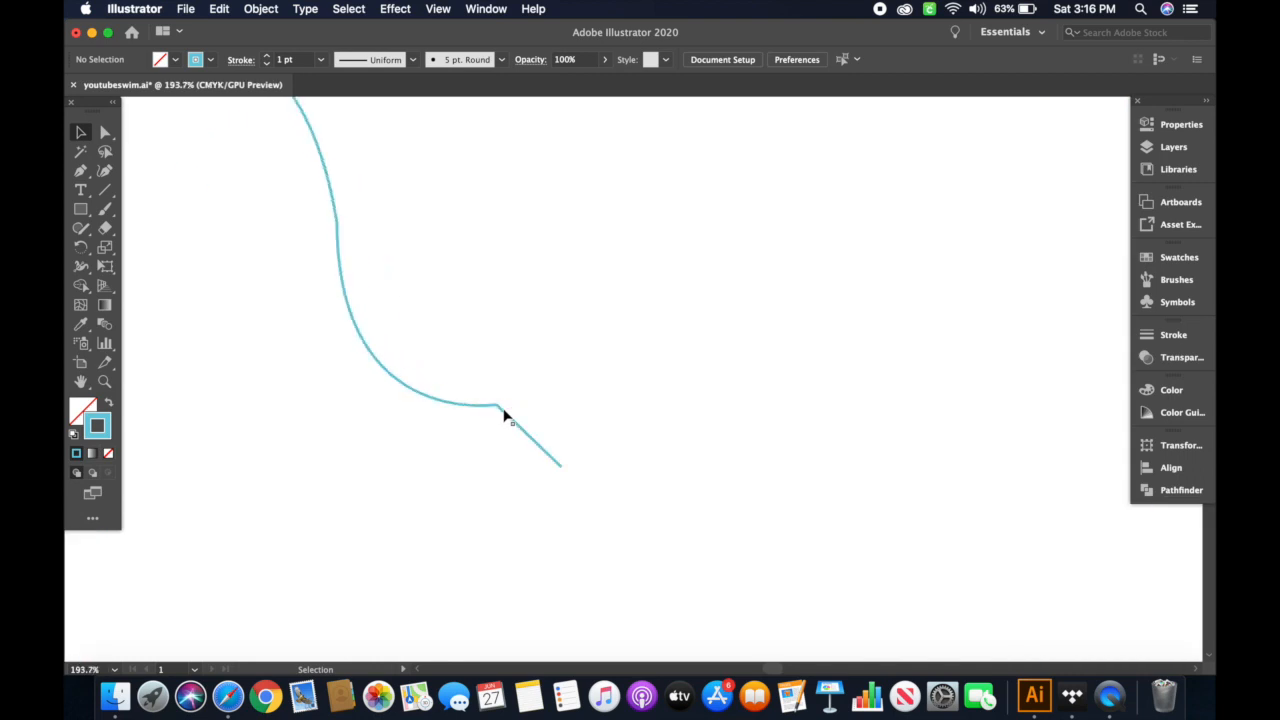
pyautogui.scroll(3, 504, 415)
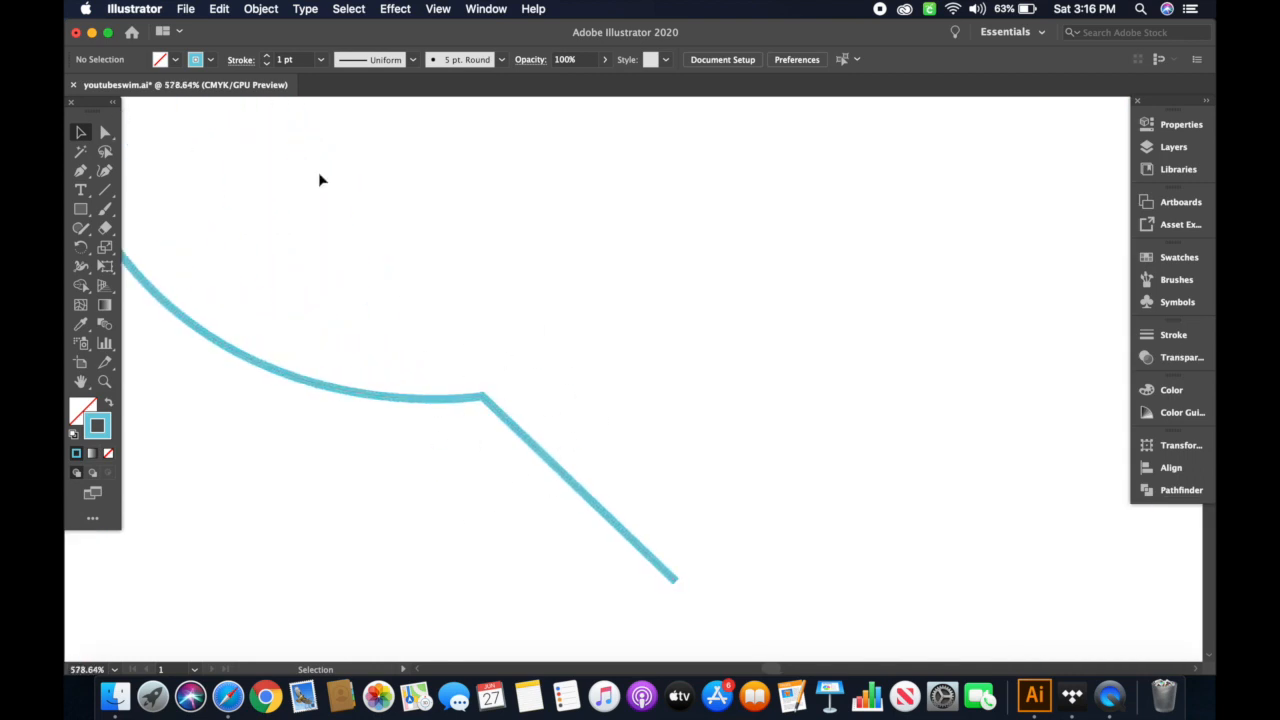
pyautogui.click(105, 134)
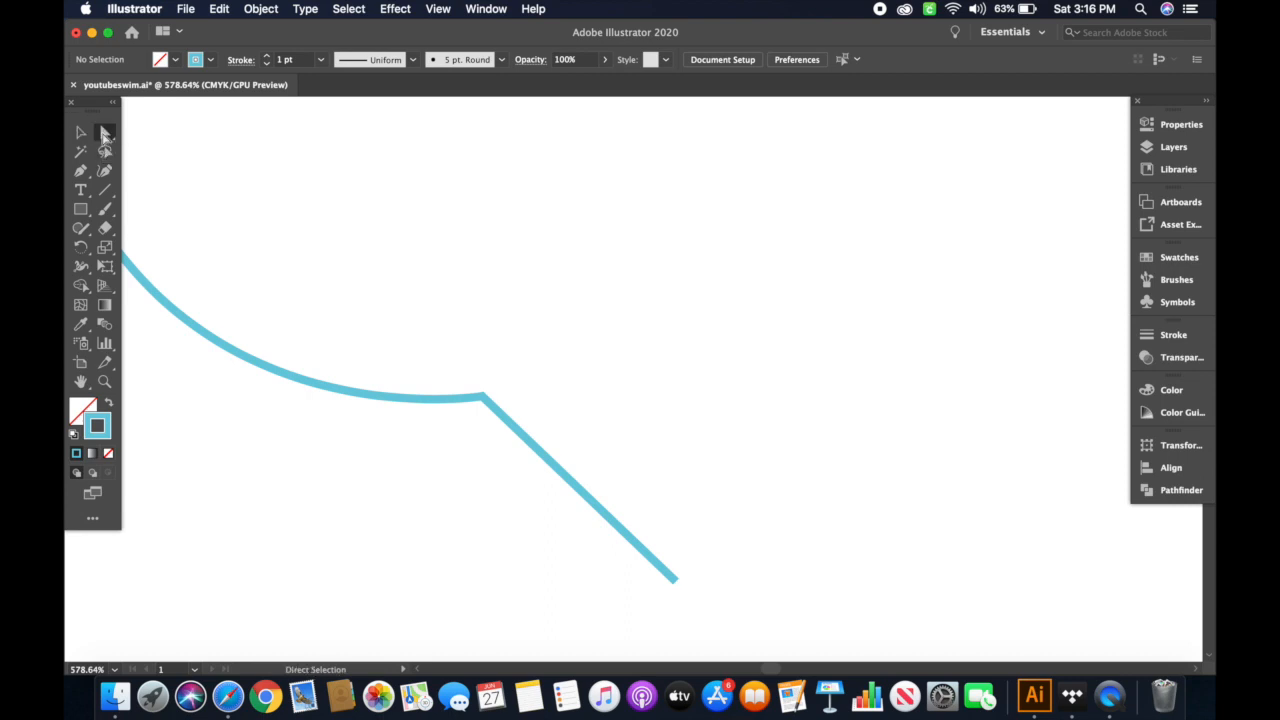
pyautogui.click(482, 398)
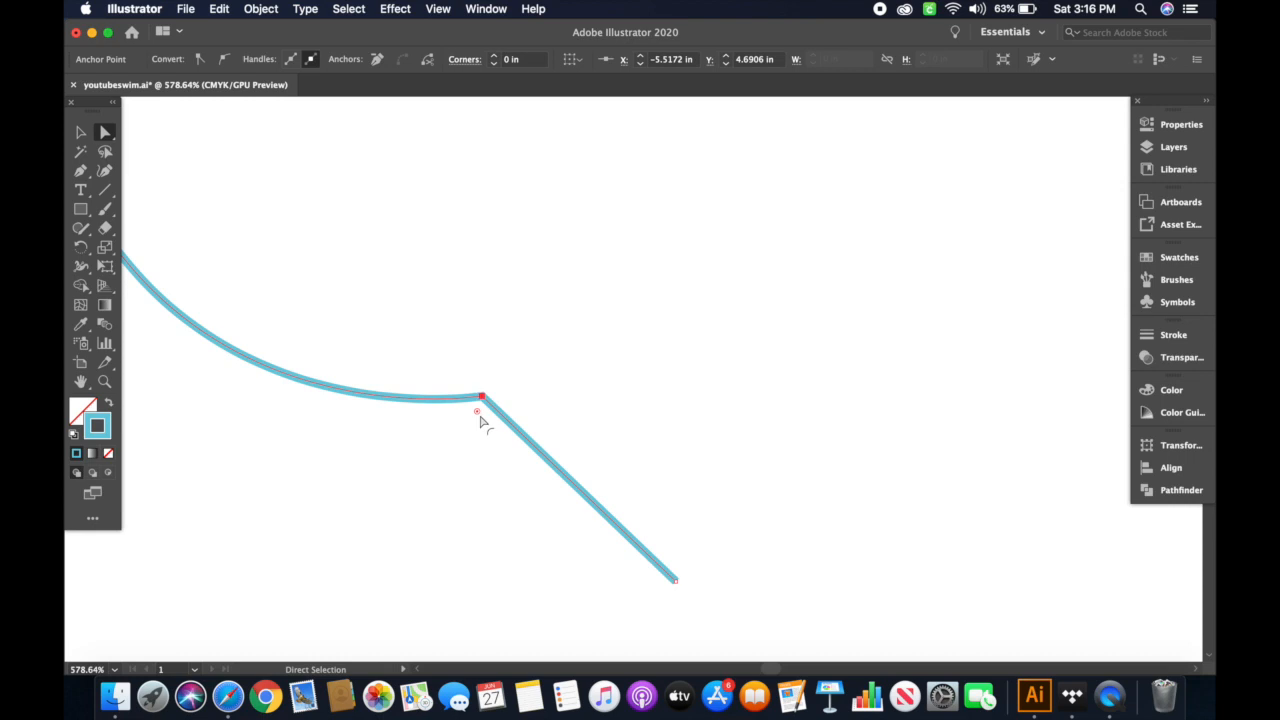
pyautogui.moveTo(477, 413); pyautogui.dragTo(471, 437)
pyautogui.click(743, 399)
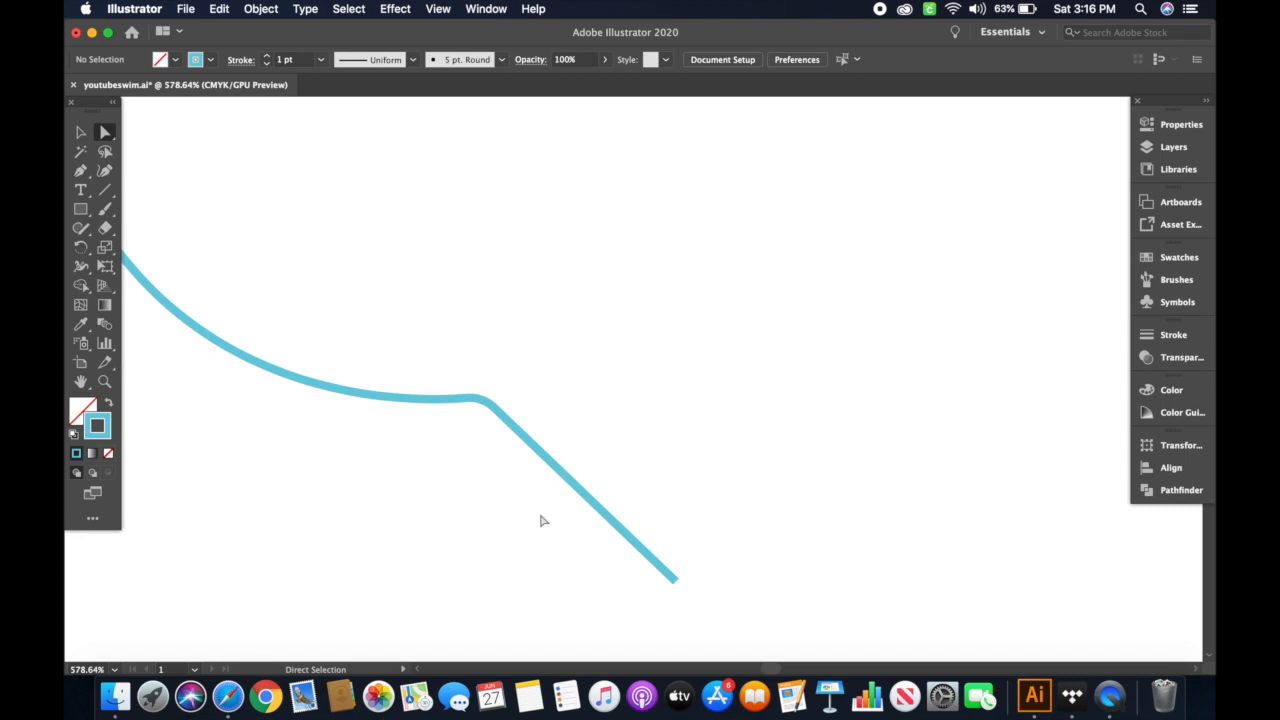
# - Move only the straight end segment slightly down and away from the rounded corner
pyautogui.click(566, 481)
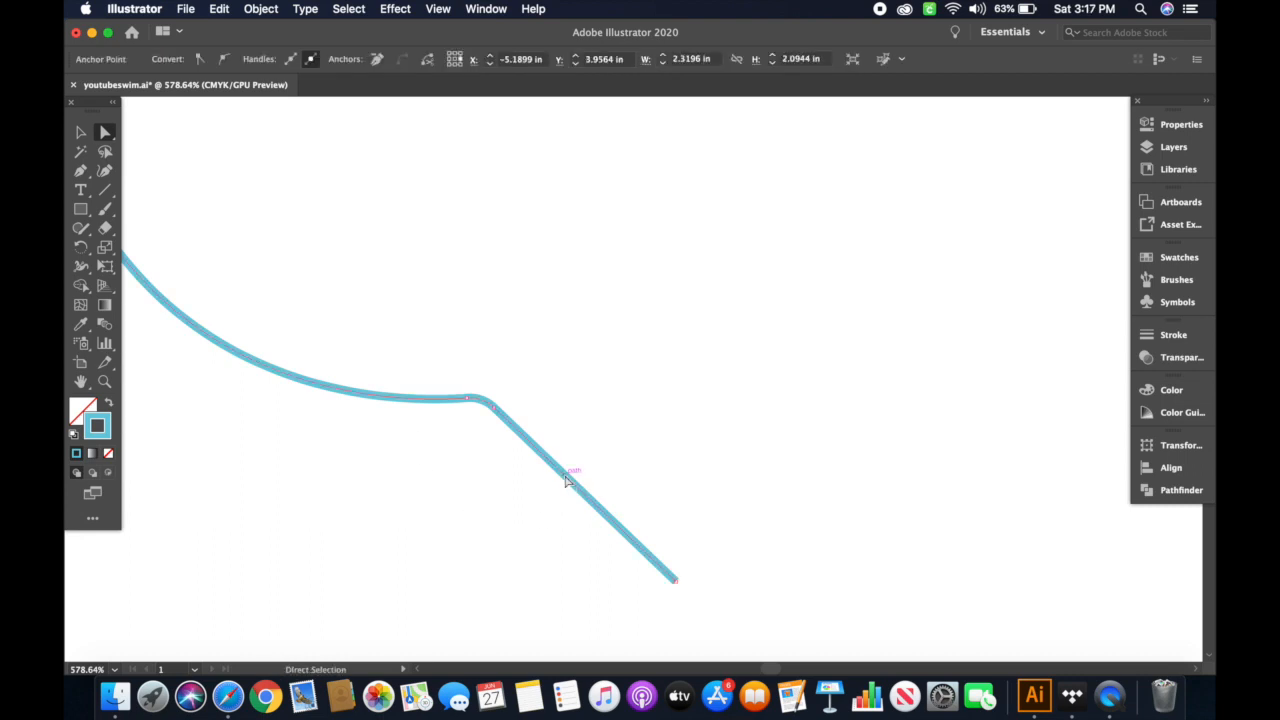
pyautogui.moveTo(565, 480); pyautogui.dragTo(518, 511)
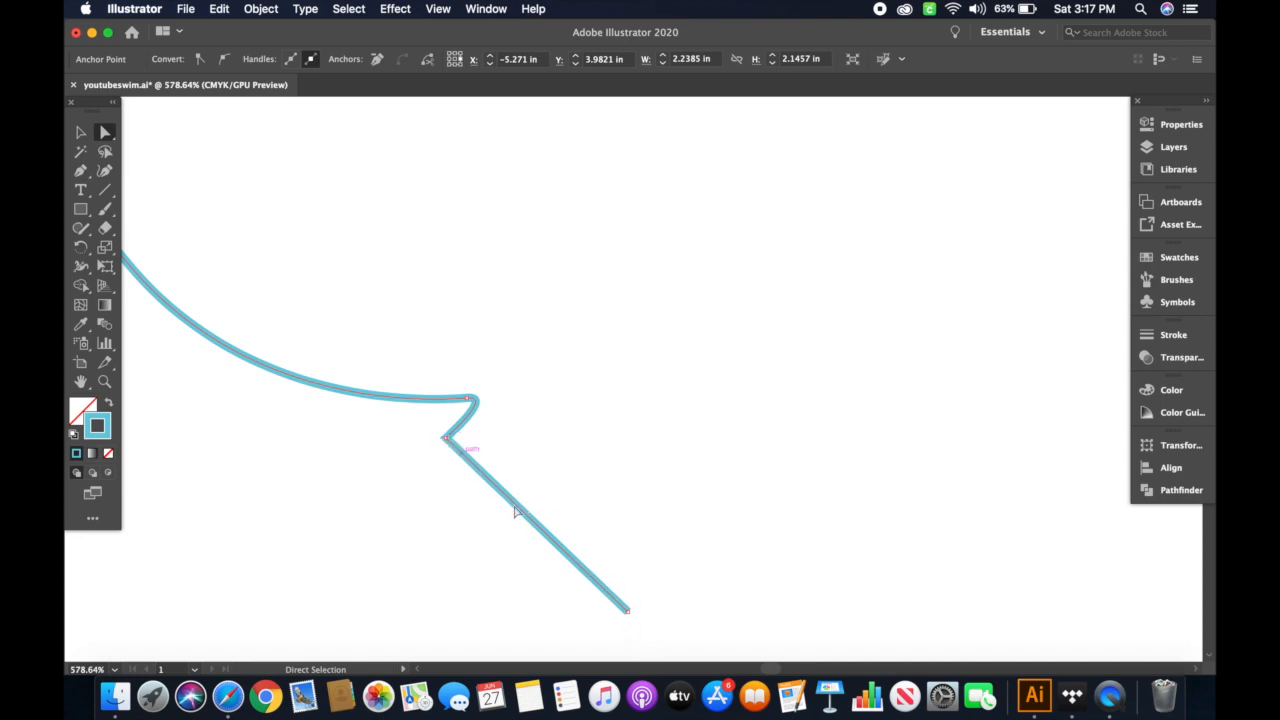
pyautogui.moveTo(545, 533); pyautogui.dragTo(581, 537)
pyautogui.click(638, 378)
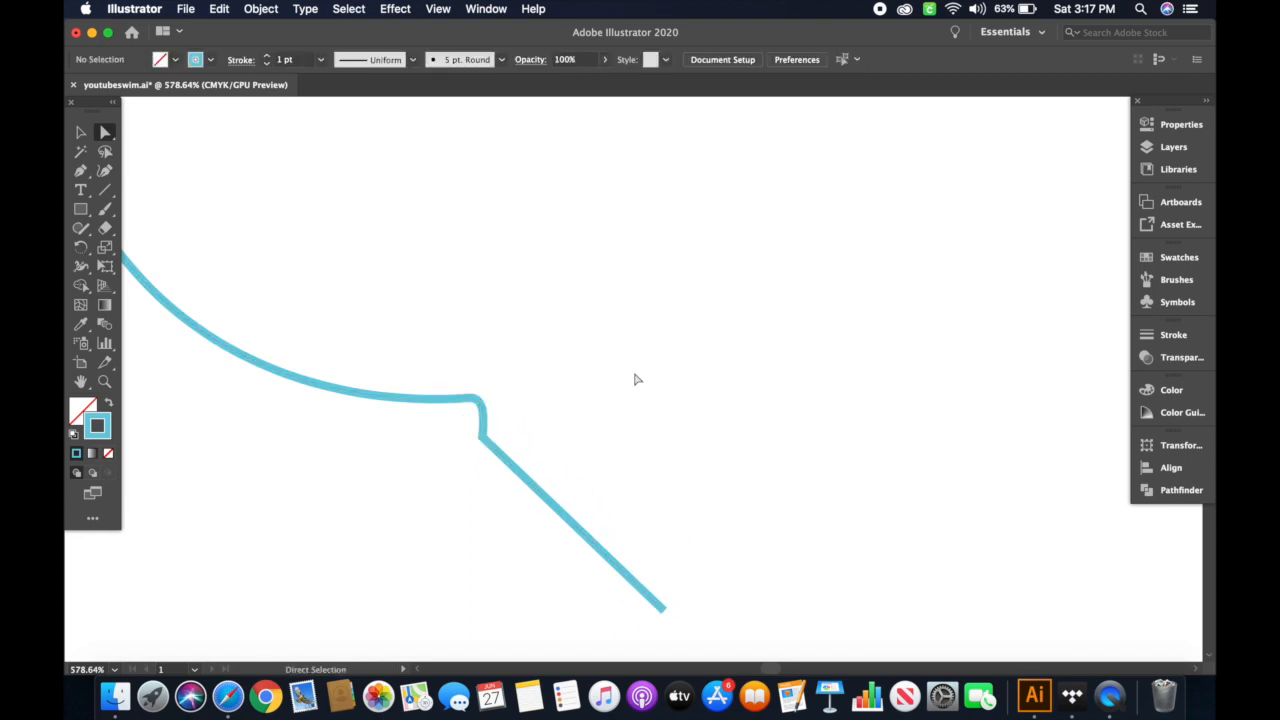
# - Bend the upper curve segment into a fuller arch bulging up and to the right
pyautogui.scroll(-5, 413, 356)
pyautogui.hscroll(-3, 413, 356)
pyautogui.scroll(5, 413, 356)
pyautogui.scroll(-5, 413, 356)
pyautogui.moveTo(433, 268); pyautogui.dragTo(305, 419)
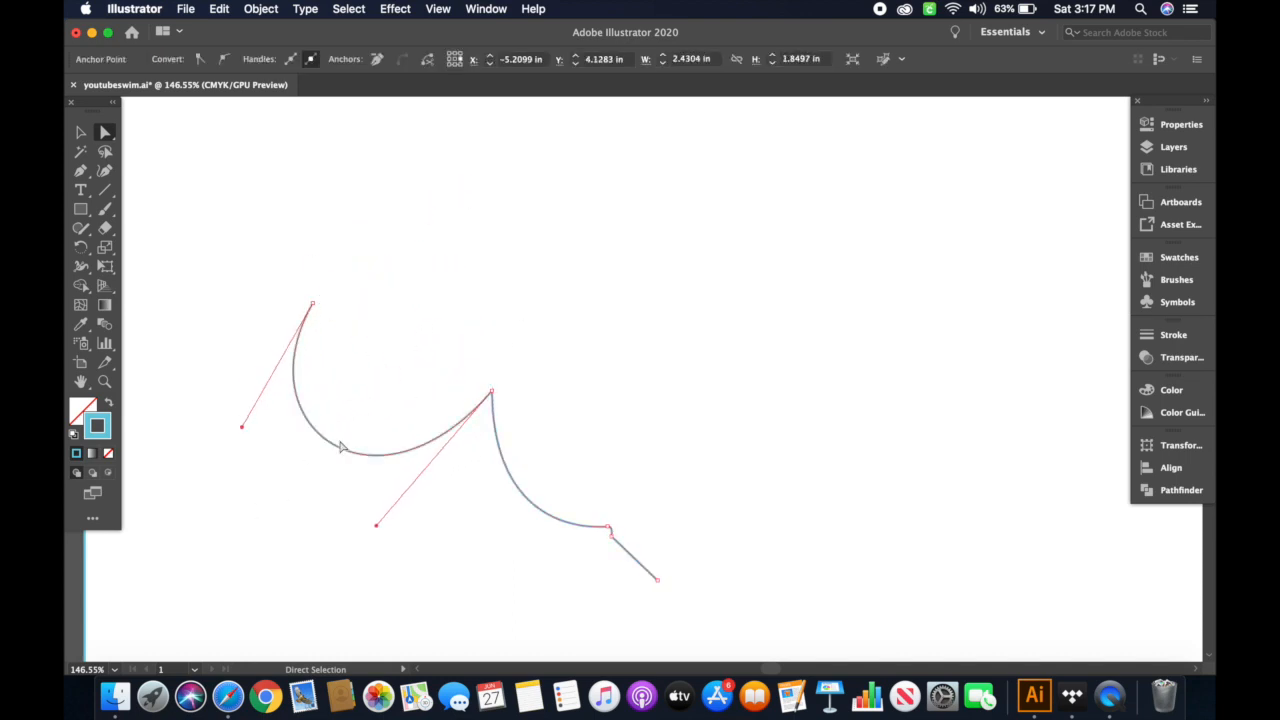
pyautogui.moveTo(334, 443); pyautogui.dragTo(499, 251)
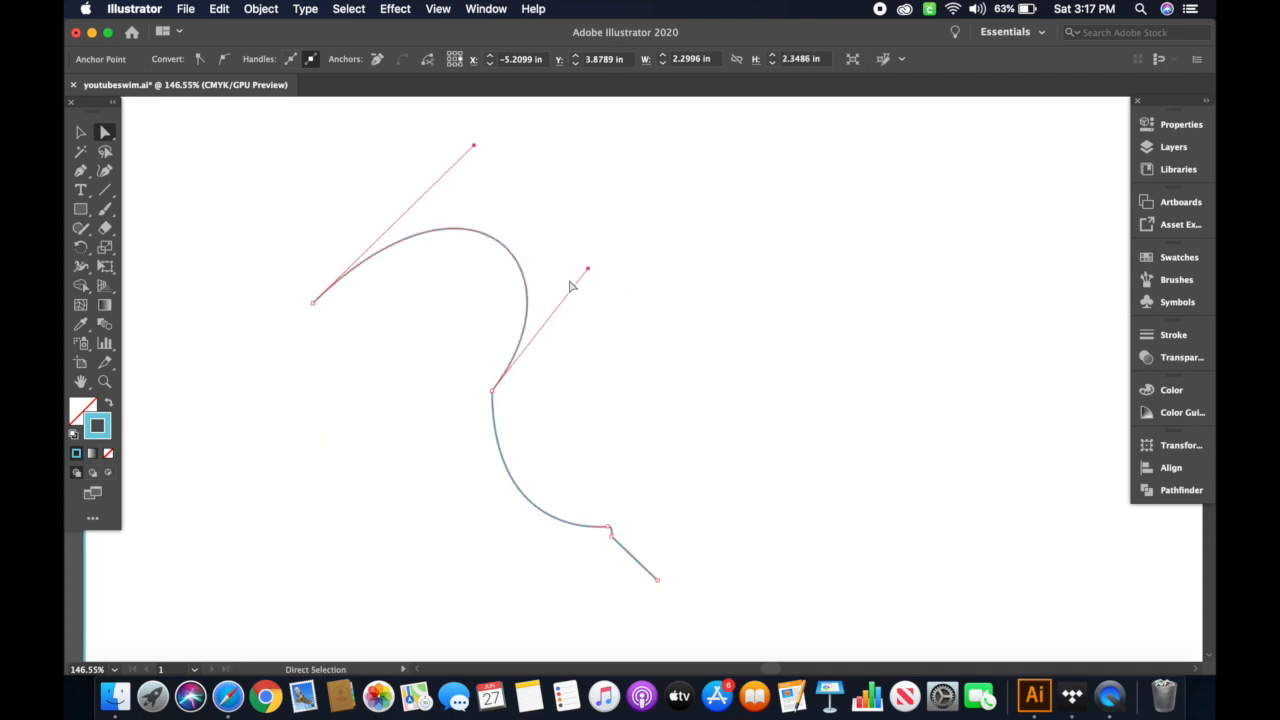
# - Shorten the upper curve's direction handle at its lower anchor, deselect the path and return to the Selection tool
pyautogui.scroll(5, 570, 287)
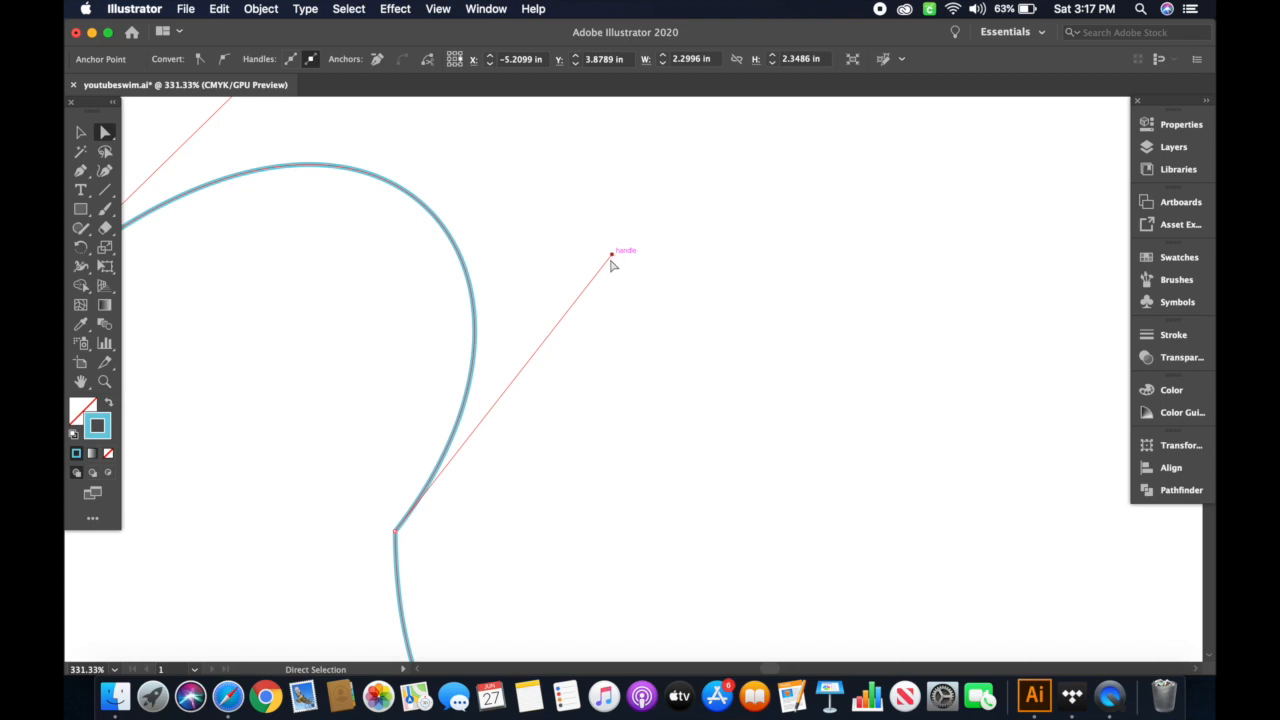
pyautogui.moveTo(612, 256); pyautogui.dragTo(474, 467)
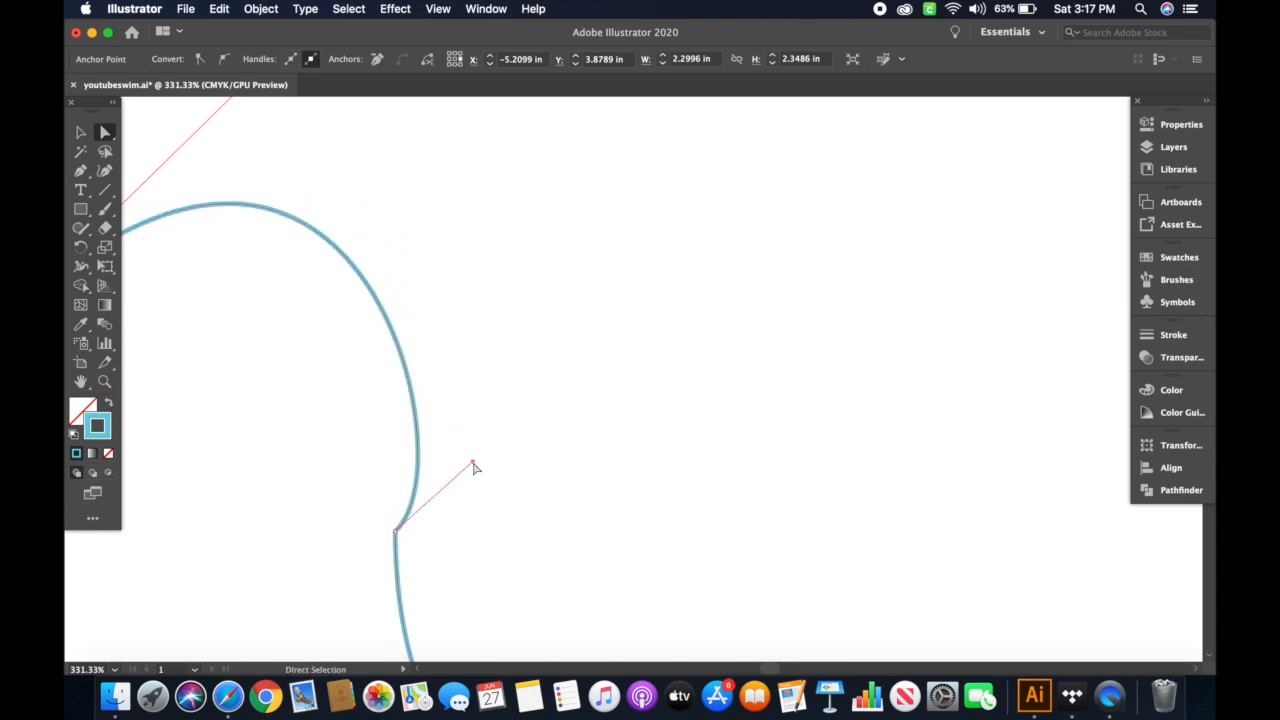
pyautogui.click(645, 383)
pyautogui.scroll(-5, 486, 418)
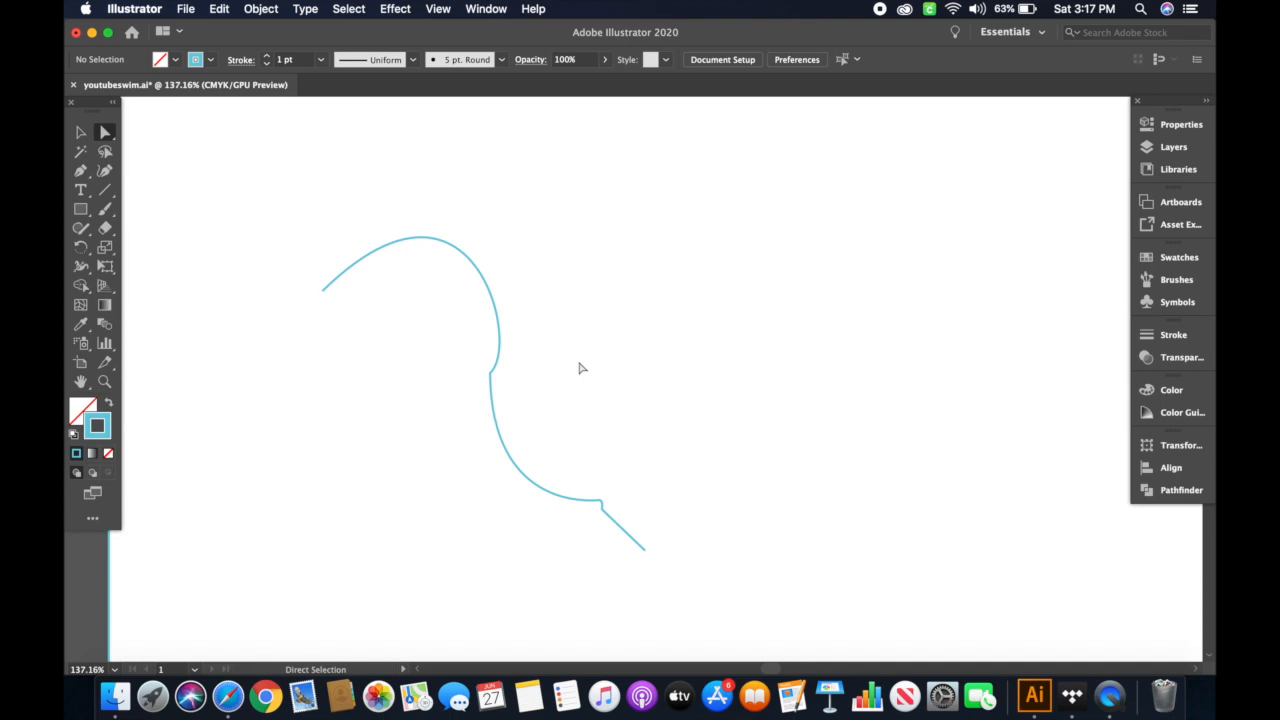
pyautogui.click(89, 137)
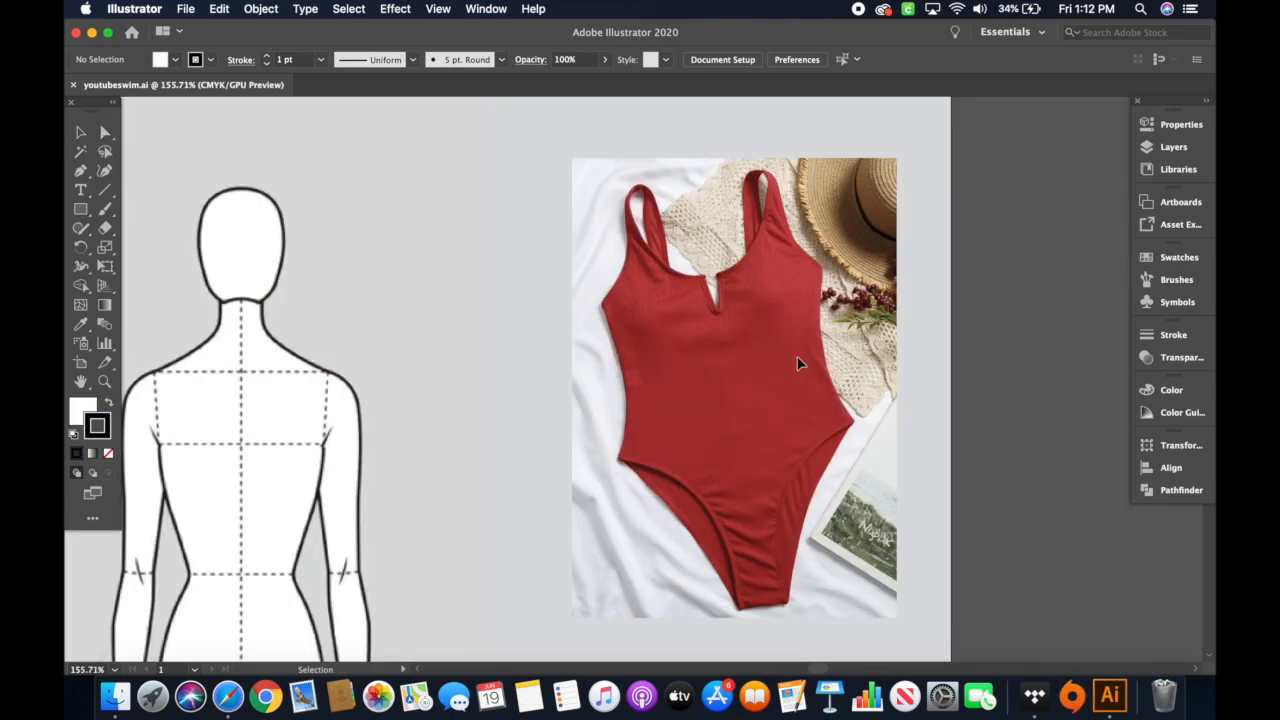
# - Examine the front and back reference photos of the red swimsuit beside the back figure
pyautogui.scroll(-10, 798, 364)
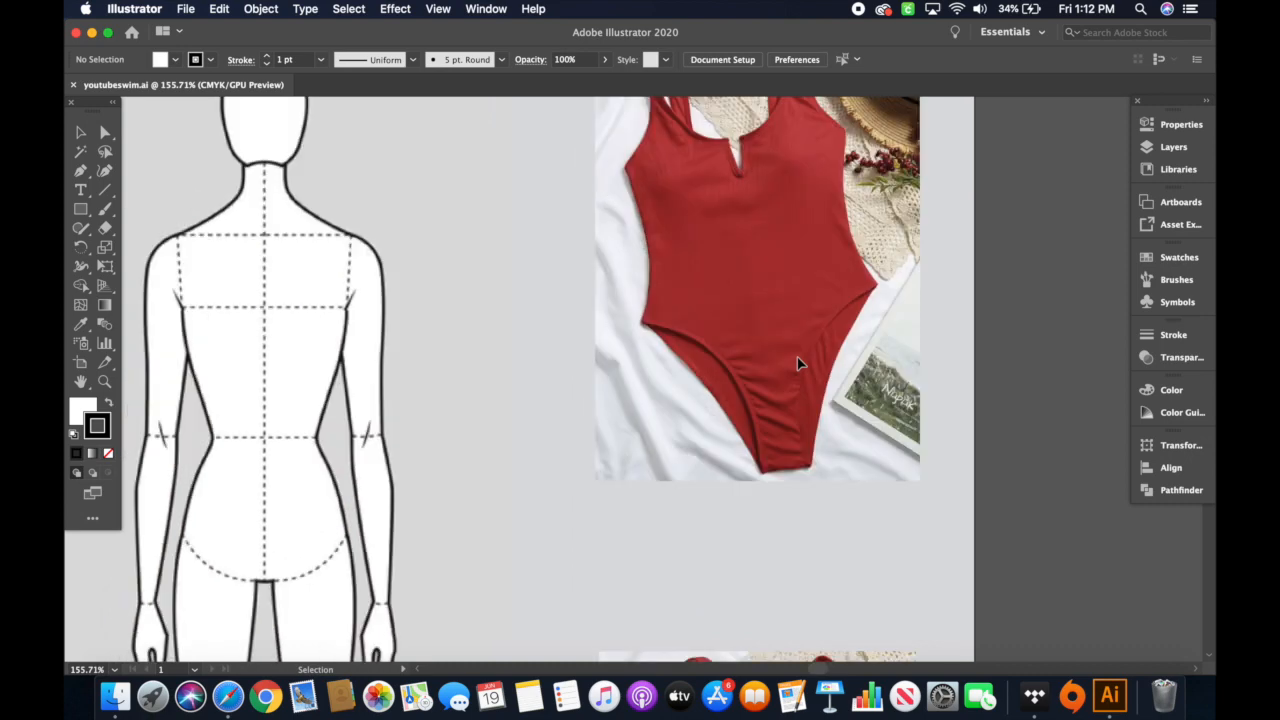
pyautogui.scroll(-5, 798, 364)
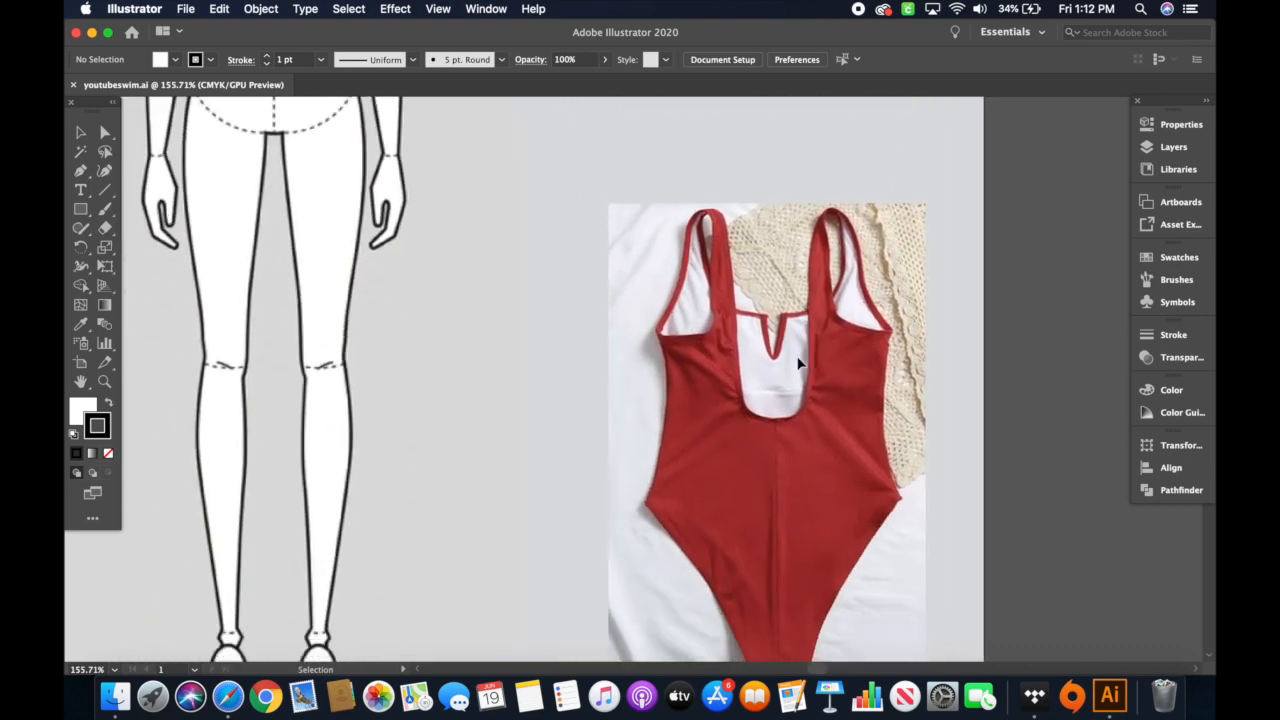
pyautogui.scroll(1, 798, 364)
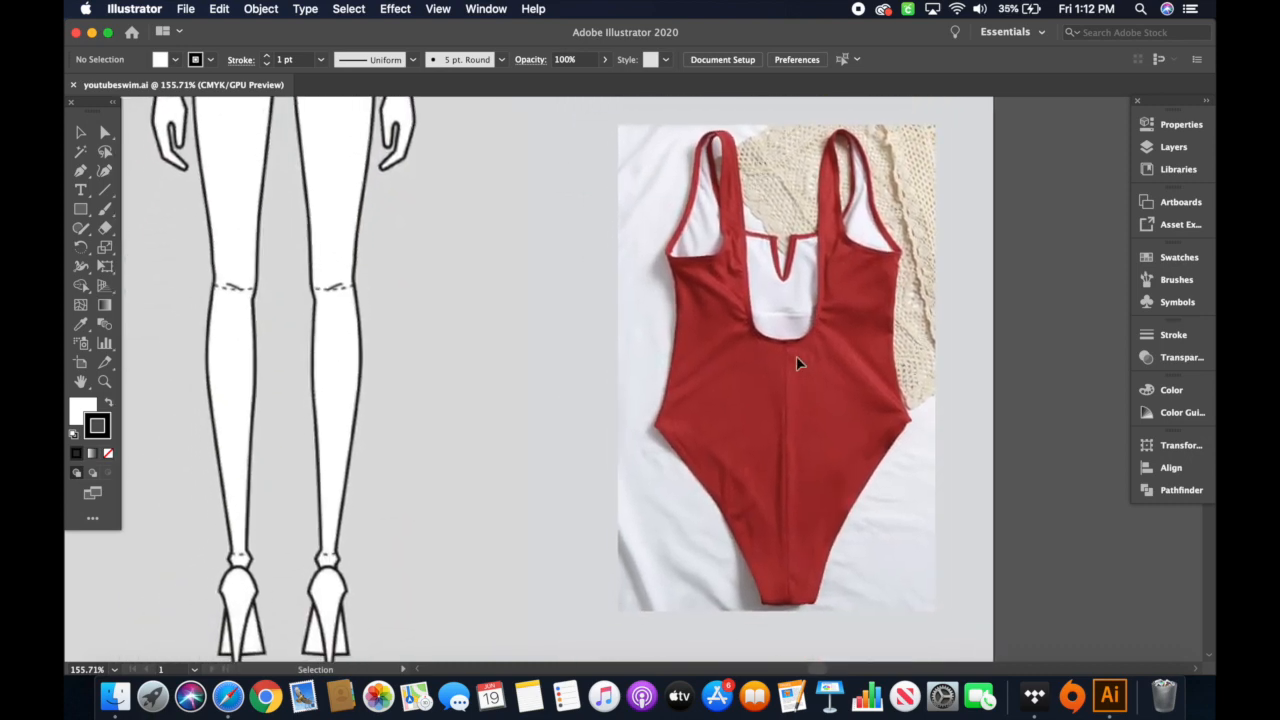
# - Set up the Pen tool with no fill and a light teal stroke at C 60.78, M 0, Y 17, K 0
pyautogui.hscroll(-12, 798, 364)
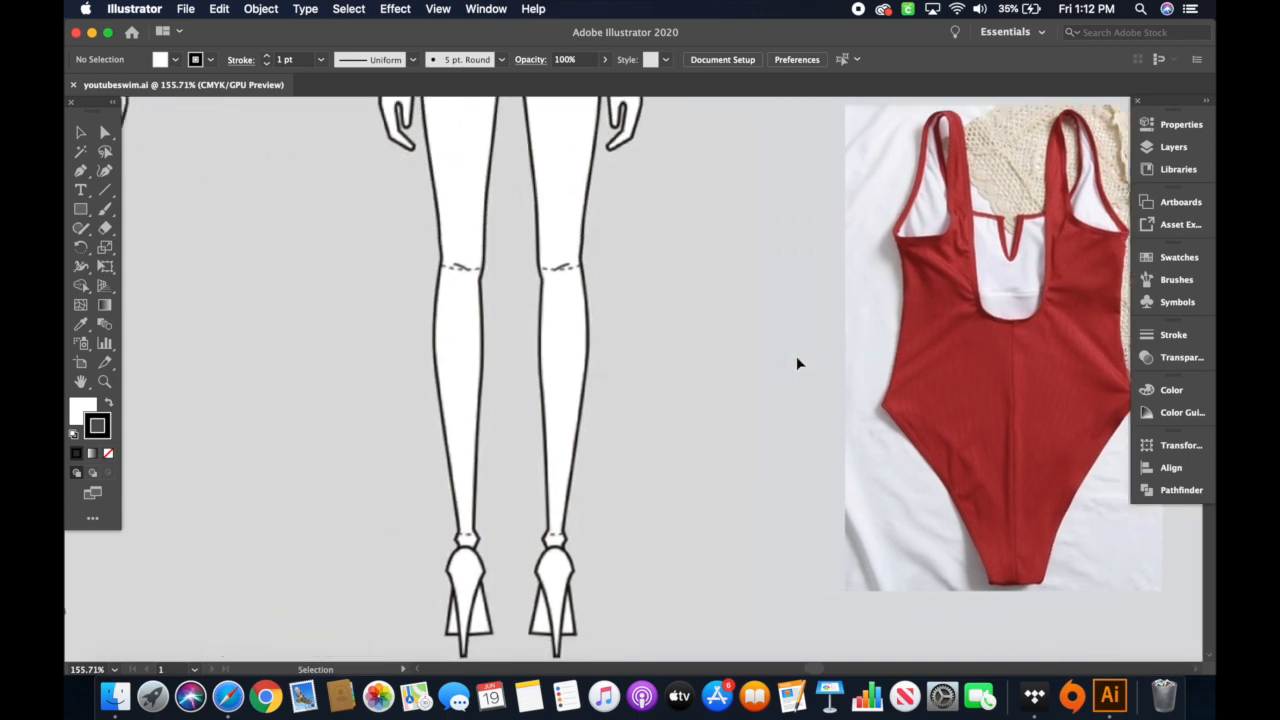
pyautogui.scroll(9, 798, 364)
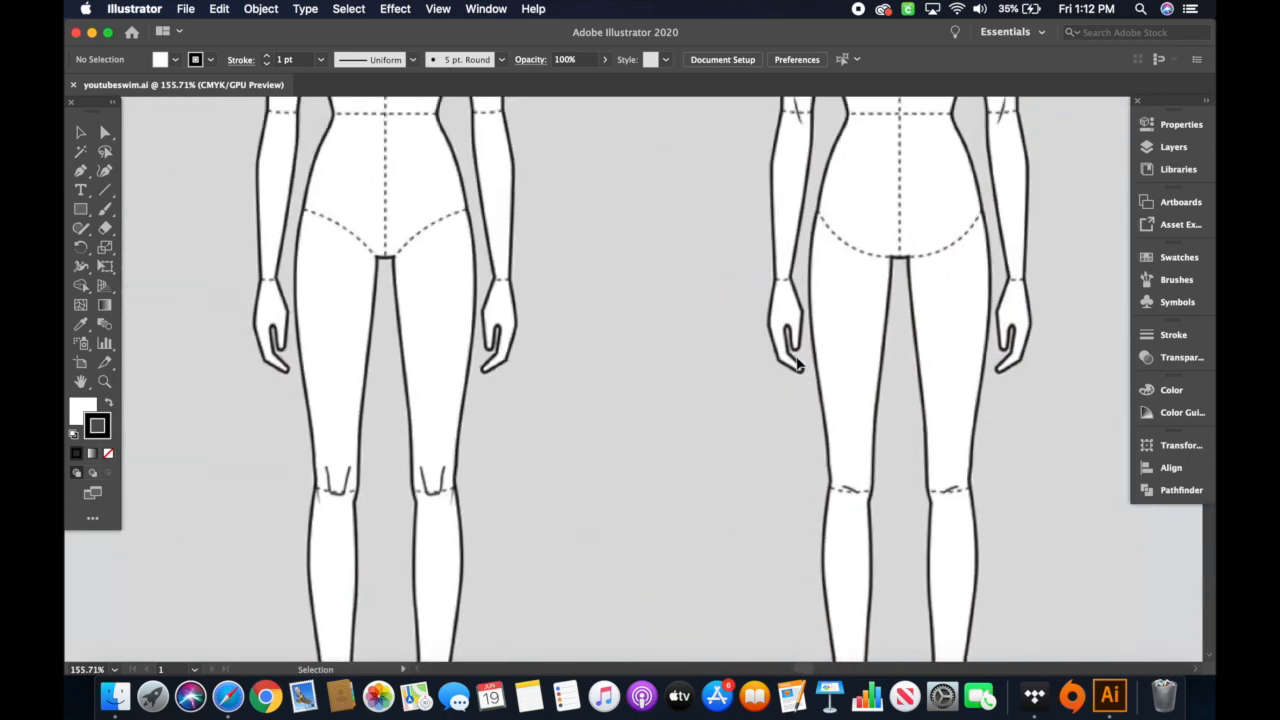
pyautogui.scroll(5, 798, 364)
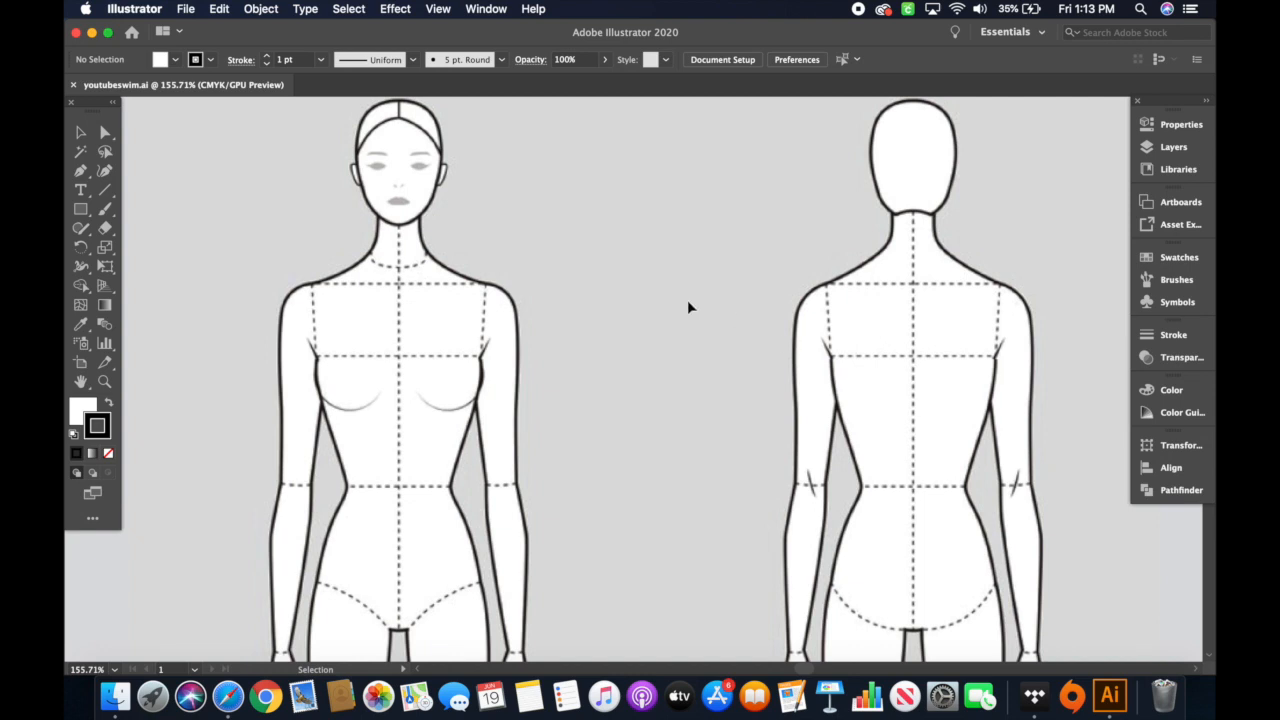
pyautogui.click(80, 173)
pyautogui.click(84, 410)
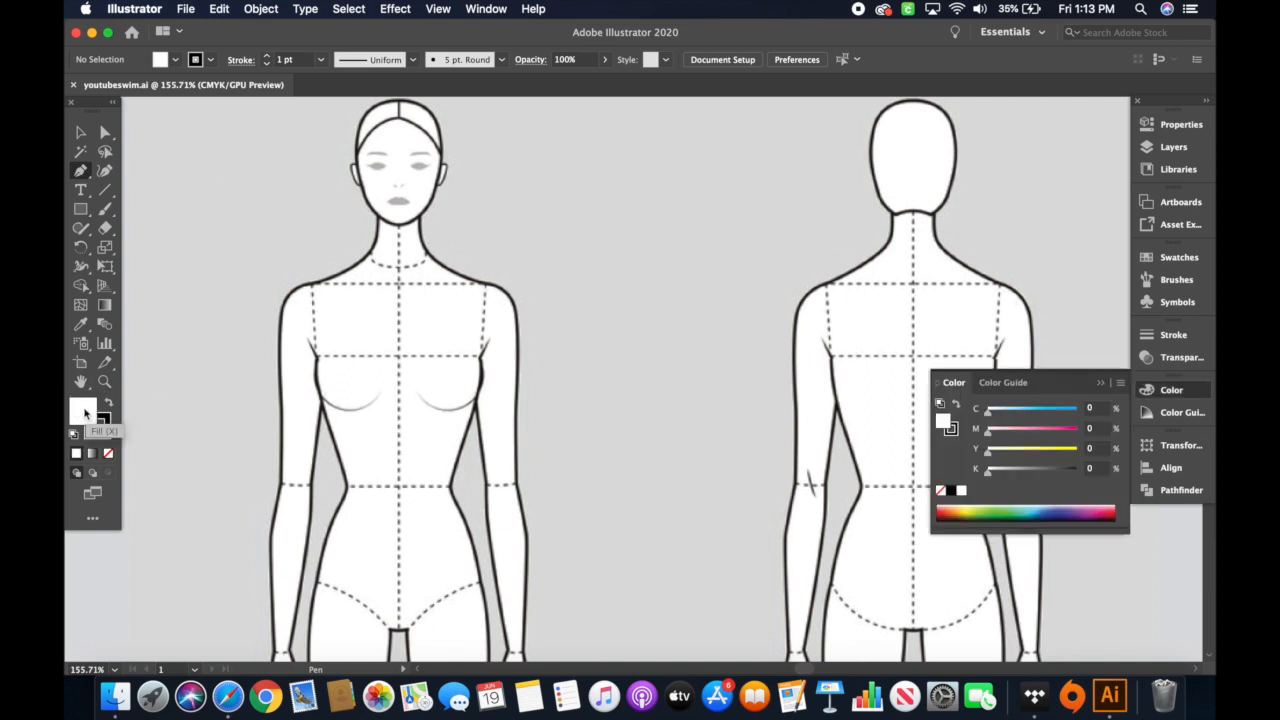
pyautogui.click(109, 453)
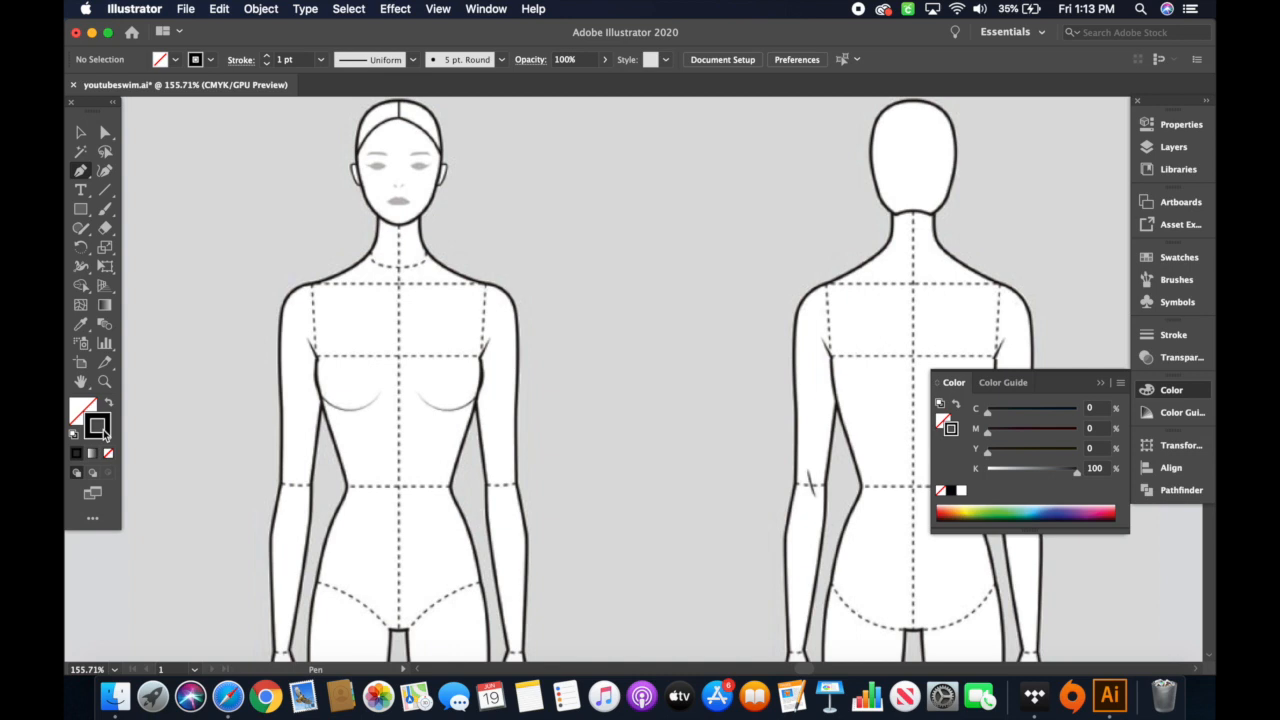
pyautogui.click(989, 511)
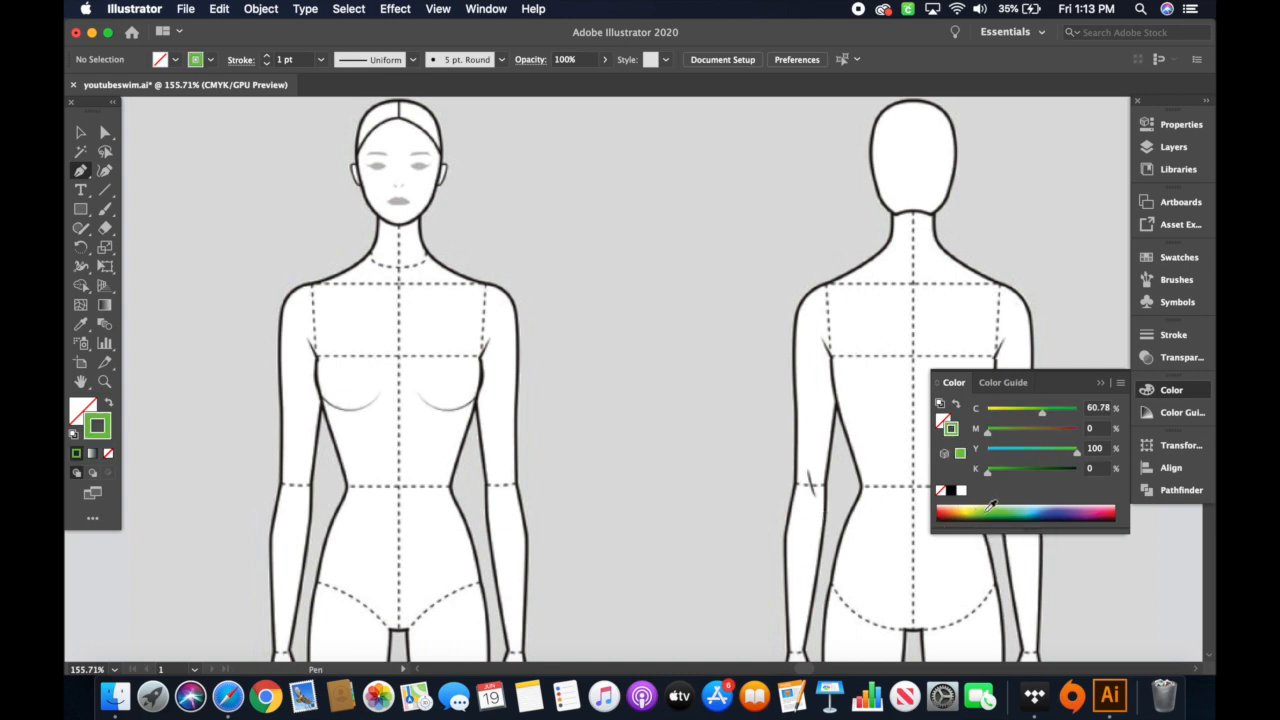
pyautogui.click(1003, 449)
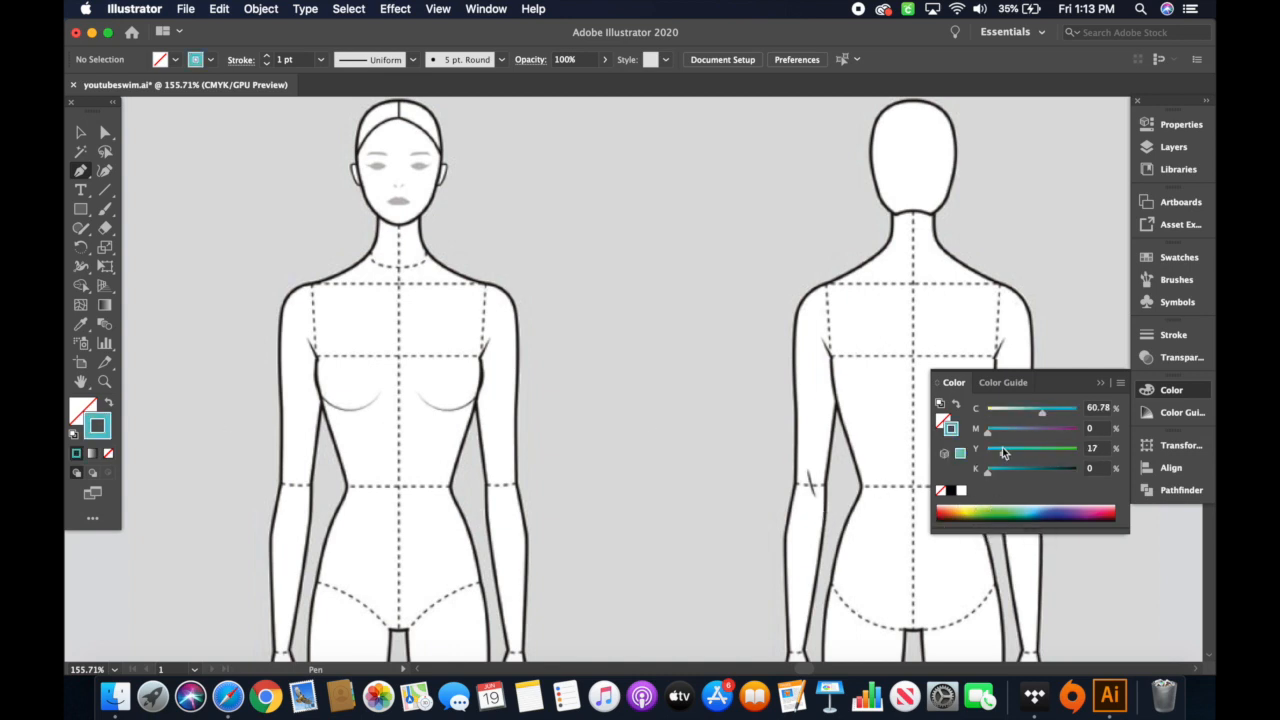
pyautogui.click(1105, 390)
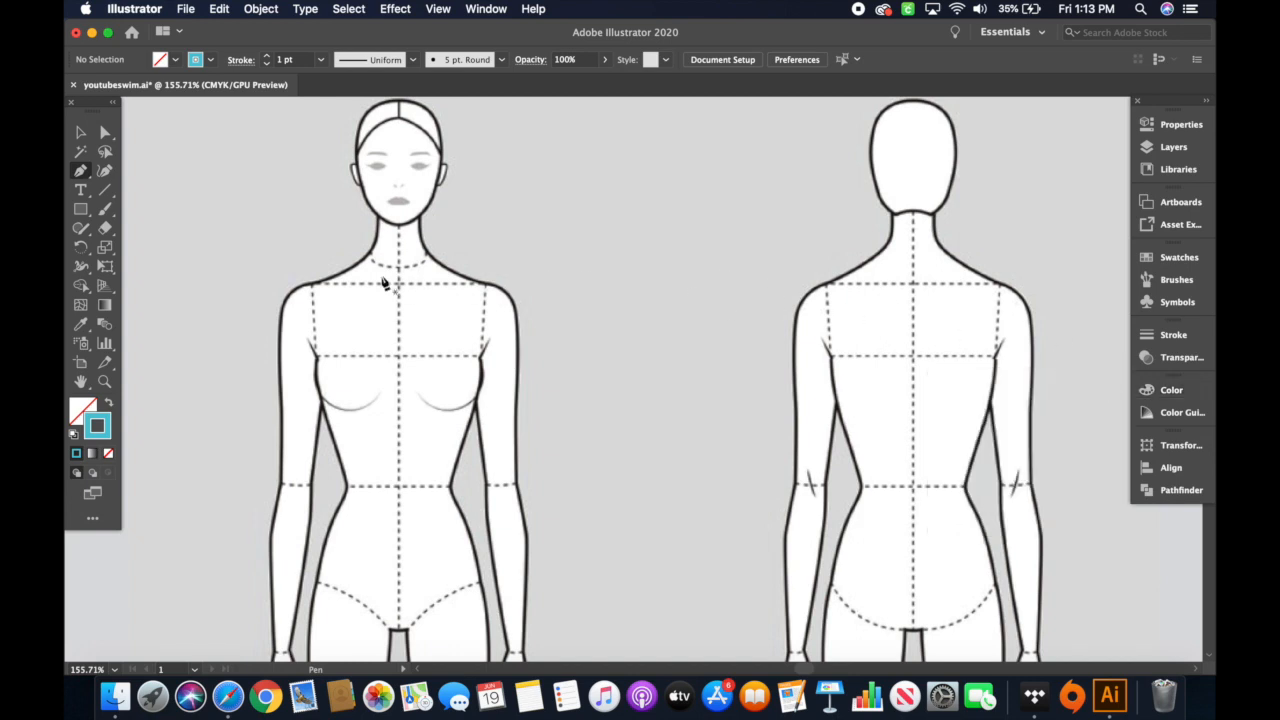
# - Move the front swimsuit photo between the two figures, deselect it and return to the Pen tool at the front figure's chest
pyautogui.scroll(-5, 554, 303)
pyautogui.press('v')
pyautogui.moveTo(907, 205); pyautogui.dragTo(614, 294)
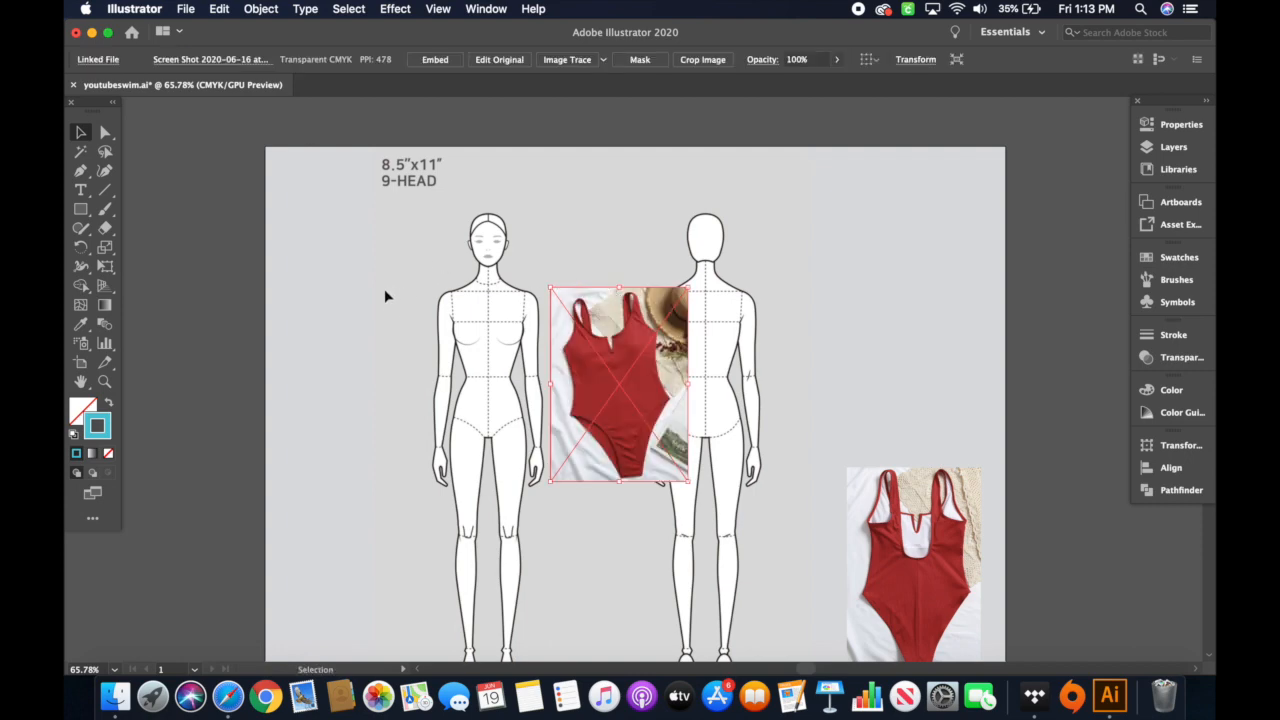
pyautogui.click(390, 316)
pyautogui.scroll(5, 540, 360)
pyautogui.press('p')
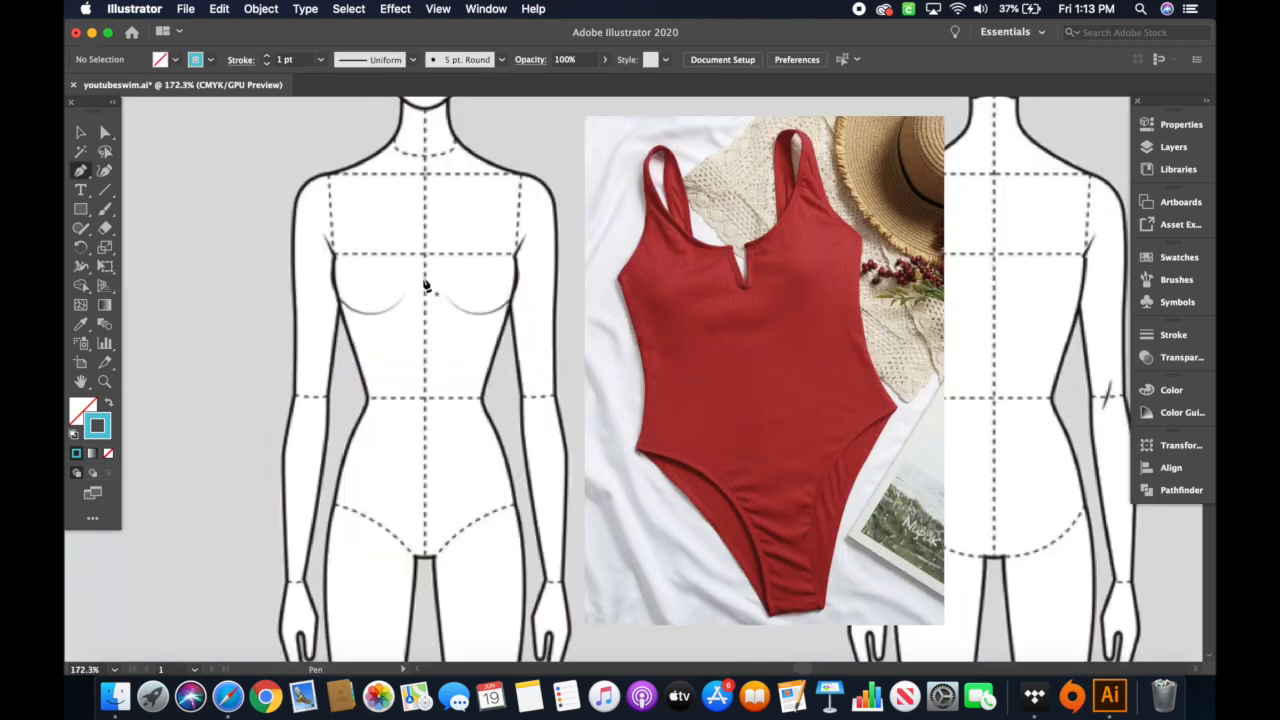
pyautogui.click(424, 278)
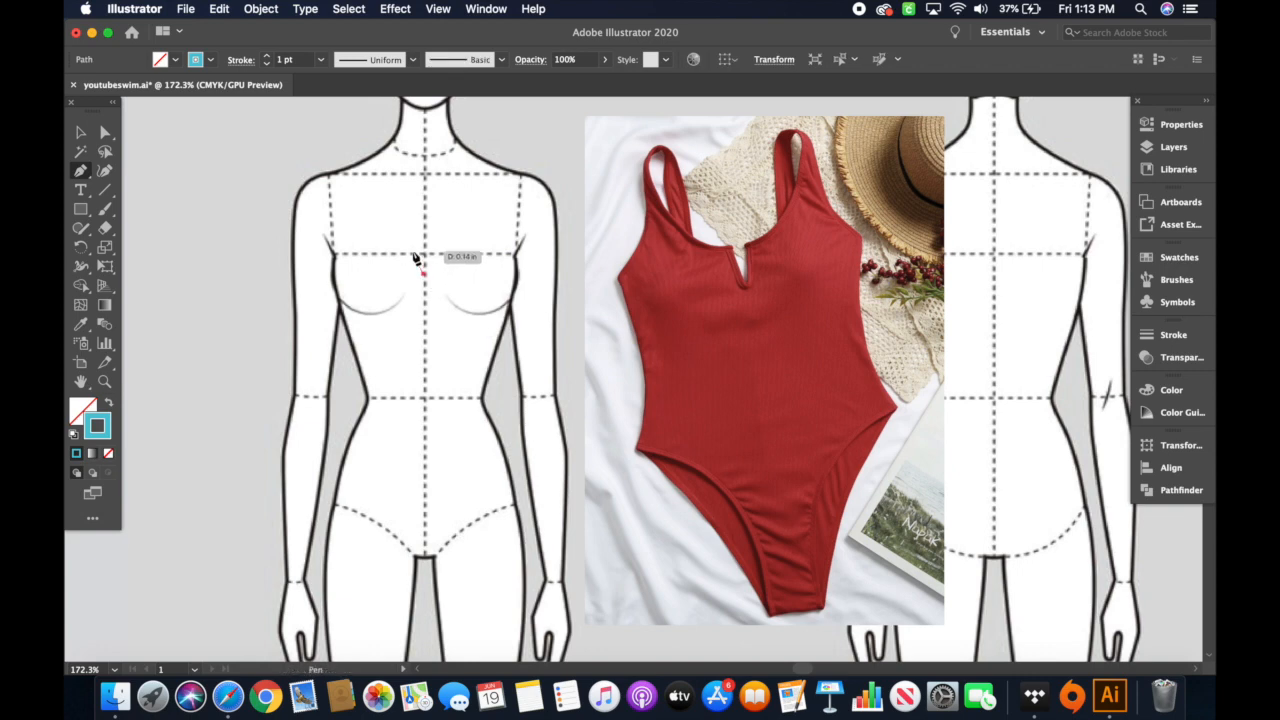
pyautogui.moveTo(413, 254); pyautogui.dragTo(361, 170)
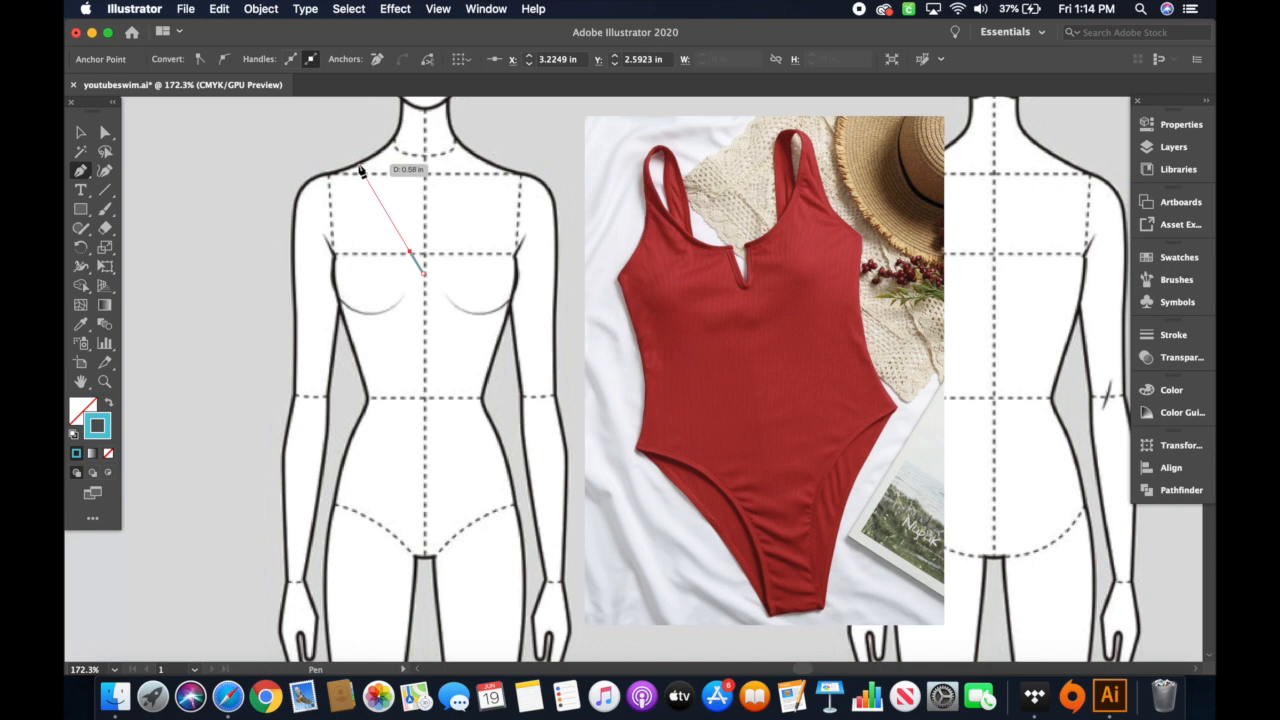
pyautogui.moveTo(361, 170); pyautogui.dragTo(362, 167)
pyautogui.press('super+z')
pyautogui.press('super+z')
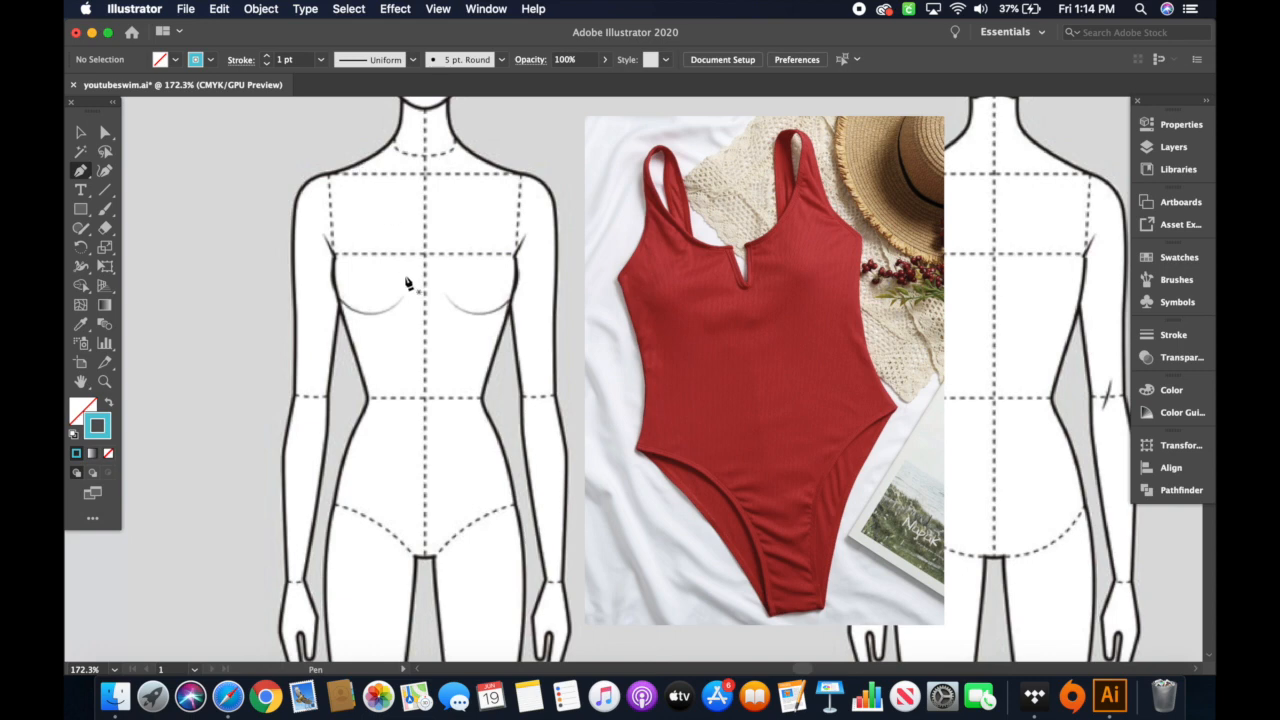
# - Draw half the front neckline: a short straight notch edge from the centre line, then a scooped curve up to the shoulder, and deselect it
pyautogui.click(423, 272)
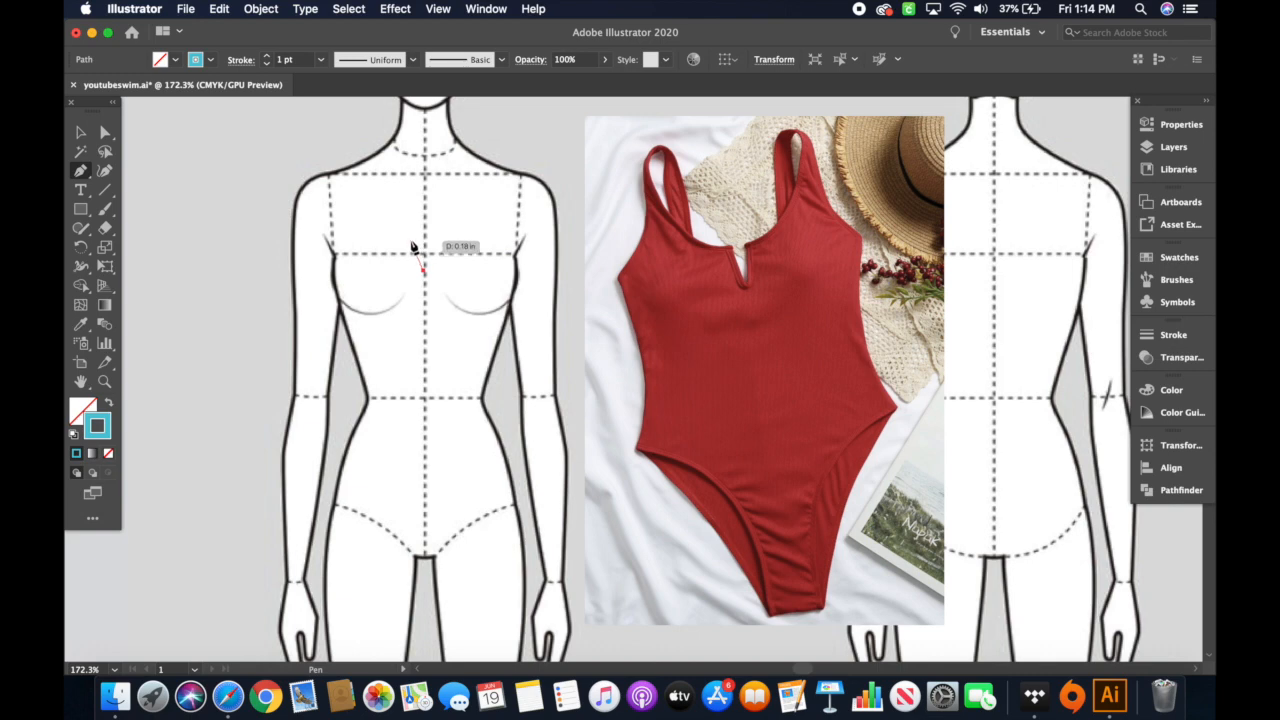
pyautogui.click(411, 243)
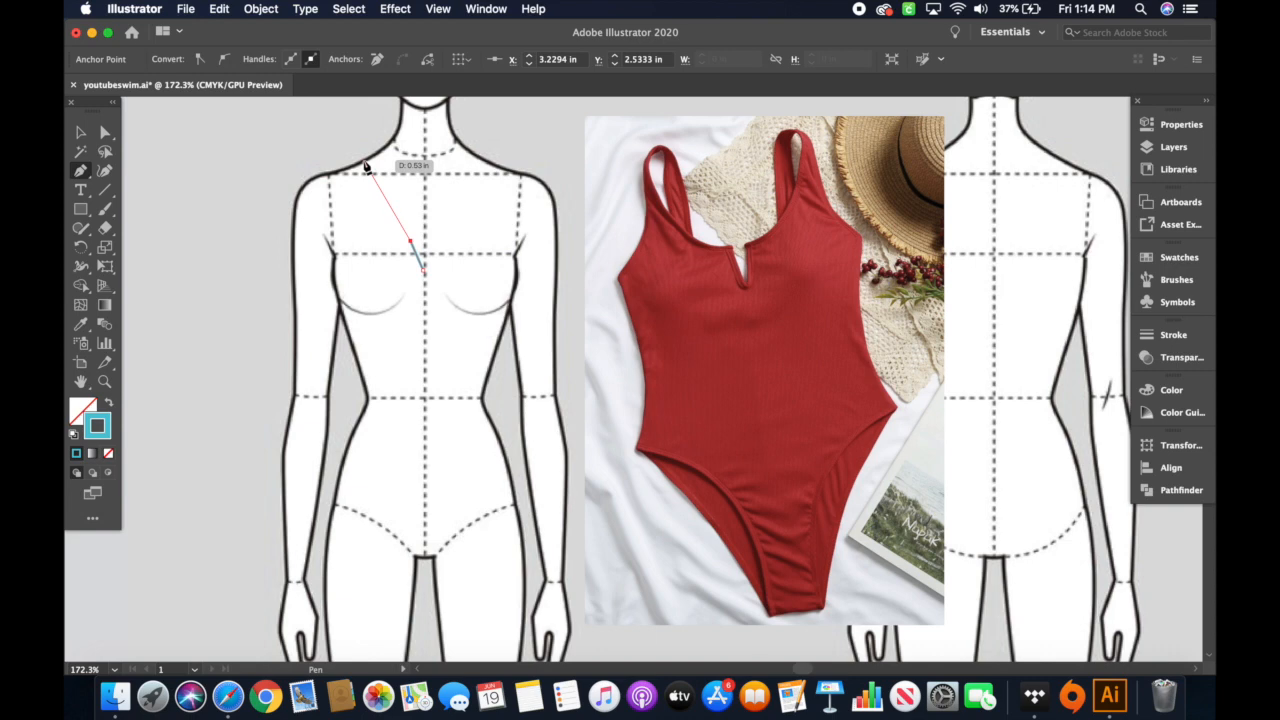
pyautogui.moveTo(363, 159); pyautogui.dragTo(373, 258)
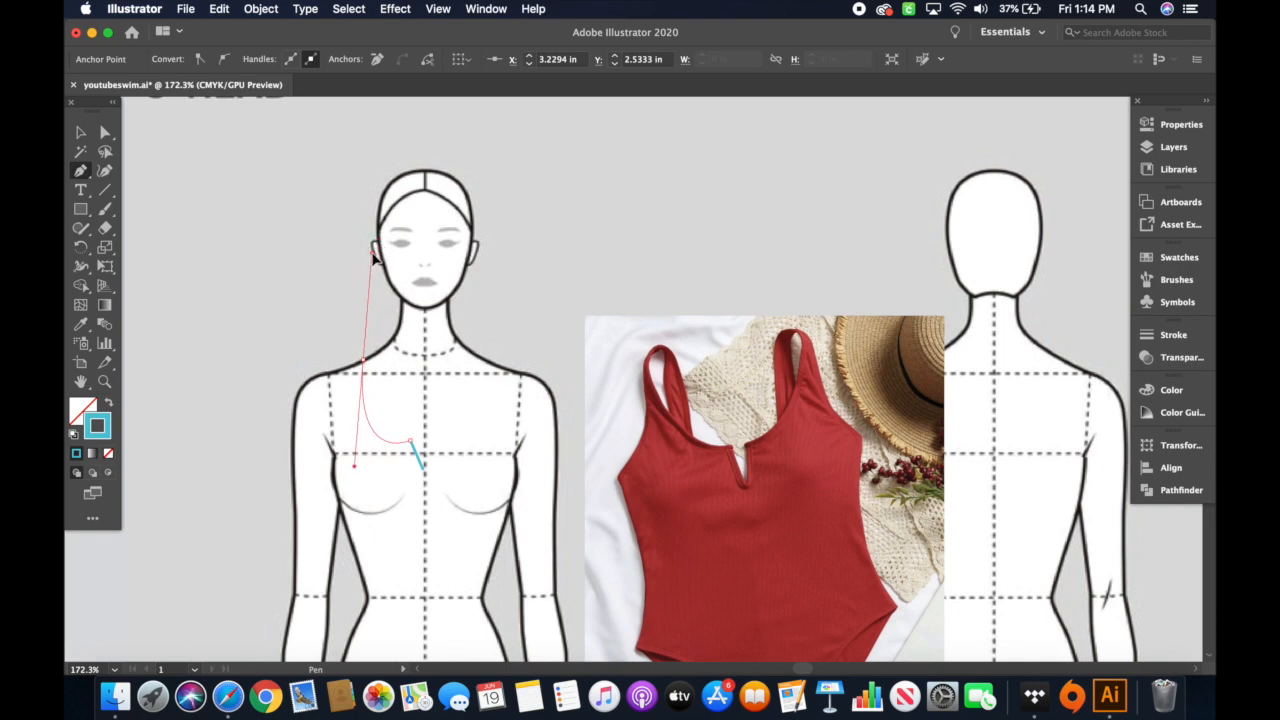
pyautogui.moveTo(373, 258); pyautogui.dragTo(372, 250)
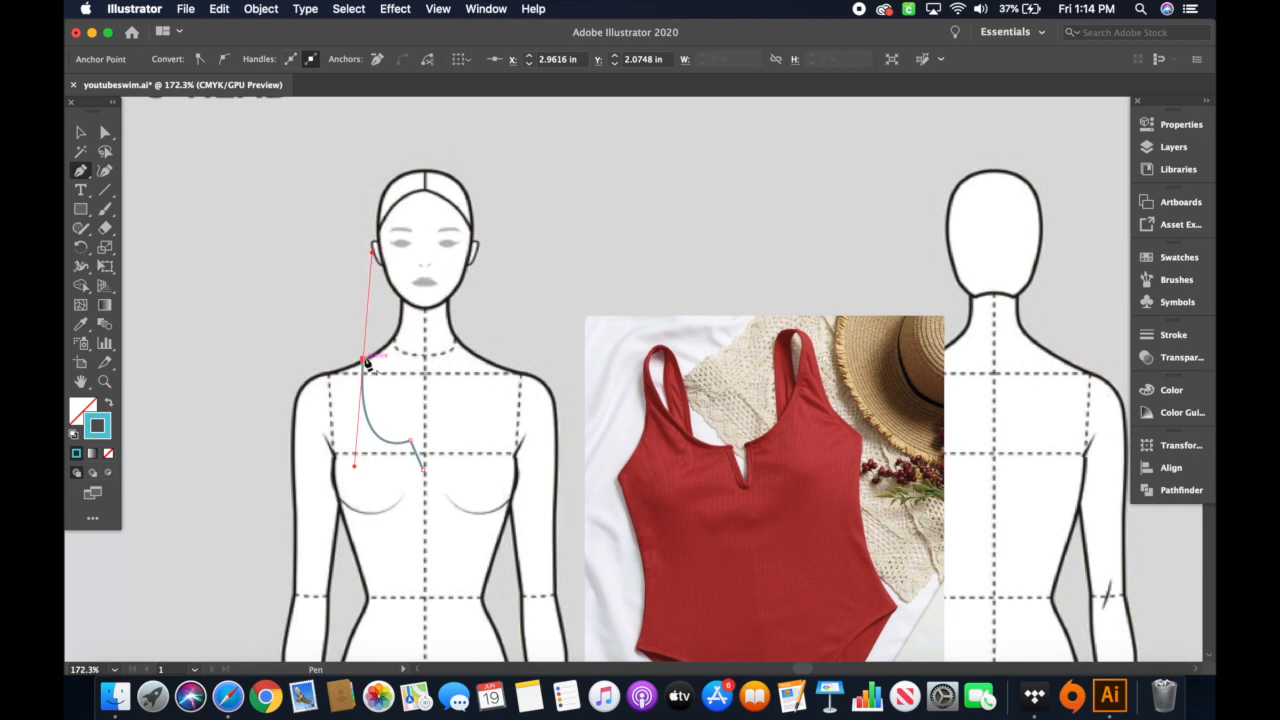
pyautogui.press('v')
pyautogui.click(345, 306)
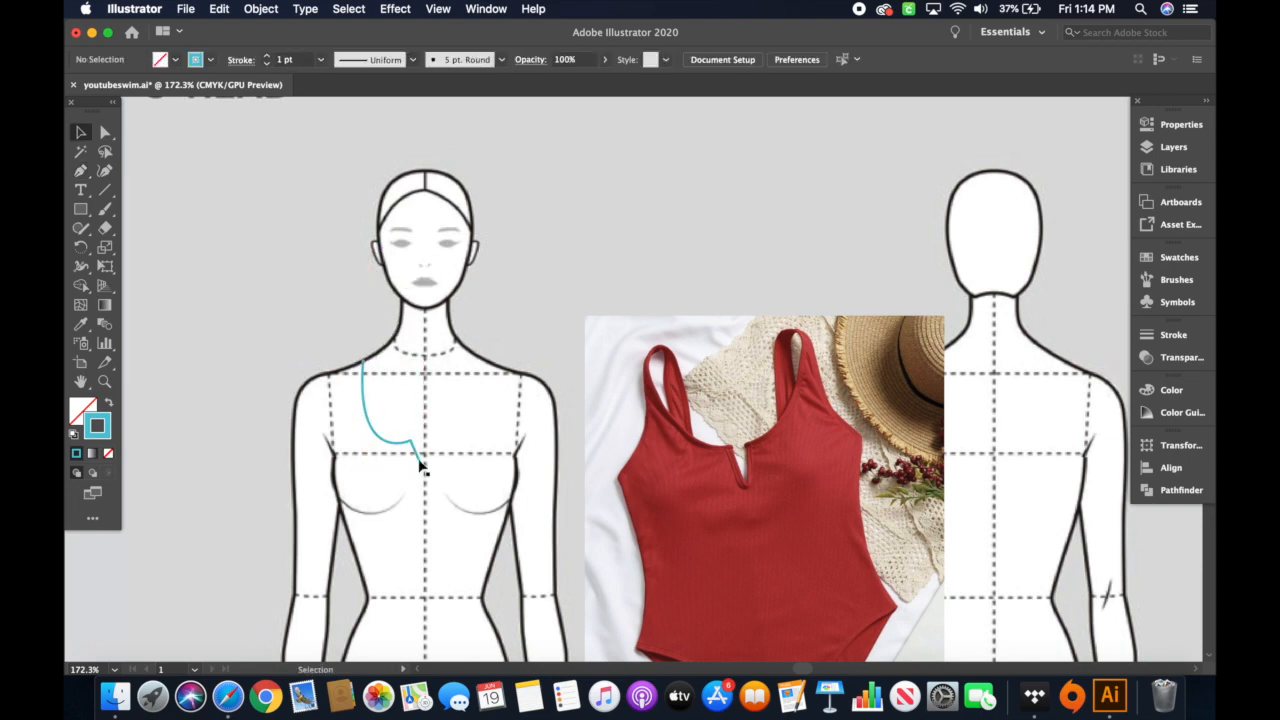
# - Refine the neckline by moving the notch's upper anchor inward, reshaping the scoop with its shoulder handle and placing the notch's lowest anchor on the centre line
pyautogui.scroll(3, 420, 443)
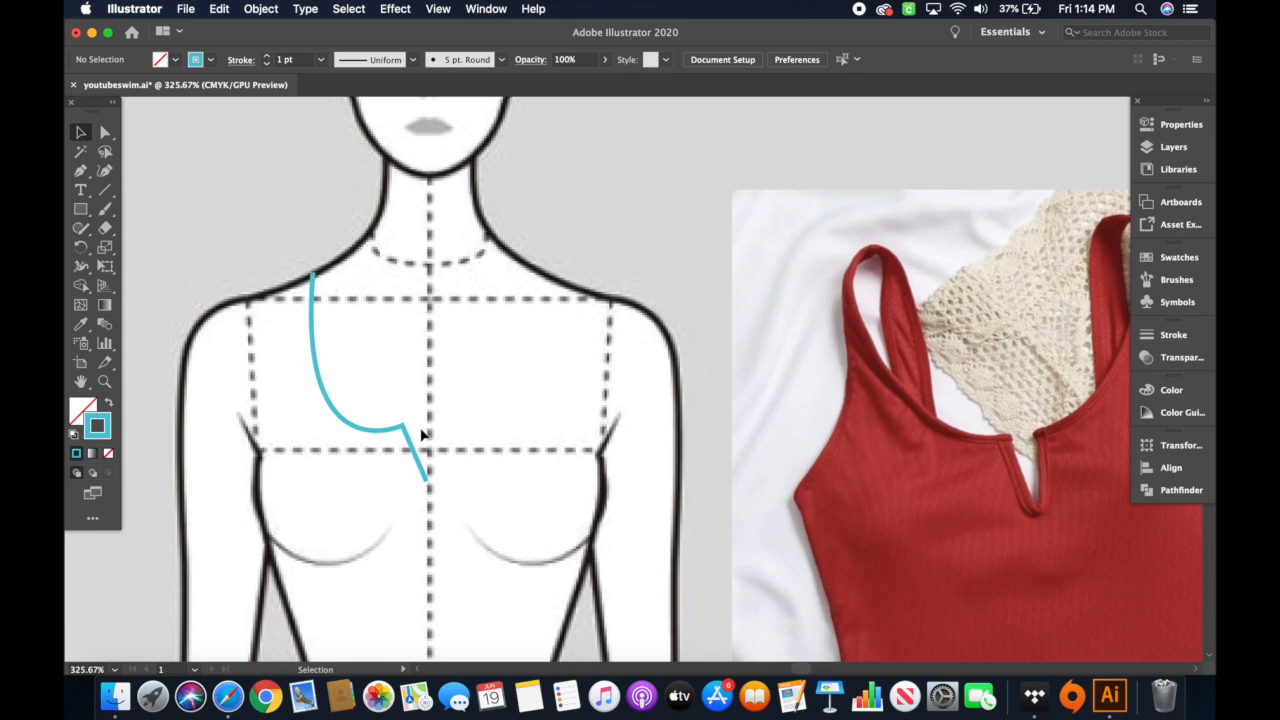
pyautogui.press('a')
pyautogui.moveTo(406, 428); pyautogui.dragTo(417, 428)
pyautogui.moveTo(296, 473); pyautogui.dragTo(315, 426)
pyautogui.click(390, 399)
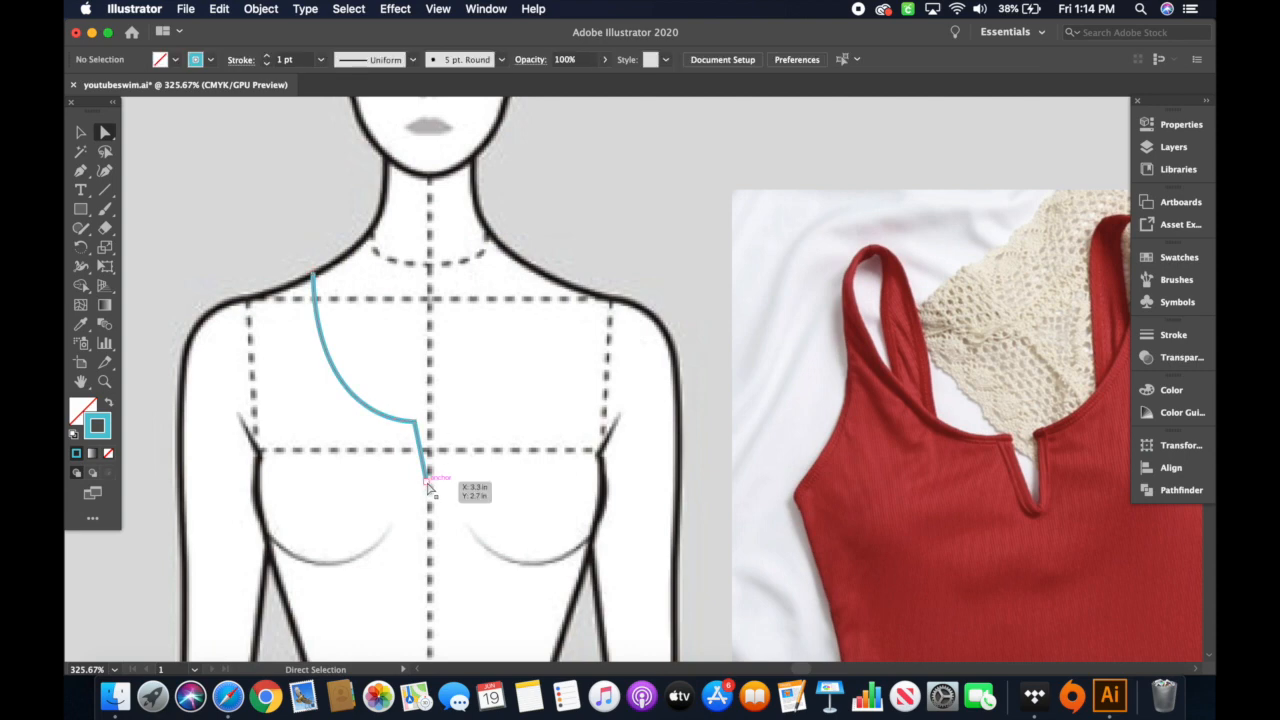
pyautogui.click(425, 485)
pyautogui.click(442, 414)
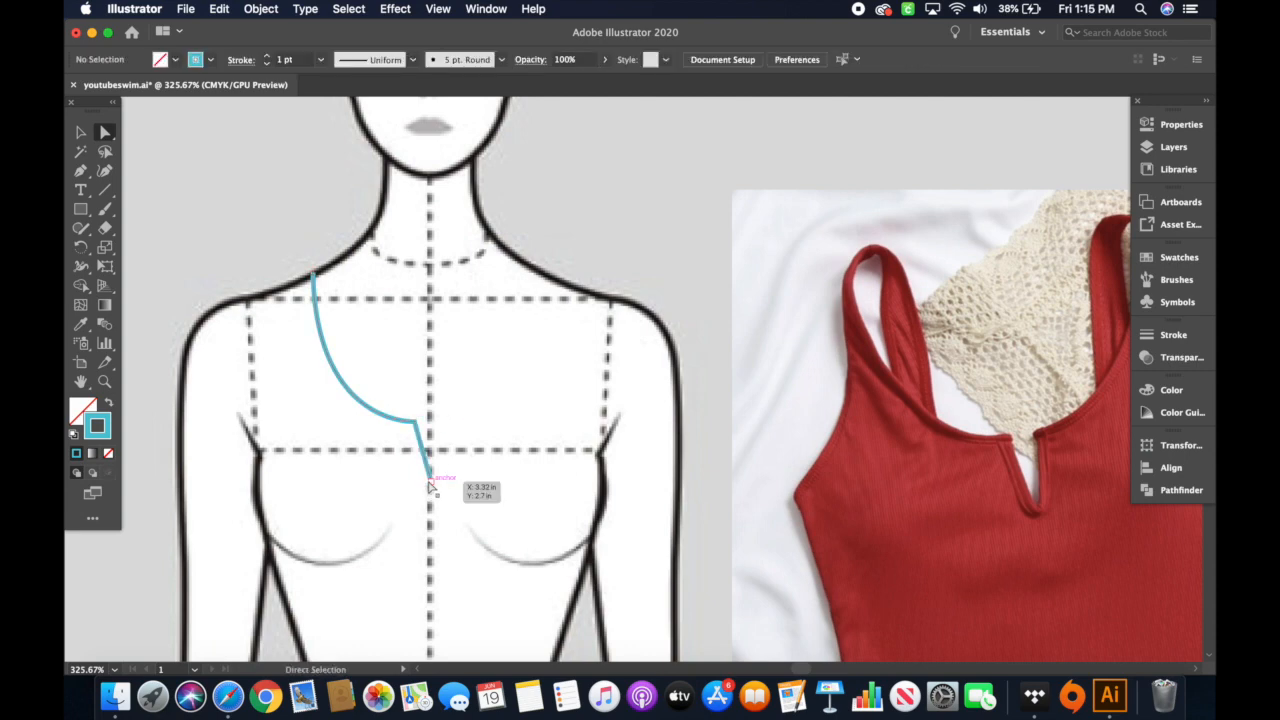
pyautogui.click(415, 424)
pyautogui.click(339, 479)
# - Continue the path from the neckline's shoulder end with a straight strap top along the shoulder and a curved armhole down to the underarm
pyautogui.press('p')
pyautogui.click(312, 275)
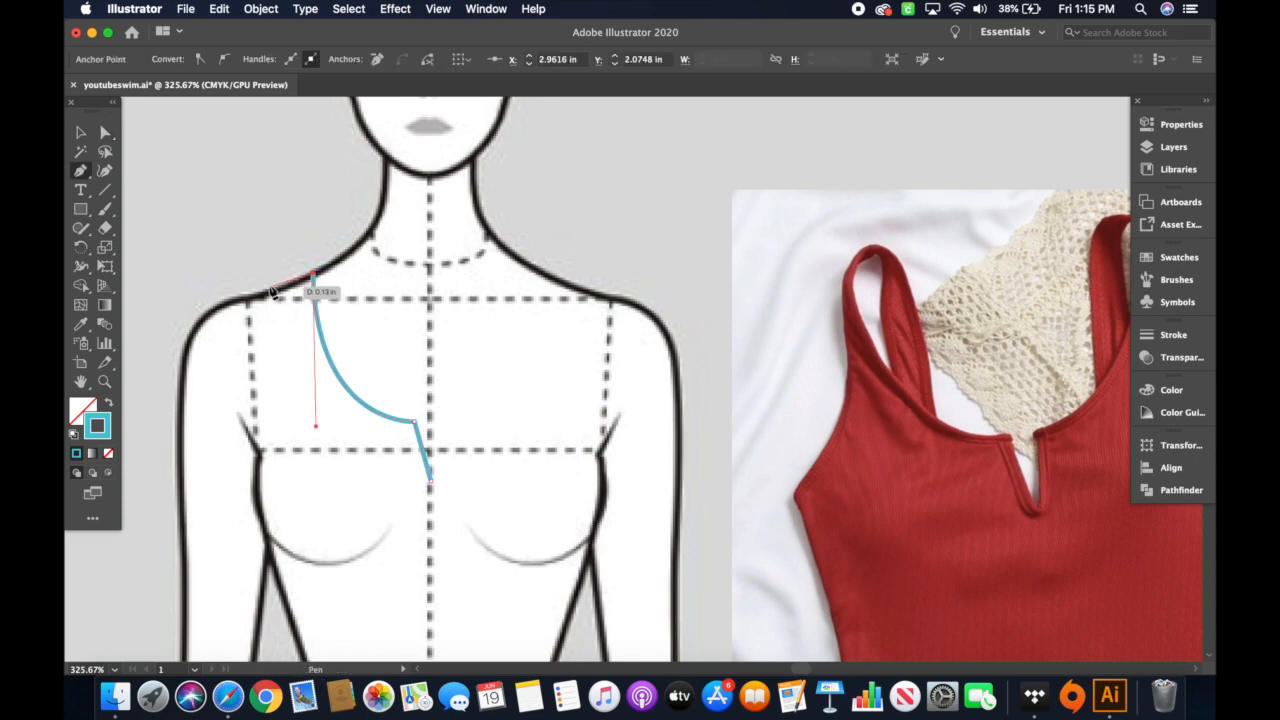
pyautogui.click(269, 291)
pyautogui.moveTo(262, 475); pyautogui.dragTo(218, 498)
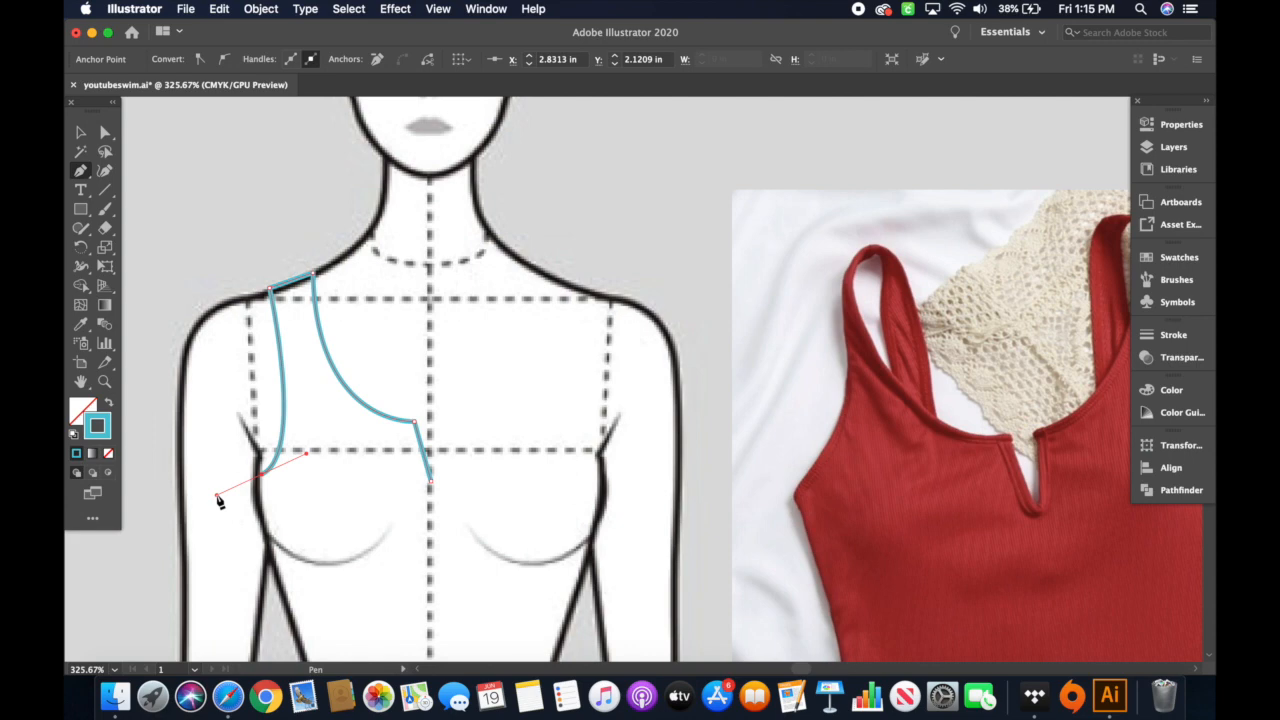
pyautogui.scroll(-5, 243, 557)
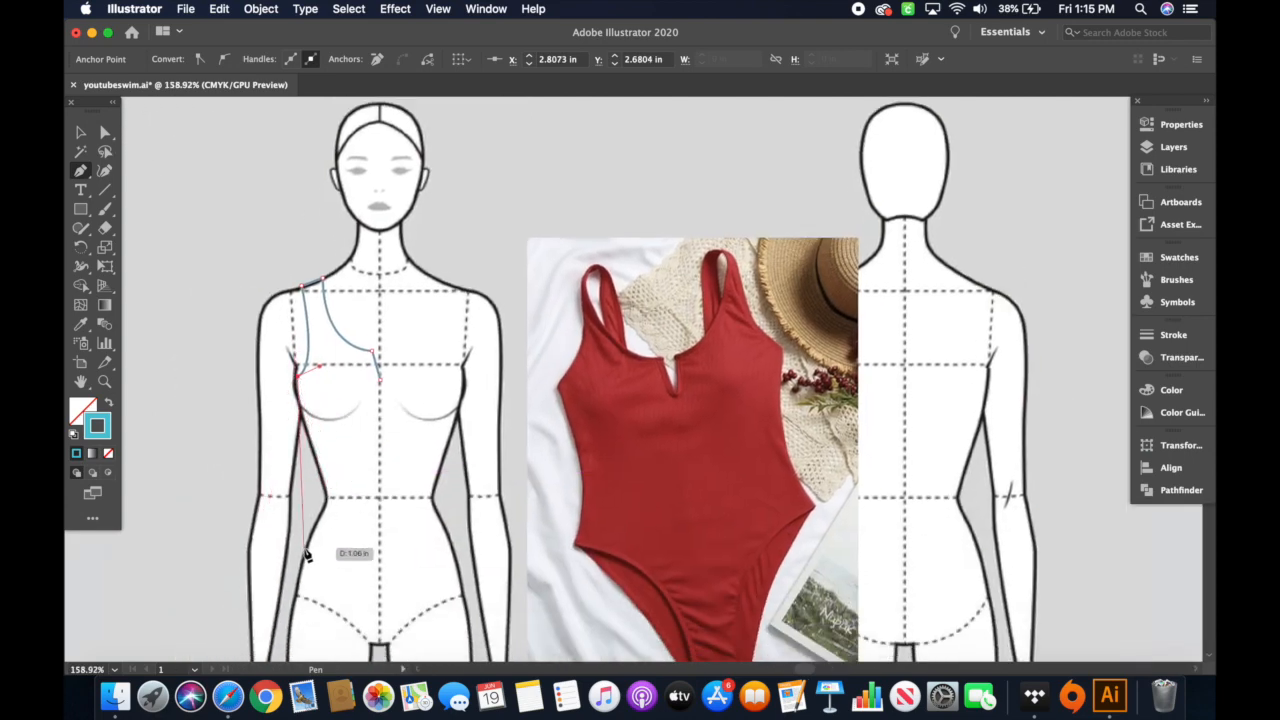
pyautogui.moveTo(306, 553); pyautogui.dragTo(262, 620)
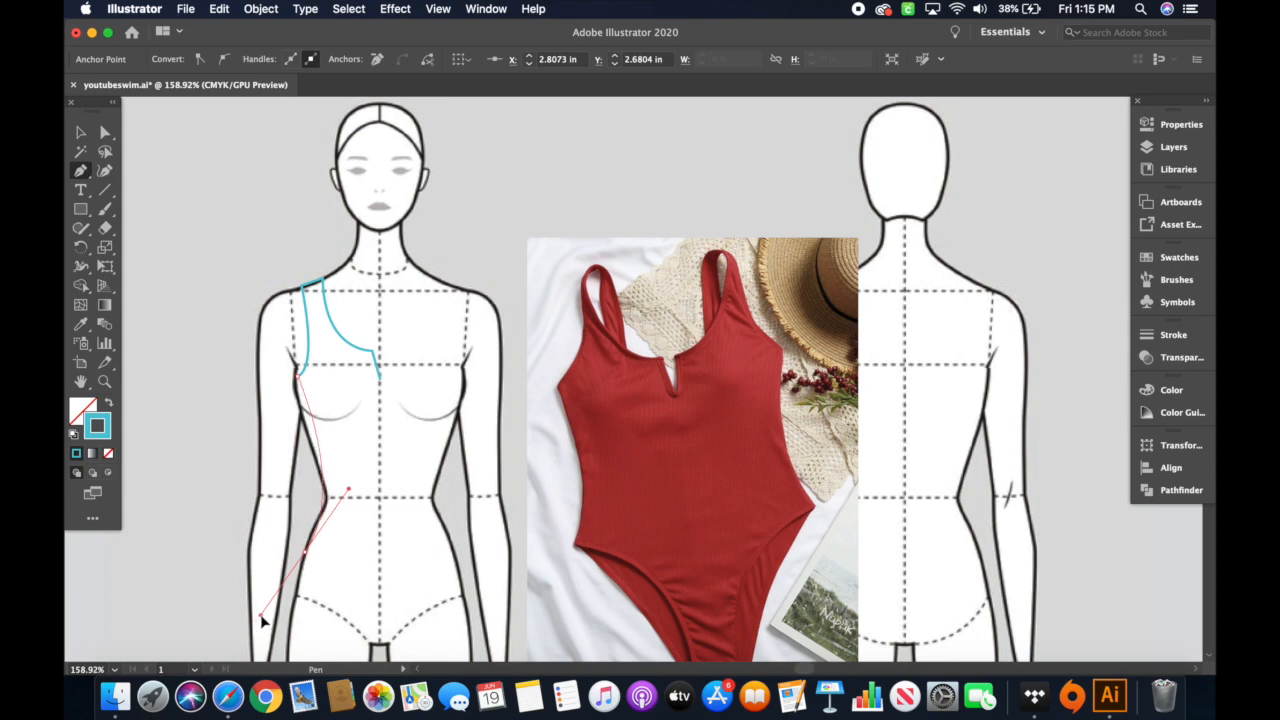
pyautogui.press('v')
pyautogui.moveTo(314, 424); pyautogui.dragTo(171, 429)
pyautogui.click(247, 262)
pyautogui.press('super+z')
pyautogui.press('super+z')
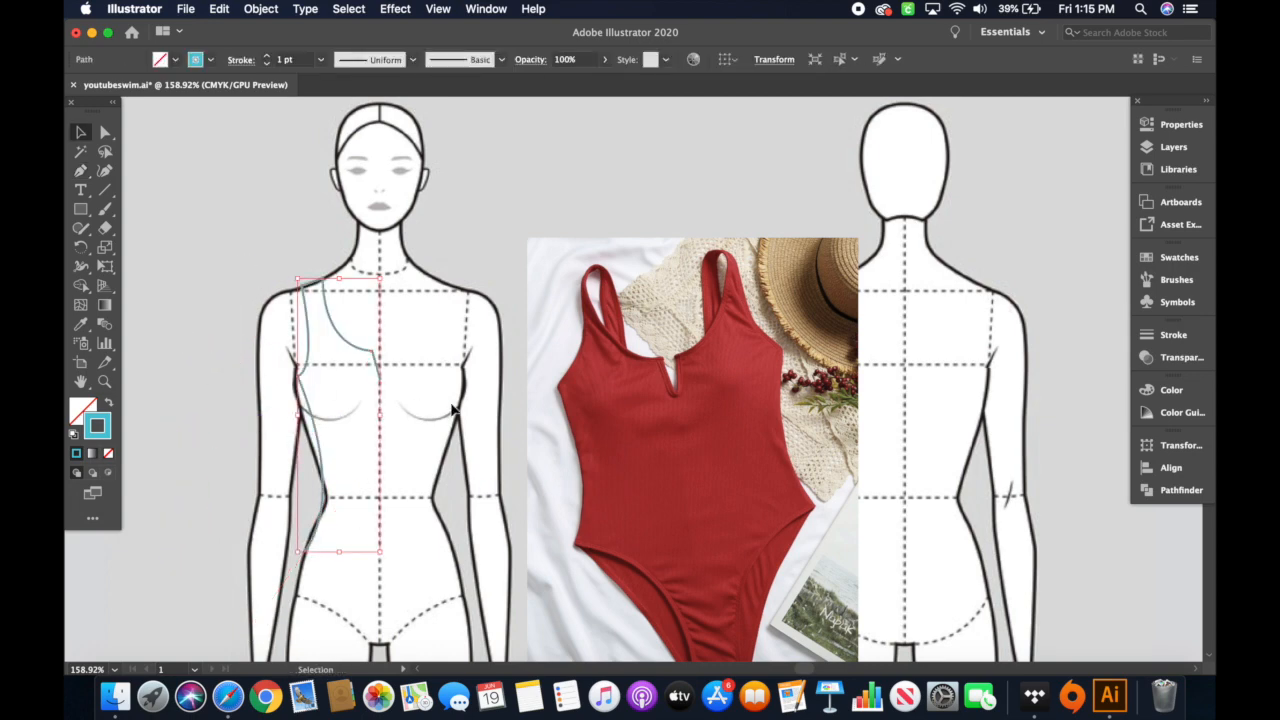
pyautogui.click(412, 393)
# - Extend the path from the underarm with straight side seam segments to a point just above the waist and on to the high hip
pyautogui.press('p')
pyautogui.click(298, 376)
pyautogui.click(320, 467)
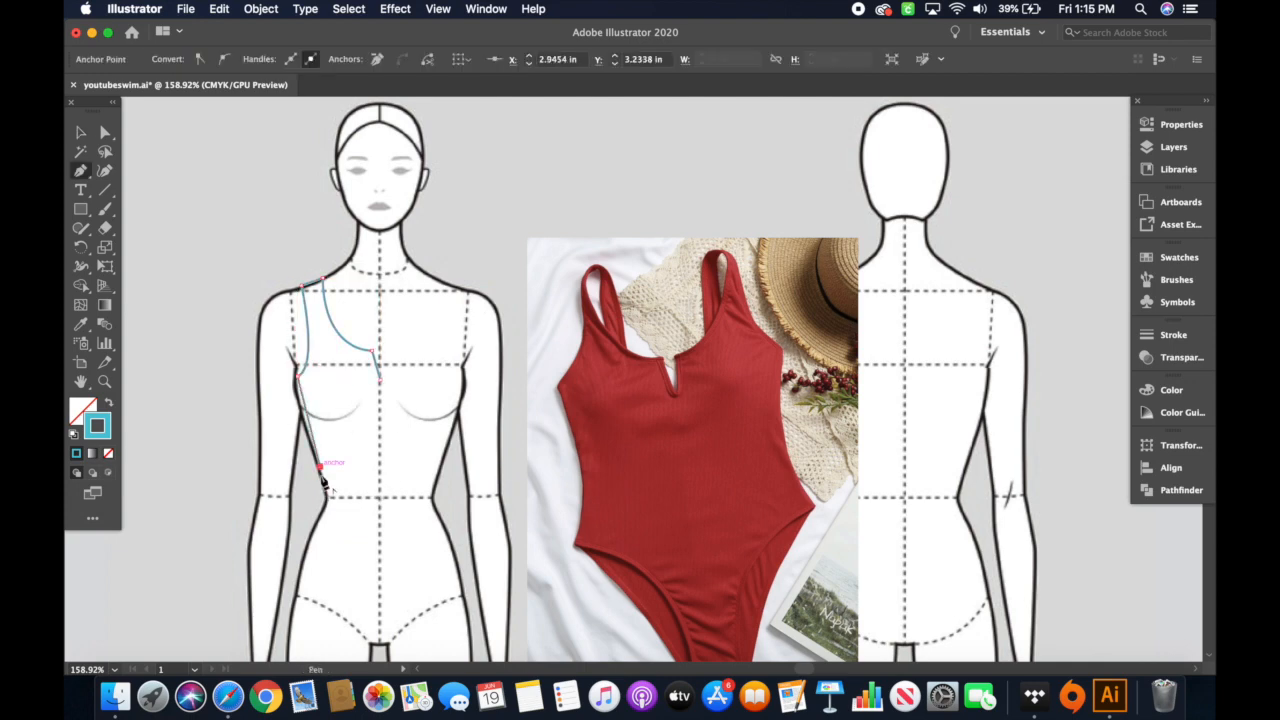
pyautogui.click(303, 568)
# - Draw the high-cut leg opening as an outward arching curve from the hip to the crotch, ending in a corner anchor
pyautogui.scroll(-5, 380, 600)
pyautogui.hscroll(-1, 380, 600)
pyautogui.moveTo(398, 545); pyautogui.dragTo(412, 630)
pyautogui.click(395, 541)
# - Nudge the leg opening's crotch anchor into place, extend the path straight across to the centre line and deselect it
pyautogui.click(407, 544)
pyautogui.scroll(5, 407, 547)
pyautogui.press('super+z')
pyautogui.press('a')
pyautogui.moveTo(373, 535); pyautogui.dragTo(379, 542)
pyautogui.press('p')
pyautogui.click(409, 543)
pyautogui.press('v')
pyautogui.click(445, 460)
# - Give the half-swimsuit outline a 0.75 pt stroke with round caps and round corner joins
pyautogui.scroll(-2, 490, 393)
pyautogui.scroll(3, 490, 393)
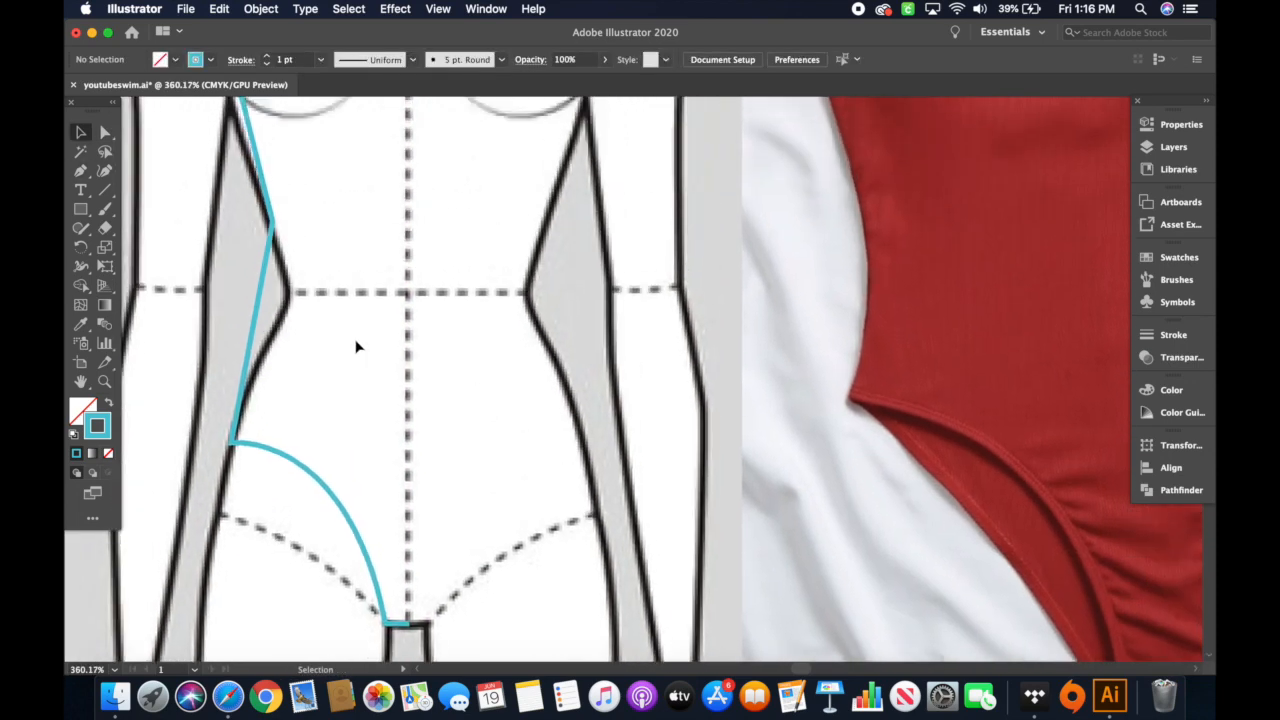
pyautogui.click(262, 310)
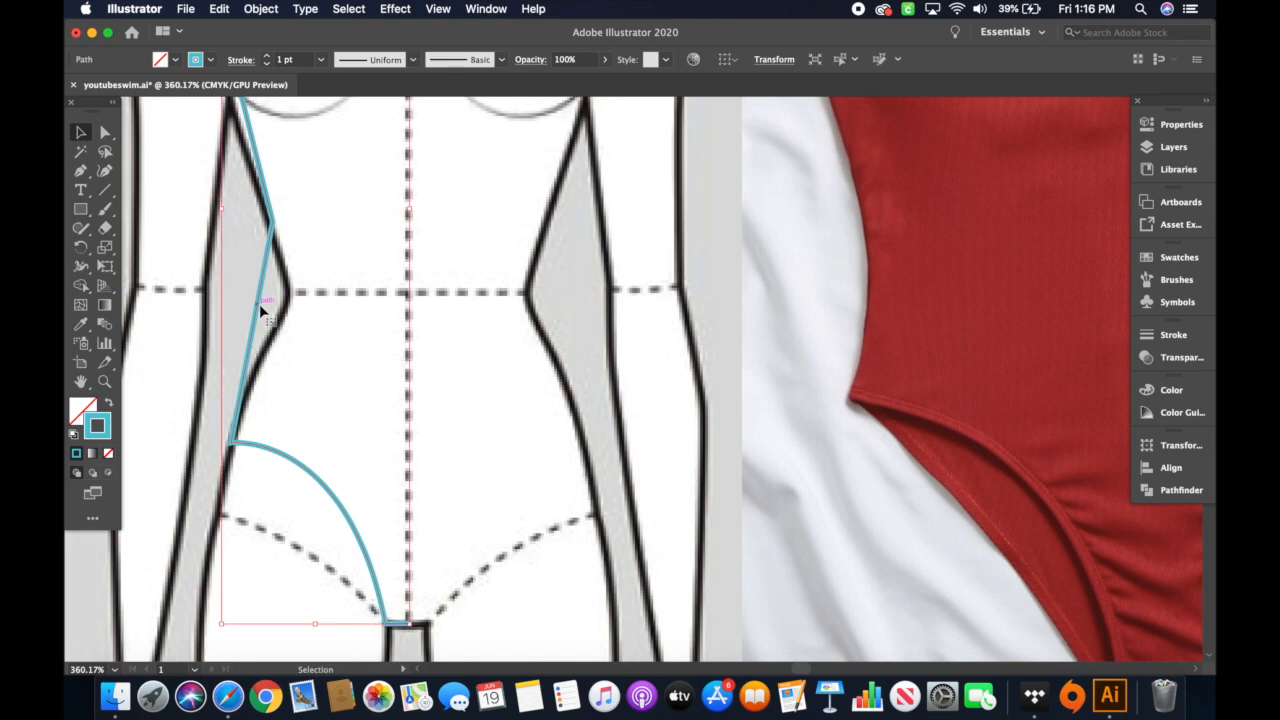
pyautogui.click(1176, 336)
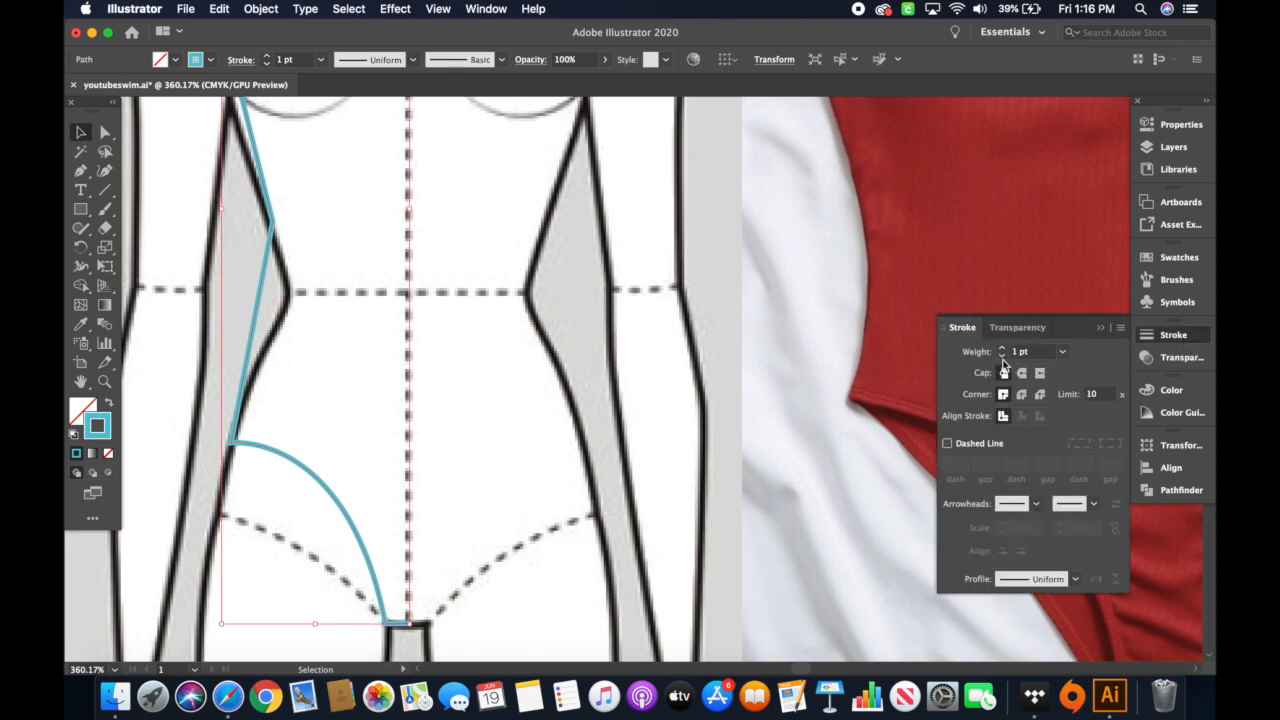
pyautogui.click(1002, 356)
pyautogui.click(1021, 373)
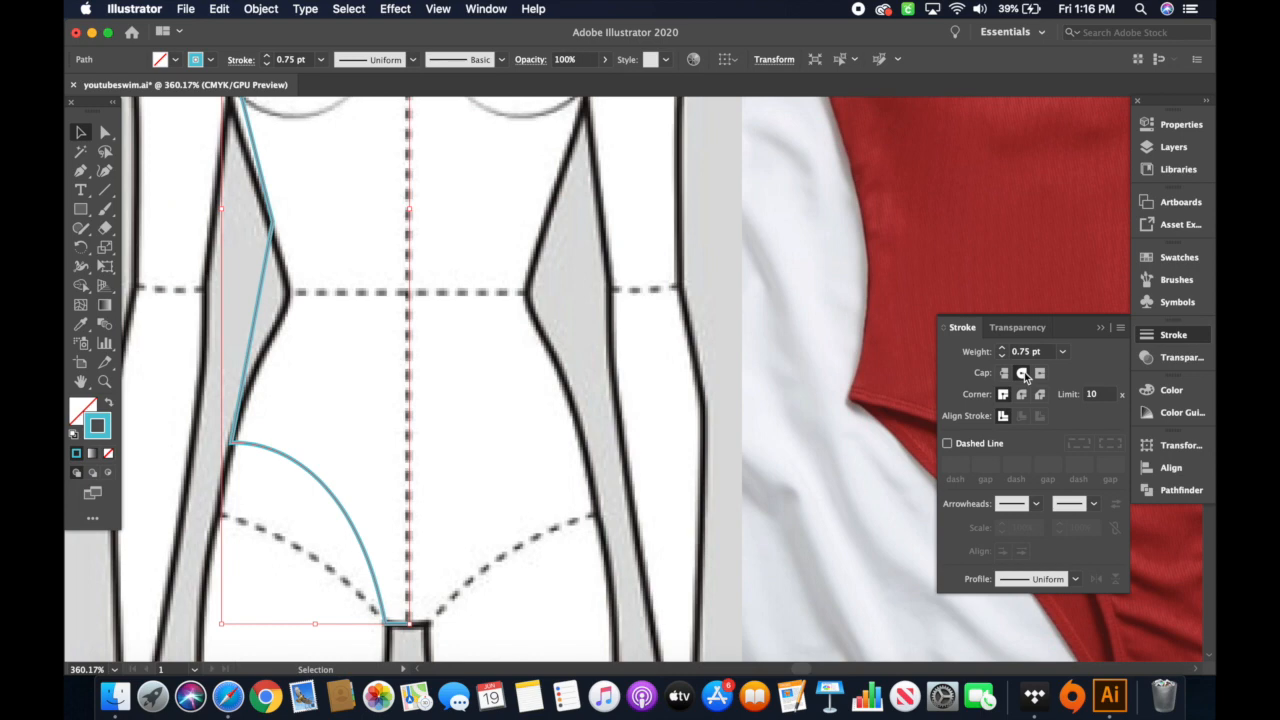
pyautogui.click(1021, 395)
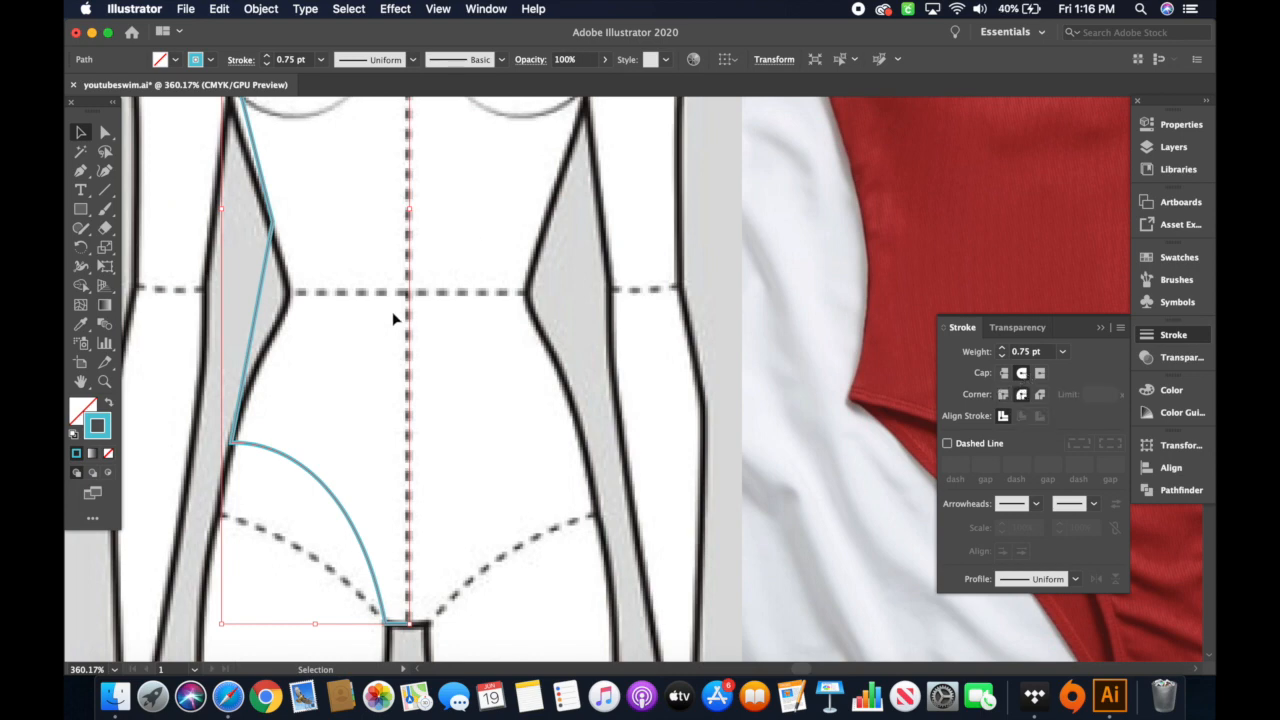
# - Round the outline's corners slightly with the live corner controls, then deselect the path
pyautogui.press('a')
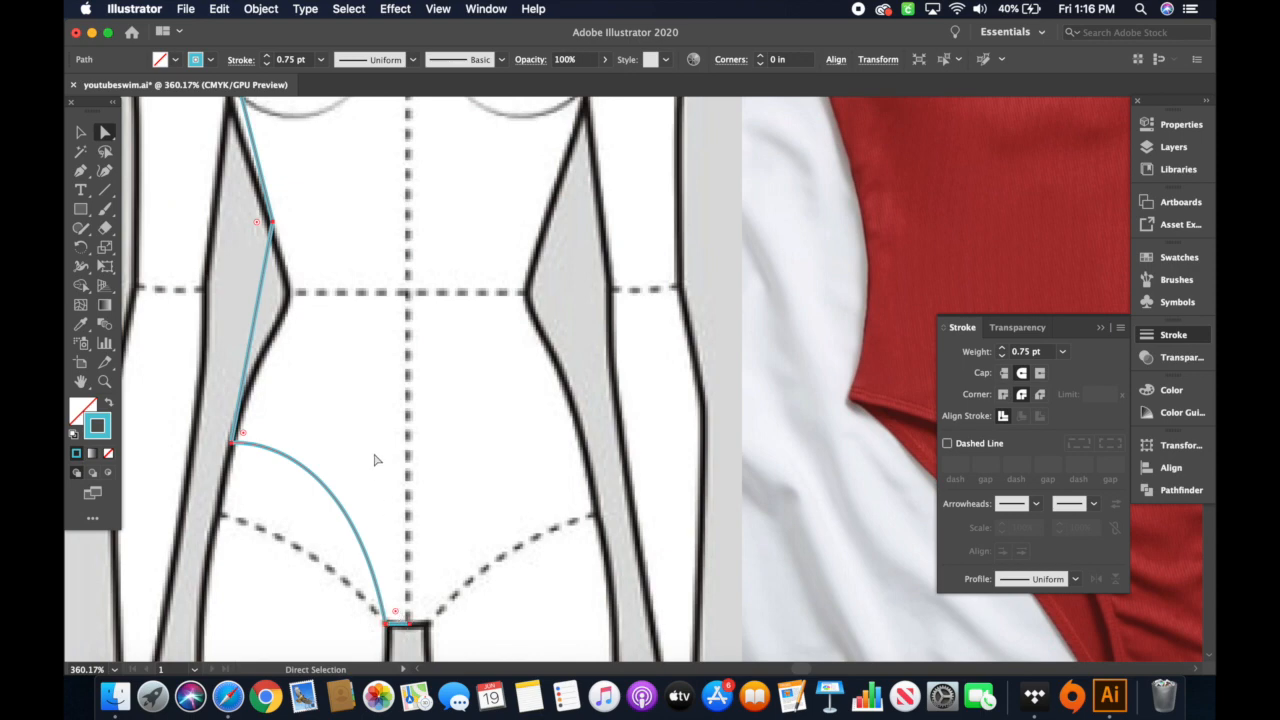
pyautogui.scroll(5, 375, 460)
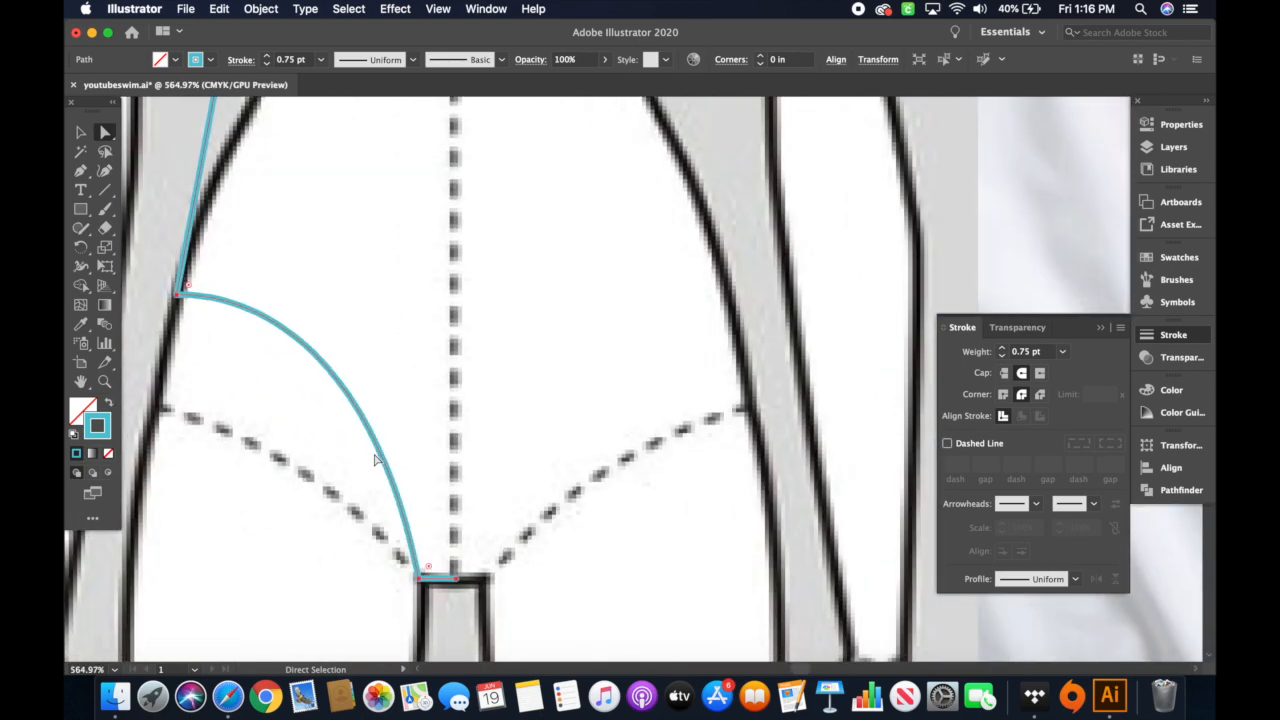
pyautogui.moveTo(432, 551)
pyautogui.mouseDown()
pyautogui.moveTo(434, 540)
pyautogui.moveTo(427, 560)
pyautogui.mouseUp()
pyautogui.click(408, 266)
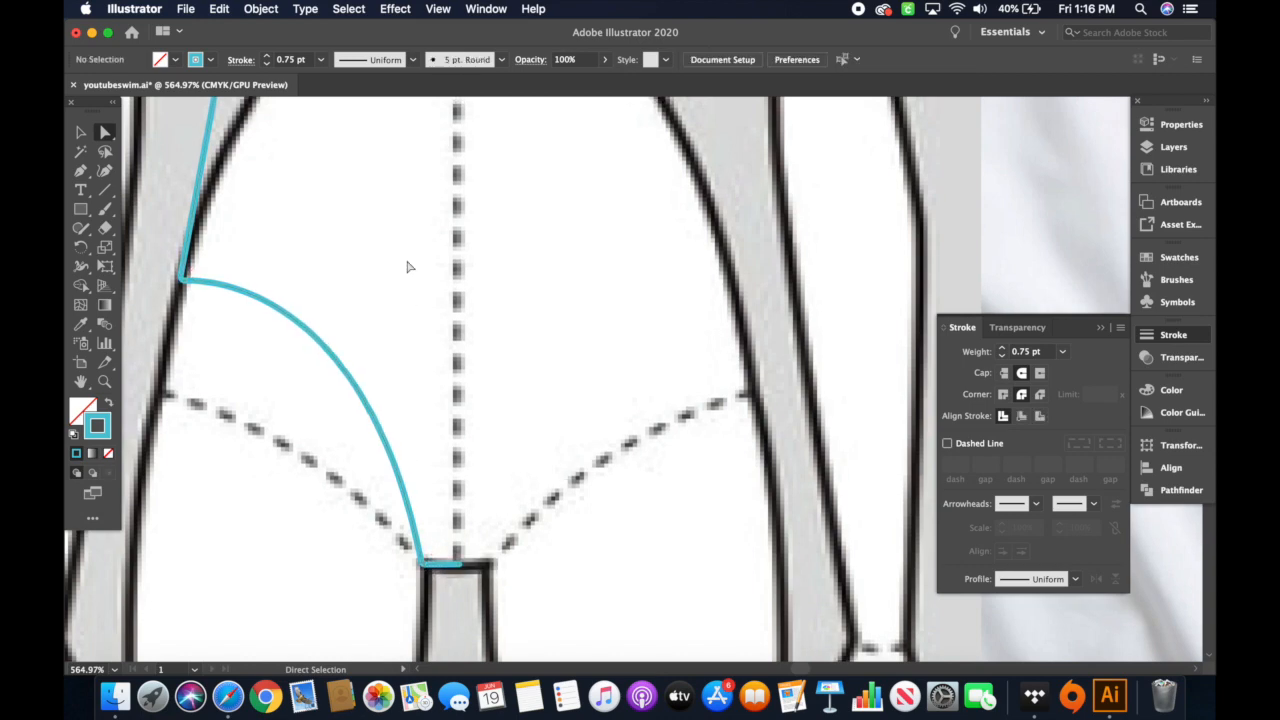
# - Move the half outline's underarm anchor slightly outward beyond the figure's side and deselect the path
pyautogui.scroll(5, 407, 266)
pyautogui.scroll(3, 408, 266)
pyautogui.moveTo(272, 263); pyautogui.dragTo(159, 294)
pyautogui.click(433, 278)
pyautogui.scroll(-5, 433, 279)
pyautogui.press('v')
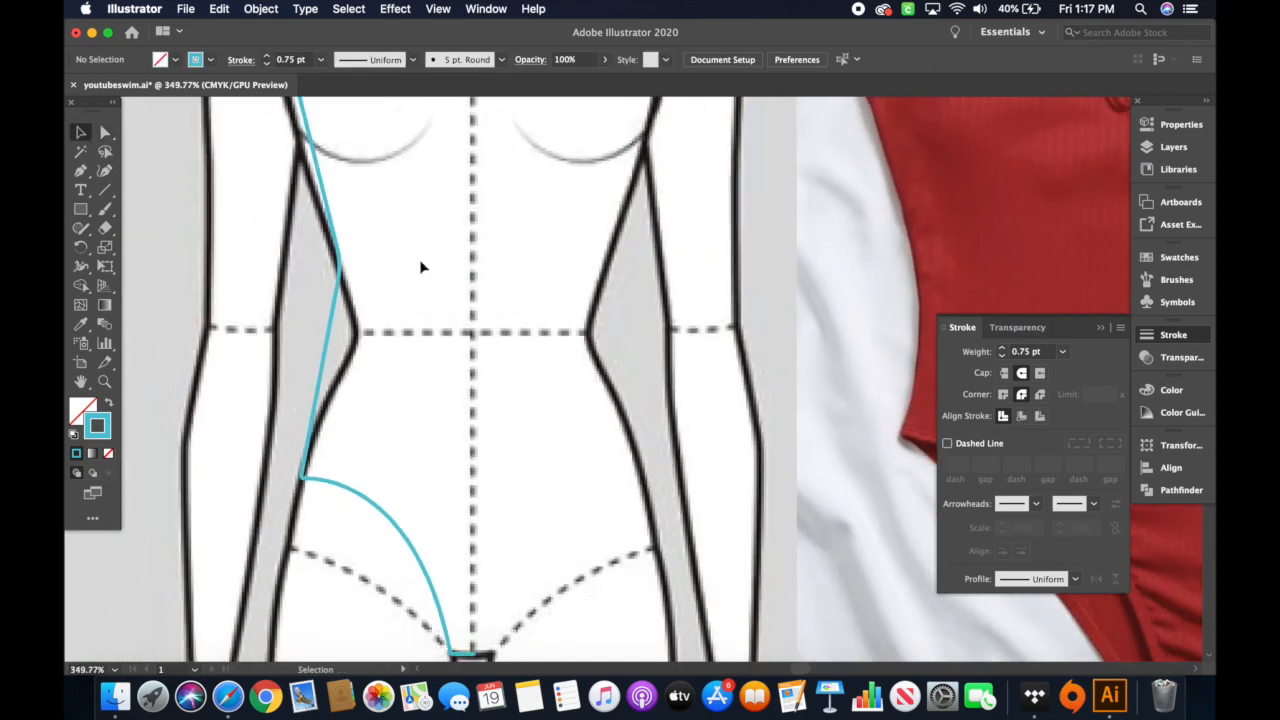
pyautogui.scroll(10, 430, 275)
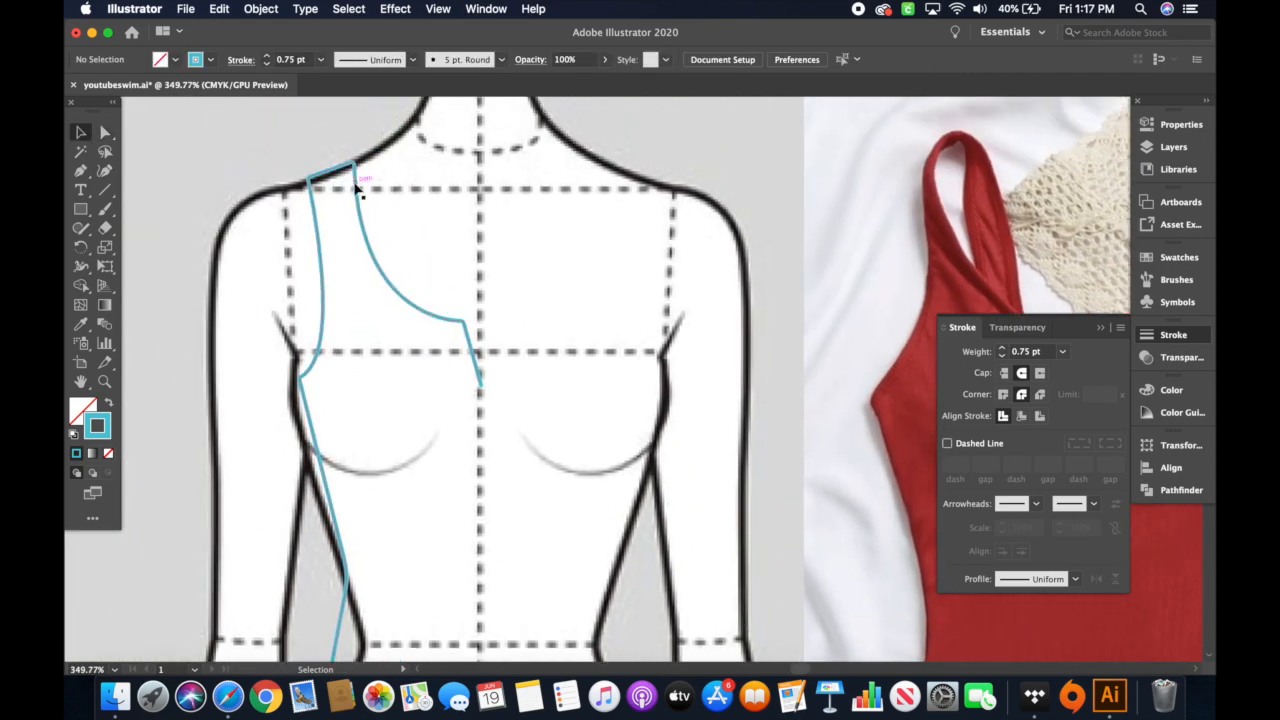
pyautogui.press('a')
pyautogui.click(299, 377)
pyautogui.moveTo(297, 378); pyautogui.dragTo(285, 370)
pyautogui.press('super+z')
pyautogui.click(349, 402)
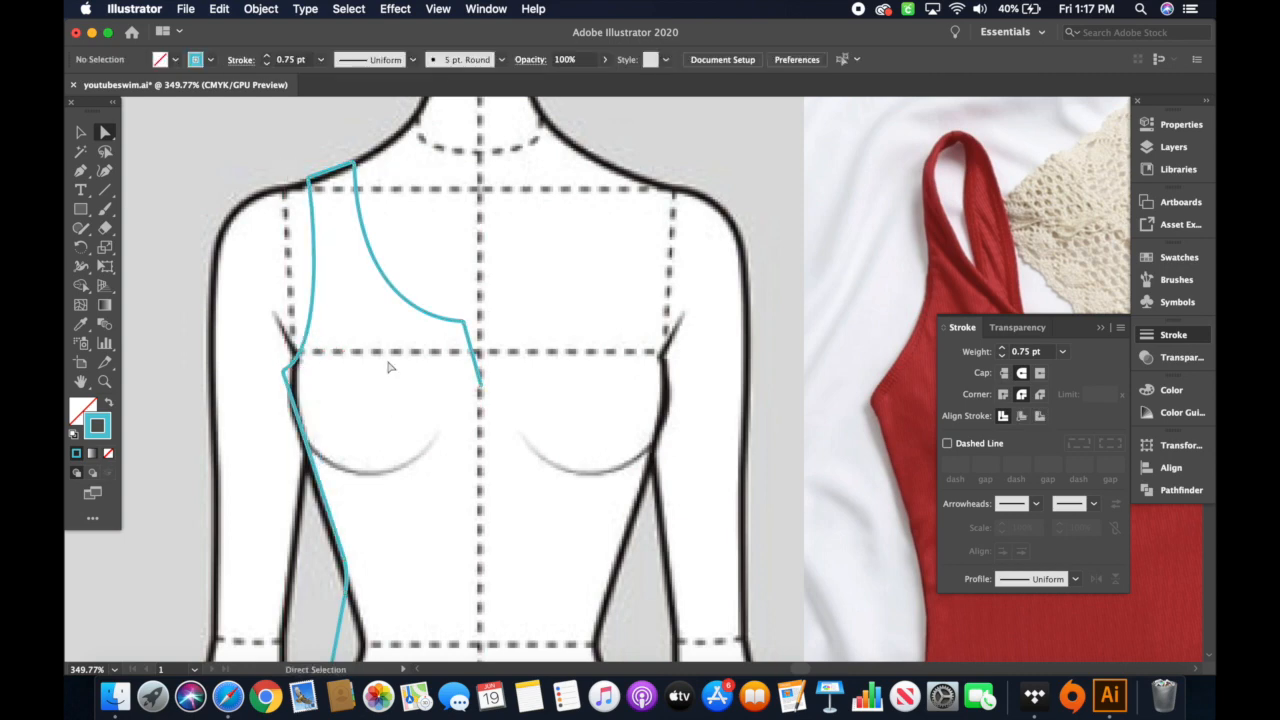
# - Select the half-swimsuit outline and place the Reflect tool's origin on the figure's dashed centre line
pyautogui.press('v')
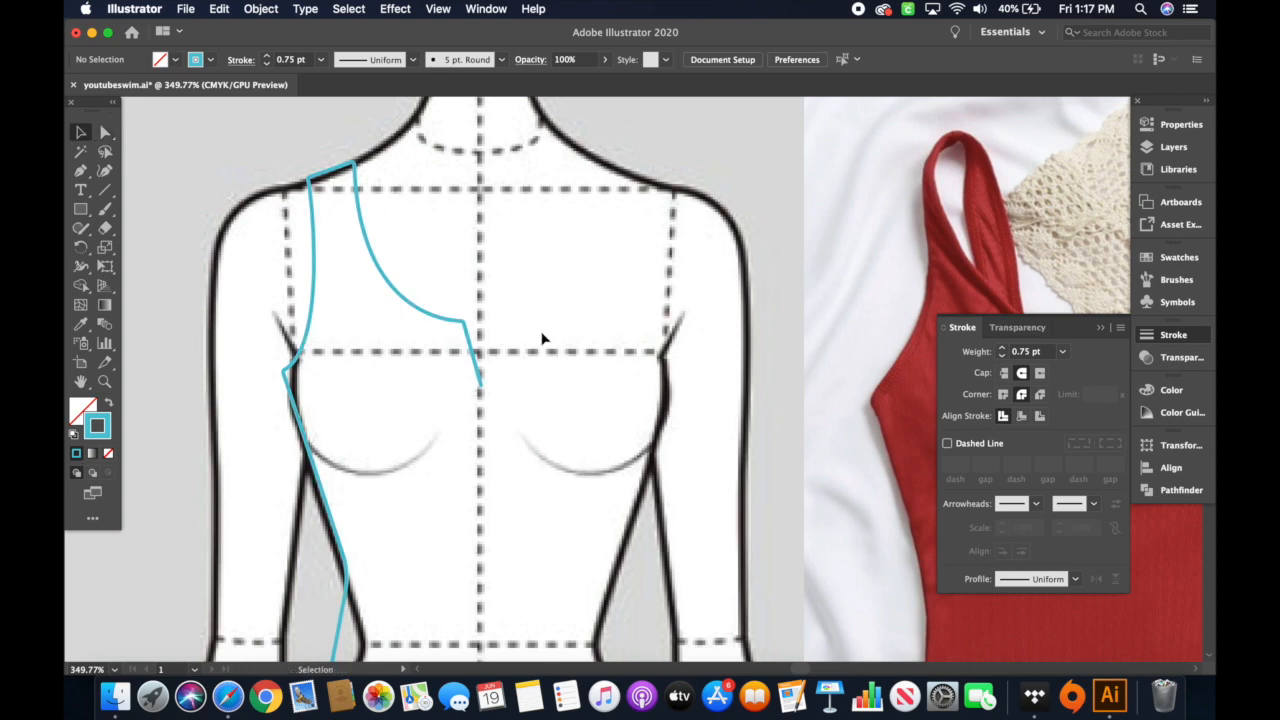
pyautogui.click(474, 348)
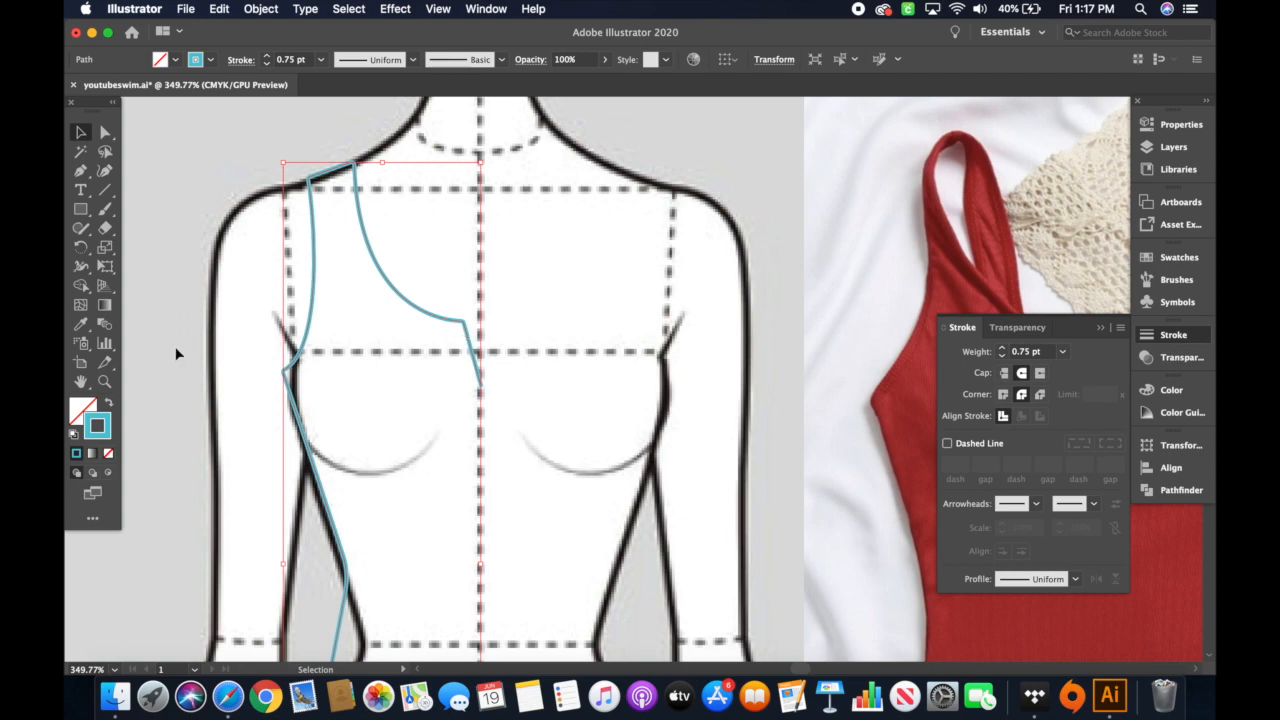
pyautogui.click(82, 249)
pyautogui.keyDown('alt'); pyautogui.click(82, 249); pyautogui.keyUp('alt')
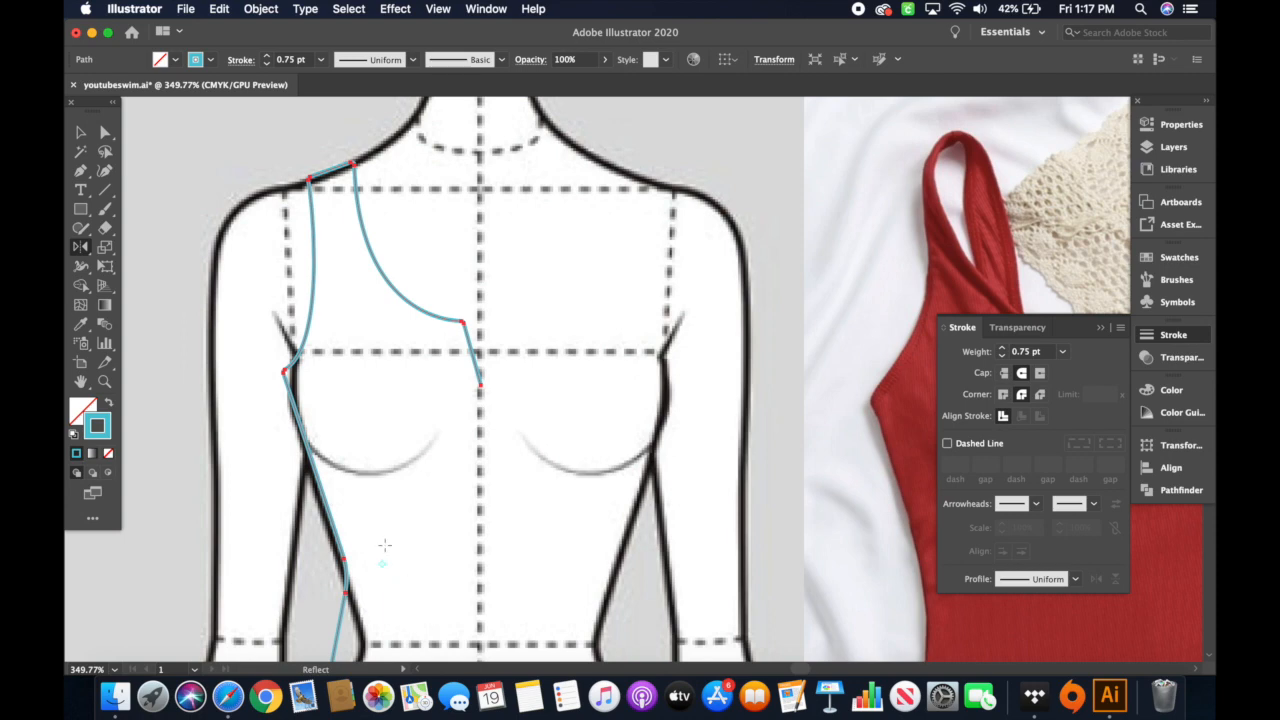
pyautogui.click(480, 568)
pyautogui.moveTo(480, 528); pyautogui.dragTo(522, 492)
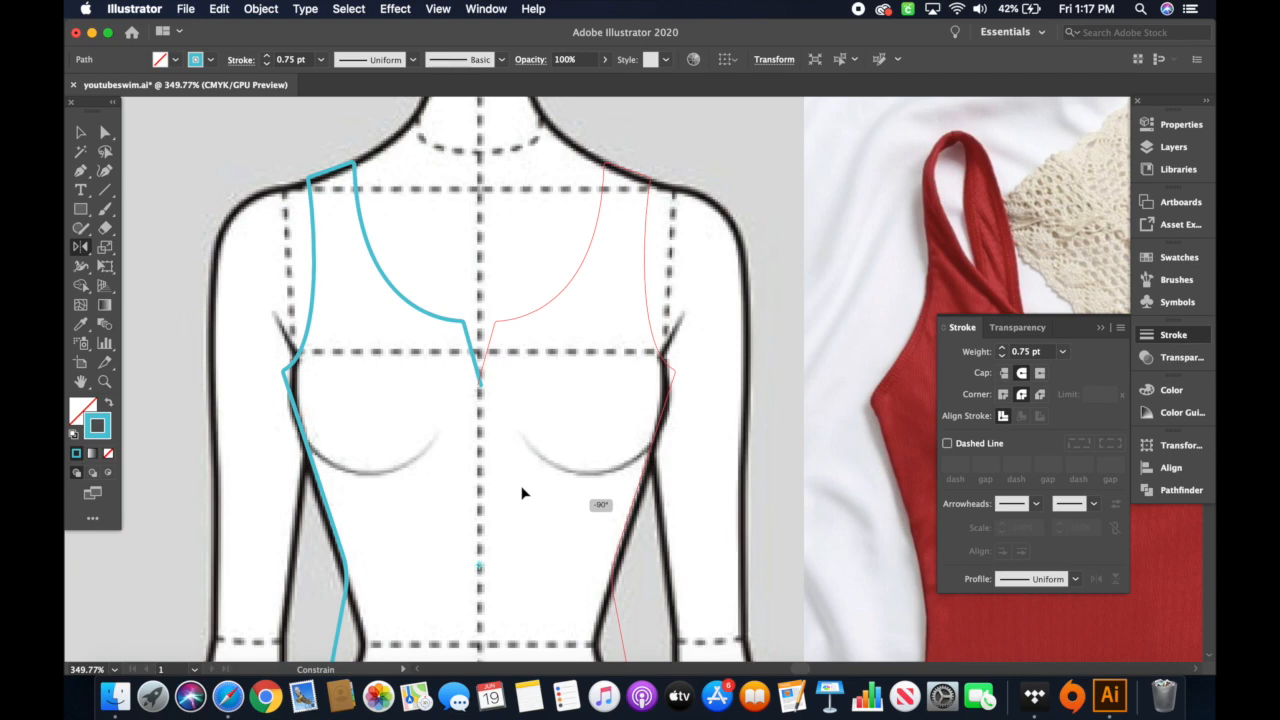
pyautogui.moveTo(522, 492); pyautogui.dragTo(522, 492)
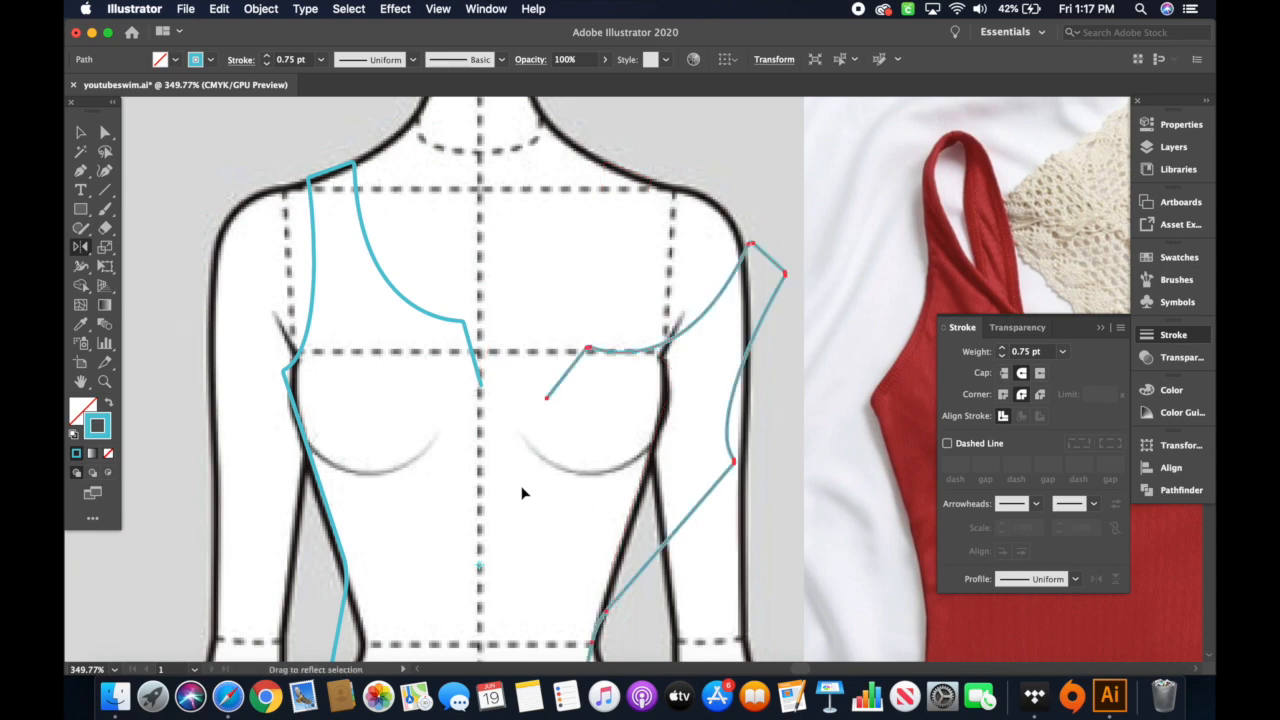
pyautogui.press('super+z')
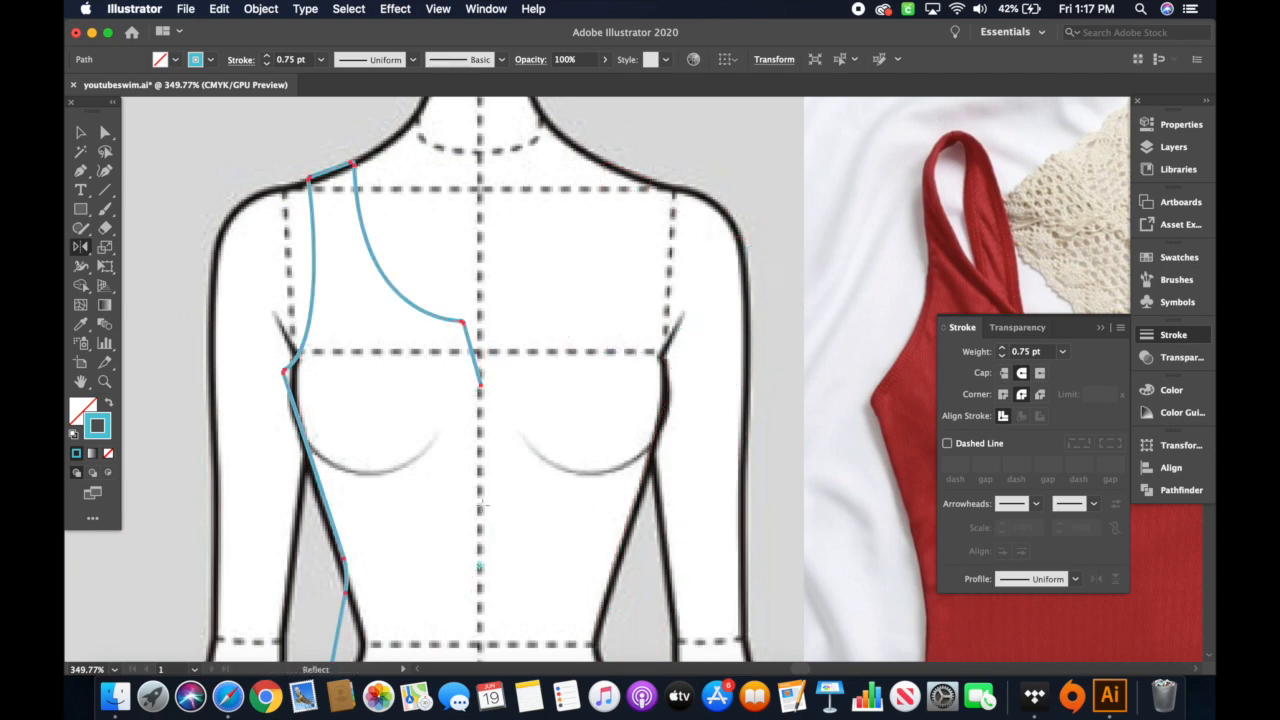
# - Reflect a copy of the half outline across the centre line to form the other half, then deselect it
pyautogui.moveTo(453, 466); pyautogui.dragTo(516, 450)
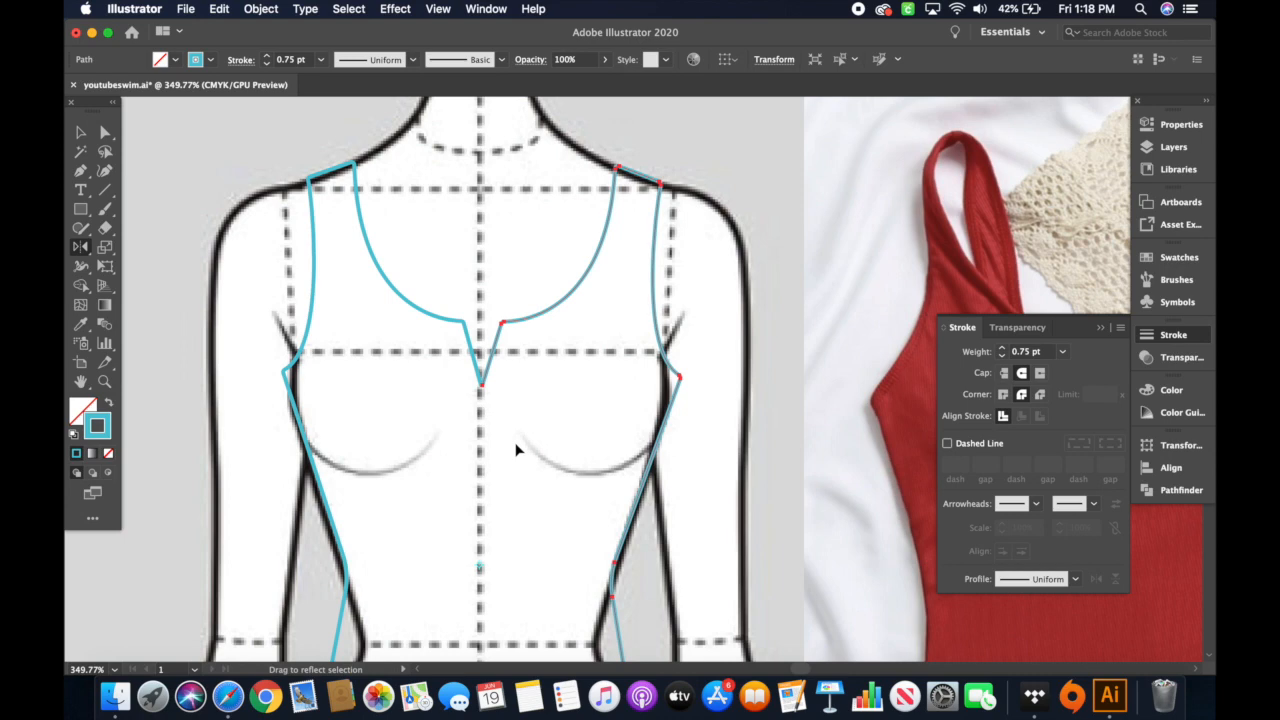
pyautogui.press('v')
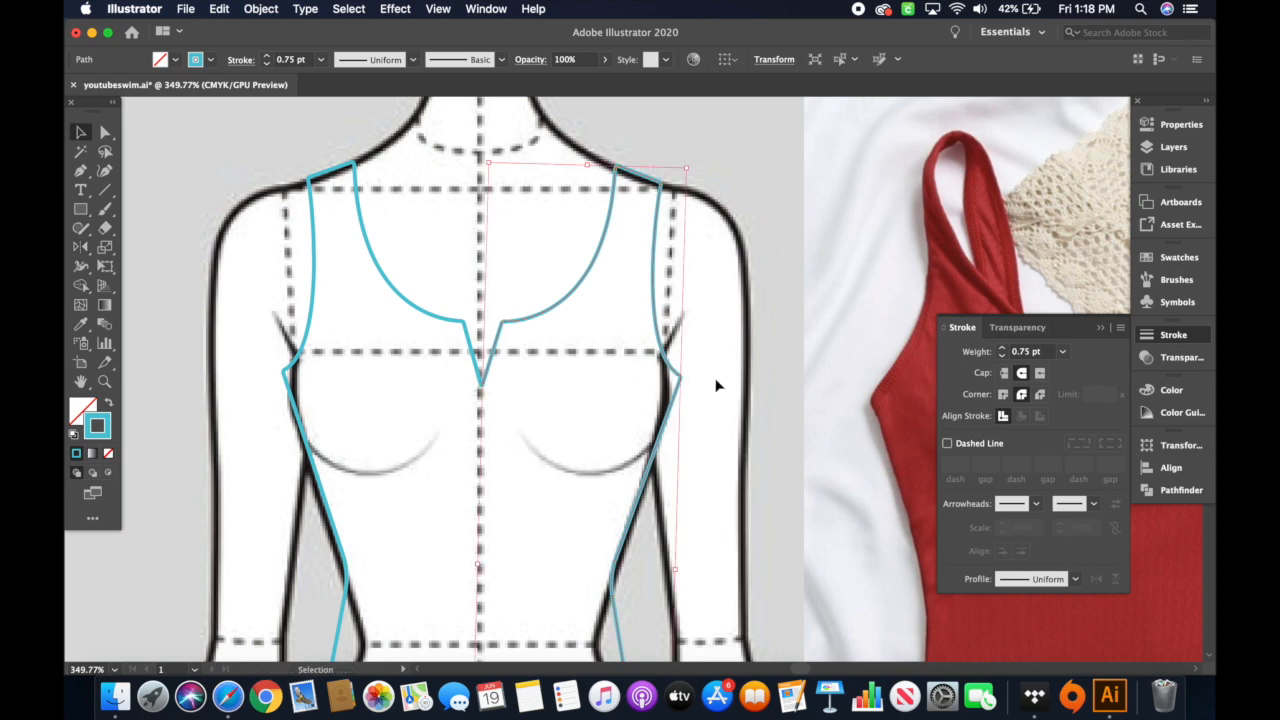
pyautogui.click(727, 318)
# - Examine how the mirrored half lines up with the original from the neckline to the crotch
pyautogui.scroll(-10, 558, 461)
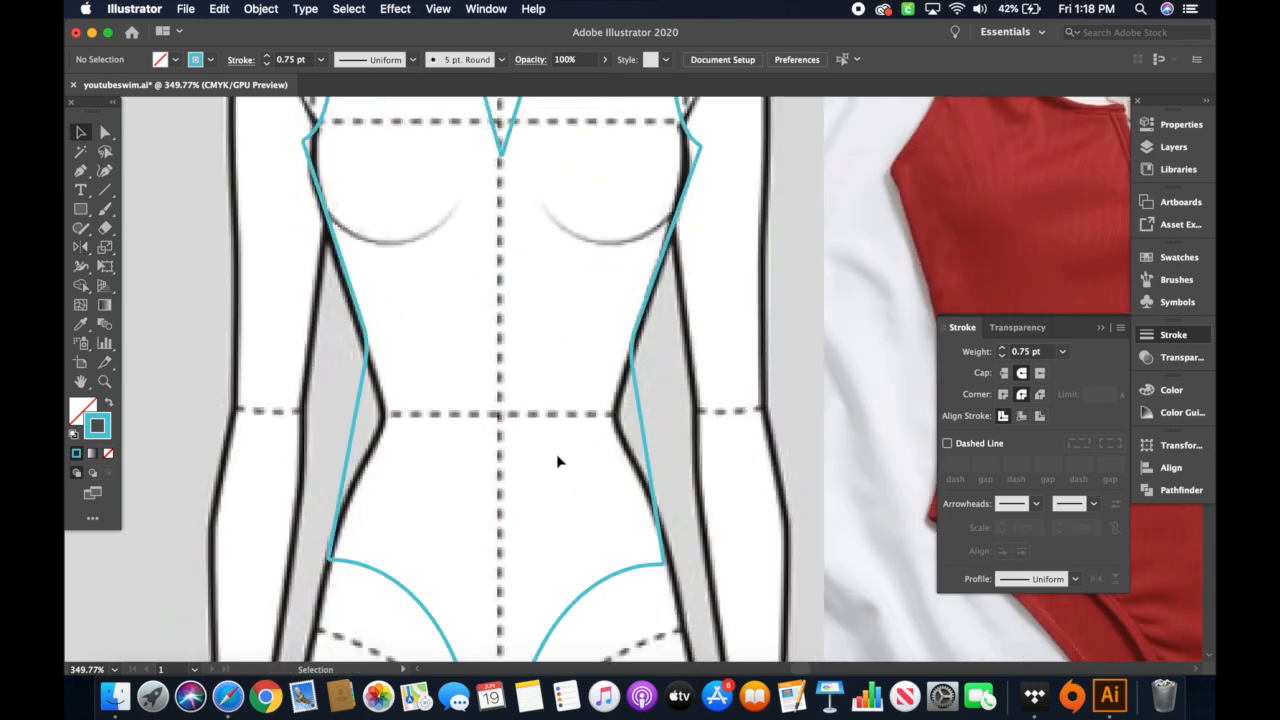
pyautogui.scroll(3, 558, 461)
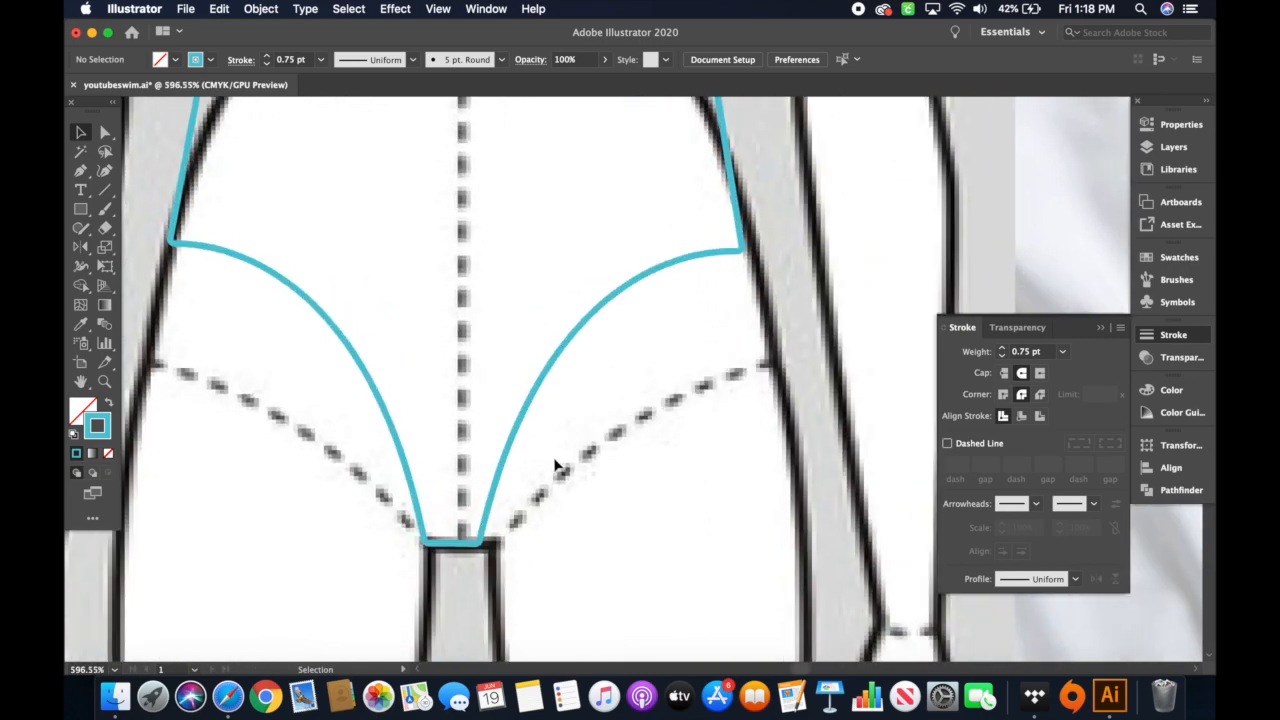
pyautogui.scroll(3, 556, 463)
pyautogui.scroll(-5, 556, 463)
pyautogui.scroll(8, 556, 463)
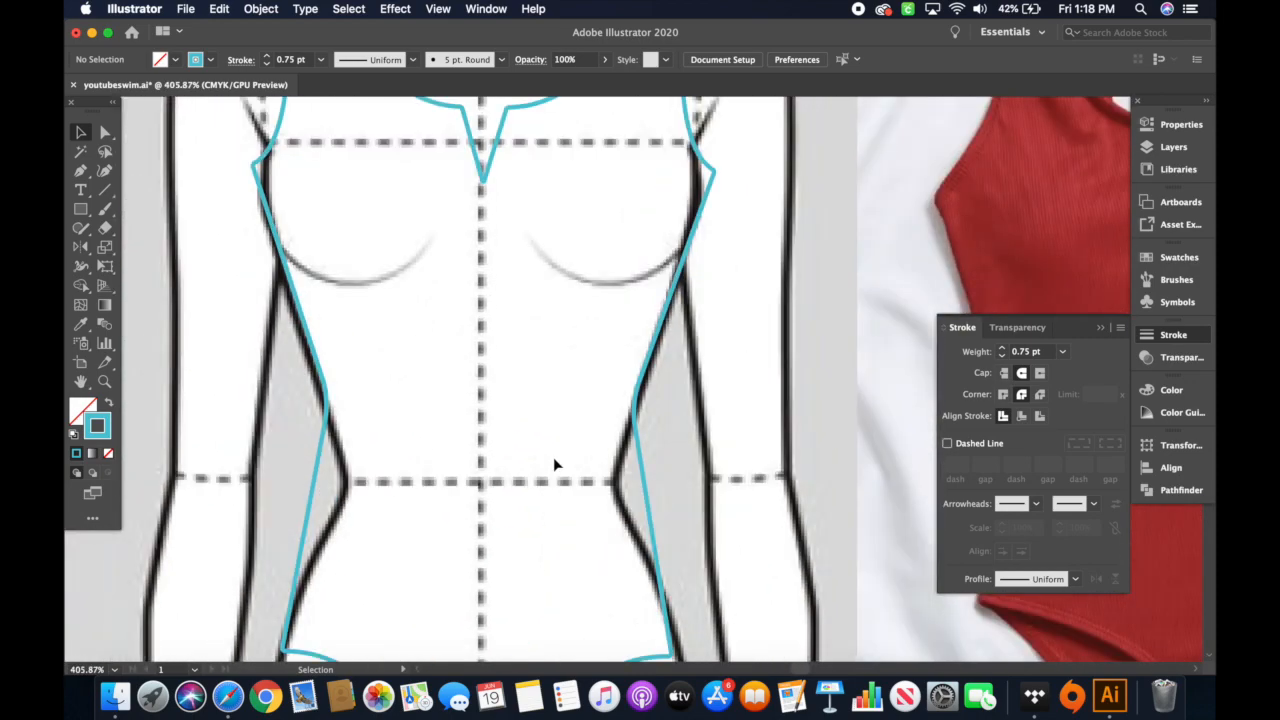
pyautogui.scroll(-8, 556, 463)
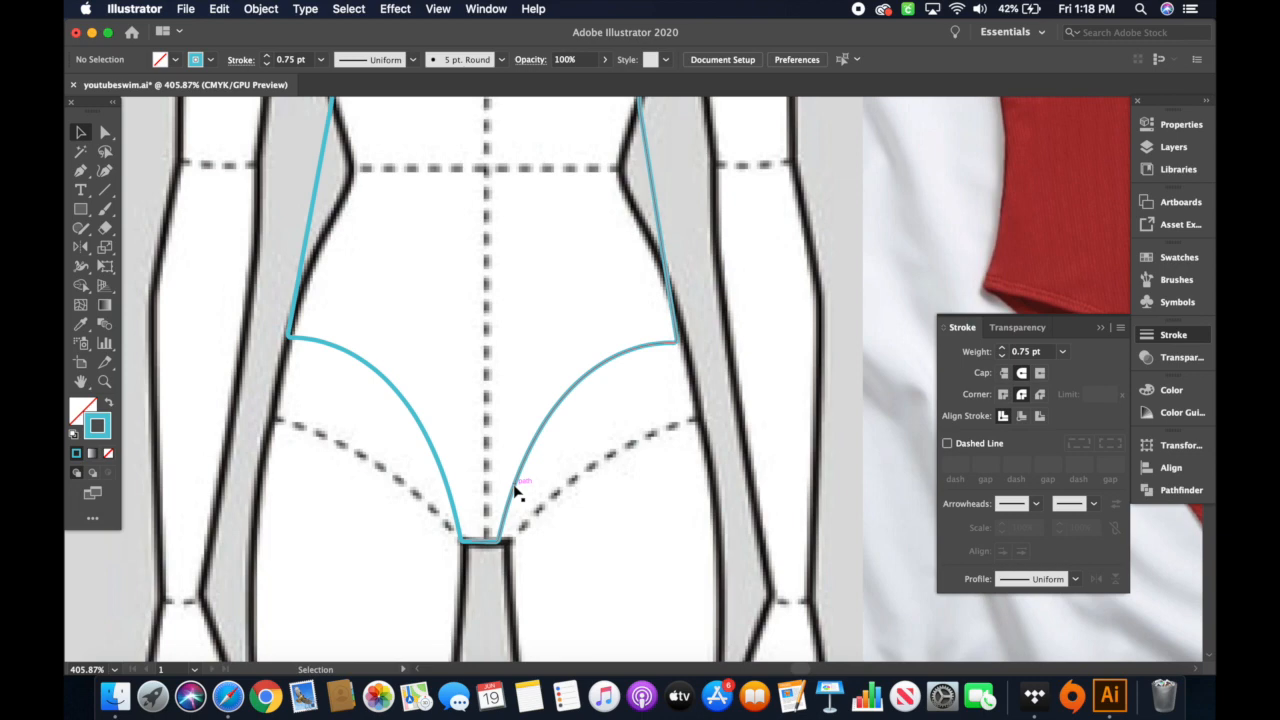
pyautogui.scroll(6, 517, 492)
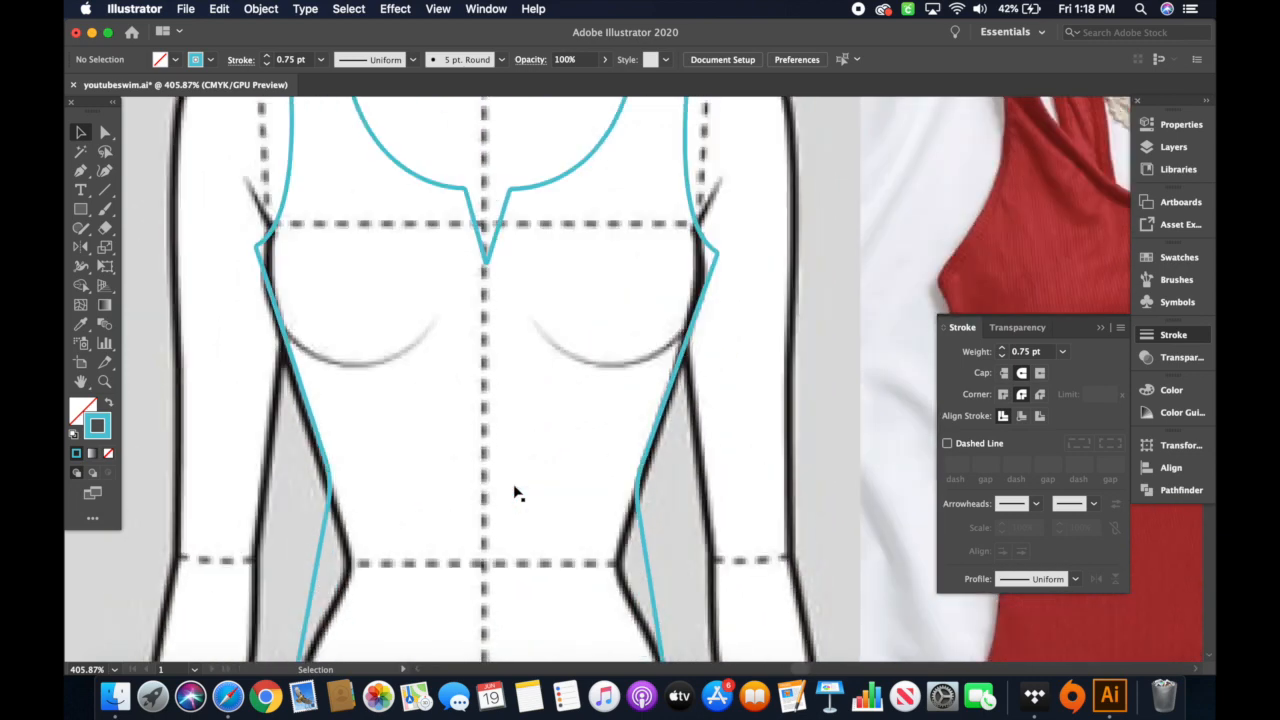
pyautogui.scroll(-8, 517, 492)
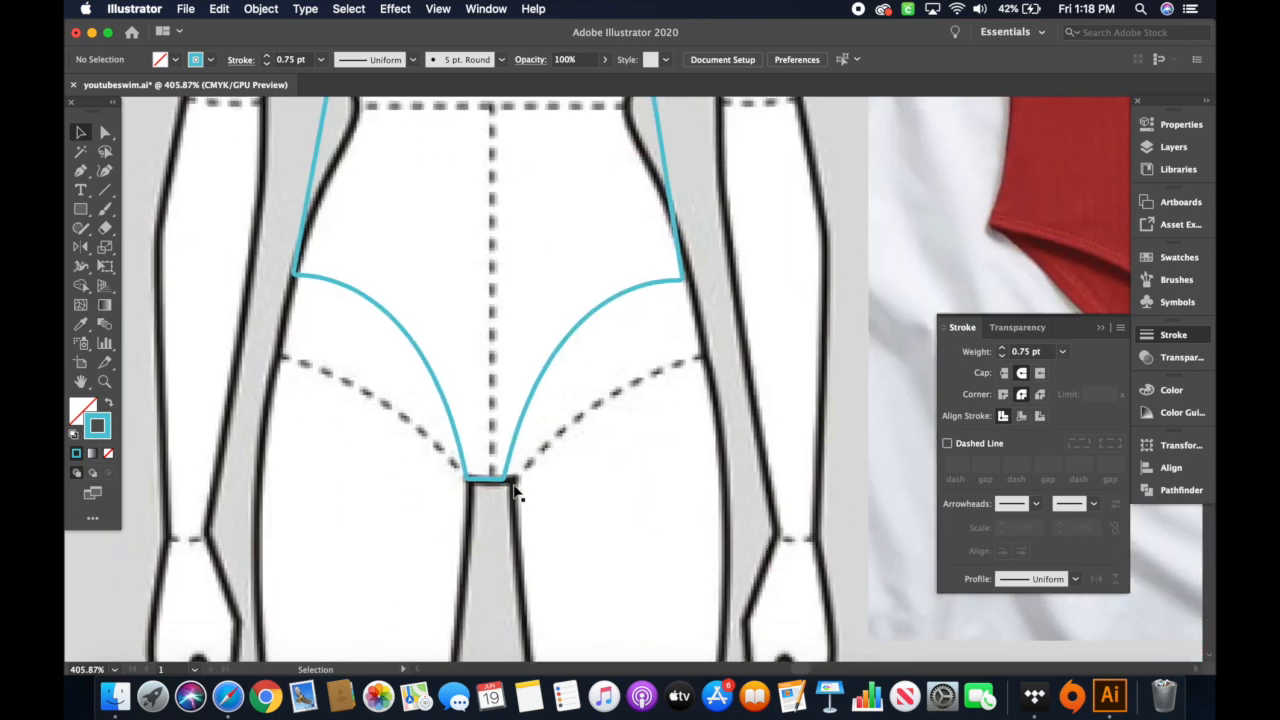
# - Move the mirrored half's crotch corner outward to the corner of the template's crotch and deselect it
pyautogui.scroll(2, 517, 492)
pyautogui.scroll(4, 517, 492)
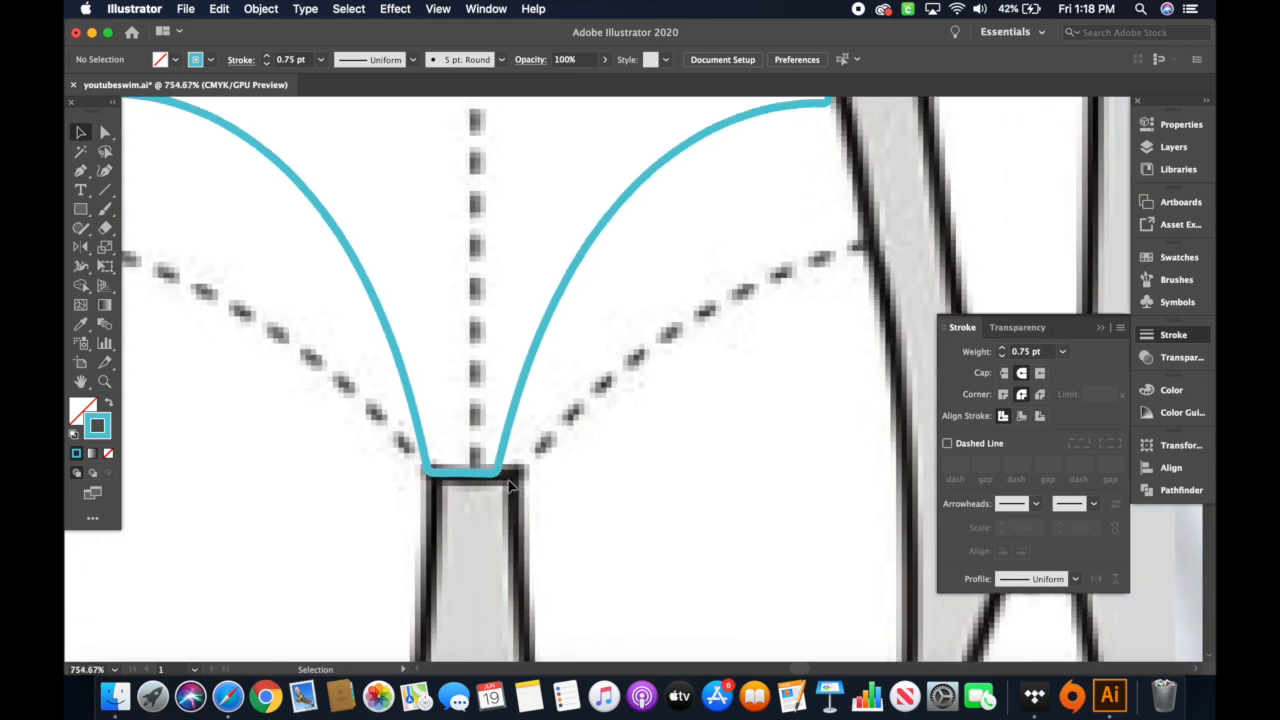
pyautogui.press('a')
pyautogui.click(498, 476)
pyautogui.click(534, 488)
pyautogui.click(498, 472)
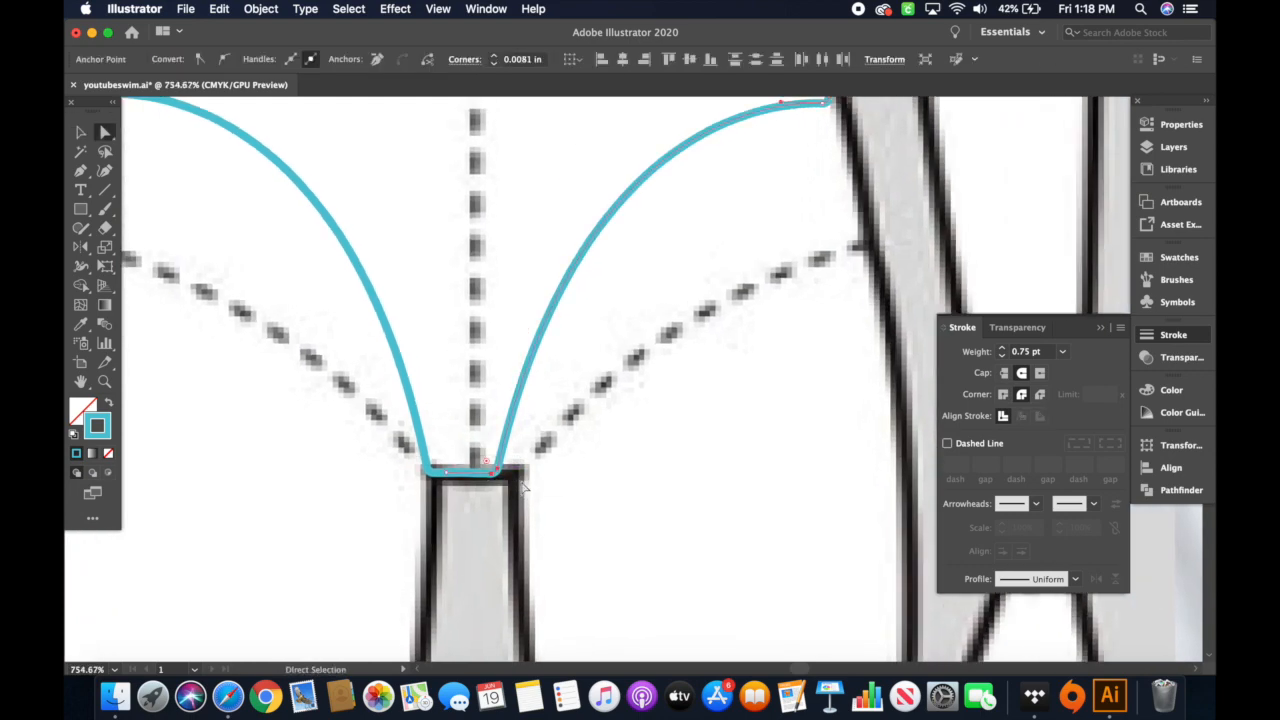
pyautogui.moveTo(501, 477); pyautogui.dragTo(525, 471)
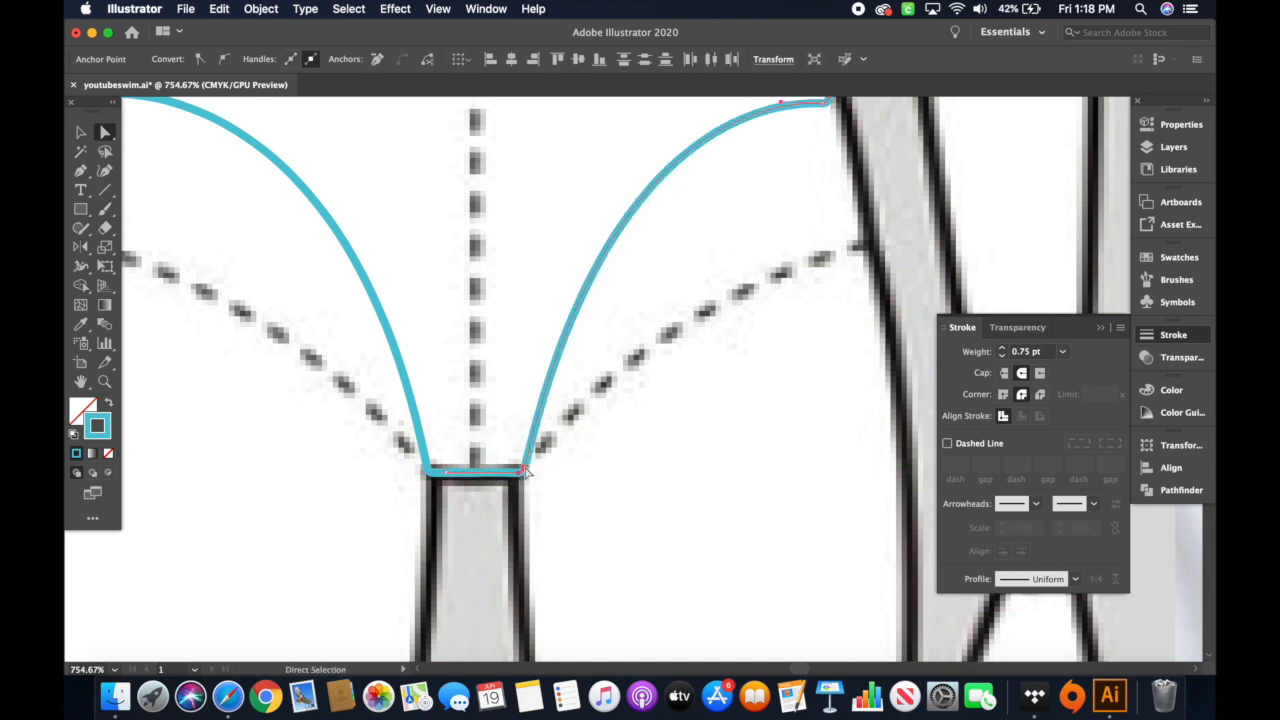
pyautogui.click(593, 439)
# - Examine the side seams, neckline and leg openings of both swimsuit halves against the figure template
pyautogui.scroll(-5, 593, 439)
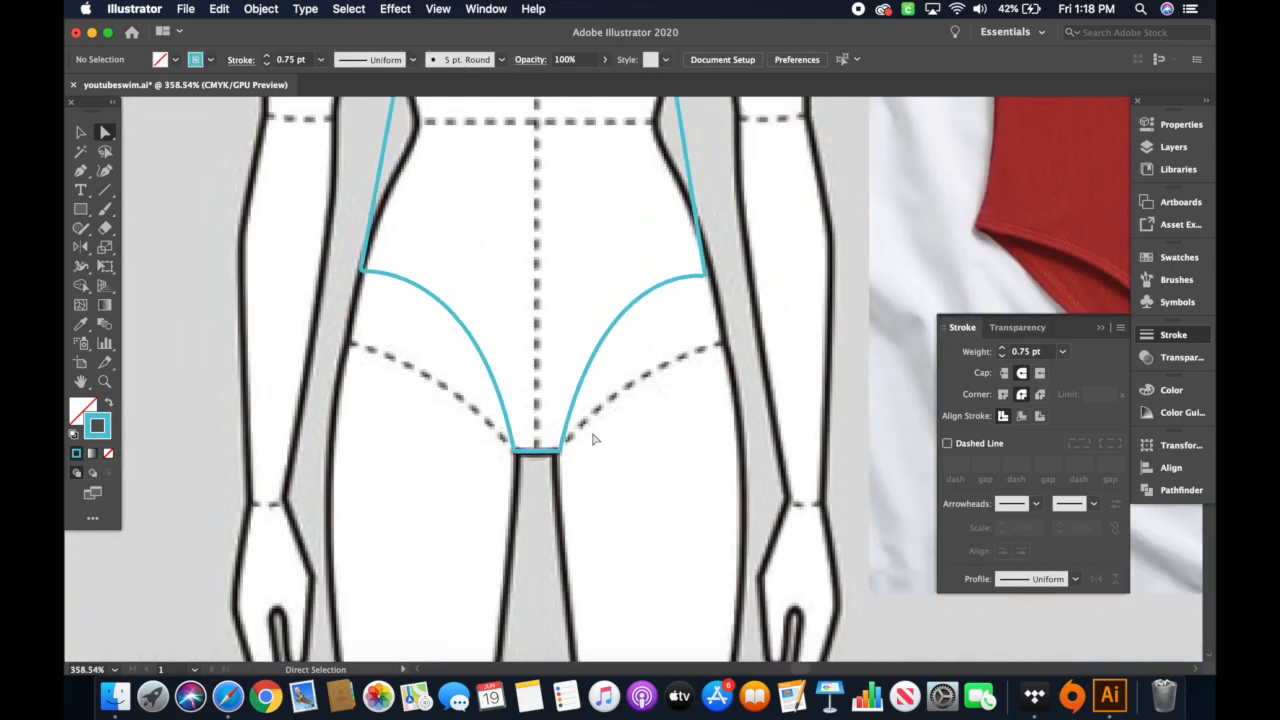
pyautogui.scroll(3, 593, 439)
pyautogui.scroll(5, 593, 439)
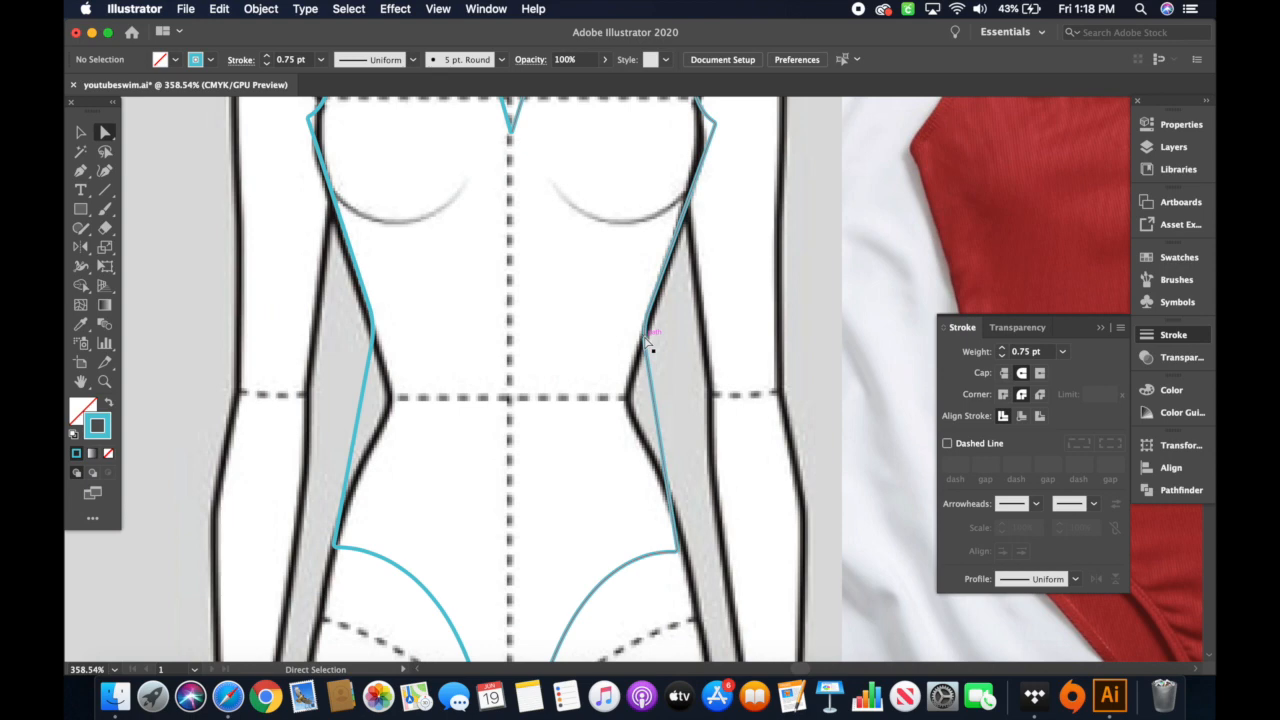
pyautogui.scroll(3, 565, 330)
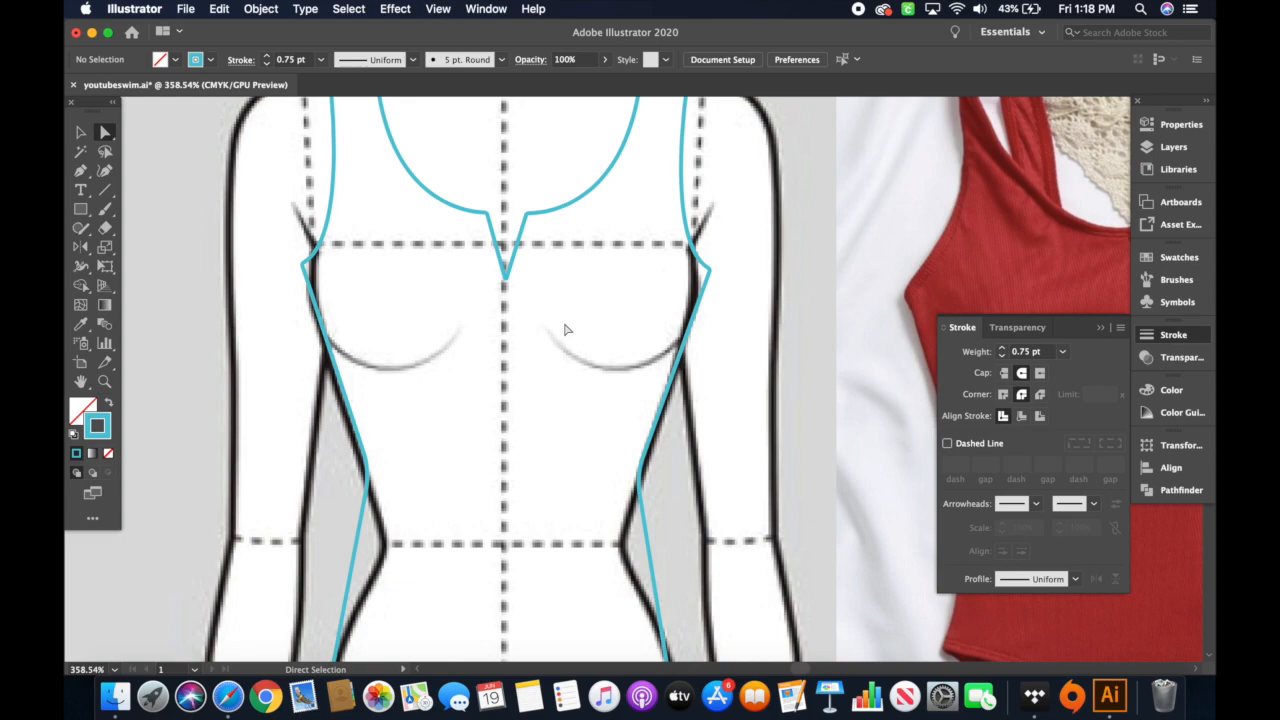
pyautogui.scroll(-4, 565, 330)
pyautogui.press('v')
pyautogui.scroll(-5, 565, 330)
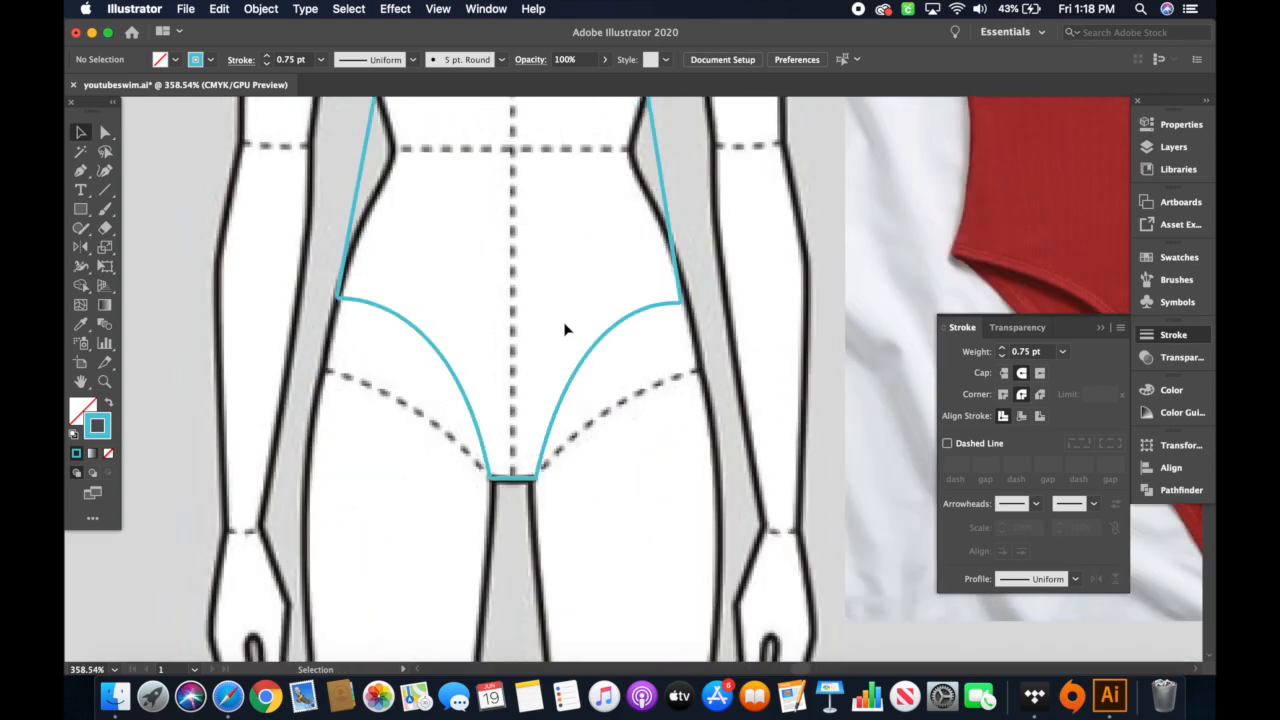
pyautogui.scroll(8, 565, 330)
# - Move the mirrored half's open crotch end anchor to the other half's end anchor at the centre line and deselect it
pyautogui.scroll(-7, 565, 330)
pyautogui.scroll(-2, 565, 330)
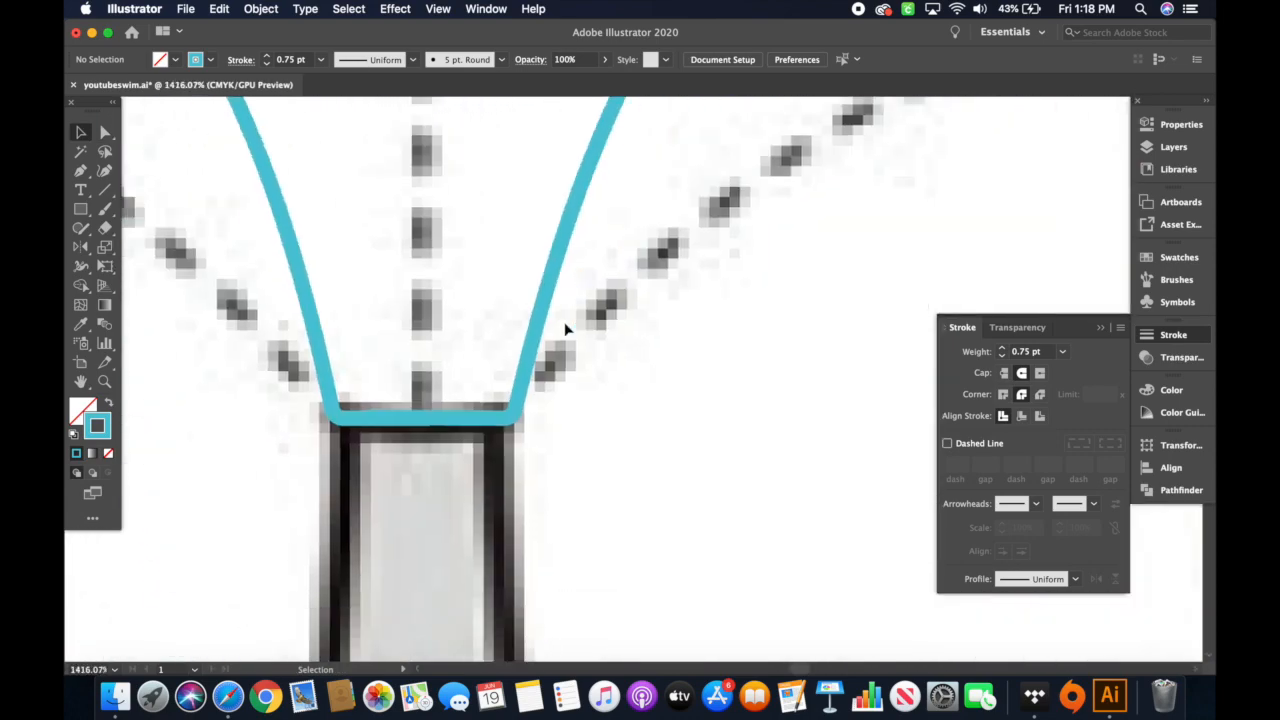
pyautogui.click(462, 424)
pyautogui.press('a')
pyautogui.moveTo(369, 421); pyautogui.dragTo(427, 419)
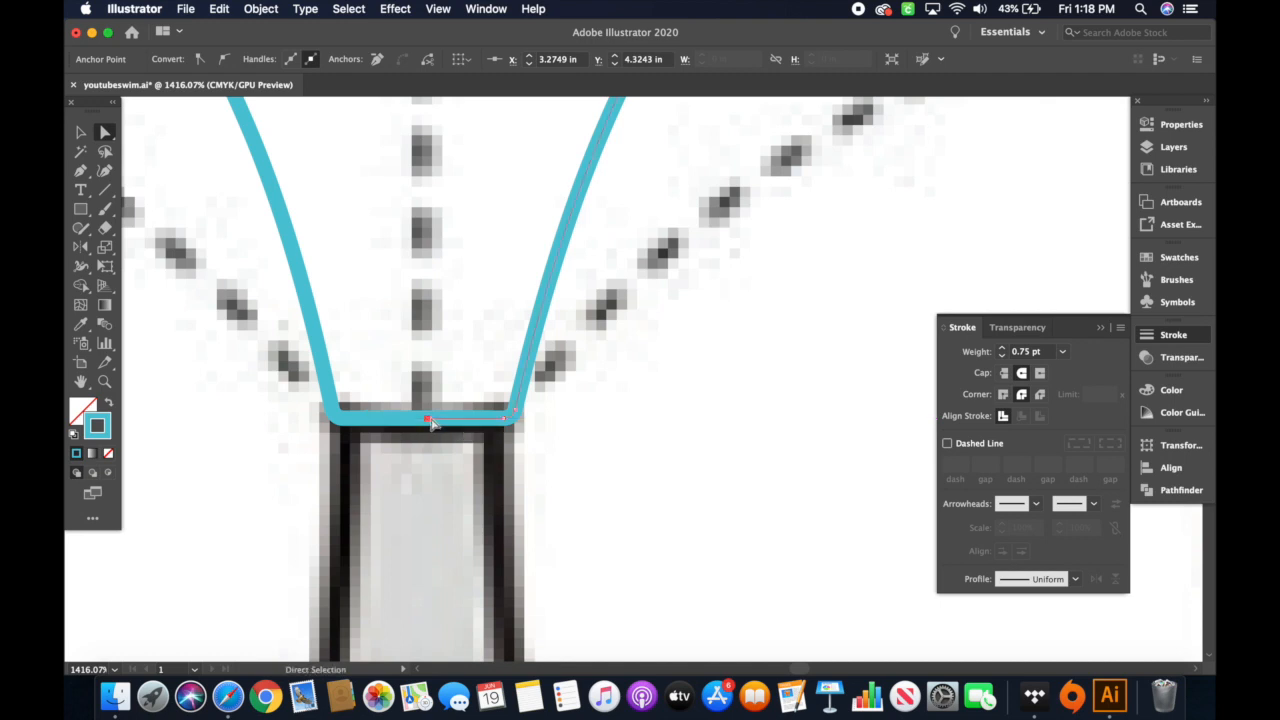
pyautogui.click(399, 308)
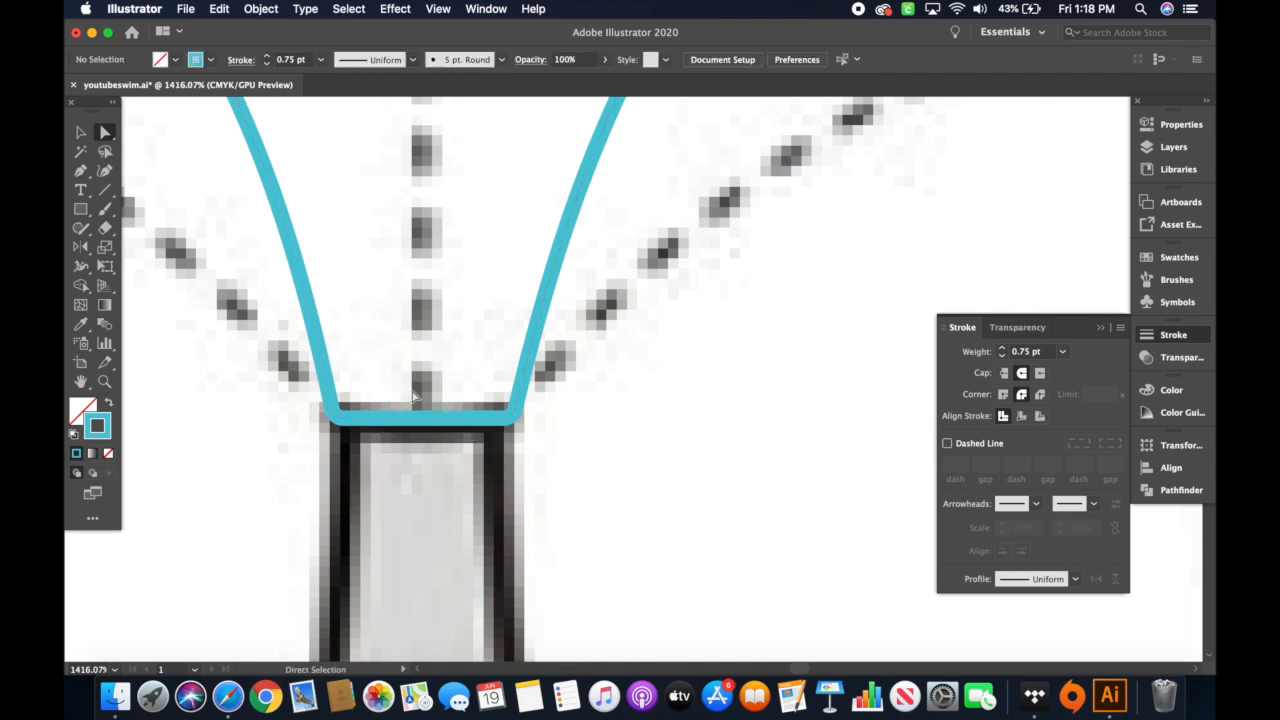
# - Select the two meeting crotch end anchors and average them on both axes
pyautogui.moveTo(455, 446); pyautogui.dragTo(455, 447)
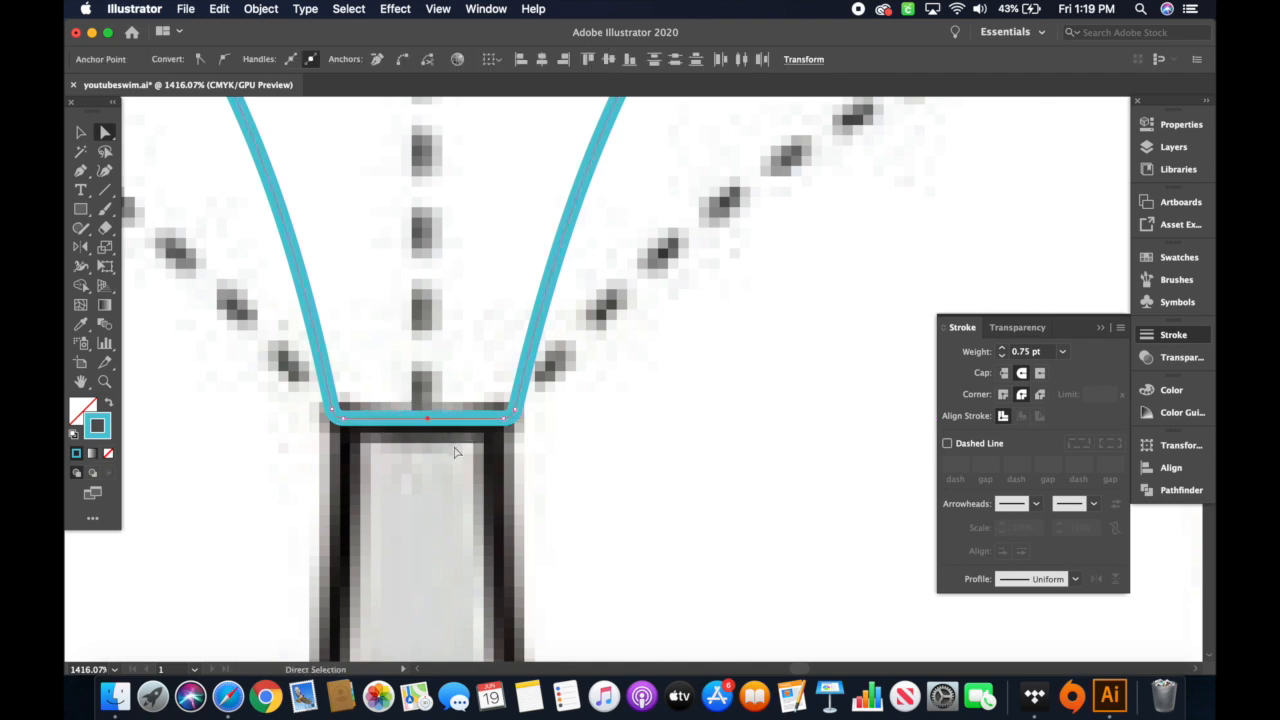
pyautogui.click(261, 9)
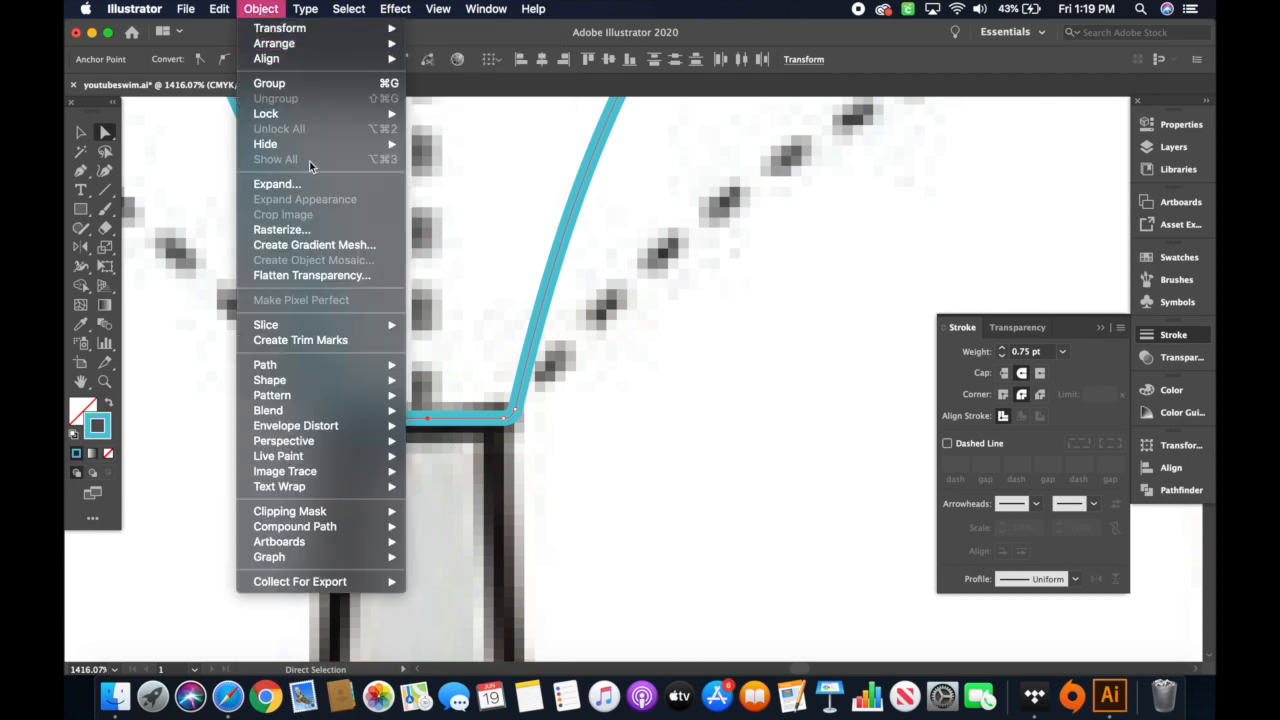
pyautogui.moveTo(316, 366)
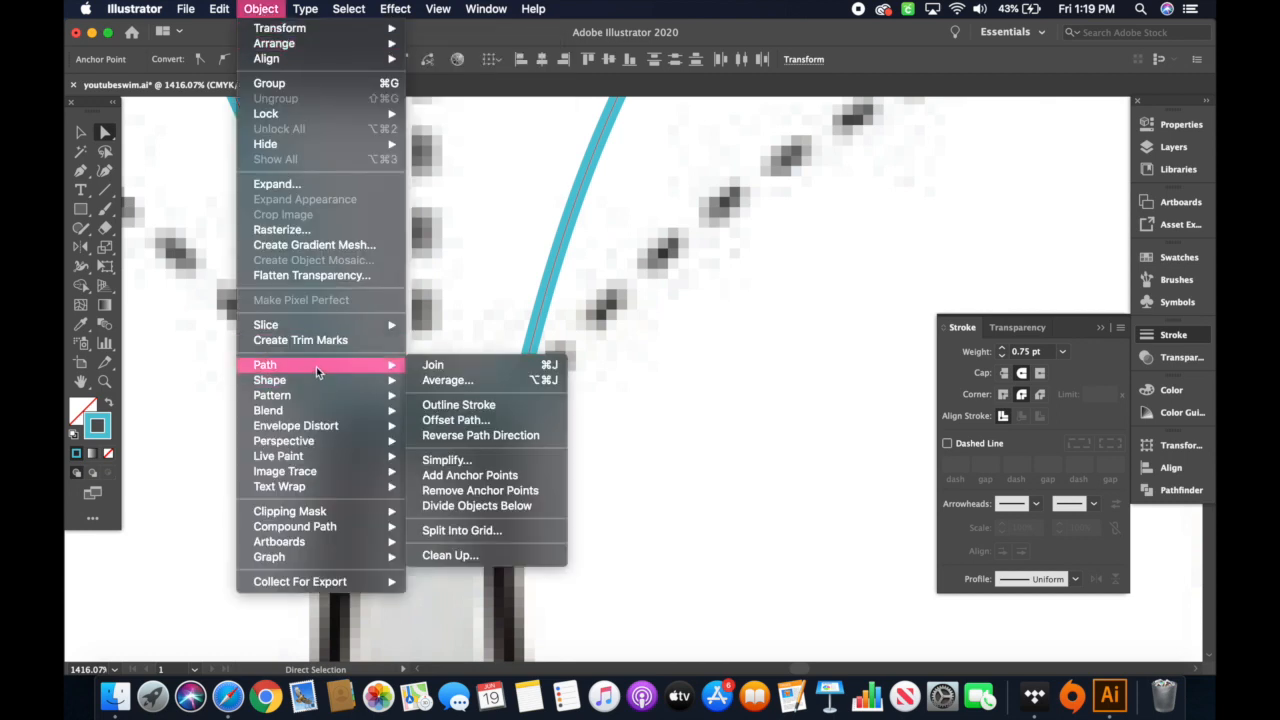
pyautogui.click(447, 381)
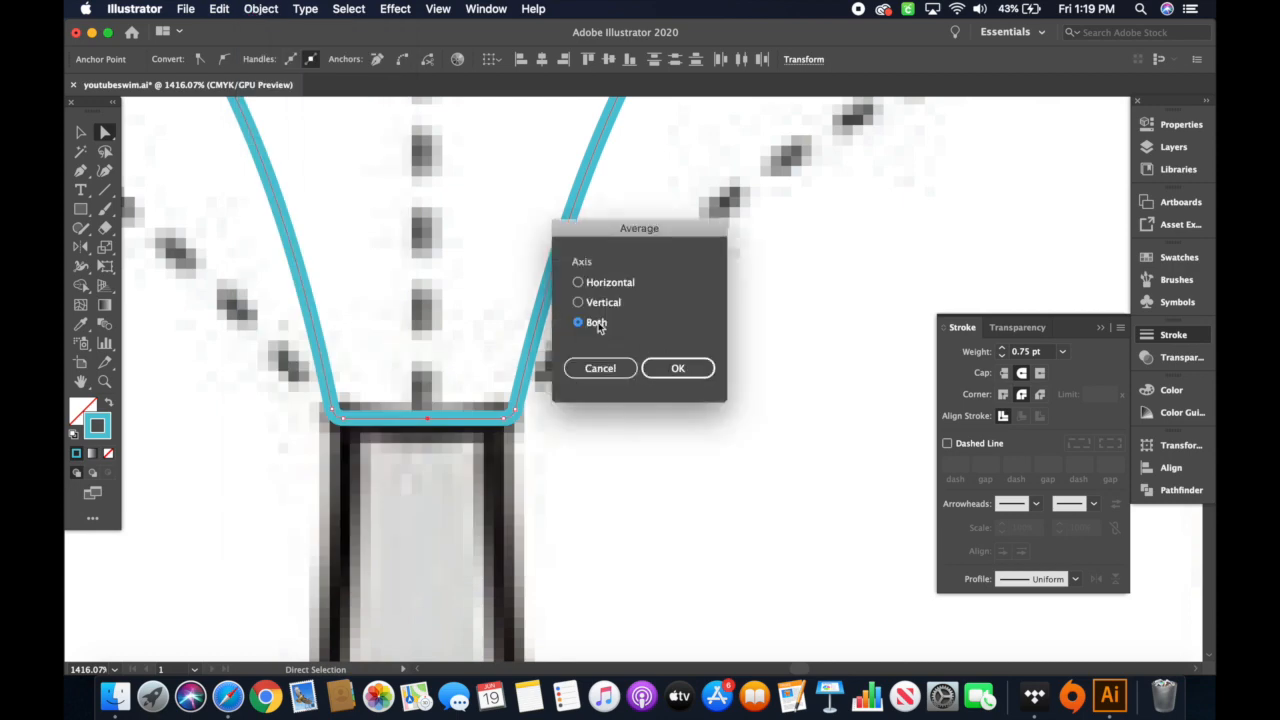
pyautogui.click(667, 372)
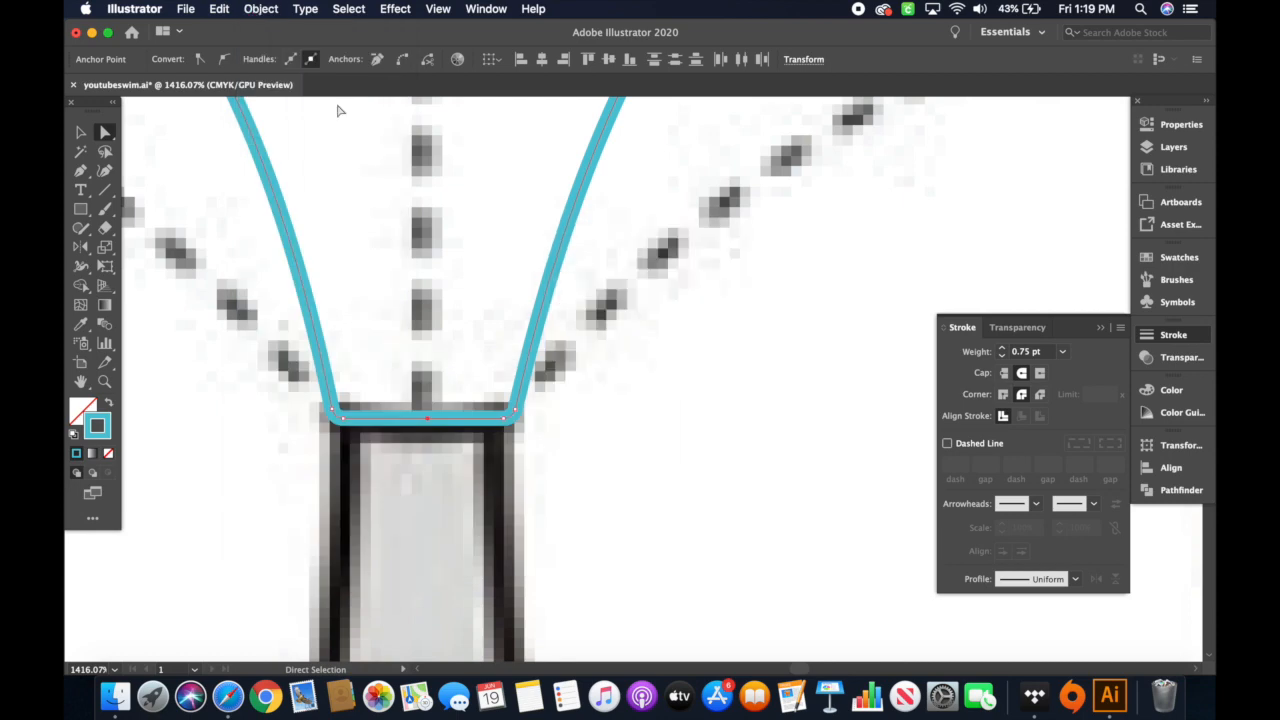
# - Join the two averaged crotch anchors into one path and deselect it
pyautogui.click(261, 9)
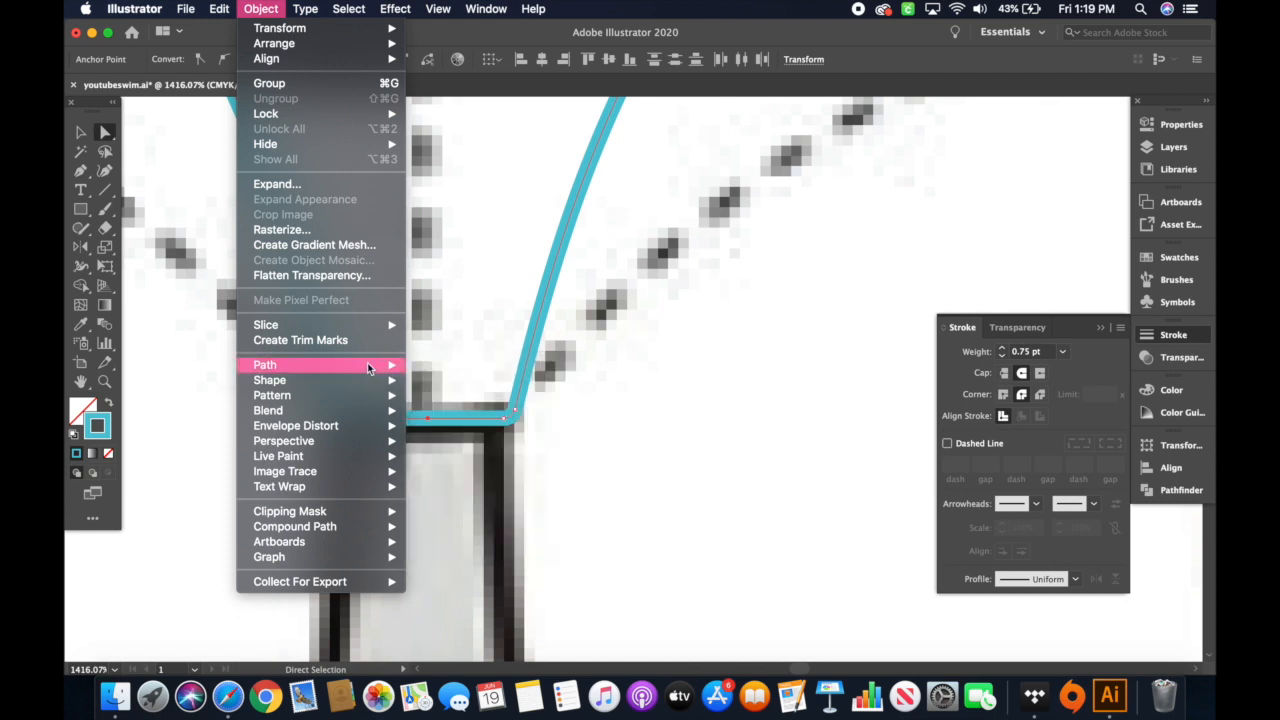
pyautogui.click(429, 365)
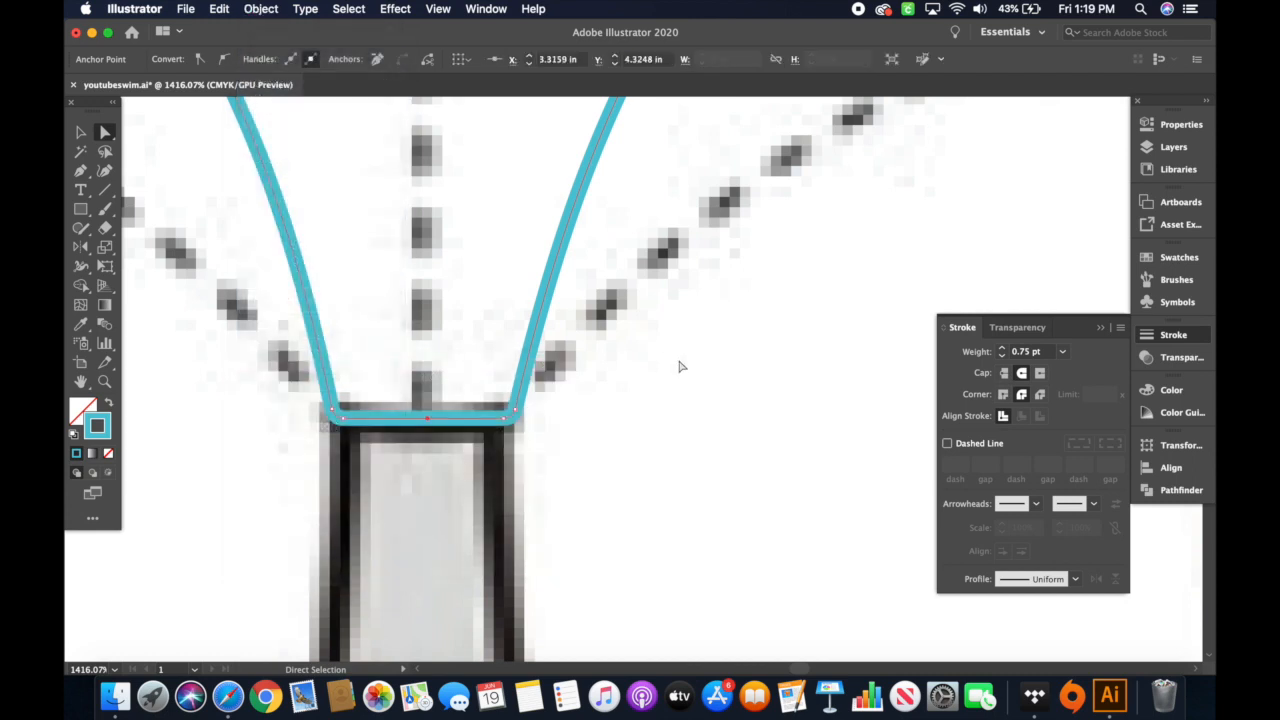
pyautogui.click(680, 366)
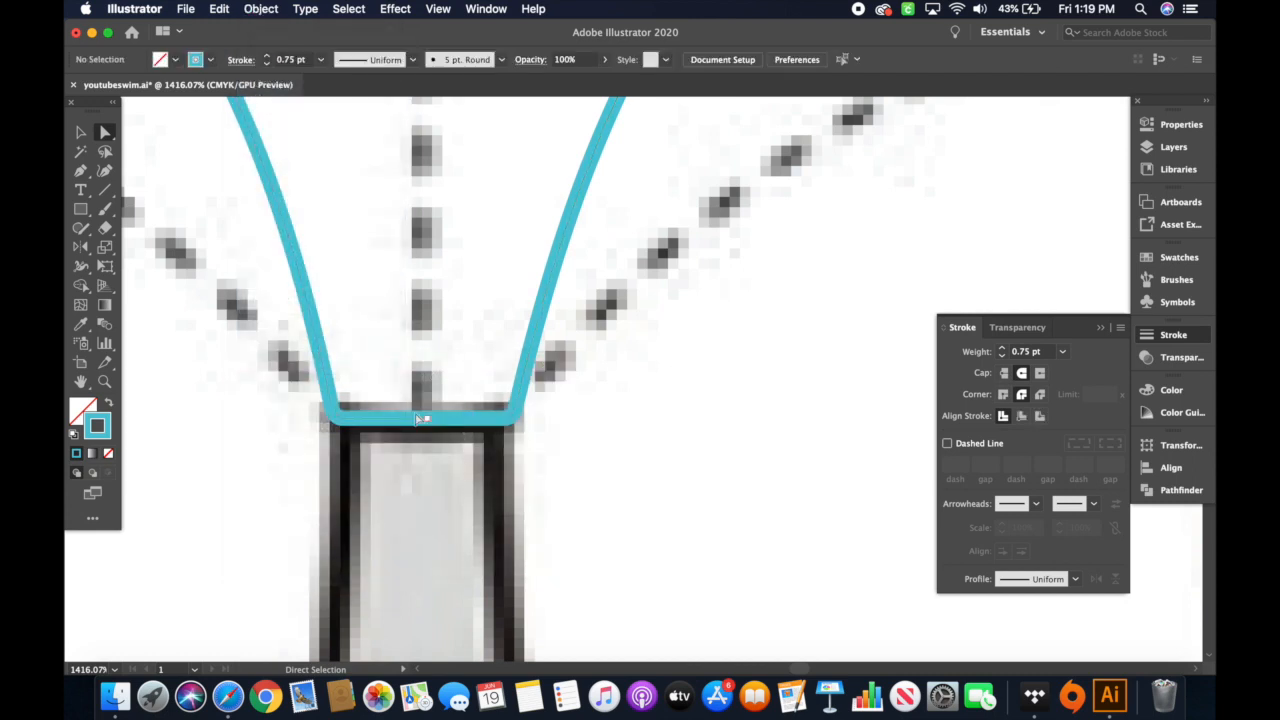
# - Examine the outline from the crotch up to the neckline, selecting the swimsuit path at the neckline and deselecting it
pyautogui.scroll(10, 438, 324)
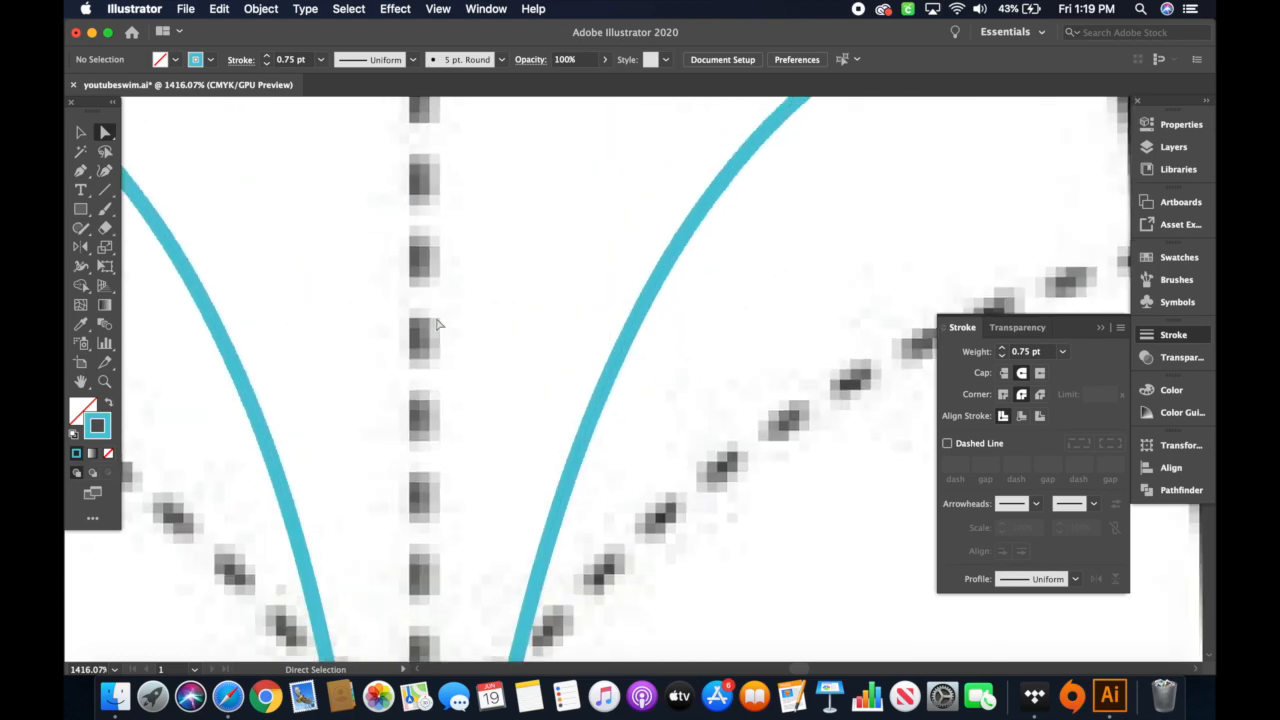
pyautogui.scroll(-2, 446, 323)
pyautogui.scroll(-10, 460, 318)
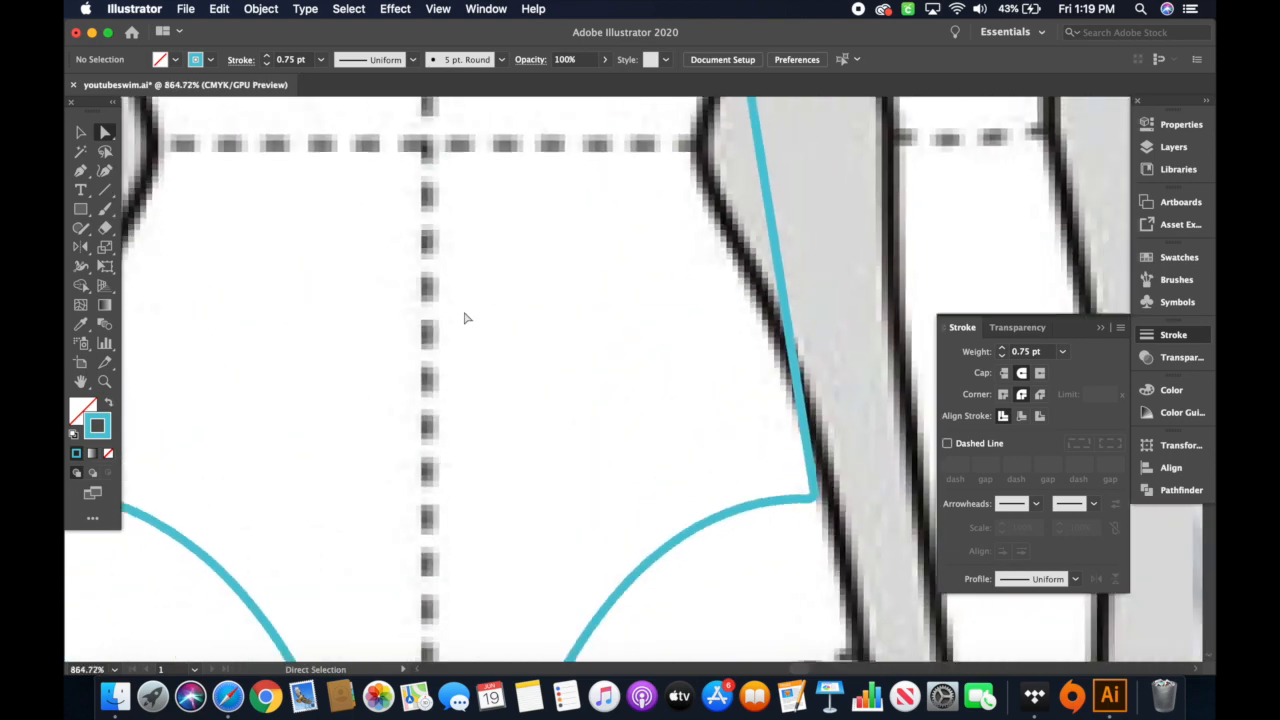
pyautogui.scroll(10, 464, 318)
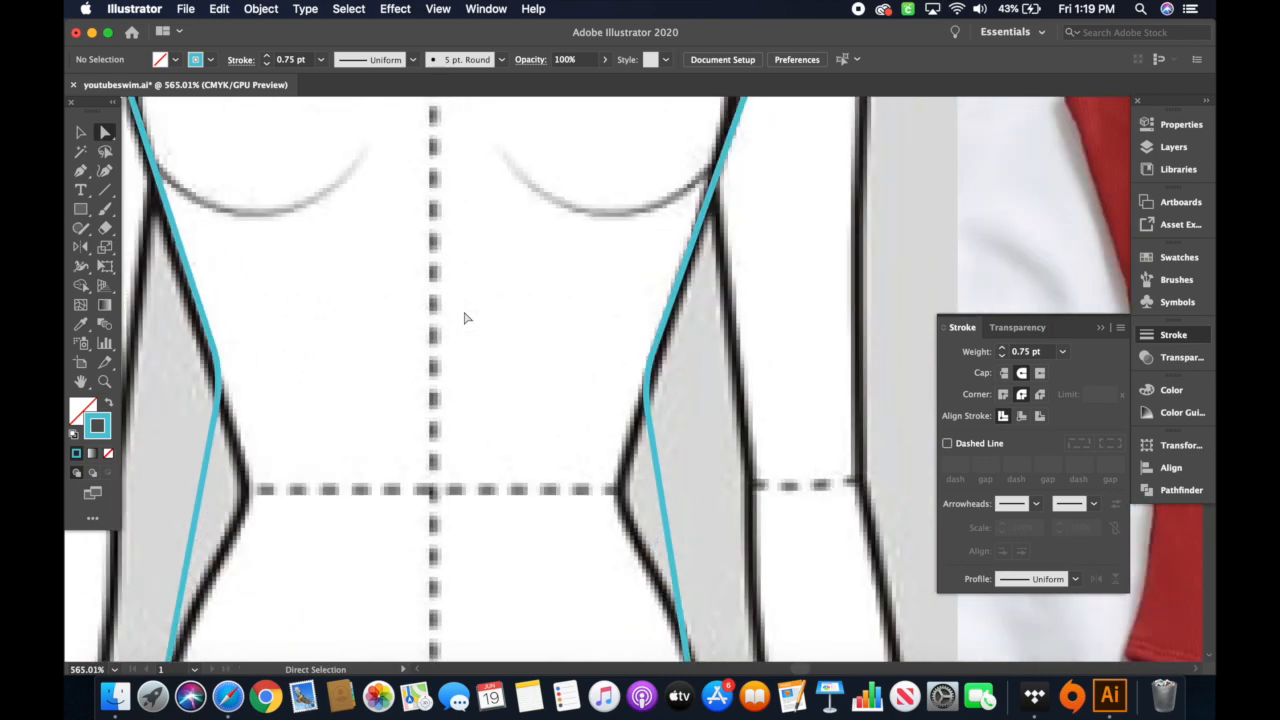
pyautogui.press('v')
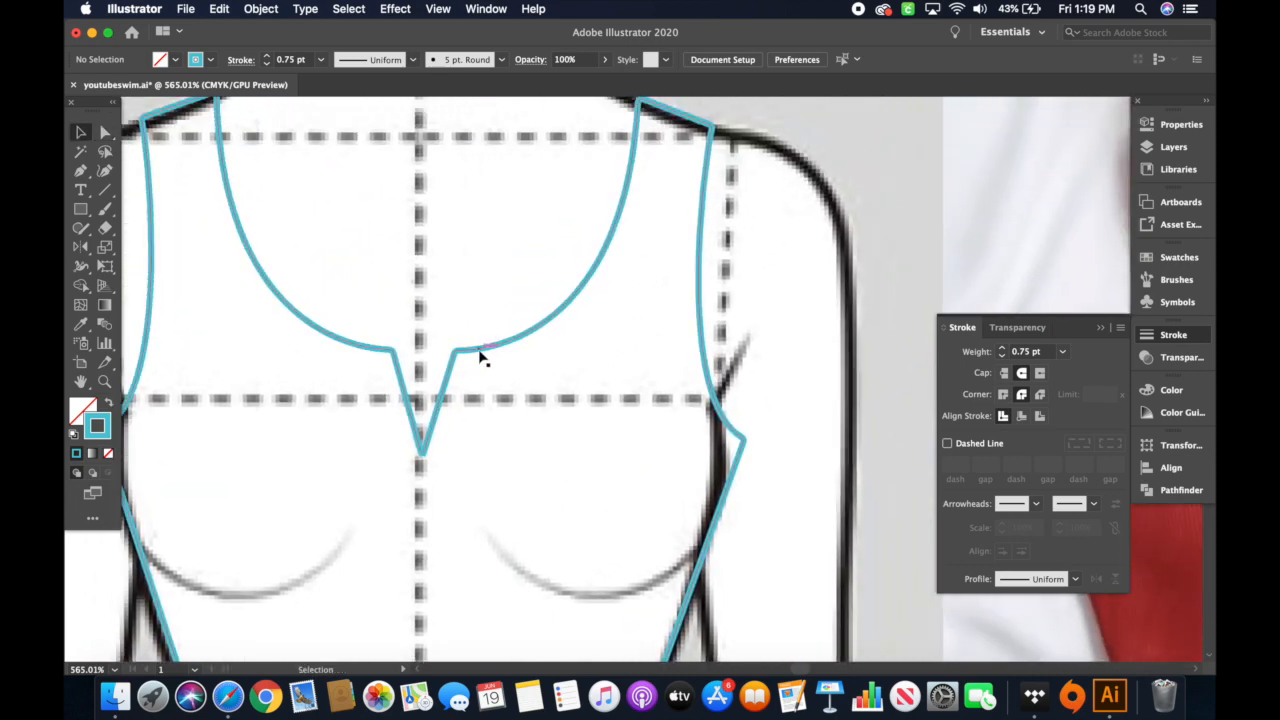
pyautogui.click(480, 352)
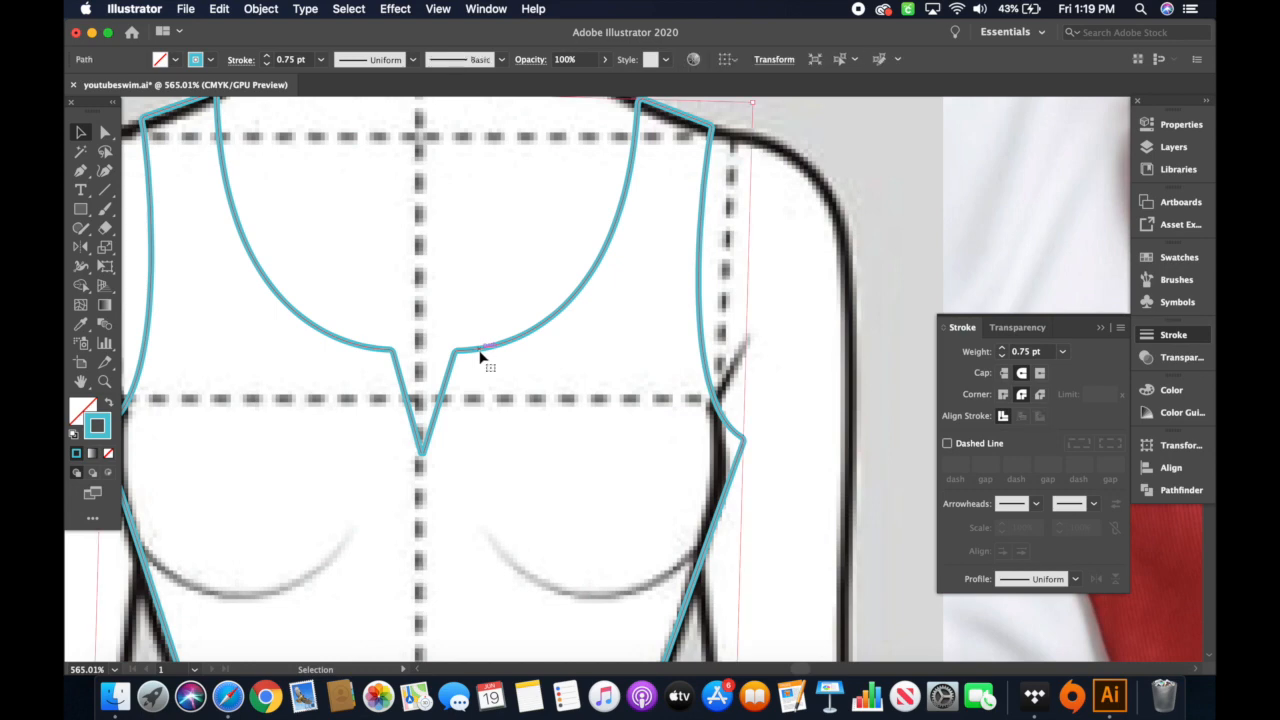
pyautogui.click(470, 275)
# - Average the anchors at the lower tip of the centre neckline notch on both axes and deselect the outline
pyautogui.press('a')
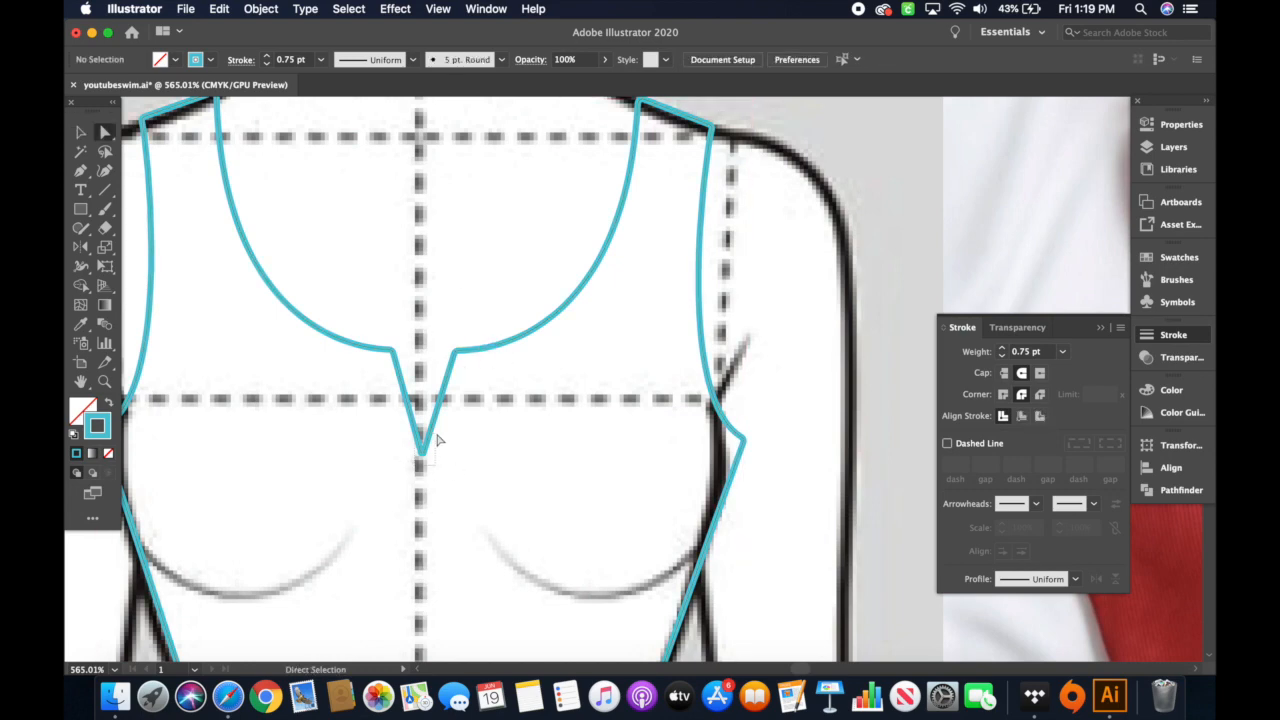
pyautogui.click(437, 440)
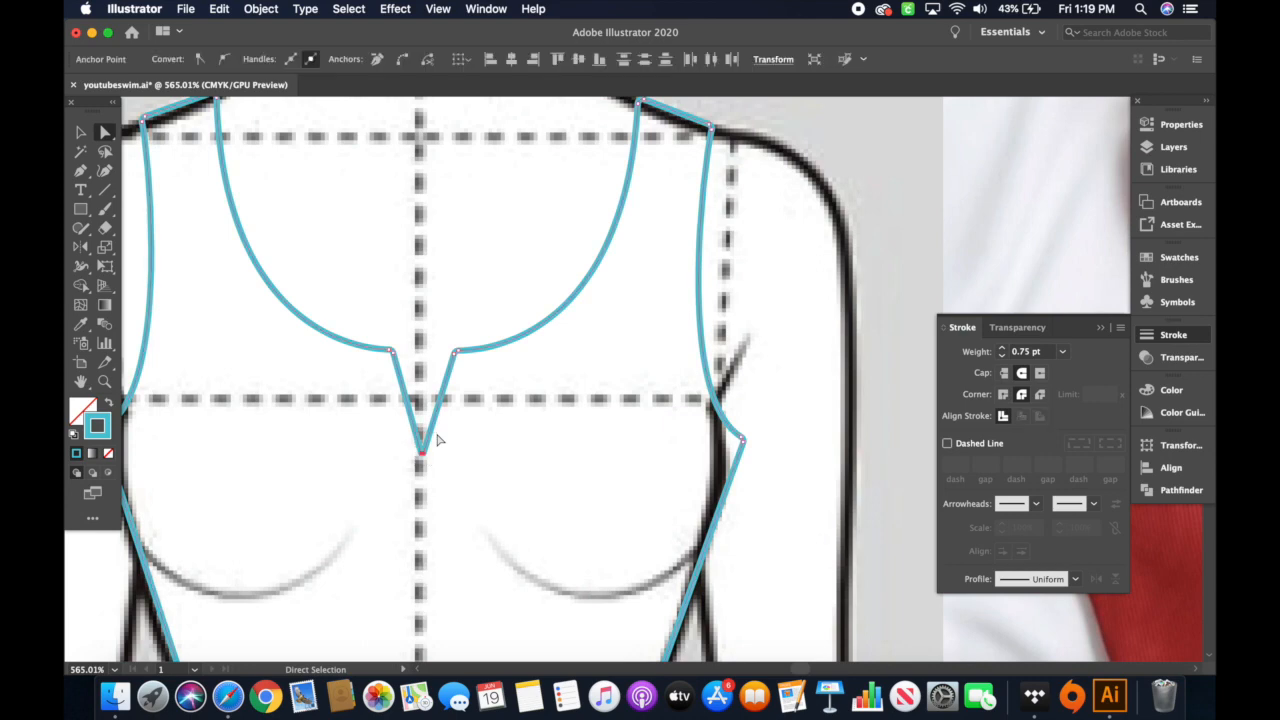
pyautogui.click(258, 10)
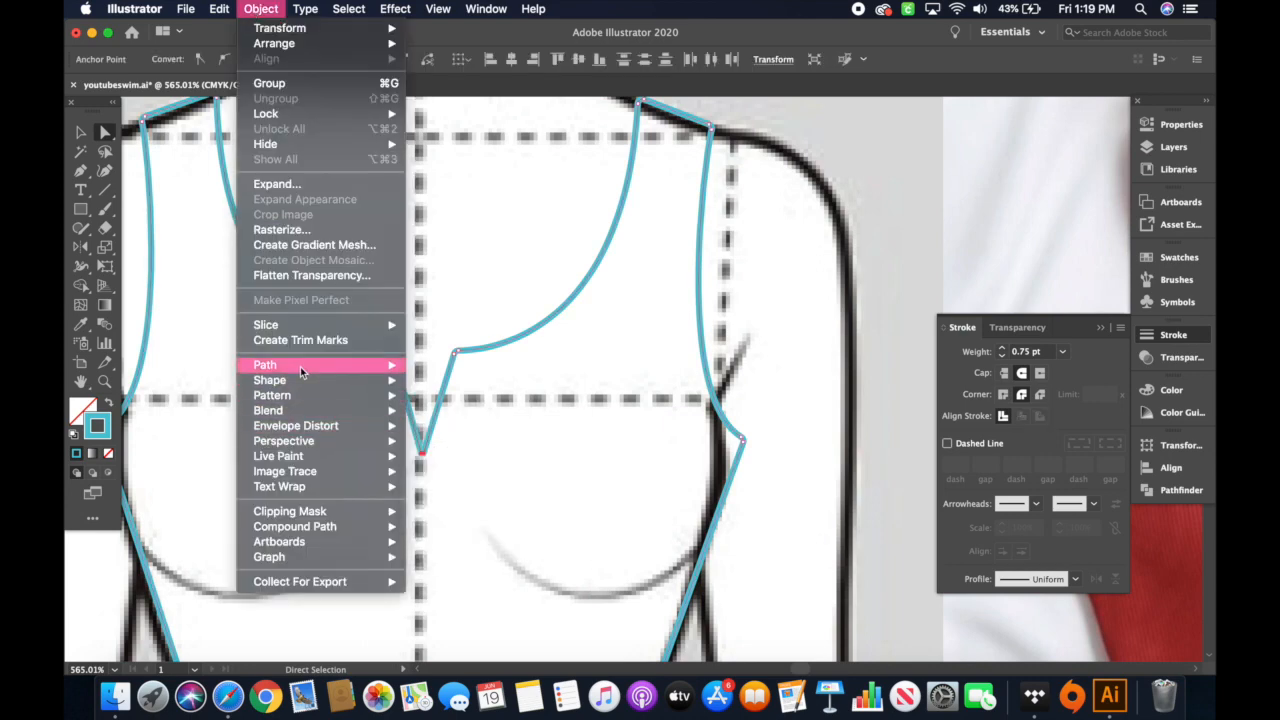
pyautogui.moveTo(300, 366)
pyautogui.click(448, 380)
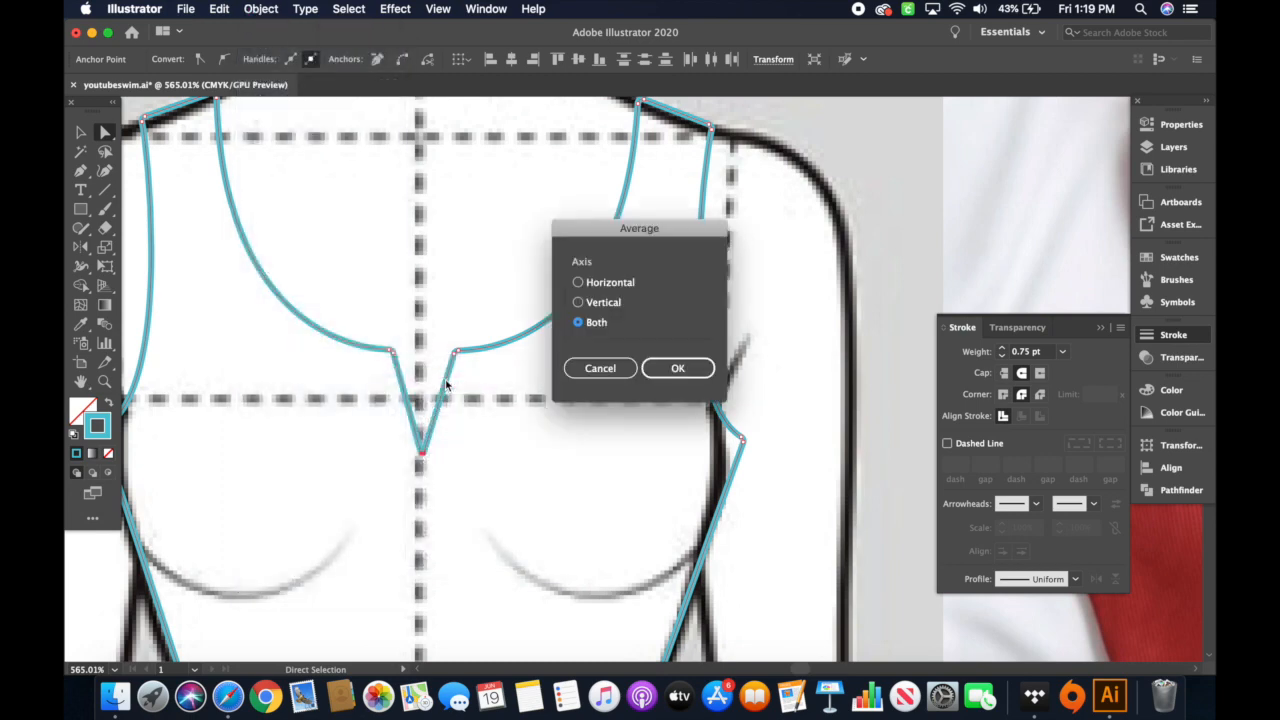
pyautogui.click(680, 370)
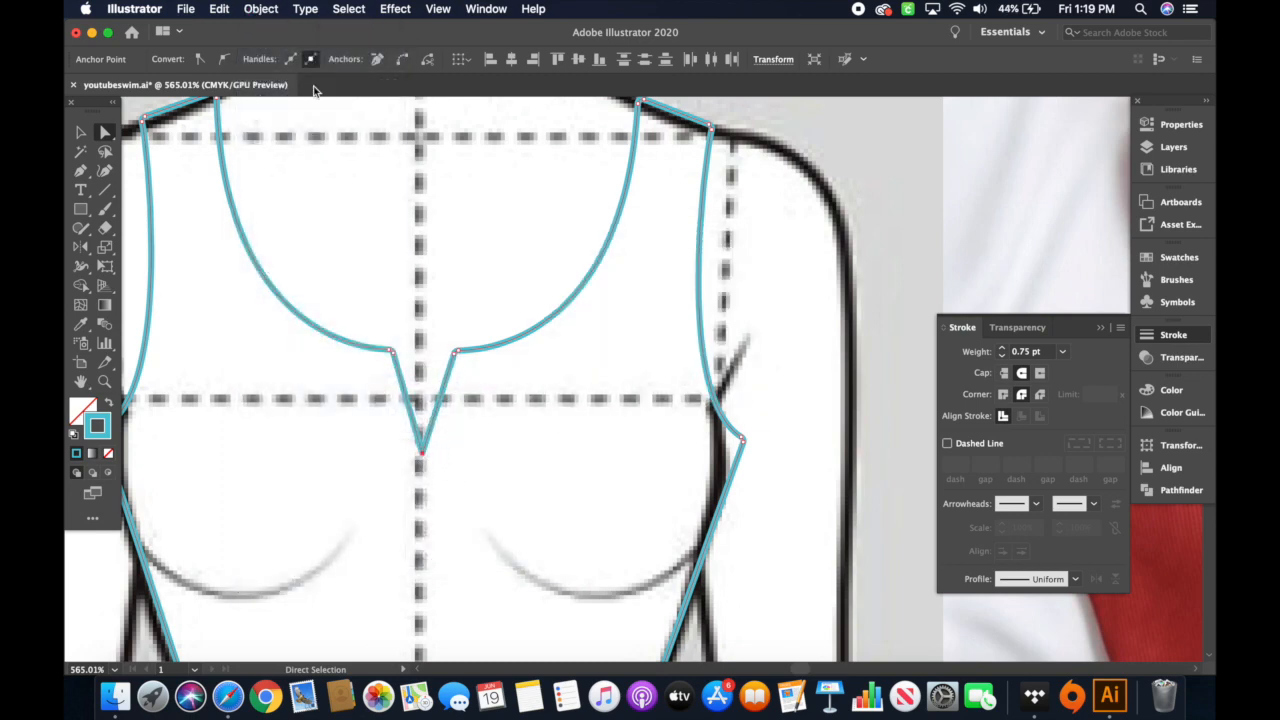
pyautogui.press('v')
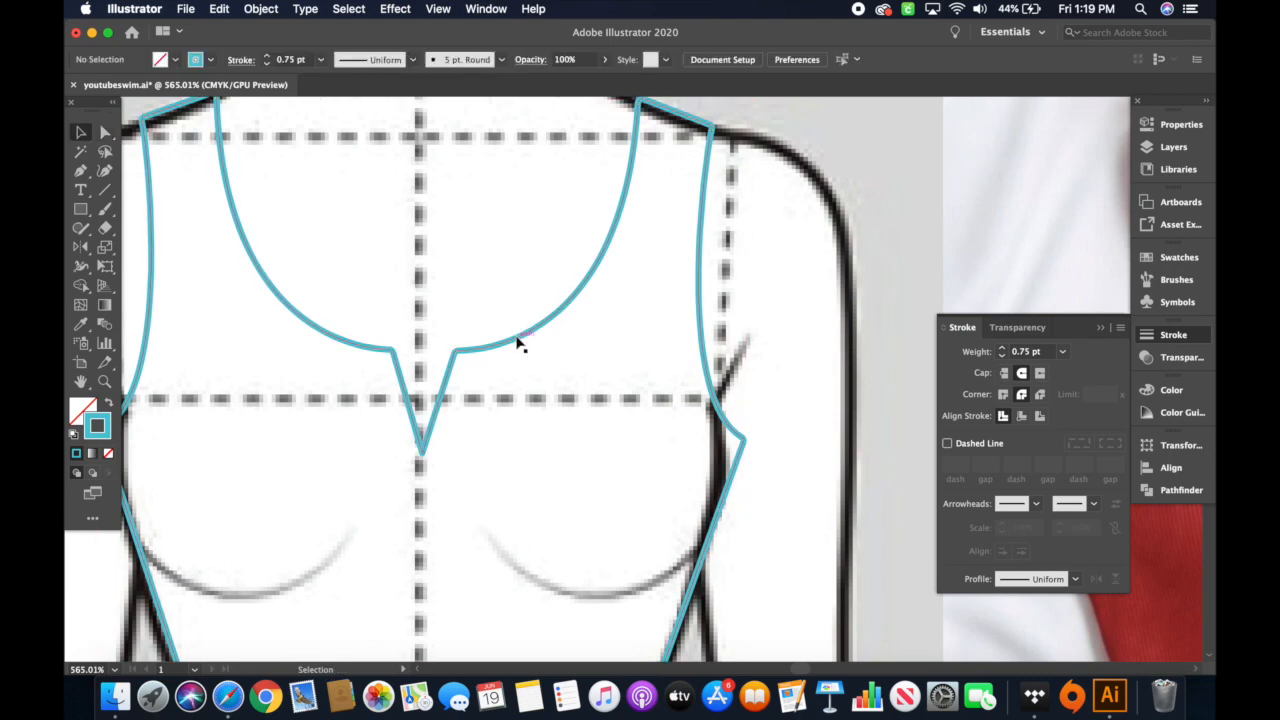
pyautogui.click(828, 207)
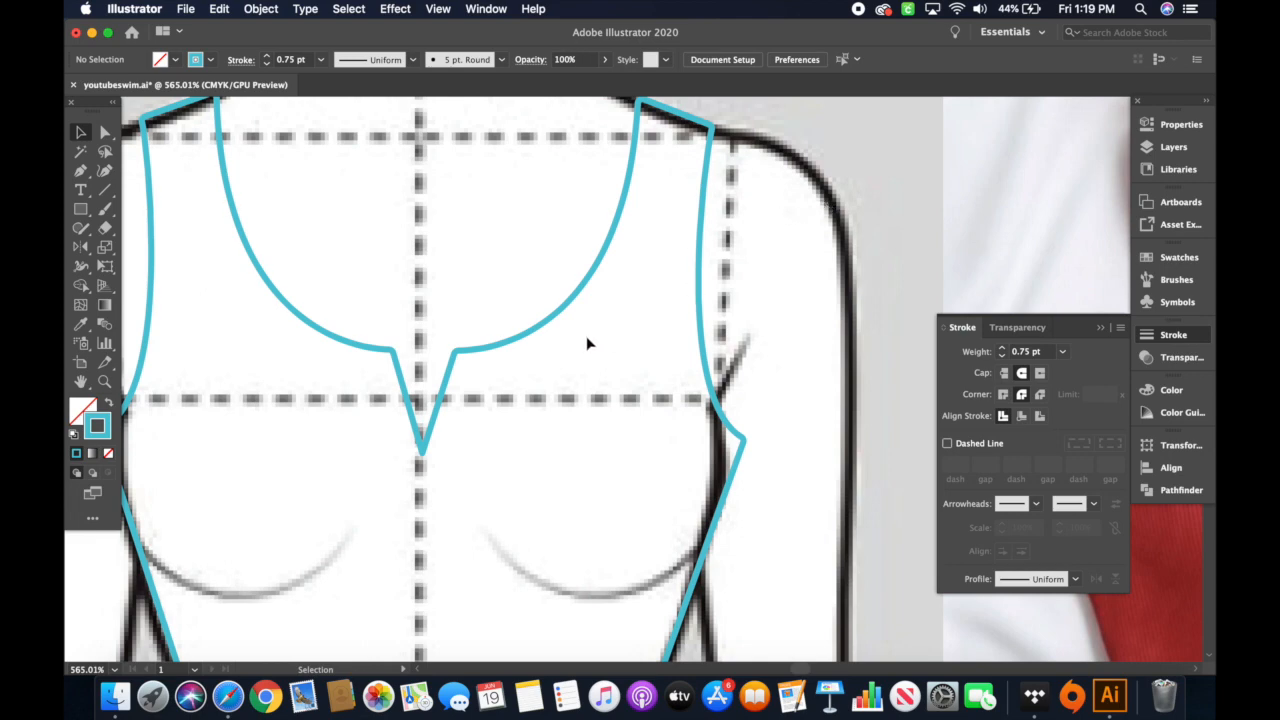
# - Duplicate the finished swimsuit outline and place the copy in the empty area beside the back-view figure
pyautogui.scroll(-5, 588, 343)
pyautogui.scroll(-10, 588, 343)
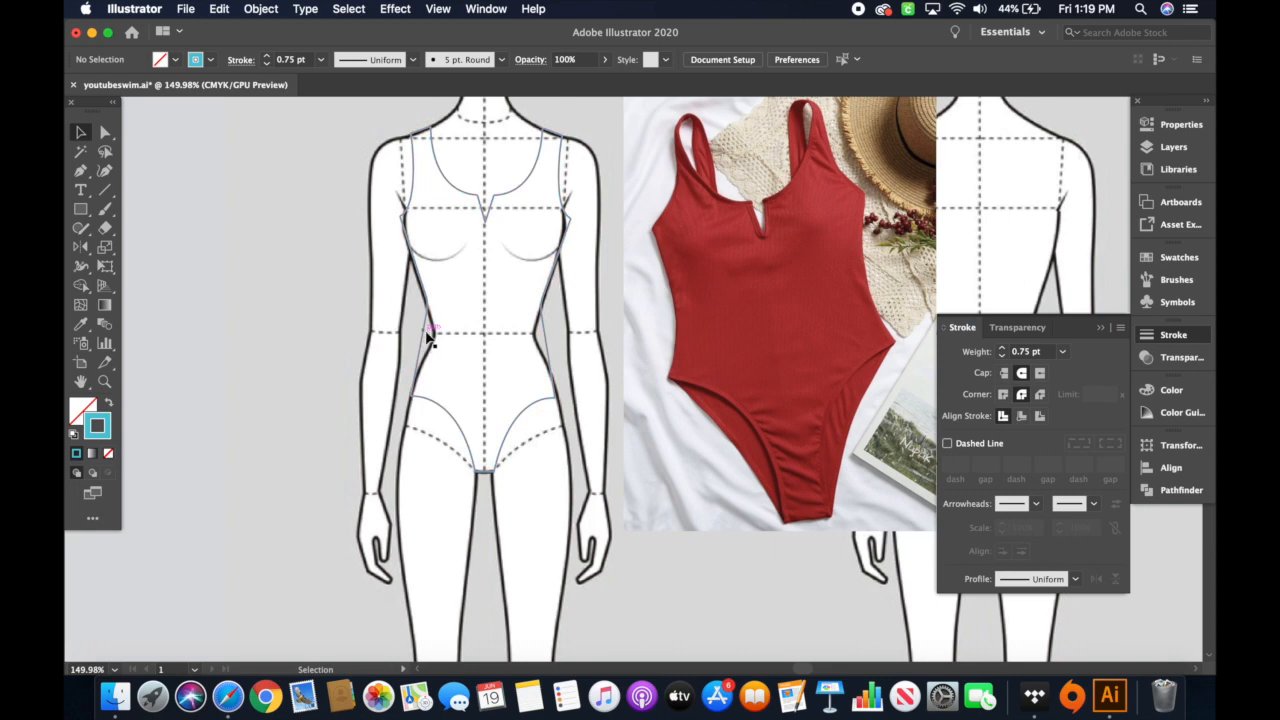
pyautogui.click(432, 378)
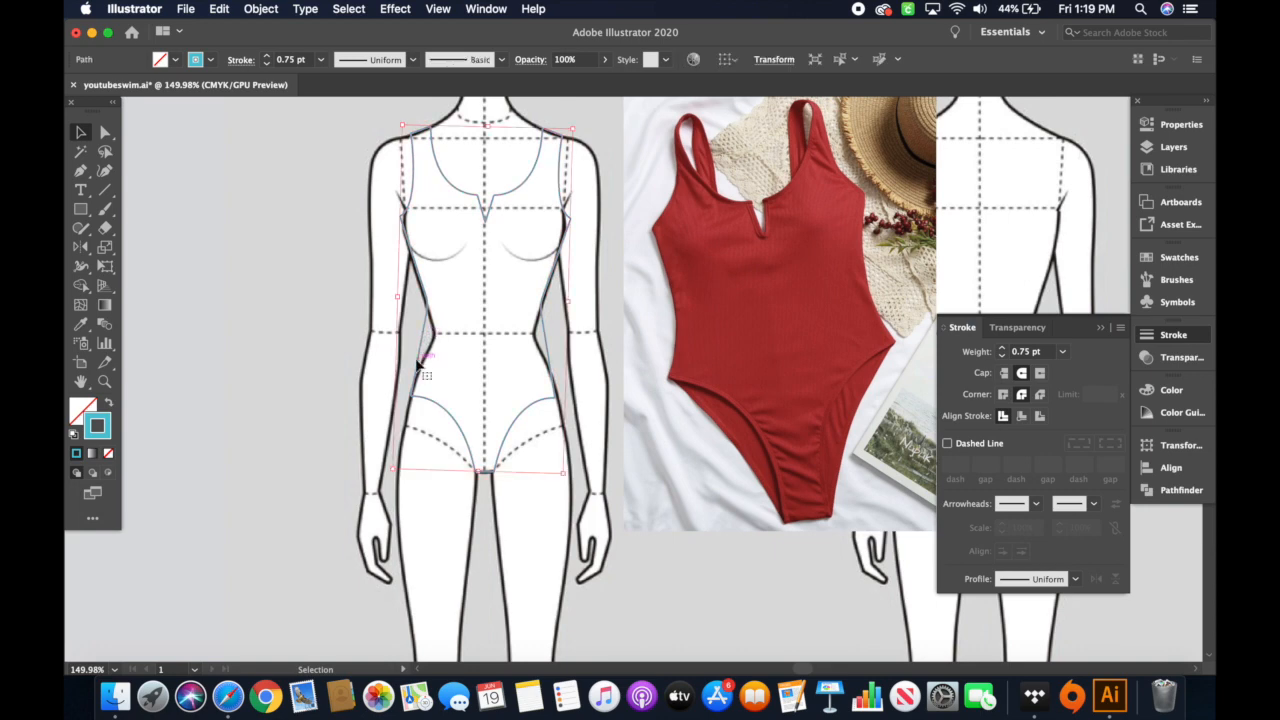
pyautogui.moveTo(449, 386); pyautogui.dragTo(790, 314)
pyautogui.hscroll(10, 790, 315)
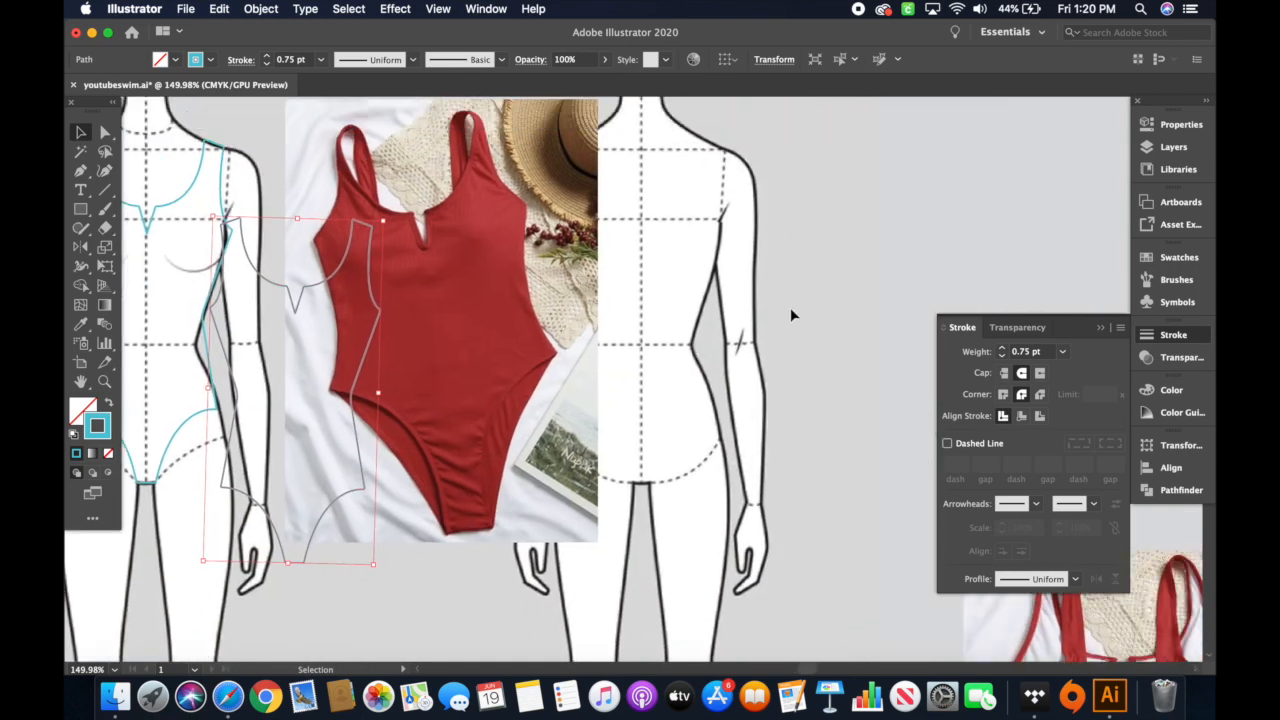
pyautogui.hscroll(3, 790, 315)
pyautogui.moveTo(258, 403)
pyautogui.mouseDown()
pyautogui.moveTo(272, 420)
pyautogui.moveTo(892, 239)
pyautogui.moveTo(861, 277)
pyautogui.mouseUp()
pyautogui.click(996, 198)
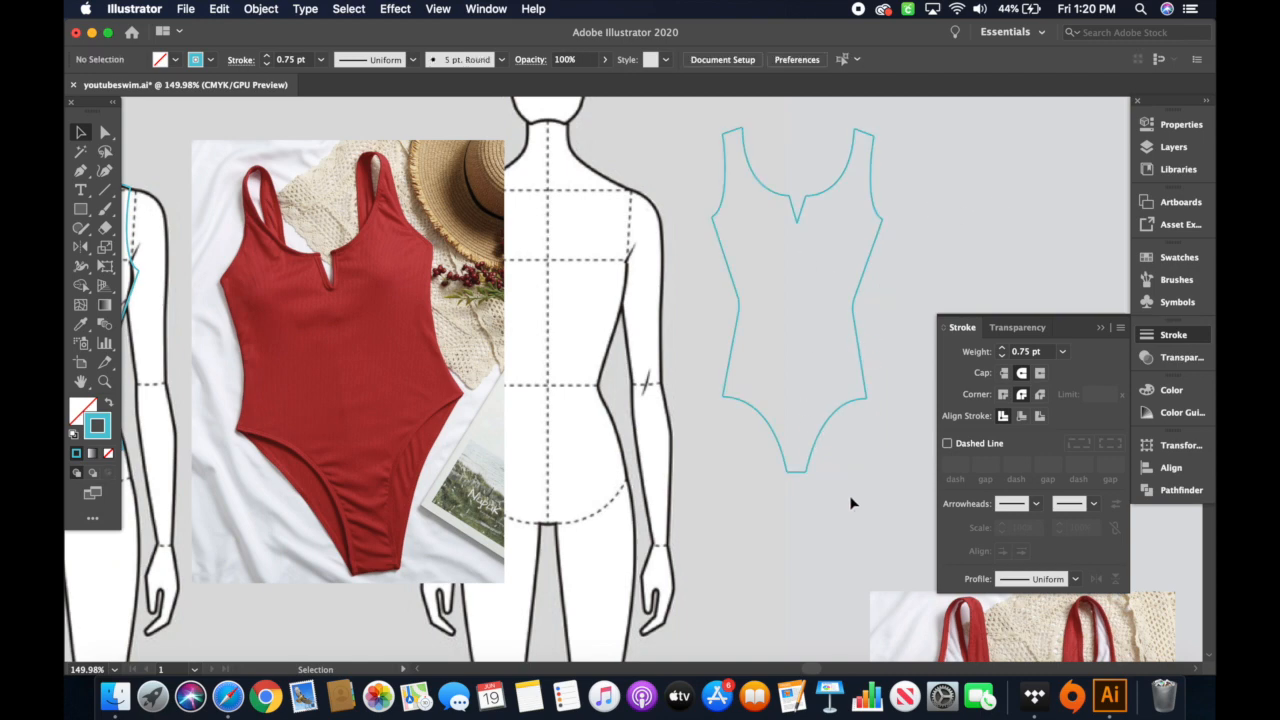
pyautogui.press('a')
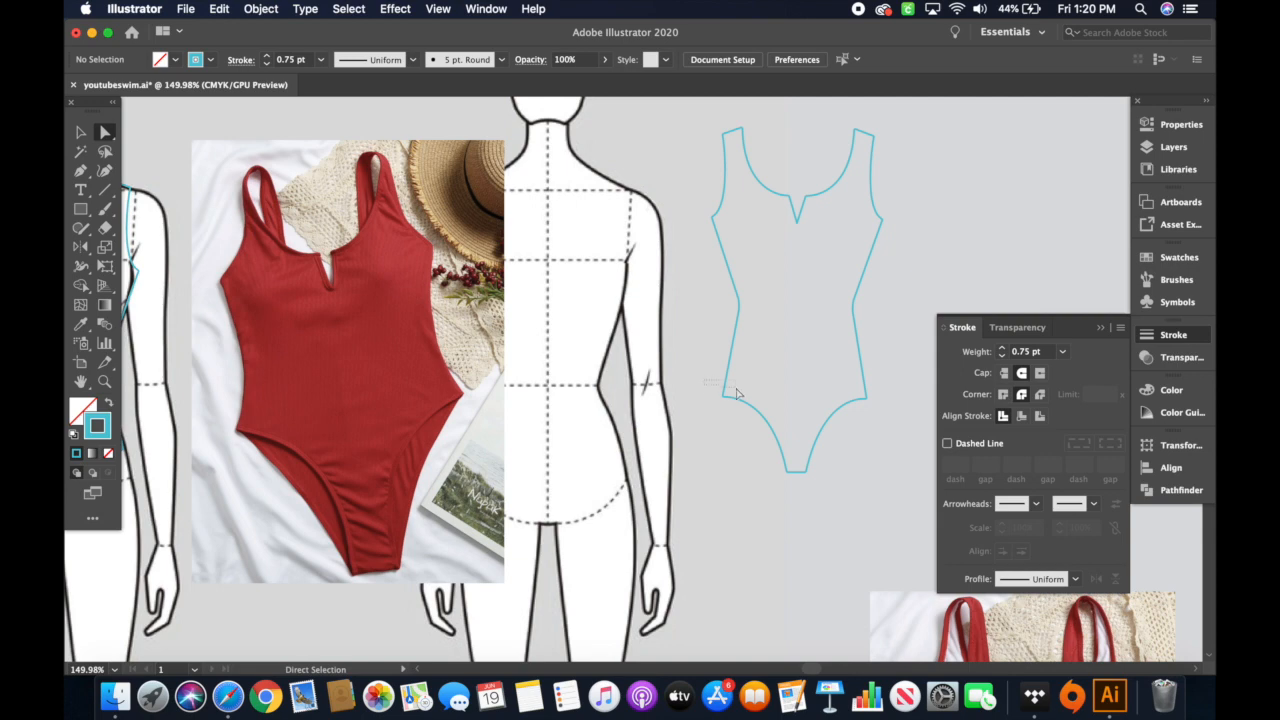
pyautogui.moveTo(884, 430); pyautogui.dragTo(889, 509)
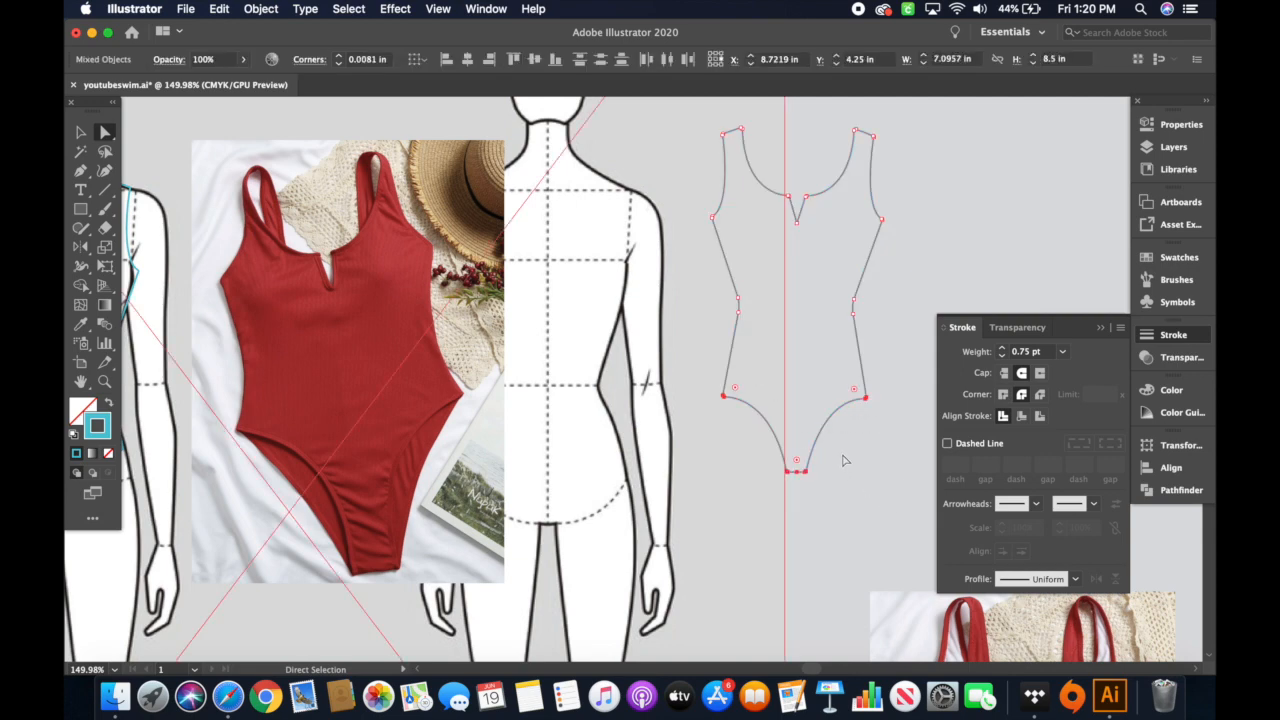
pyautogui.click(913, 354)
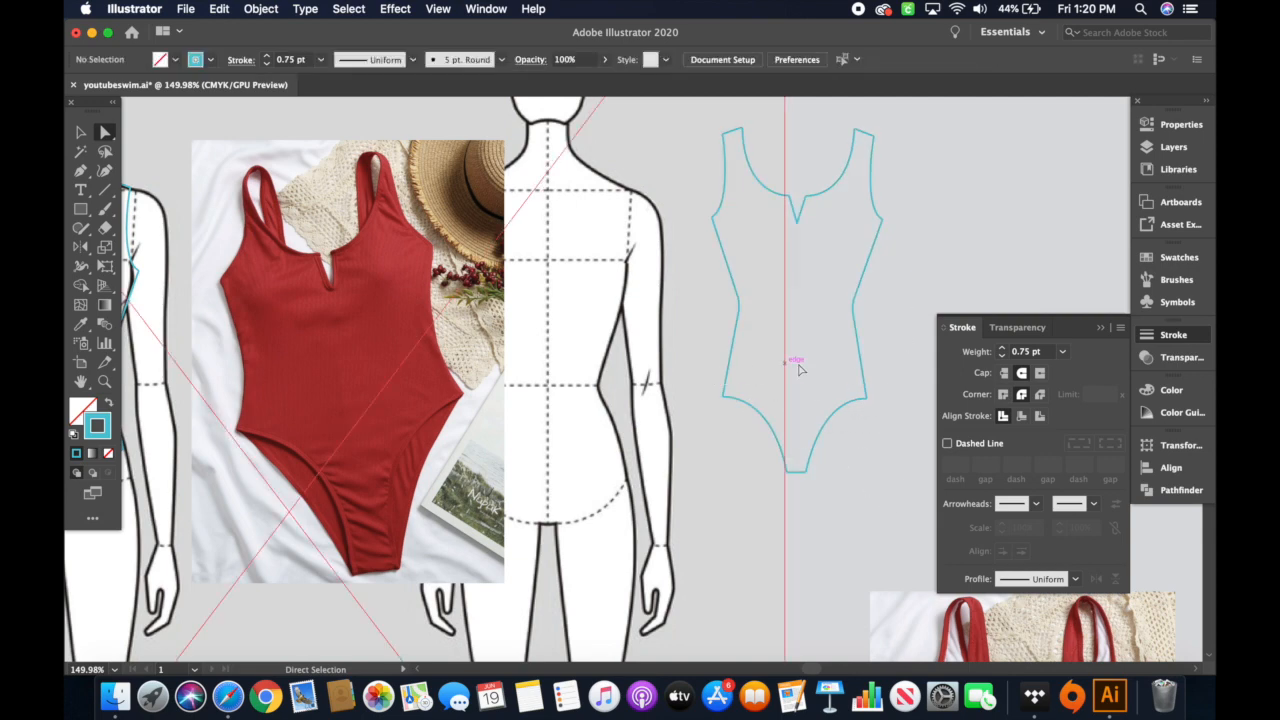
# - Move the copied outline farther up and away from the back-view figure and collapse the Stroke panel
pyautogui.press('v')
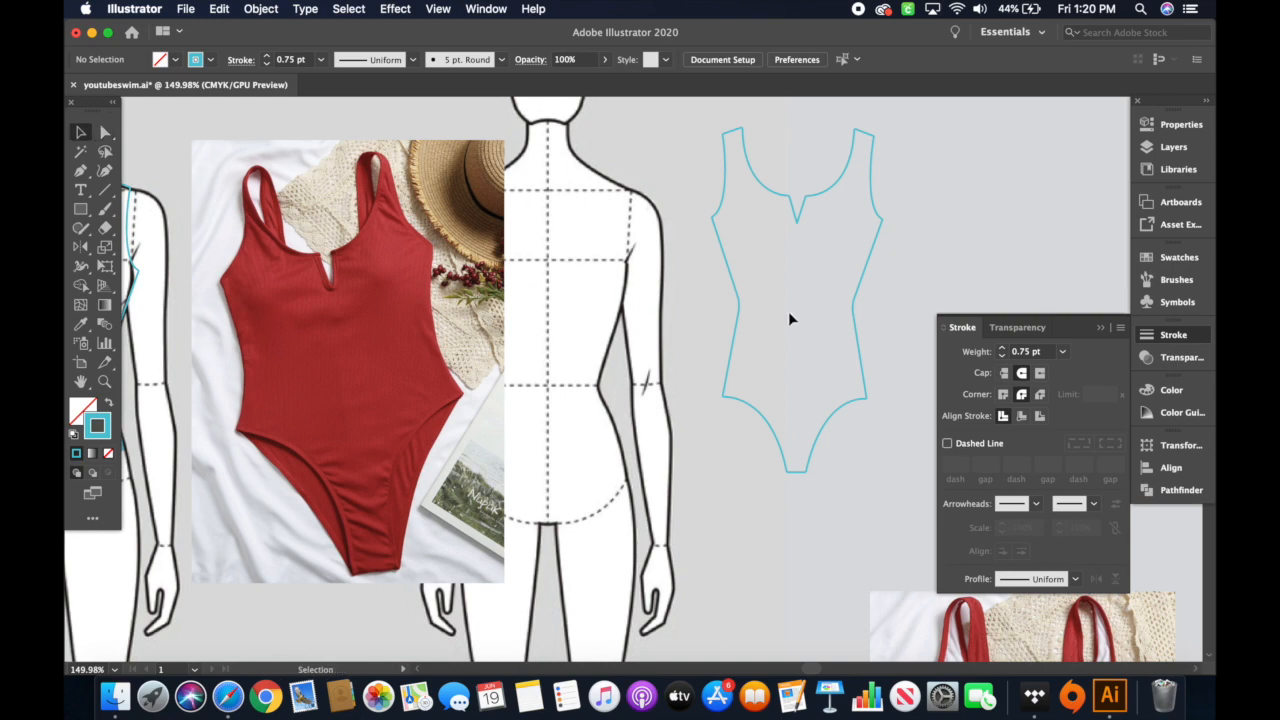
pyautogui.moveTo(866, 278); pyautogui.dragTo(940, 256)
pyautogui.click(1099, 327)
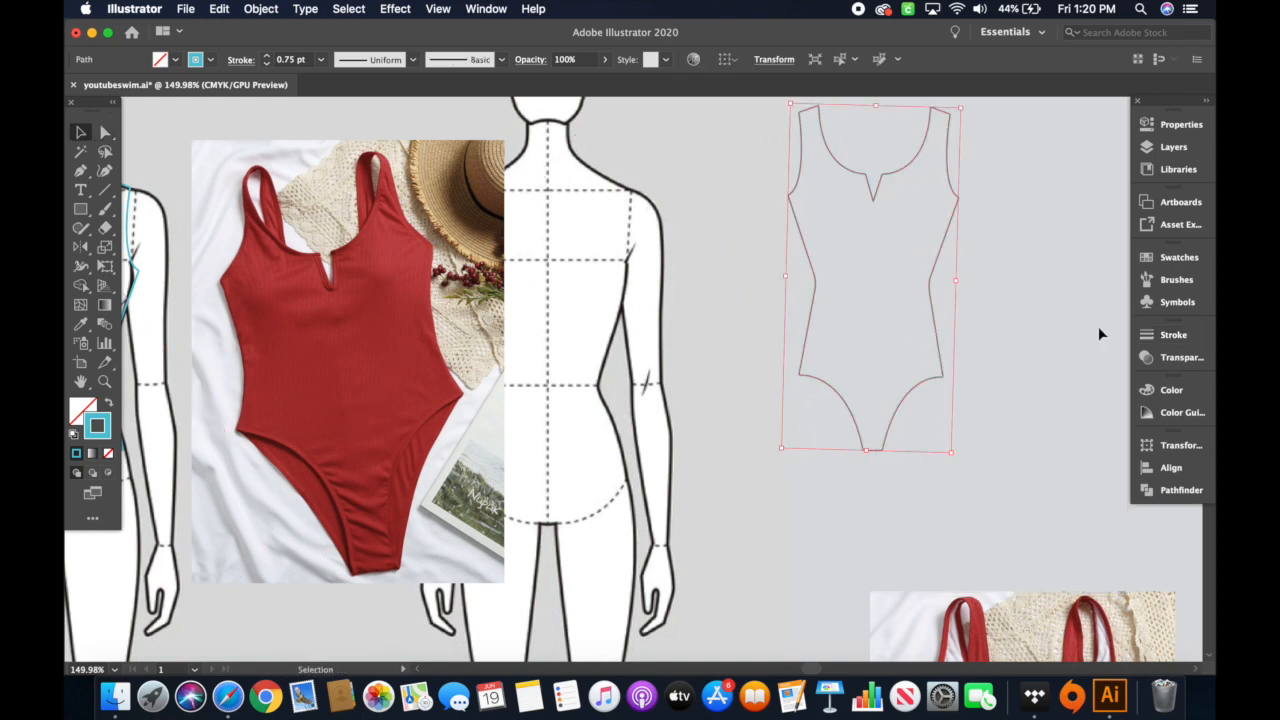
# - Select the hip-corner and crotch anchors of the copied outline and nudge them down in large increments to lengthen the body
pyautogui.press('a')
pyautogui.moveTo(794, 356); pyautogui.dragTo(975, 480)
pyautogui.hotkey('shift', 'Down')
pyautogui.hotkey('shift', 'Down')
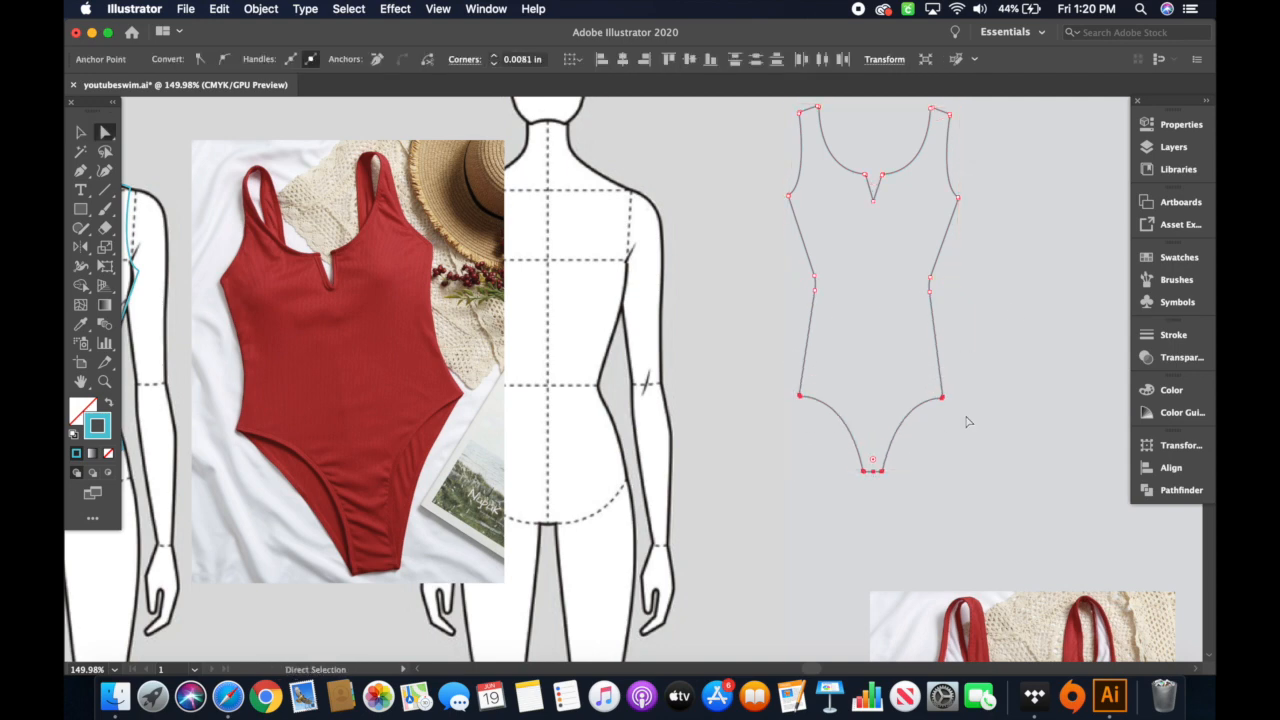
# - Try to adjust the curve handle at the right hip corner of the copied outline and deselect it
pyautogui.click(976, 402)
pyautogui.click(940, 396)
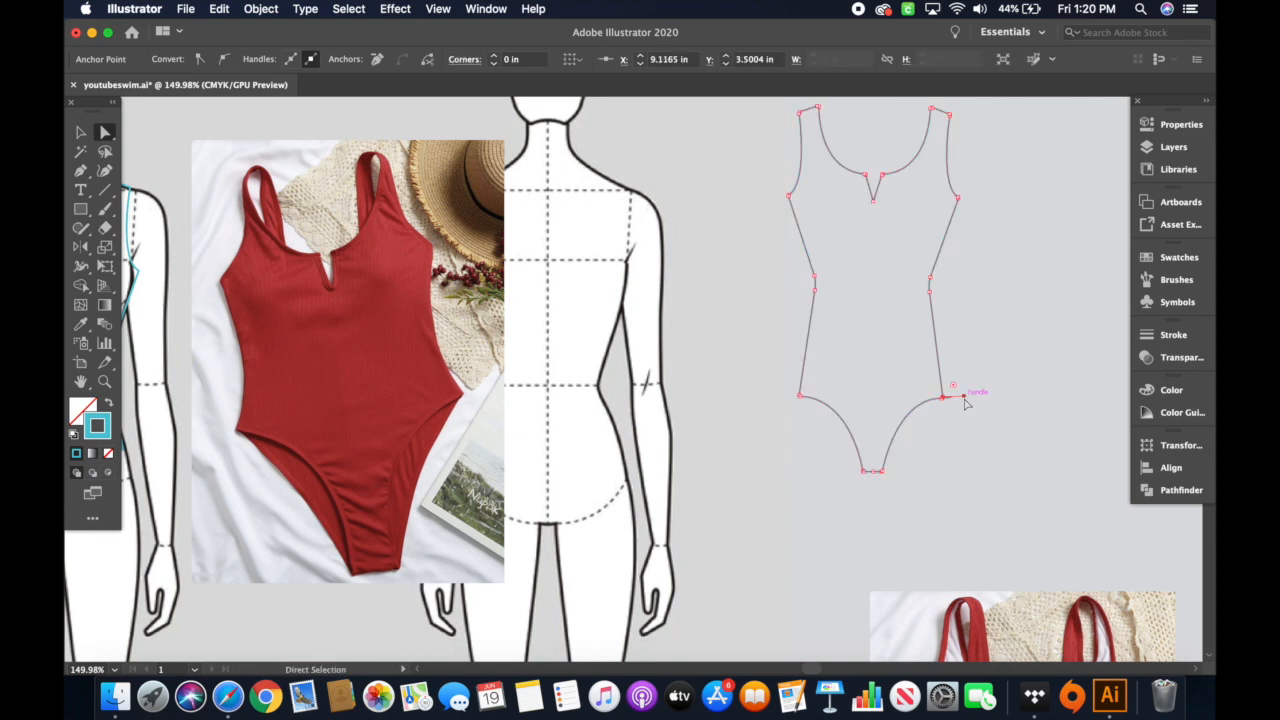
pyautogui.moveTo(940, 396); pyautogui.dragTo(958, 401)
pyautogui.click(817, 441)
pyautogui.click(946, 400)
pyautogui.click(984, 378)
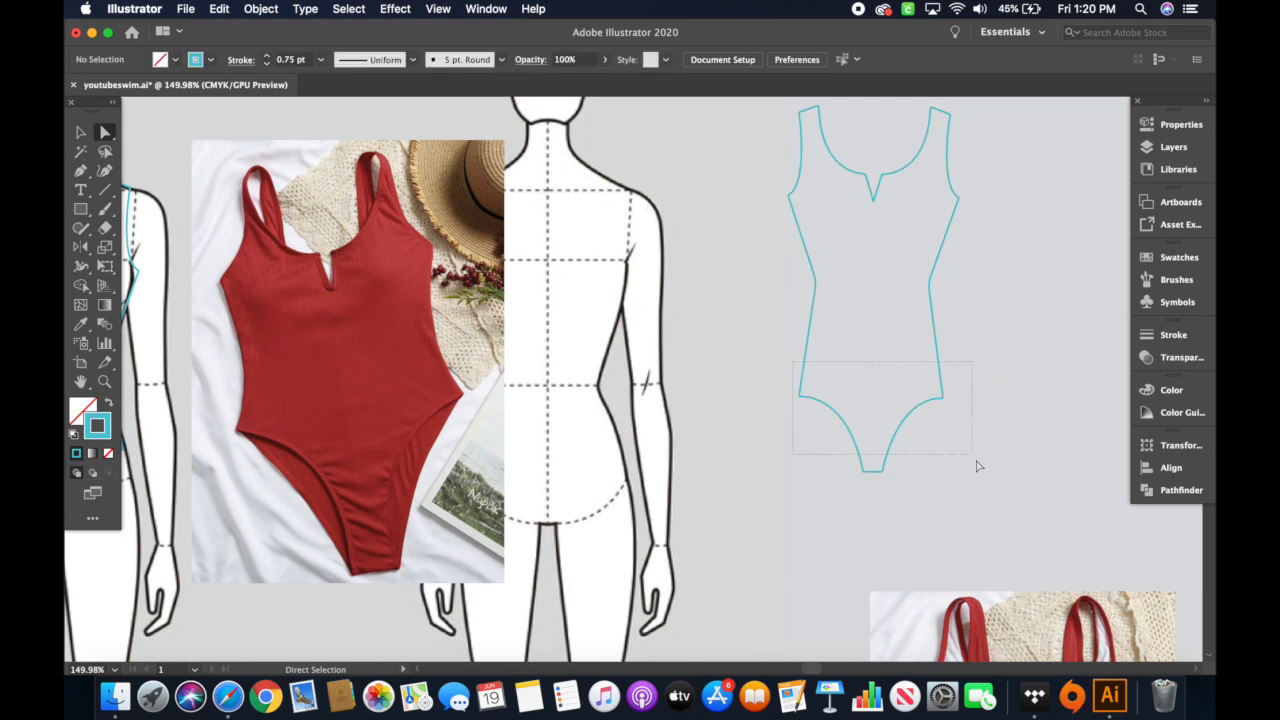
# - Raise the hip-corner and crotch anchors together in large increments to shorten the body, undo the last raise and deselect
pyautogui.moveTo(979, 466); pyautogui.dragTo(987, 489)
pyautogui.hotkey('shift', 'Up')
pyautogui.hotkey('shift', 'Up')
pyautogui.hotkey('shift', 'Up')
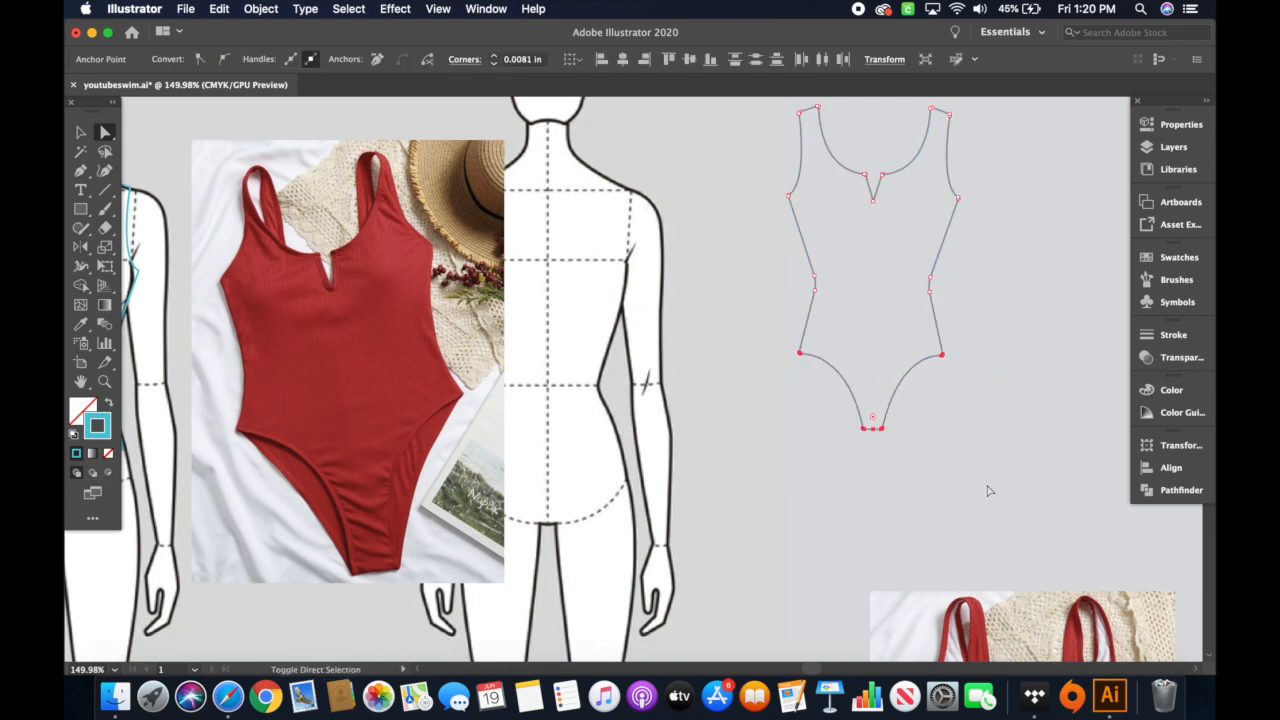
pyautogui.hotkey('shift', 'Up')
pyautogui.hotkey('shift', 'Up')
pyautogui.click(1041, 403)
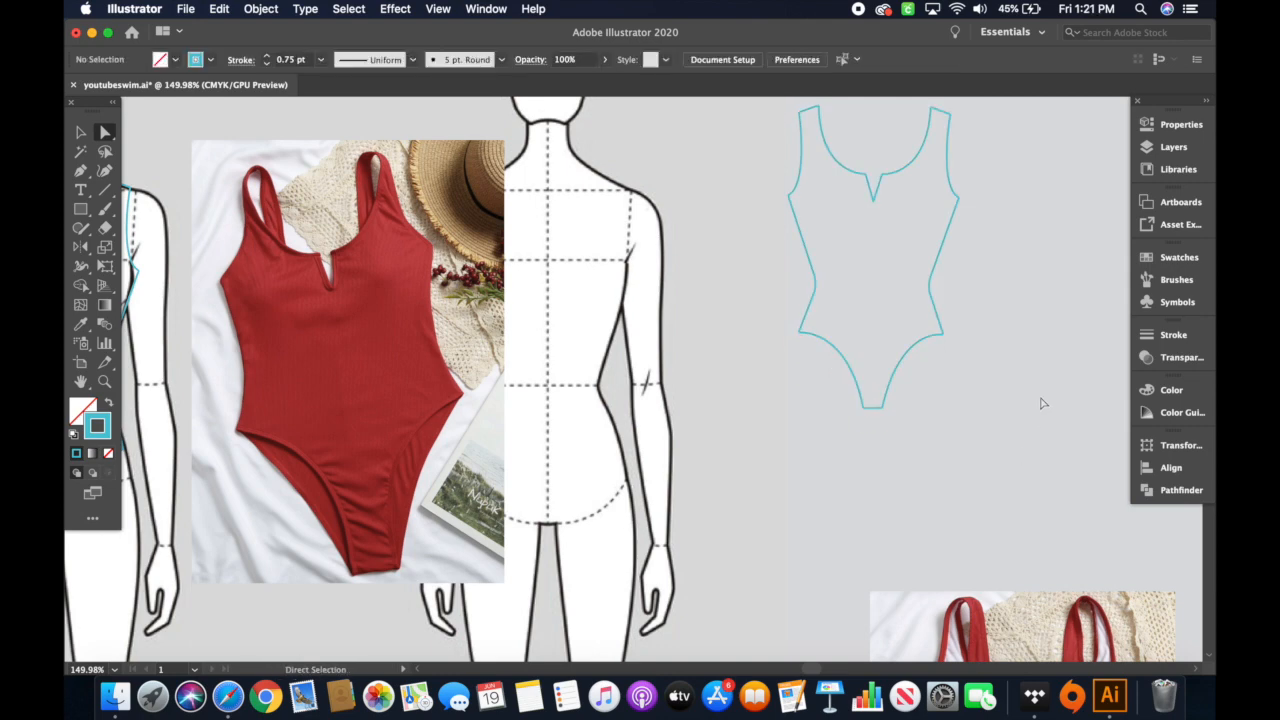
pyautogui.press('super+z')
pyautogui.click(1042, 402)
# - Nudge the whole copied swimsuit outline slightly to the left and deselect it
pyautogui.press('v')
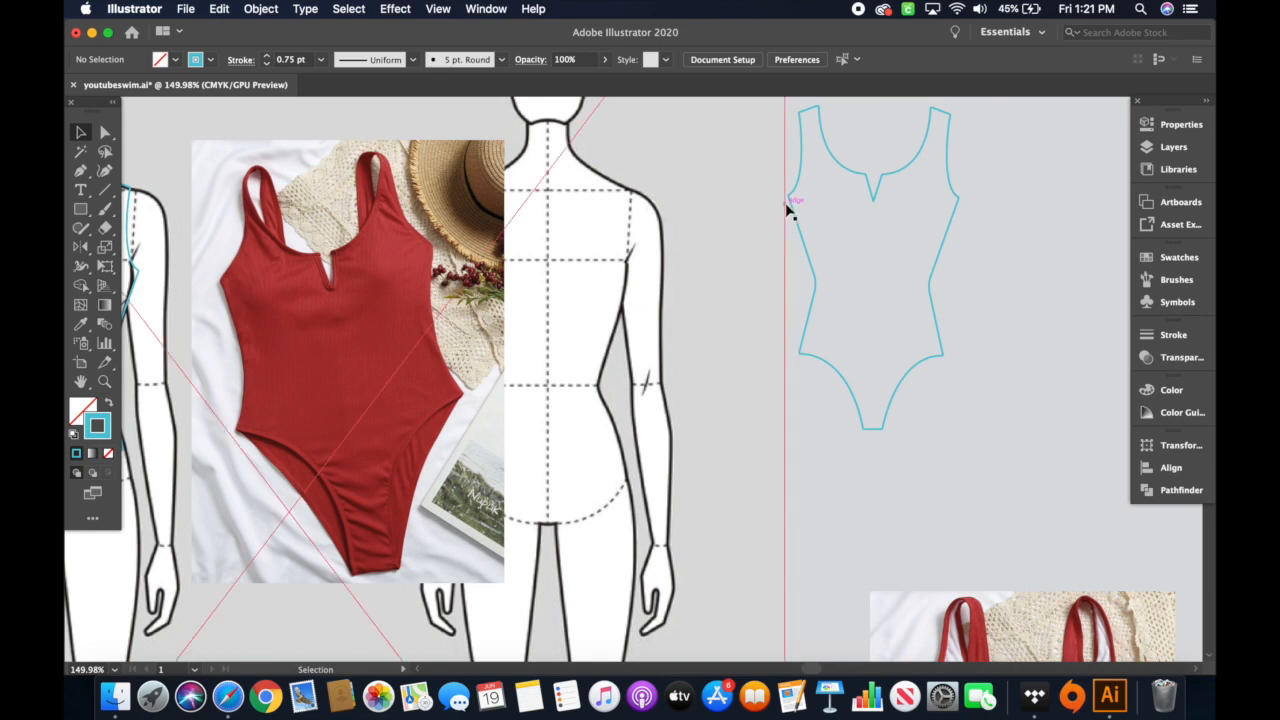
pyautogui.click(810, 258)
pyautogui.click(746, 246)
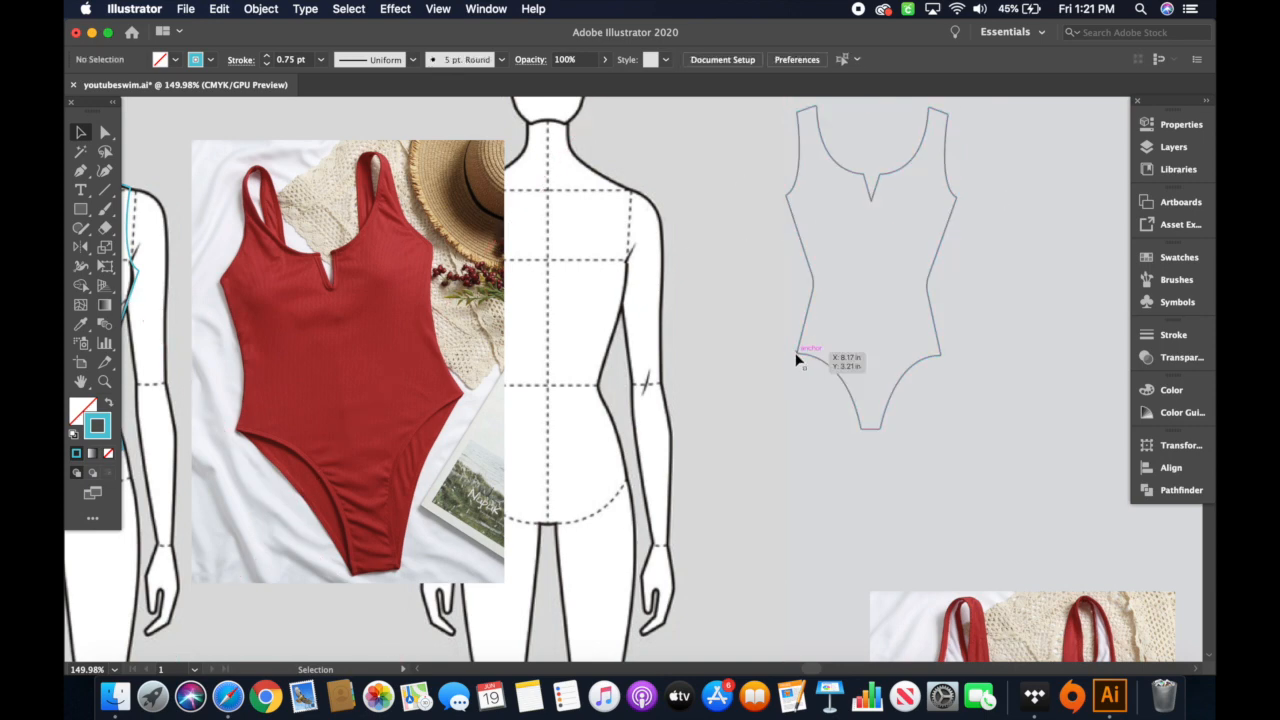
# - Move the left and right hip-corner anchors of the copied outline slightly outward to widen the hips
pyautogui.press('a')
pyautogui.click(811, 374)
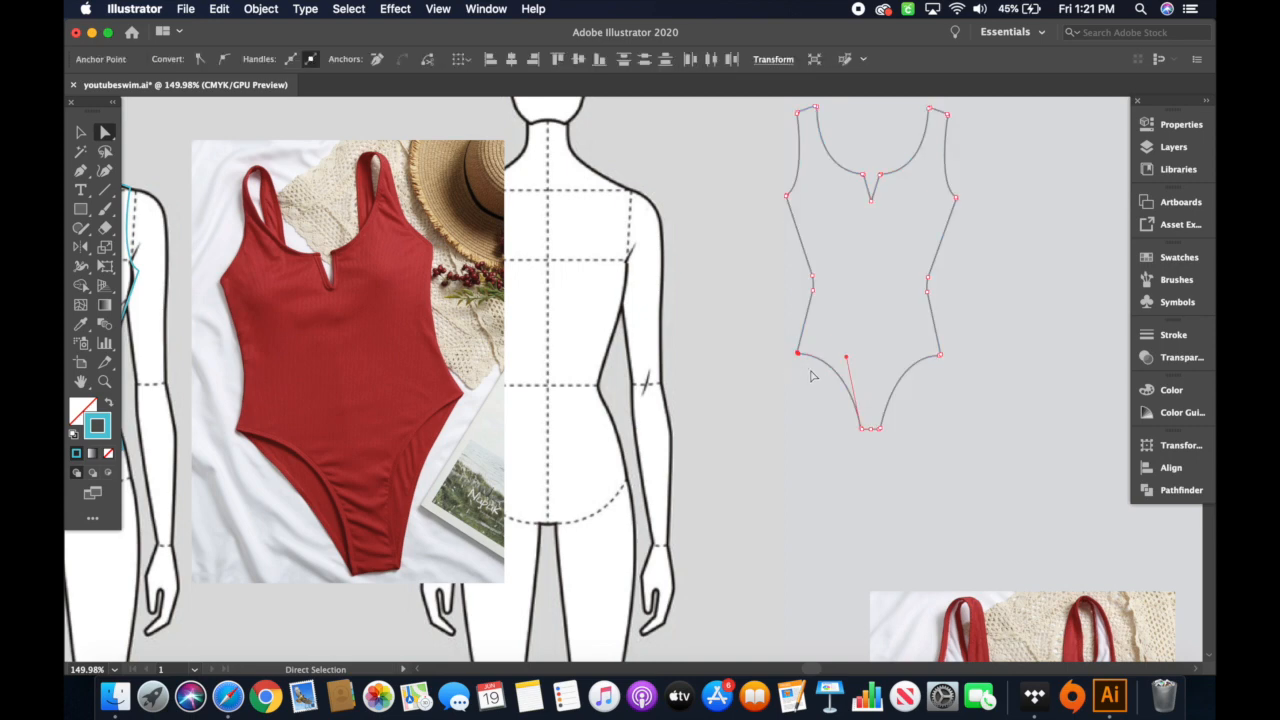
pyautogui.click(1043, 372)
pyautogui.moveTo(926, 339); pyautogui.dragTo(956, 372)
pyautogui.press('Right')
pyautogui.press('Right')
pyautogui.click(1012, 263)
# - Examine the copied outline's proportions and leg openings against the red swimsuit photo
pyautogui.scroll(3, 940, 350)
pyautogui.press('v')
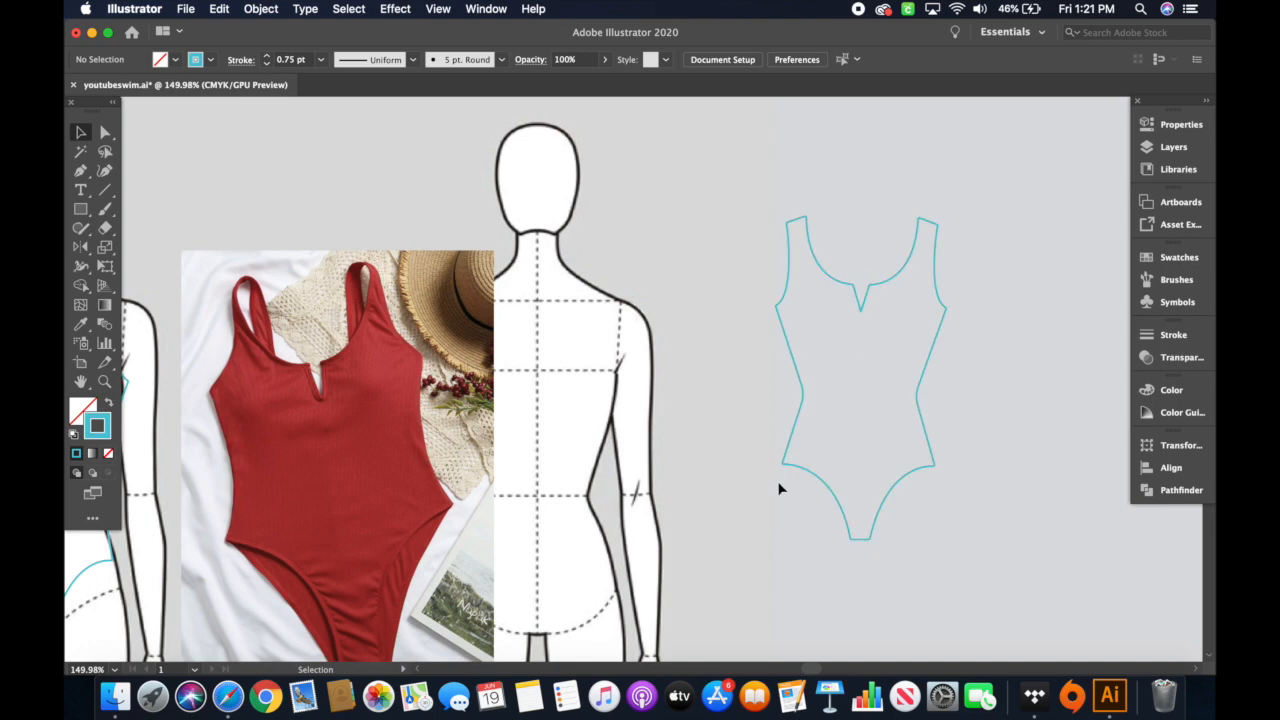
pyautogui.scroll(5, 780, 489)
pyautogui.scroll(-3, 780, 489)
pyautogui.hscroll(-2, 780, 489)
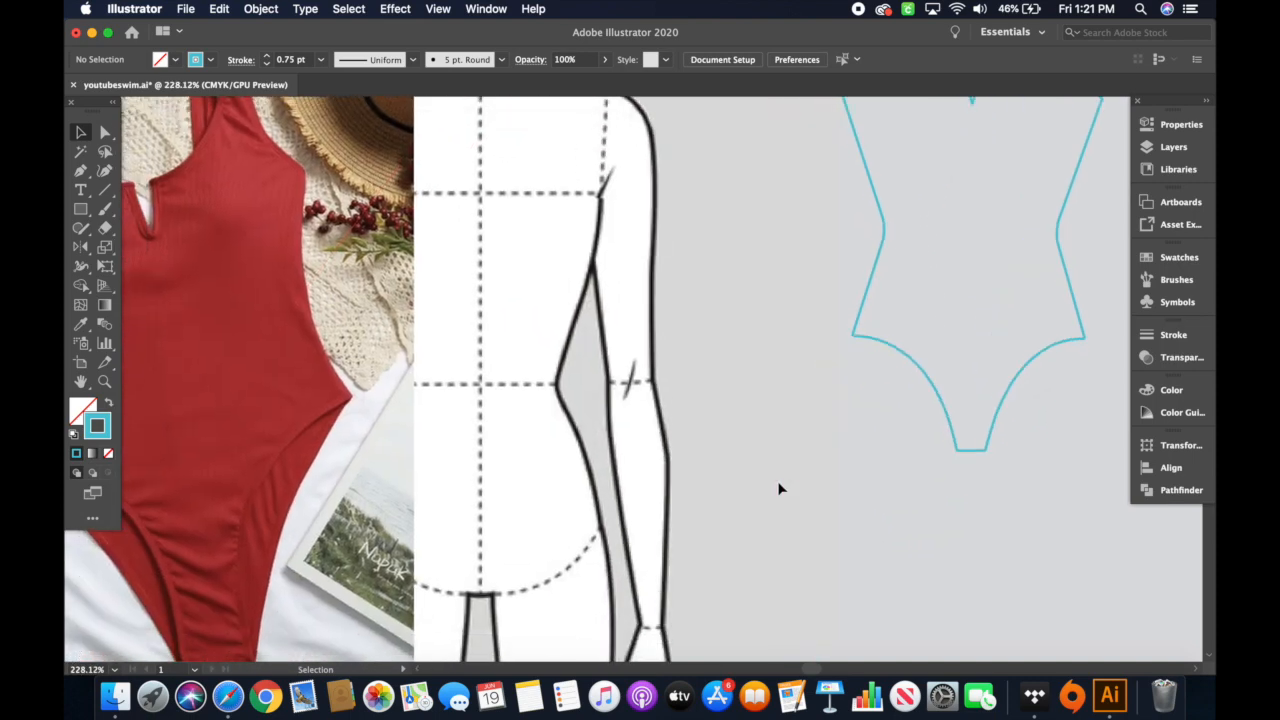
pyautogui.scroll(-5, 780, 489)
pyautogui.scroll(-1, 781, 489)
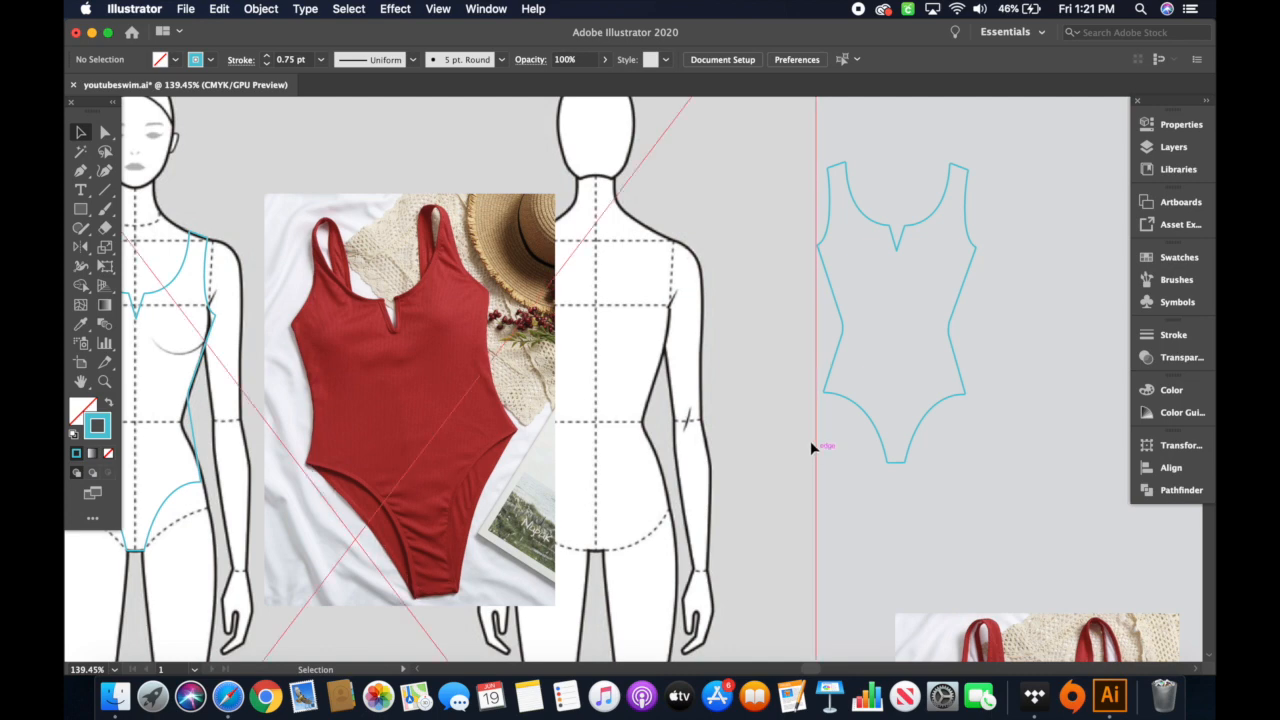
# - Draw a slightly curved path from the left hip corner to the left crotch corner as the back edge of the leg opening
pyautogui.press('p')
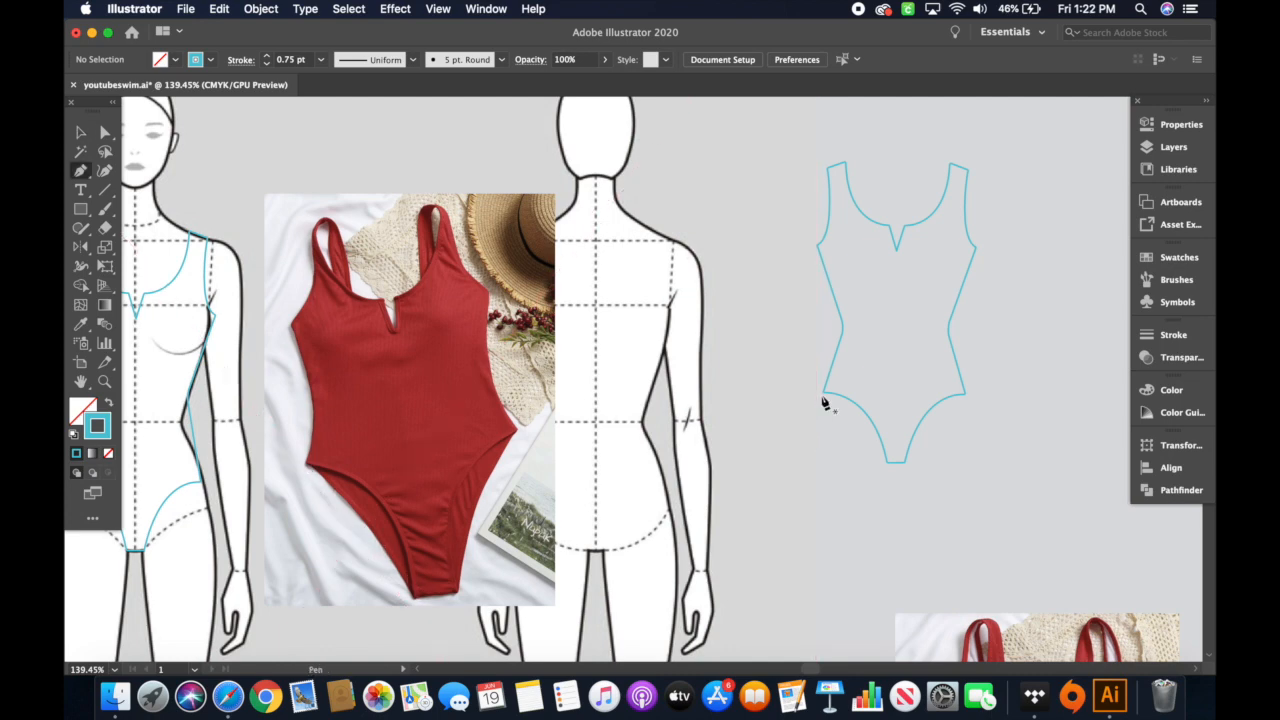
pyautogui.scroll(3, 921, 404)
pyautogui.hscroll(-5, 921, 404)
pyautogui.scroll(-2, 921, 404)
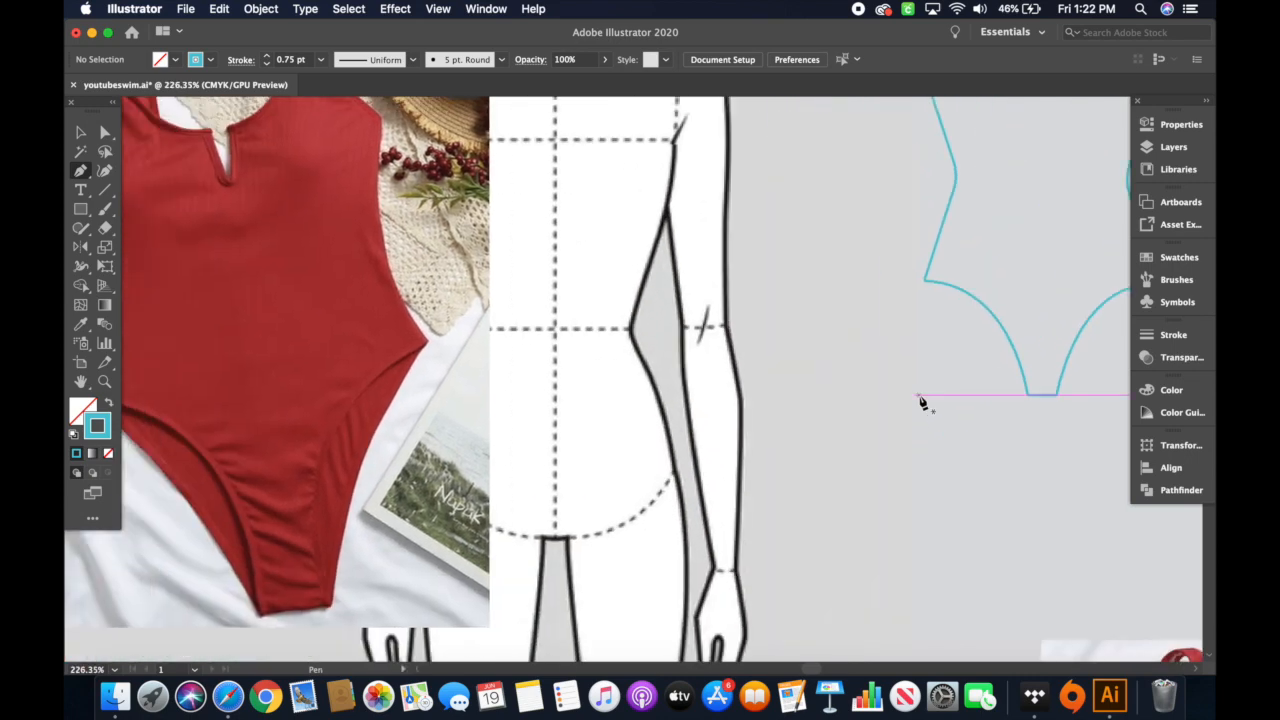
pyautogui.click(966, 299)
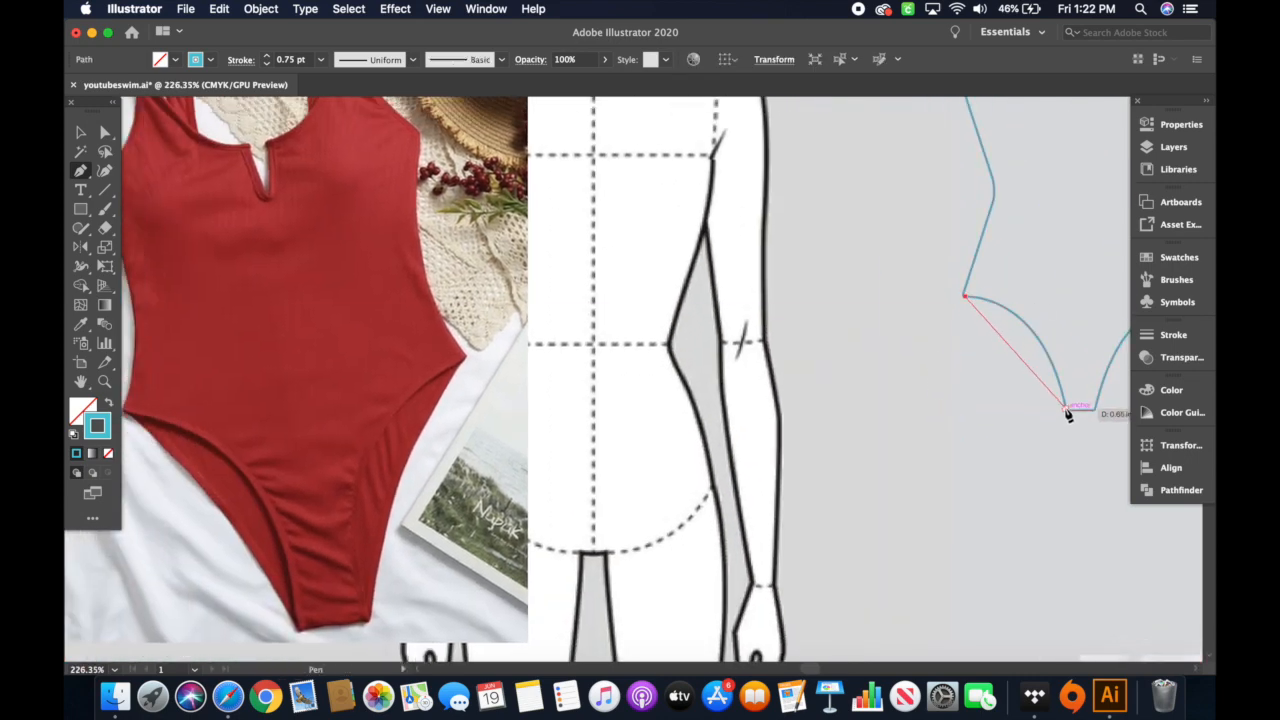
pyautogui.moveTo(1066, 410); pyautogui.dragTo(1078, 443)
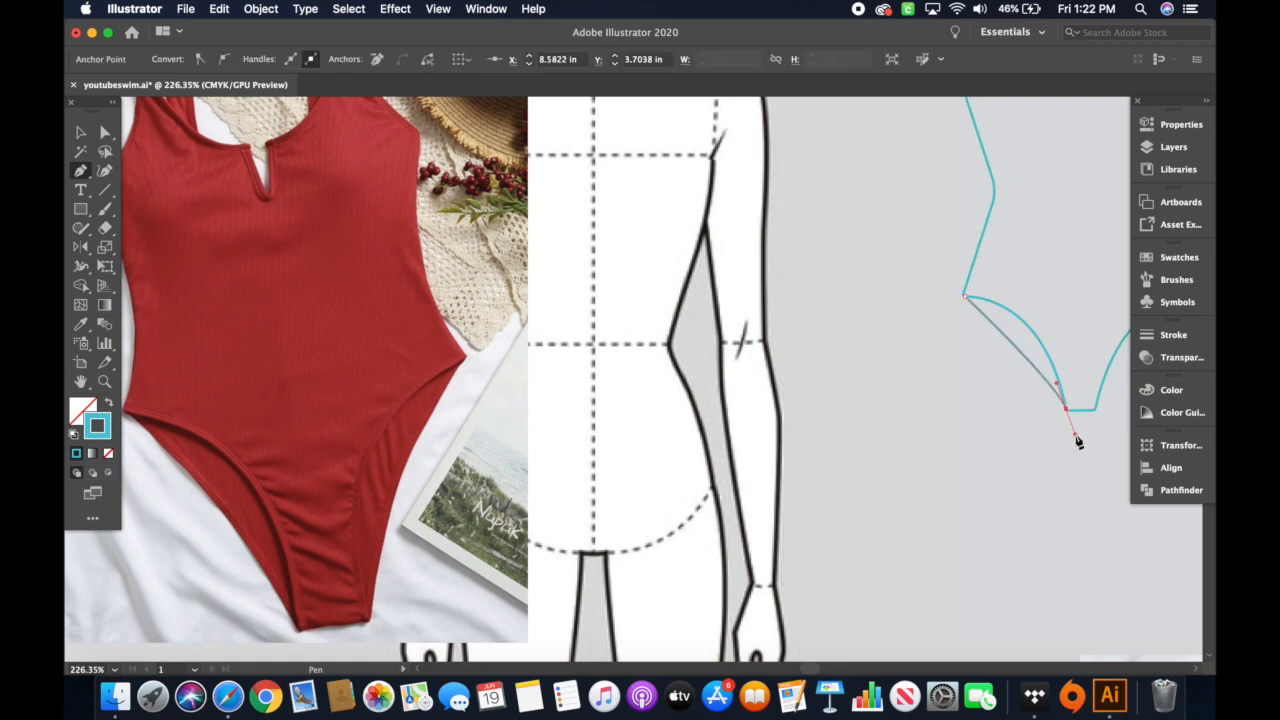
pyautogui.press('v')
pyautogui.click(910, 362)
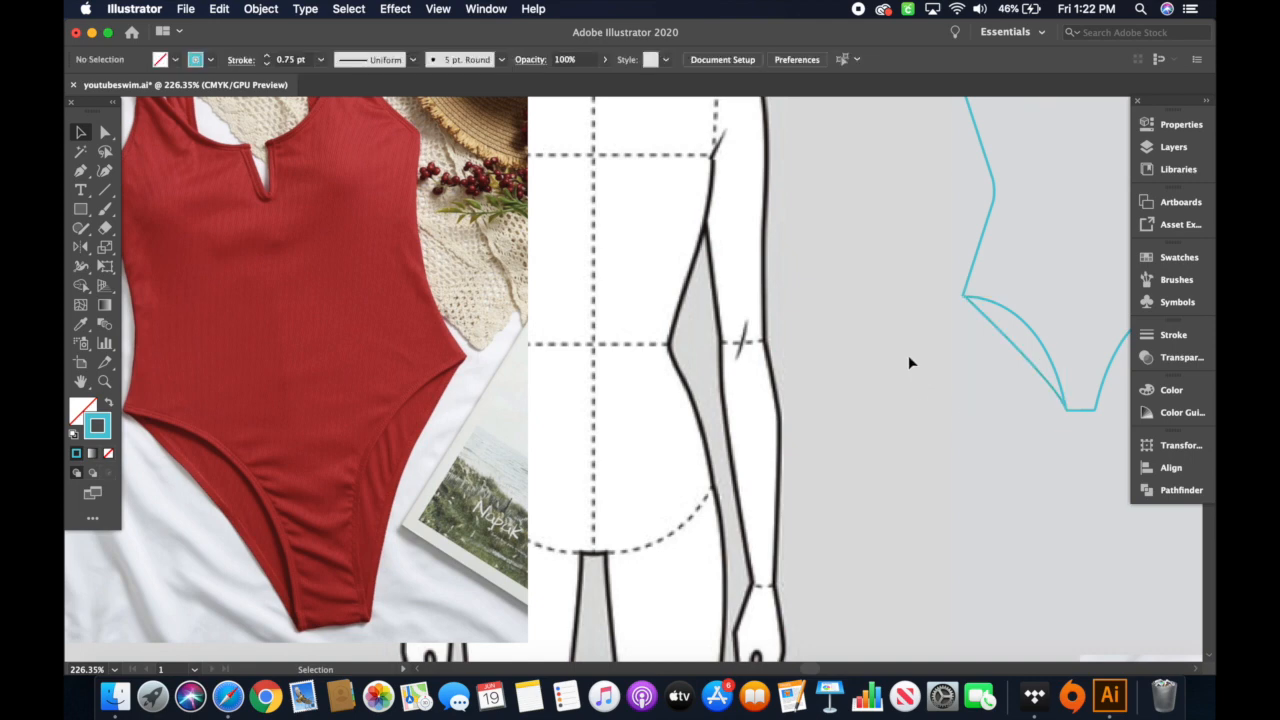
# - Duplicate the left leg-opening back edge in place and reflect the copy across the vertical axis
pyautogui.hscroll(5, 1011, 455)
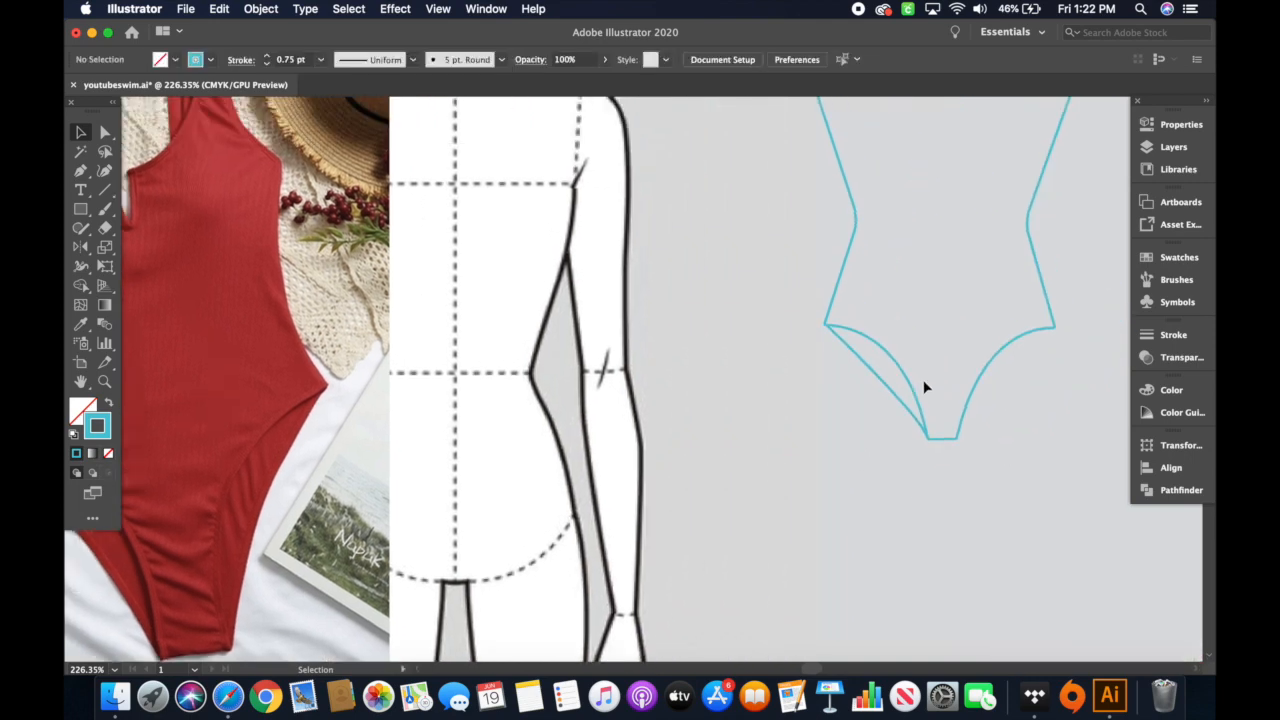
pyautogui.click(885, 388)
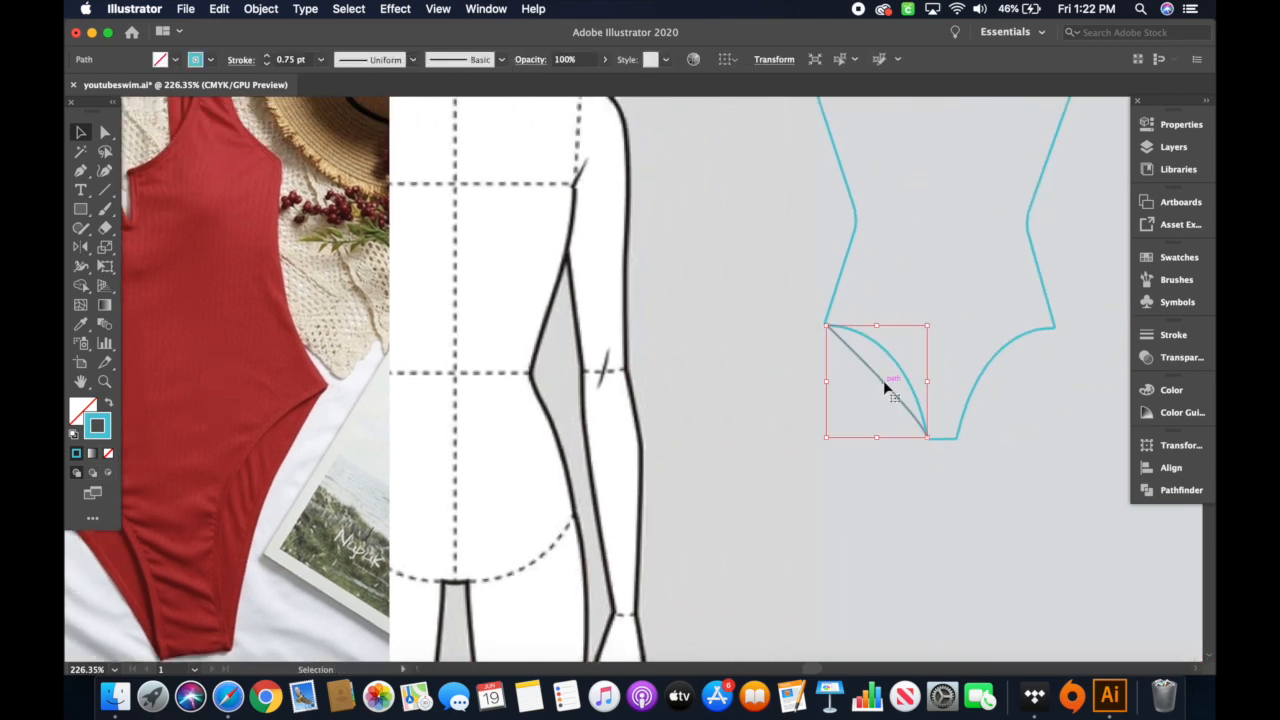
pyautogui.press('super+c')
pyautogui.click(261, 9)
pyautogui.moveTo(300, 28)
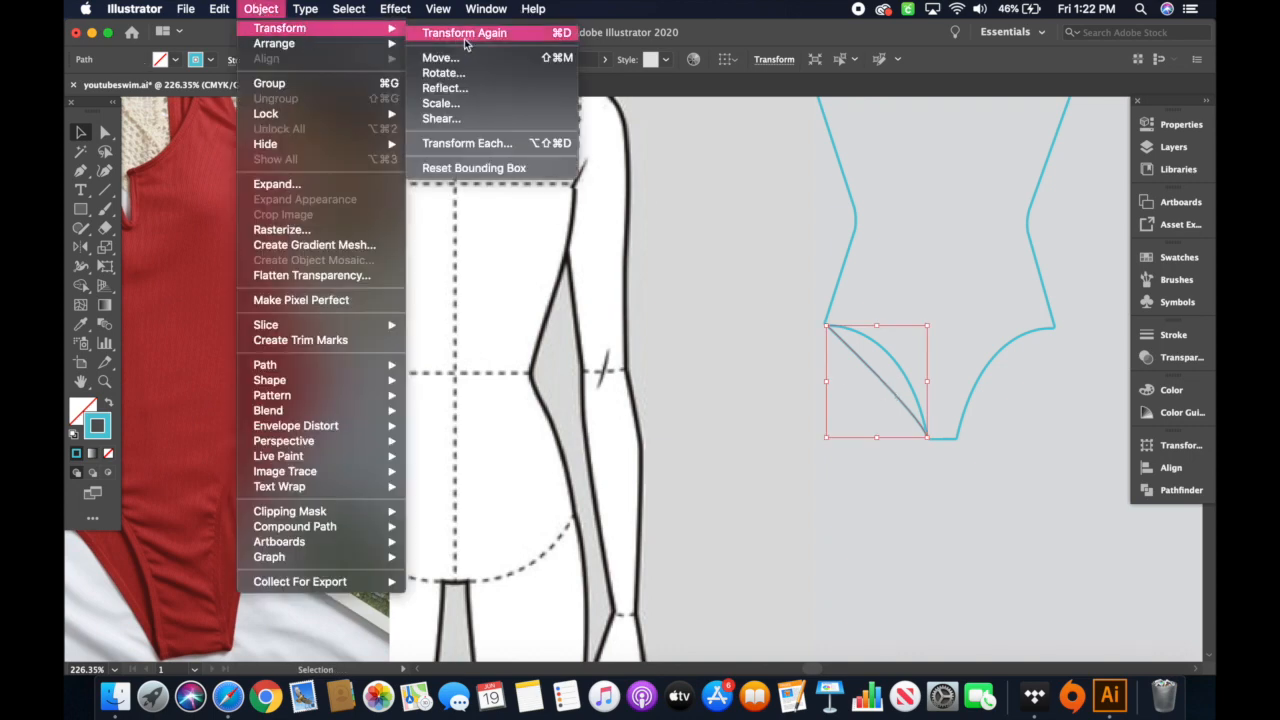
pyautogui.click(433, 91)
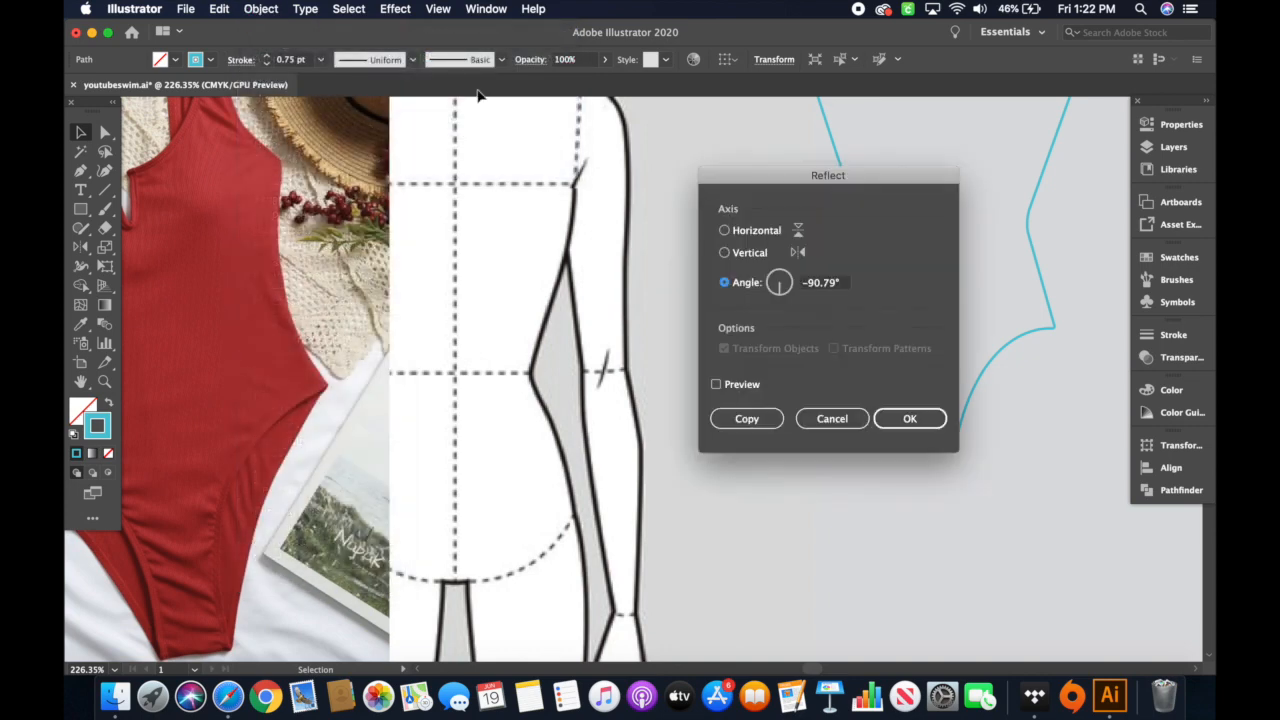
pyautogui.click(725, 253)
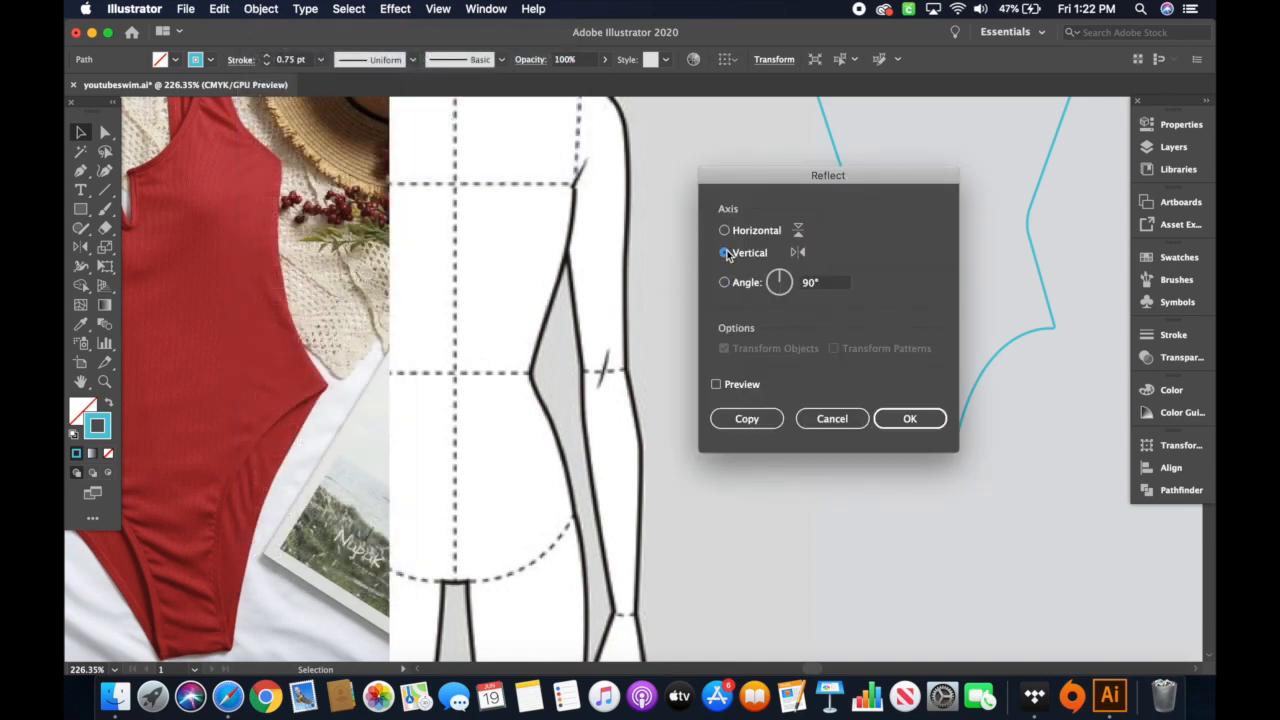
pyautogui.click(906, 419)
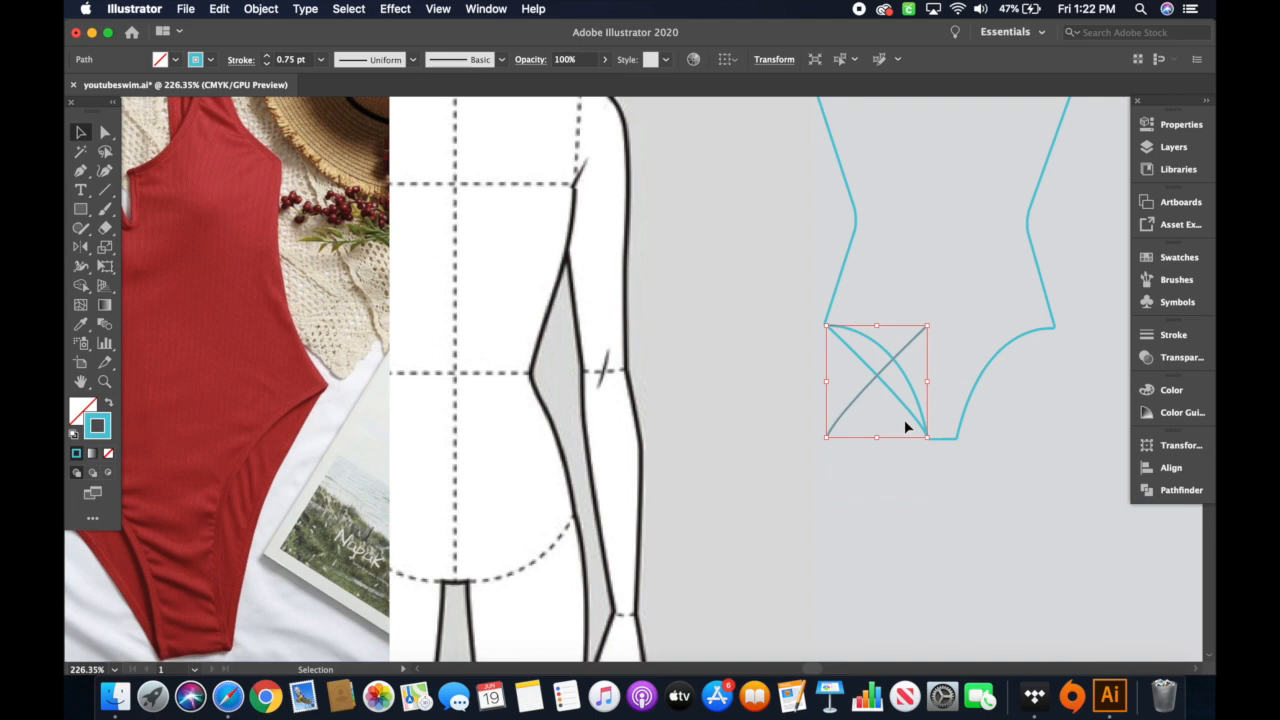
# - Move the mirrored back edge across to the right leg opening and nudge it down to meet the right hip corner
pyautogui.hotkey('shift', 'Right')
pyautogui.hotkey('shift', 'Right')
pyautogui.hotkey('shift', 'Right')
pyautogui.hotkey('shift', 'Right')
pyautogui.click(977, 515)
pyautogui.scroll(5, 1011, 427)
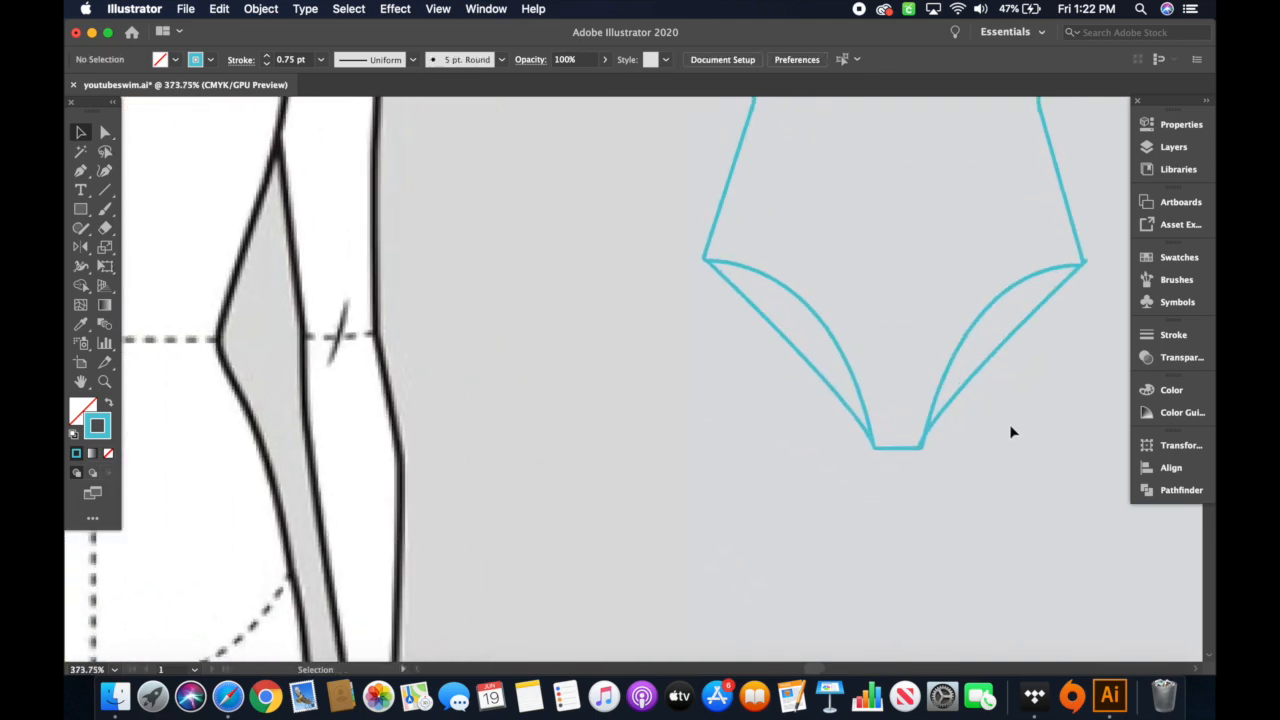
pyautogui.scroll(2, 1011, 427)
pyautogui.click(972, 395)
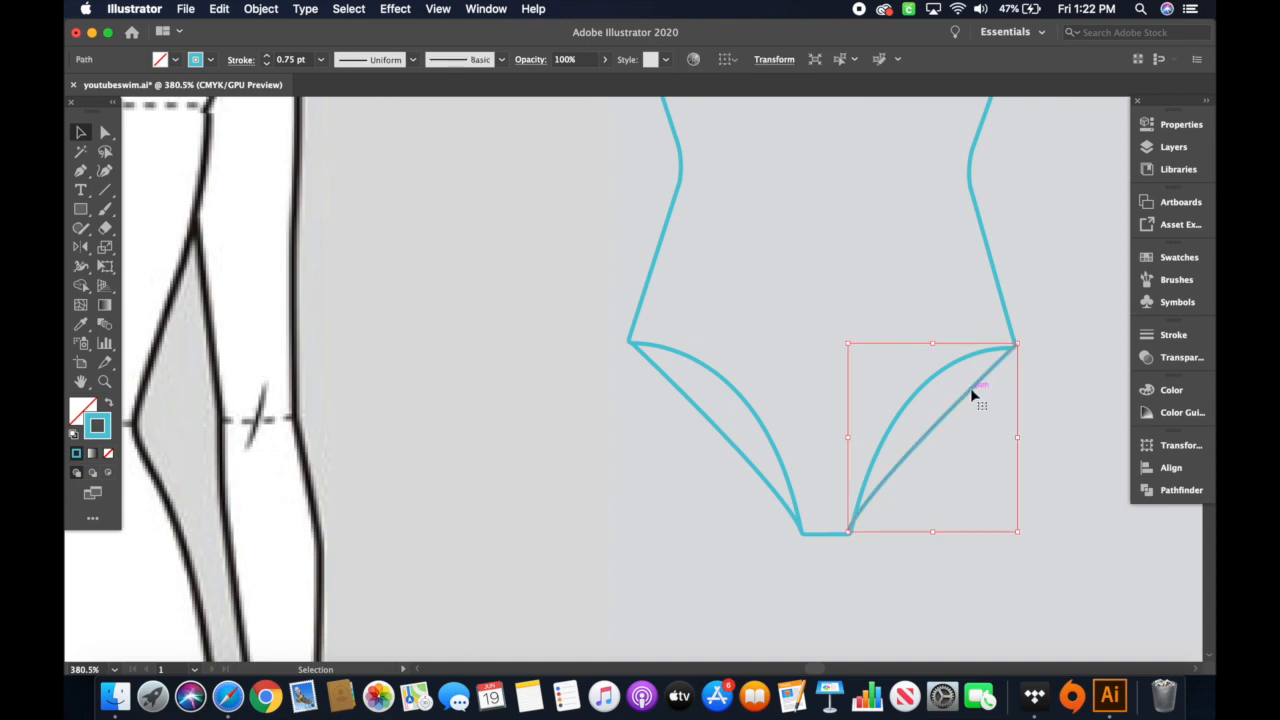
pyautogui.press('Delete')
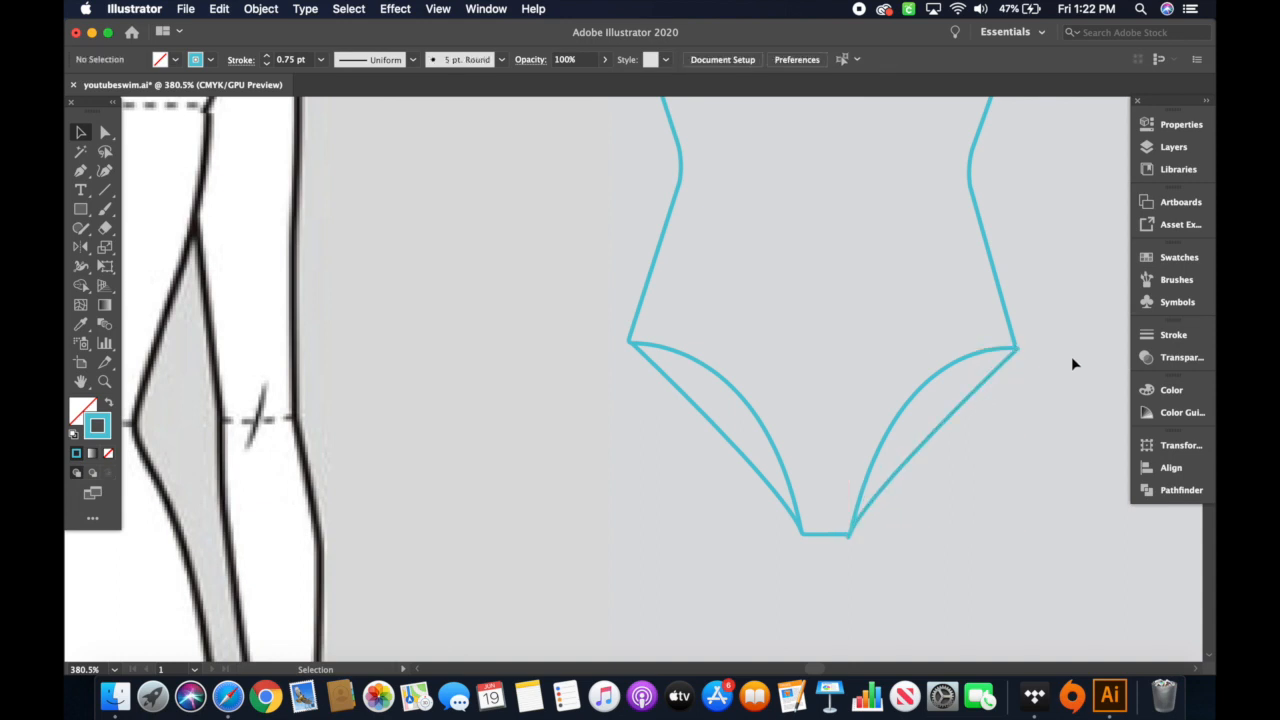
# - Fine-tune the mirrored back edge's position and its lower anchor so it meets the right crotch corner
pyautogui.click(945, 425)
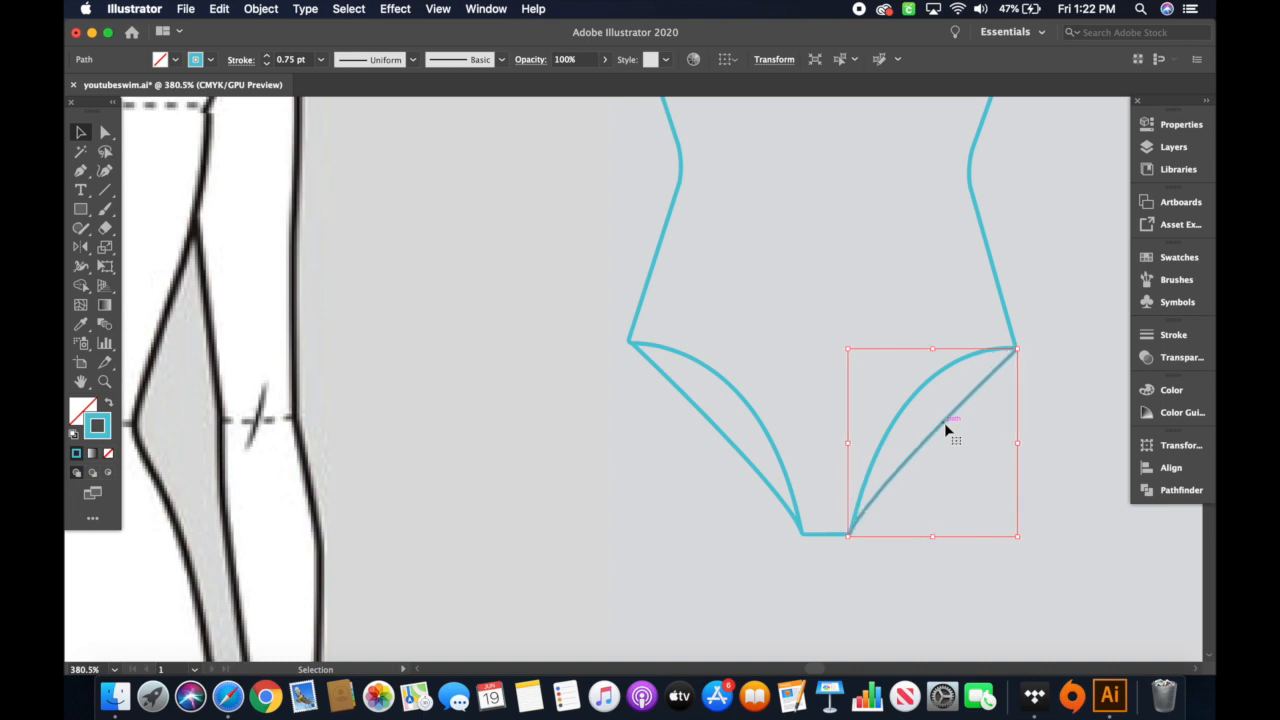
pyautogui.scroll(5, 946, 430)
pyautogui.moveTo(944, 419); pyautogui.dragTo(937, 412)
pyautogui.click(867, 531)
pyautogui.press('a')
pyautogui.click(809, 554)
pyautogui.scroll(1, 808, 555)
pyautogui.scroll(3, 808, 555)
pyautogui.hscroll(3, 808, 555)
pyautogui.moveTo(634, 548); pyautogui.dragTo(644, 549)
pyautogui.click(802, 476)
pyautogui.scroll(2, 740, 525)
pyautogui.hscroll(-2, 740, 525)
pyautogui.scroll(-8, 820, 558)
# - Convert the whole swimsuit outline with both leg-opening lines into a Live Paint group and deselect it
pyautogui.press('v')
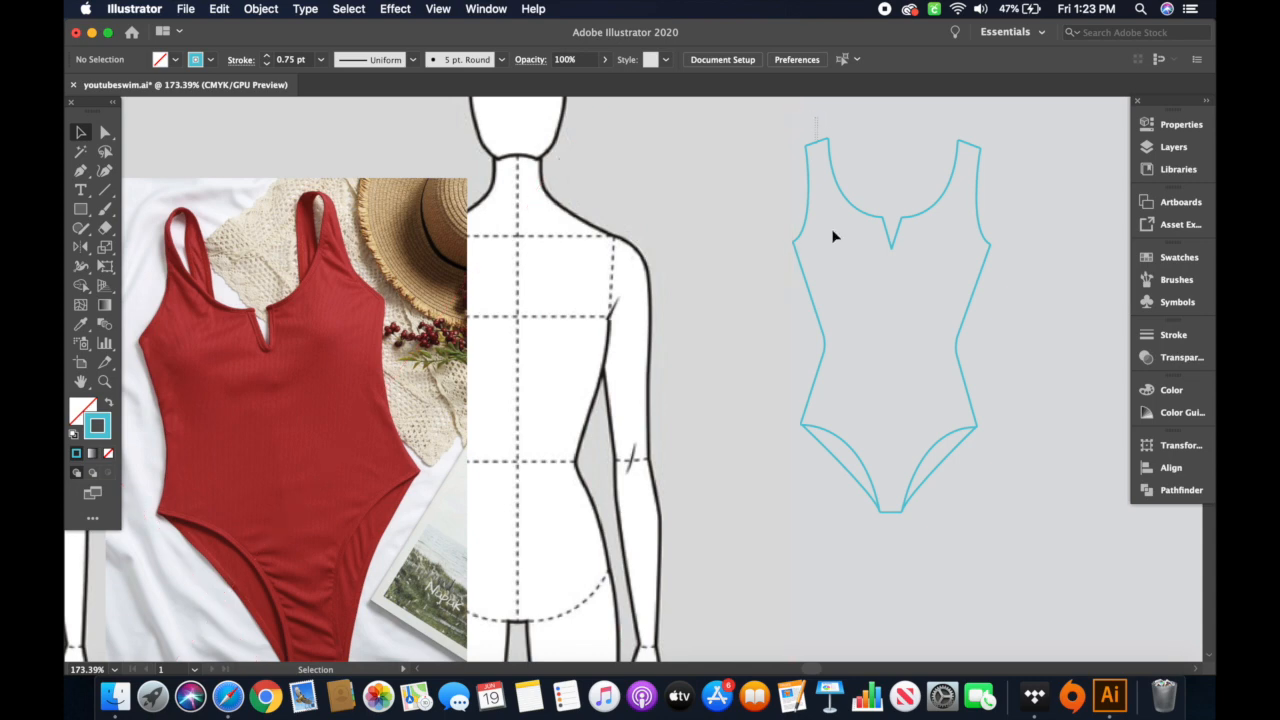
pyautogui.moveTo(998, 518); pyautogui.dragTo(1001, 523)
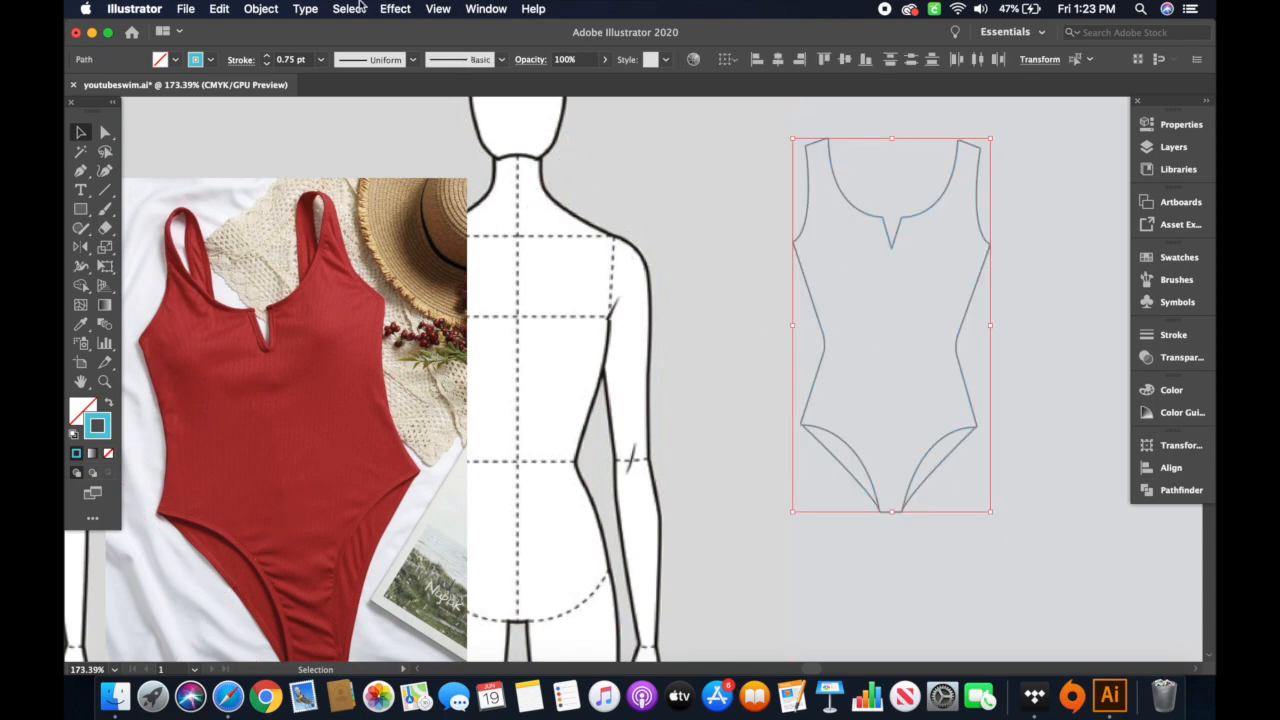
pyautogui.click(265, 12)
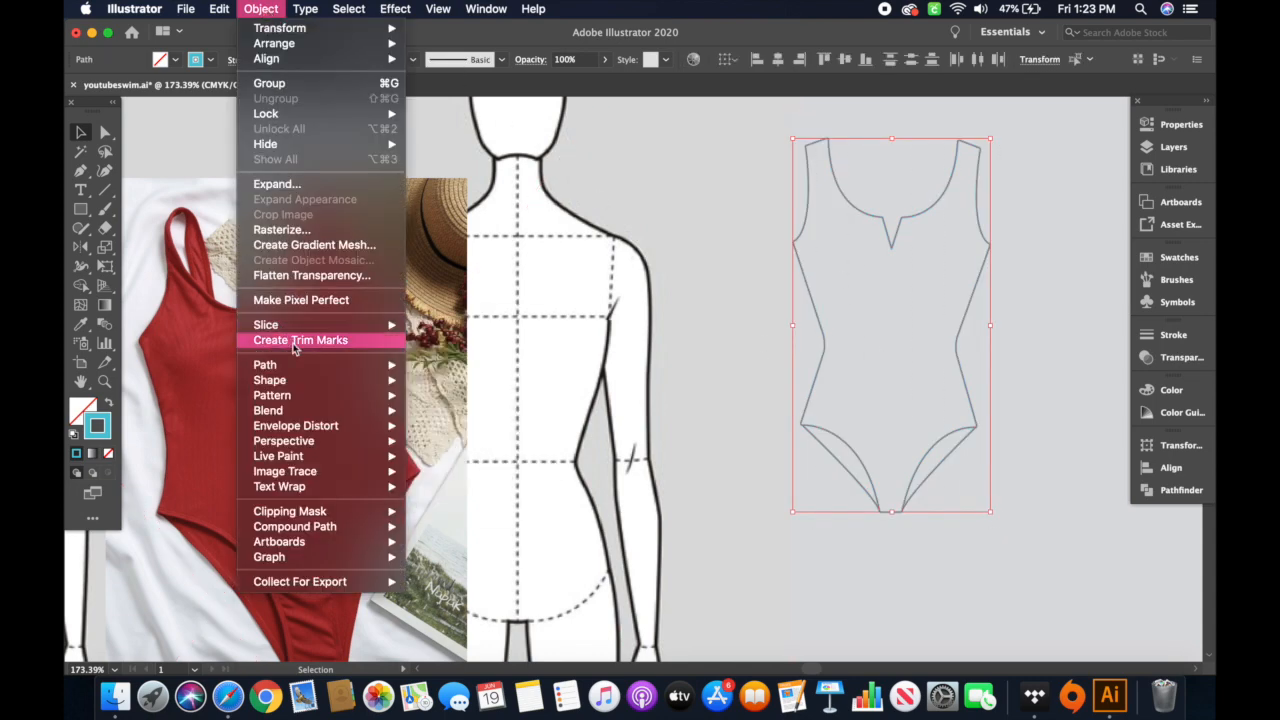
pyautogui.moveTo(320, 405)
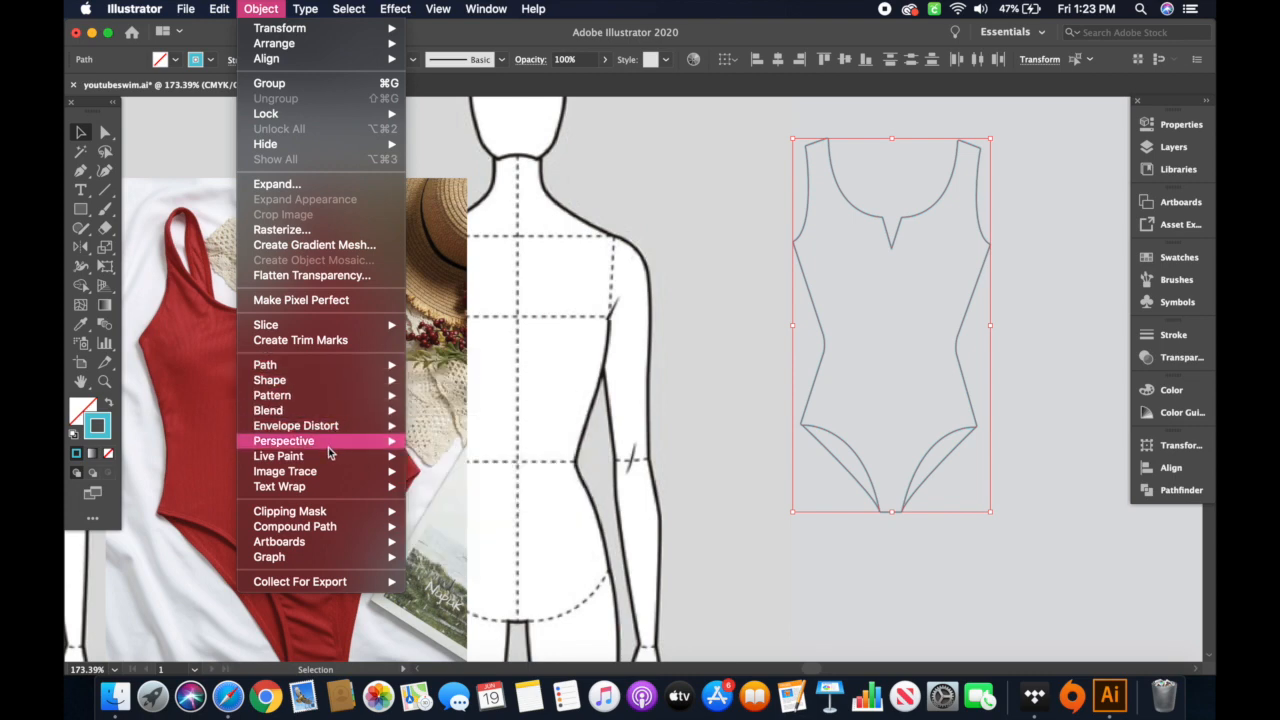
pyautogui.moveTo(326, 457)
pyautogui.click(437, 456)
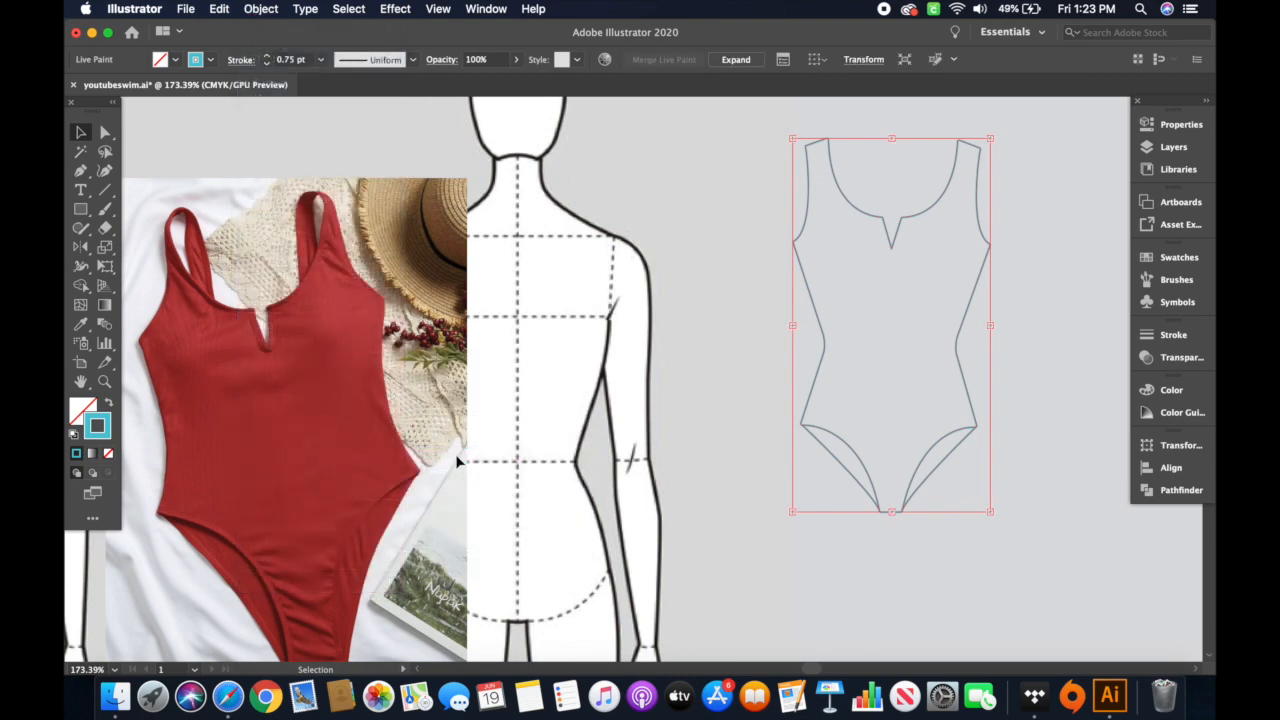
pyautogui.click(735, 346)
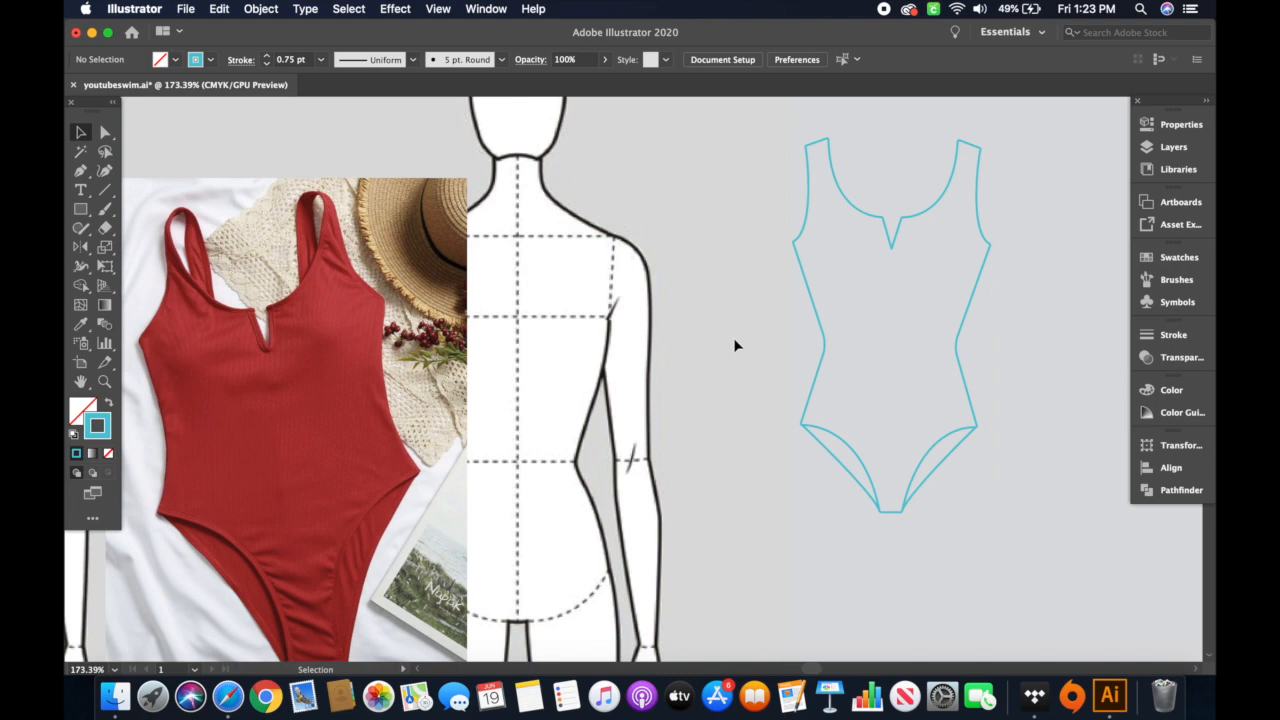
# - Recolor the Live Paint swimsuit's stroke with a dark gray swatch
pyautogui.click(808, 234)
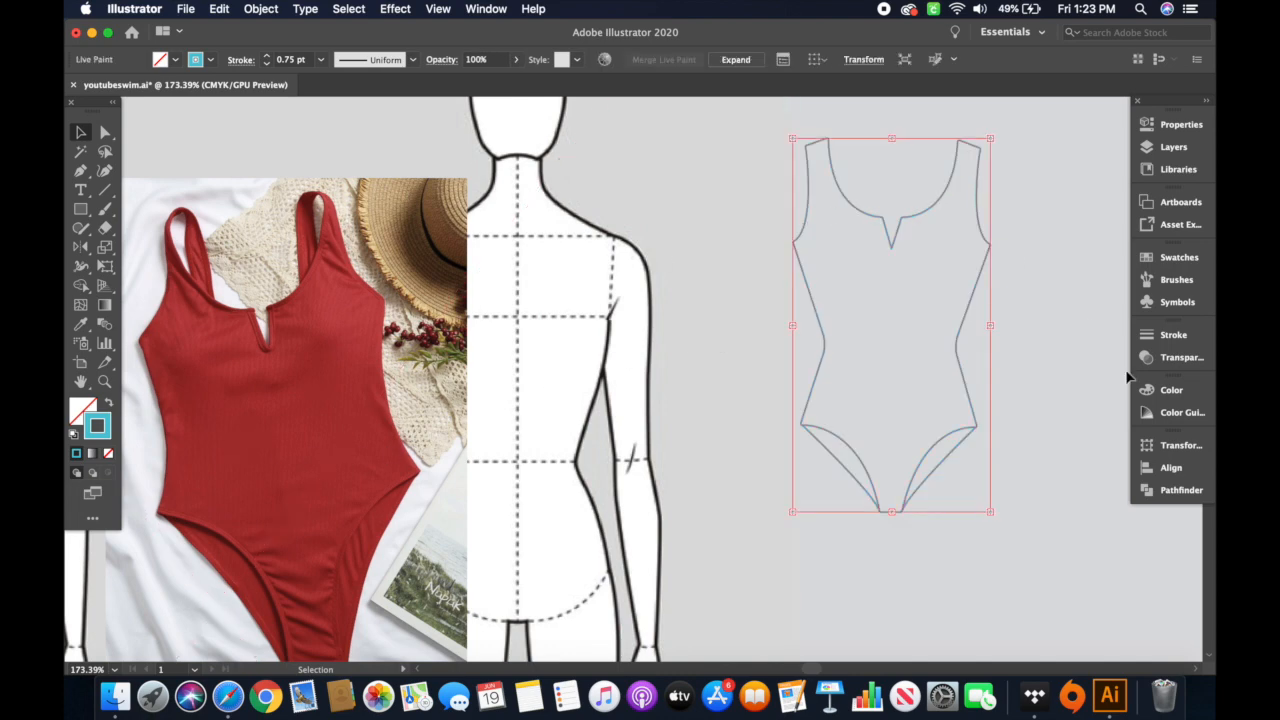
pyautogui.click(1148, 262)
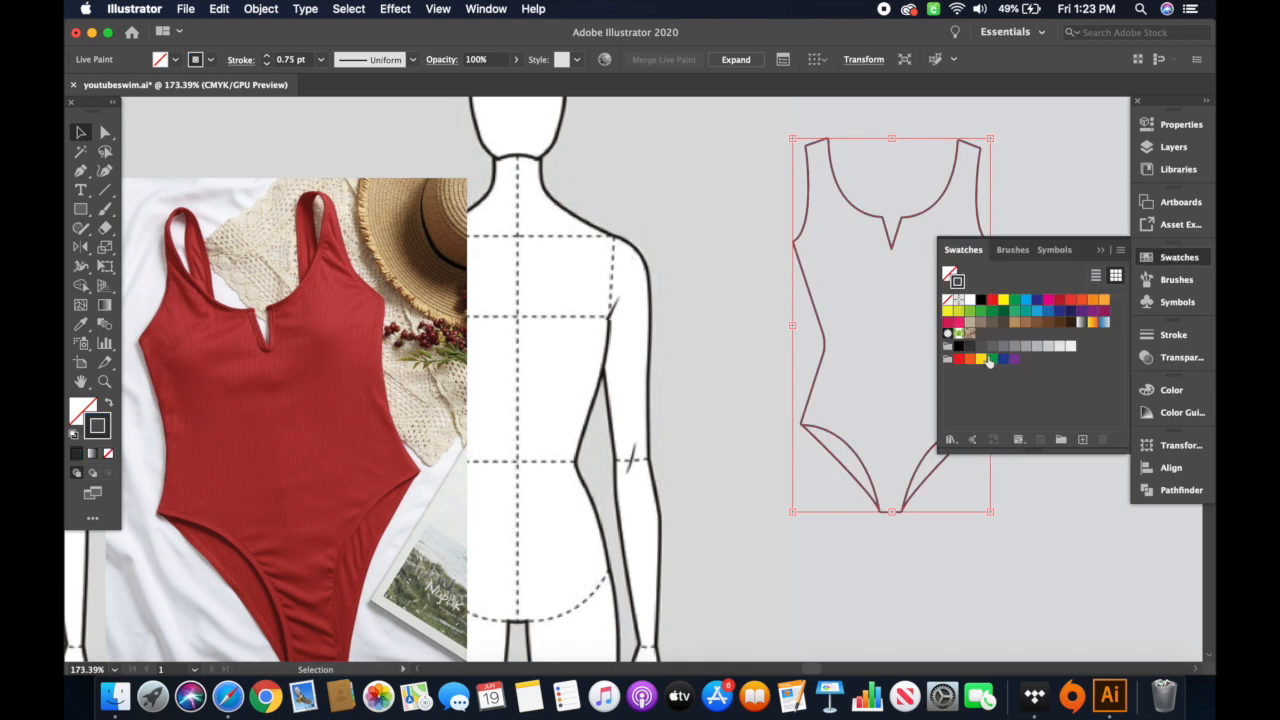
pyautogui.click(1068, 533)
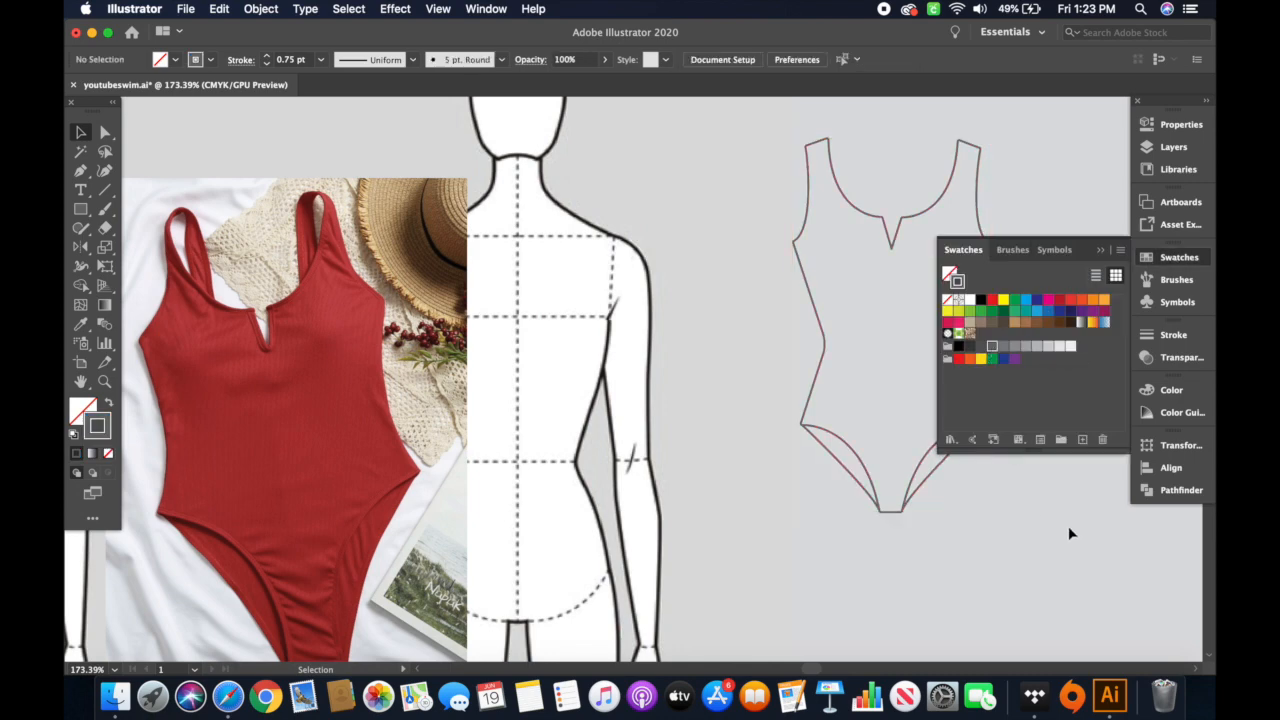
pyautogui.click(1100, 250)
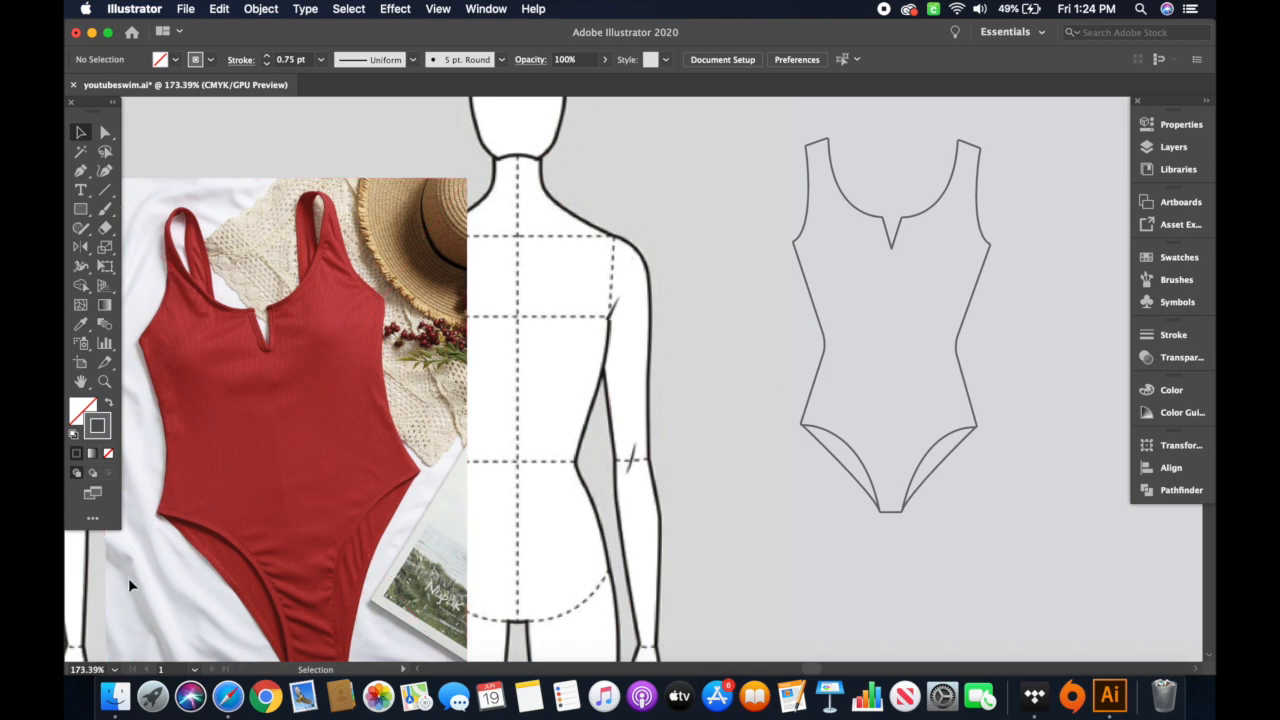
# - Examine the leg-opening edges in the red swimsuit photo and compare them with the drawn flat
pyautogui.scroll(6, 210, 525)
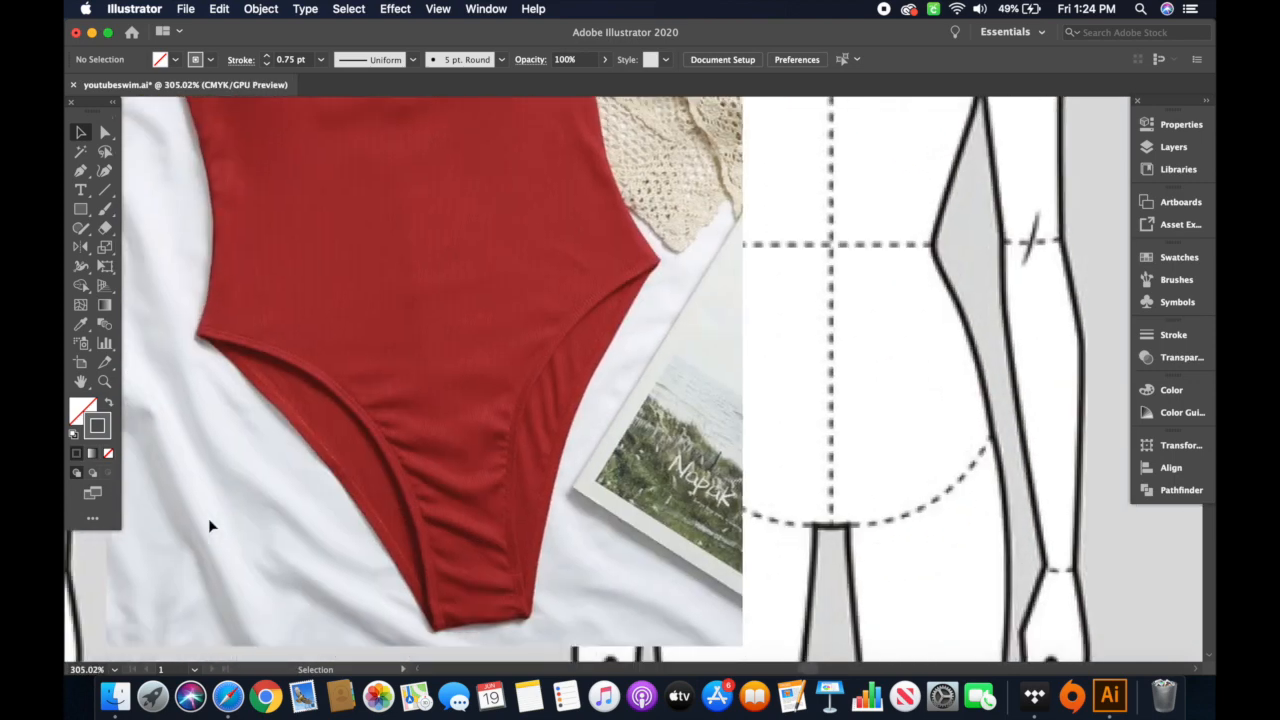
pyautogui.scroll(-3, 210, 525)
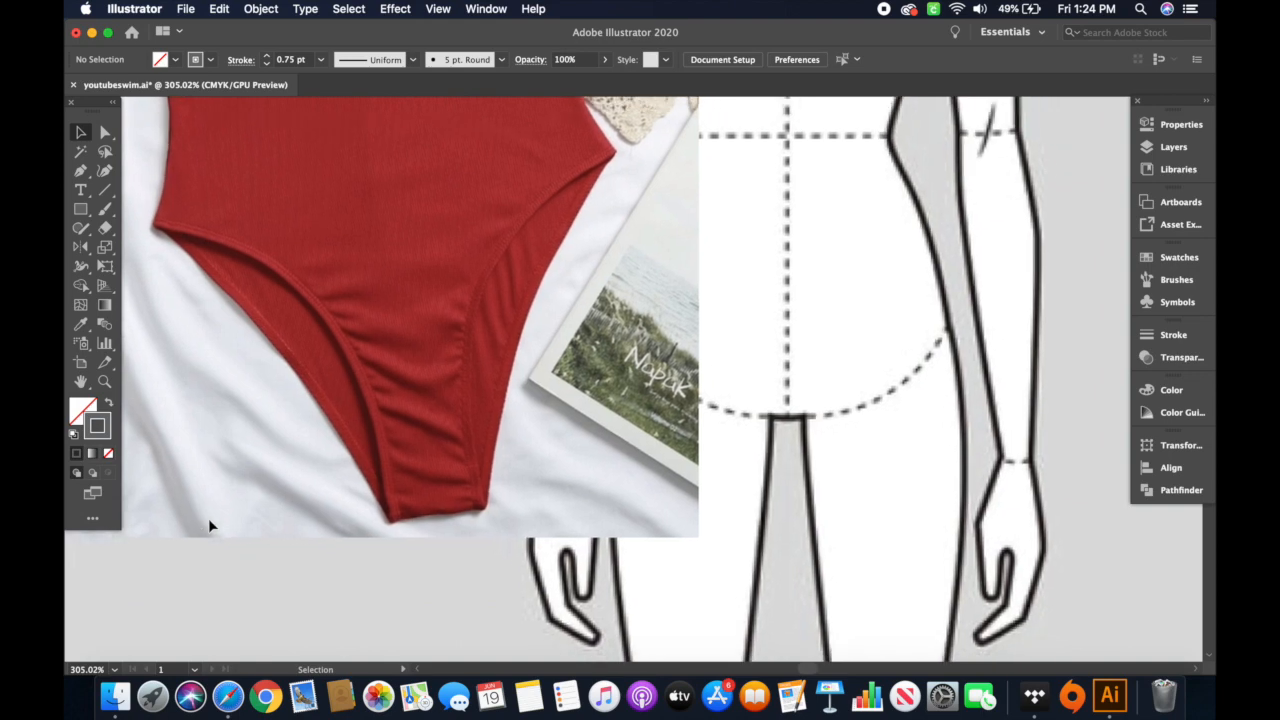
pyautogui.hscroll(-3, 210, 525)
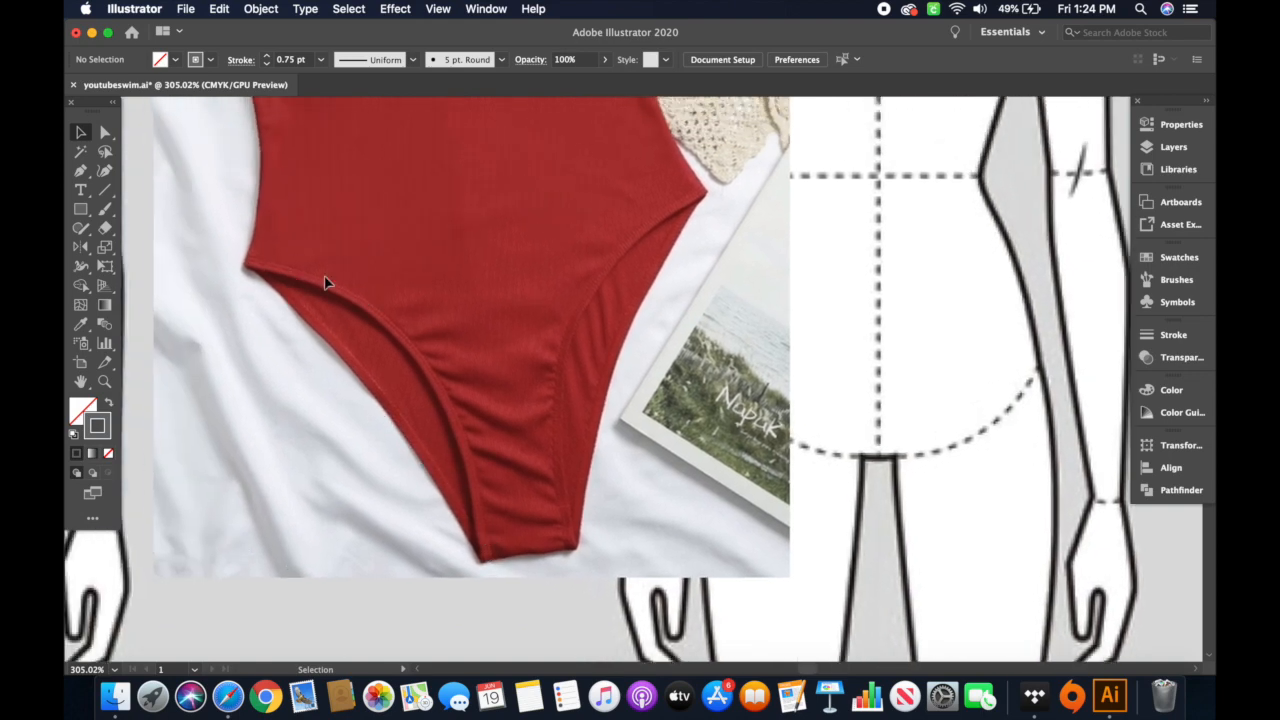
pyautogui.hscroll(2, 930, 351)
pyautogui.hscroll(10, 930, 351)
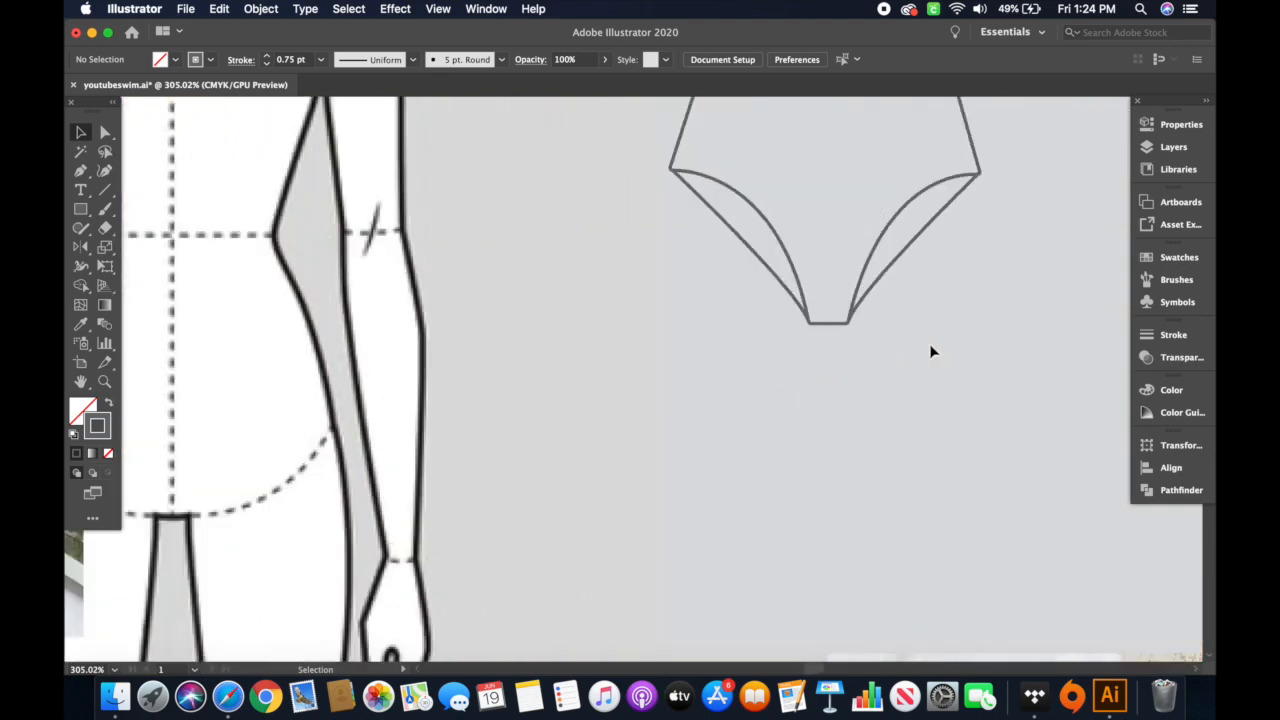
pyautogui.scroll(-3, 881, 361)
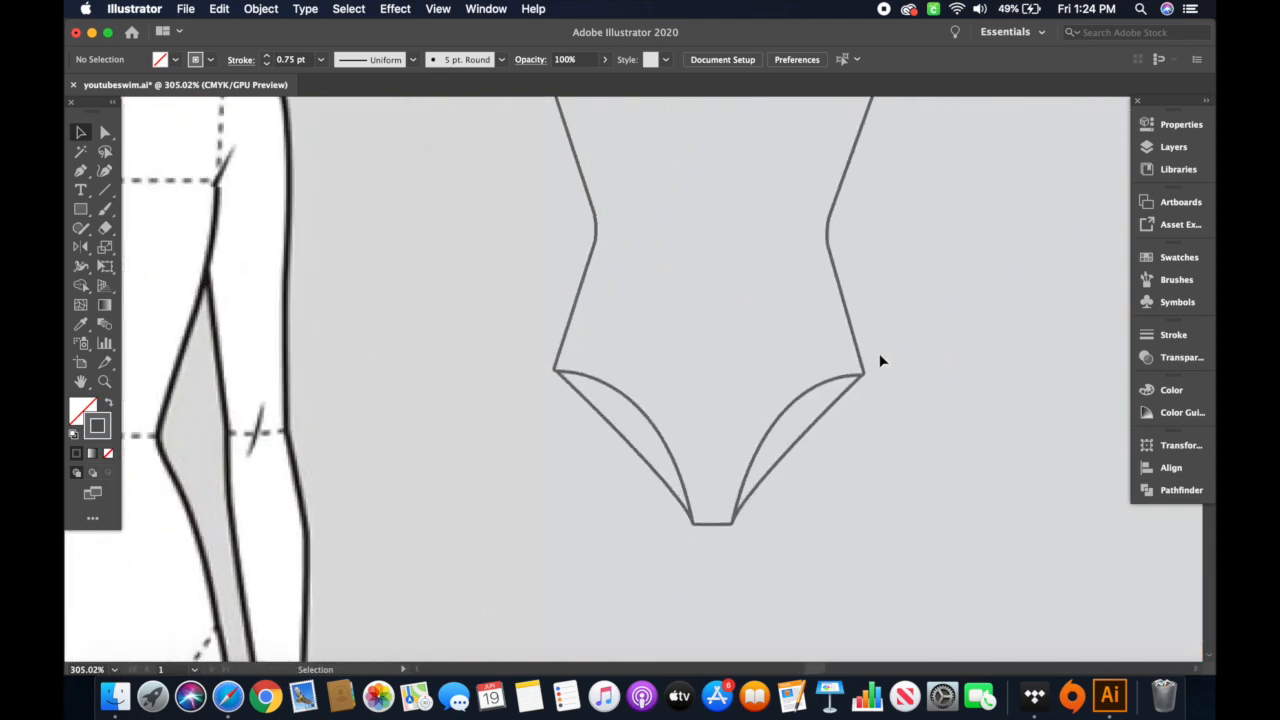
pyautogui.scroll(2, 741, 321)
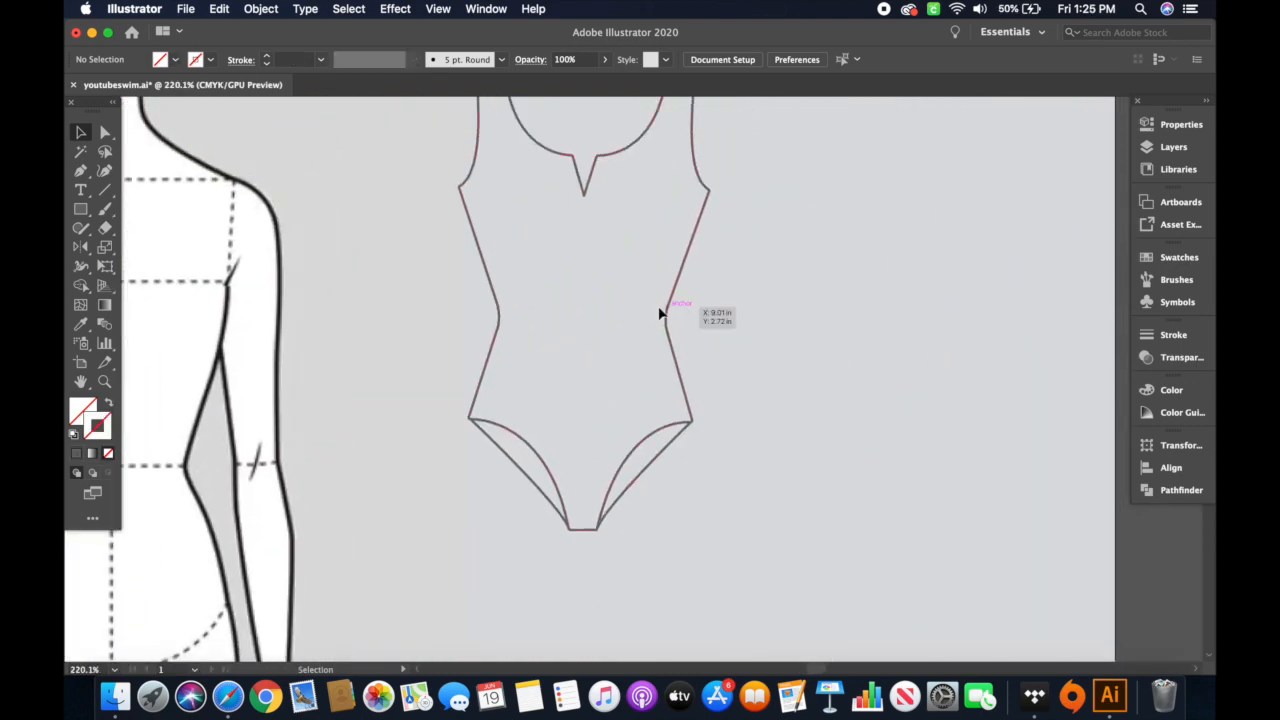
# - Place a duplicate of the Live Paint swimsuit beside the original, on its right, and deselect it
pyautogui.click(667, 320)
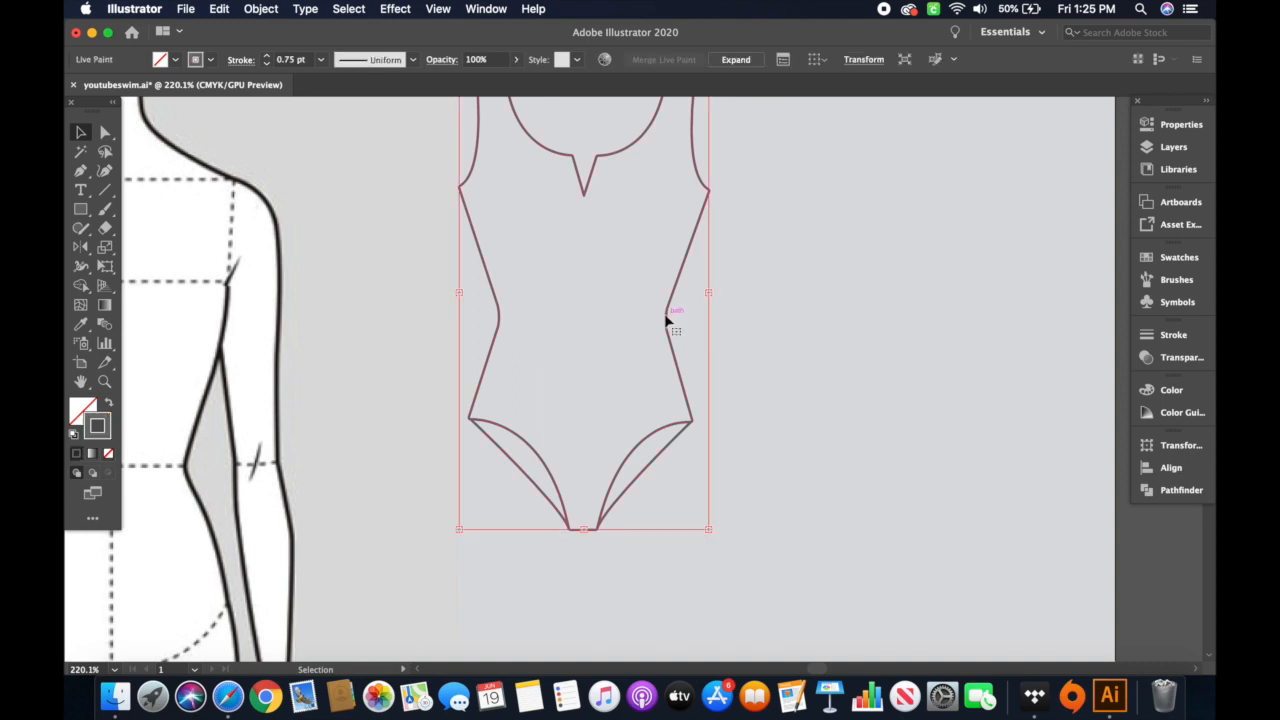
pyautogui.moveTo(667, 320); pyautogui.dragTo(955, 325)
pyautogui.click(1025, 296)
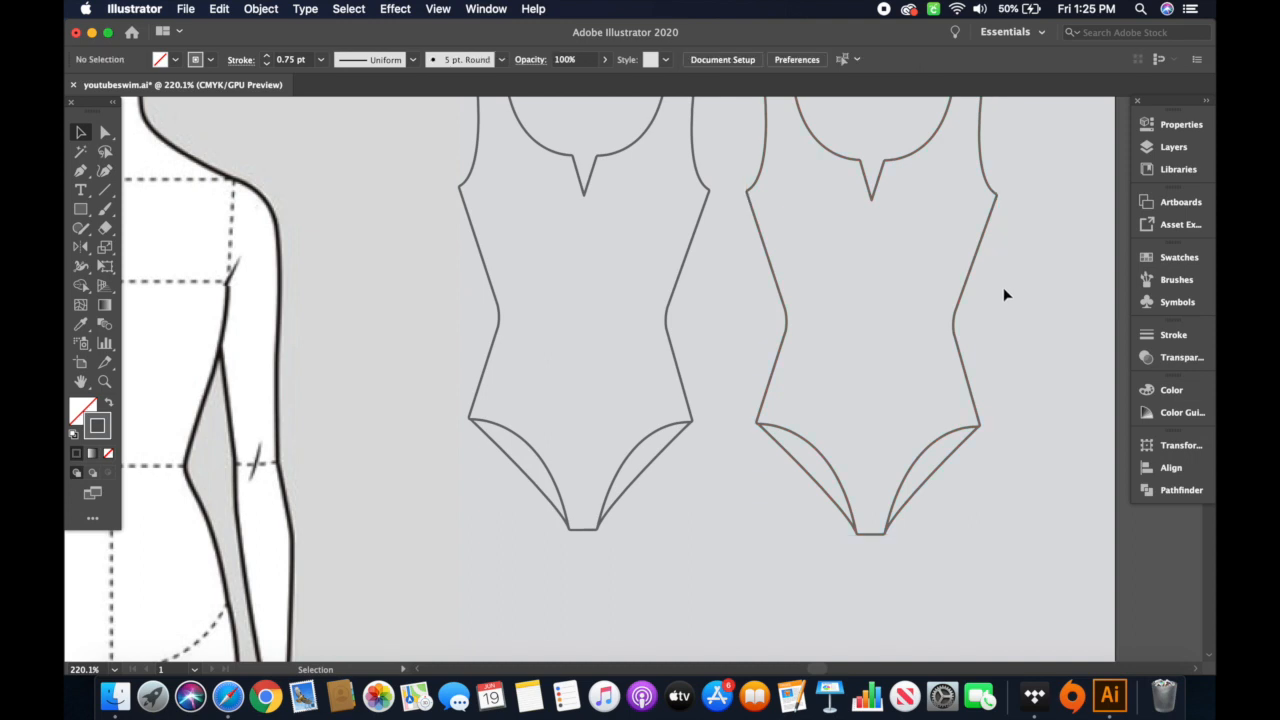
# - Release the duplicate swimsuit's Live Paint group back into ordinary paths and deselect it
pyautogui.click(985, 240)
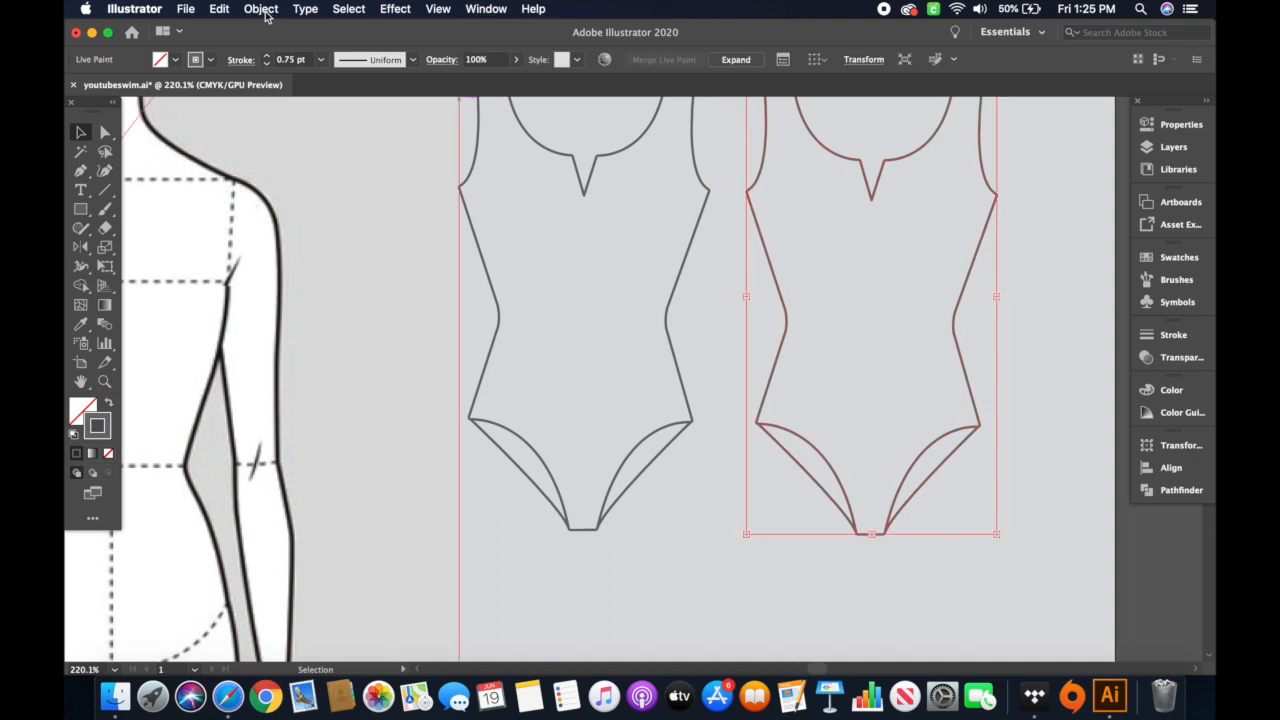
pyautogui.click(262, 10)
pyautogui.moveTo(299, 456)
pyautogui.click(457, 488)
pyautogui.click(699, 596)
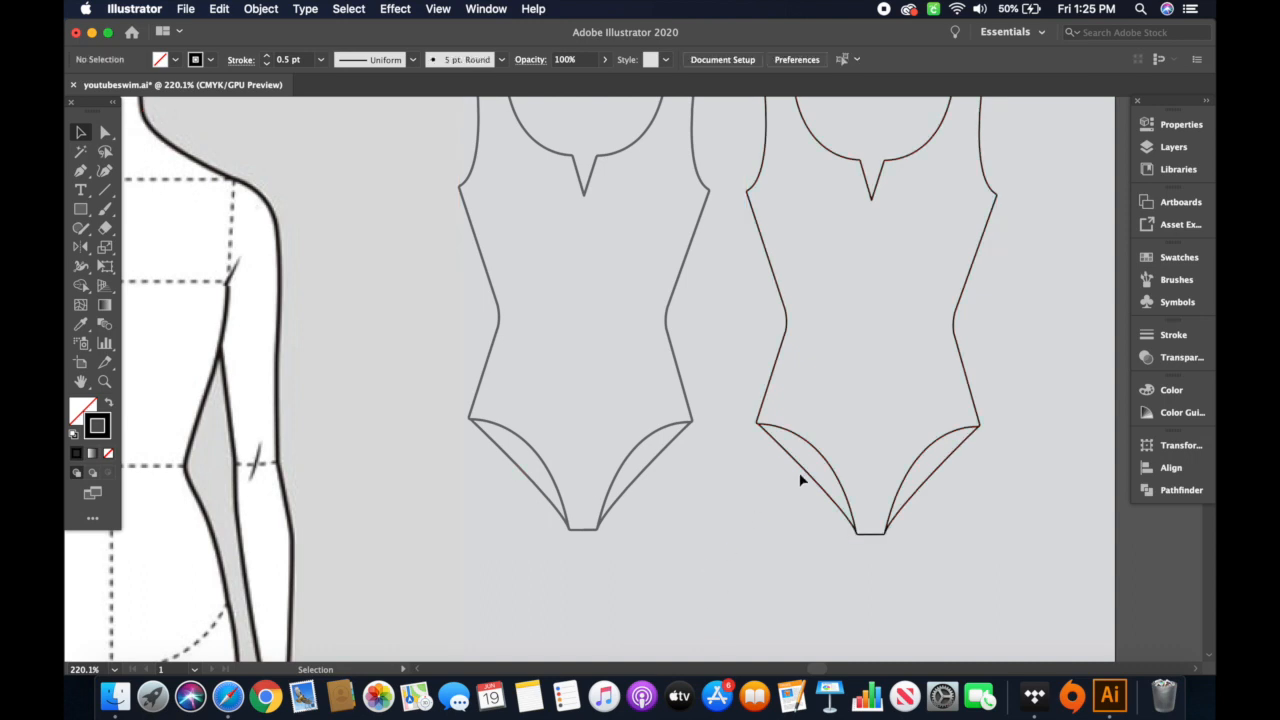
# - Move the duplicate swimsuit's two straight back leg-opening edges down until they are clear of the body, and deselect them
pyautogui.click(801, 467)
pyautogui.press('Delete')
pyautogui.press('super+z')
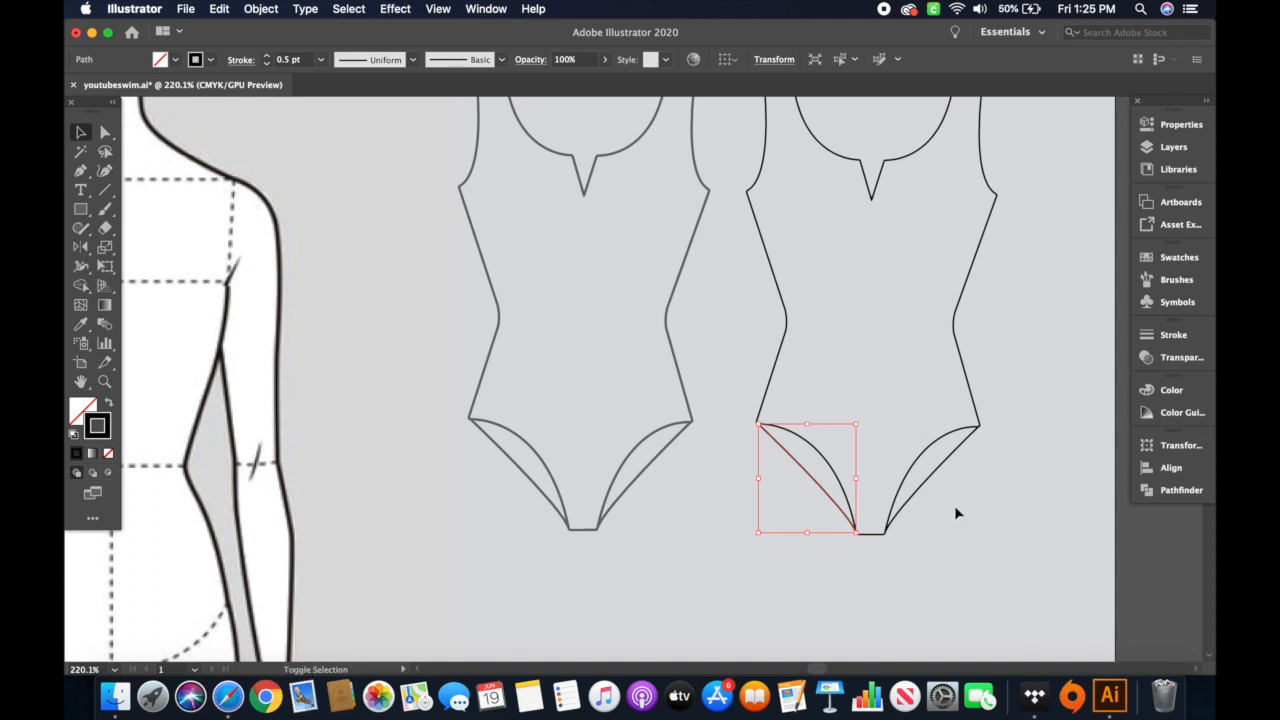
pyautogui.keyDown('shift'); pyautogui.click(928, 482); pyautogui.keyUp('shift')
pyautogui.hotkey('shift', 'Down')
pyautogui.hotkey('shift', 'Down')
pyautogui.hotkey('shift', 'Down')
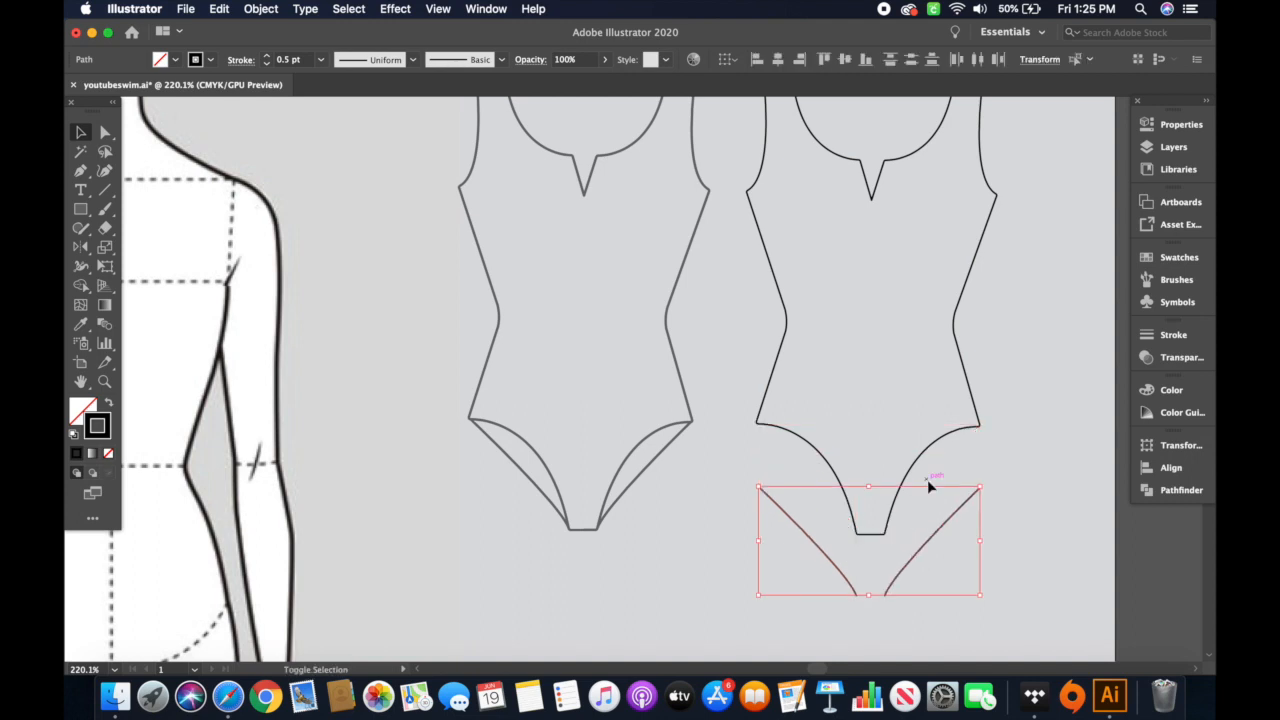
pyautogui.click(887, 438)
pyautogui.scroll(5, 853, 520)
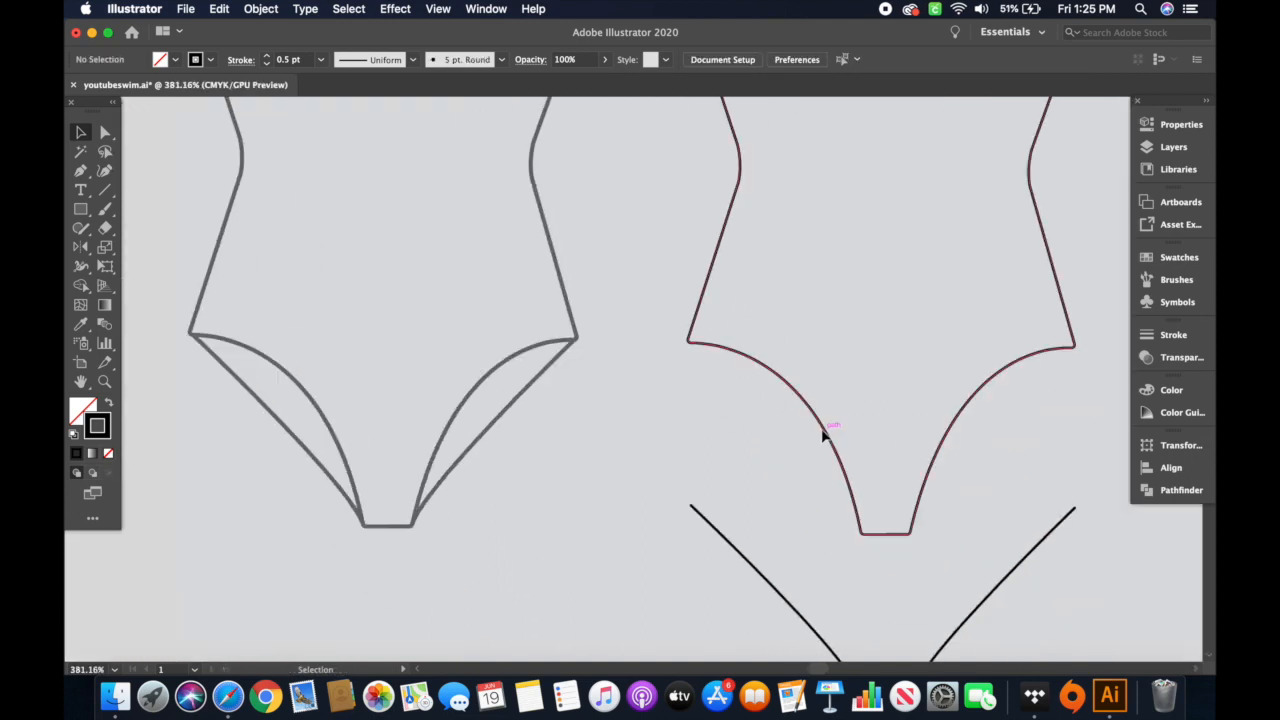
# - Paste a copy of the duplicate's front leg-opening curves and crotch edge below the body, and remove the attached side segments
pyautogui.scroll(-3, 825, 437)
pyautogui.scroll(2, 825, 437)
pyautogui.press('a')
pyautogui.click(597, 261)
pyautogui.hscroll(3, 640, 300)
pyautogui.scroll(2, 626, 251)
pyautogui.keyDown('shift'); pyautogui.click(728, 309); pyautogui.keyUp('shift')
pyautogui.moveTo(935, 170); pyautogui.dragTo(365, 390)
pyautogui.press('super+c')
pyautogui.press('super+v')
pyautogui.click(427, 265)
pyautogui.press('Delete')
pyautogui.click(845, 271)
pyautogui.press('Delete')
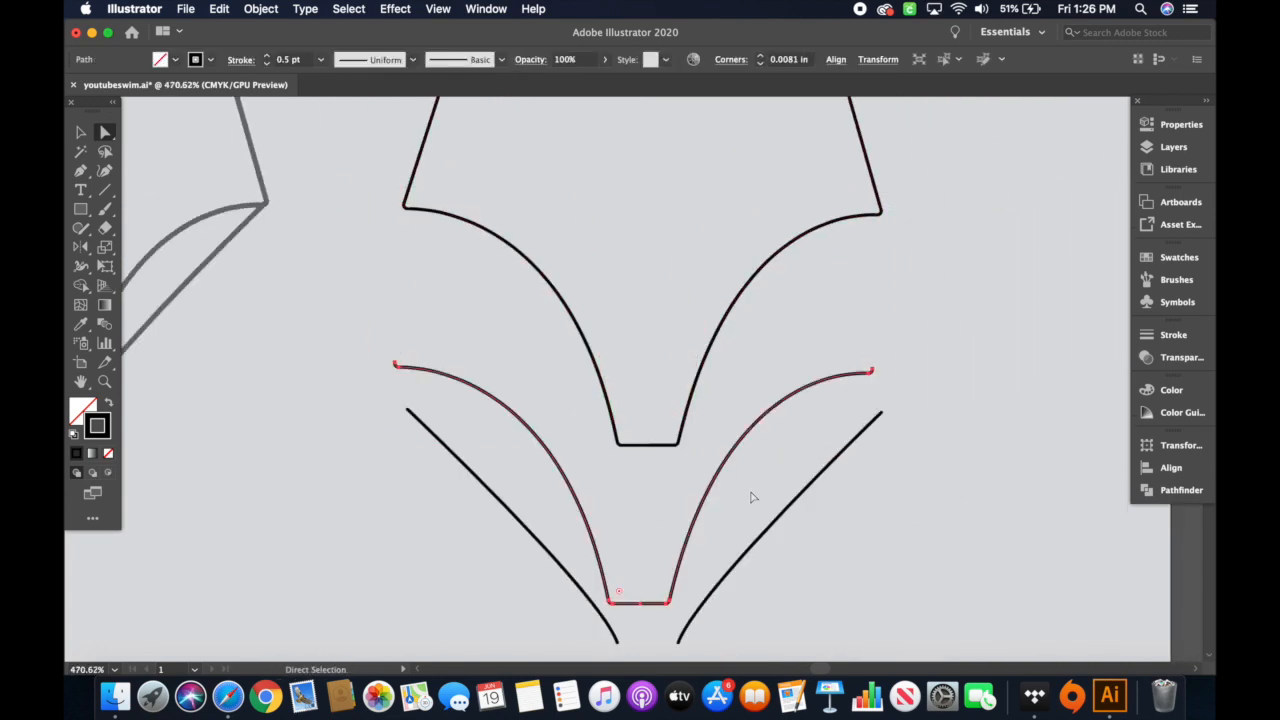
# - Delete the crotch segment and its rounded corners from the pasted copy to leave two separate leg curves
pyautogui.click(752, 493)
pyautogui.scroll(-3, 752, 493)
pyautogui.click(661, 498)
pyautogui.press('Delete')
pyautogui.scroll(3, 661, 498)
pyautogui.click(604, 498)
pyautogui.press('Delete')
pyautogui.click(714, 499)
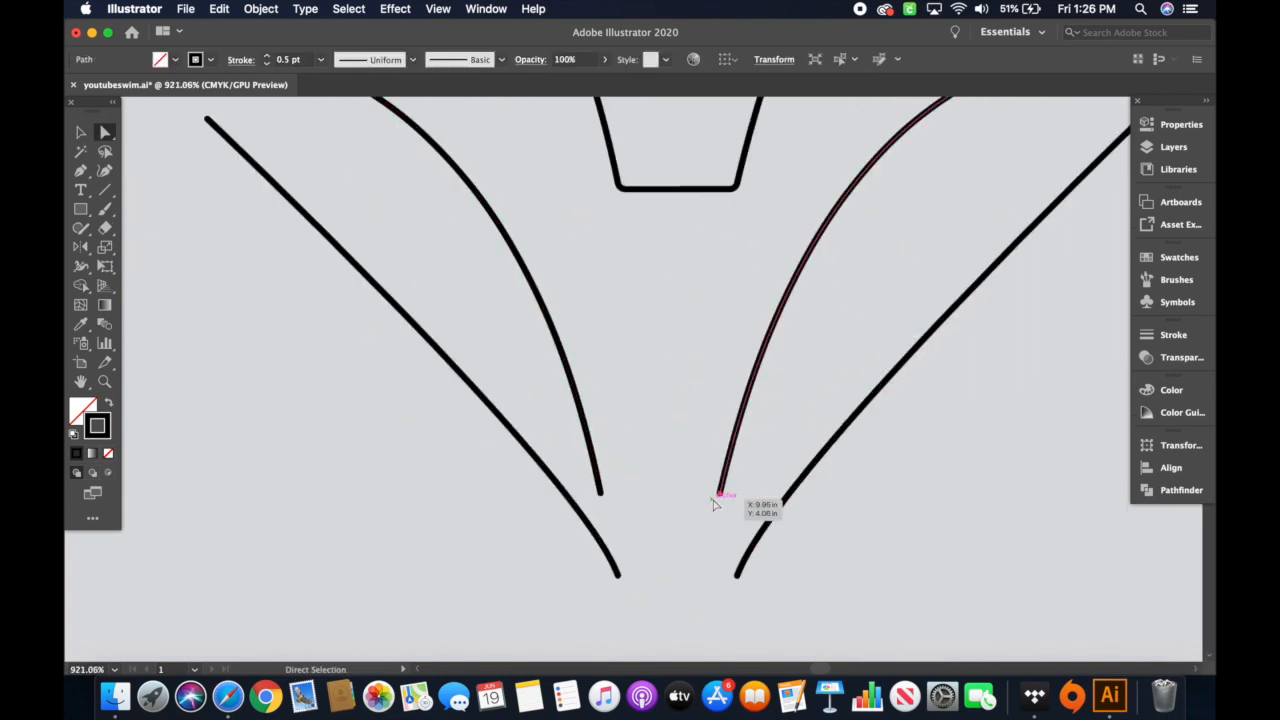
# - Remove the leftover corner stubs from the outer ends of both copied leg curves
pyautogui.scroll(3, 689, 397)
pyautogui.press('v')
pyautogui.press('a')
pyautogui.click(377, 262)
pyautogui.press('Delete')
pyautogui.click(986, 270)
pyautogui.press('Delete')
pyautogui.press('v')
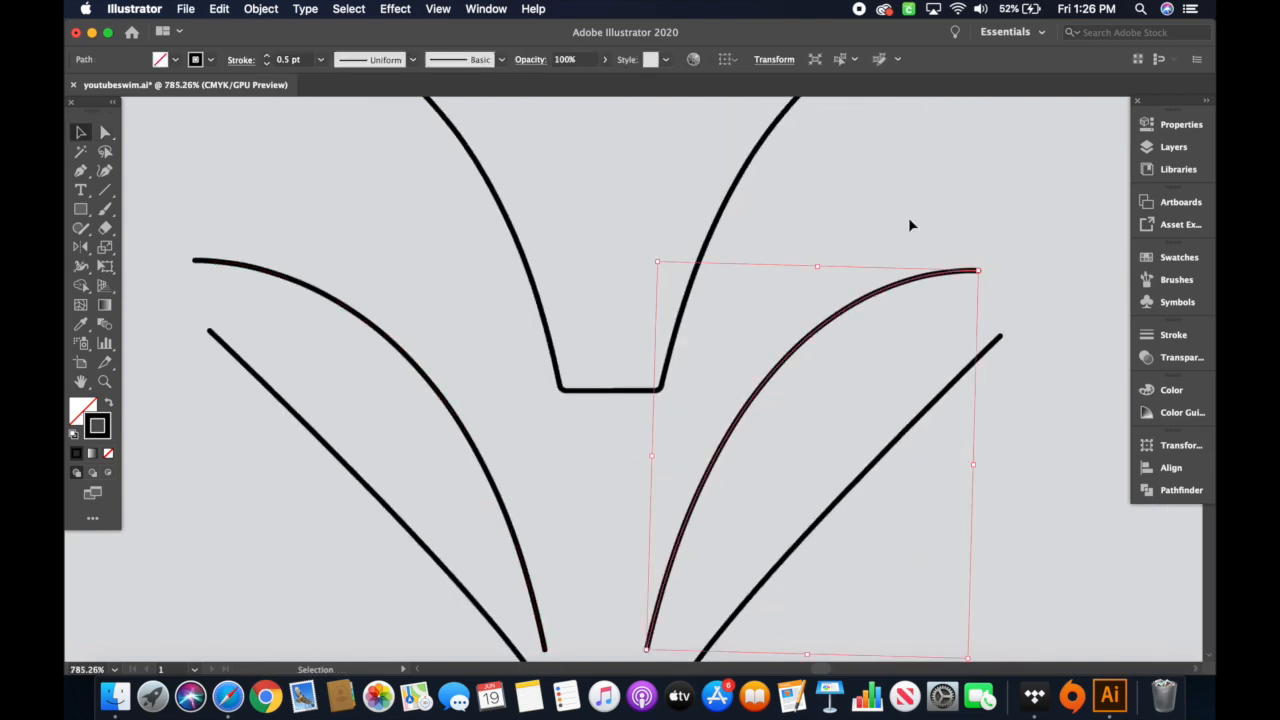
# - Move the two copied leg curves onto the original swimsuit, slightly inside its front leg openings
pyautogui.click(813, 247)
pyautogui.scroll(-5, 813, 247)
pyautogui.click(773, 335)
pyautogui.keyDown('shift'); pyautogui.click(662, 335); pyautogui.keyUp('shift')
pyautogui.moveTo(771, 335); pyautogui.dragTo(327, 375)
pyautogui.click(497, 411)
pyautogui.hscroll(-3, 497, 411)
pyautogui.scroll(3, 497, 411)
pyautogui.moveTo(326, 464); pyautogui.dragTo(530, 442)
pyautogui.moveTo(517, 447); pyautogui.dragTo(517, 45)
pyautogui.scroll(2, 611, 340)
pyautogui.scroll(3, 611, 340)
pyautogui.hscroll(-3, 611, 340)
pyautogui.moveTo(826, 218); pyautogui.dragTo(848, 222)
# - Adjust the left leg curve's end anchors to meet the crotch edge and the side seam
pyautogui.click(371, 329)
pyautogui.click(451, 514)
pyautogui.press('a')
pyautogui.moveTo(465, 550); pyautogui.dragTo(476, 572)
pyautogui.moveTo(172, 227); pyautogui.dragTo(180, 226)
pyautogui.click(434, 266)
# - Position the right leg curve parallel to its leg opening, with its ends on the crotch edge and side seam
pyautogui.press('v')
pyautogui.moveTo(666, 294); pyautogui.dragTo(740, 262)
pyautogui.press('a')
pyautogui.moveTo(540, 549); pyautogui.dragTo(537, 572)
pyautogui.moveTo(818, 231); pyautogui.dragTo(830, 238)
pyautogui.click(555, 261)
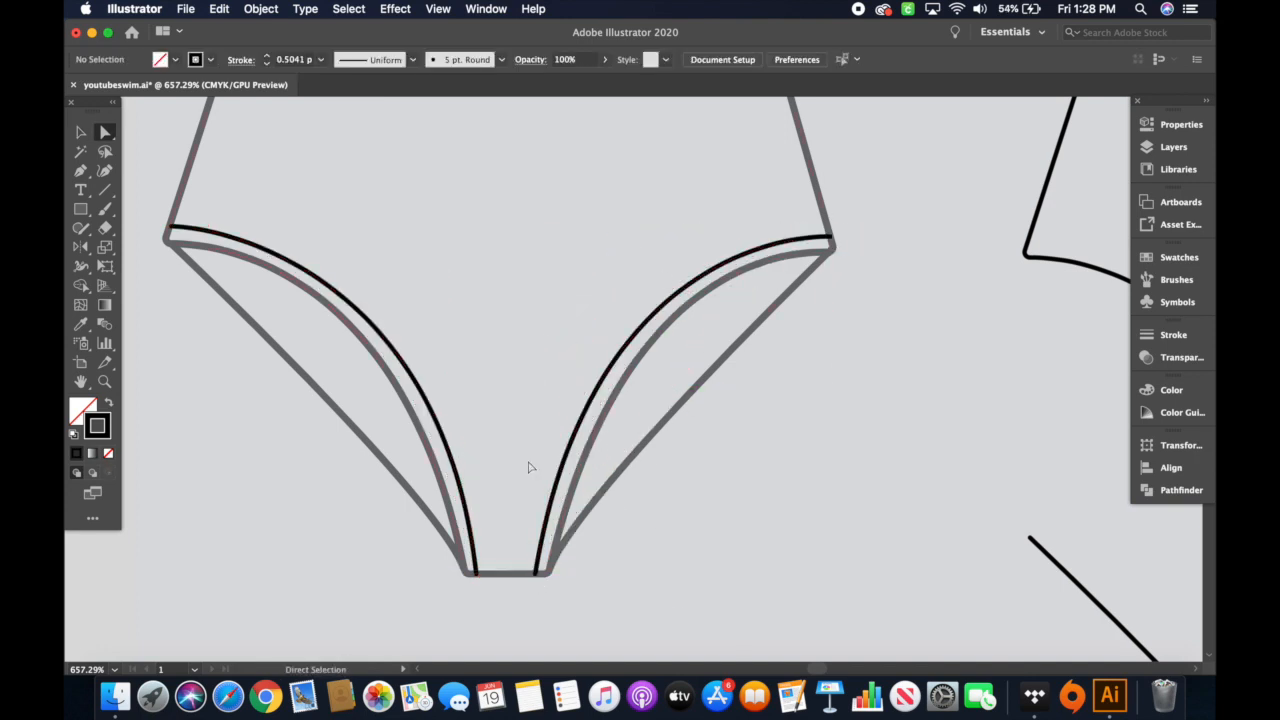
# - Restyle the strokes of the two offset front leg-opening curves in gray to match the swimsuit outline
pyautogui.press('v')
pyautogui.click(460, 465)
pyautogui.keyDown('shift'); pyautogui.click(643, 329); pyautogui.keyUp('shift')
pyautogui.click(1173, 334)
pyautogui.click(524, 273)
pyautogui.scroll(-5, 824, 365)
pyautogui.scroll(6, 1034, 340)
pyautogui.click(1170, 257)
pyautogui.click(1108, 252)
# - Isolate the Live Paint group and adjust the end anchors of the inner back leg-opening lines to meet the front leg edges
pyautogui.scroll(-4, 545, 460)
pyautogui.scroll(2, 397, 328)
pyautogui.doubleClick(397, 328)
pyautogui.press('a')
pyautogui.scroll(3, 198, 321)
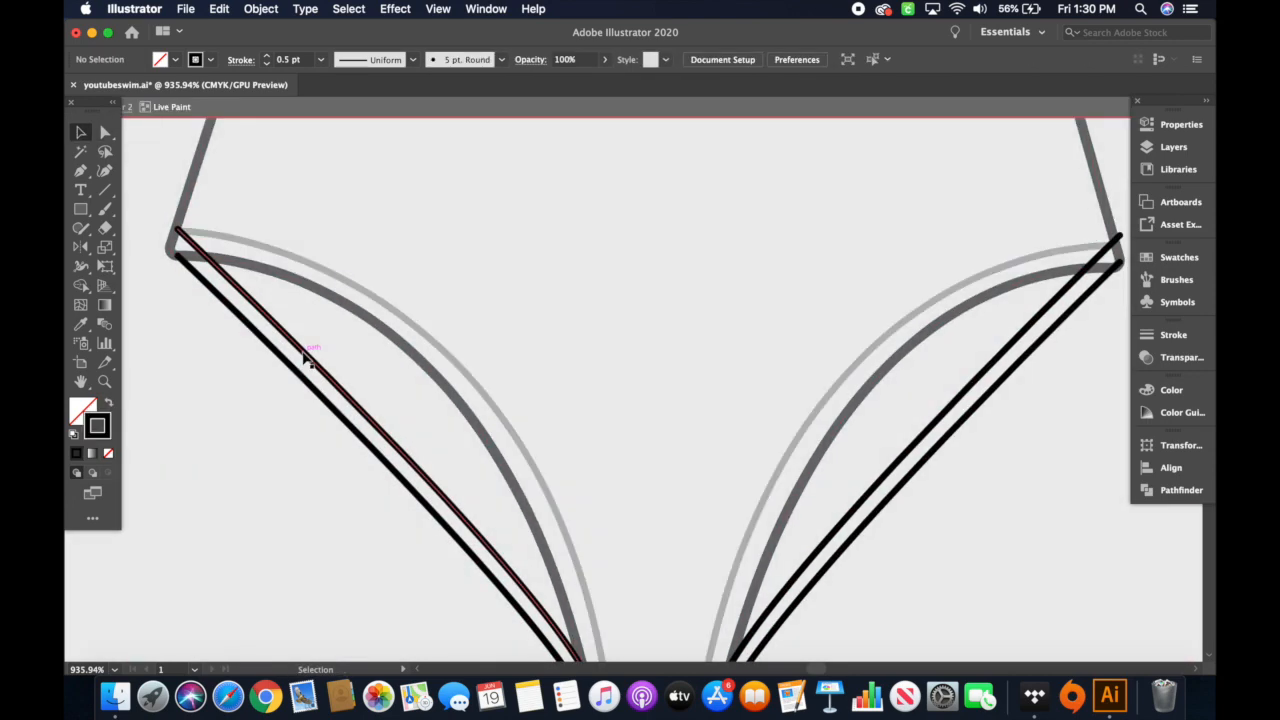
pyautogui.click(257, 271)
pyautogui.scroll(-3, 595, 500)
pyautogui.moveTo(597, 500); pyautogui.dragTo(614, 571)
pyautogui.click(714, 486)
pyautogui.scroll(5, 885, 425)
pyautogui.click(885, 425)
pyautogui.scroll(1, 885, 425)
pyautogui.hscroll(1, 885, 425)
pyautogui.moveTo(980, 298); pyautogui.dragTo(947, 328)
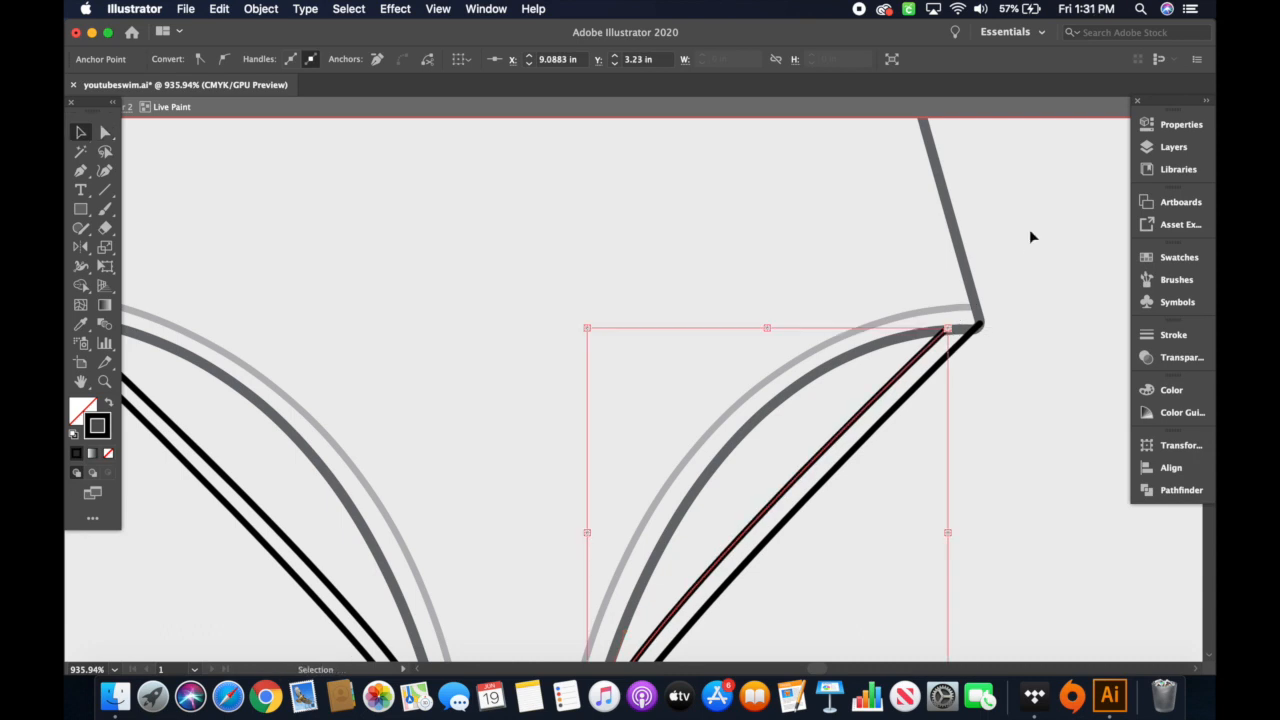
# - Leave isolation mode and recolor the black back leg-opening lines with the dark gray swatch
pyautogui.click(1030, 232)
pyautogui.scroll(-5, 1030, 232)
pyautogui.doubleClick(1008, 408)
pyautogui.click(641, 371)
pyautogui.click(1175, 258)
pyautogui.click(992, 346)
pyautogui.click(592, 498)
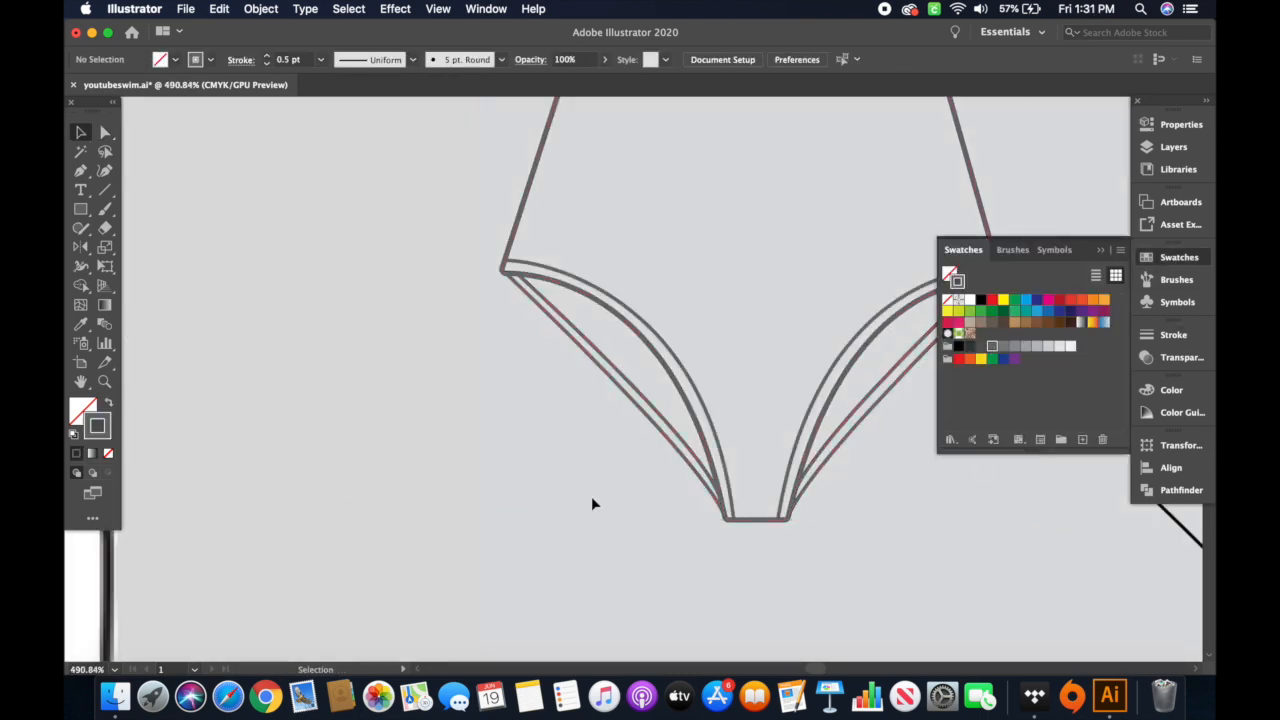
# - Set the stroke weight of the two outer back leg-opening edges to 0.75 pt
pyautogui.scroll(2, 592, 500)
pyautogui.hscroll(2, 592, 500)
pyautogui.doubleClick(502, 439)
pyautogui.click(502, 439)
pyautogui.keyDown('shift'); pyautogui.click(835, 426); pyautogui.keyUp('shift')
pyautogui.press('v')
pyautogui.doubleClick(340, 300)
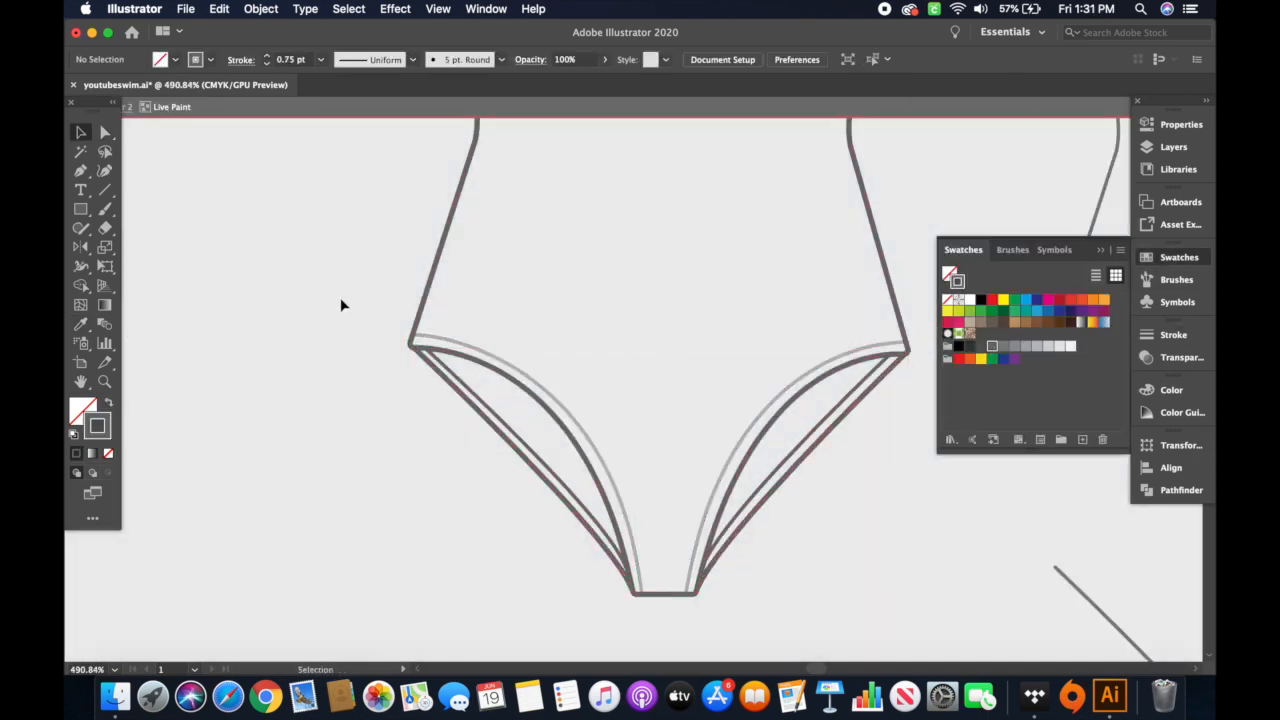
# - Examine the double leg-opening lines at close range for correct spacing and clean ends
pyautogui.scroll(10, 886, 372)
pyautogui.press('a')
pyautogui.click(612, 303)
pyautogui.click(643, 272)
pyautogui.click(697, 405)
pyautogui.scroll(-10, 697, 405)
pyautogui.hscroll(-8, 697, 405)
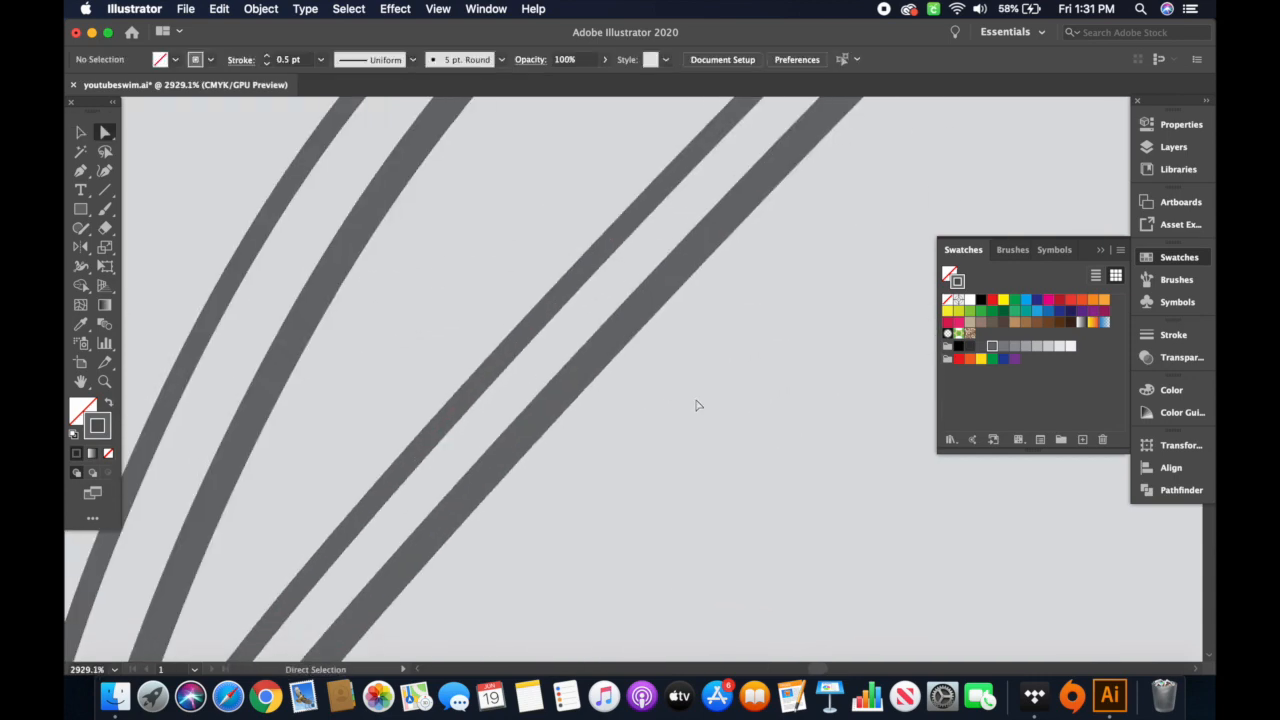
pyautogui.click(331, 466)
pyautogui.scroll(10, 318, 371)
pyautogui.hscroll(-6, 318, 371)
pyautogui.scroll(-10, 308, 375)
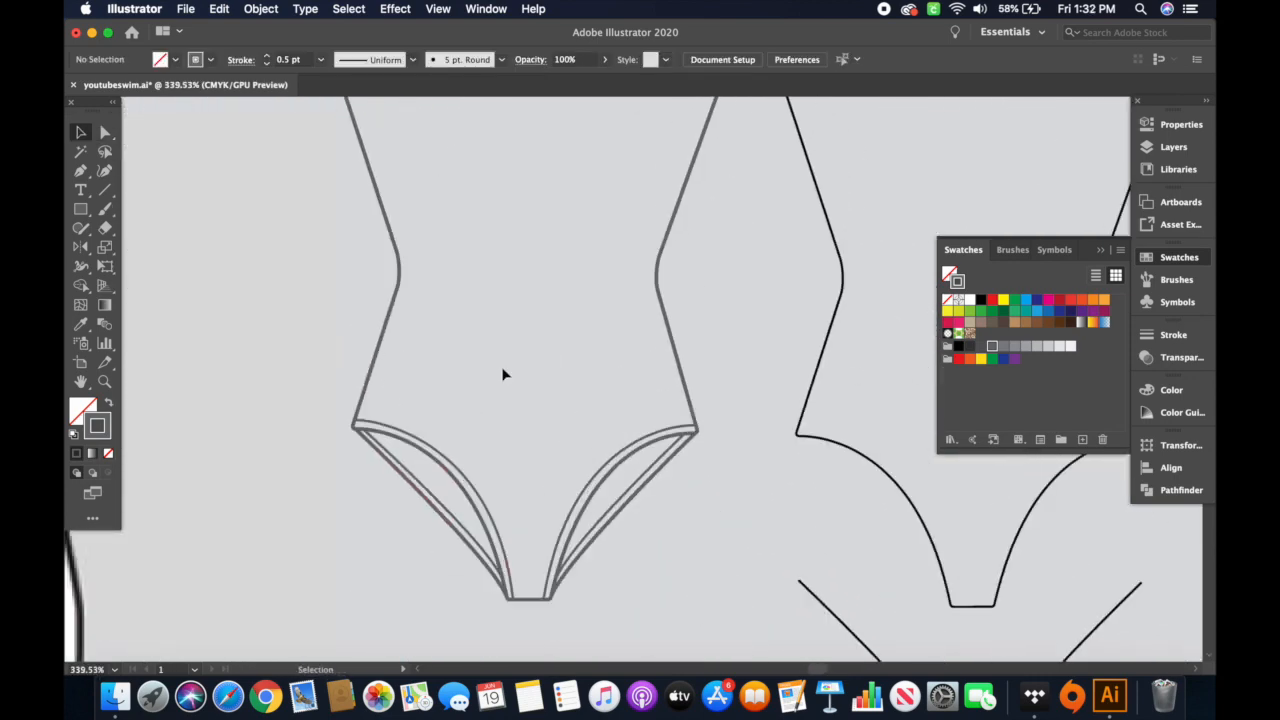
# - Copy the swimsuit's neckline and strap tops, paste them in front, and nudge the copy down below the original
pyautogui.scroll(10, 503, 371)
pyautogui.moveTo(322, 170); pyautogui.dragTo(703, 519)
pyautogui.press('super+space')
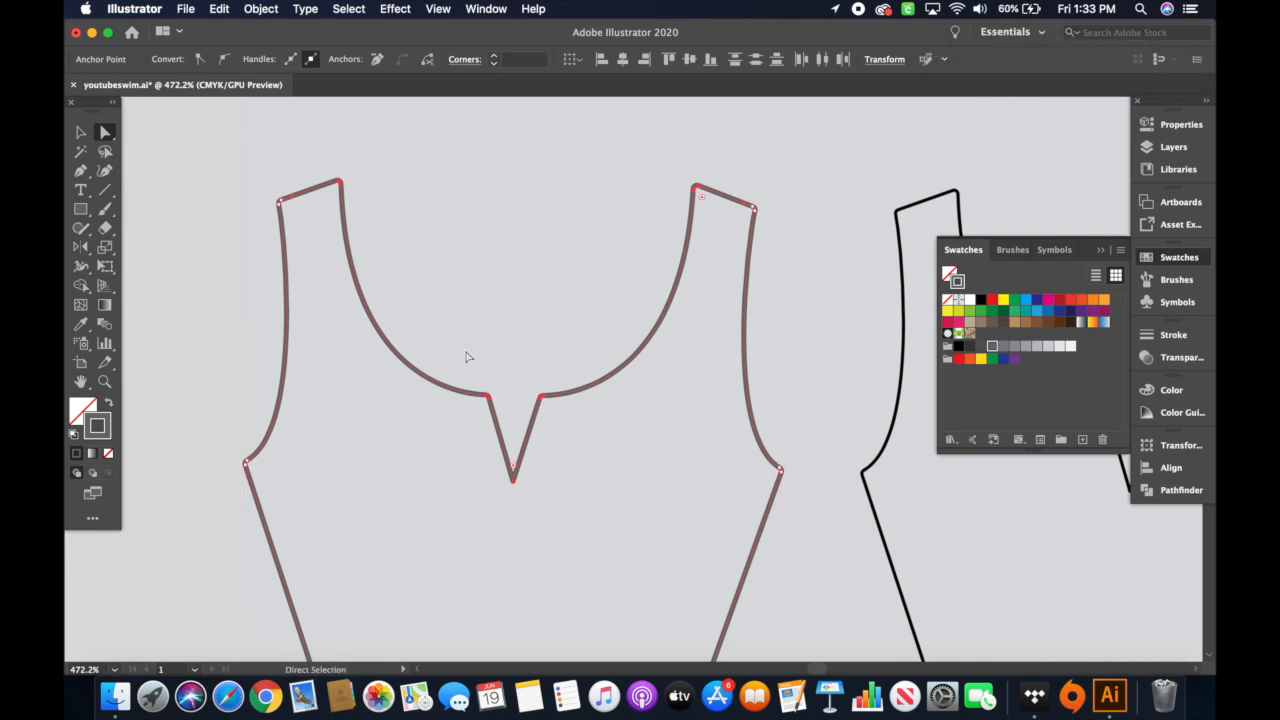
pyautogui.press('super+f')
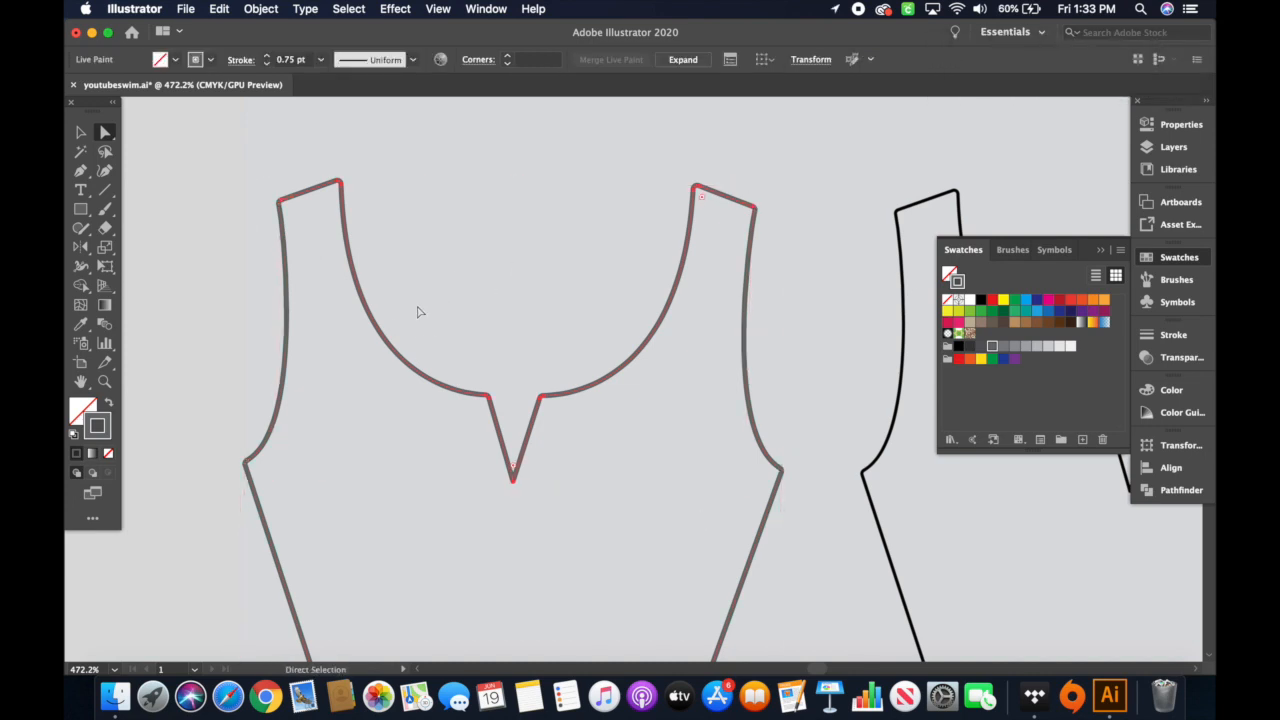
pyautogui.press('v')
pyautogui.press('Down')
pyautogui.press('Down')
pyautogui.press('Down')
pyautogui.press('Down')
pyautogui.press('Down')
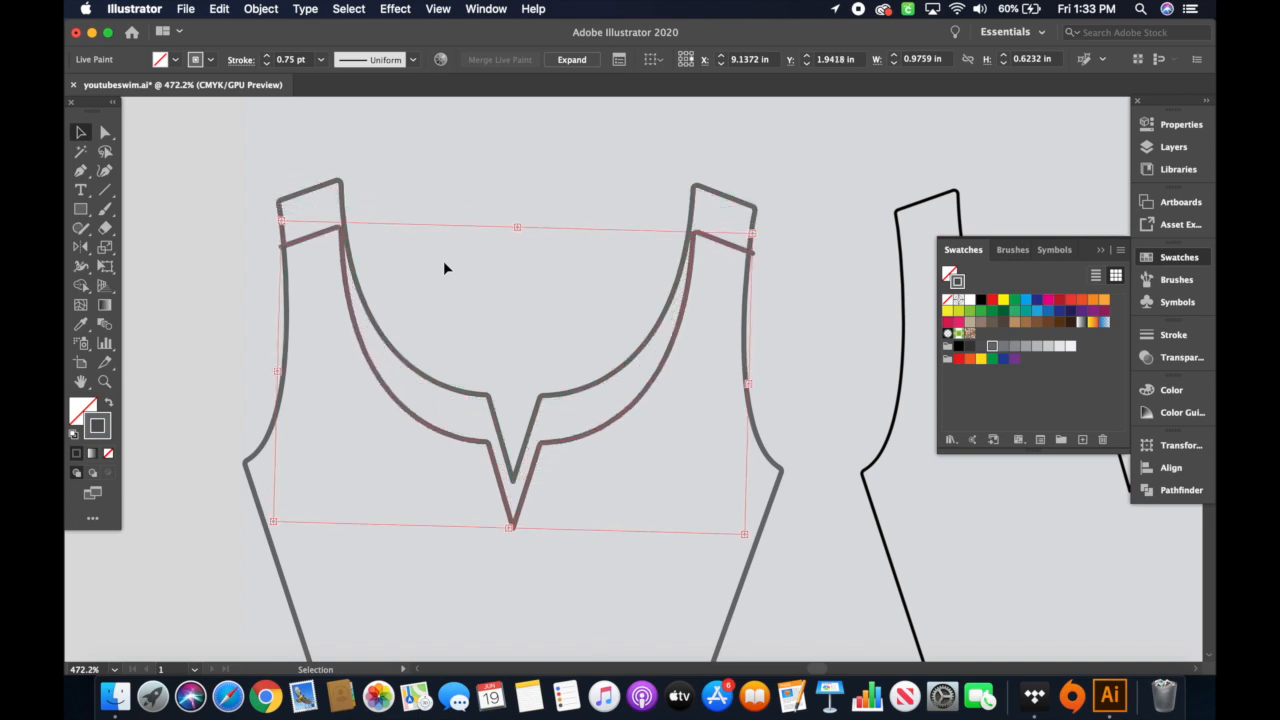
# - Trim the neckline copy to the left curve and the left side of the V notch by deleting all other segments
pyautogui.press('a')
pyautogui.click(754, 255)
pyautogui.press('Delete')
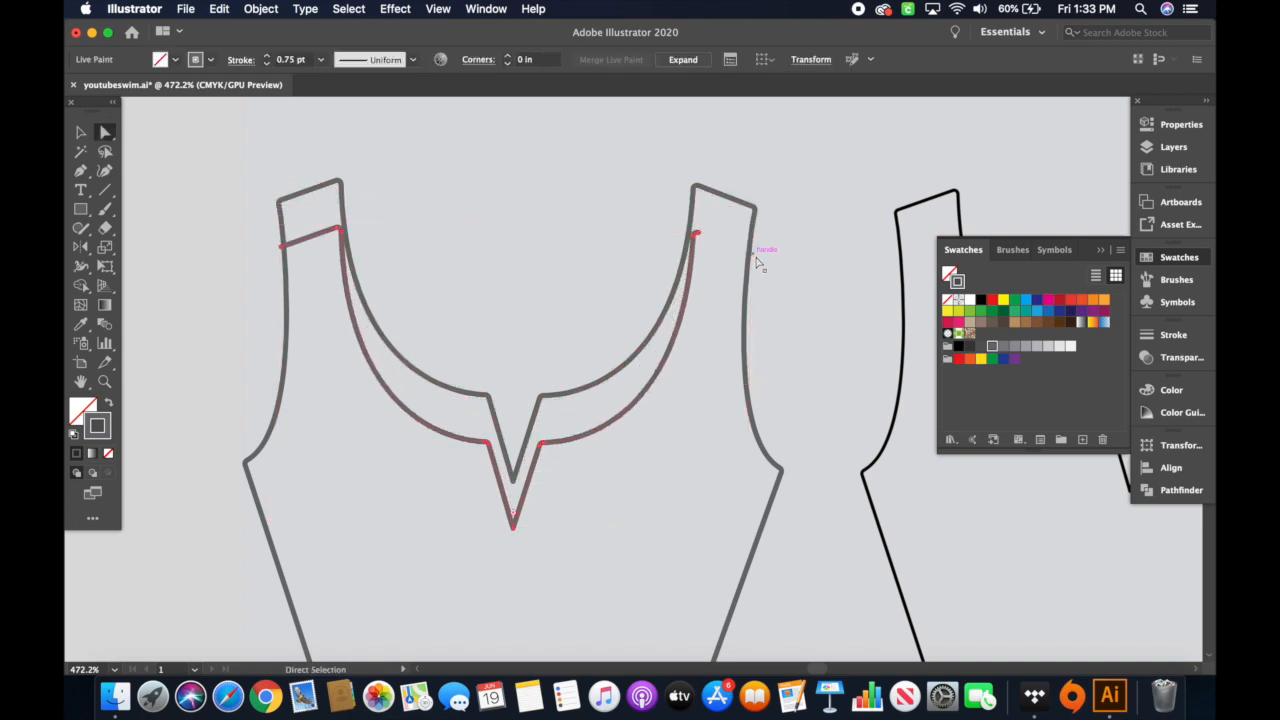
pyautogui.click(698, 235)
pyautogui.press('Delete')
pyautogui.click(696, 237)
pyautogui.press('Delete')
pyautogui.click(543, 443)
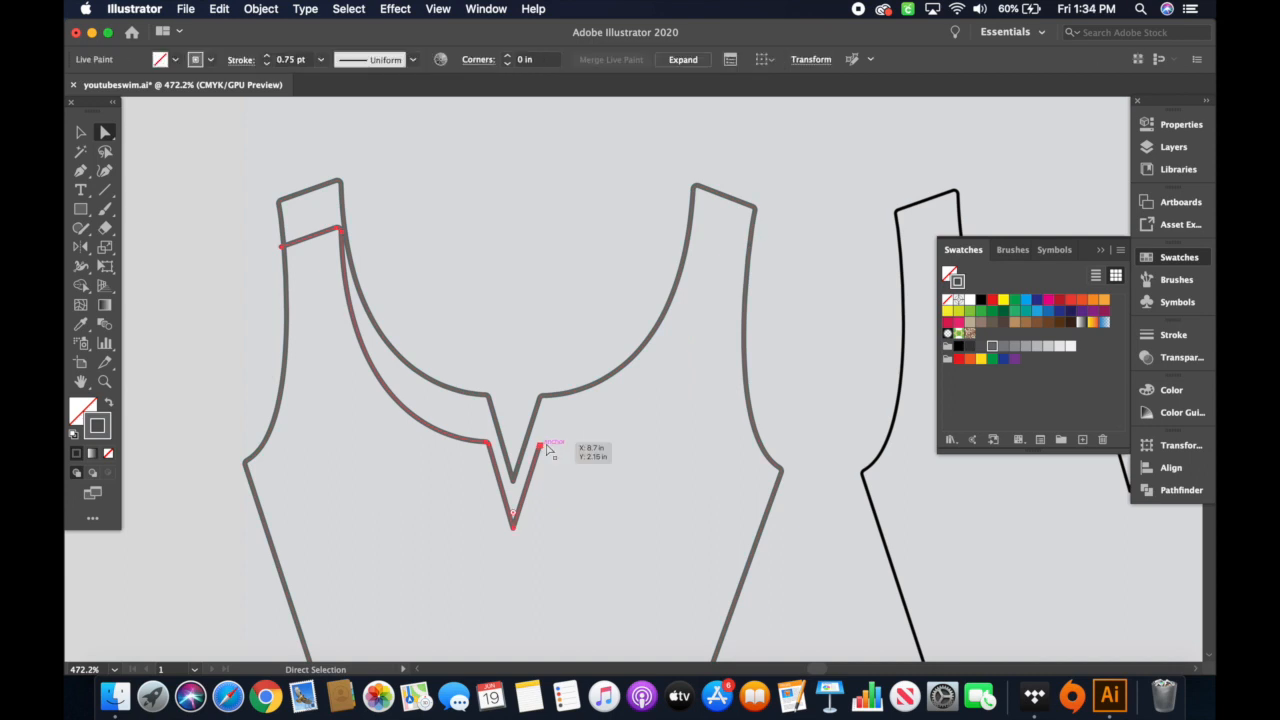
pyautogui.press('Delete')
pyautogui.click(282, 245)
pyautogui.press('Delete')
pyautogui.click(337, 230)
# - Enlarge the half-neckline line to about 0.38 by 0.65 in and place it parallel to the left neckline edge
pyautogui.press('v')
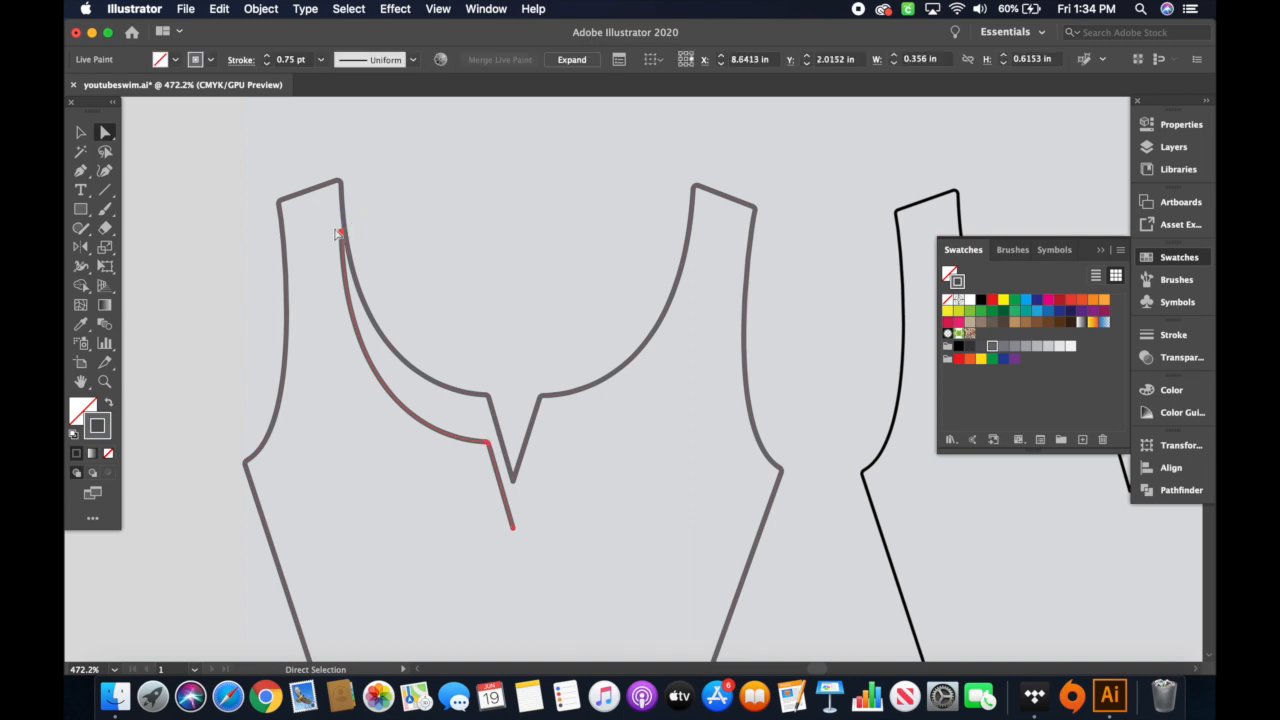
pyautogui.moveTo(333, 522)
pyautogui.mouseDown()
pyautogui.moveTo(302, 538)
pyautogui.moveTo(322, 540)
pyautogui.mouseUp()
pyautogui.moveTo(424, 435); pyautogui.dragTo(416, 391)
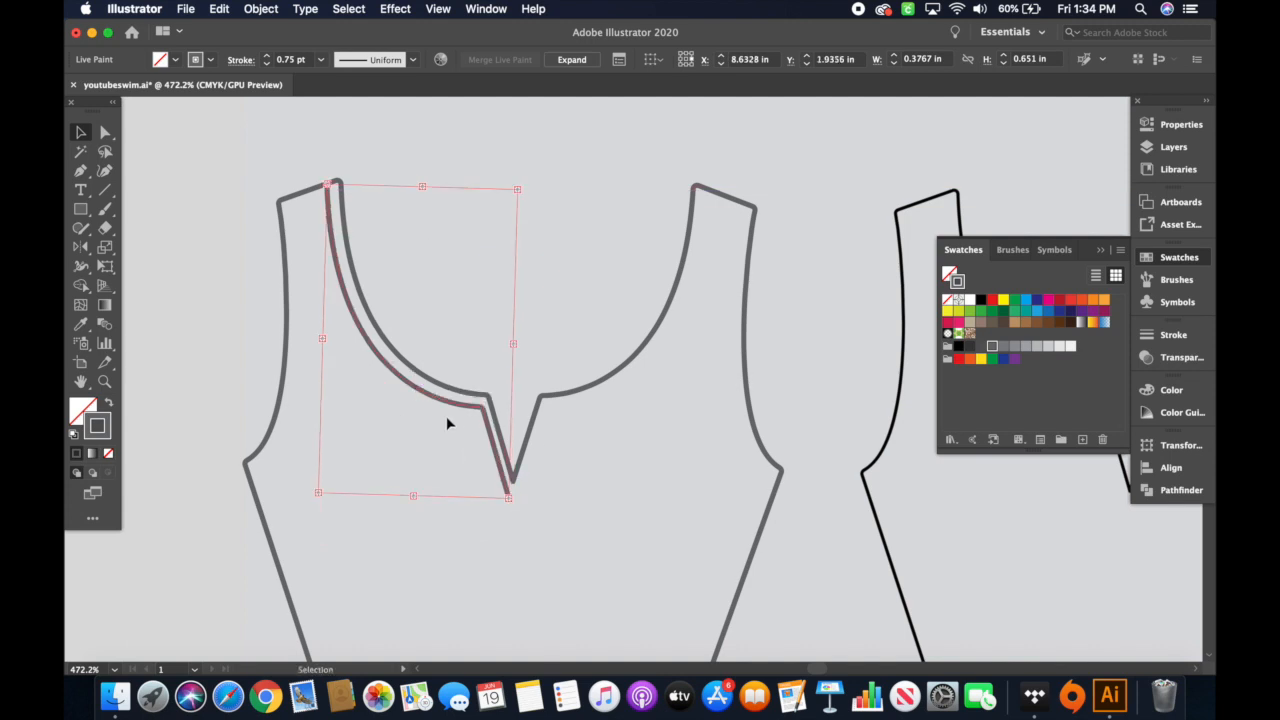
# - Move the half-neckline line's lower end directly under the V point and shift its corner outward to even the spacing
pyautogui.press('a')
pyautogui.moveTo(510, 500); pyautogui.dragTo(518, 514)
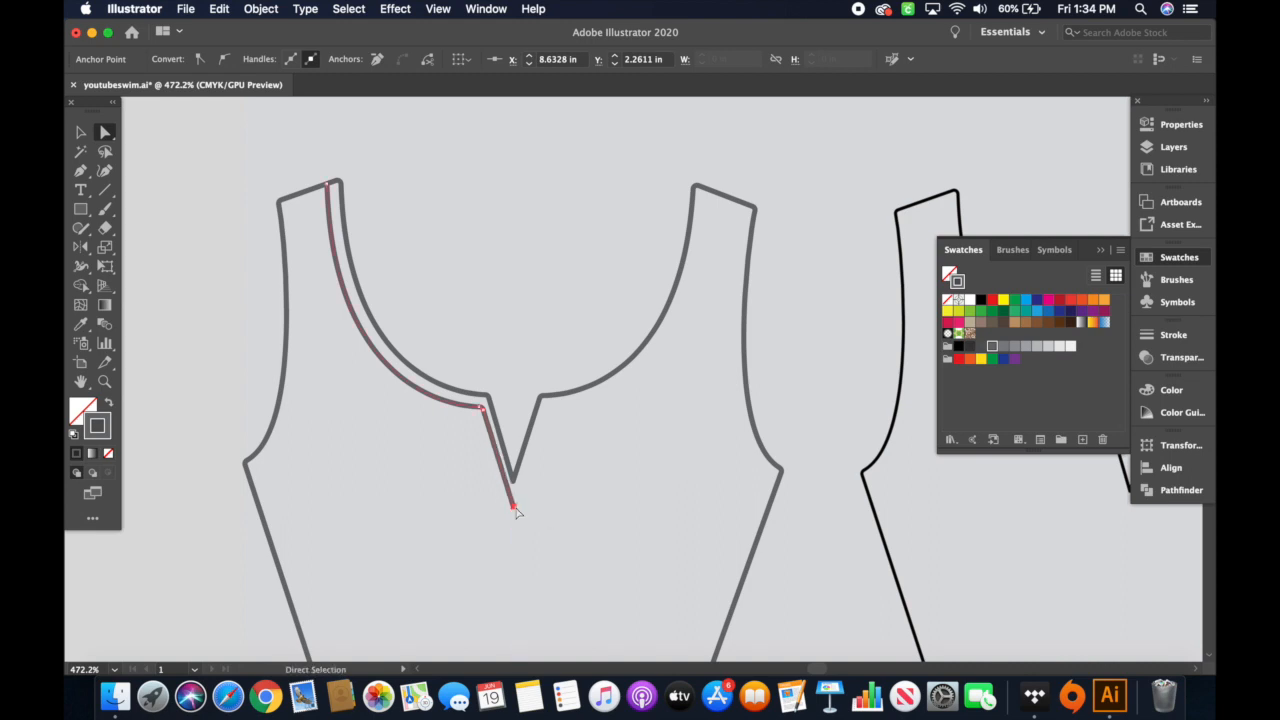
pyautogui.scroll(5, 489, 423)
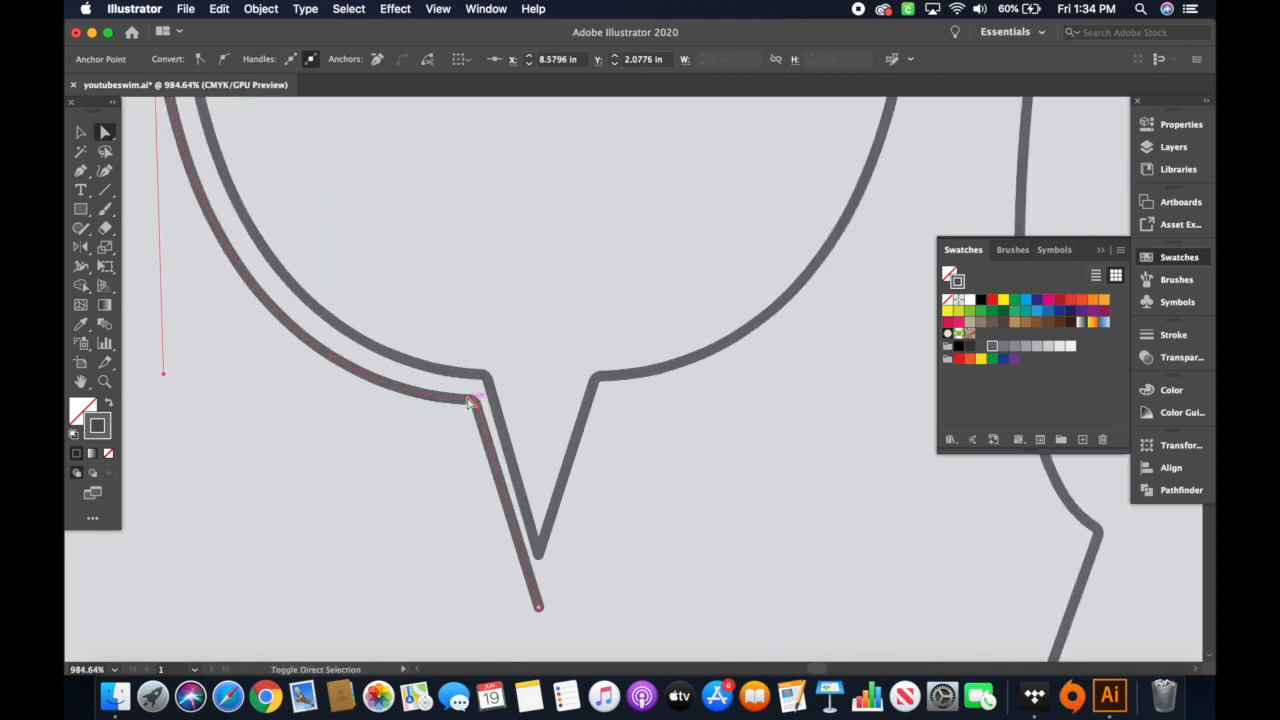
pyautogui.click(474, 403)
pyautogui.moveTo(474, 403); pyautogui.dragTo(463, 404)
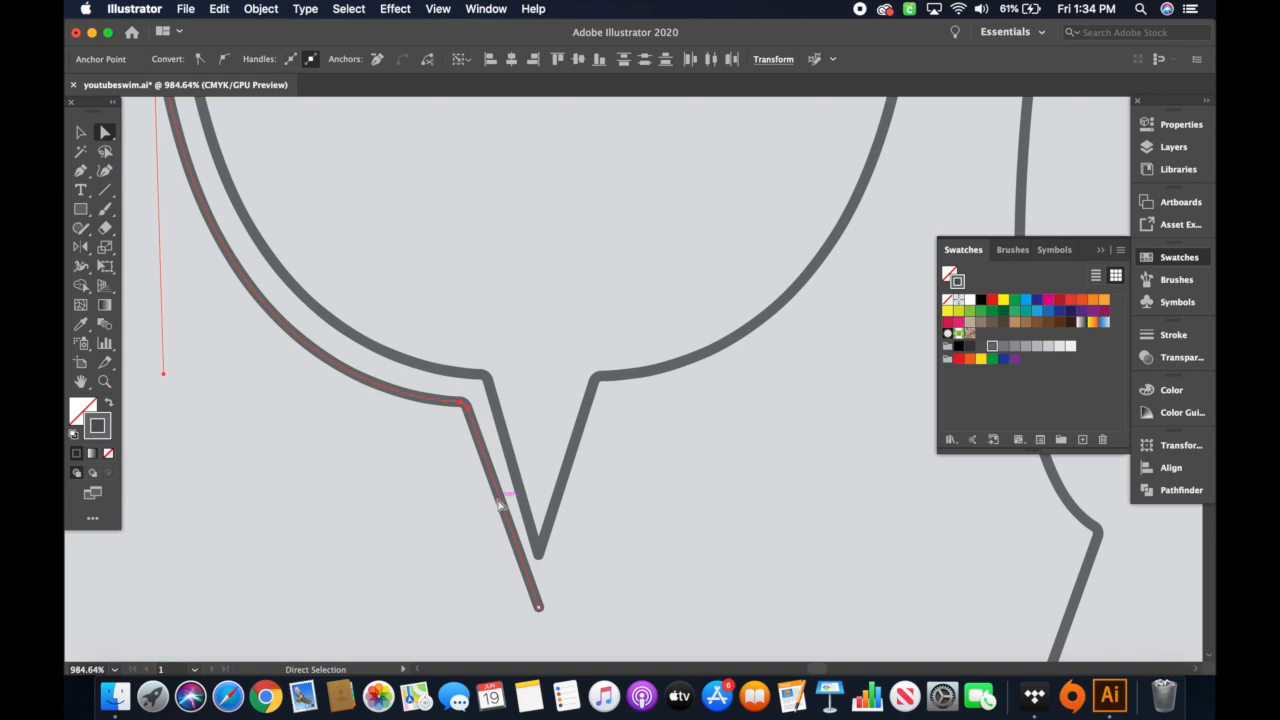
# - Raise the bottom anchor of the swimsuit's V notch slightly, to a Y position of 2.2157 in
pyautogui.click(537, 547)
pyautogui.moveTo(537, 547); pyautogui.dragTo(538, 542)
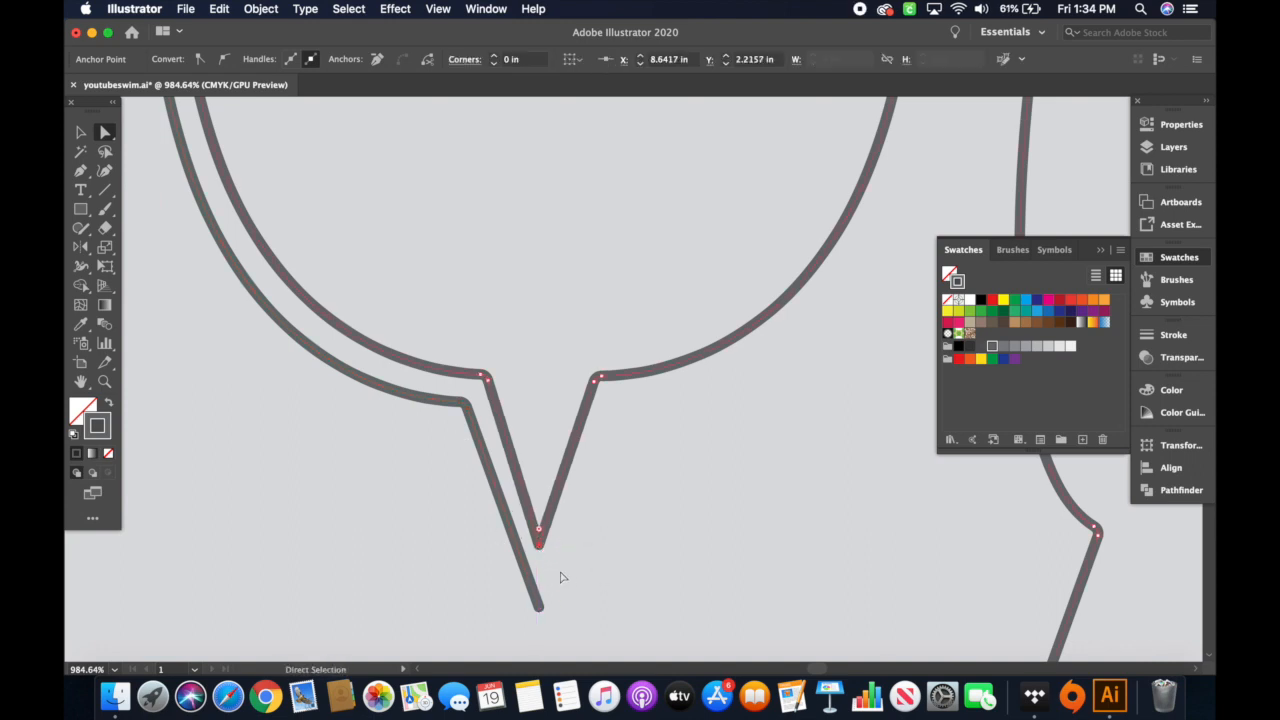
pyautogui.scroll(5, 362, 481)
pyautogui.hscroll(-3, 362, 481)
pyautogui.scroll(-5, 362, 481)
pyautogui.hscroll(3, 362, 481)
# - Copy the half-neckline line in place and reflect the copy across the vertical axis
pyautogui.press('v')
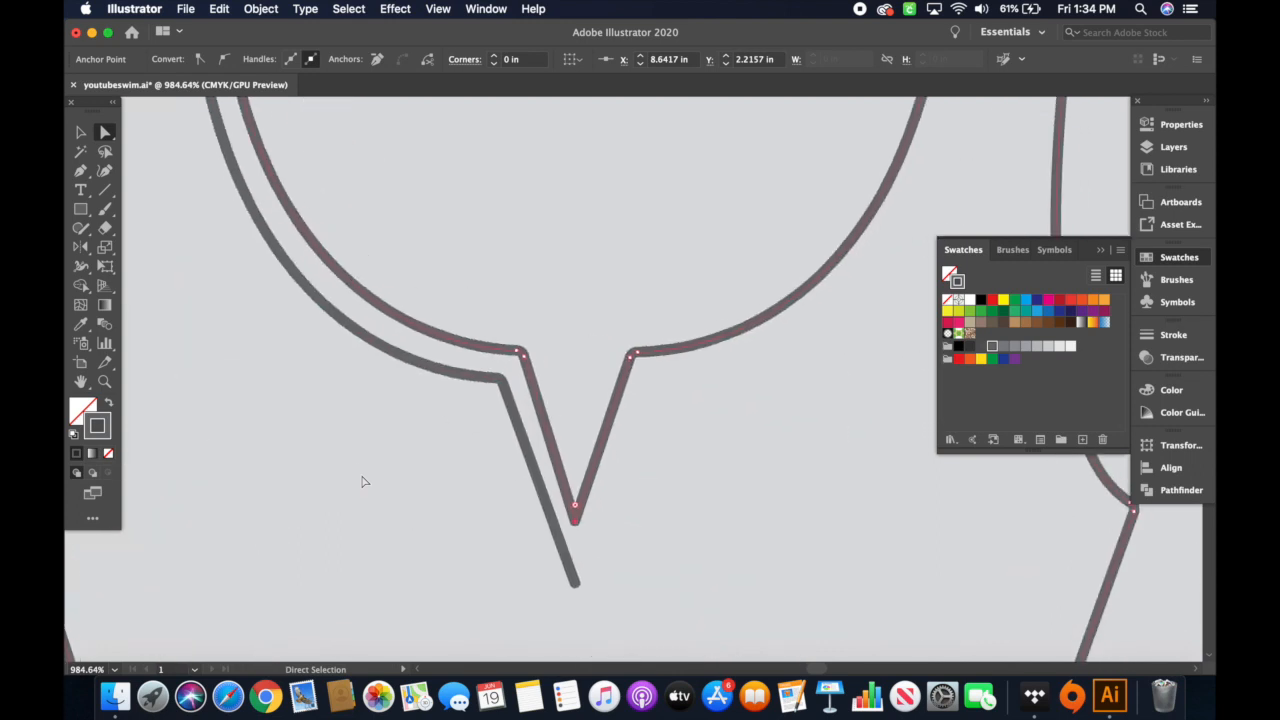
pyautogui.click(474, 381)
pyautogui.doubleClick(474, 381)
pyautogui.press('a')
pyautogui.press('v')
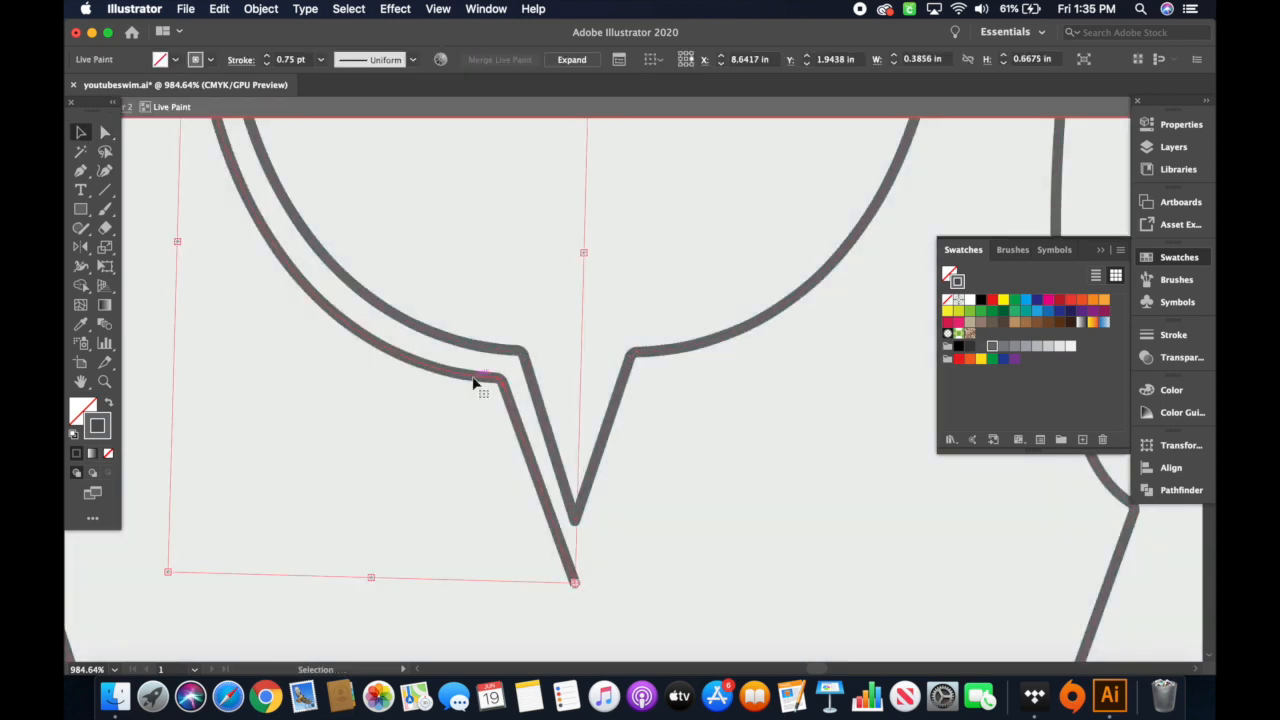
pyautogui.click(260, 8)
pyautogui.moveTo(280, 28)
pyautogui.click(463, 88)
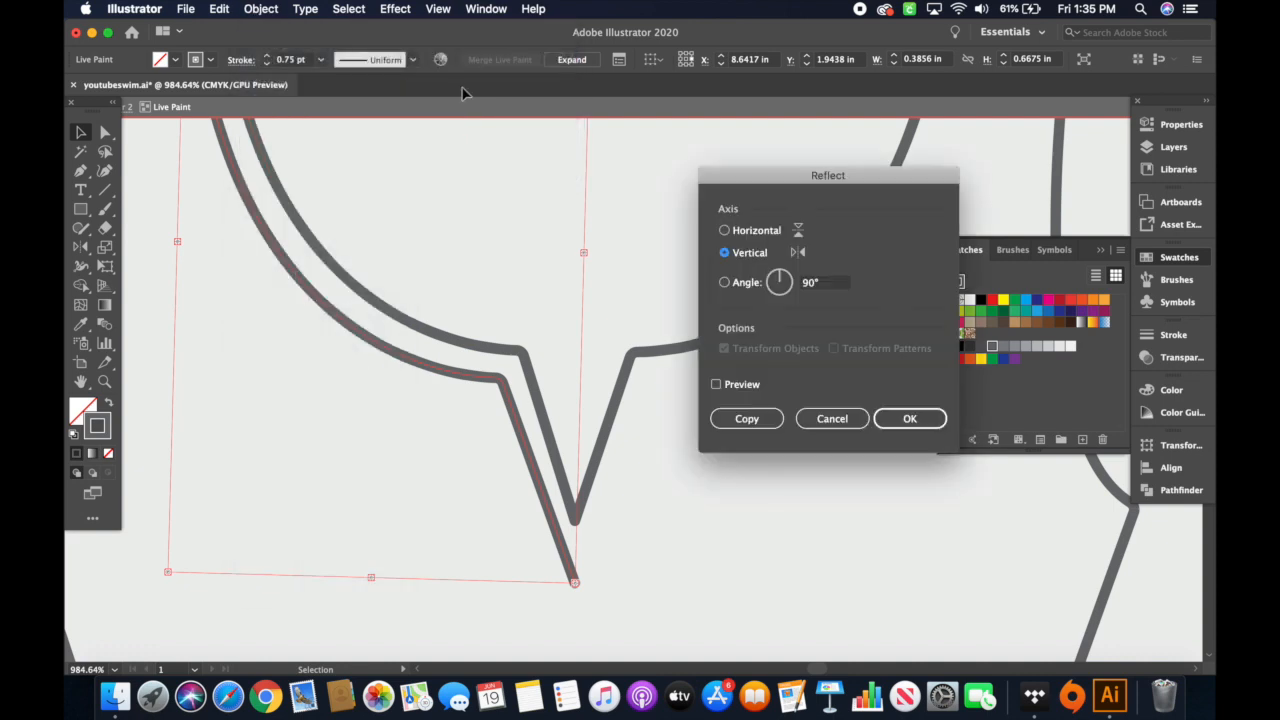
pyautogui.click(914, 418)
# - Move the mirrored half-neckline line sideways until its lower end meets the original at the point below the V notch
pyautogui.hotkey('shift', 'Right')
pyautogui.hotkey('shift', 'Right')
pyautogui.hotkey('shift', 'Right')
pyautogui.hotkey('shift', 'Right')
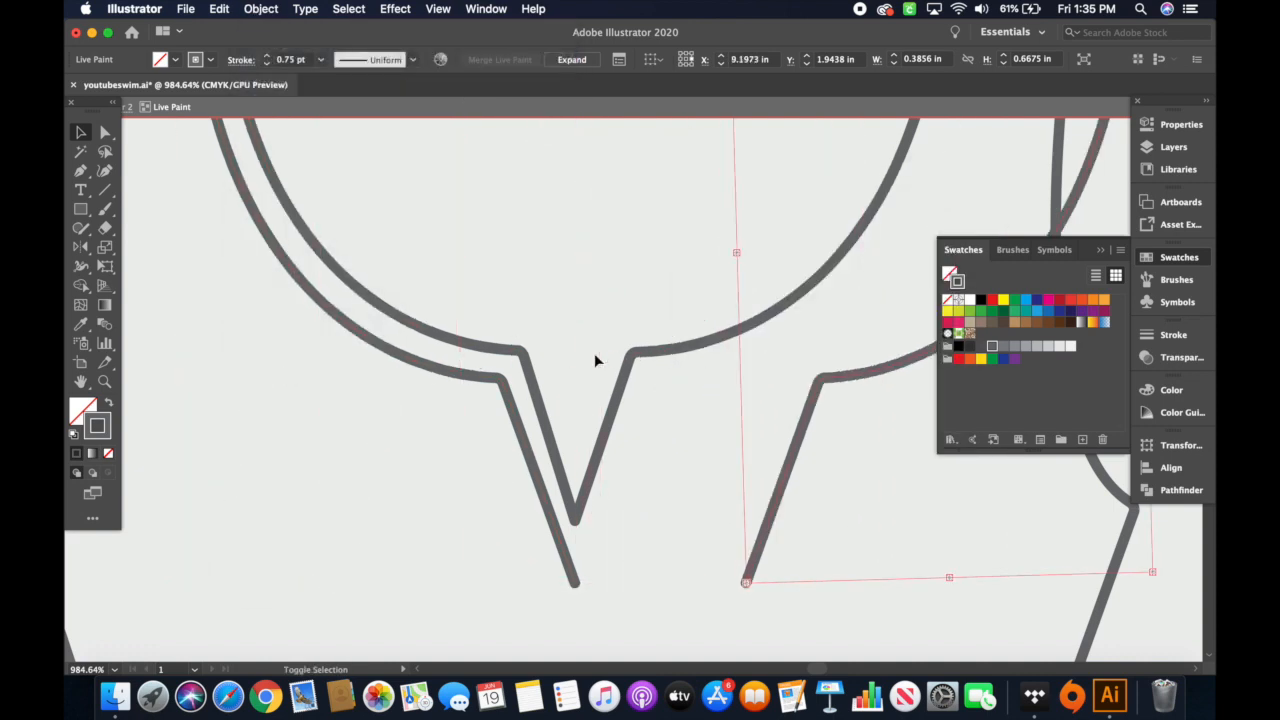
pyautogui.hotkey('shift', 'Left')
pyautogui.press('Left')
pyautogui.press('Left')
pyautogui.click(423, 437)
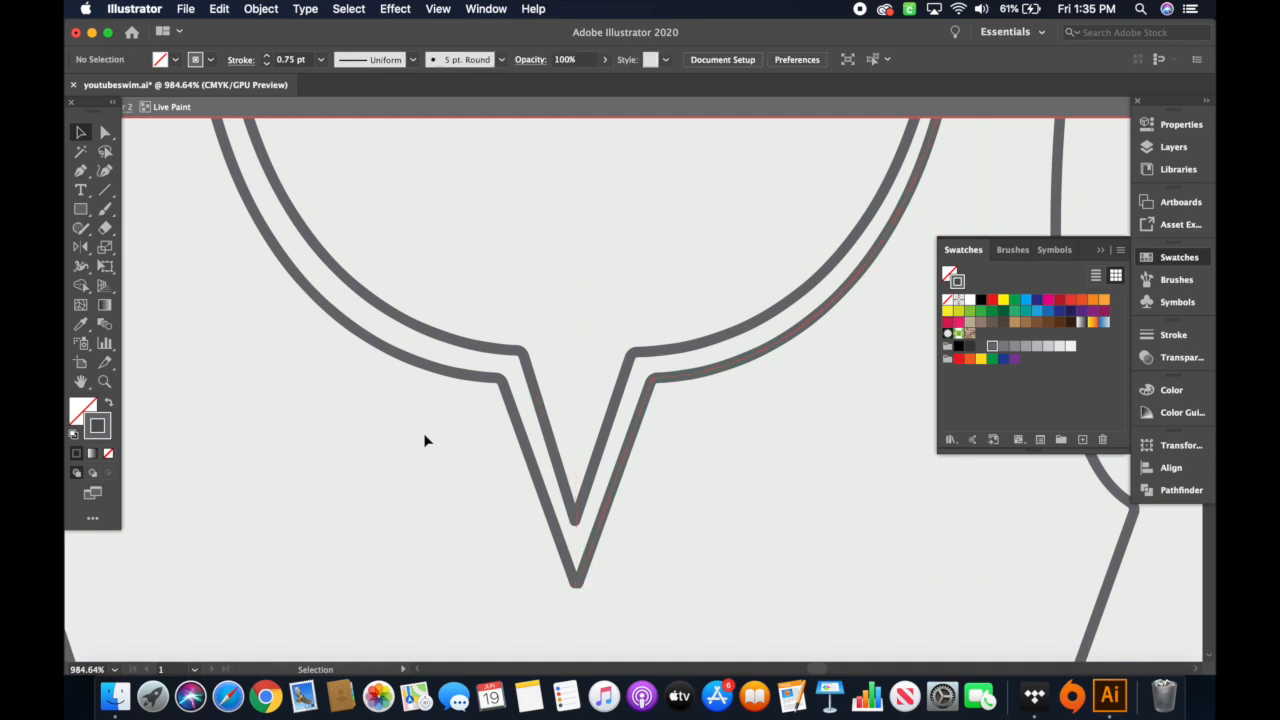
# - Adjust the top anchor of the mirrored neckline line so it ends on the right shoulder edge with even spacing
pyautogui.scroll(5, 720, 397)
pyautogui.press('a')
pyautogui.scroll(-3, 720, 397)
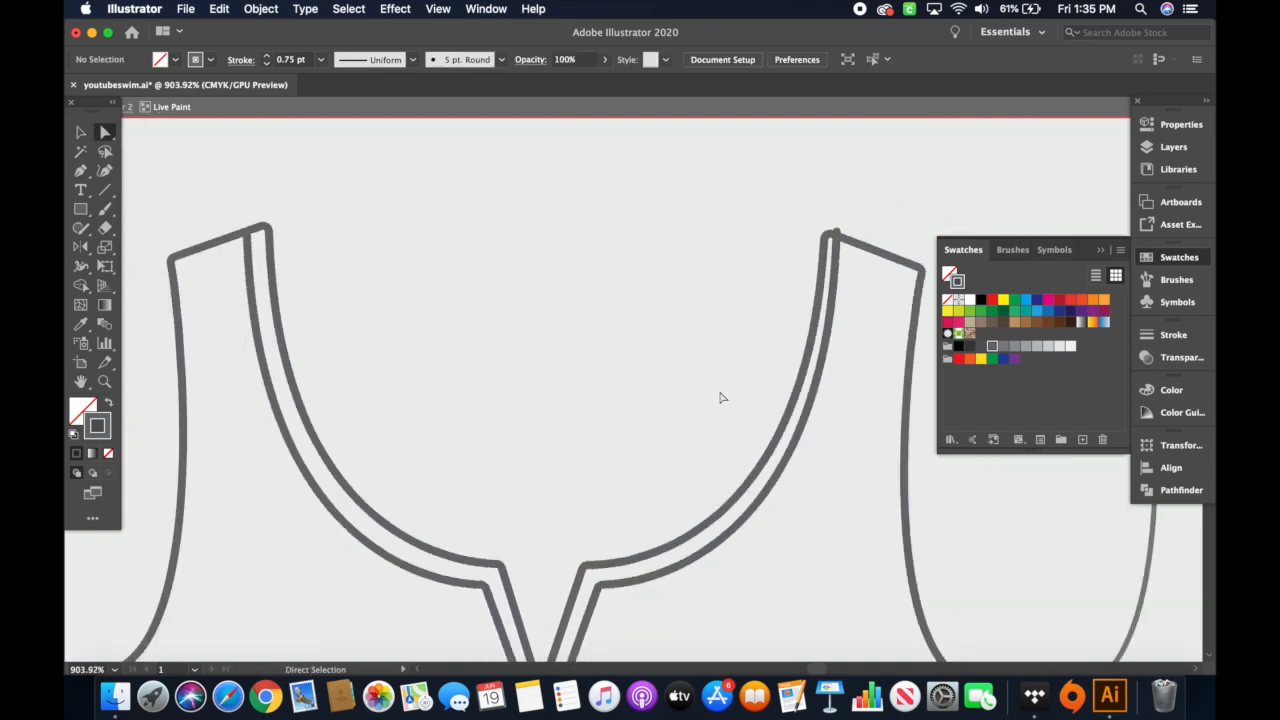
pyautogui.click(821, 250)
pyautogui.moveTo(829, 247)
pyautogui.mouseDown()
pyautogui.moveTo(831, 285)
pyautogui.moveTo(834, 211)
pyautogui.moveTo(838, 230)
pyautogui.mouseUp()
pyautogui.scroll(3, 831, 285)
pyautogui.scroll(-3, 711, 204)
pyautogui.click(669, 206)
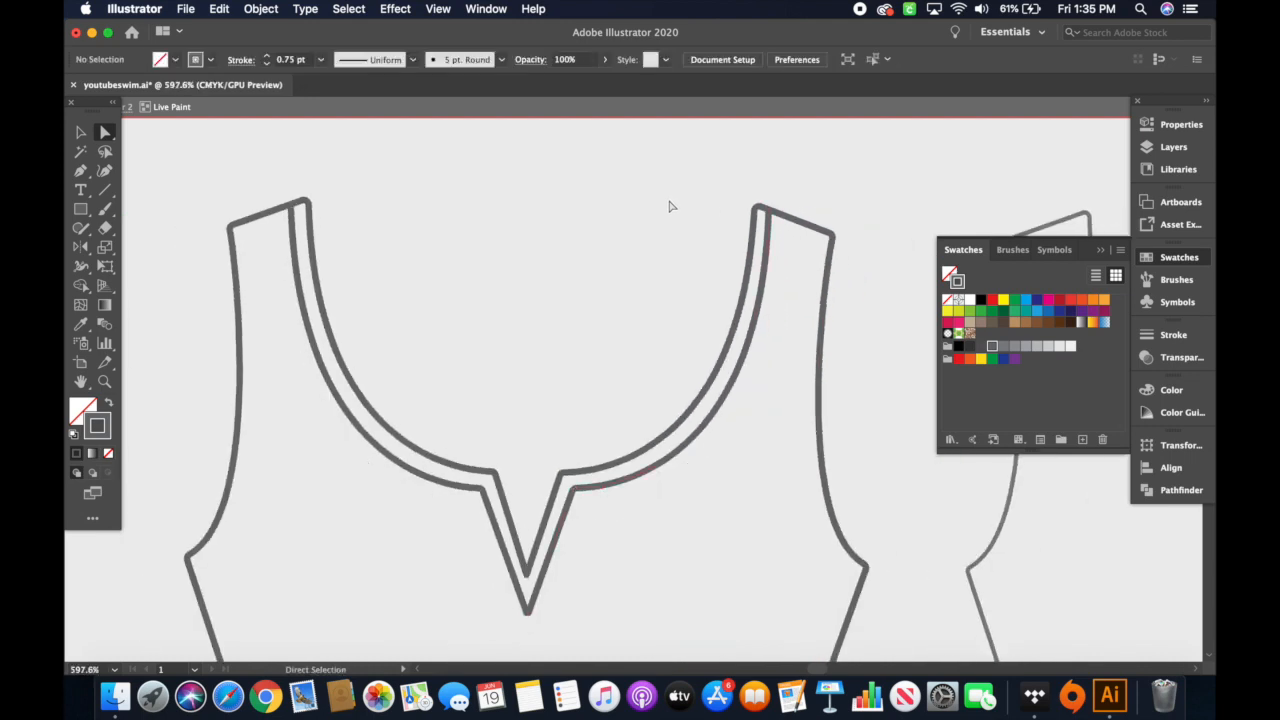
pyautogui.scroll(3, 666, 206)
pyautogui.click(846, 222)
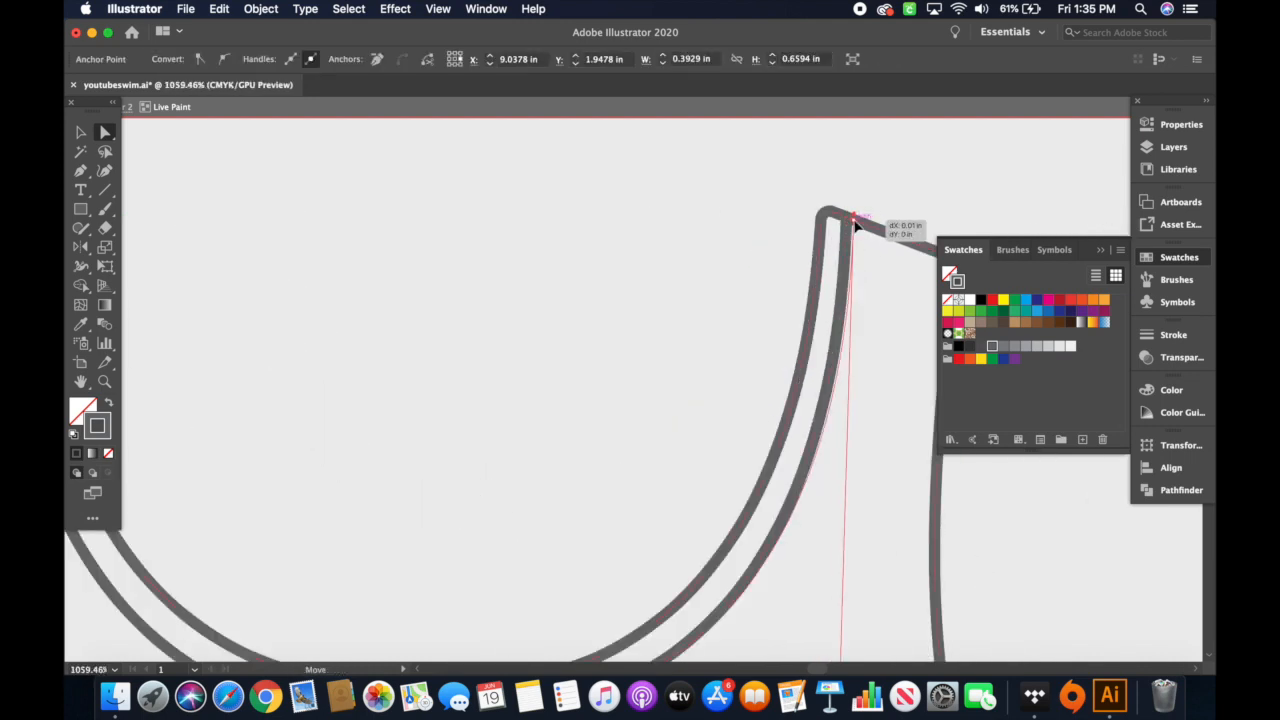
pyautogui.scroll(-3, 740, 217)
pyautogui.click(670, 224)
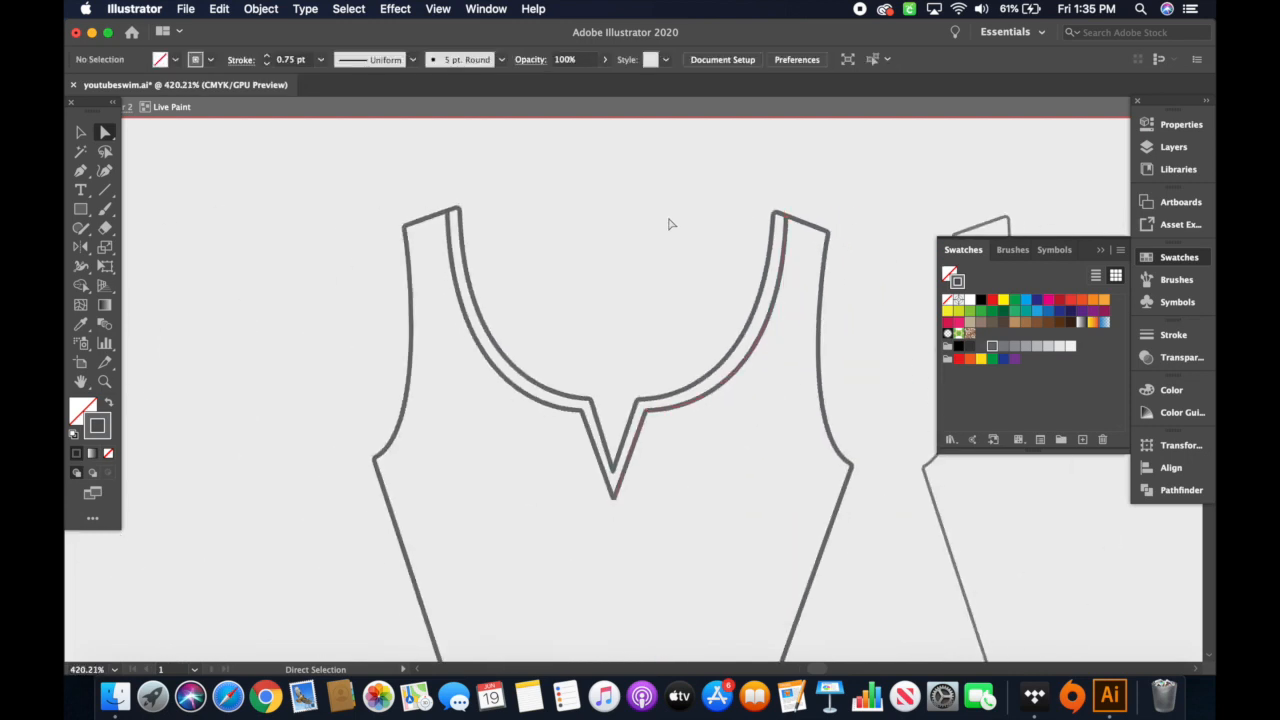
# - Reduce the stroke weight of both neckline stitch line halves to 0.5 pt
pyautogui.press('v')
pyautogui.click(617, 490)
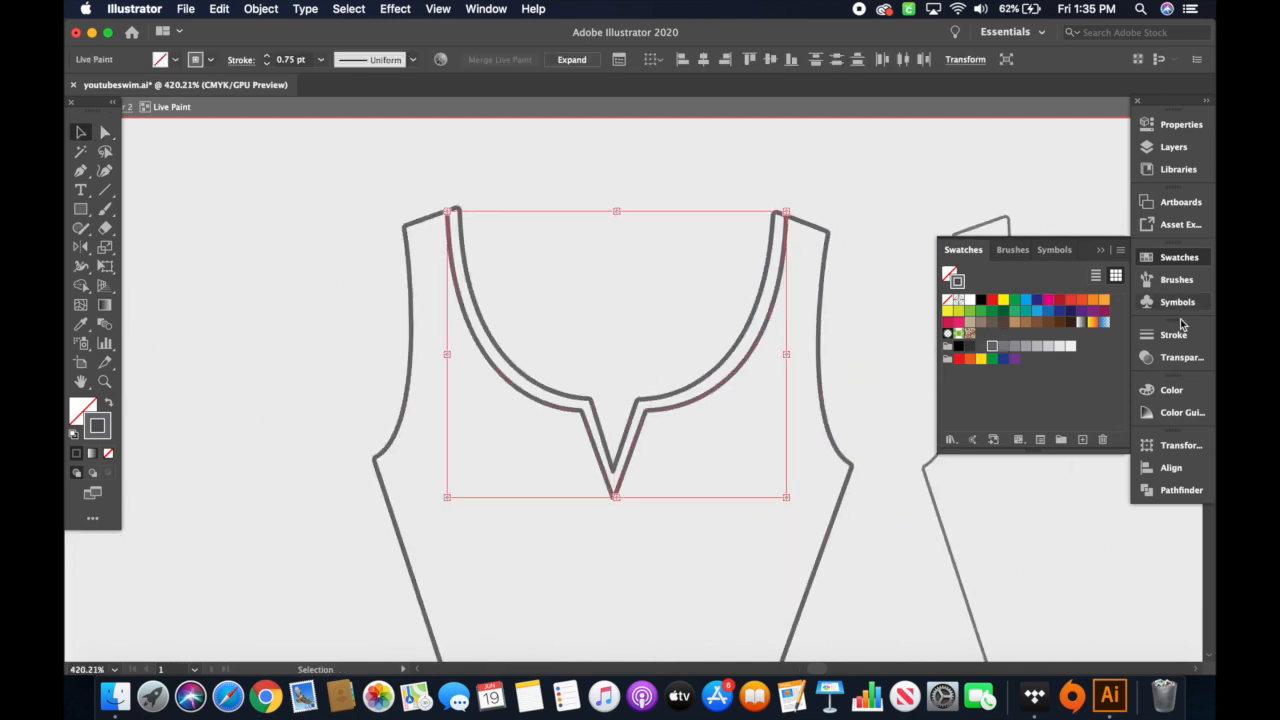
pyautogui.click(1173, 335)
pyautogui.click(1001, 356)
pyautogui.click(557, 564)
# - Duplicate the left armhole curve and place the copy parallel to it, just inside the armhole edge
pyautogui.click(401, 410)
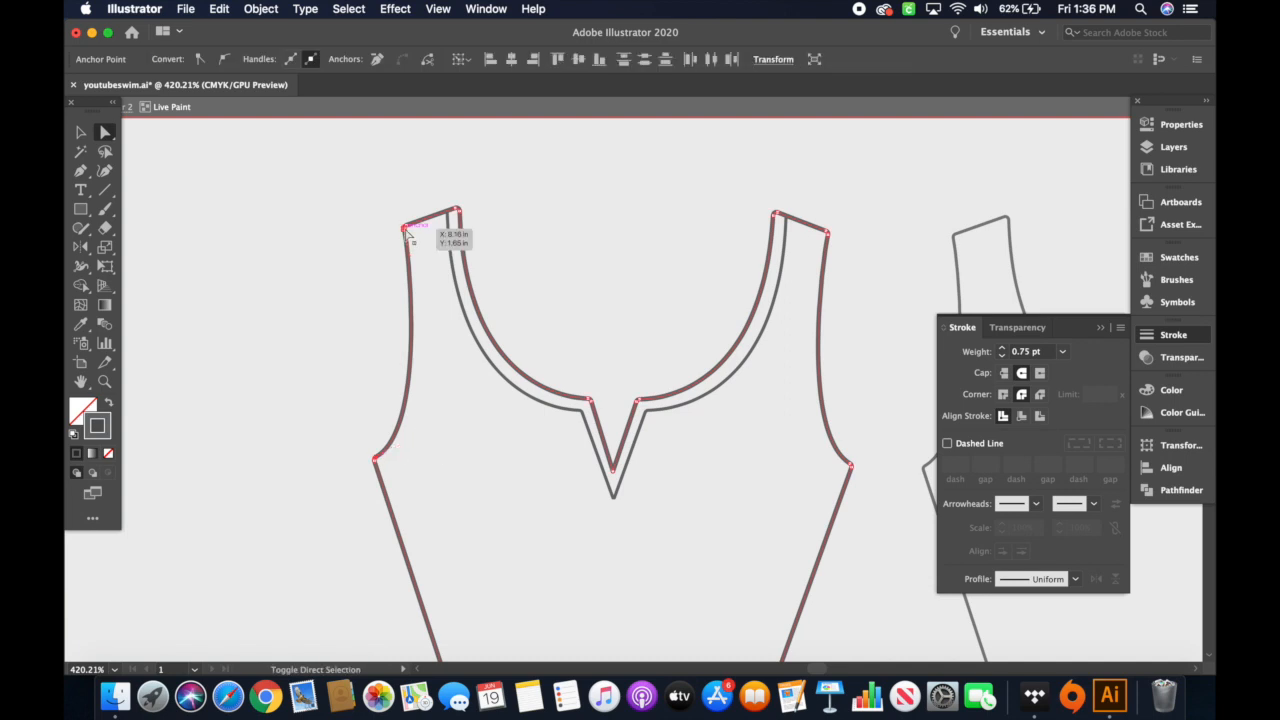
pyautogui.moveTo(384, 222); pyautogui.dragTo(432, 478)
pyautogui.scroll(4, 444, 402)
pyautogui.press('a')
pyautogui.click(317, 546)
pyautogui.moveTo(318, 546); pyautogui.dragTo(310, 542)
pyautogui.click(400, 500)
pyautogui.scroll(5, 400, 450)
pyautogui.moveTo(376, 327); pyautogui.dragTo(374, 309)
pyautogui.click(394, 332)
pyautogui.scroll(5, 384, 322)
pyautogui.click(437, 346)
# - Fit the ends of the copied armhole line to the left shoulder and side seam
pyautogui.scroll(-5, 437, 346)
pyautogui.click(398, 410)
pyautogui.moveTo(432, 530); pyautogui.dragTo(464, 507)
pyautogui.click(468, 430)
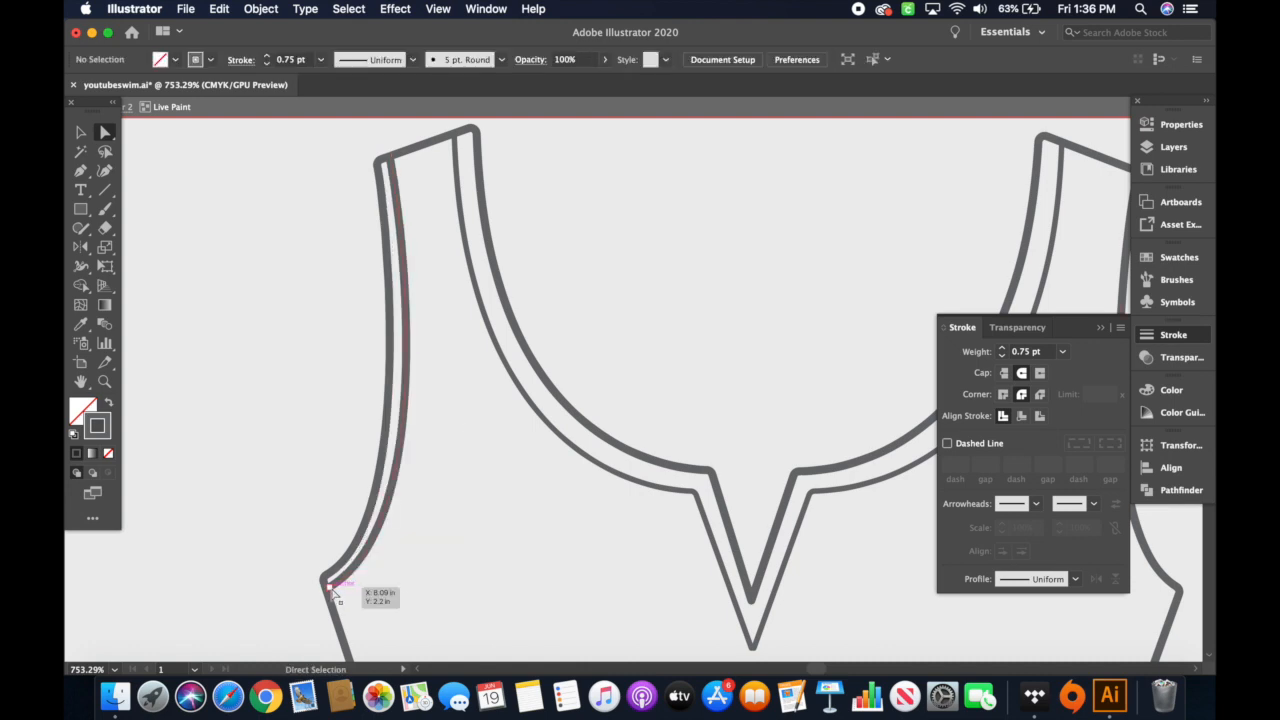
pyautogui.scroll(5, 332, 592)
pyautogui.moveTo(325, 582); pyautogui.dragTo(335, 596)
pyautogui.click(500, 400)
# - Apply the neckline stitch line's 0.5 pt stroke to the left armhole line with the Eyedropper
pyautogui.scroll(-5, 494, 391)
pyautogui.click(491, 382)
pyautogui.press('i')
pyautogui.click(652, 294)
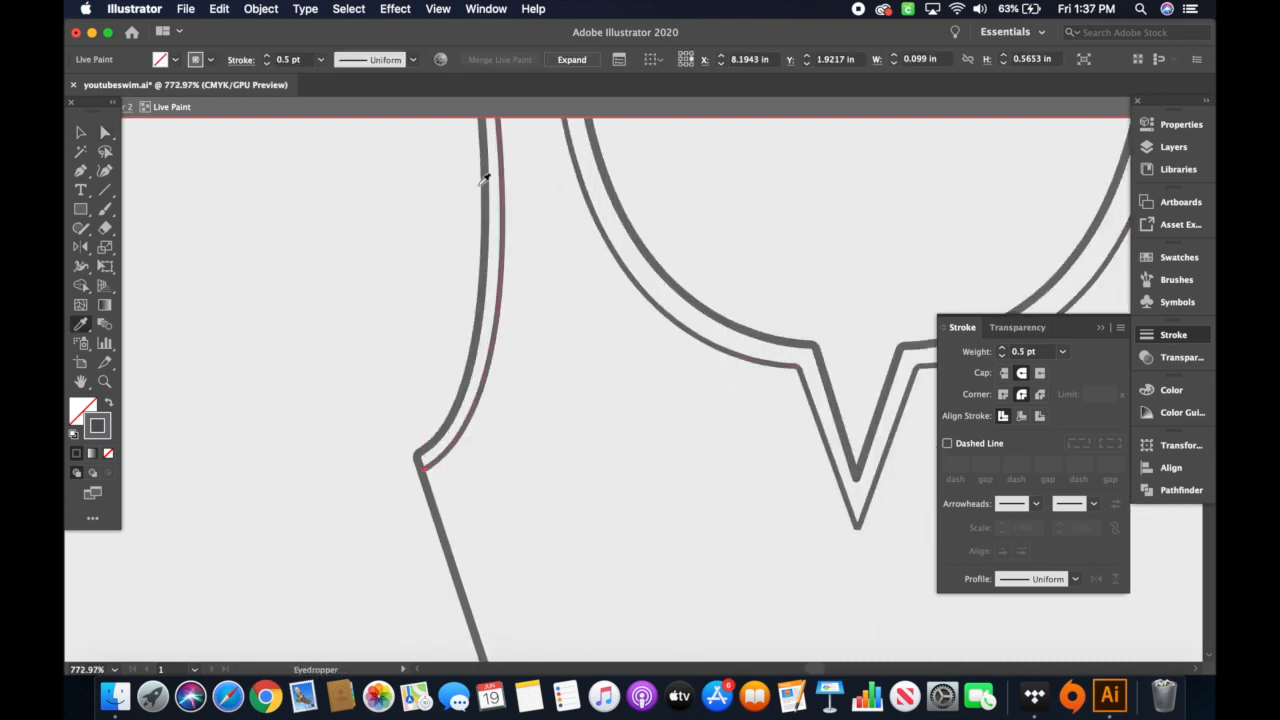
# - Reflect a copy of the left armhole stitch line vertically and move it inside the right armhole
pyautogui.click(261, 8)
pyautogui.click(471, 103)
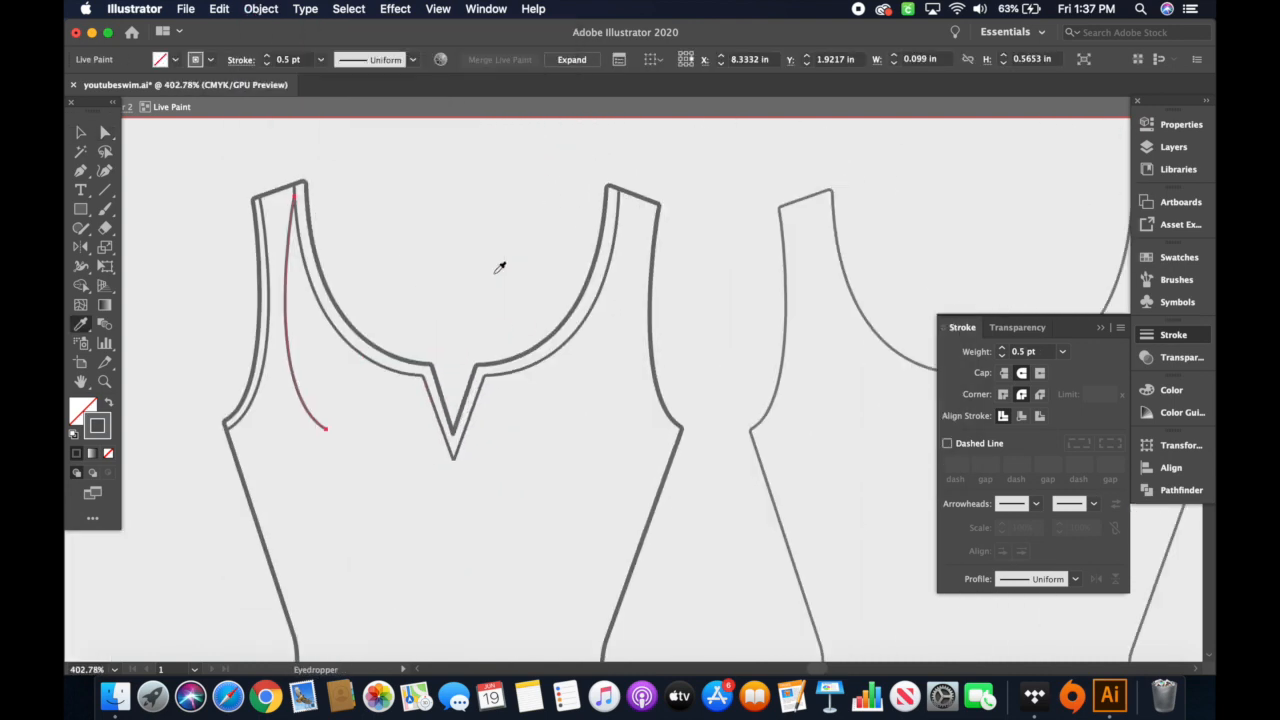
pyautogui.scroll(10, 635, 380)
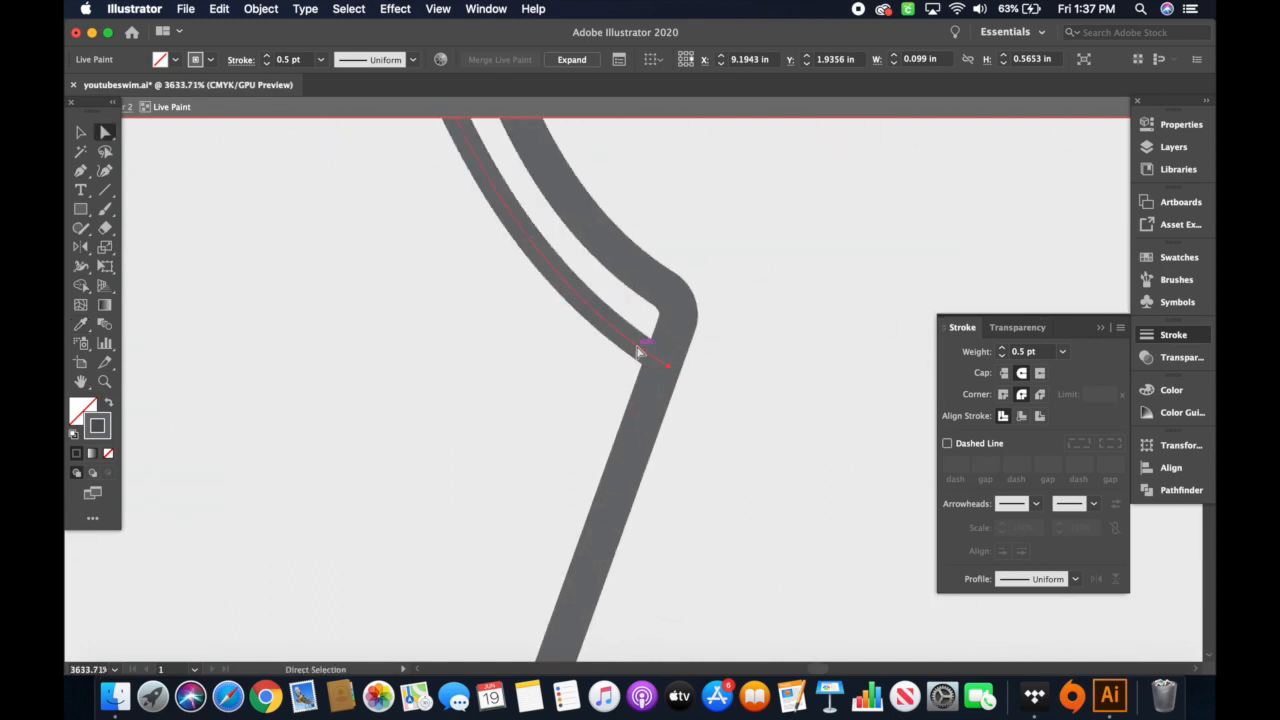
# - Adjust the end anchors of the right armhole stitch line to meet the side seam and shoulder edge
pyautogui.press('a')
pyautogui.scroll(-5, 585, 310)
pyautogui.click(520, 450)
pyautogui.scroll(-4, 600, 360)
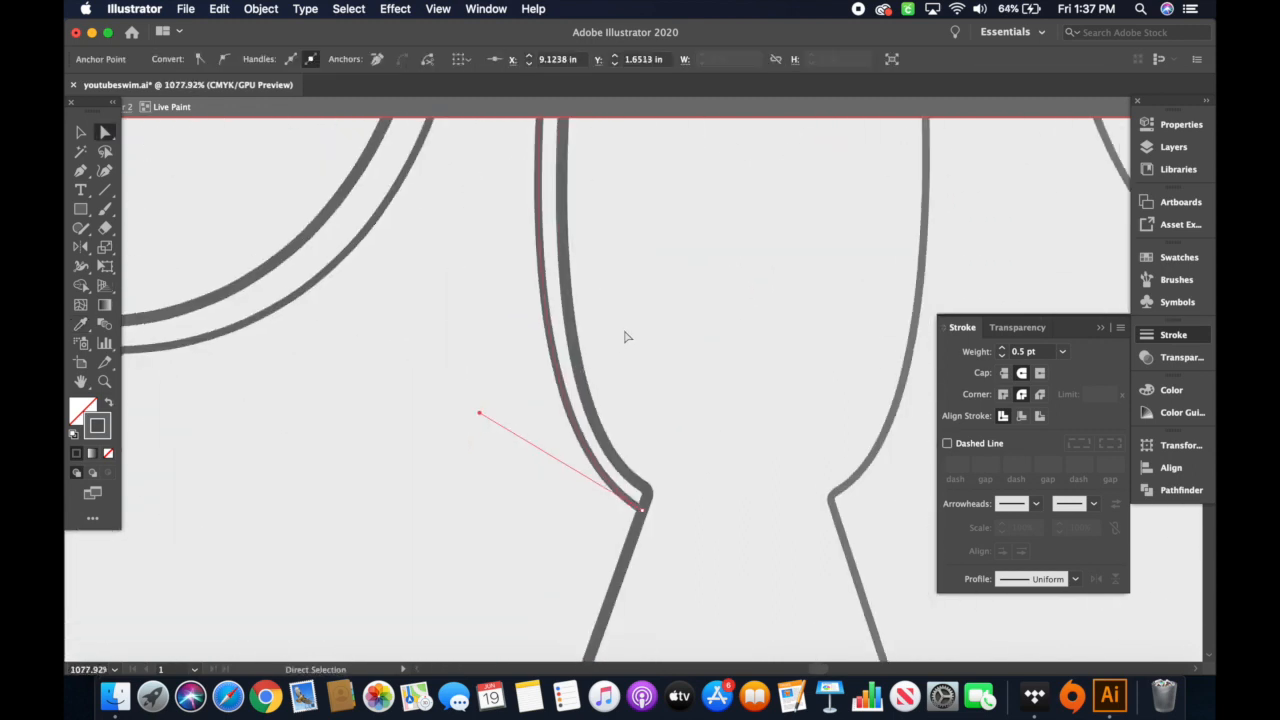
pyautogui.scroll(3, 600, 505)
pyautogui.scroll(-3, 626, 514)
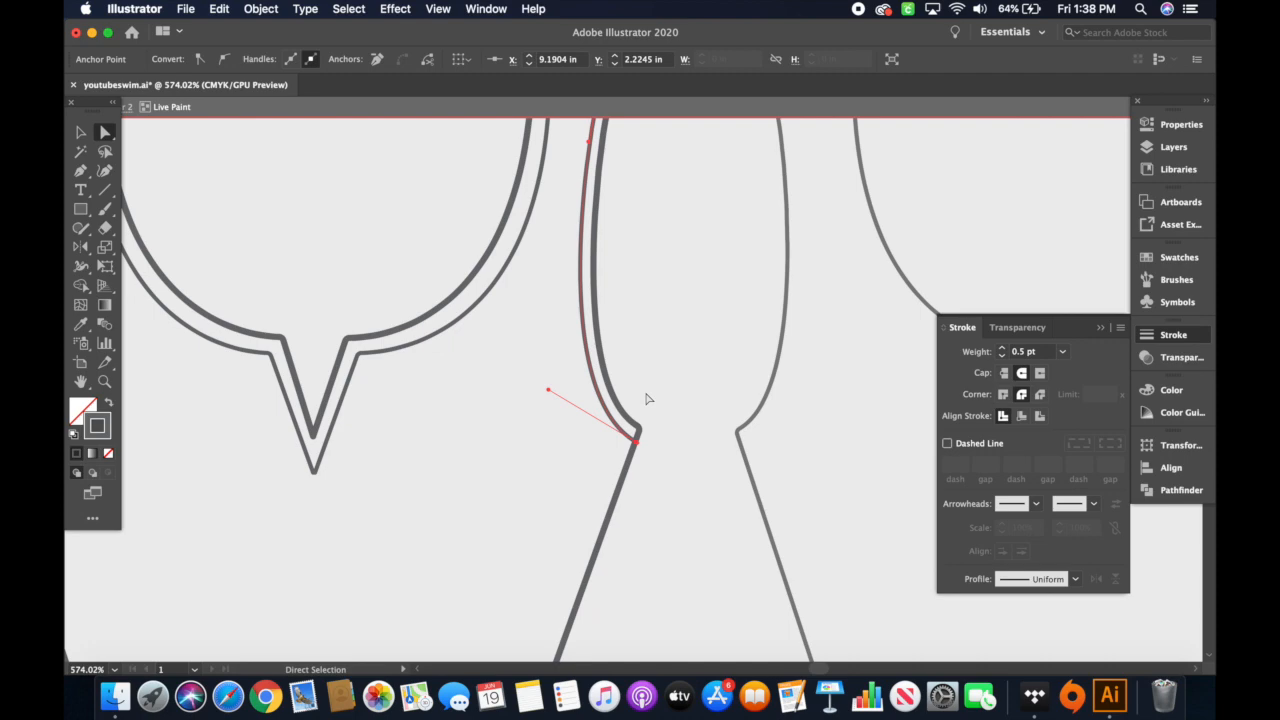
pyautogui.scroll(-3, 648, 399)
pyautogui.click(508, 383)
# - Inspect the finished neckline and armhole stitch lines across the swimsuit
pyautogui.hscroll(-3, 508, 383)
pyautogui.press('v')
pyautogui.scroll(4, 271, 266)
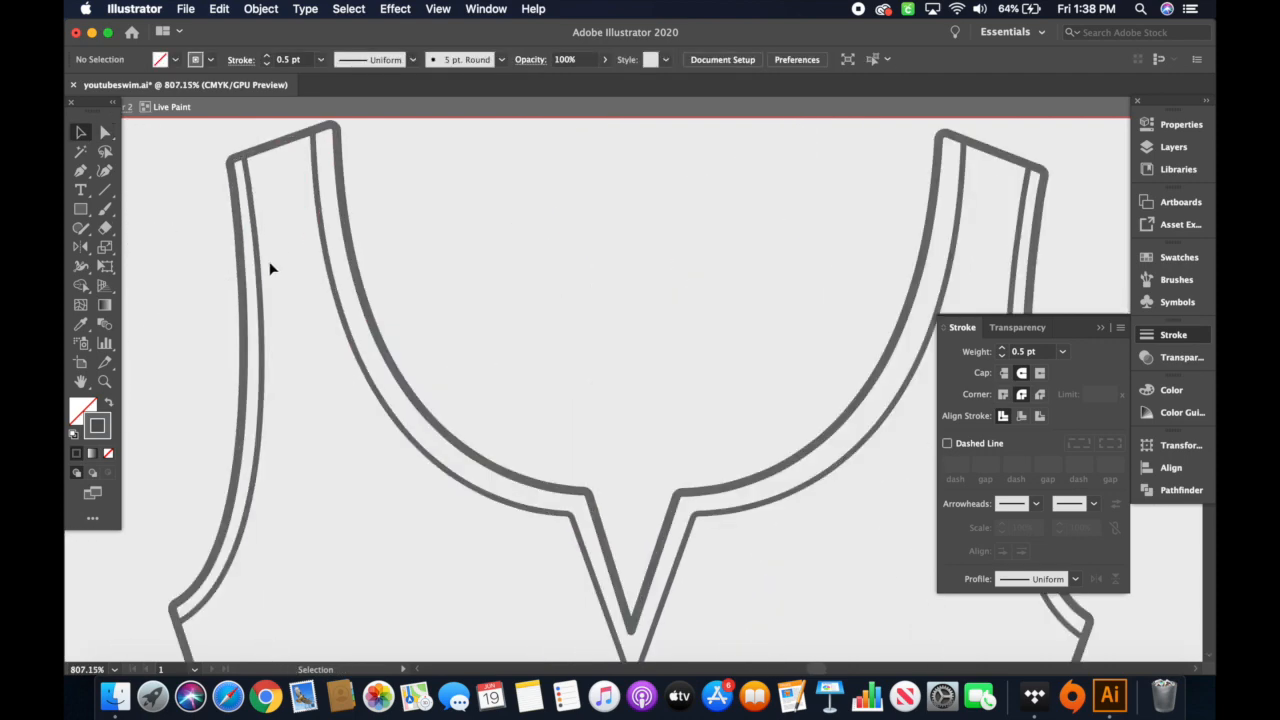
pyautogui.scroll(3, 271, 266)
pyautogui.scroll(-8, 363, 343)
pyautogui.hscroll(-5, 571, 337)
pyautogui.hscroll(10, 686, 349)
pyautogui.scroll(5, 790, 401)
pyautogui.scroll(-3, 580, 487)
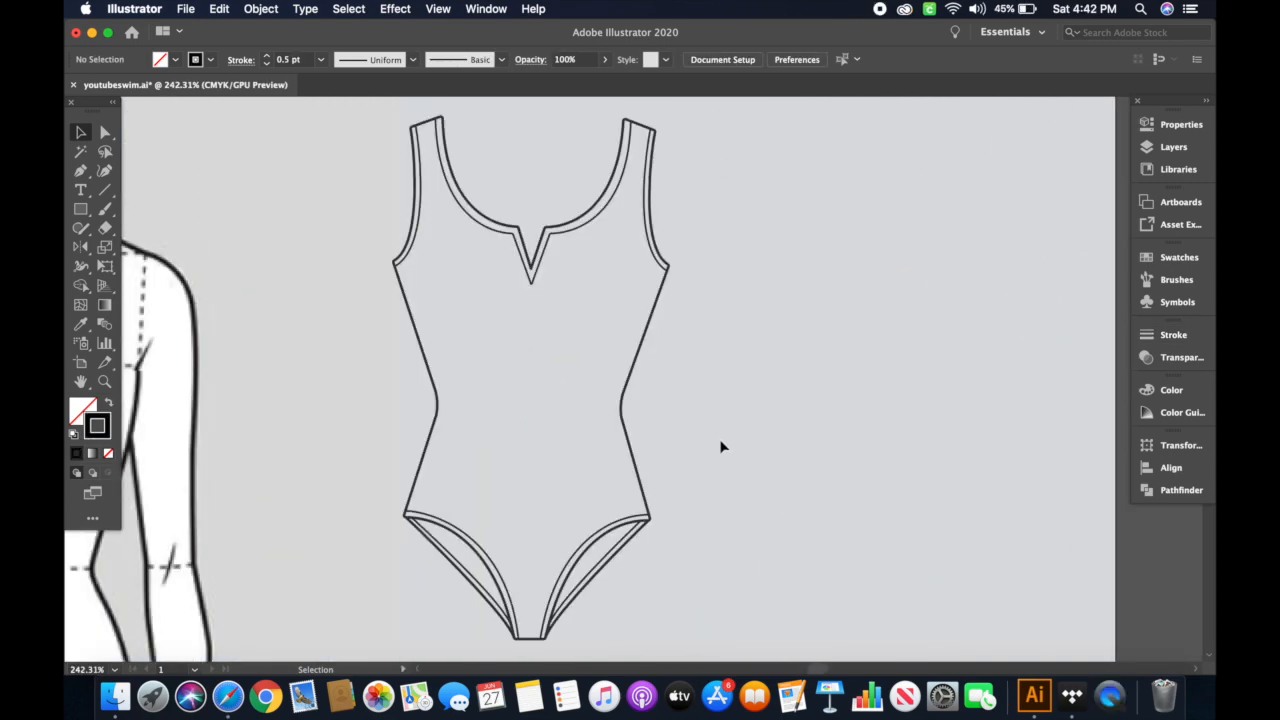
# - Check the separate swimsuit paths, select the outline with all its inner lines, and group them
pyautogui.click(617, 528)
pyautogui.click(761, 480)
pyautogui.click(414, 251)
pyautogui.click(717, 309)
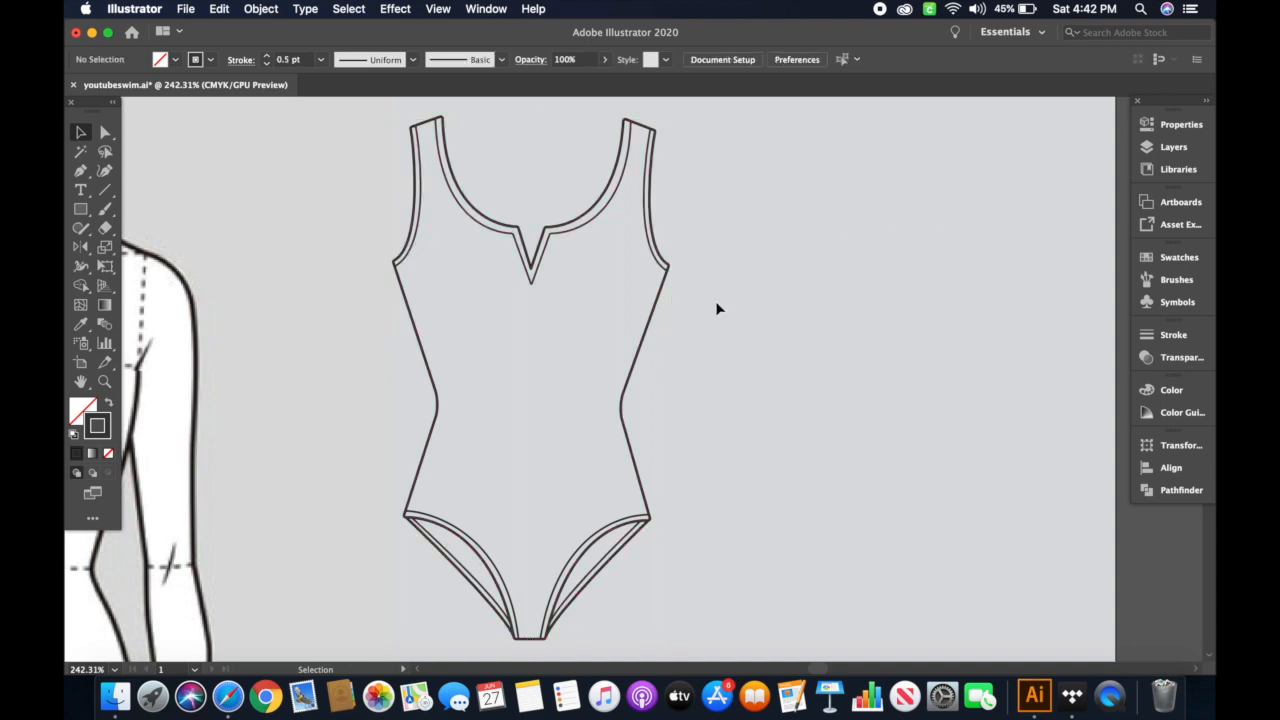
pyautogui.click(582, 551)
pyautogui.click(775, 441)
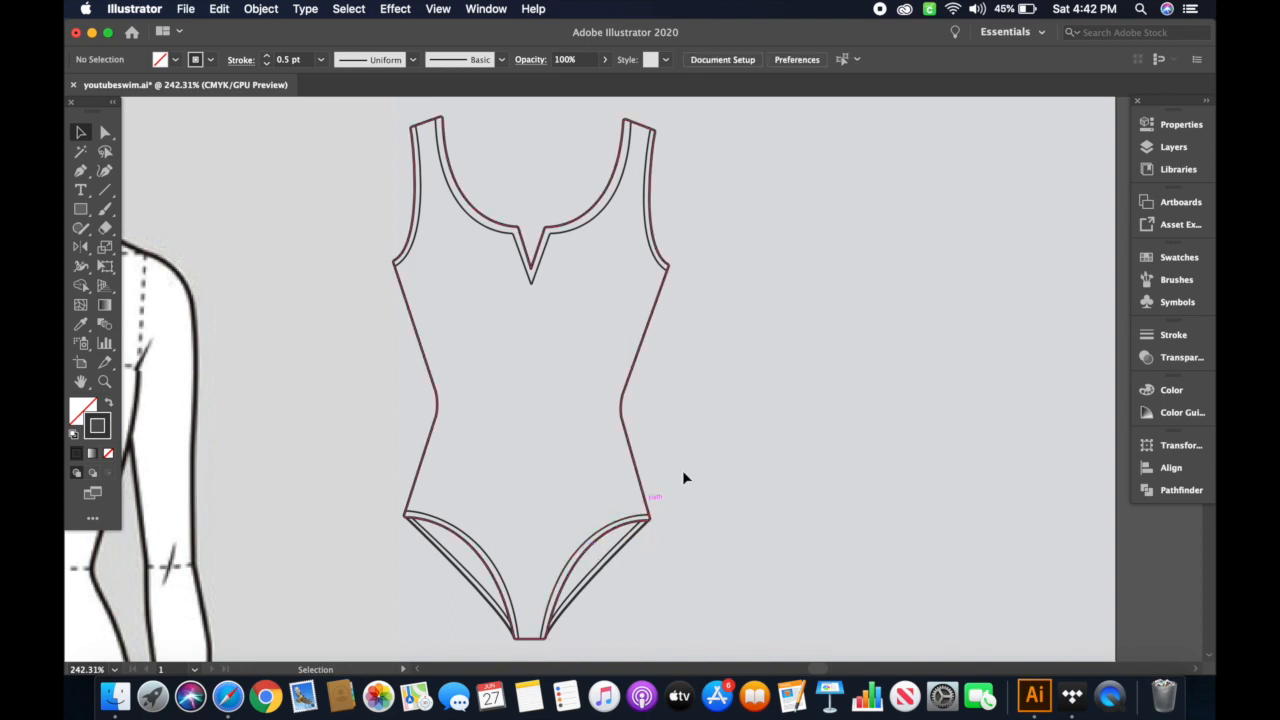
pyautogui.moveTo(363, 187); pyautogui.dragTo(778, 613)
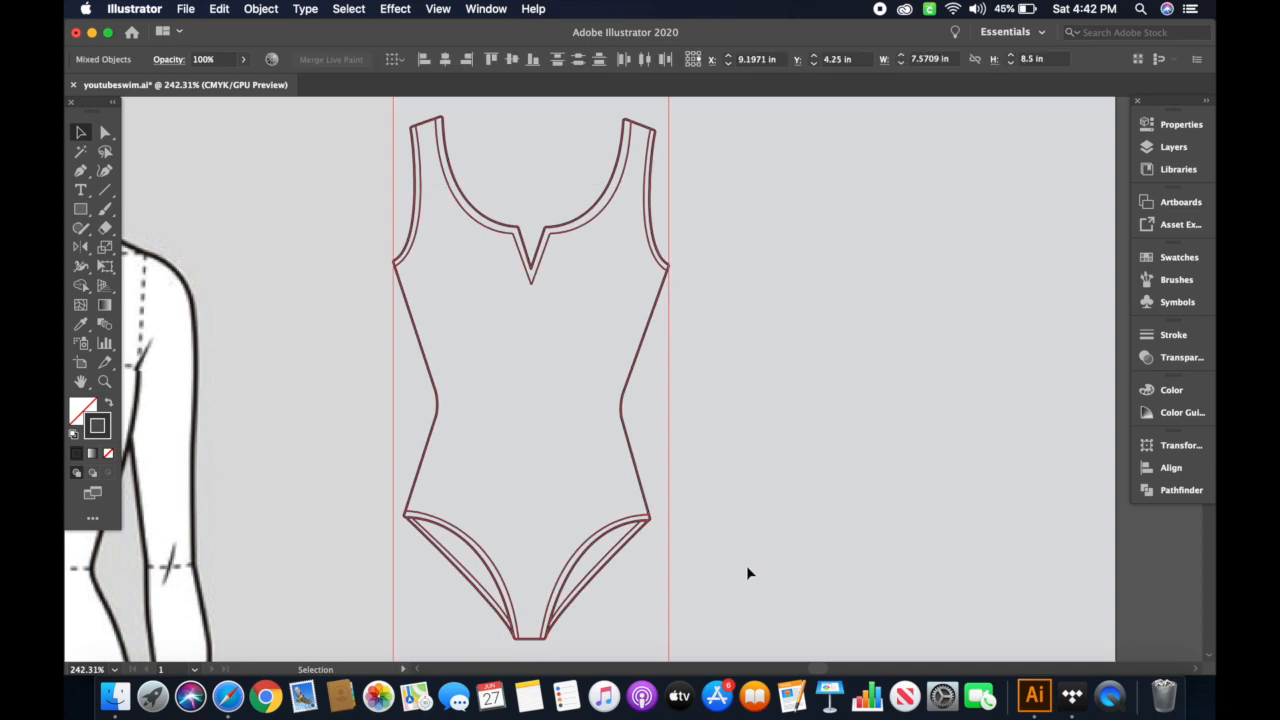
pyautogui.click(259, 10)
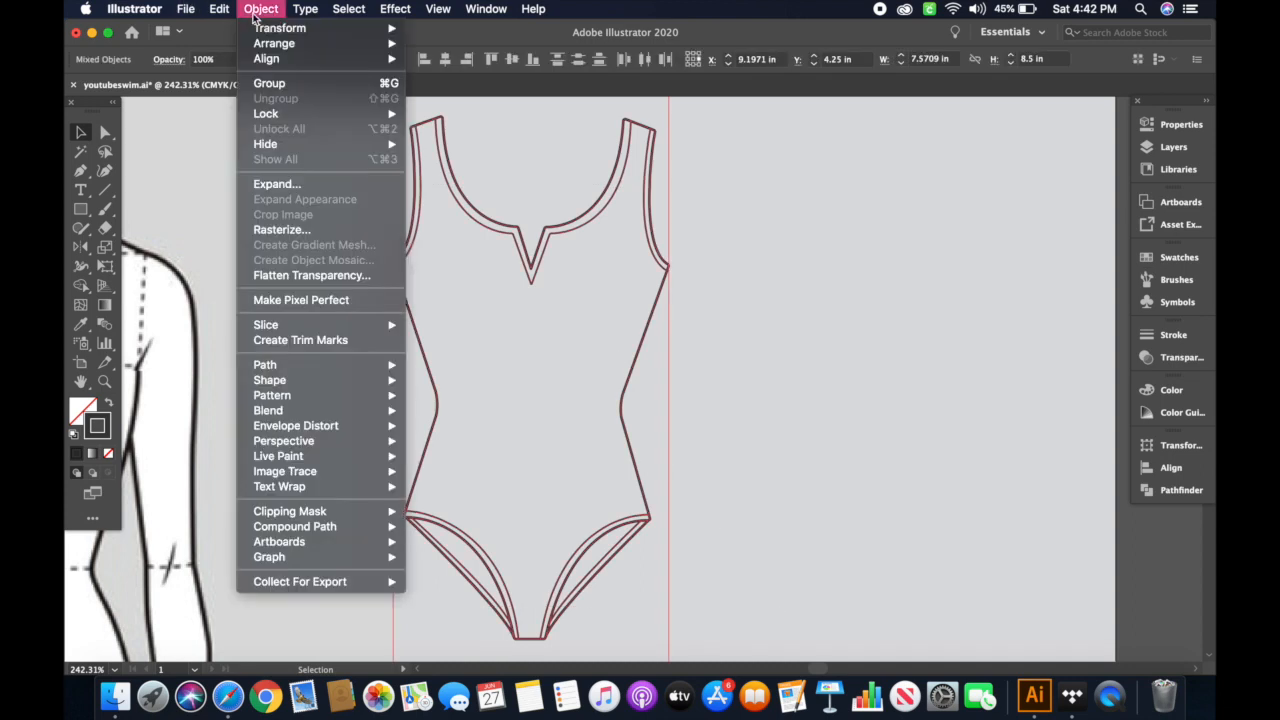
pyautogui.click(285, 84)
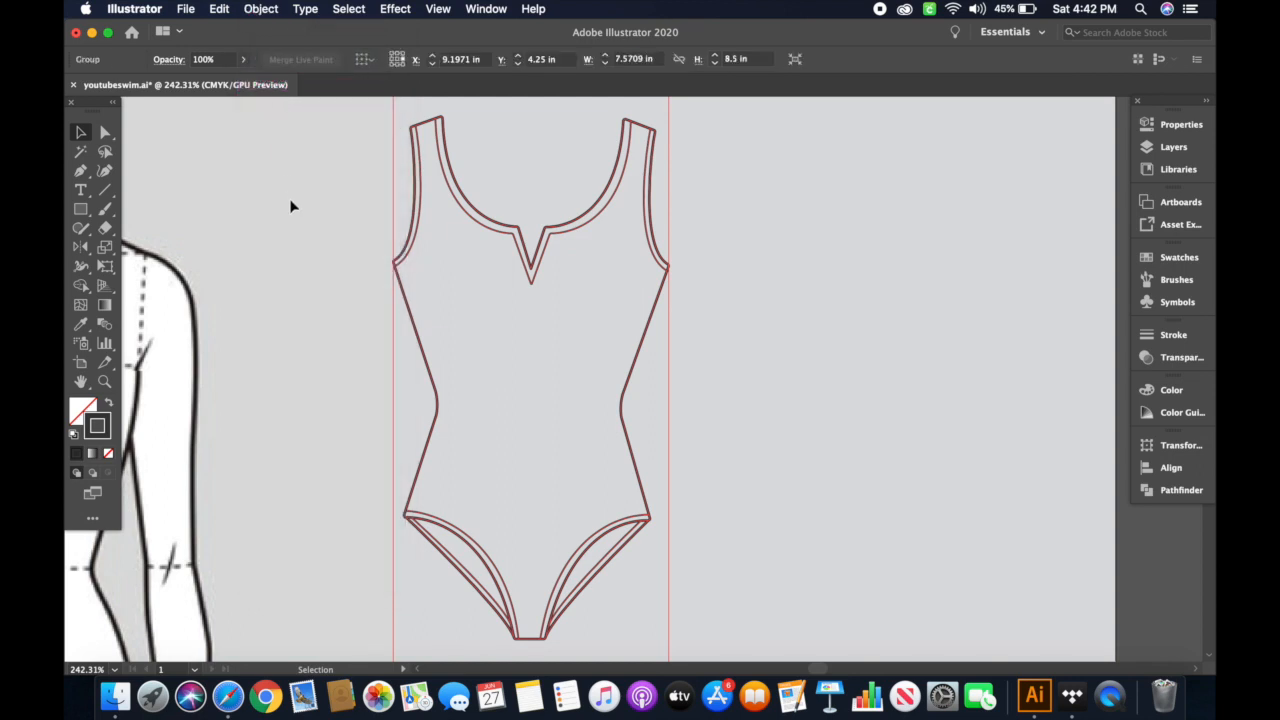
pyautogui.click(291, 206)
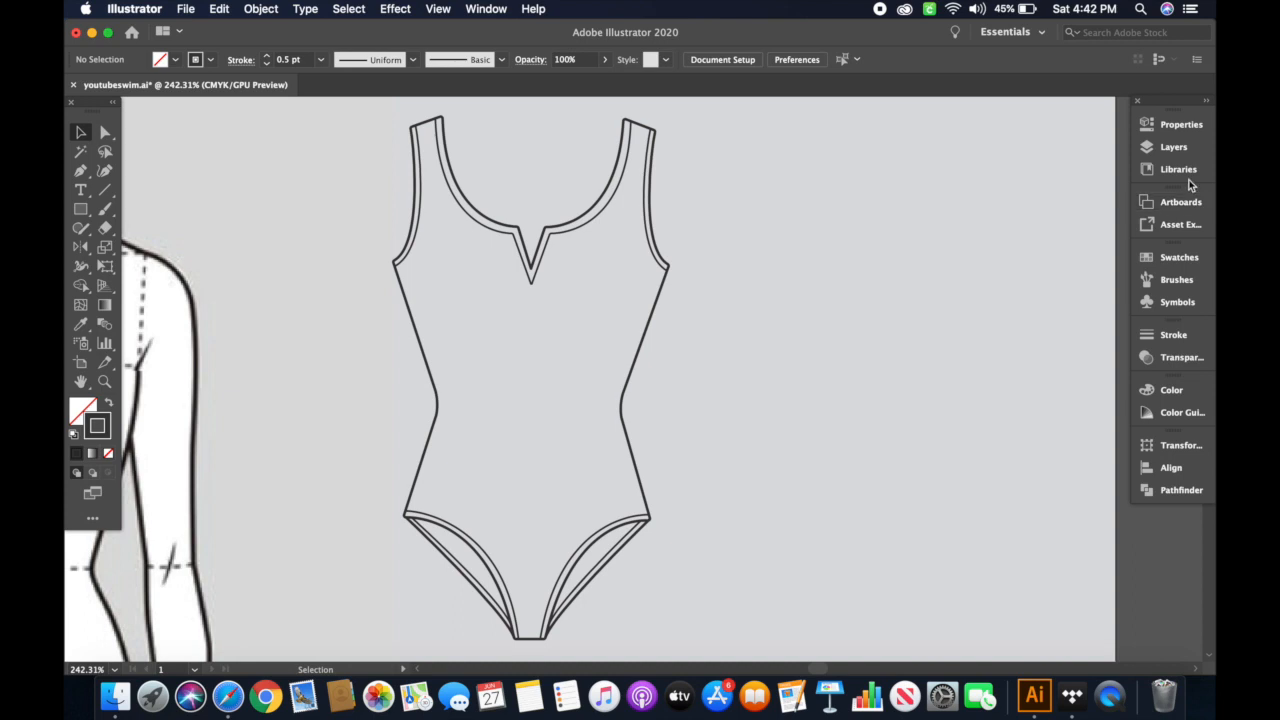
# - Add a new layer above Layer 2 and name it "Stitch line"
pyautogui.click(1175, 150)
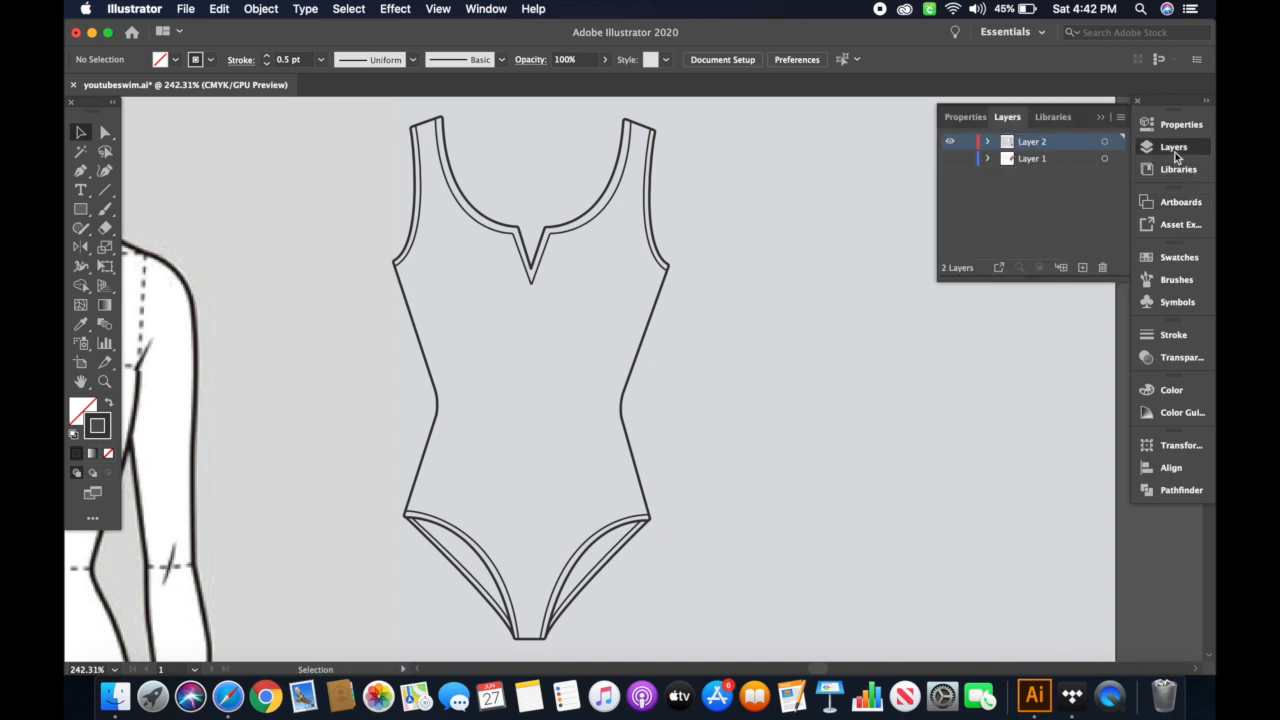
pyautogui.click(1082, 268)
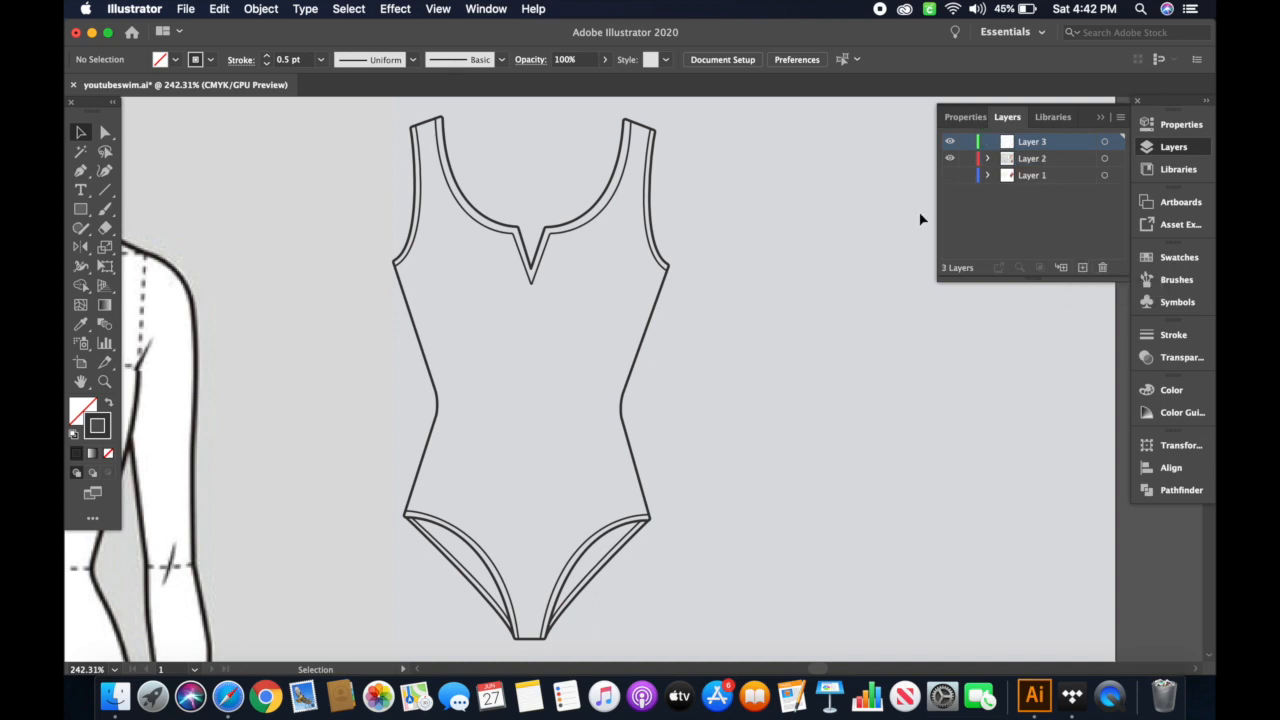
pyautogui.doubleClick(1033, 143)
pyautogui.write('Stitch line')
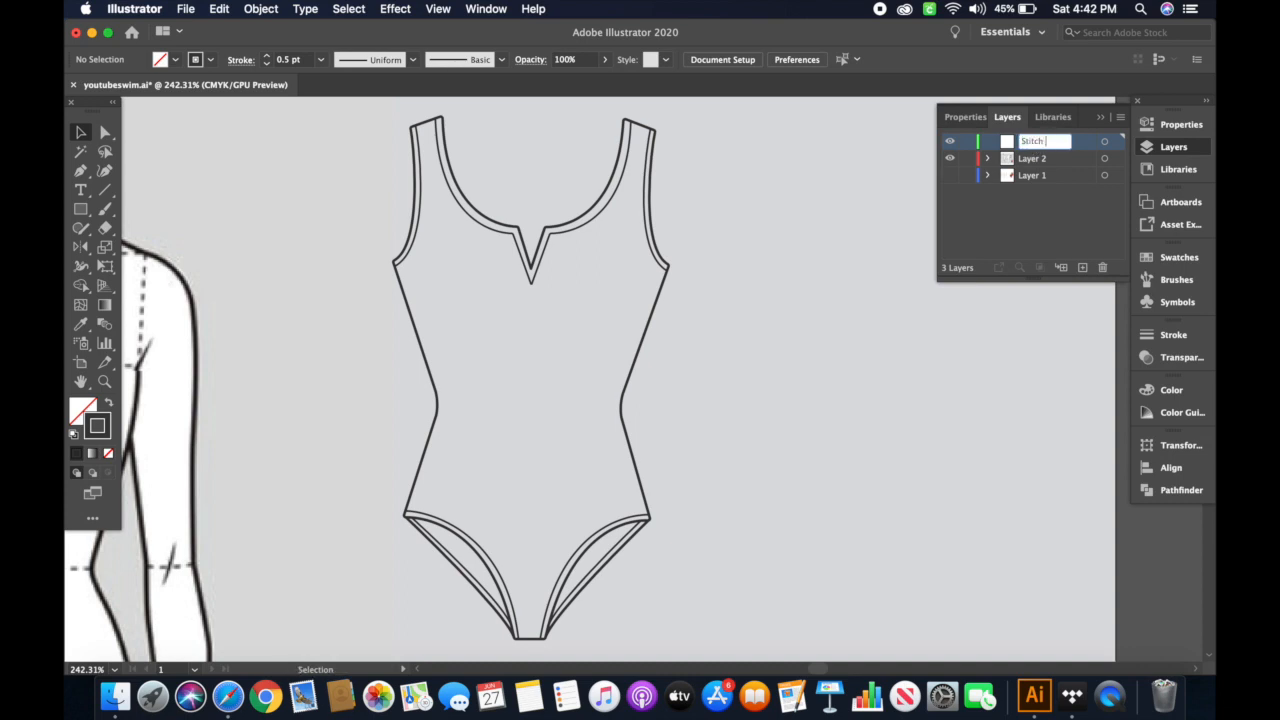
pyautogui.press('Return')
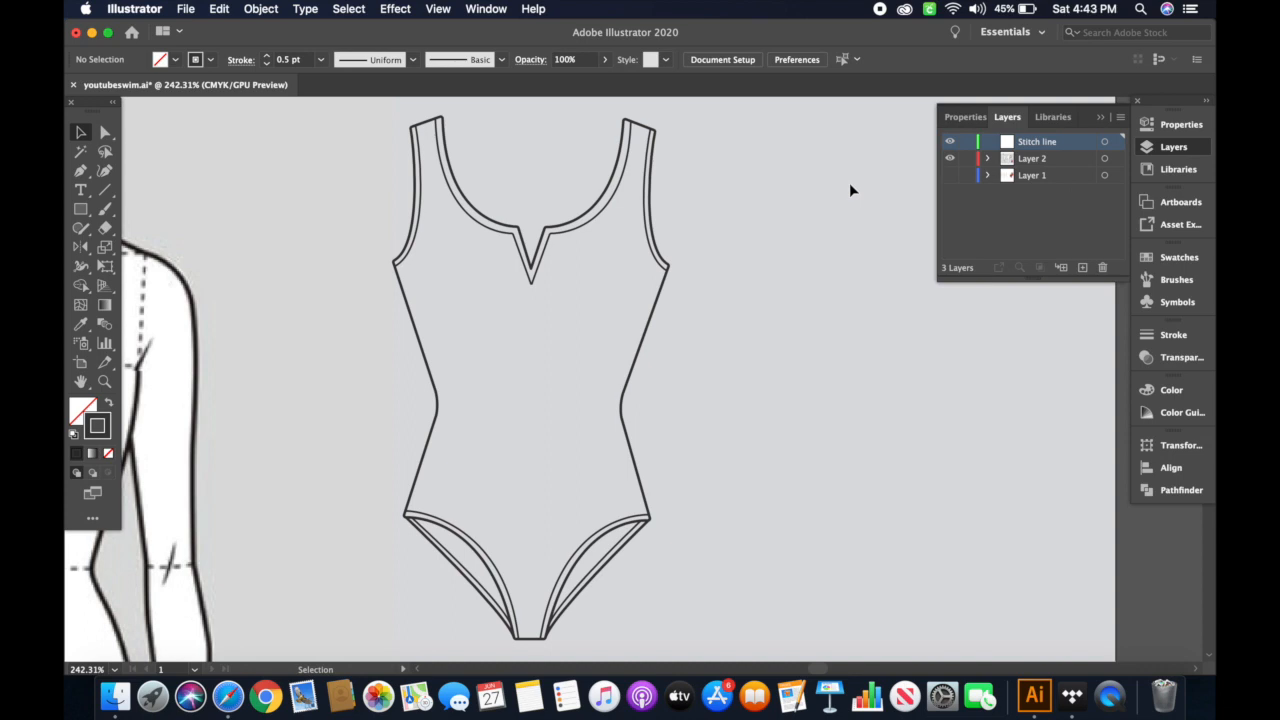
# - Look over the swimsuit drawing, the figure templates and the red swimsuit reference photo on the artboard
pyautogui.scroll(4, 475, 271)
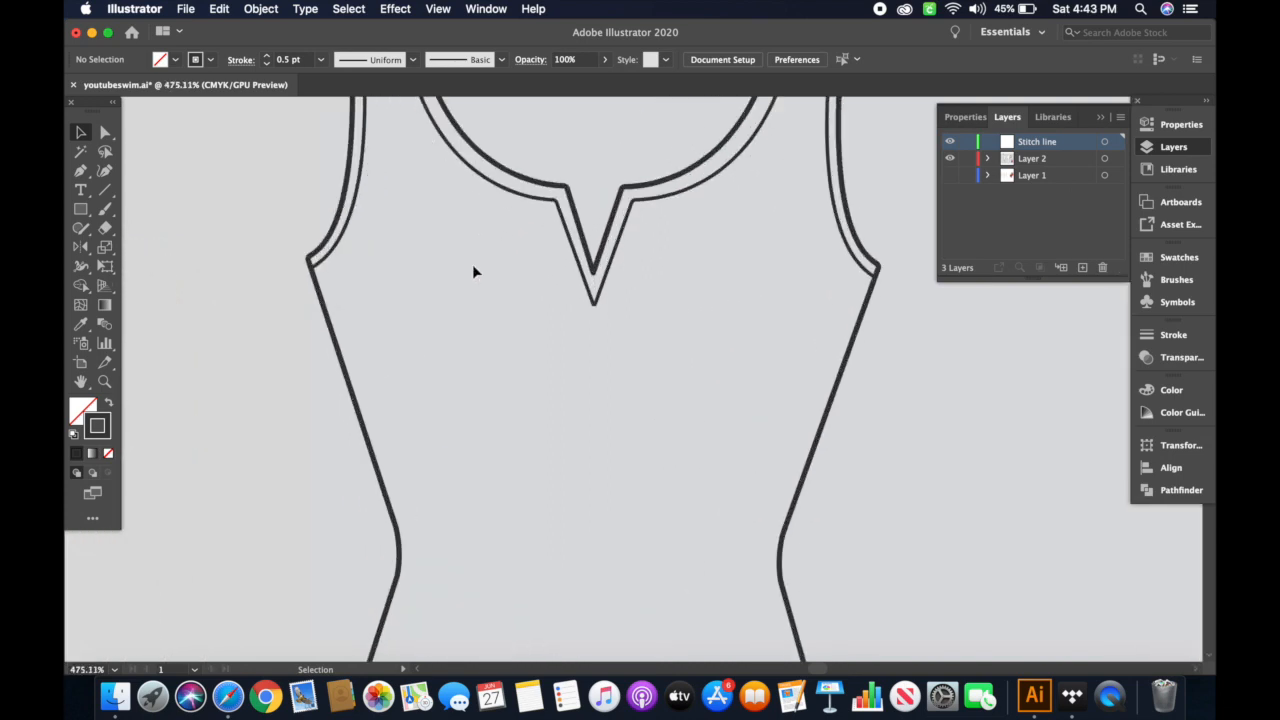
pyautogui.scroll(-1, 474, 270)
pyautogui.scroll(-2, 472, 272)
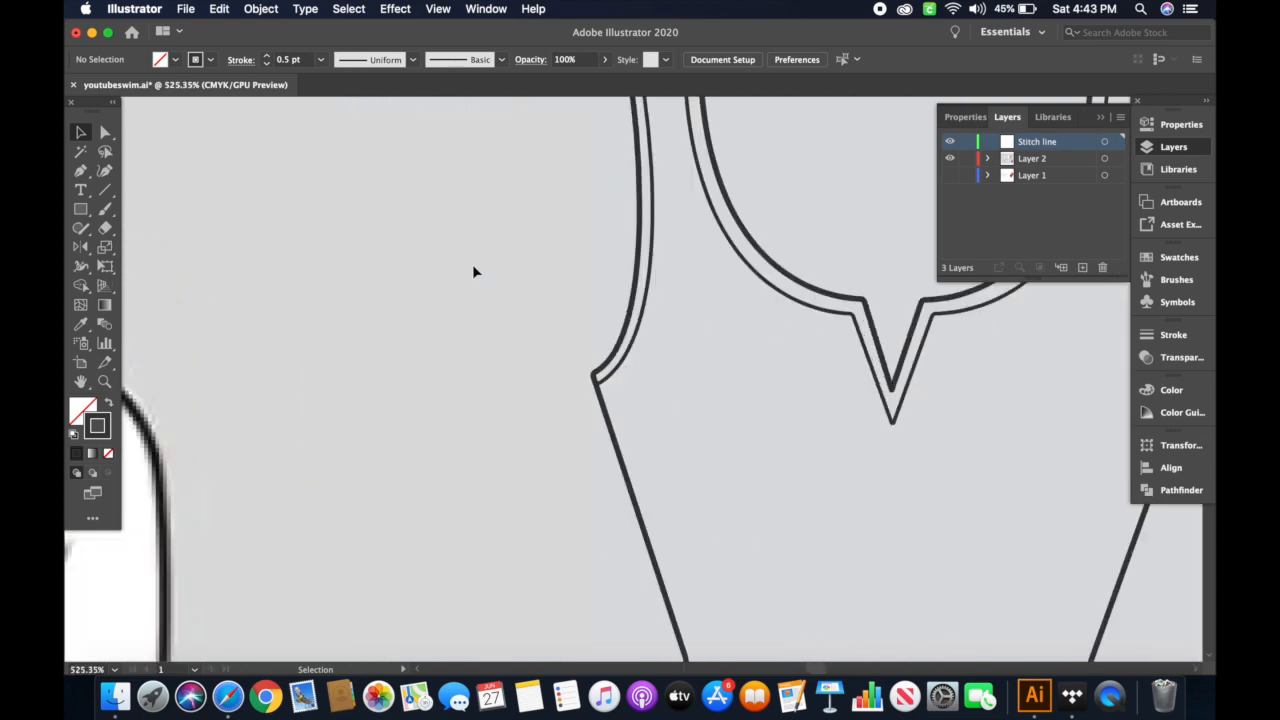
pyautogui.scroll(-4, 468, 279)
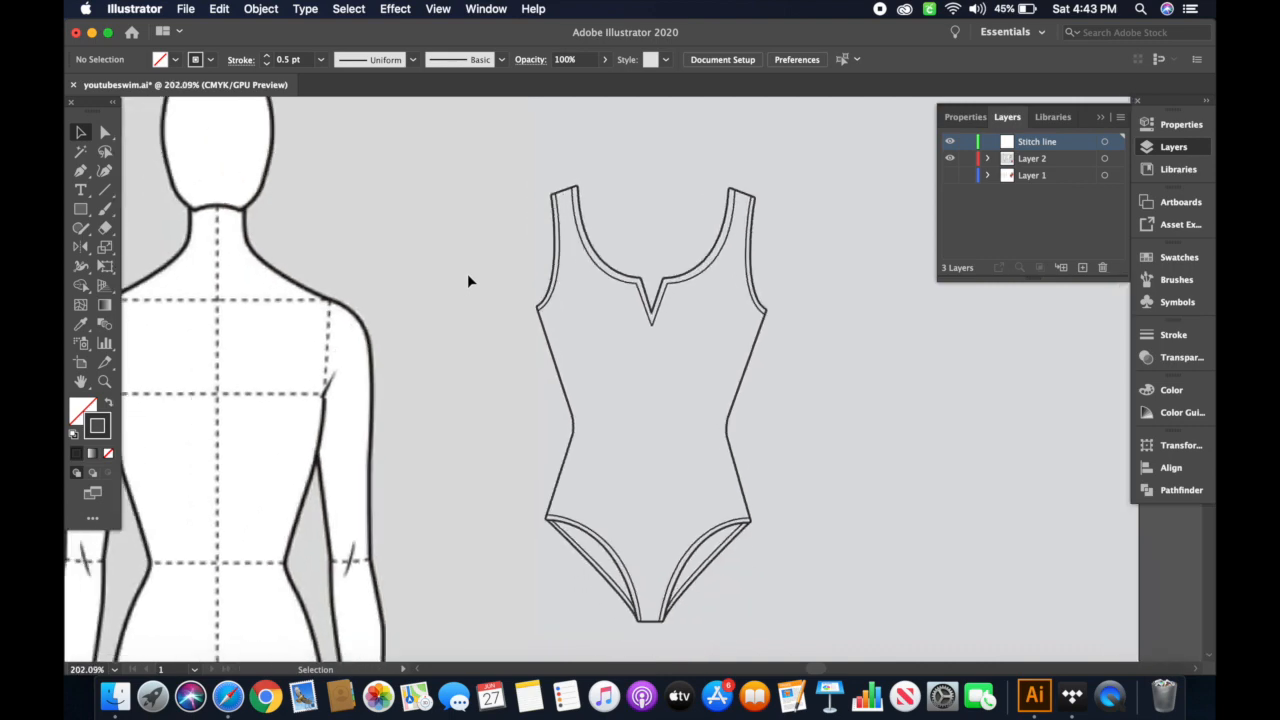
pyautogui.hscroll(10, 467, 281)
pyautogui.scroll(-5, 467, 281)
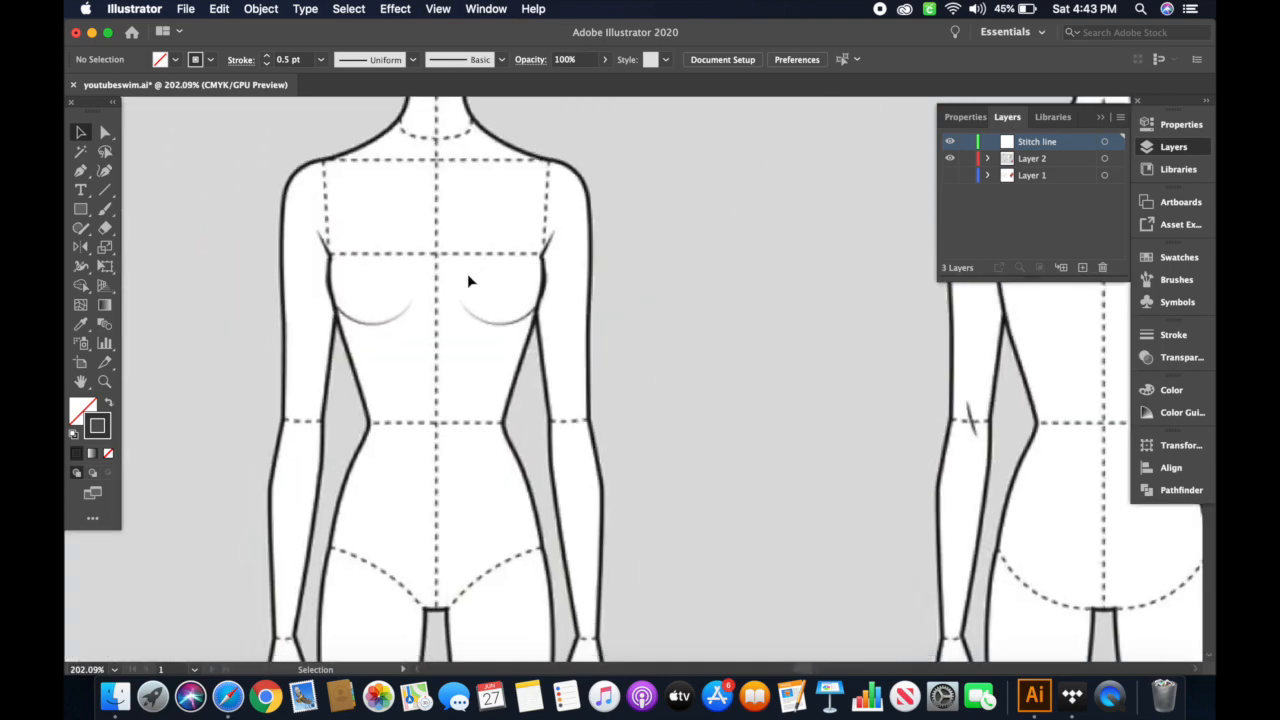
pyautogui.scroll(-6, 468, 281)
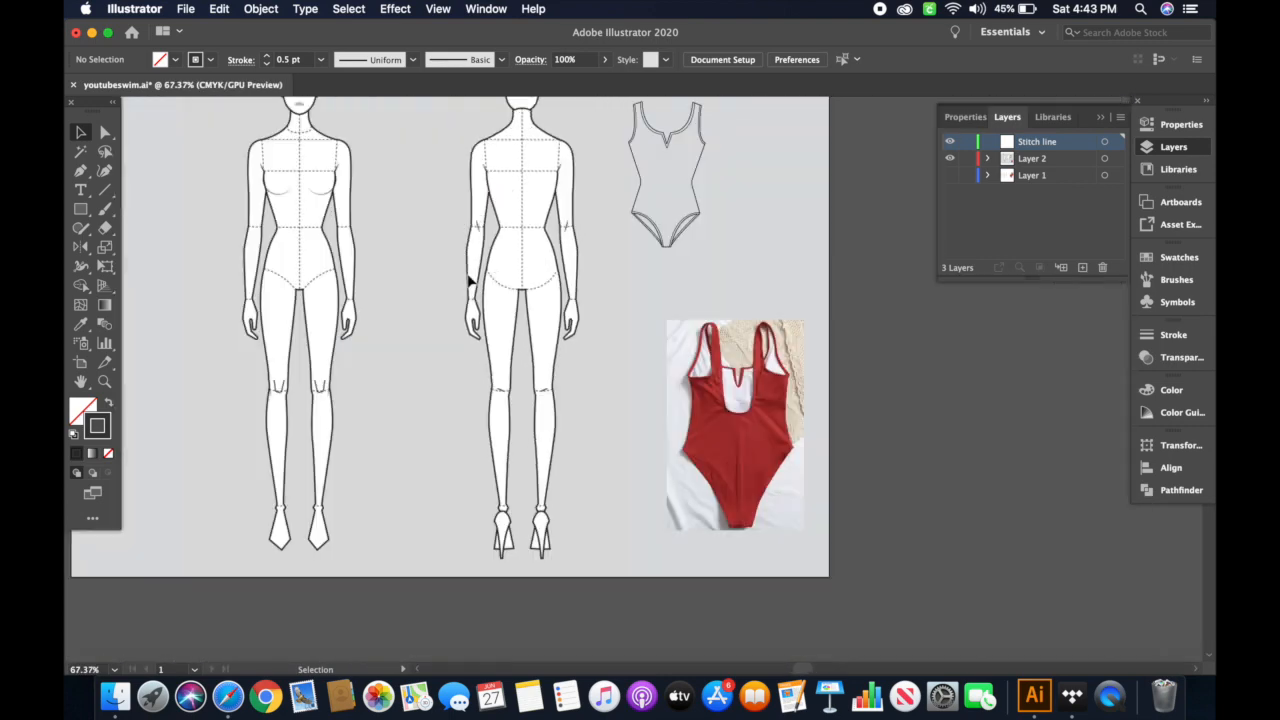
pyautogui.scroll(-4, 467, 281)
pyautogui.hscroll(-5, 467, 281)
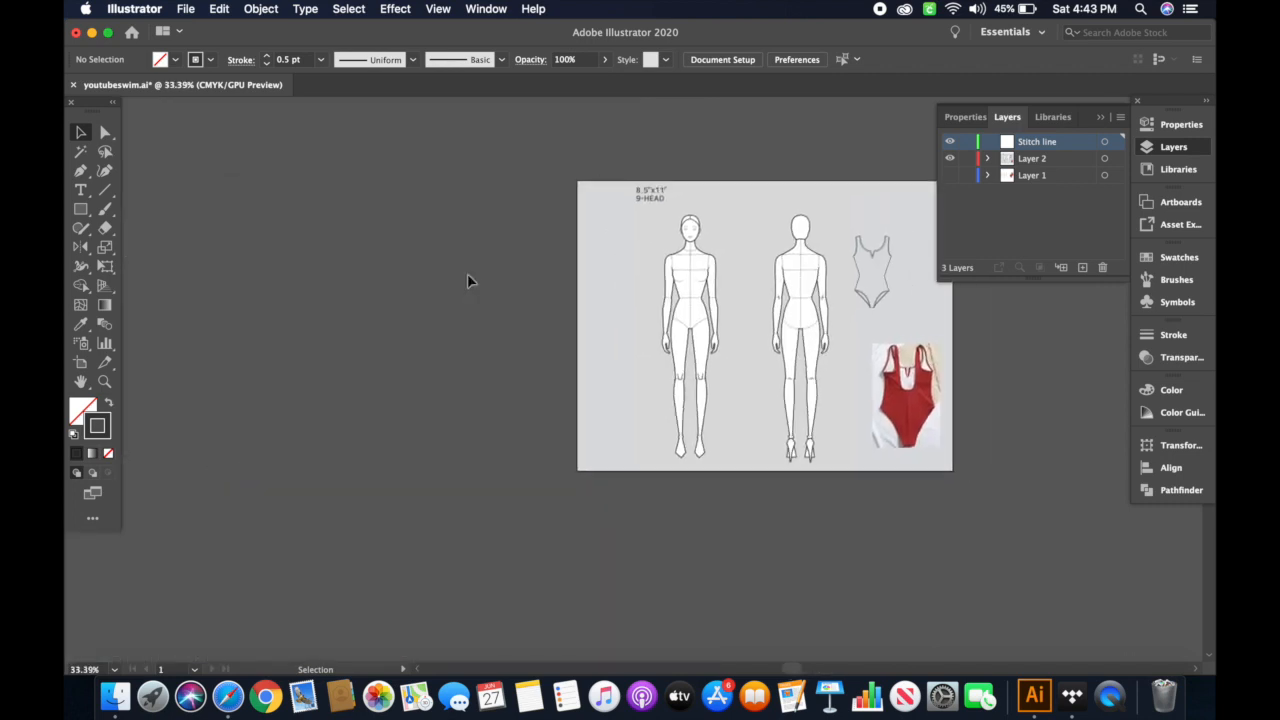
# - Turn on the visibility of Layer 1 to display the red swimsuit reference photos beside the artboard
pyautogui.hscroll(8, 467, 281)
pyautogui.scroll(-4, 467, 280)
pyautogui.hscroll(-2, 467, 280)
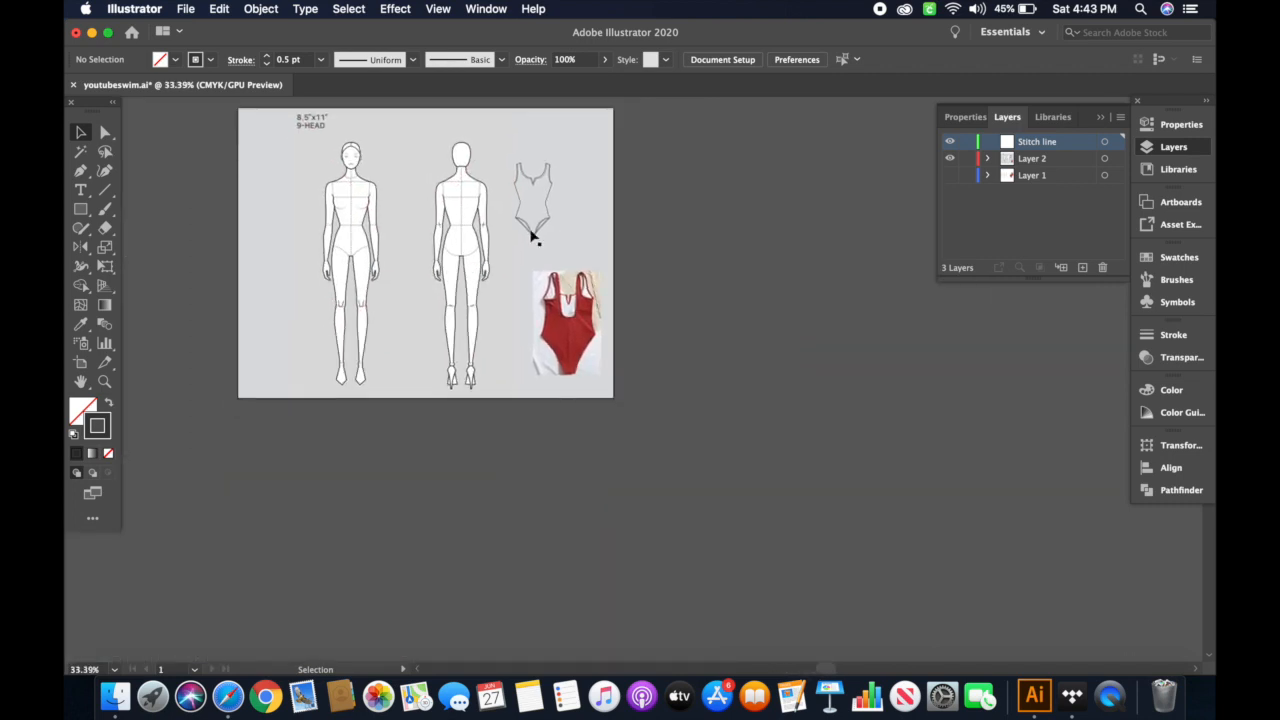
pyautogui.click(950, 176)
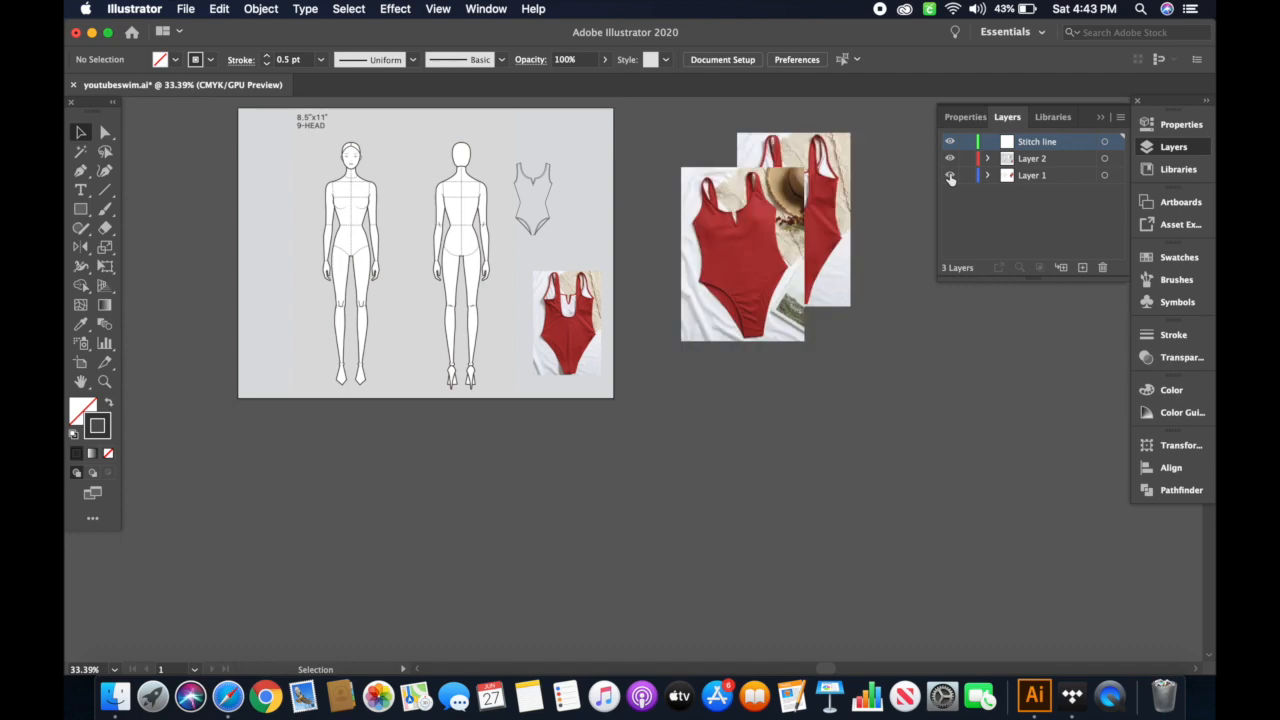
# - Examine the stitching along the neckline, V-notch, straps and armholes in the red swimsuit's back-view photo
pyautogui.scroll(2, 570, 295)
pyautogui.scroll(4, 570, 295)
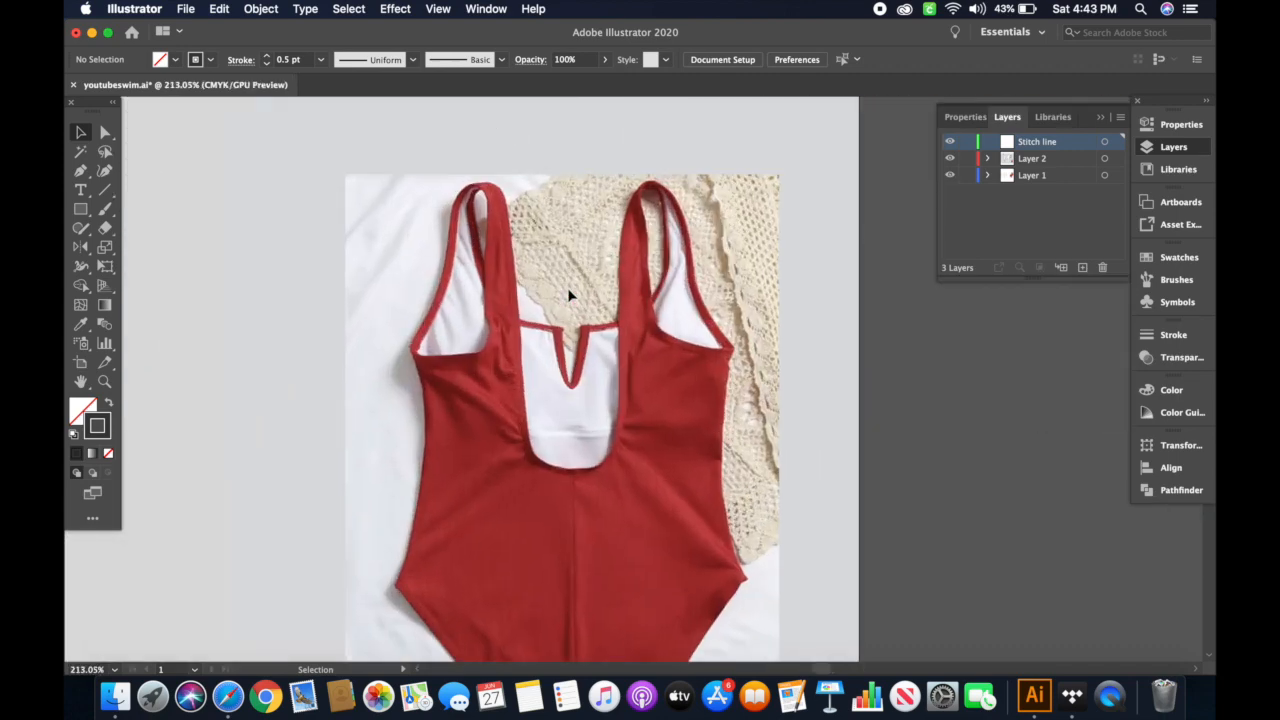
pyautogui.hscroll(8, 570, 295)
pyautogui.scroll(-3, 568, 295)
pyautogui.scroll(8, 568, 295)
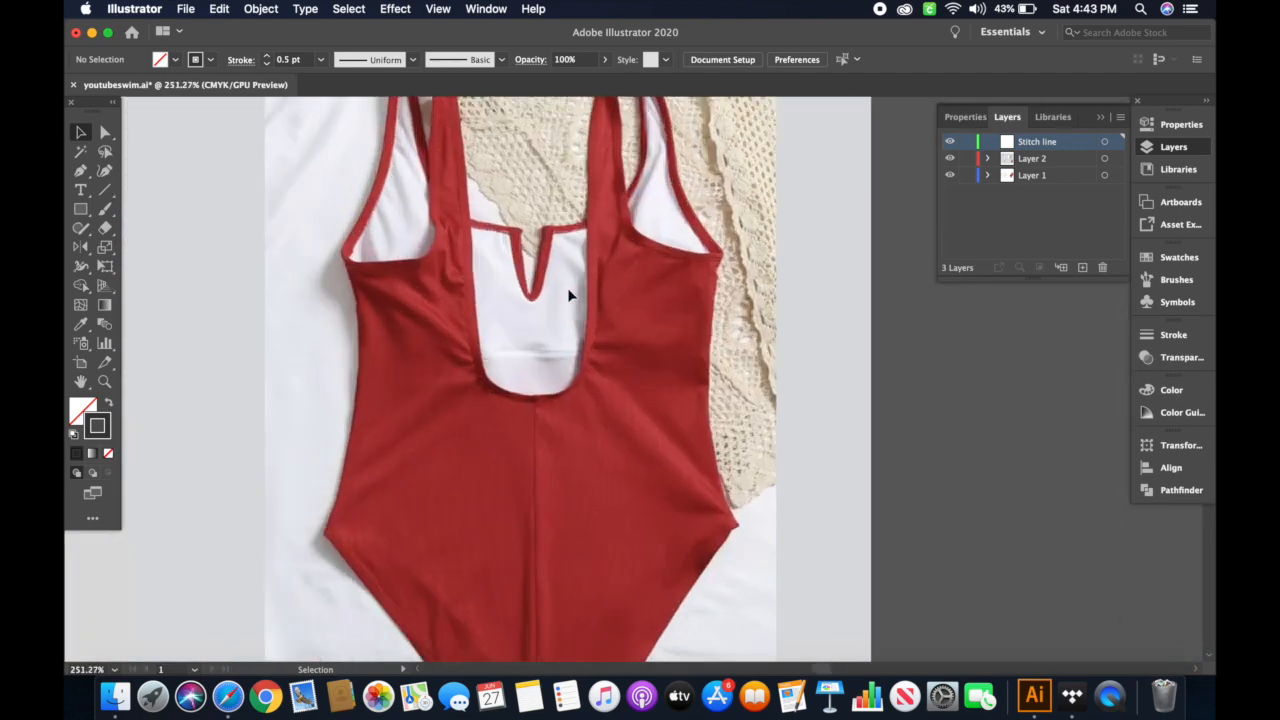
pyautogui.scroll(1, 568, 295)
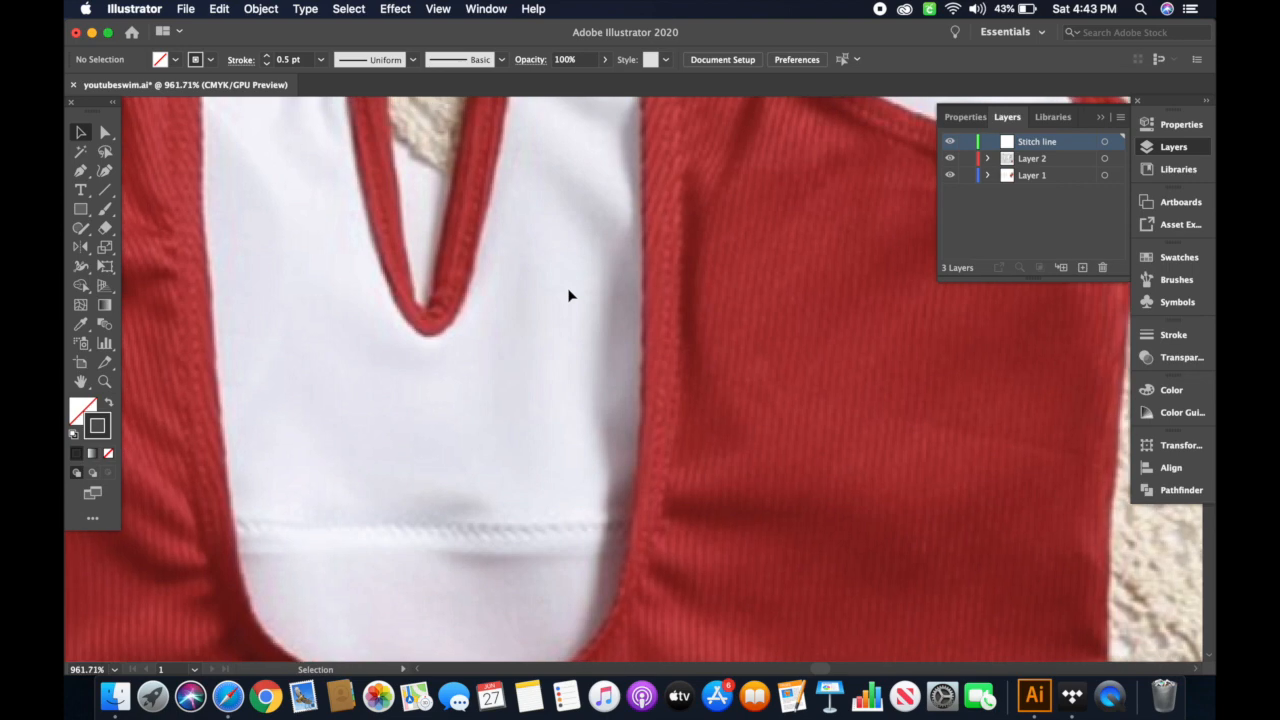
pyautogui.hscroll(-10, 568, 295)
pyautogui.scroll(2, 568, 295)
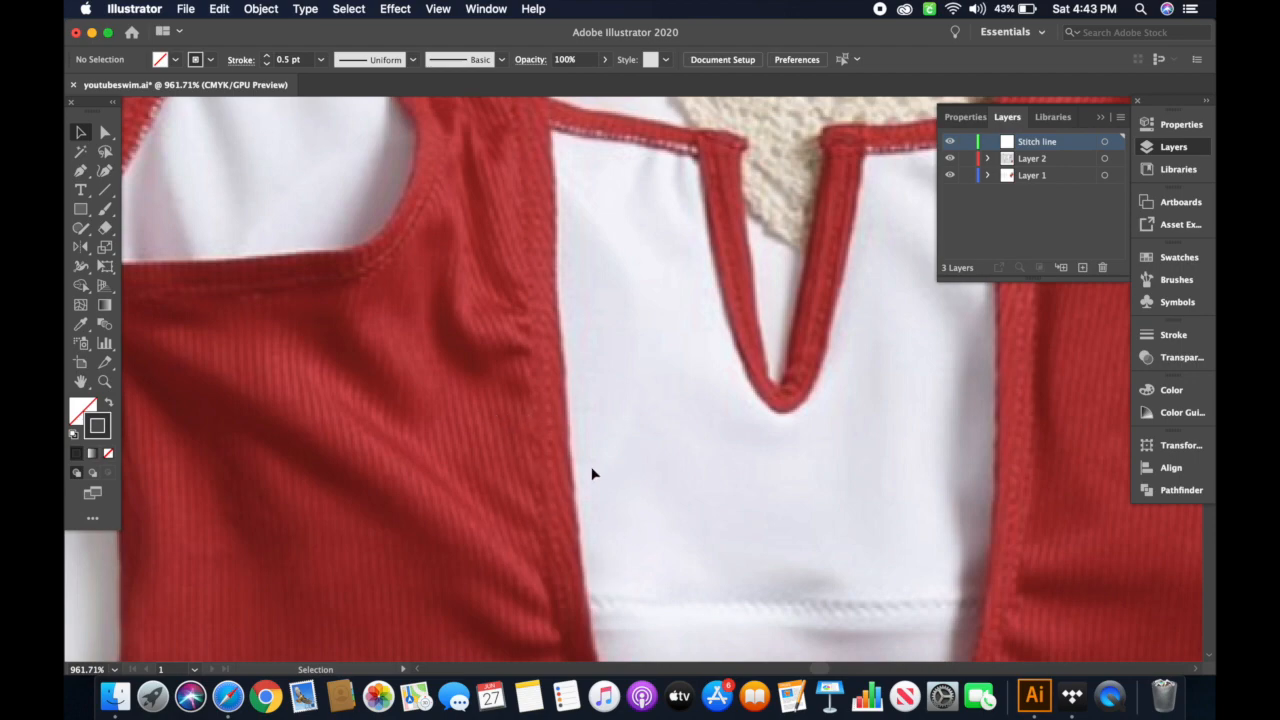
pyautogui.scroll(-5, 570, 438)
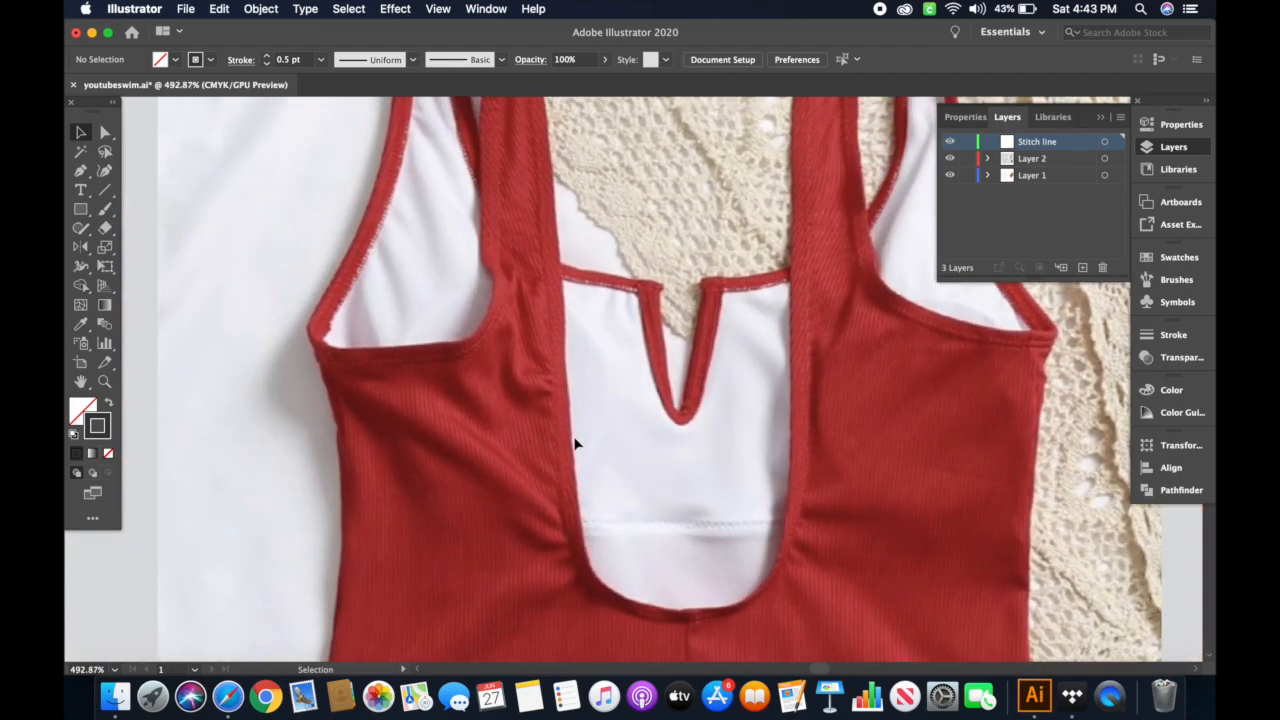
pyautogui.scroll(-8, 575, 443)
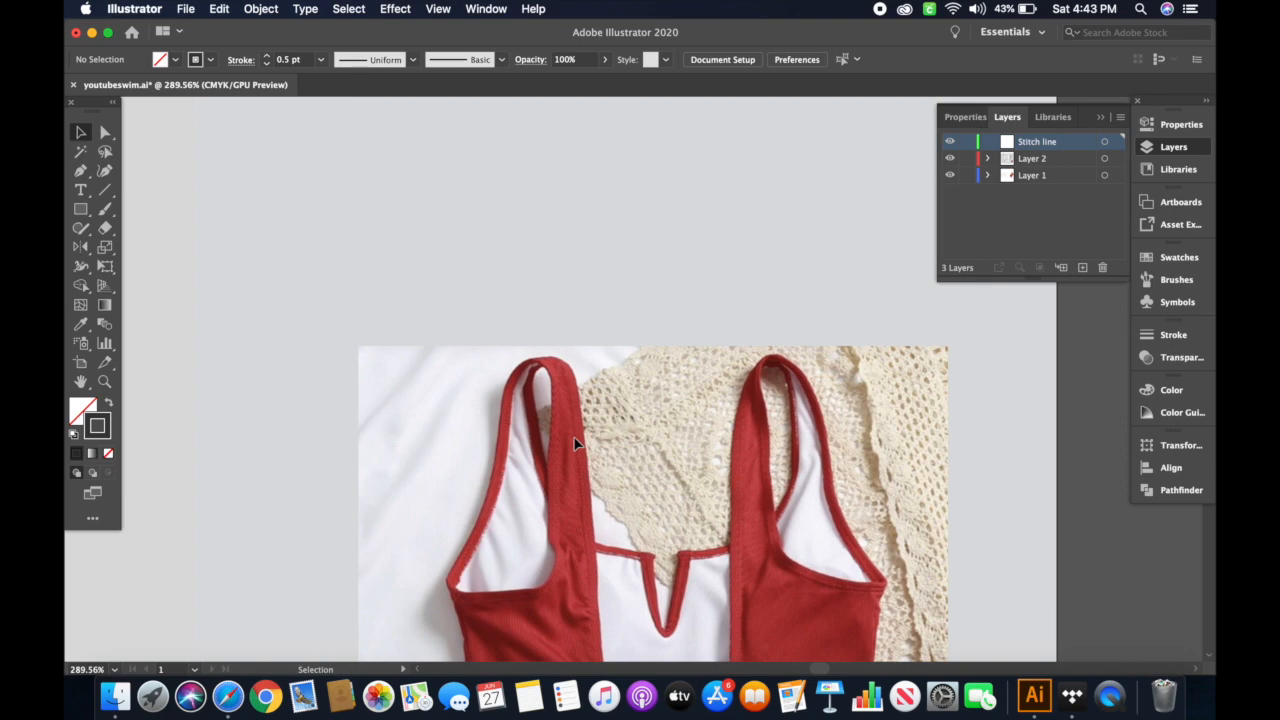
# - Inspect the neckline, armhole and strap edge lines on the swimsuit drawing where stitching belongs
pyautogui.scroll(4, 575, 443)
pyautogui.scroll(5, 573, 436)
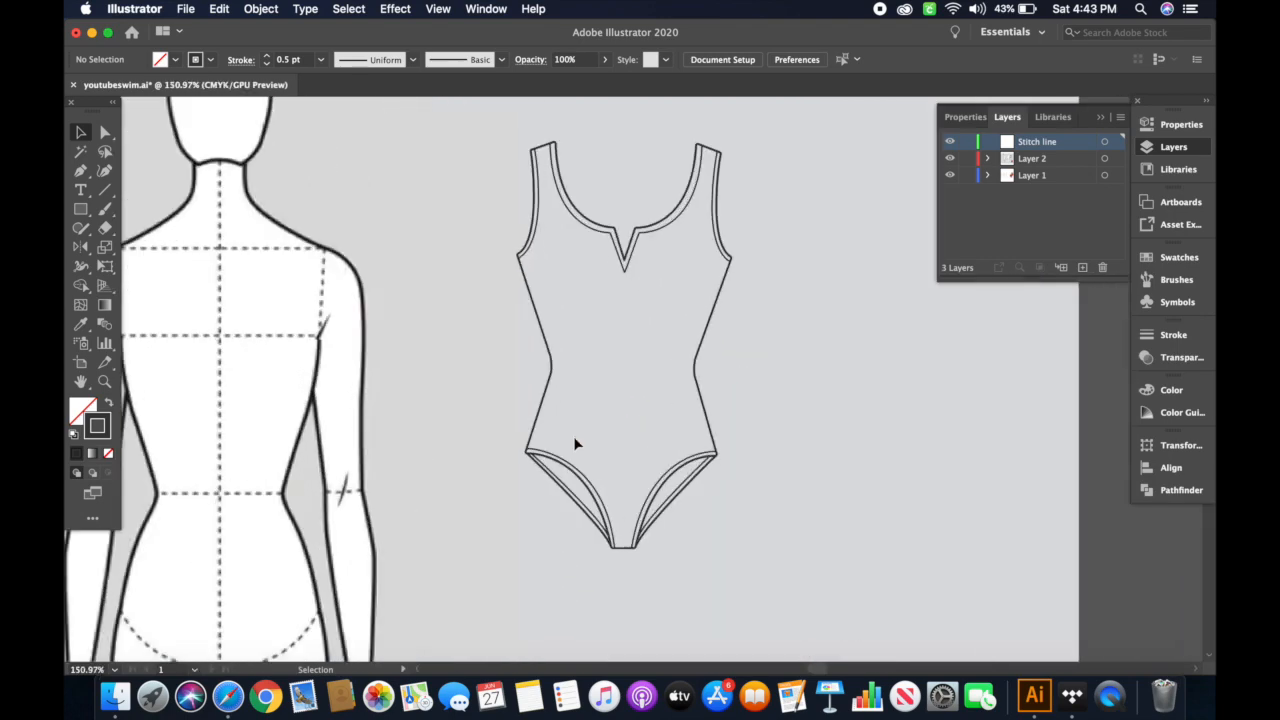
pyautogui.scroll(5, 575, 443)
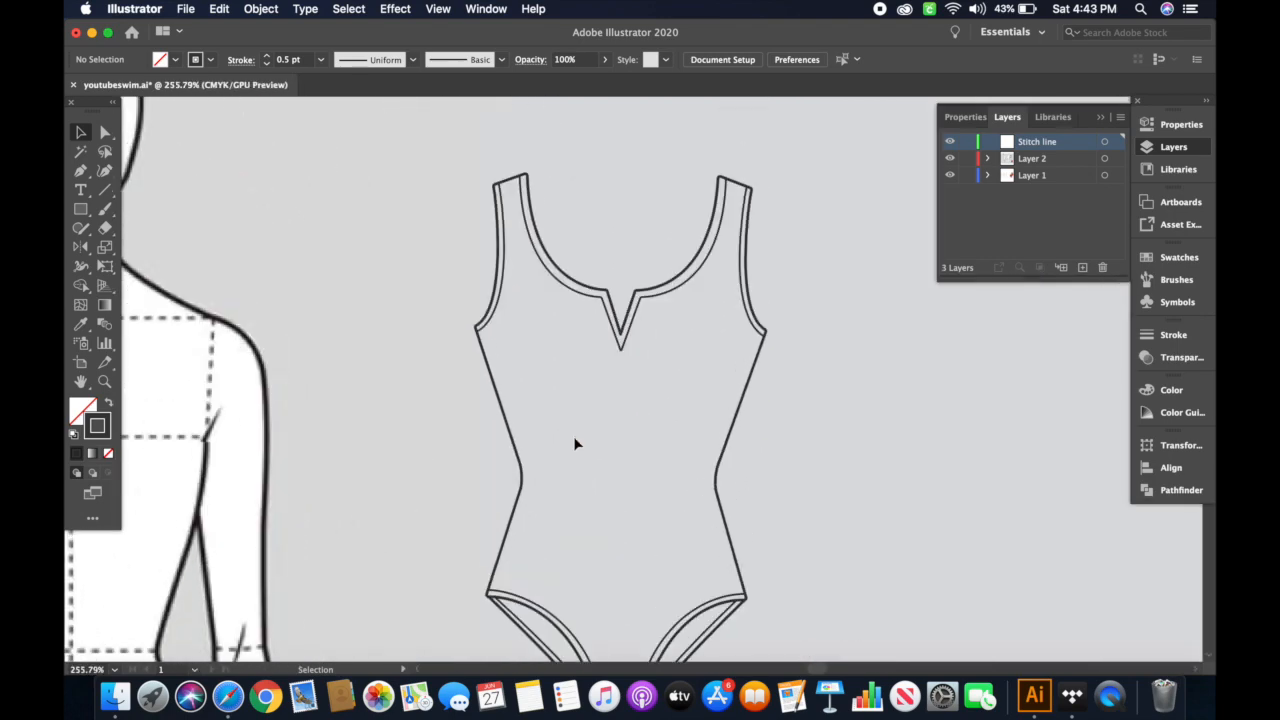
pyautogui.scroll(2, 575, 443)
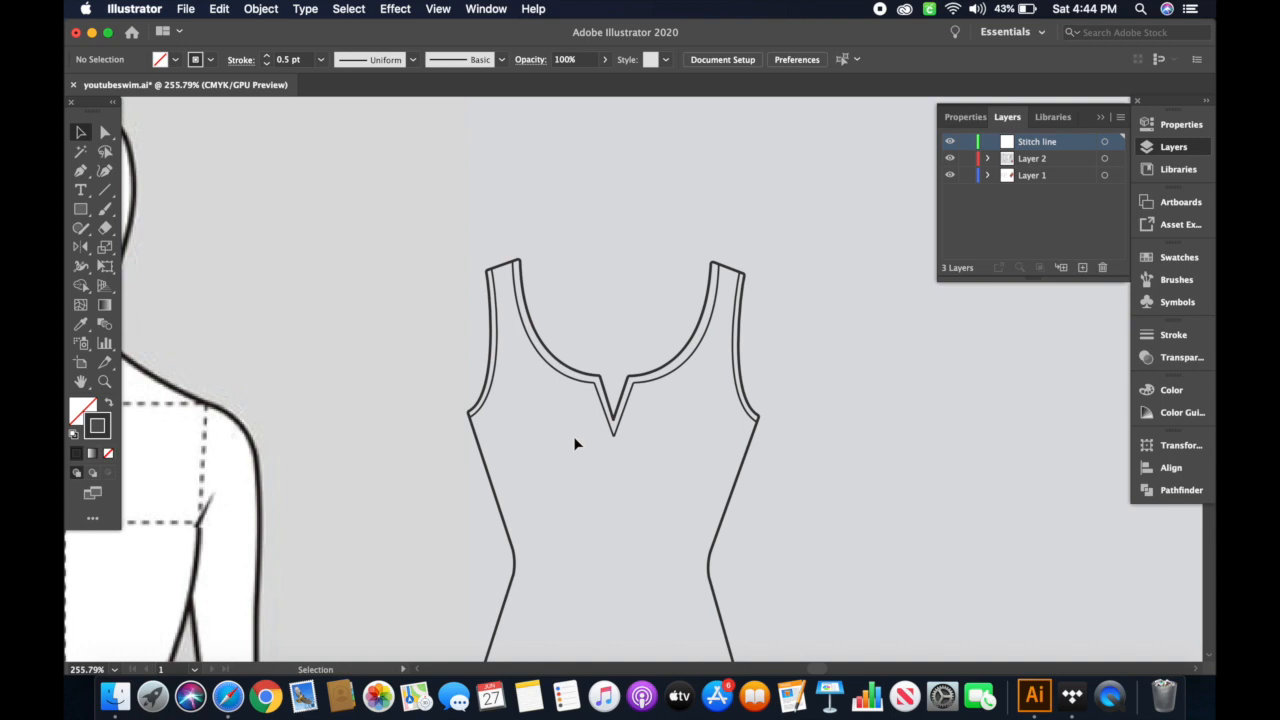
pyautogui.scroll(5, 573, 436)
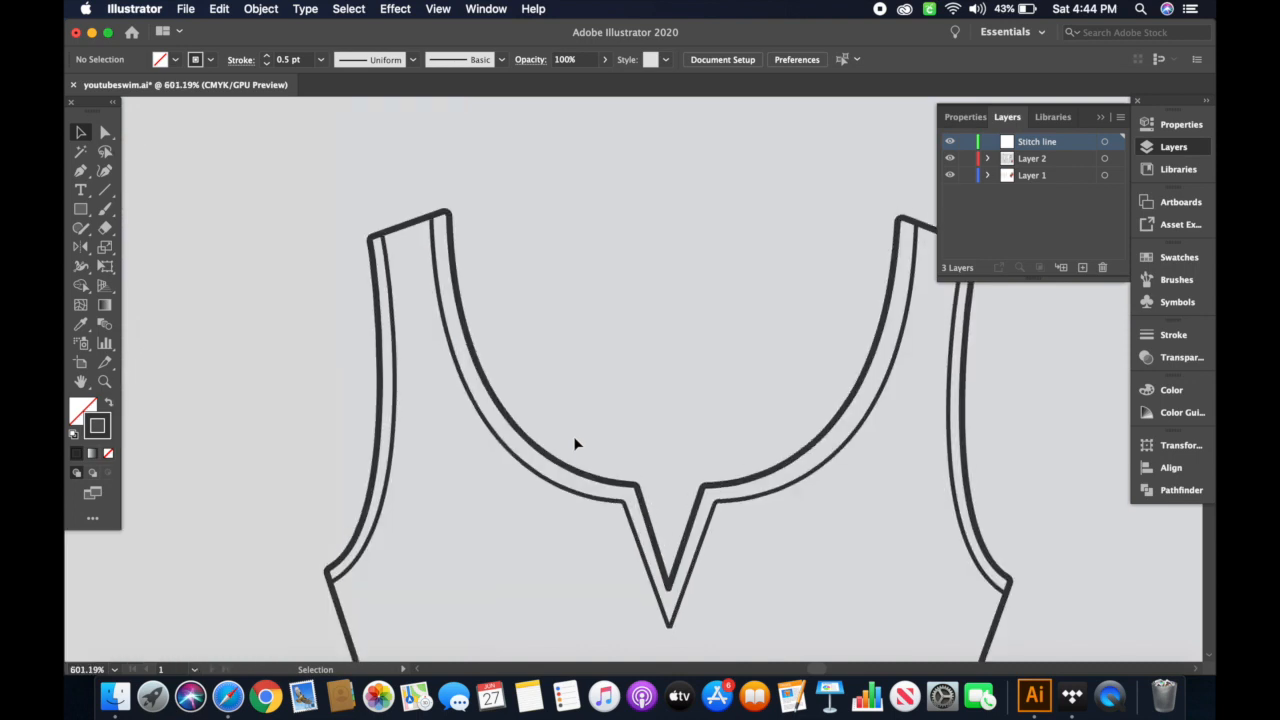
pyautogui.scroll(5, 398, 231)
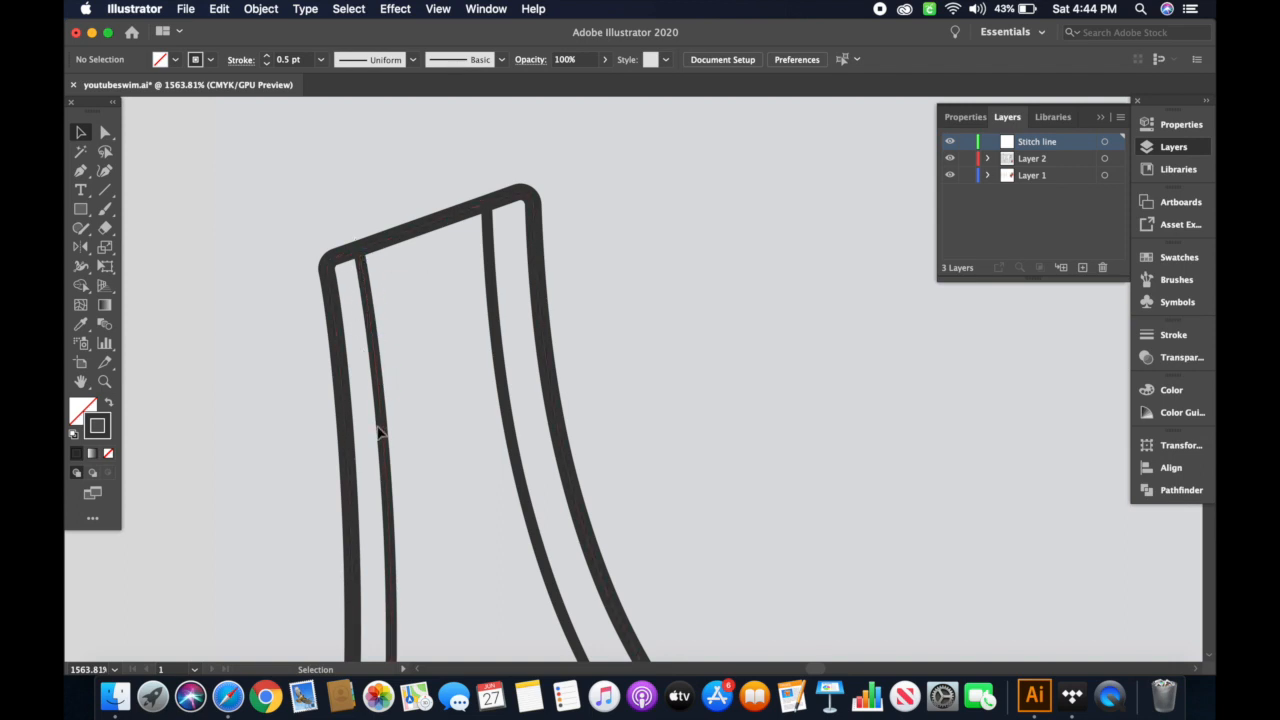
# - Draw a straight horizontal line about 0.18 in long with the Pen tool in the empty area above the swimsuit straps
pyautogui.scroll(-4, 634, 379)
pyautogui.scroll(3, 634, 380)
pyautogui.hscroll(3, 634, 380)
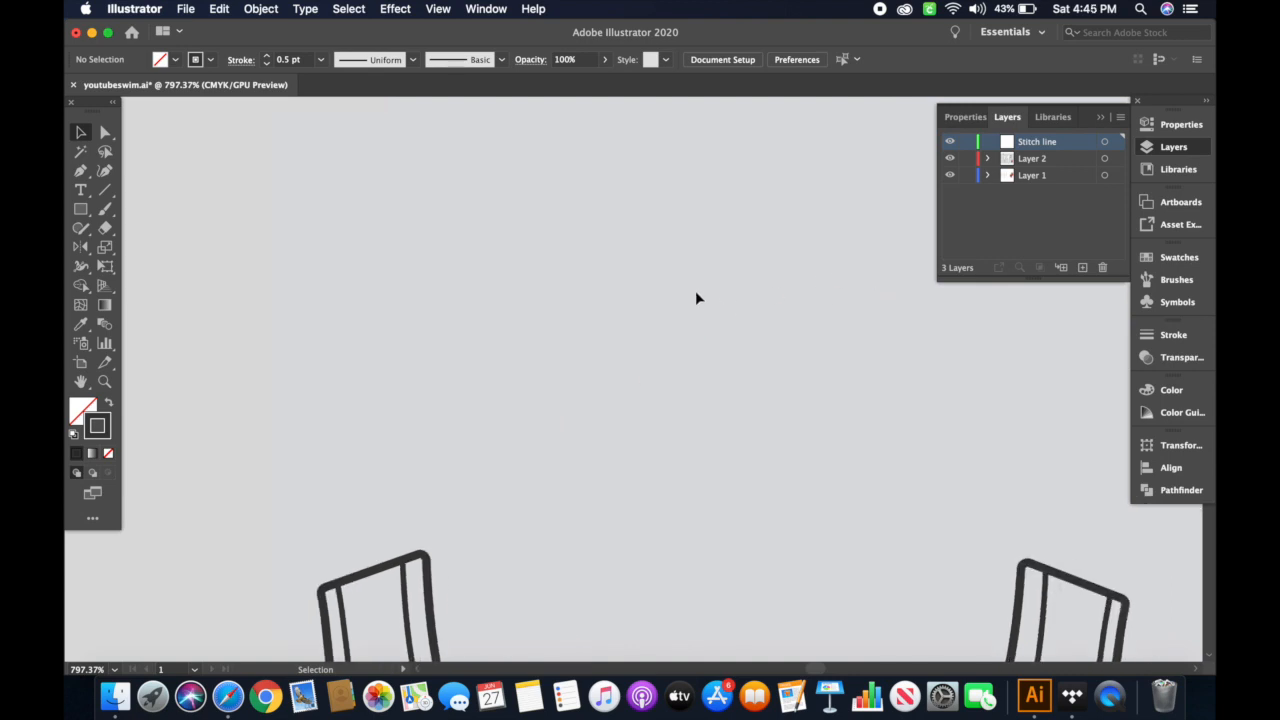
pyautogui.click(1101, 117)
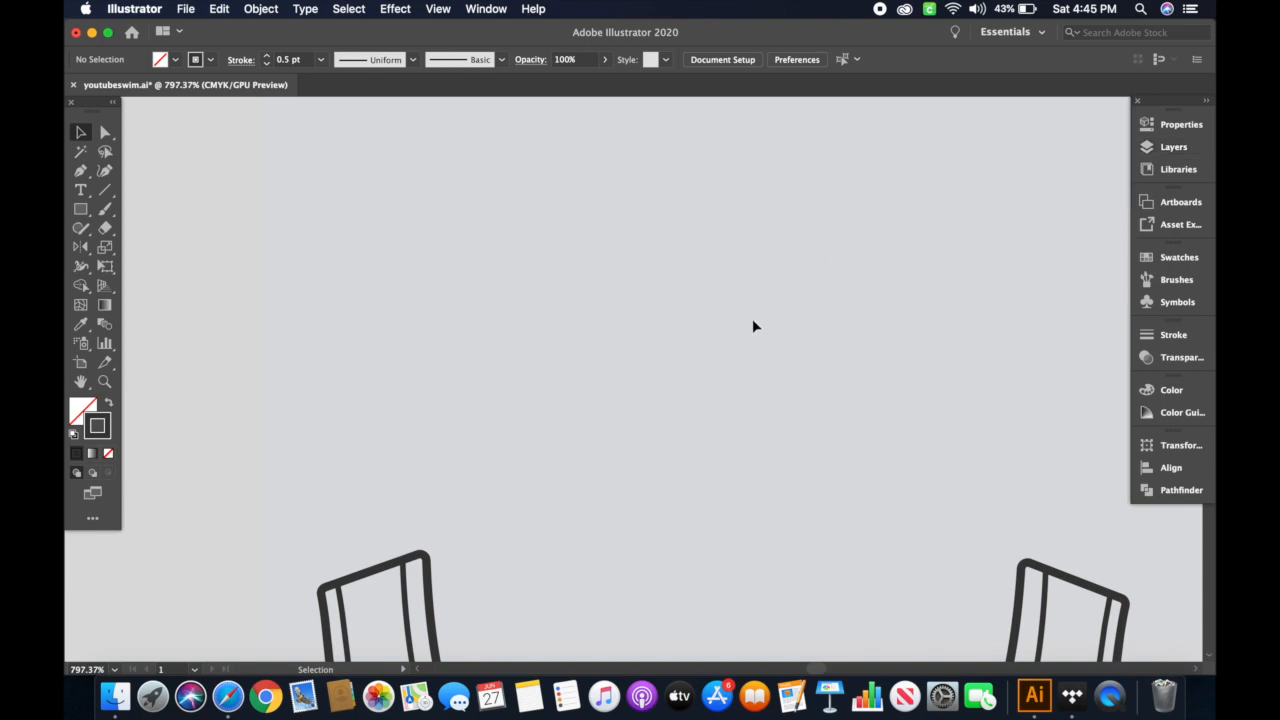
pyautogui.press('p')
pyautogui.click(493, 254)
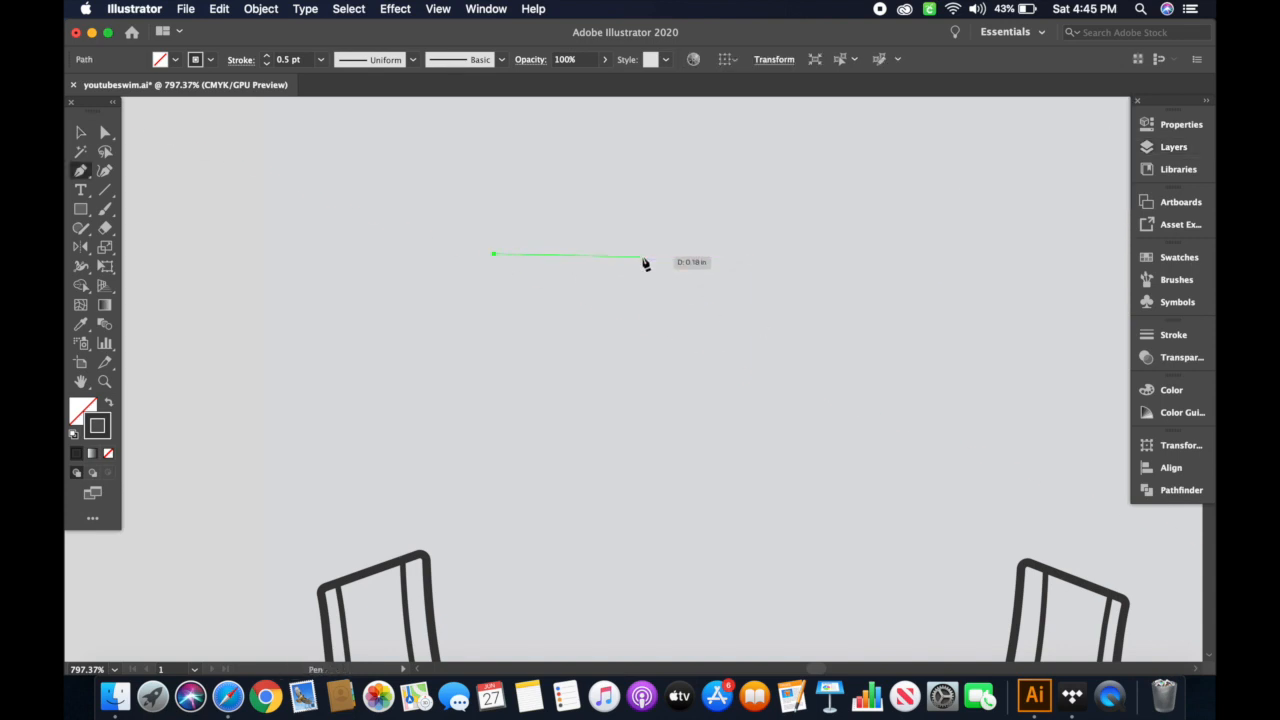
pyautogui.click(644, 254)
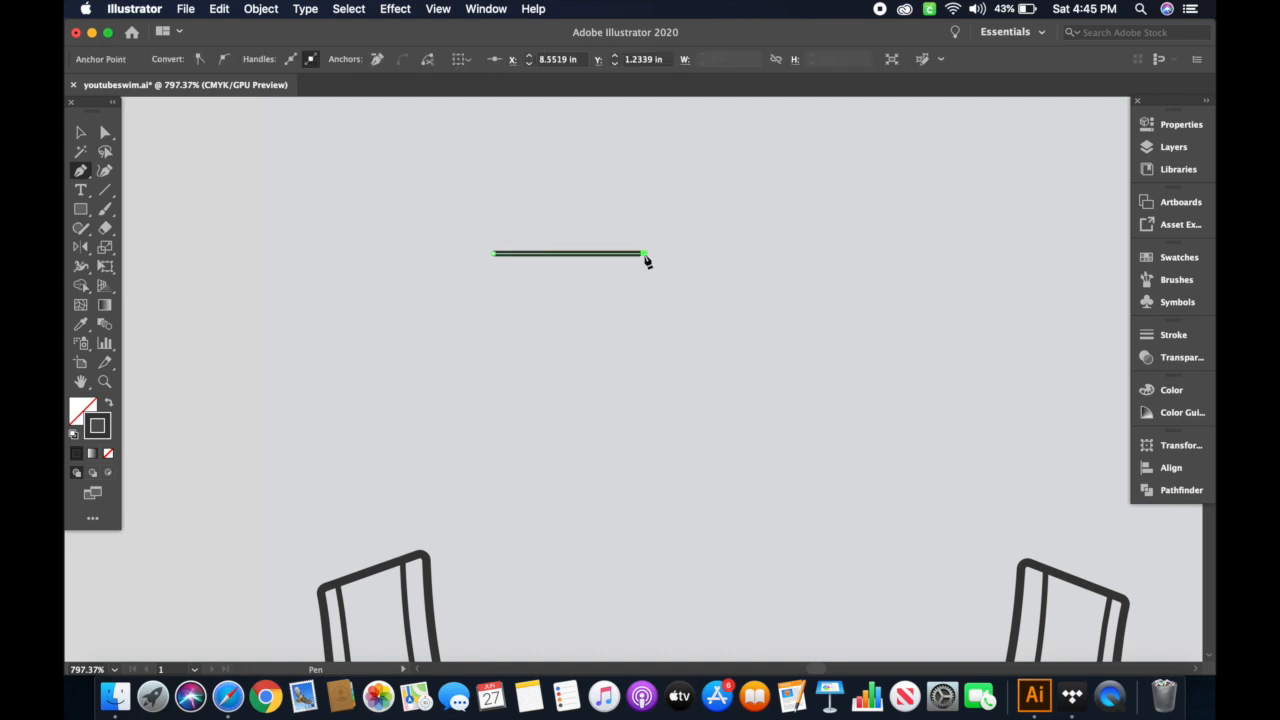
pyautogui.press('v')
pyautogui.click(709, 303)
# - Shorten the horizontal line to roughly half its length by nudging its right end anchor point inward
pyautogui.press('a')
pyautogui.moveTo(632, 230); pyautogui.dragTo(660, 300)
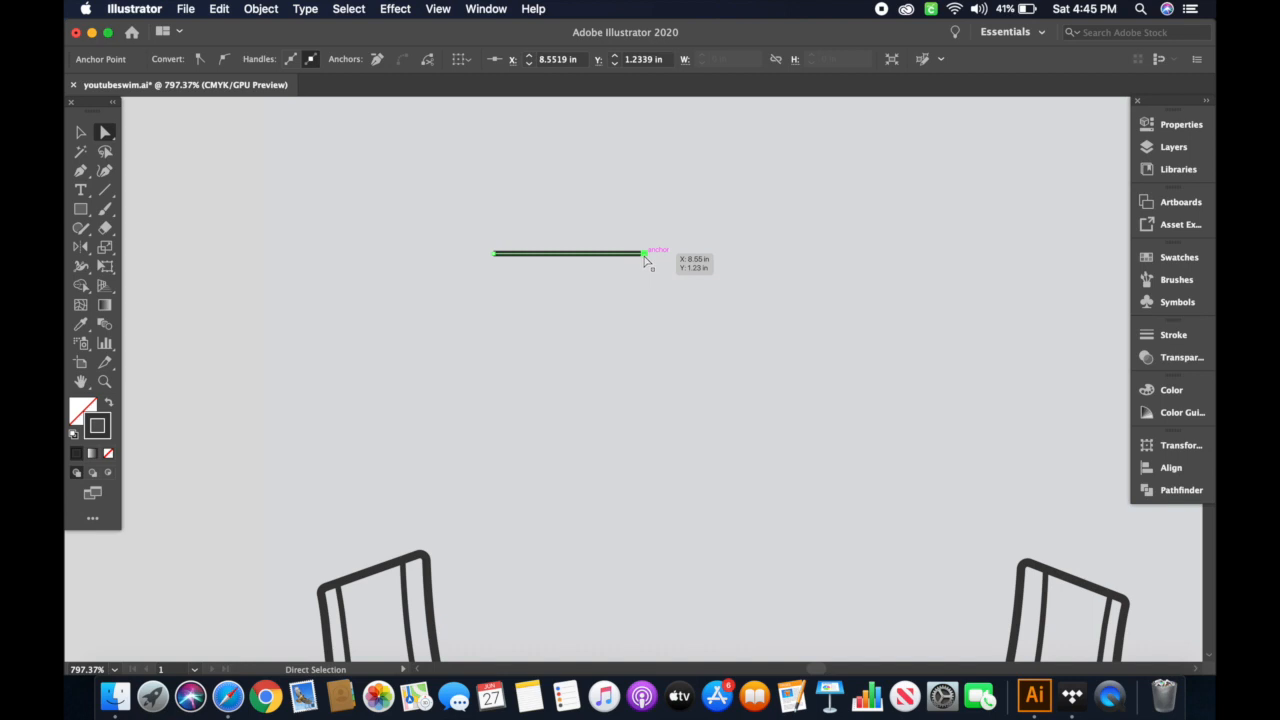
pyautogui.press('Left')
pyautogui.press('Left')
pyautogui.press('Left')
pyautogui.press('Left')
pyautogui.press('Left')
pyautogui.press('Left')
pyautogui.click(690, 240)
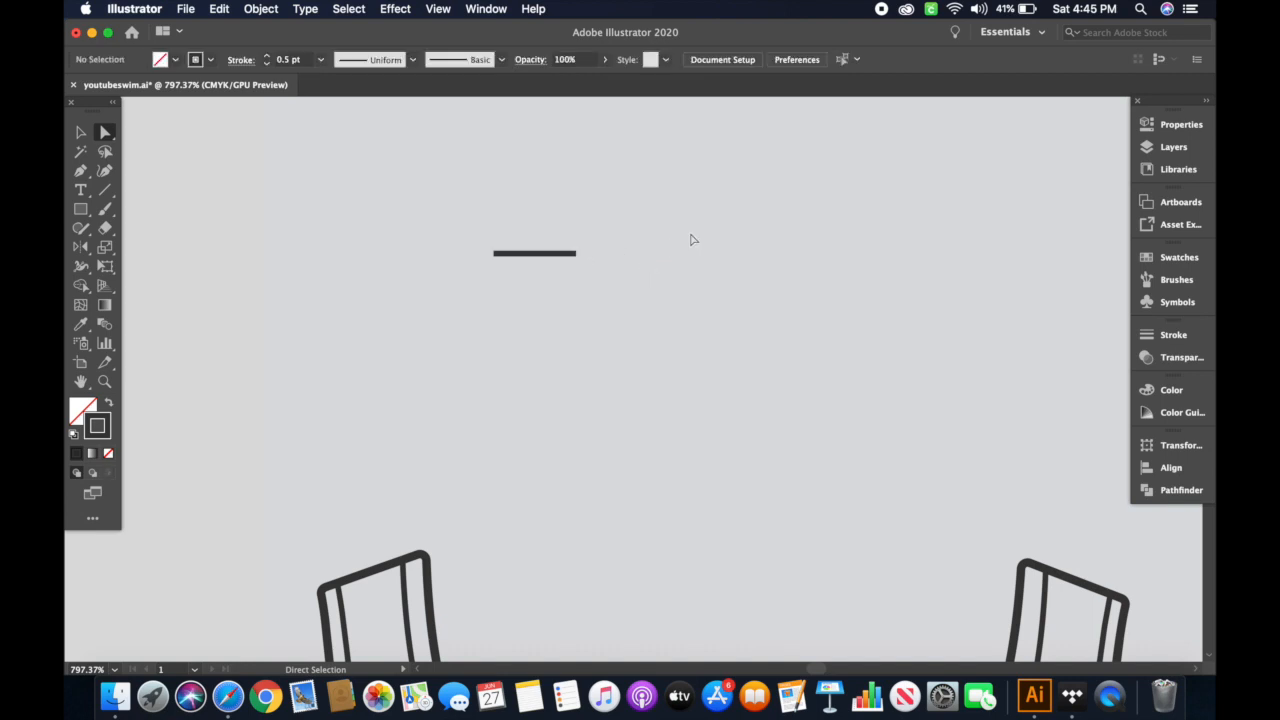
# - Duplicate the short line straight down by about 0.03 in to make a parallel pair
pyautogui.press('v')
pyautogui.click(514, 255)
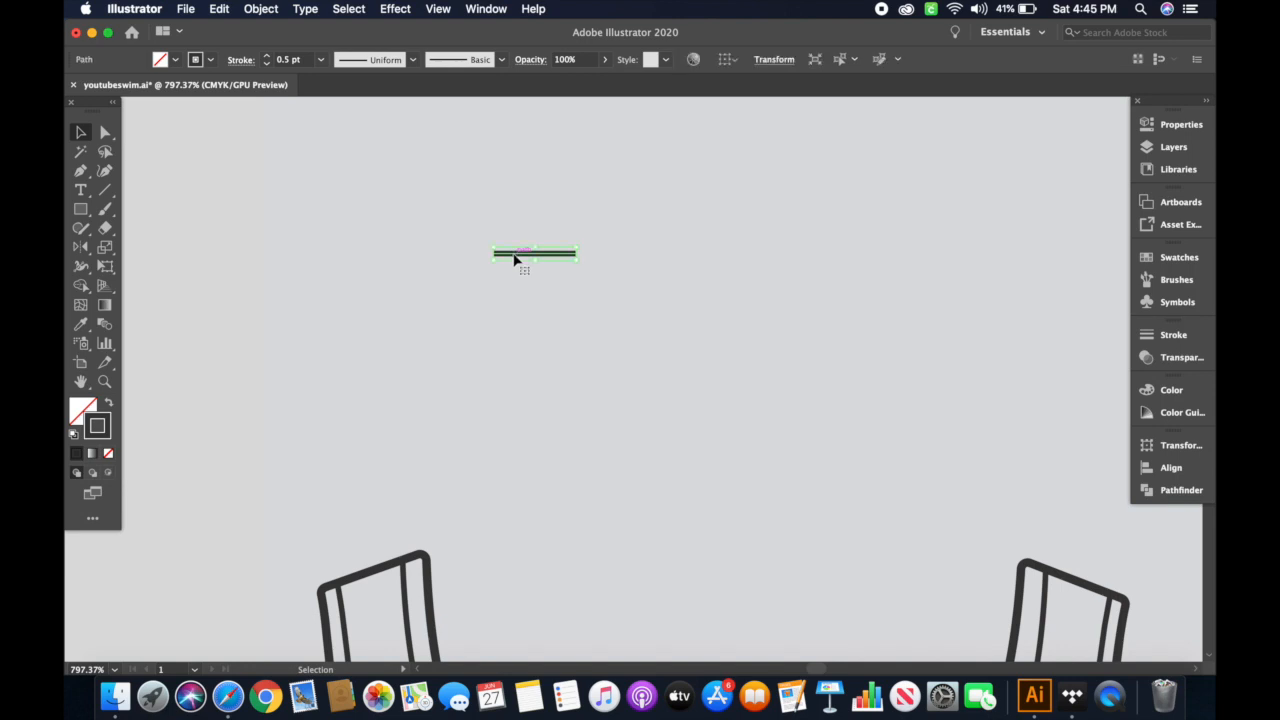
pyautogui.moveTo(514, 258); pyautogui.dragTo(516, 280)
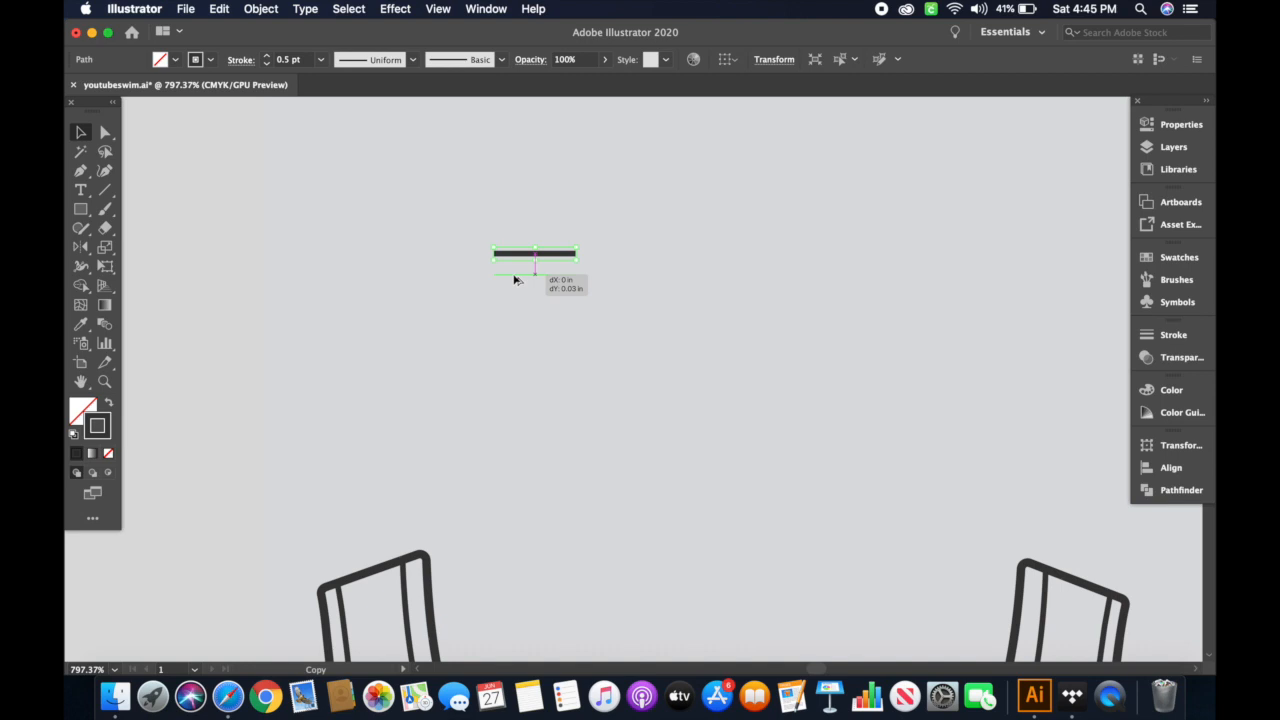
pyautogui.moveTo(515, 279); pyautogui.dragTo(515, 278)
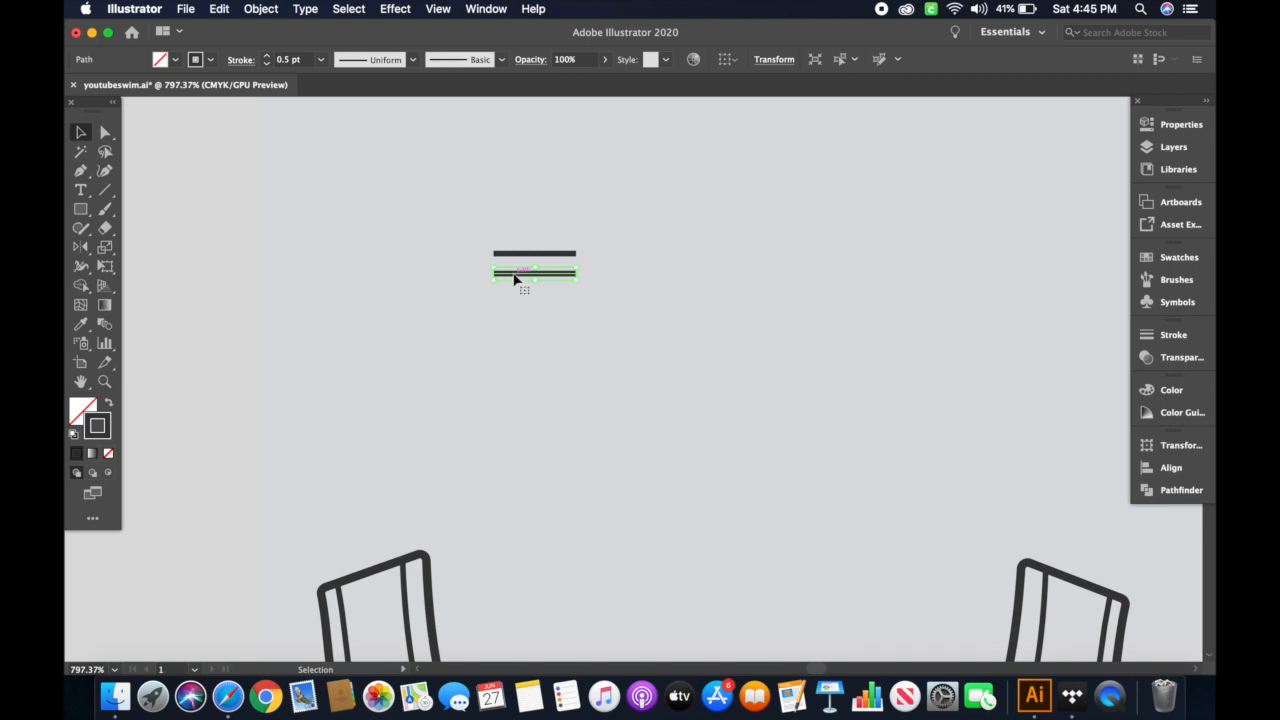
pyautogui.click(688, 315)
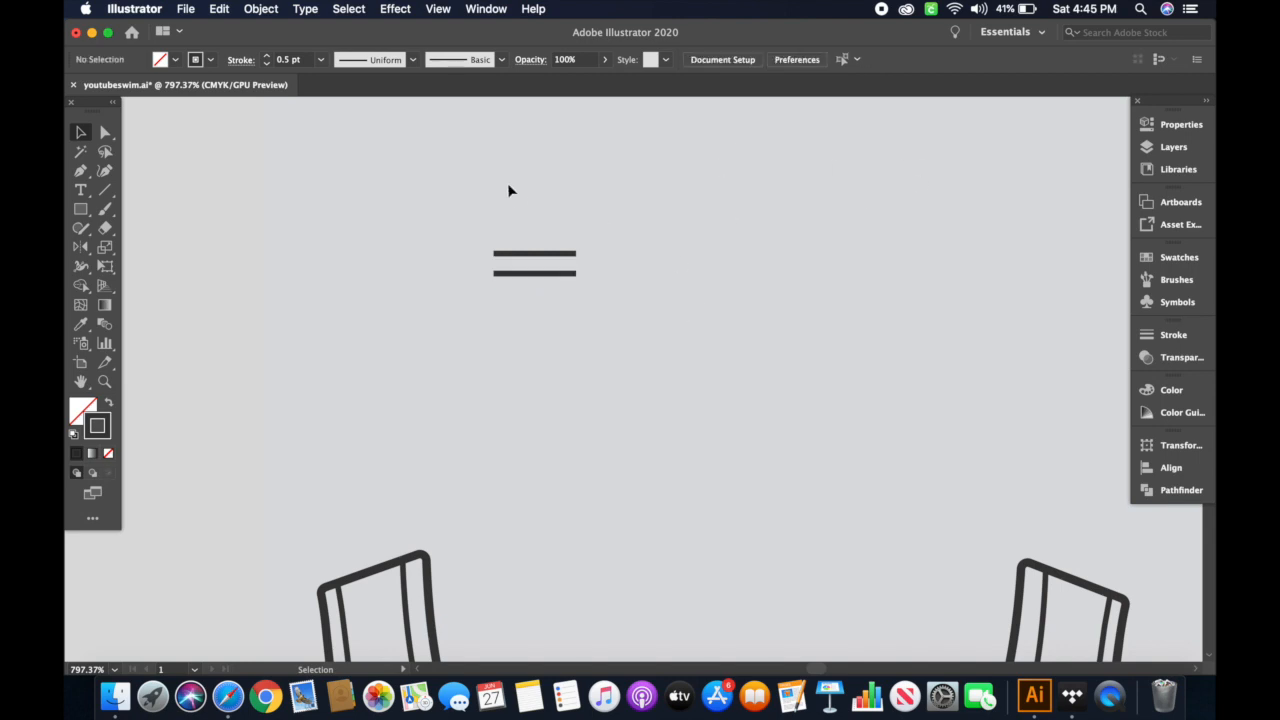
# - Select both short parallel lines and open their stroke settings
pyautogui.moveTo(514, 243); pyautogui.dragTo(579, 343)
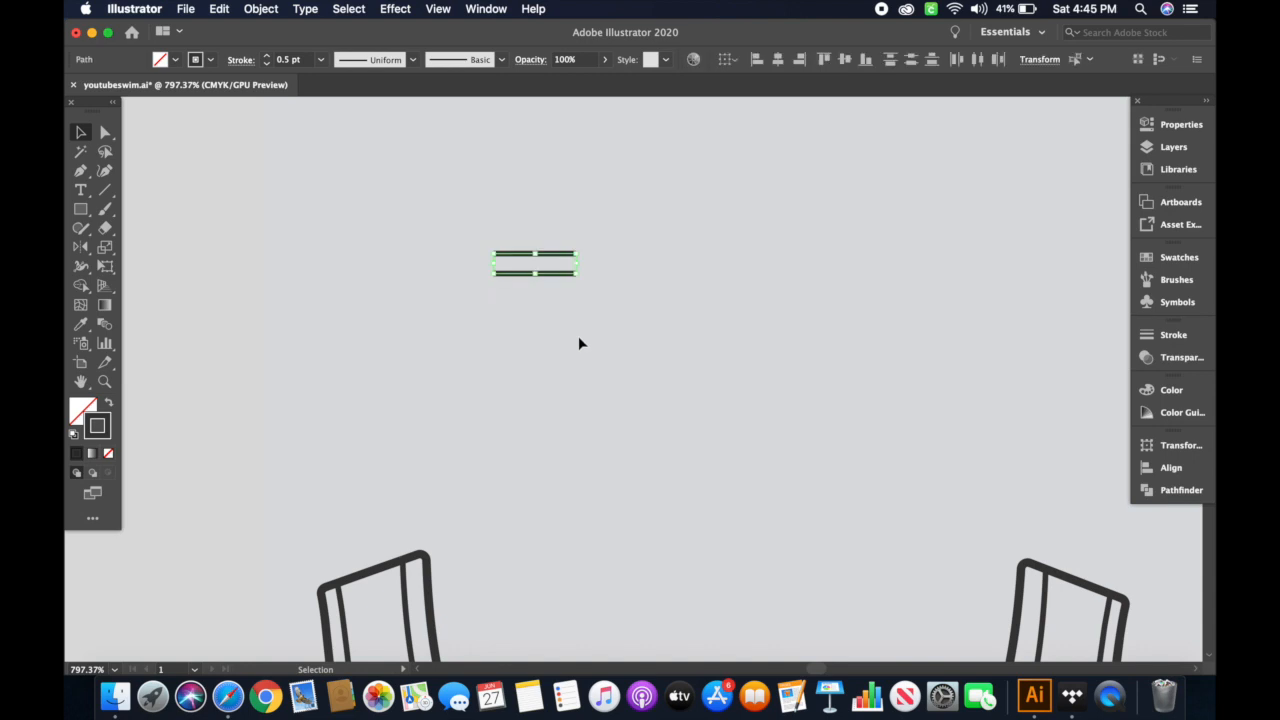
pyautogui.click(1170, 335)
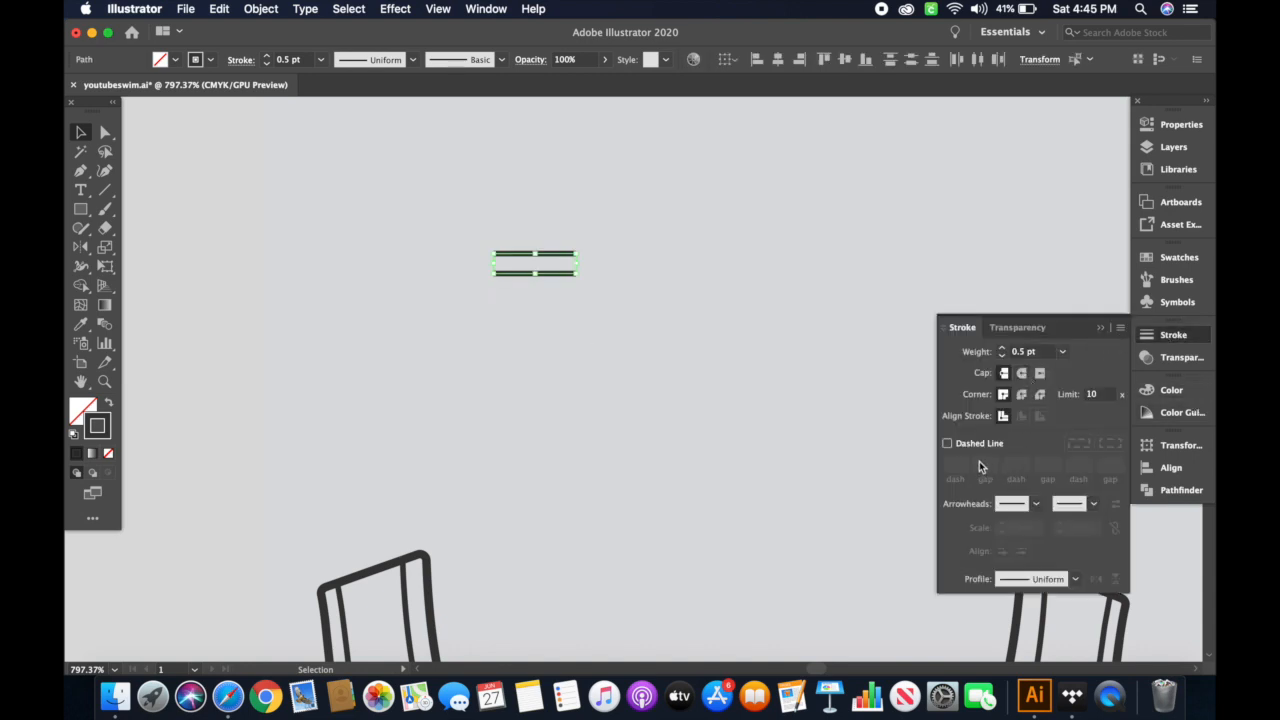
# - Turn the two short parallel lines into dashed strokes with a 6 pt dash, then deselect them
pyautogui.click(948, 447)
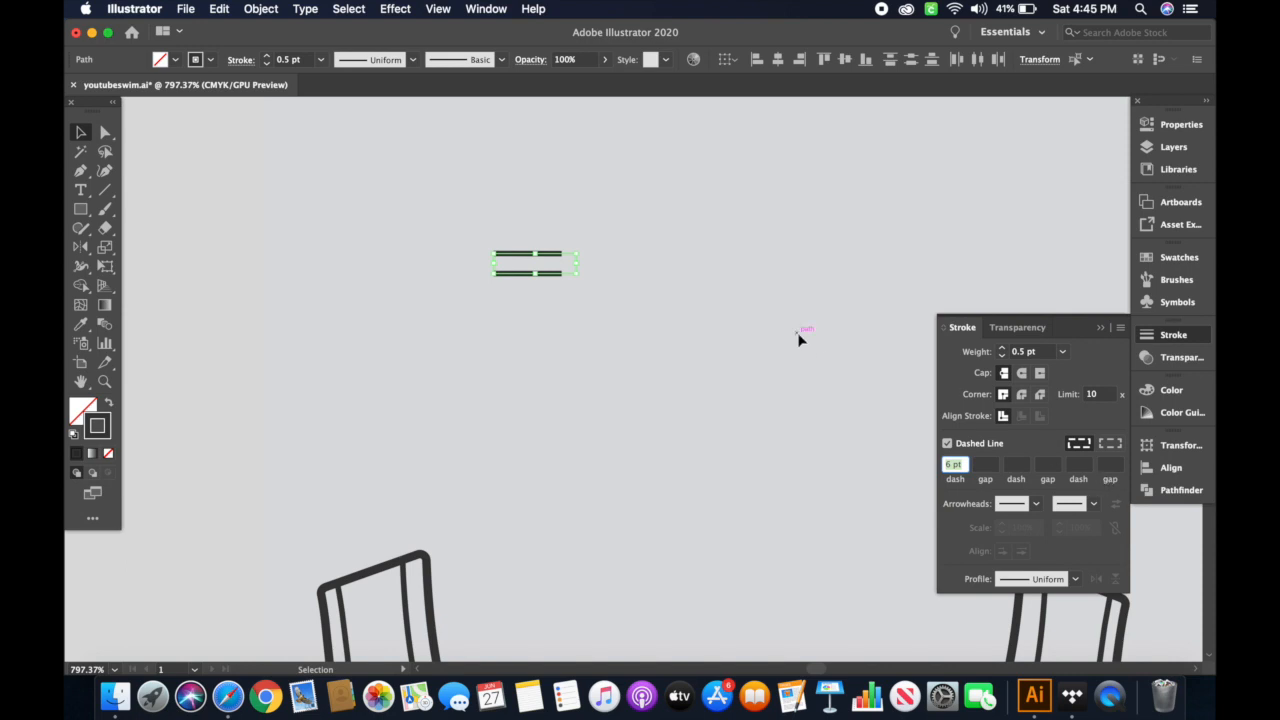
pyautogui.click(797, 333)
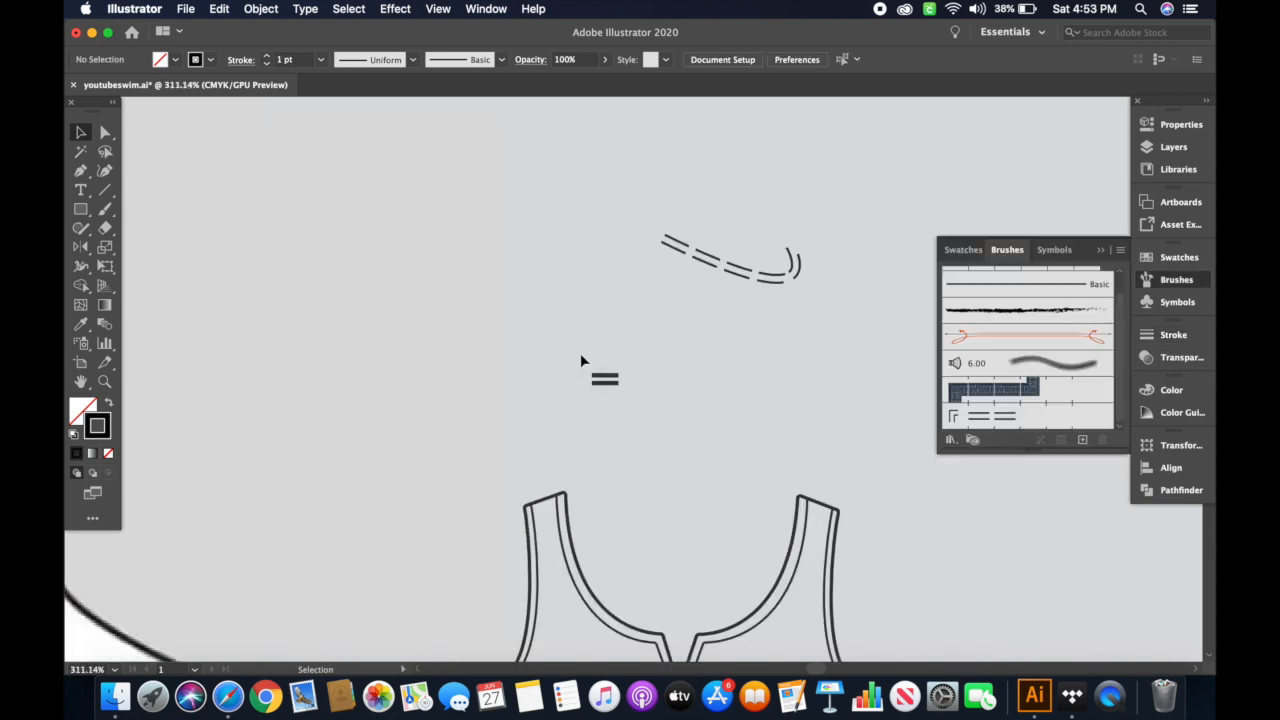
# - Create a new pattern brush from the short pair of parallel dashed lines above the bodice
pyautogui.moveTo(580, 357); pyautogui.dragTo(634, 392)
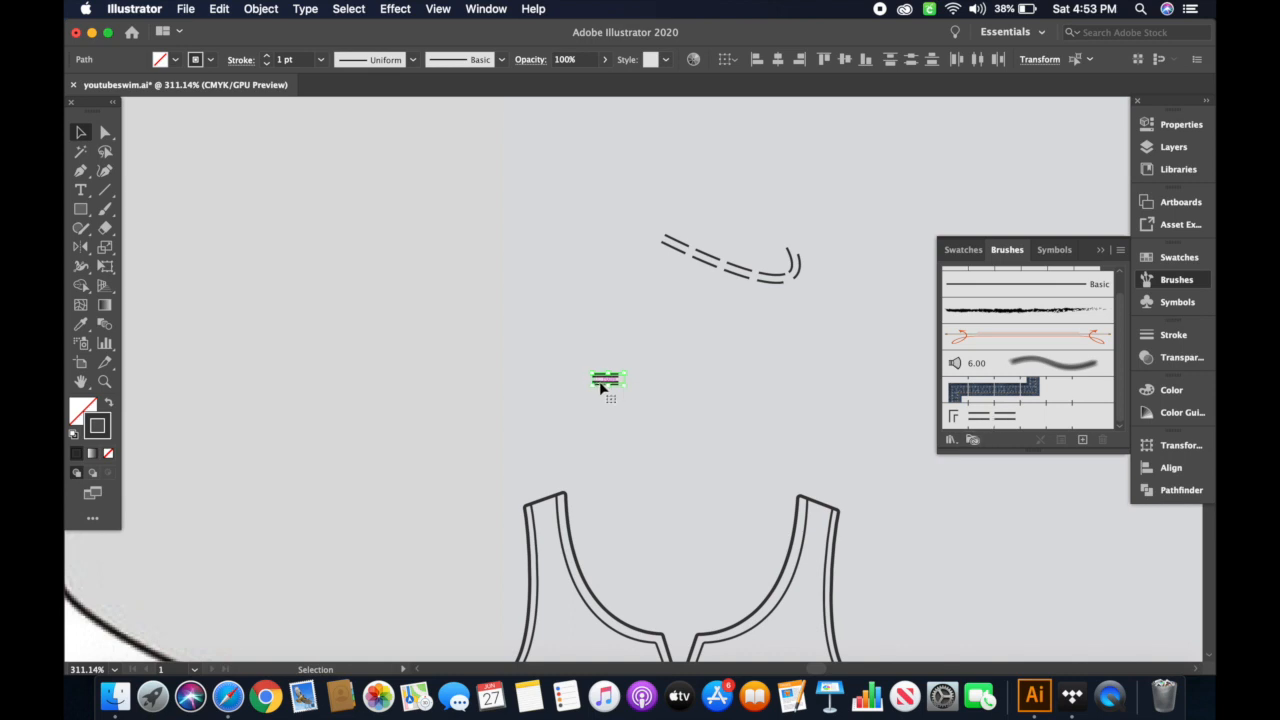
pyautogui.moveTo(601, 387)
pyautogui.mouseDown()
pyautogui.moveTo(1049, 414)
pyautogui.moveTo(1046, 400)
pyautogui.mouseUp()
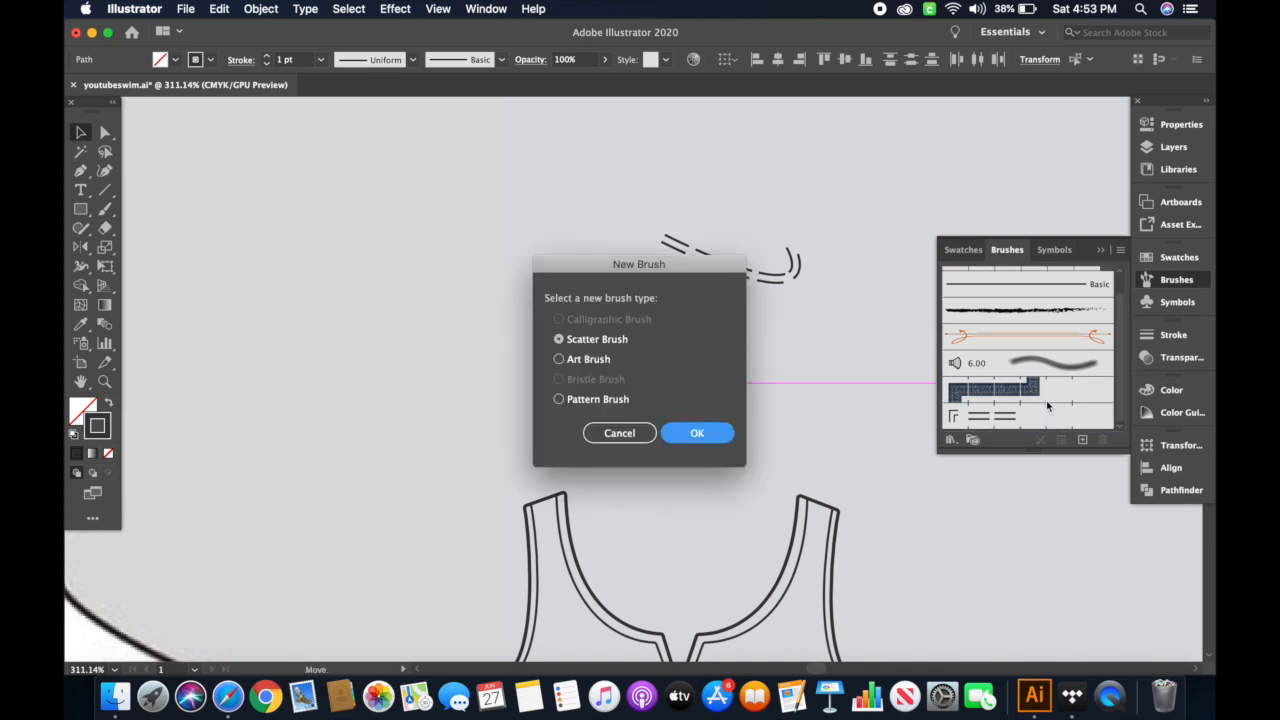
pyautogui.click(560, 400)
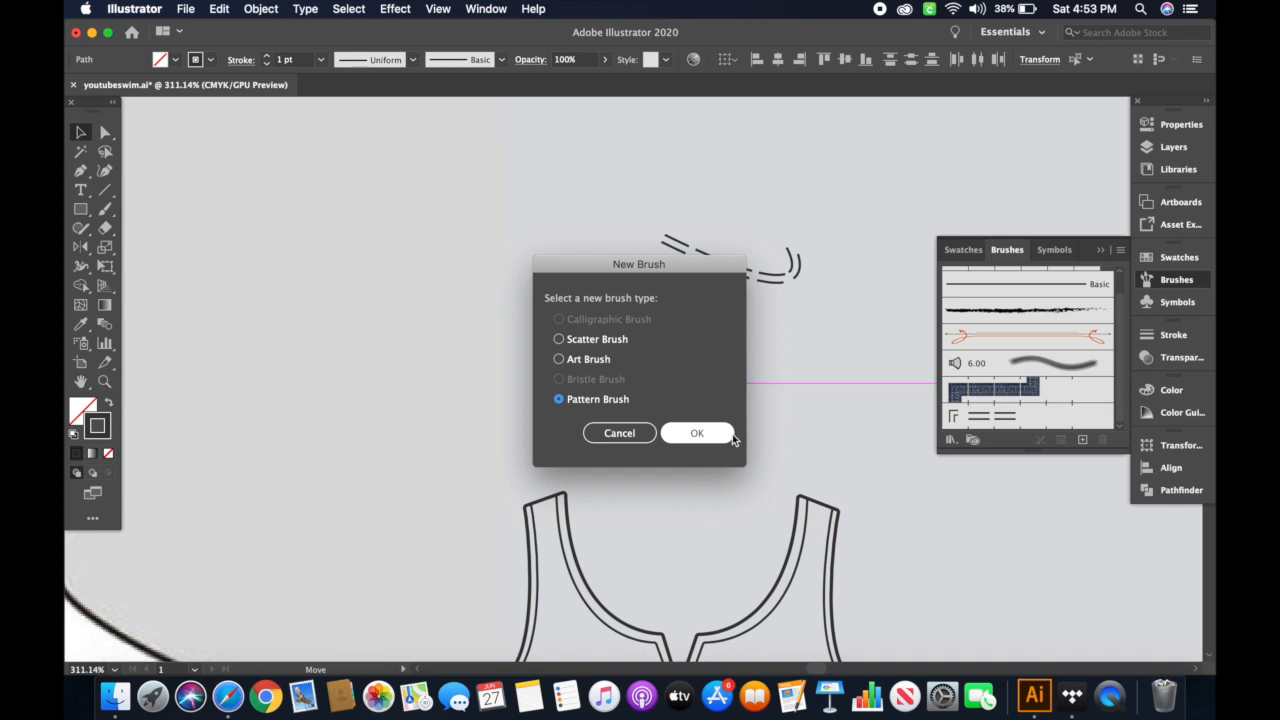
pyautogui.click(697, 436)
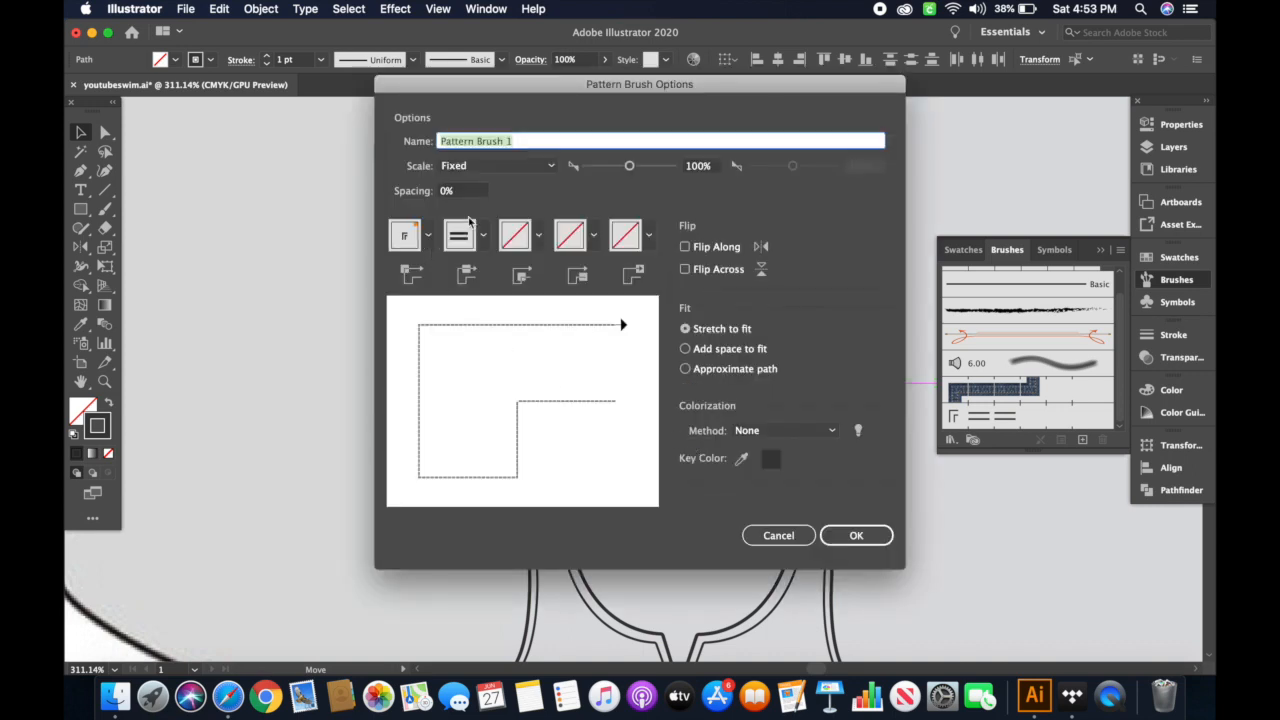
# - Name the pattern brush DBL Stitch Line
pyautogui.write('Dool')
pyautogui.press('BackSpace')
pyautogui.press('BackSpace')
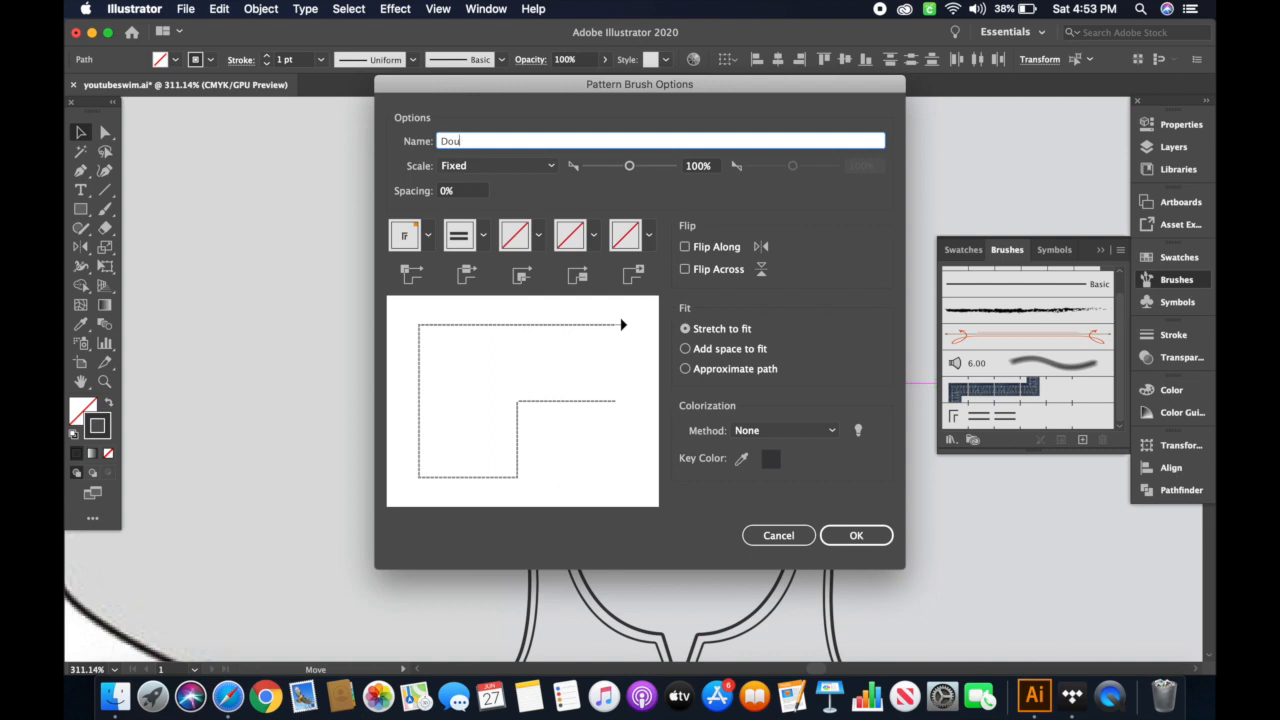
pyautogui.press('BackSpace')
pyautogui.write('B')
pyautogui.write('L stit')
pyautogui.press('BackSpace')
pyautogui.press('BackSpace')
pyautogui.press('BackSpace')
pyautogui.press('BackSpace')
pyautogui.write('Stitch Line')
# - Set the brush's colorization method to Hue Shift and save the brush
pyautogui.click(778, 430)
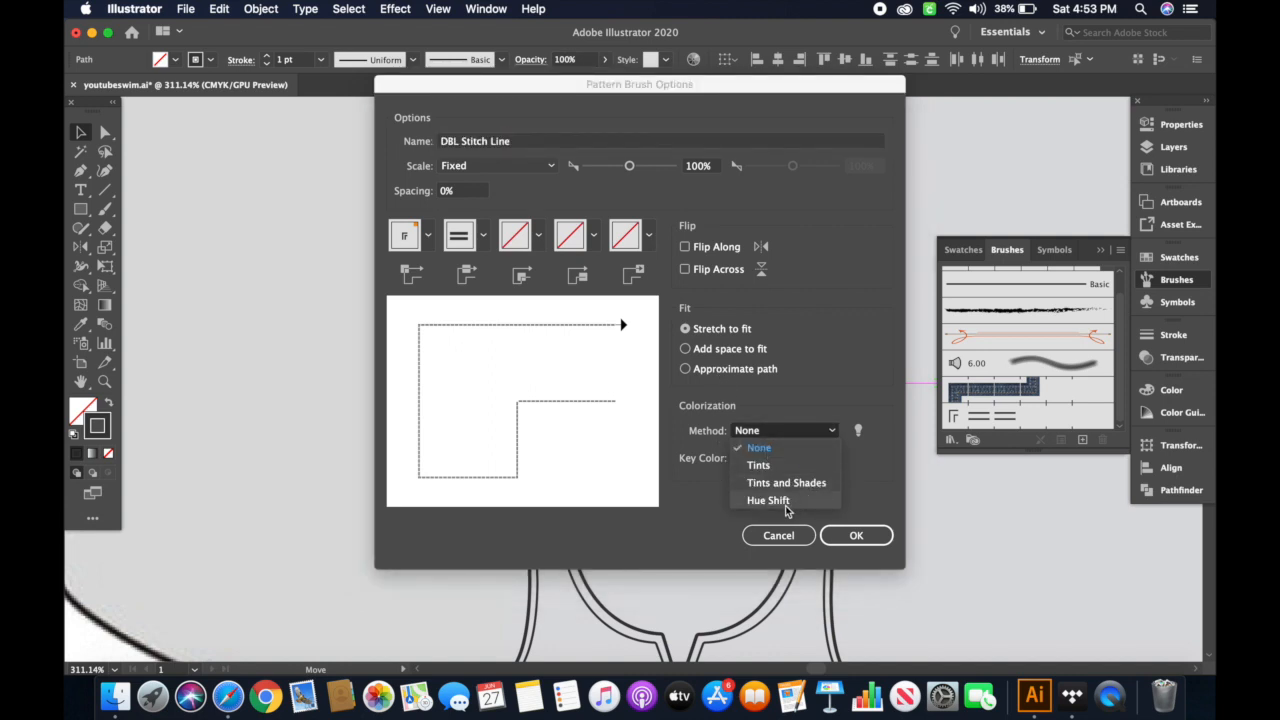
pyautogui.click(772, 502)
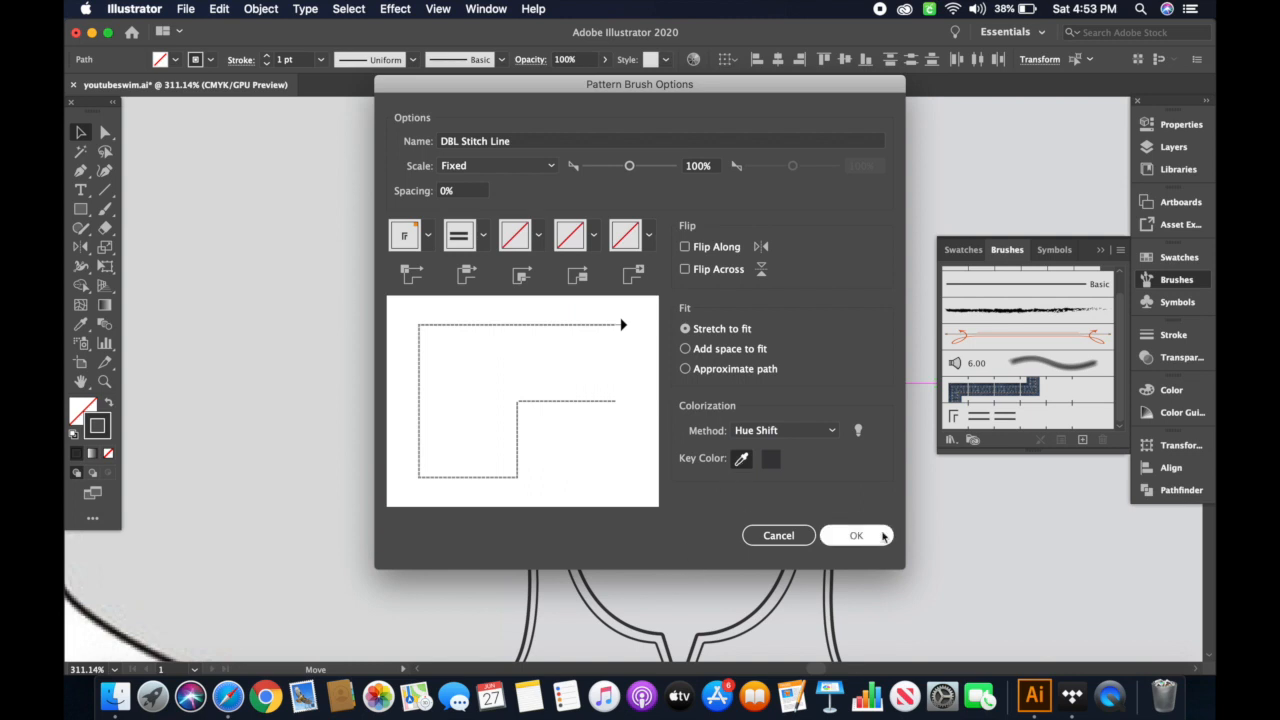
pyautogui.click(849, 536)
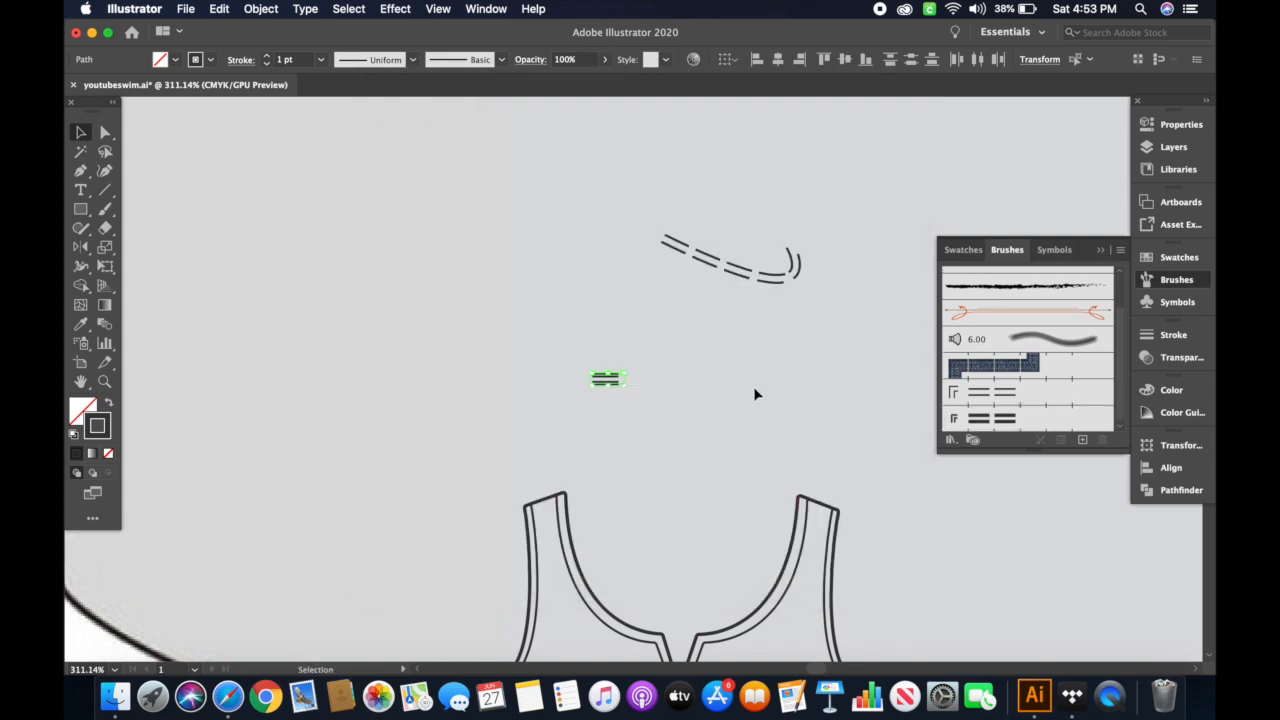
# - Draw a nearly horizontal test line with the Pen tool above the curved double-stitch sample
pyautogui.click(755, 394)
pyautogui.press('p')
pyautogui.click(719, 153)
pyautogui.click(871, 159)
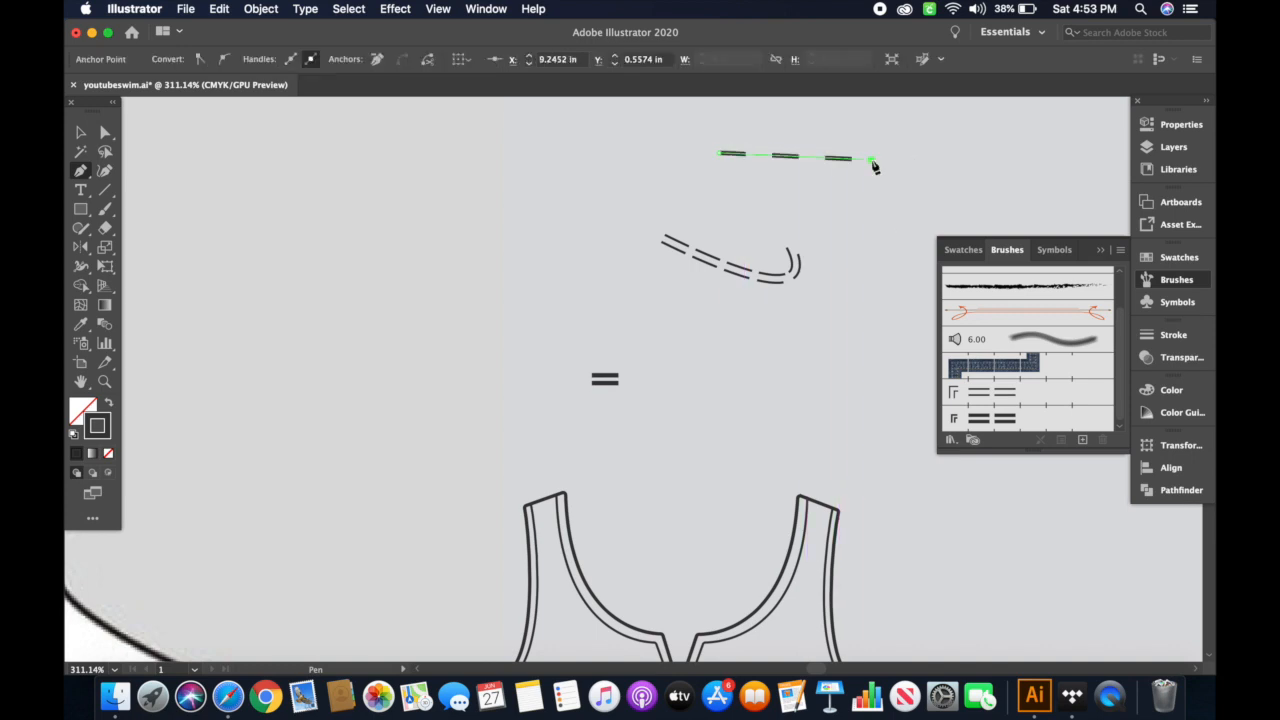
pyautogui.press('v')
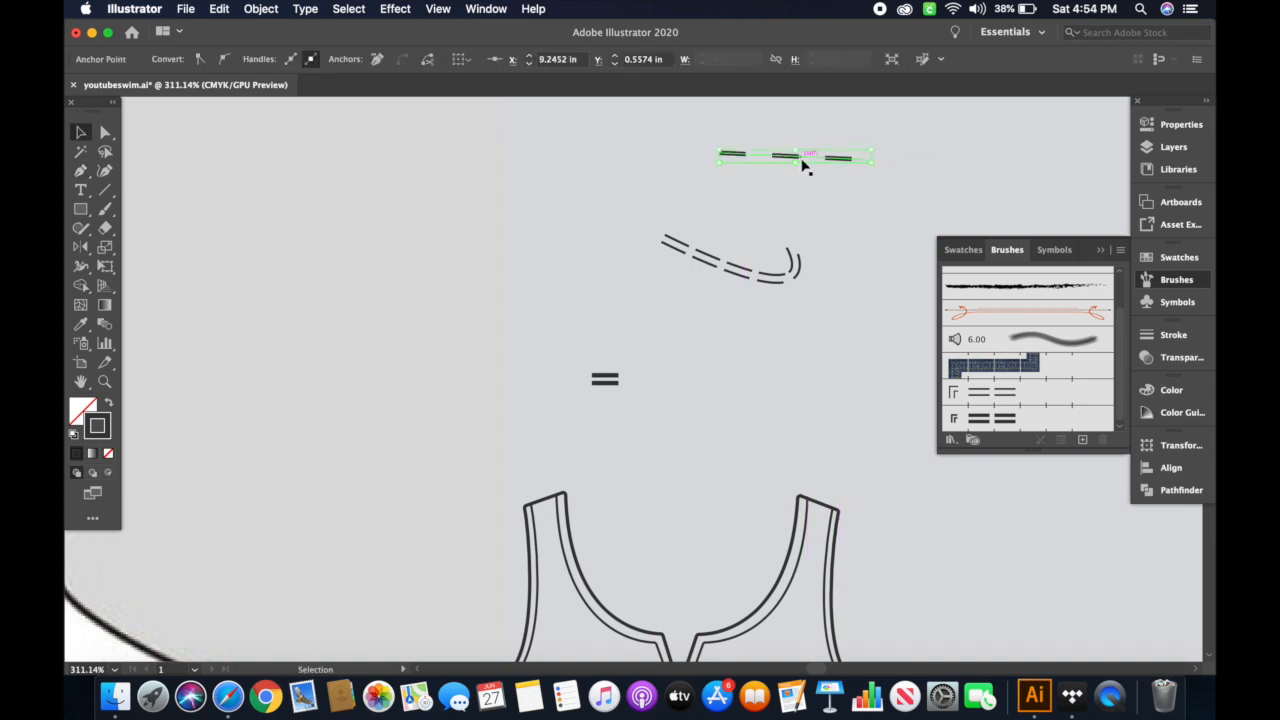
# - Move the test line slightly downward and extend its right end
pyautogui.press('a')
pyautogui.moveTo(793, 163); pyautogui.dragTo(809, 190)
pyautogui.moveTo(889, 189); pyautogui.dragTo(916, 179)
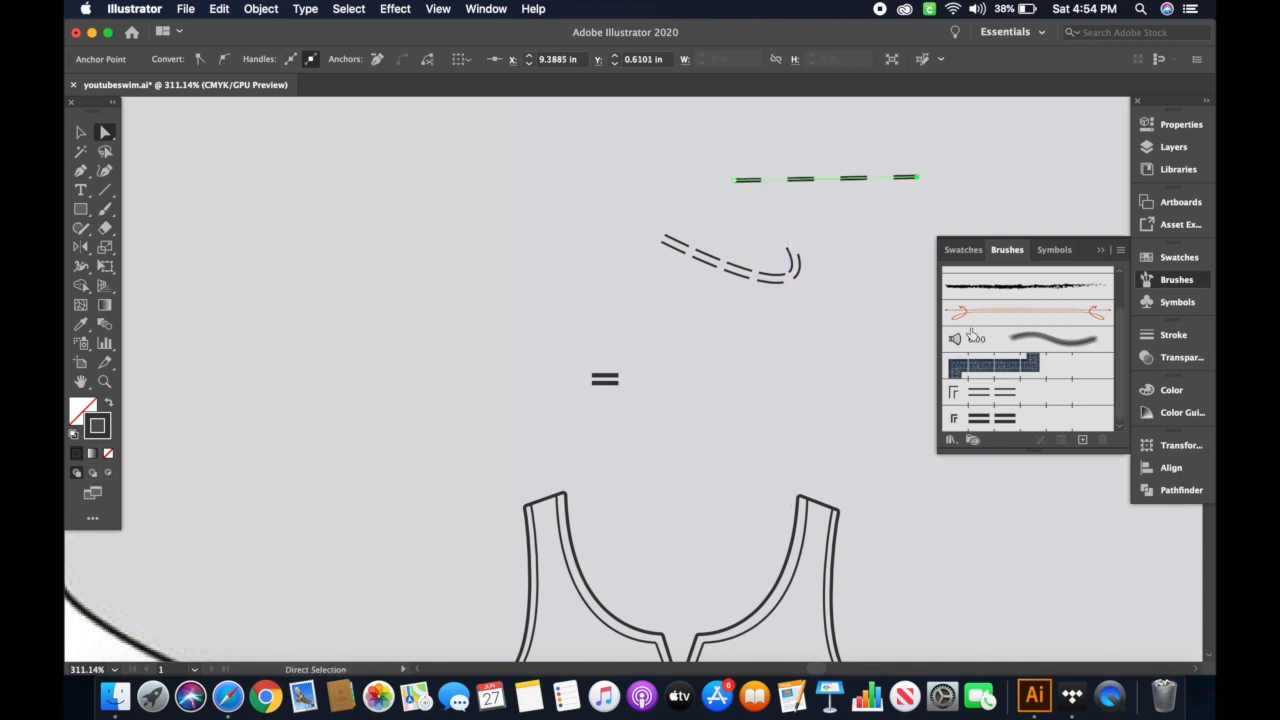
pyautogui.press('v')
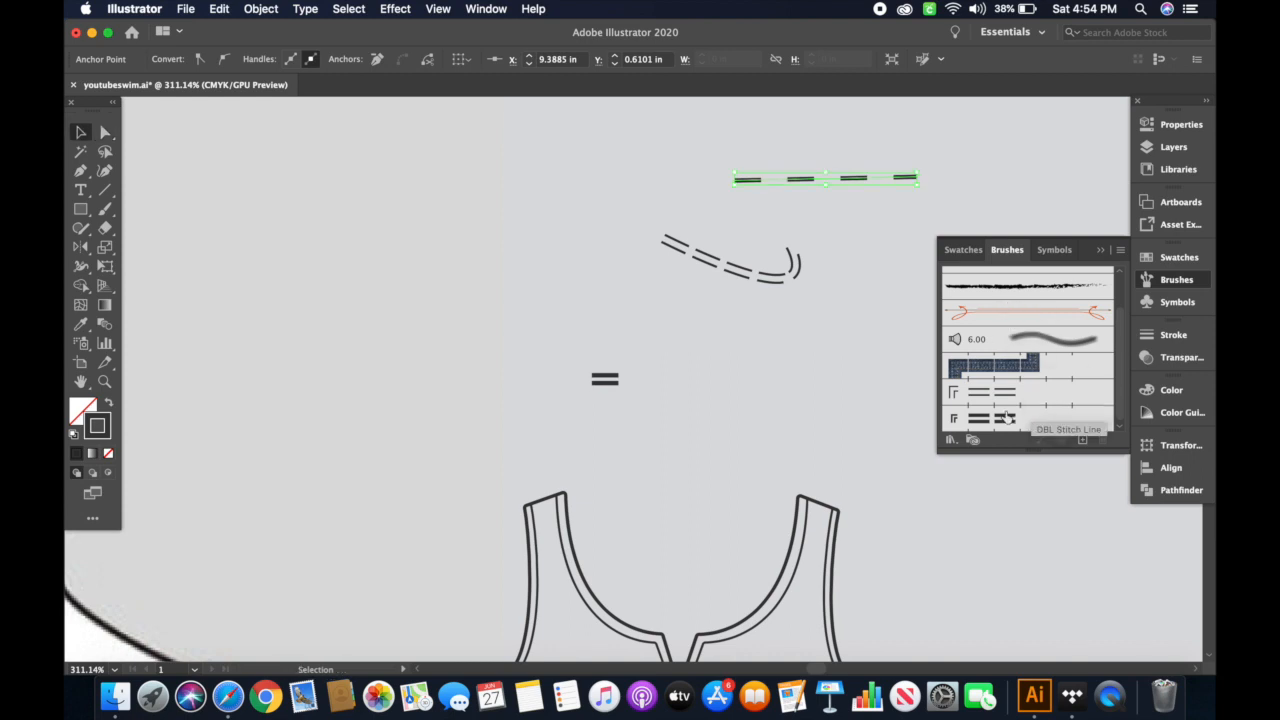
# - Apply the DBL Stitch Line brush to the test line and color its stroke purple, 7539BC
pyautogui.click(996, 420)
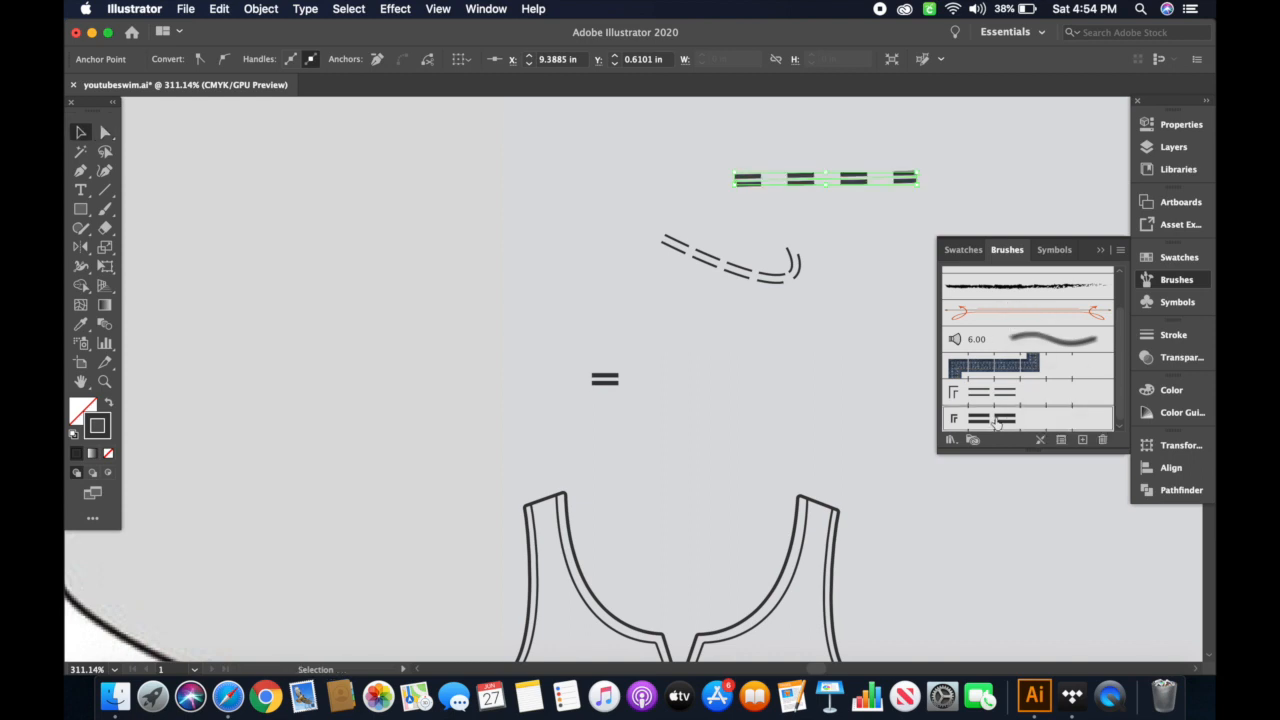
pyautogui.doubleClick(98, 426)
pyautogui.moveTo(393, 360); pyautogui.dragTo(406, 346)
pyautogui.click(668, 301)
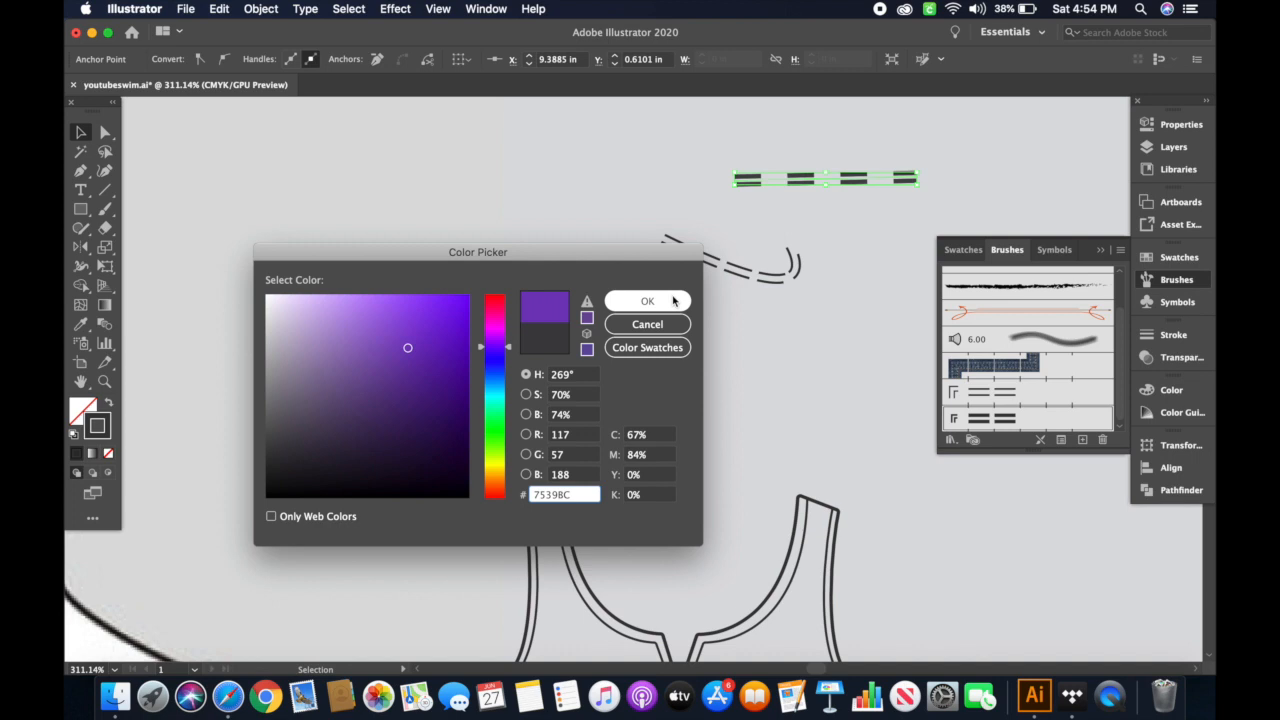
pyautogui.click(836, 344)
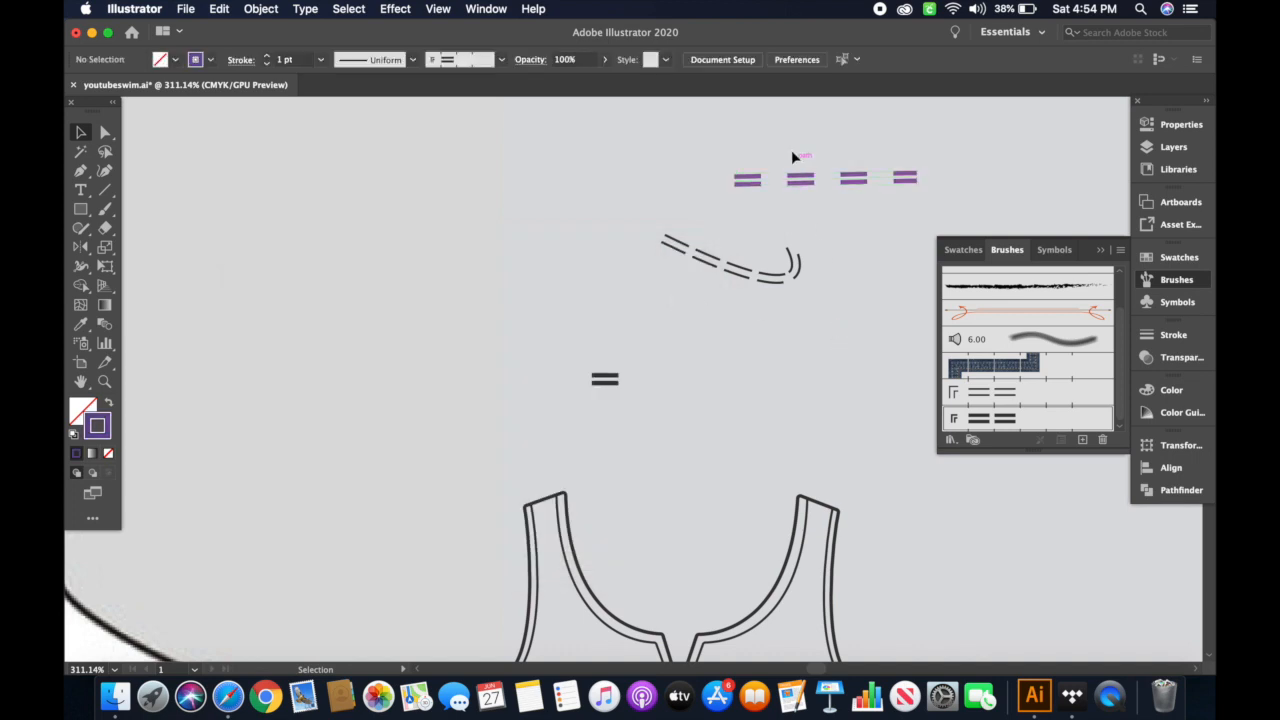
# - Try the thinner double-line brush on the purple line, then reapply DBL Stitch Line
pyautogui.click(990, 395)
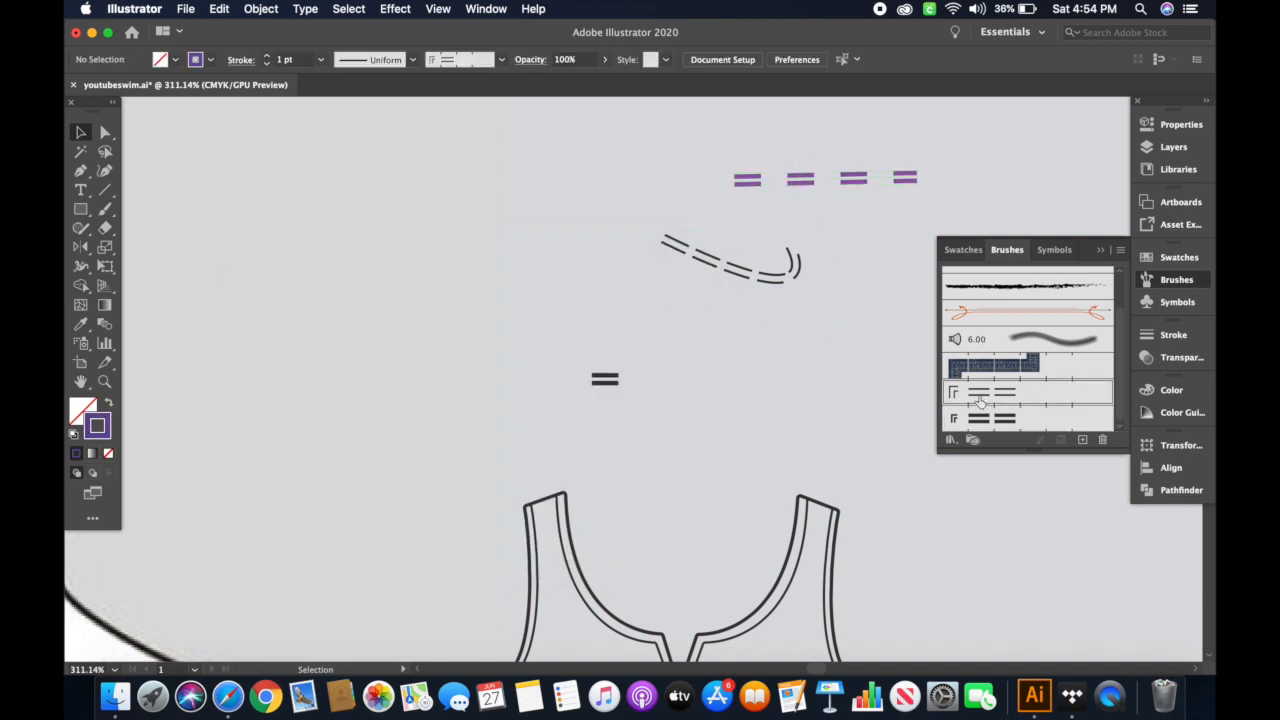
pyautogui.click(869, 185)
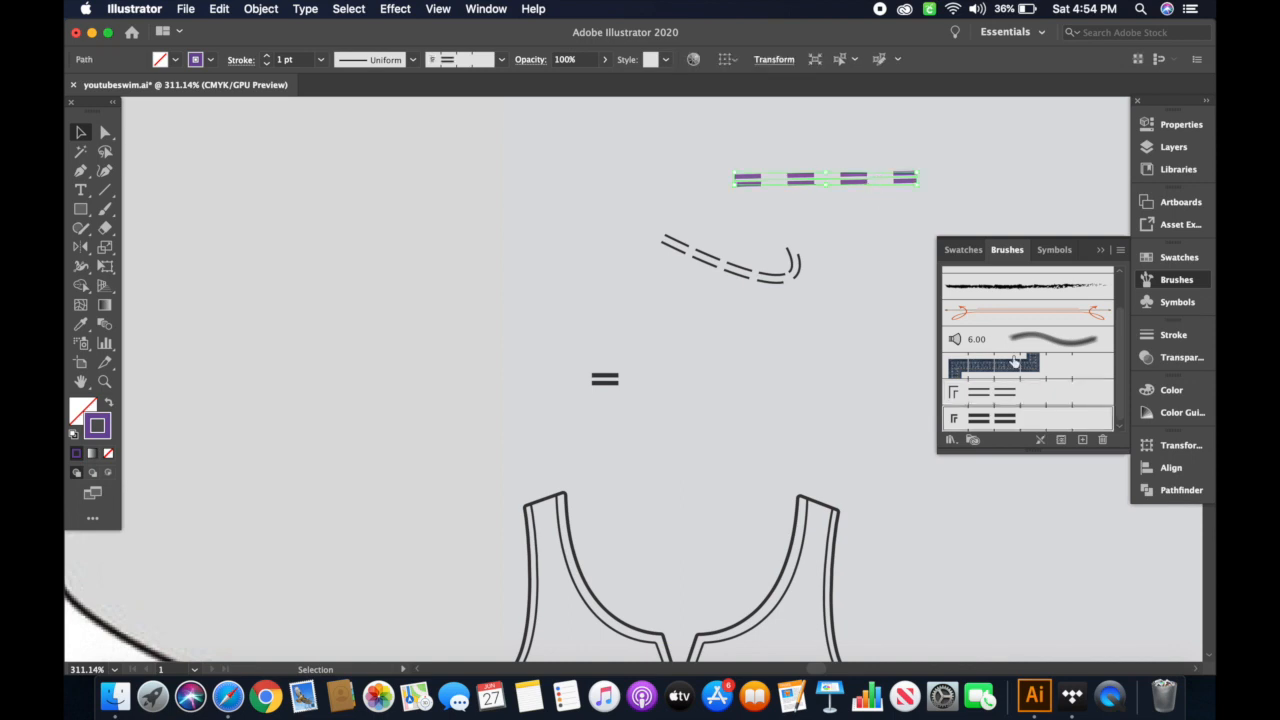
pyautogui.click(992, 394)
pyautogui.click(990, 418)
pyautogui.click(806, 326)
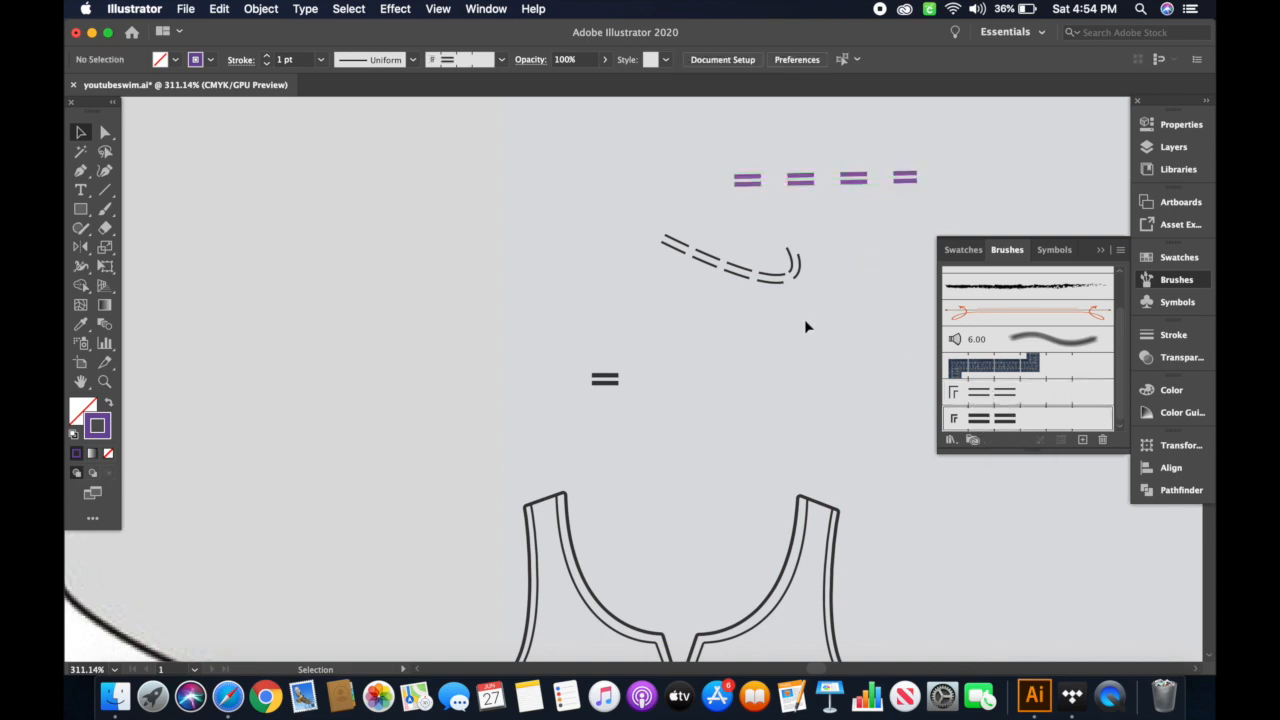
# - Set the purple stitch line's stroke weight to 0.75 pt
pyautogui.scroll(-3, 805, 322)
pyautogui.scroll(2, 805, 322)
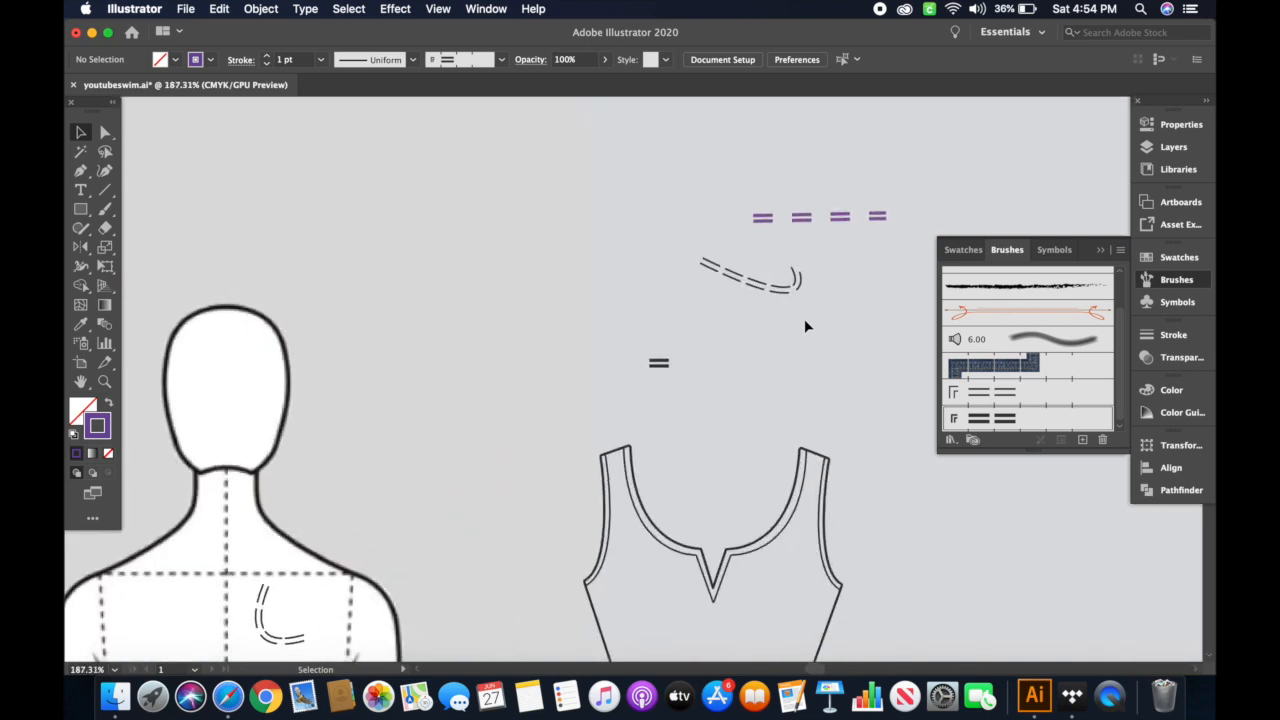
pyautogui.click(824, 217)
pyautogui.click(1173, 335)
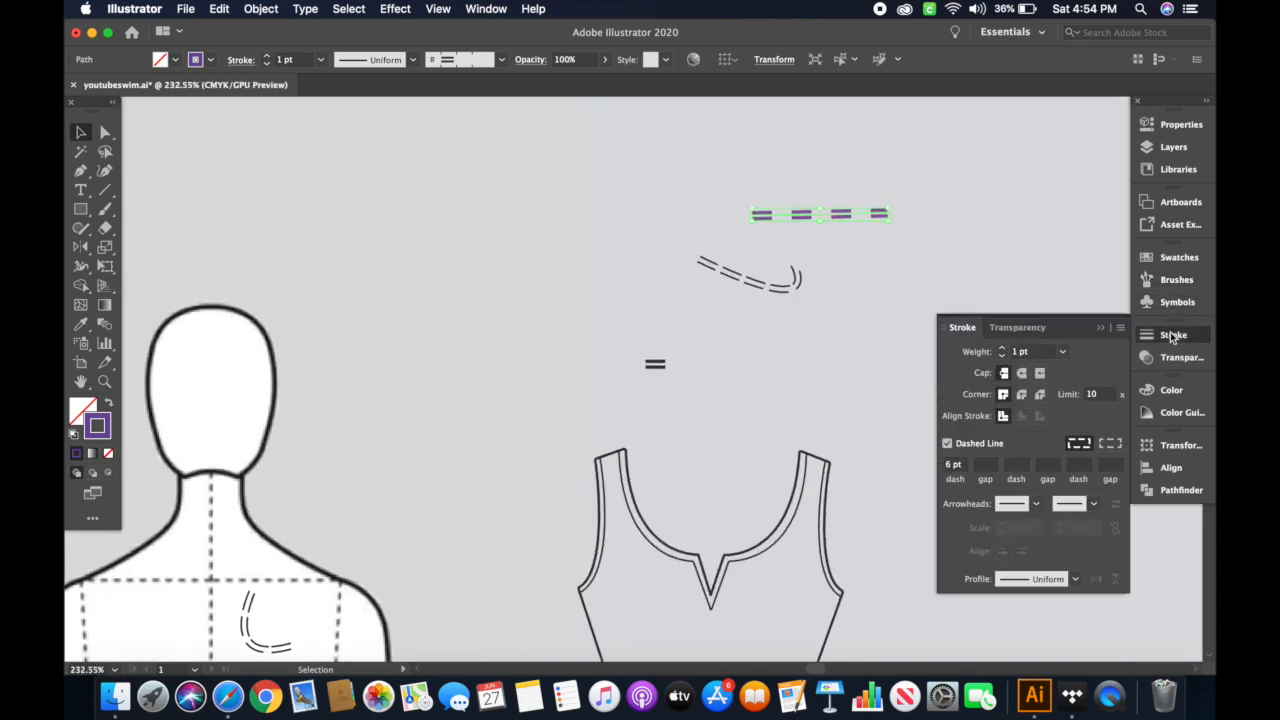
pyautogui.click(1001, 356)
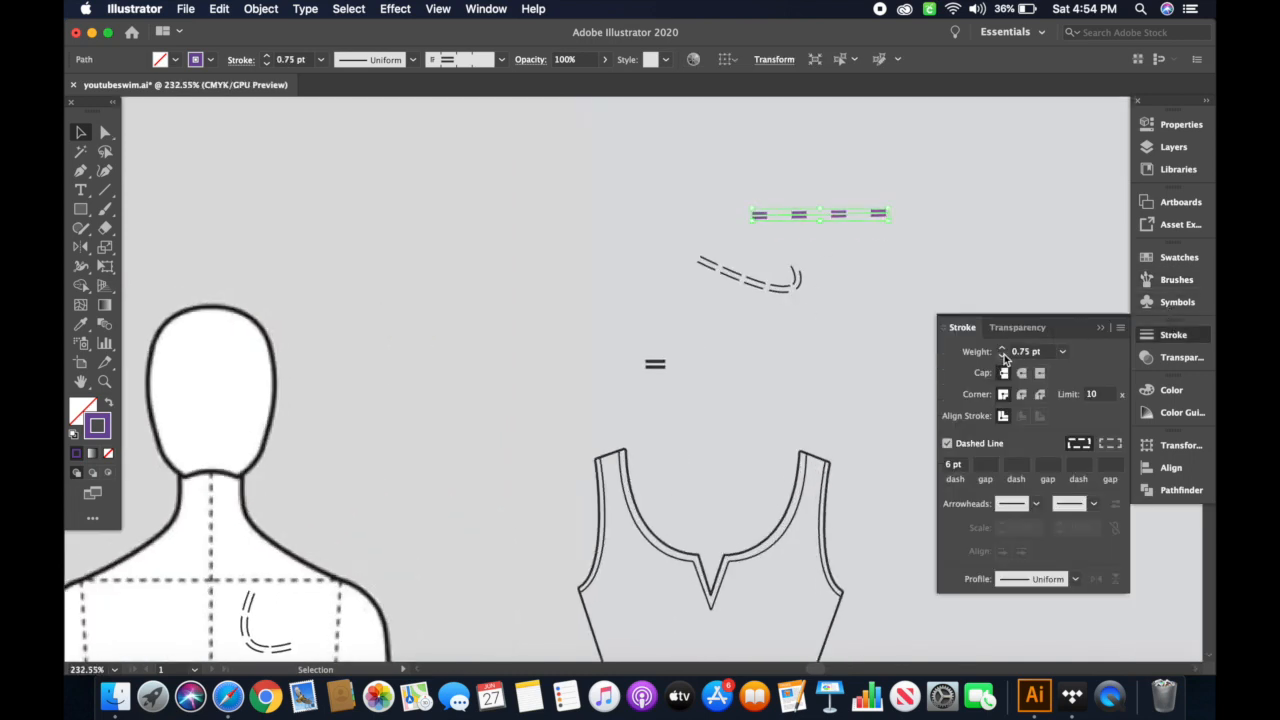
pyautogui.click(903, 222)
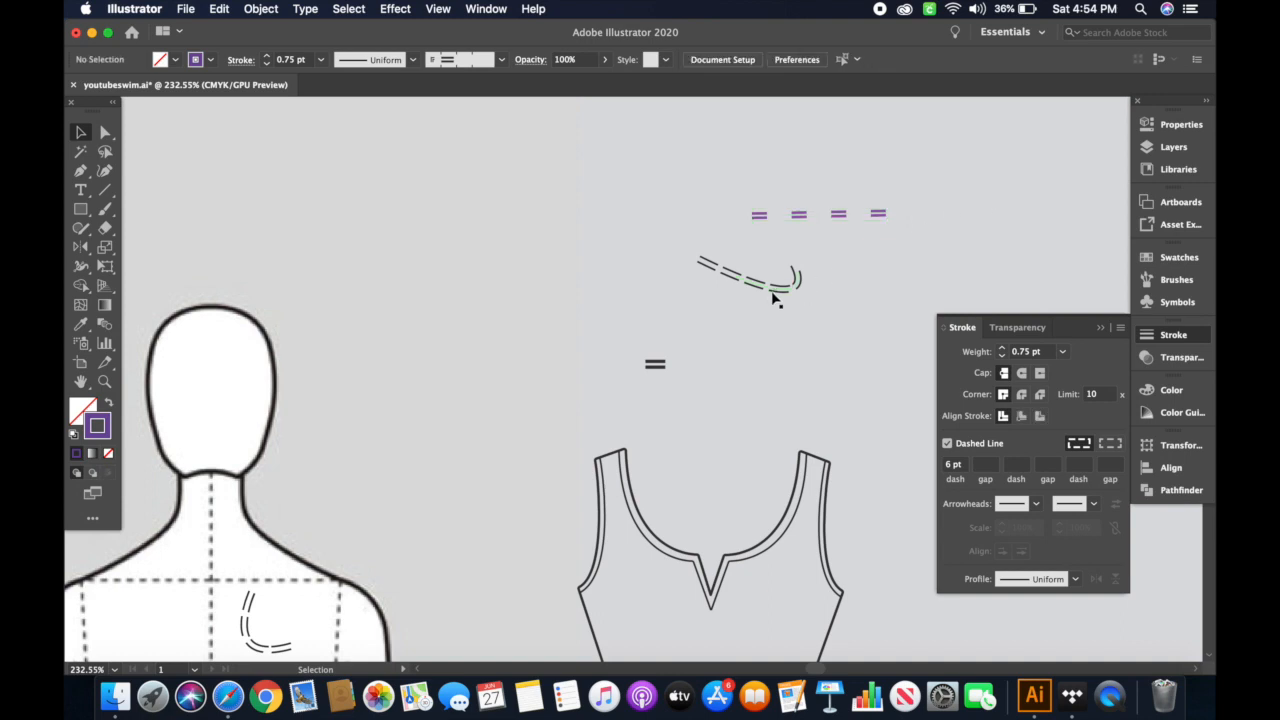
pyautogui.click(1100, 327)
# - Display the document's layers to check which one is active for stitching on the bodice
pyautogui.scroll(-5, 815, 394)
pyautogui.scroll(5, 816, 398)
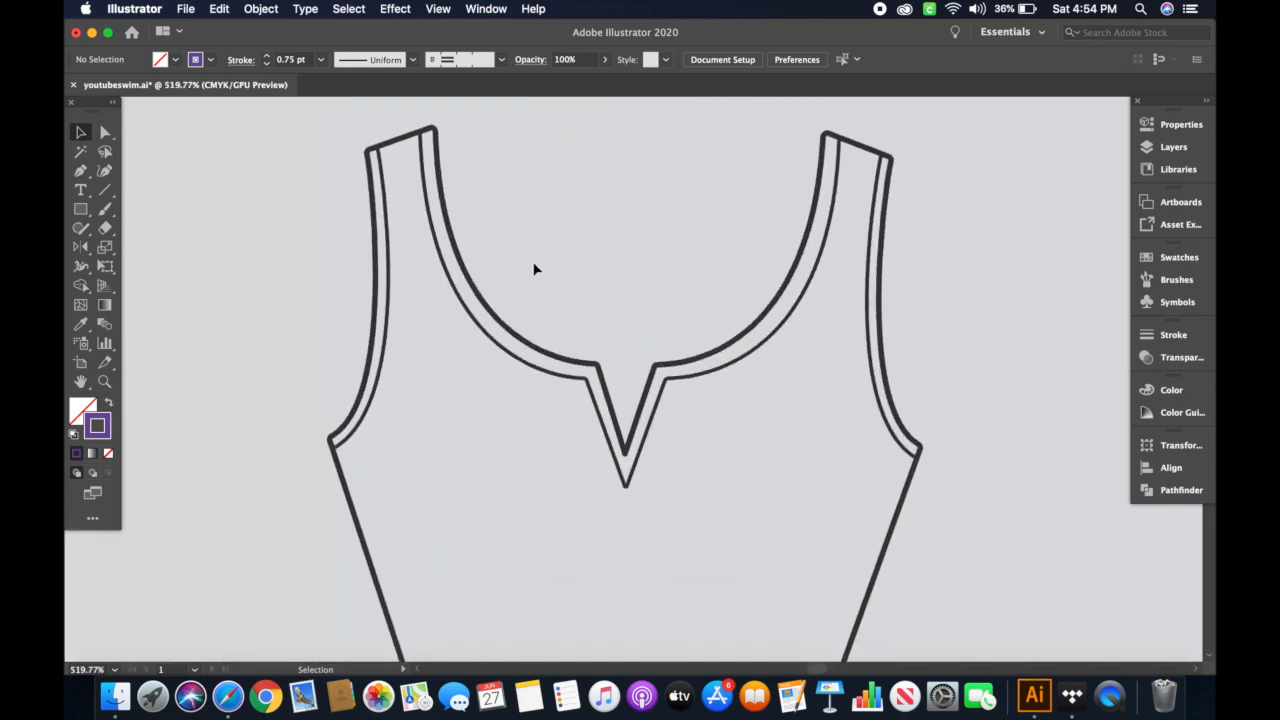
pyautogui.press('p')
pyautogui.scroll(5, 373, 155)
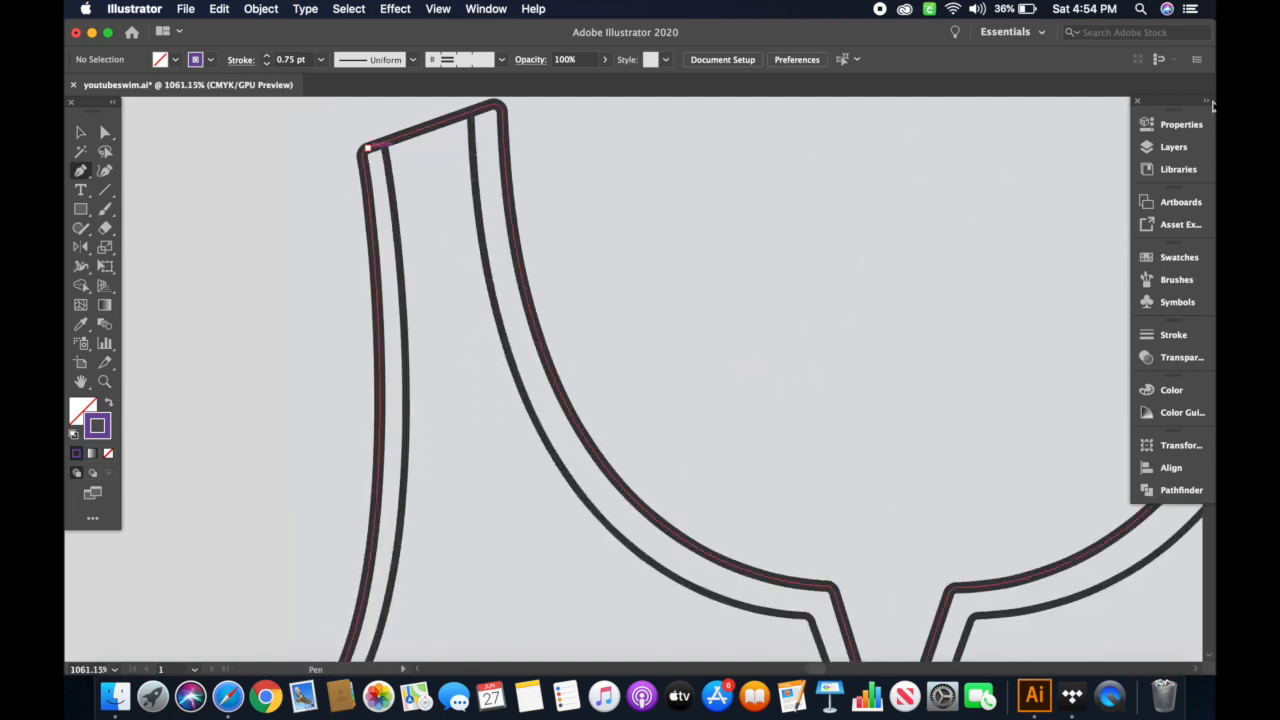
pyautogui.click(1170, 150)
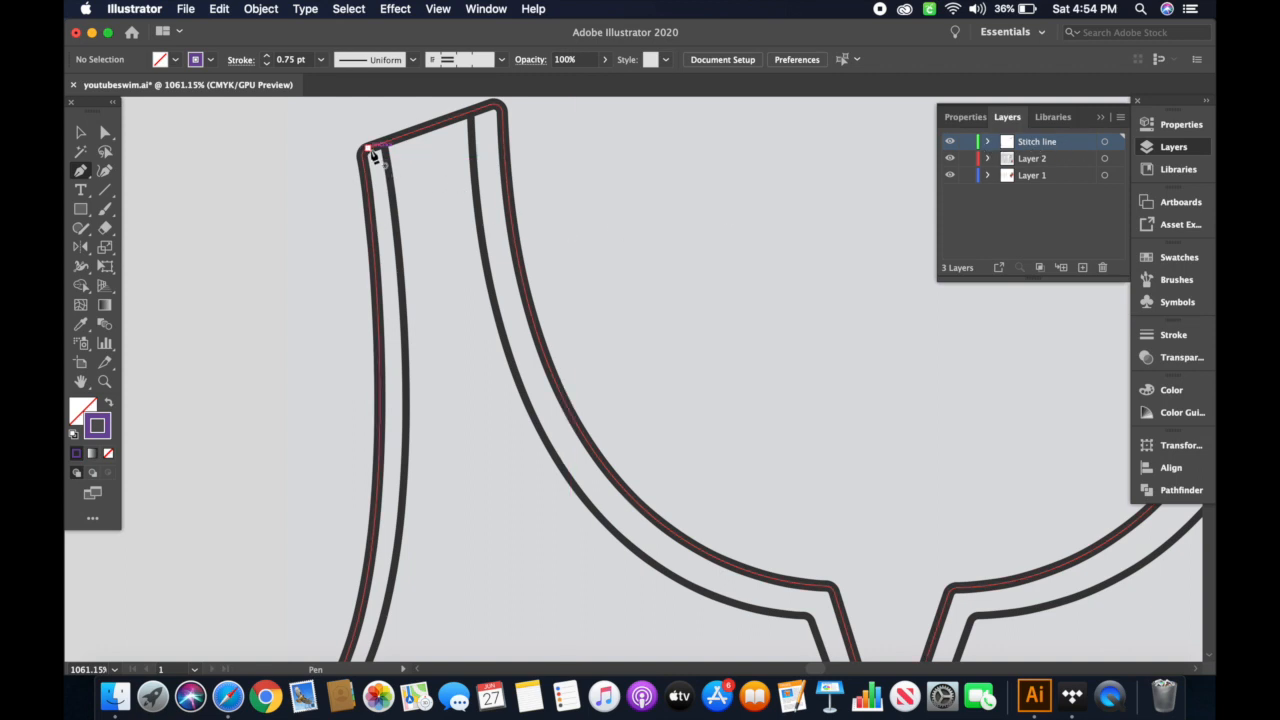
pyautogui.press('v')
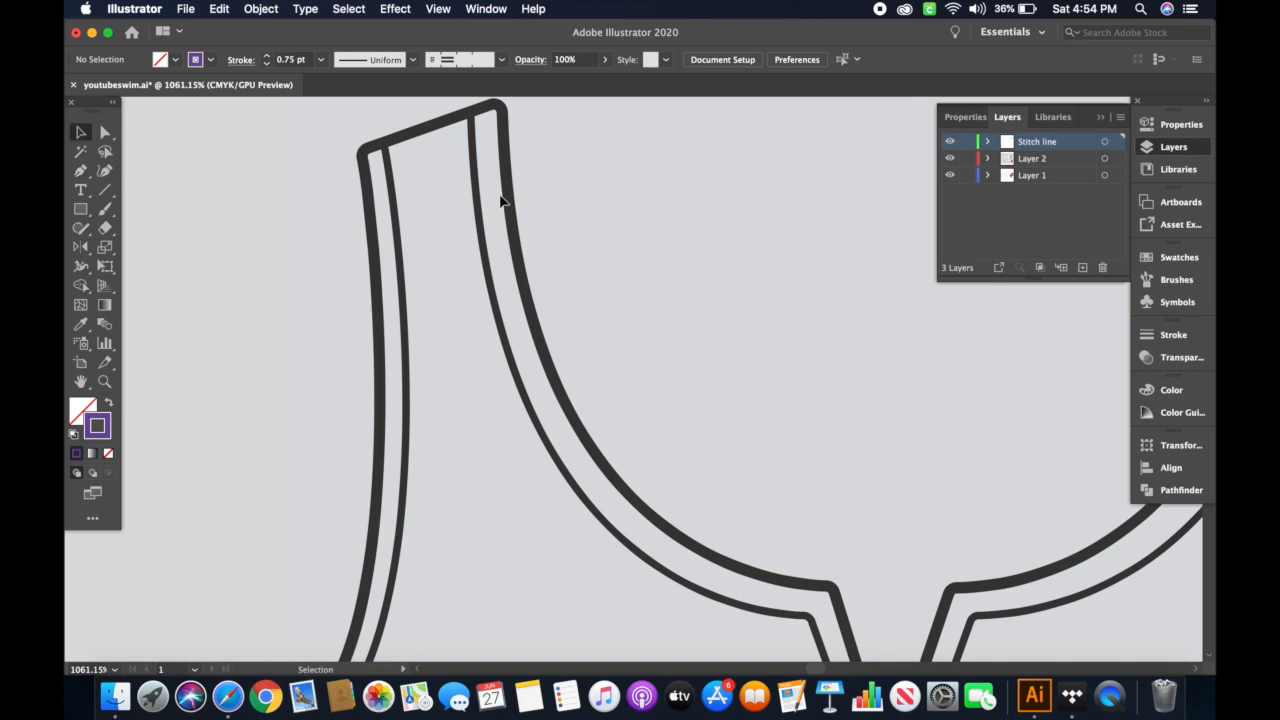
# - Copy the inner line of the bodice's left armhole onto the Stitch line layer
pyautogui.scroll(-3, 502, 202)
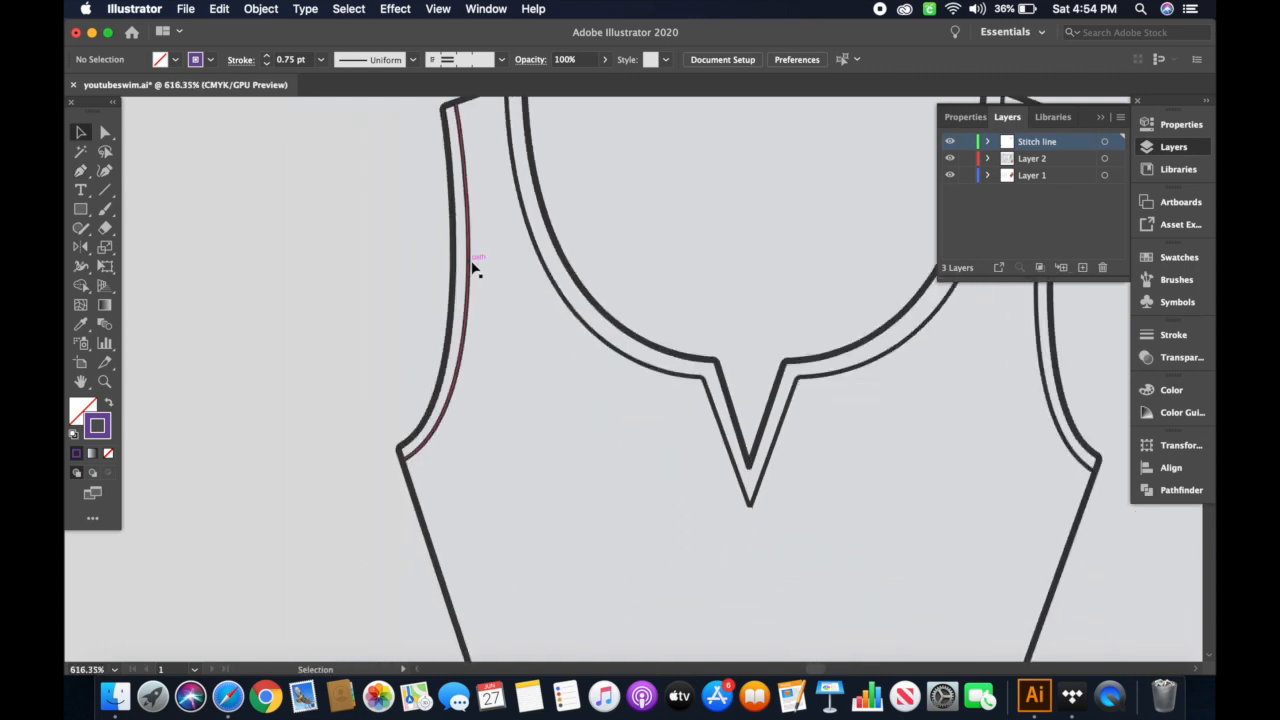
pyautogui.doubleClick(474, 264)
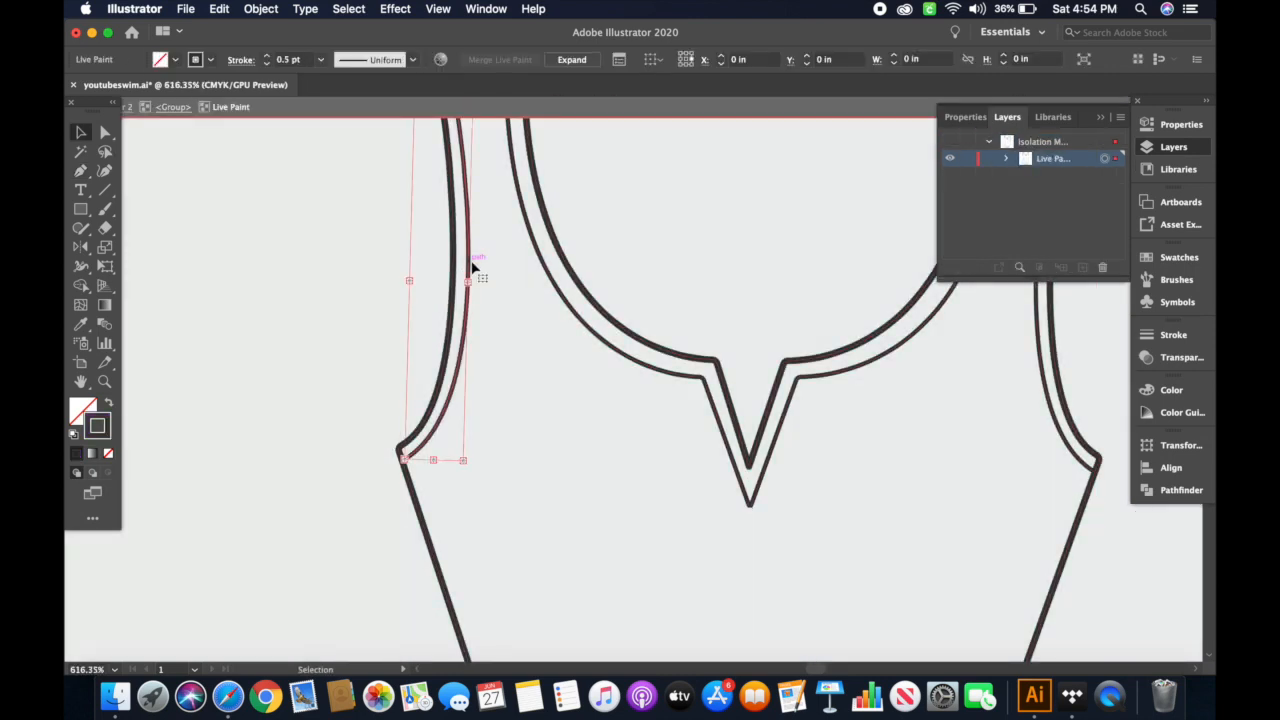
pyautogui.scroll(5, 474, 268)
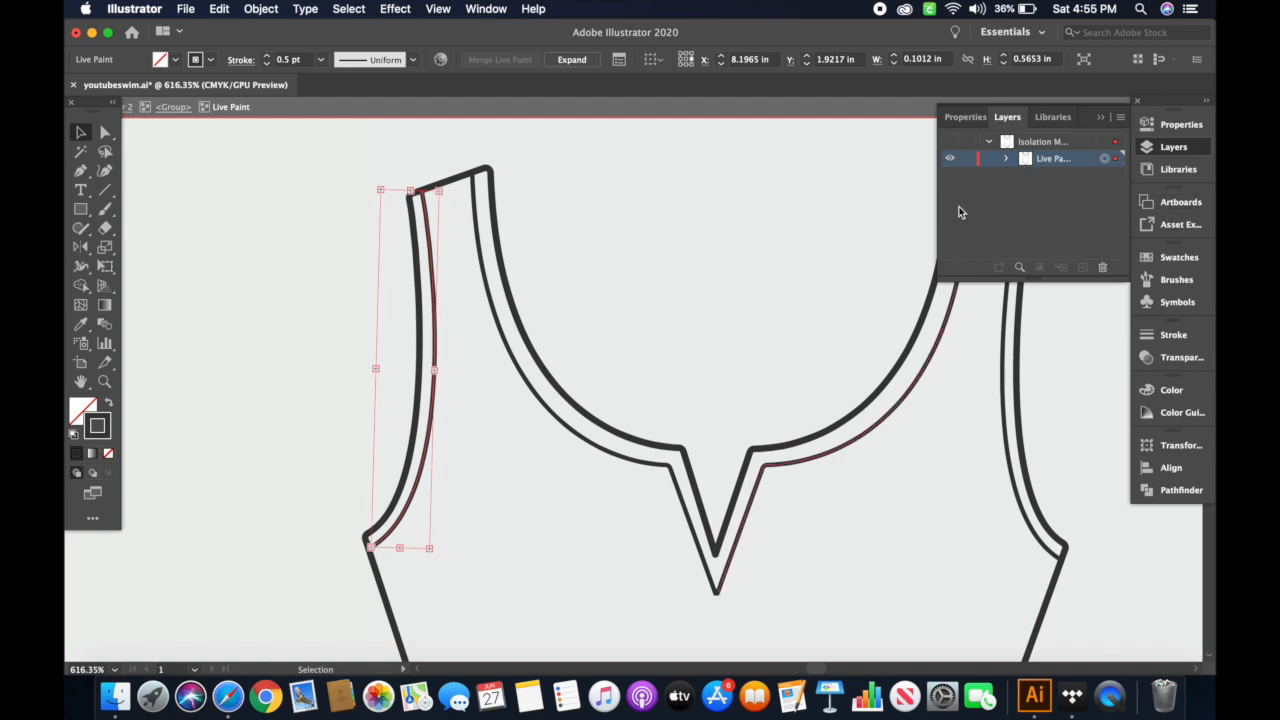
pyautogui.doubleClick(846, 248)
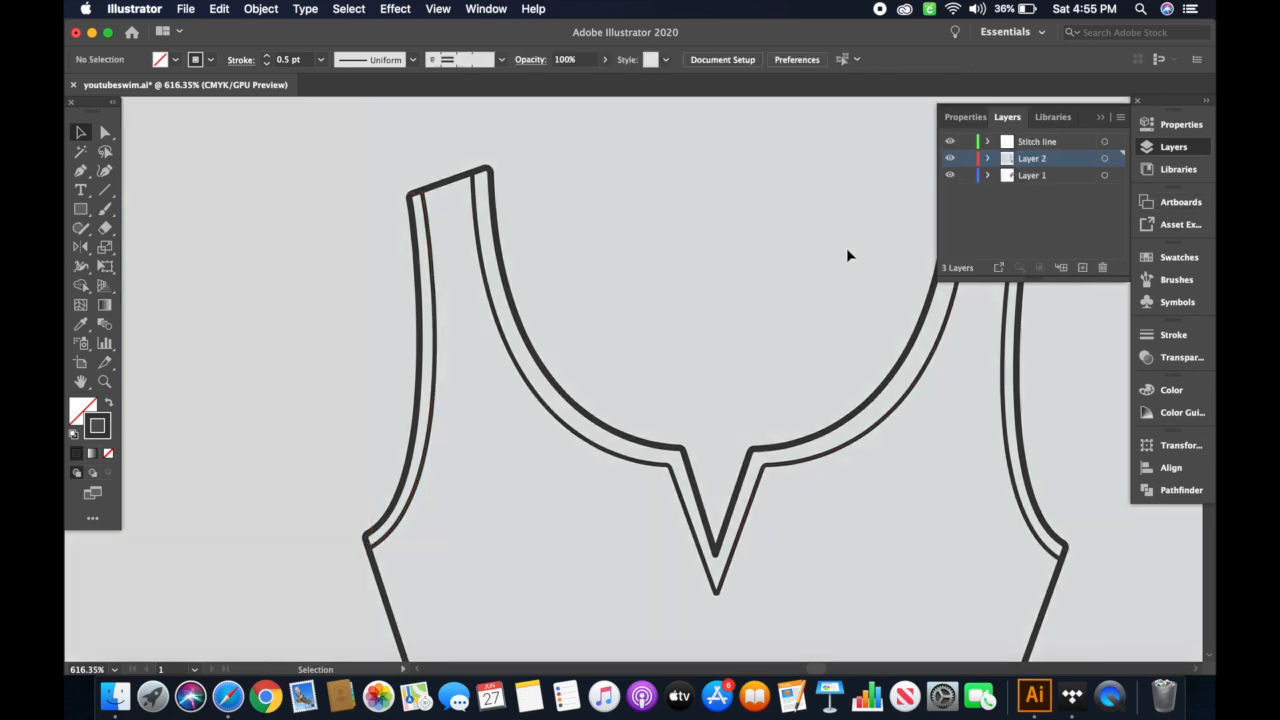
pyautogui.click(1040, 142)
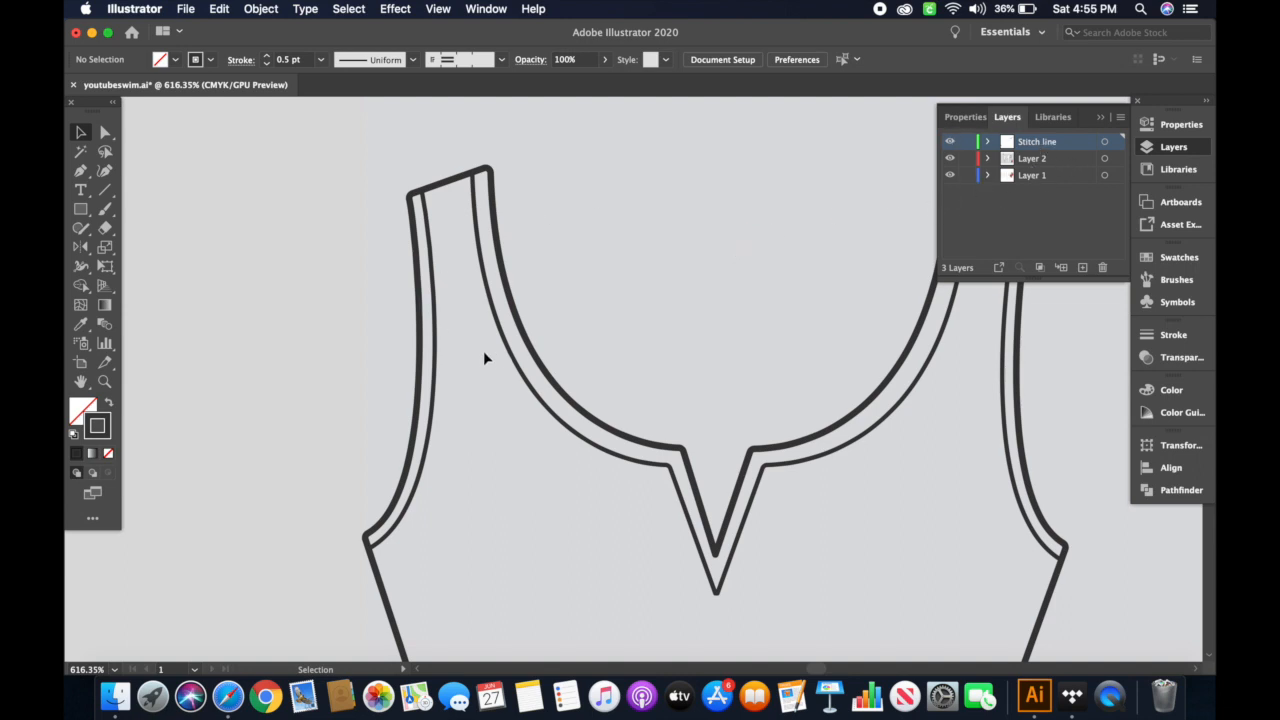
pyautogui.press('super+z')
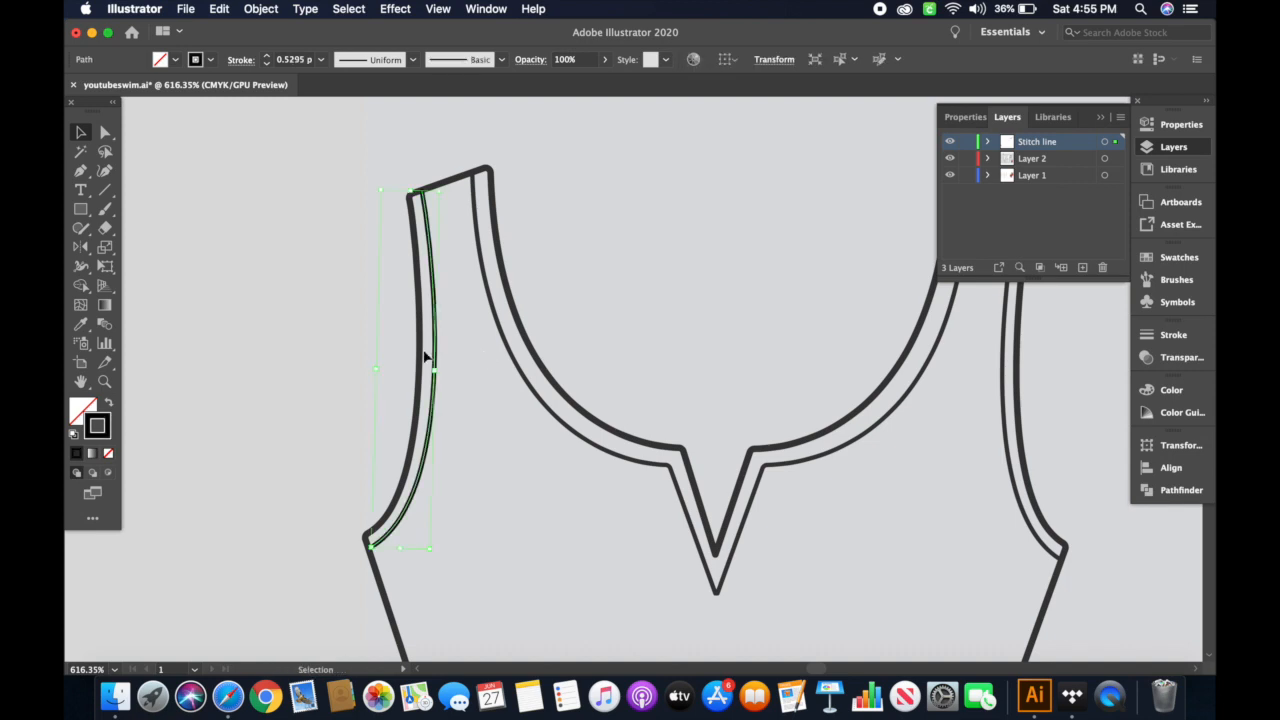
# - Nudge the copied armhole line left, between the armhole's outer edge and its inner line
pyautogui.press('Left')
pyautogui.press('Right')
pyautogui.press('Left')
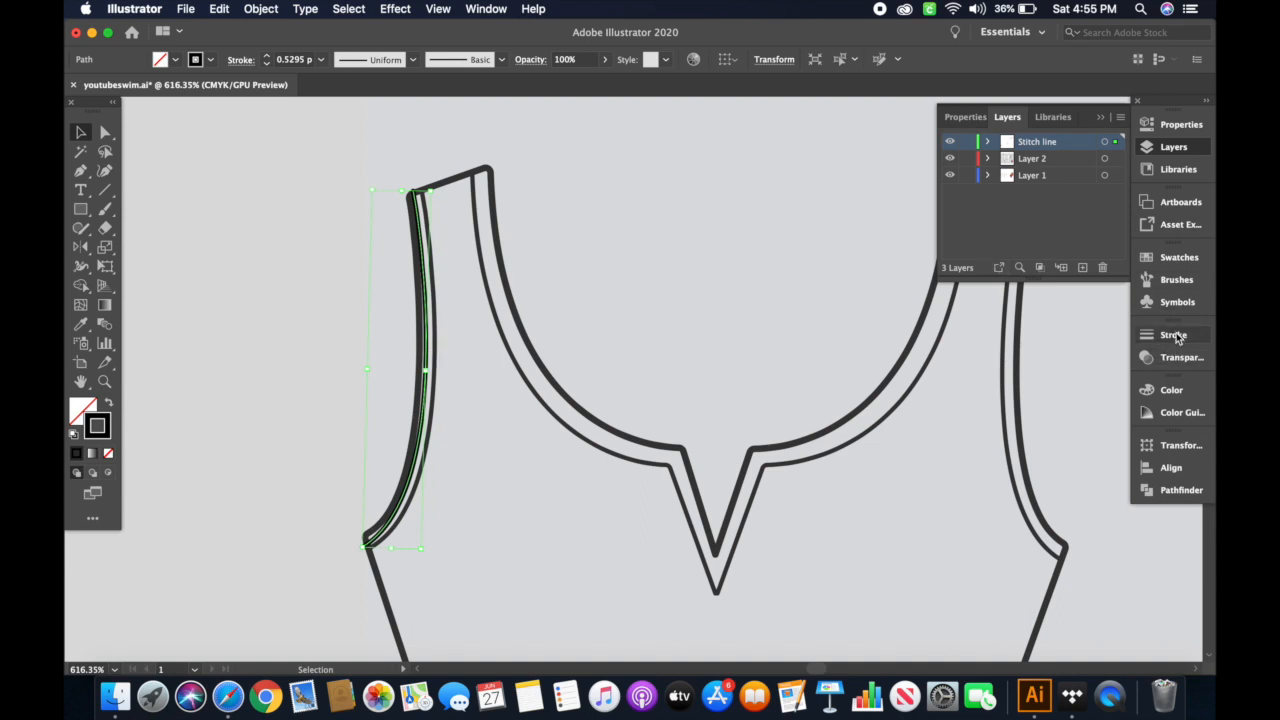
# - Apply the double stitch pattern brush to the copied left armhole line and set its stroke weight to 0.1 pt
pyautogui.click(1178, 281)
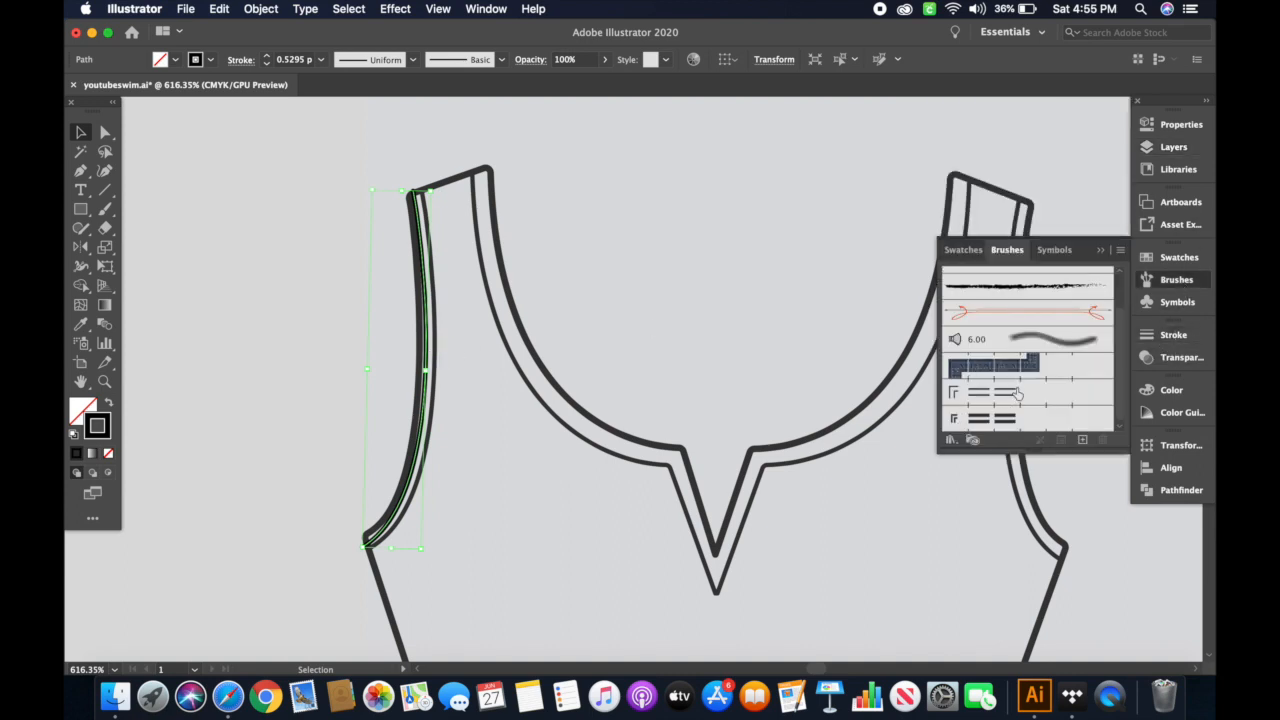
pyautogui.click(992, 420)
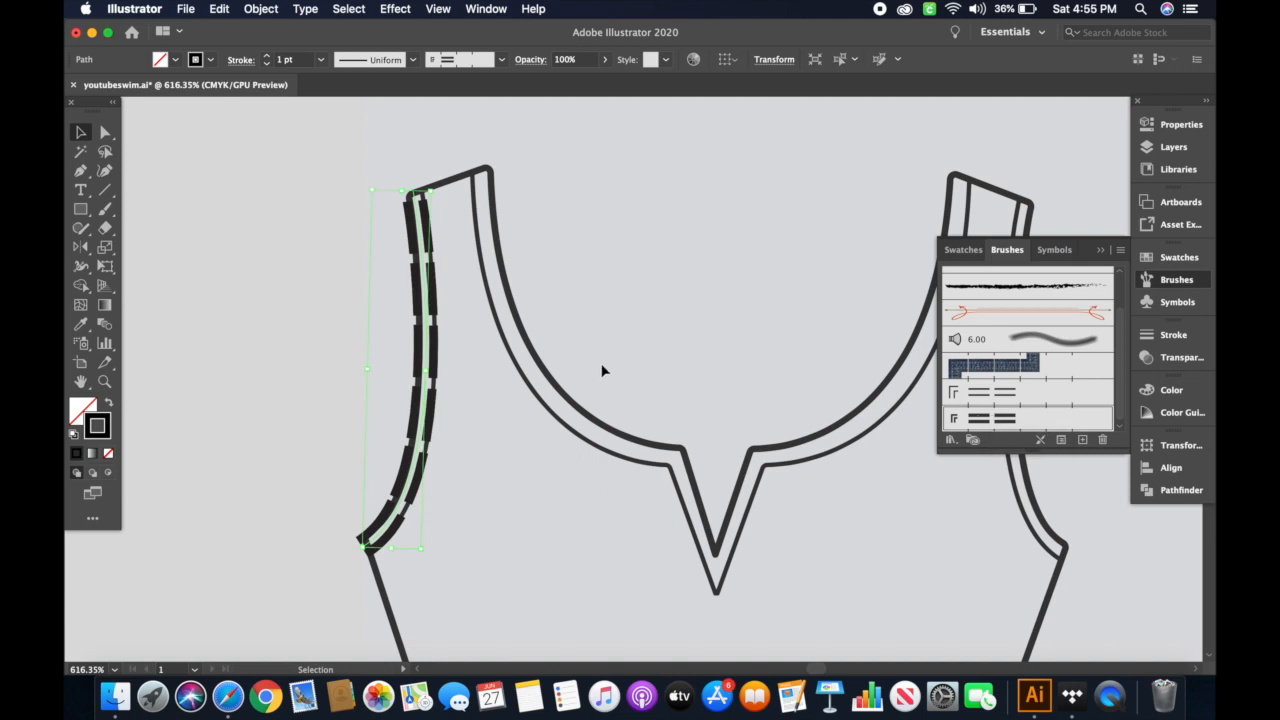
pyautogui.click(1174, 335)
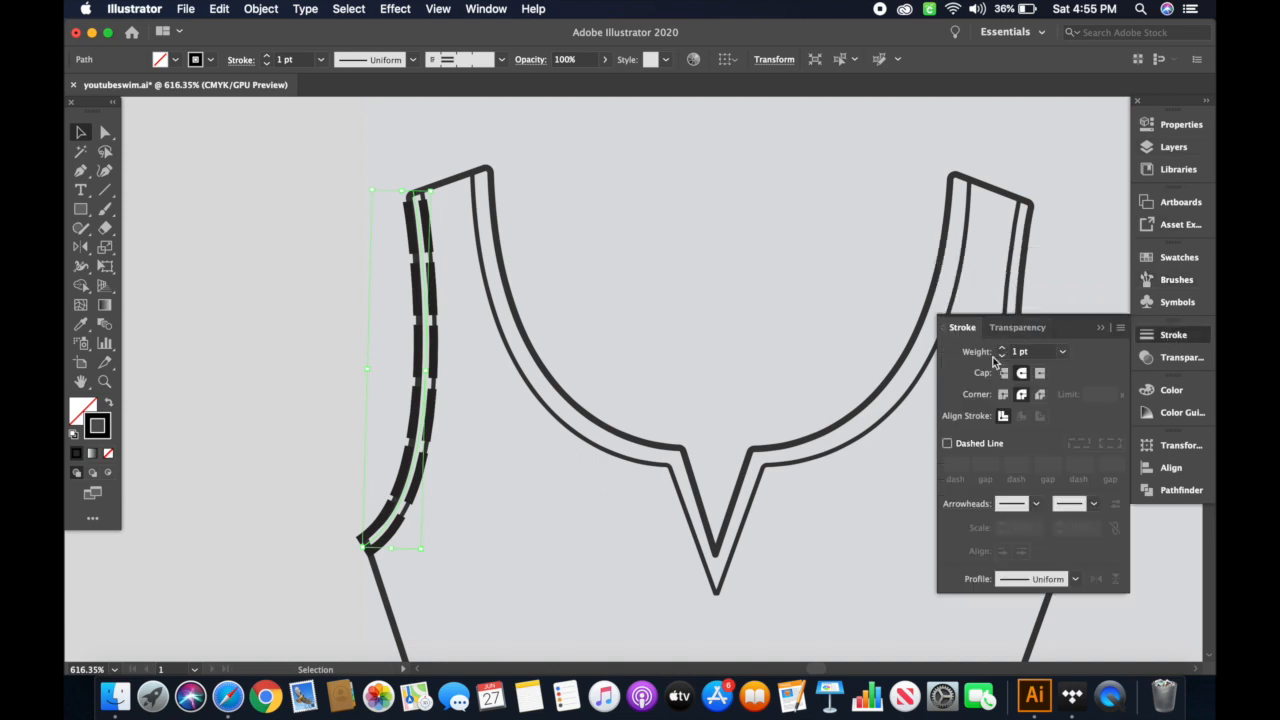
pyautogui.click(1003, 356)
pyautogui.click(1003, 356)
pyautogui.click(1003, 356)
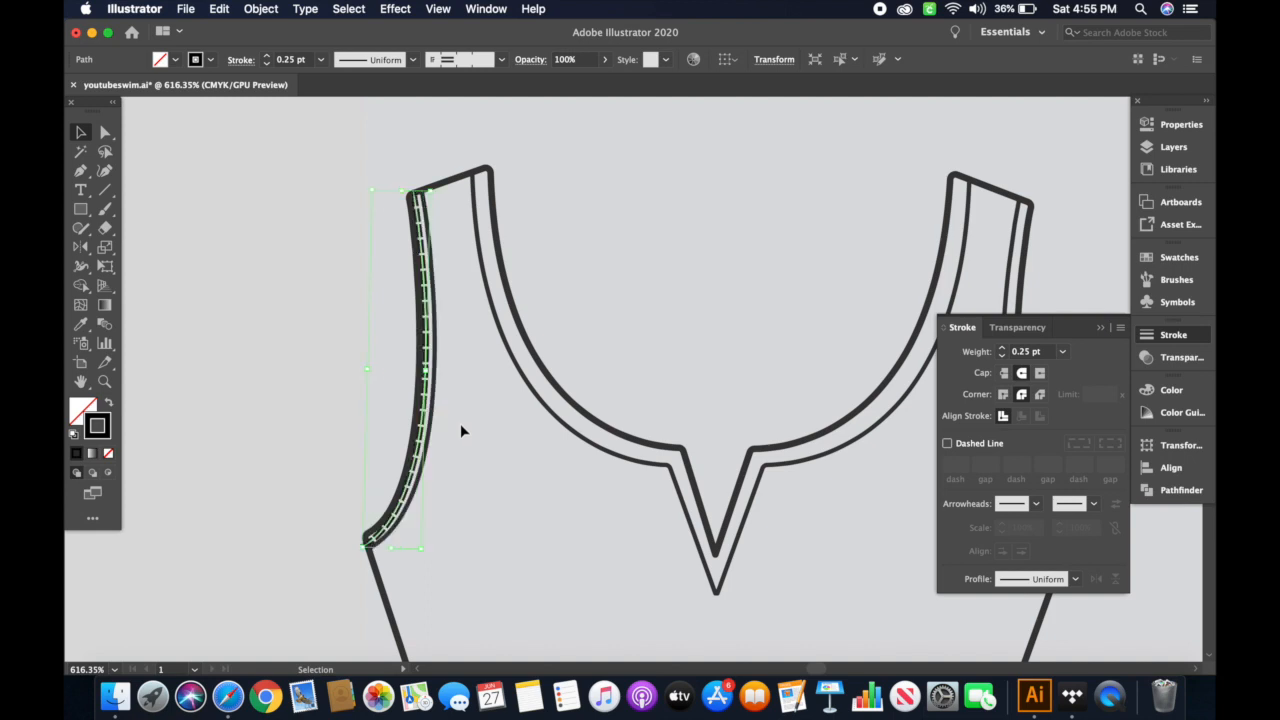
pyautogui.click(1028, 357)
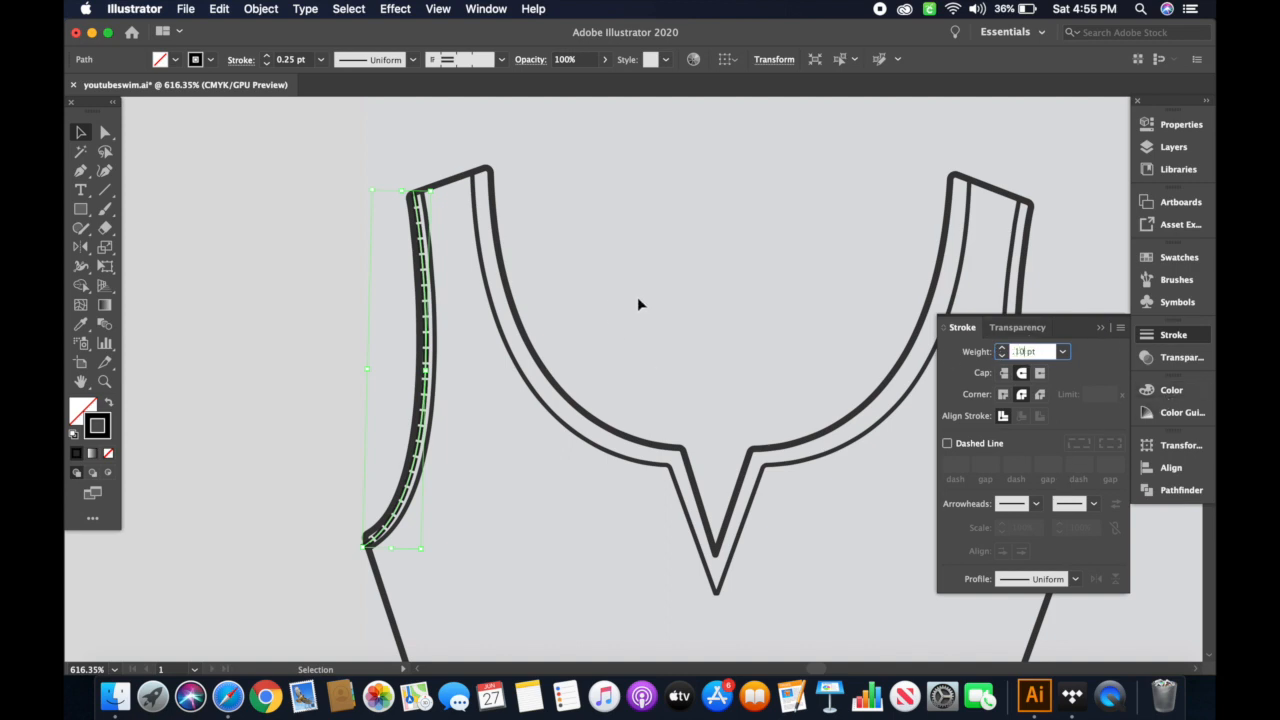
pyautogui.press('Return')
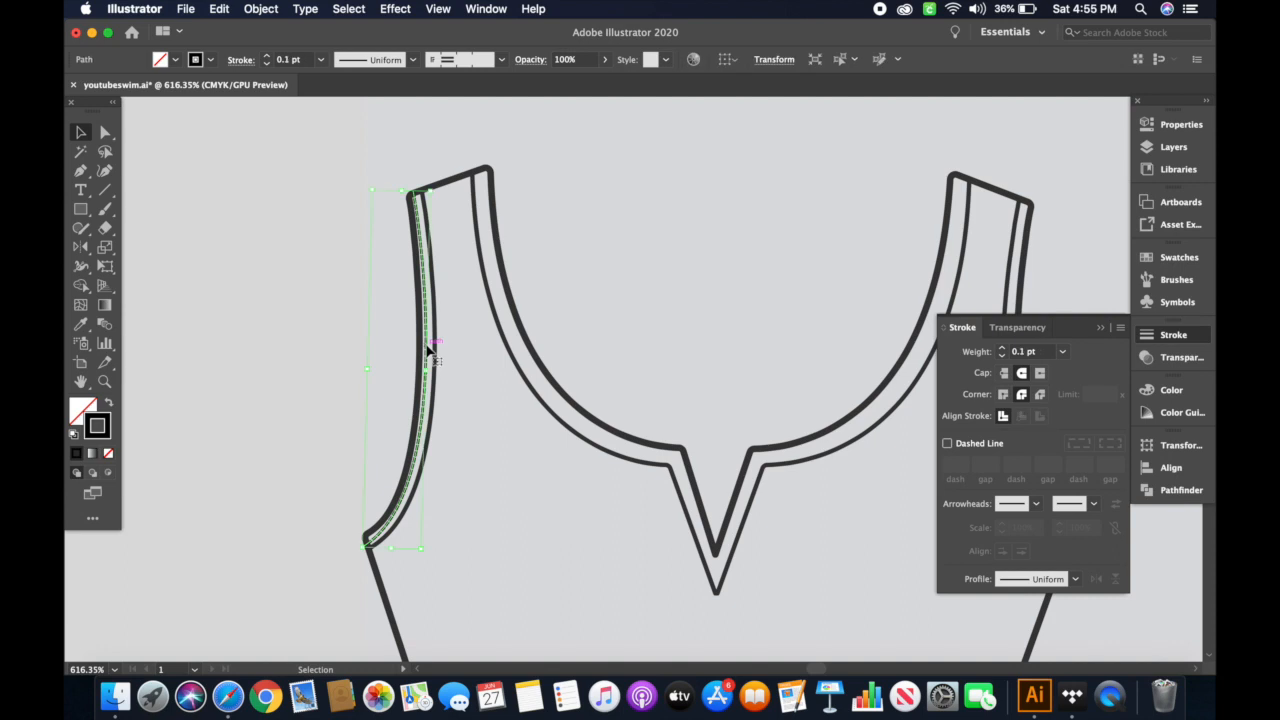
# - Move the left armhole stitching so it runs between the armhole's outer edge and its inner line
pyautogui.press('super+z')
pyautogui.moveTo(434, 342); pyautogui.dragTo(427, 345)
pyautogui.scroll(5, 427, 344)
pyautogui.doubleClick(425, 342)
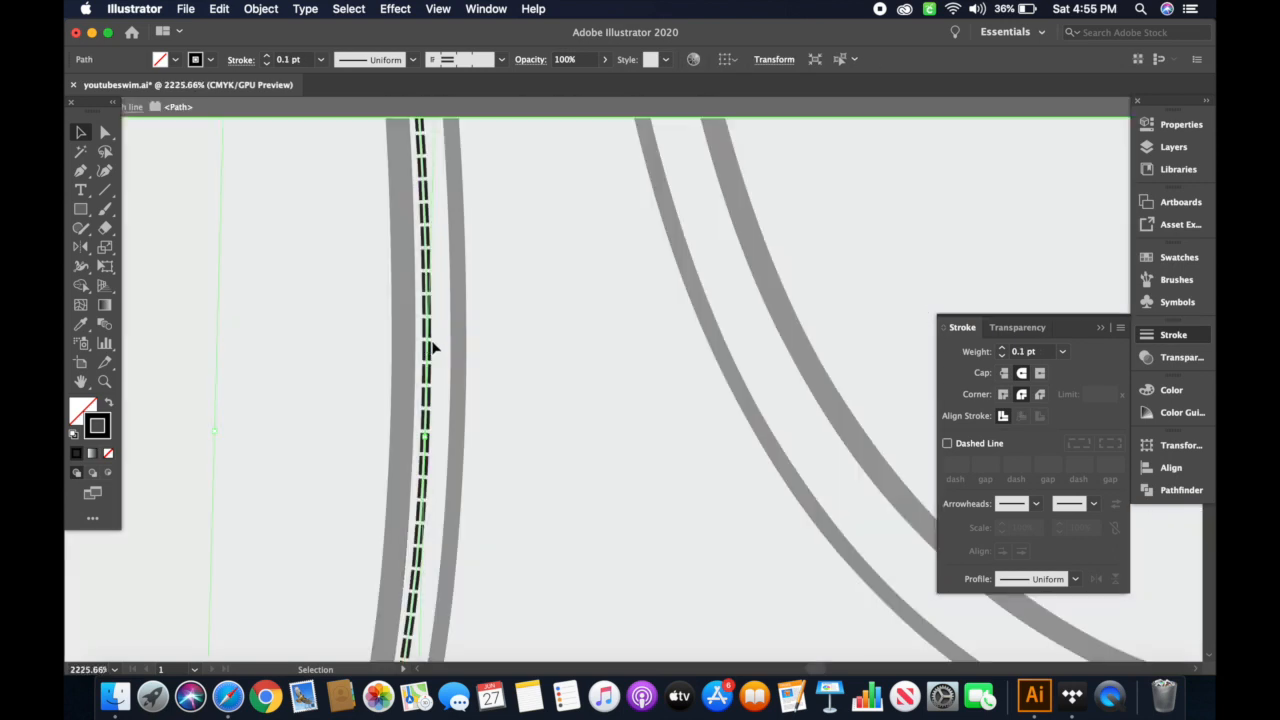
pyautogui.moveTo(428, 408); pyautogui.dragTo(437, 400)
pyautogui.click(541, 399)
pyautogui.scroll(-5, 541, 399)
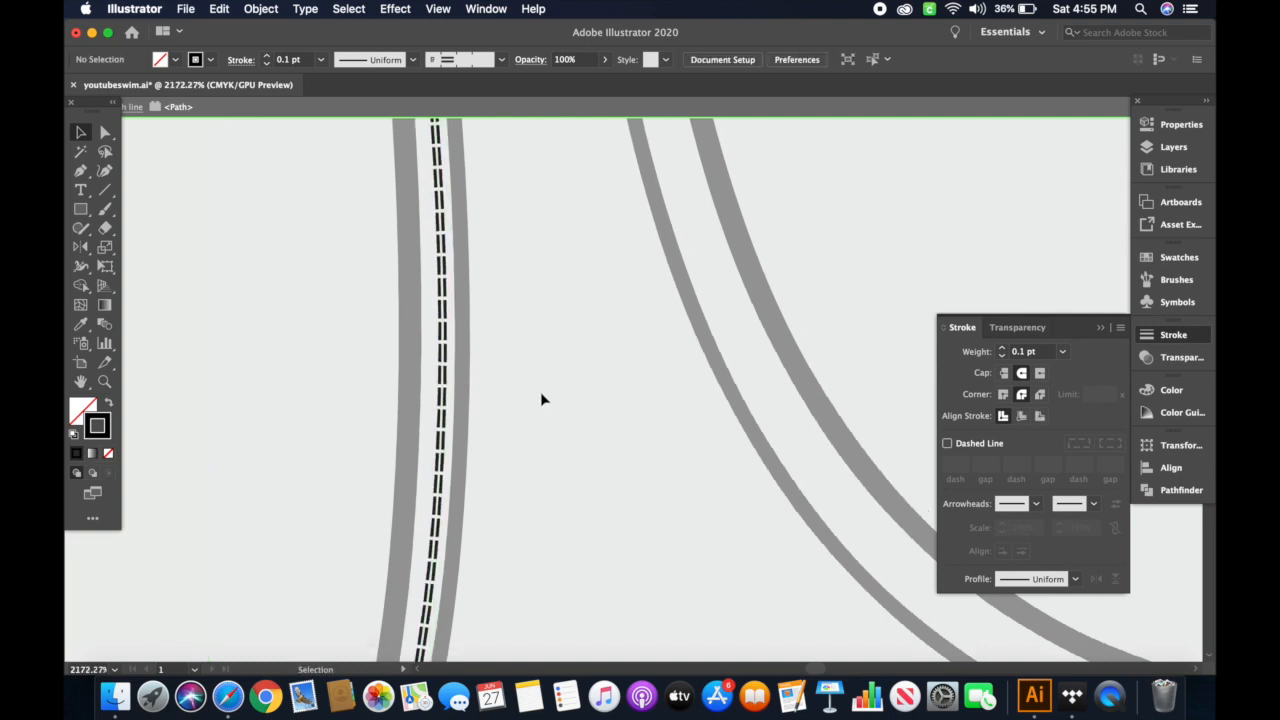
pyautogui.doubleClick(541, 399)
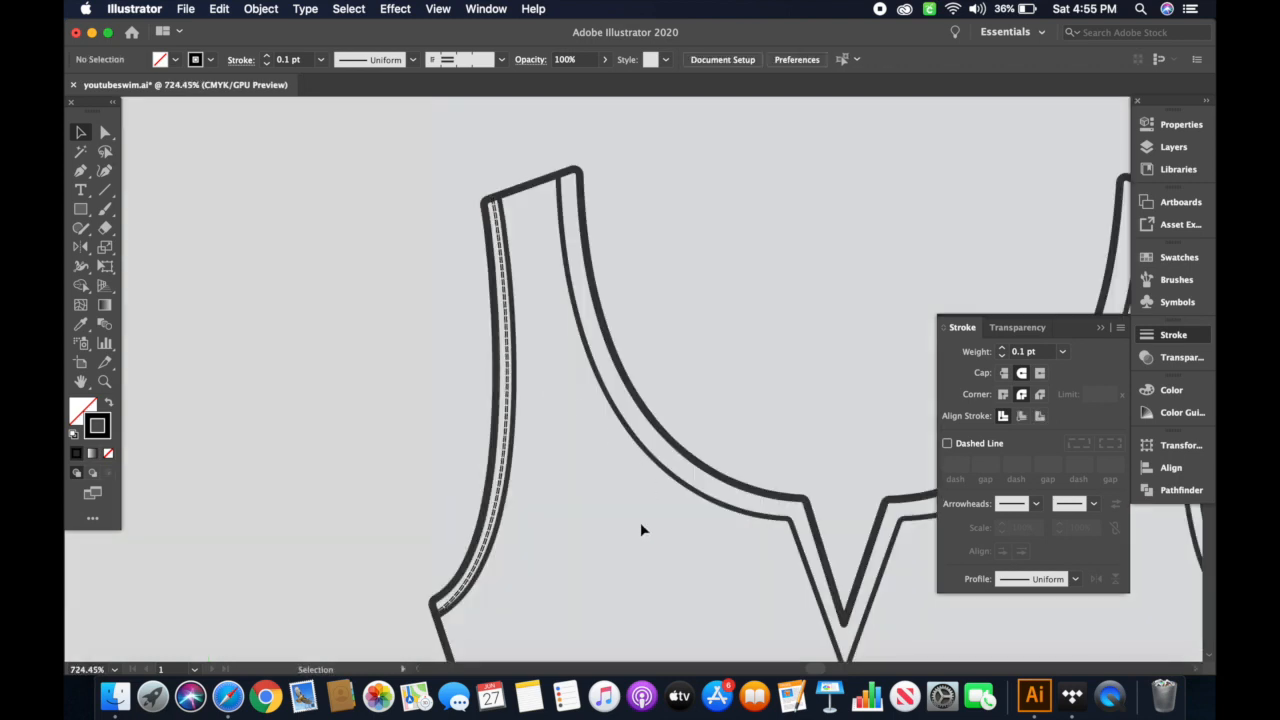
# - Copy the left half of the inner neckline onto the Stitch line layer
pyautogui.scroll(-2, 641, 530)
pyautogui.scroll(-3, 641, 530)
pyautogui.hscroll(2, 806, 597)
pyautogui.scroll(3, 806, 597)
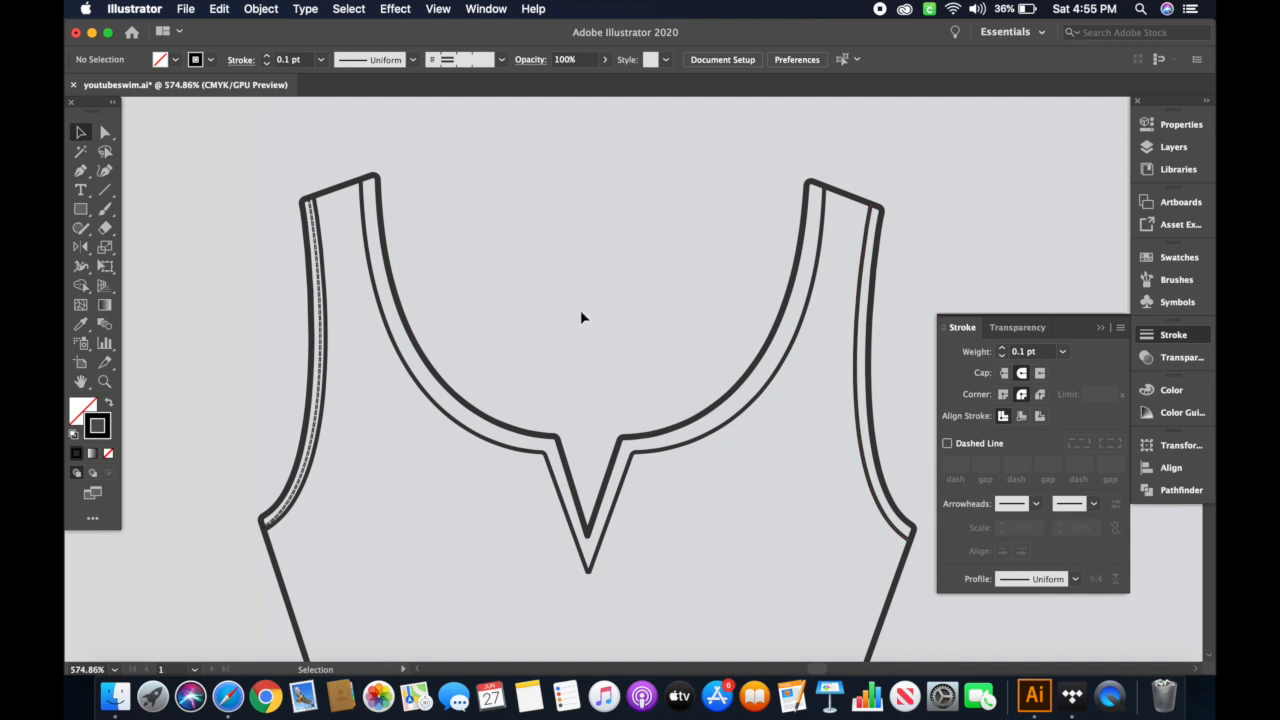
pyautogui.scroll(-4, 568, 386)
pyautogui.scroll(2, 568, 386)
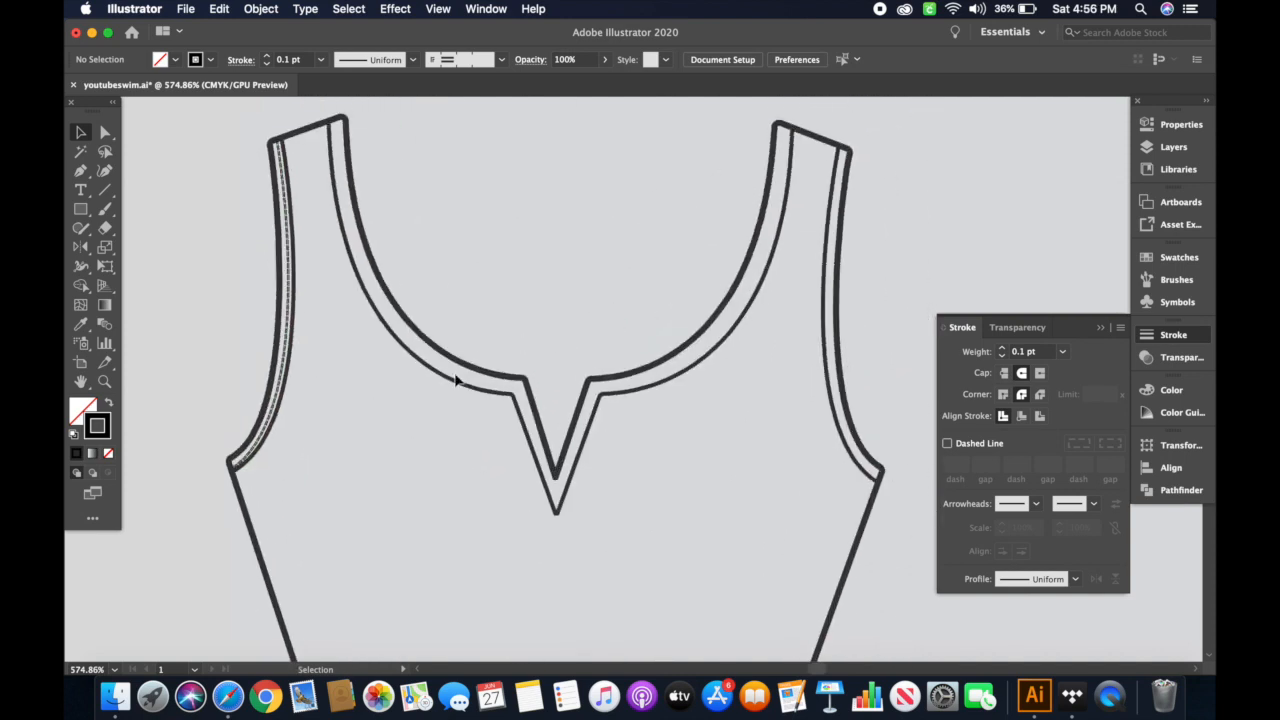
pyautogui.doubleClick(522, 360)
pyautogui.hscroll(1, 558, 410)
pyautogui.press('Escape')
pyautogui.click(1174, 147)
pyautogui.click(1040, 140)
pyautogui.press('super+f')
# - Match the copied neckline line to the left armhole stitching, with the double stitch pattern brush at 0.1 pt
pyautogui.press('i')
pyautogui.click(287, 330)
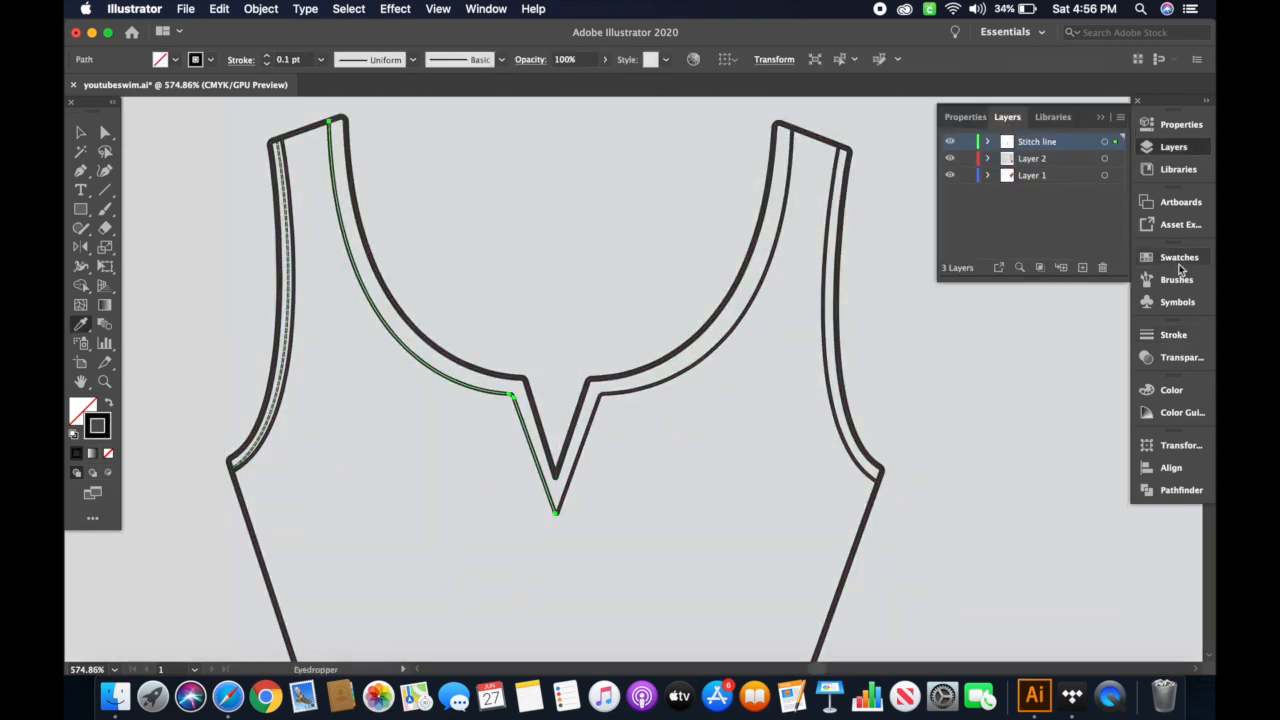
pyautogui.click(1176, 280)
pyautogui.click(1004, 418)
# - Move the left neckline stitching into the band between the neckline's outer edge and inner line
pyautogui.press('v')
pyautogui.click(400, 425)
pyautogui.moveTo(450, 375); pyautogui.dragTo(436, 413)
pyautogui.scroll(4, 446, 382)
pyautogui.moveTo(358, 385); pyautogui.dragTo(391, 303)
pyautogui.click(450, 290)
# - Adjust the anchor points of the left neckline stitching so it fits inside the neckline band
pyautogui.scroll(4, 500, 270)
pyautogui.press('a')
pyautogui.scroll(4, 536, 240)
pyautogui.moveTo(537, 214); pyautogui.dragTo(541, 224)
pyautogui.scroll(-6, 560, 240)
pyautogui.press('v')
pyautogui.press('a')
pyautogui.moveTo(552, 180); pyautogui.dragTo(550, 186)
pyautogui.scroll(8, 545, 190)
pyautogui.scroll(-8, 533, 190)
pyautogui.press('v')
pyautogui.click(509, 306)
# - Reflect a copy of the left neckline stitching and nudge it into the right half of the neckline band
pyautogui.click(261, 9)
pyautogui.click(466, 80)
pyautogui.click(724, 254)
pyautogui.click(746, 418)
pyautogui.hotkey('shift', 'Right')
pyautogui.hotkey('shift', 'Right')
pyautogui.hotkey('shift', 'Right')
pyautogui.hotkey('shift', 'Right')
pyautogui.press('Left')
pyautogui.press('Left')
# - Move the shoulder end point of the right neckline stitching so it ends within the neckline band
pyautogui.click(622, 330)
pyautogui.scroll(4, 990, 490)
pyautogui.press('a')
pyautogui.moveTo(640, 268); pyautogui.dragTo(636, 275)
pyautogui.scroll(5, 636, 278)
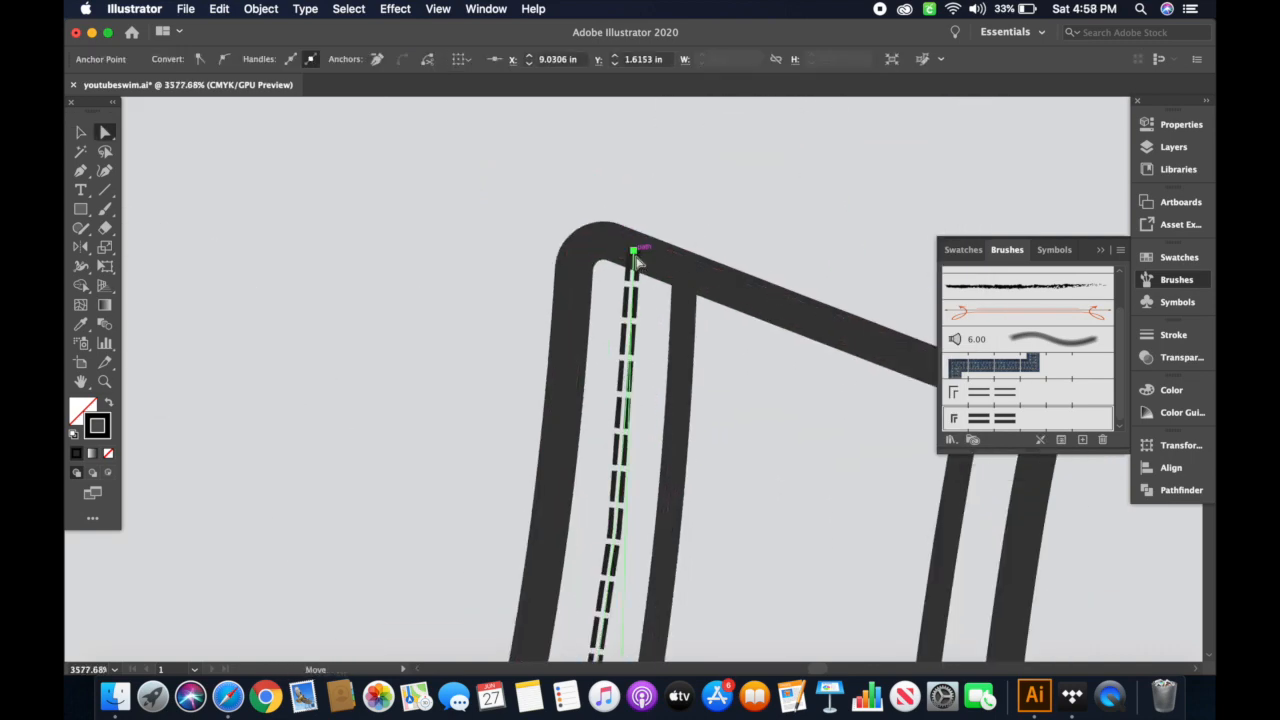
pyautogui.click(648, 391)
pyautogui.scroll(-7, 648, 391)
pyautogui.scroll(6, 650, 397)
pyautogui.moveTo(630, 191); pyautogui.dragTo(625, 183)
pyautogui.scroll(-6, 640, 303)
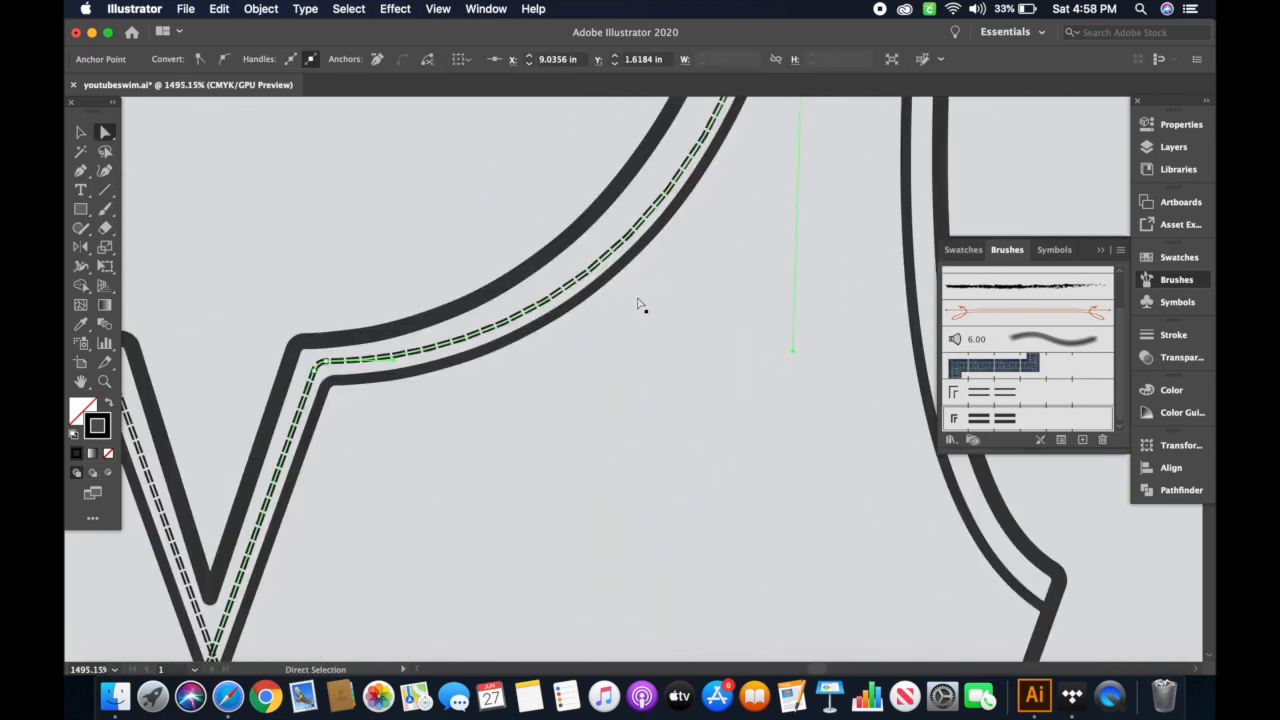
# - Adjust the lower ends of the two neckline stitch lines so they meet at the point of the V
pyautogui.scroll(6, 640, 303)
pyautogui.moveTo(370, 493); pyautogui.dragTo(388, 432)
pyautogui.click(703, 440)
pyautogui.click(388, 434)
pyautogui.click(1173, 335)
pyautogui.press('v')
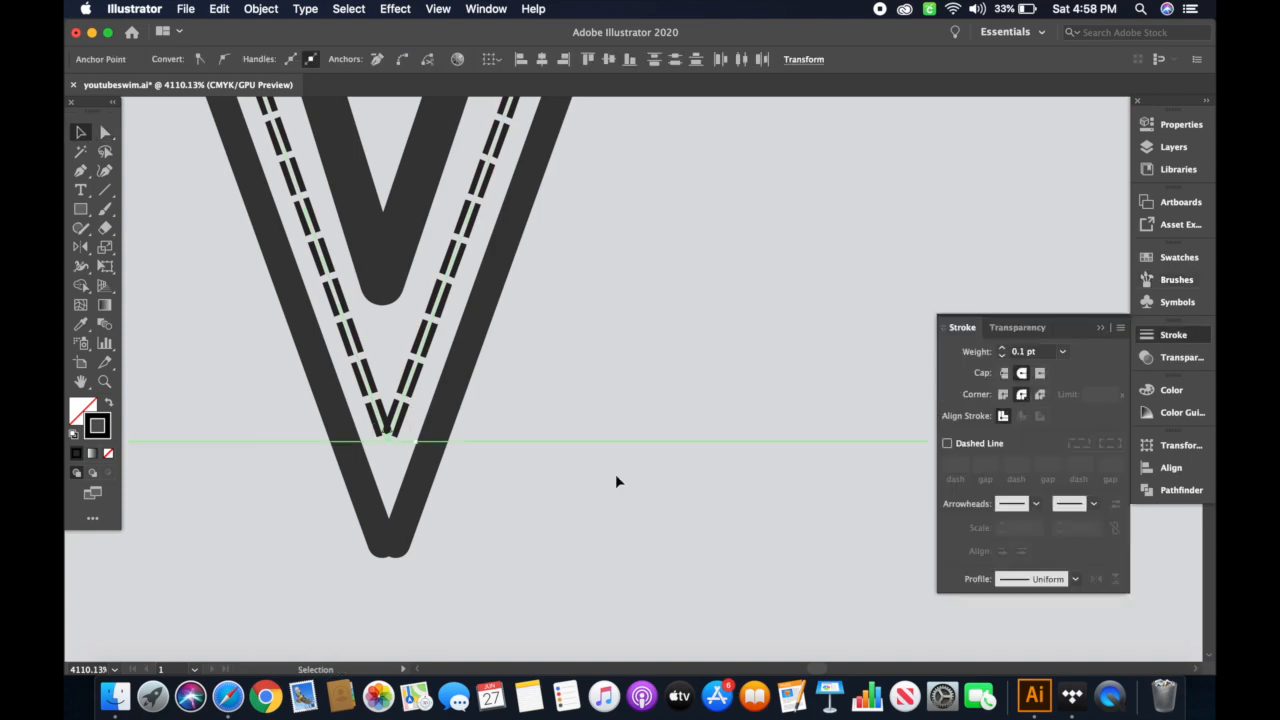
pyautogui.click(617, 480)
# - Duplicate the left armhole stitching, reflect the copy and place it in the right armhole band
pyautogui.scroll(-10, 617, 480)
pyautogui.scroll(-5, 661, 478)
pyautogui.scroll(4, 661, 478)
pyautogui.scroll(5, 437, 320)
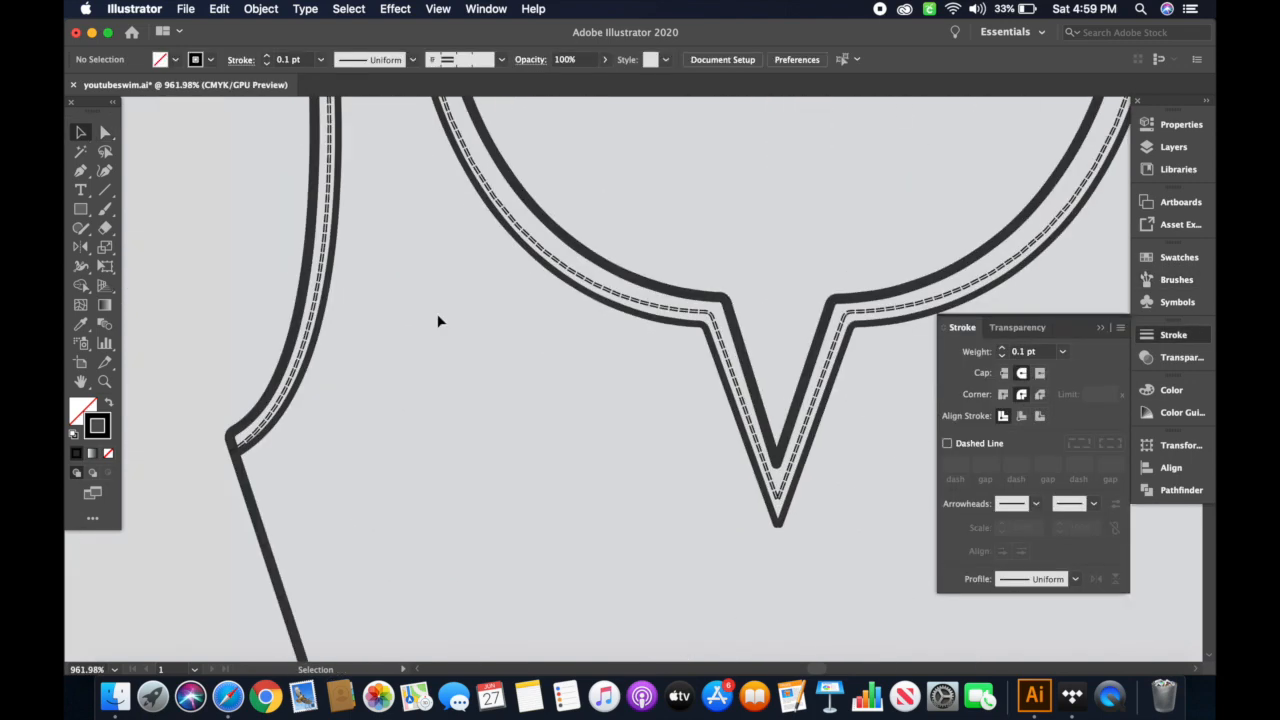
pyautogui.click(313, 222)
pyautogui.hscroll(8, 683, 366)
pyautogui.press('v')
pyautogui.press('super+v')
pyautogui.click(261, 9)
pyautogui.click(450, 83)
pyautogui.moveTo(697, 365); pyautogui.dragTo(738, 368)
# - Adjust the end points of the right armhole stitching so it sits centred within the armhole band
pyautogui.scroll(5, 777, 372)
pyautogui.scroll(-3, 777, 376)
pyautogui.scroll(10, 600, 205)
pyautogui.press('a')
pyautogui.moveTo(563, 194); pyautogui.dragTo(588, 196)
pyautogui.scroll(-10, 581, 346)
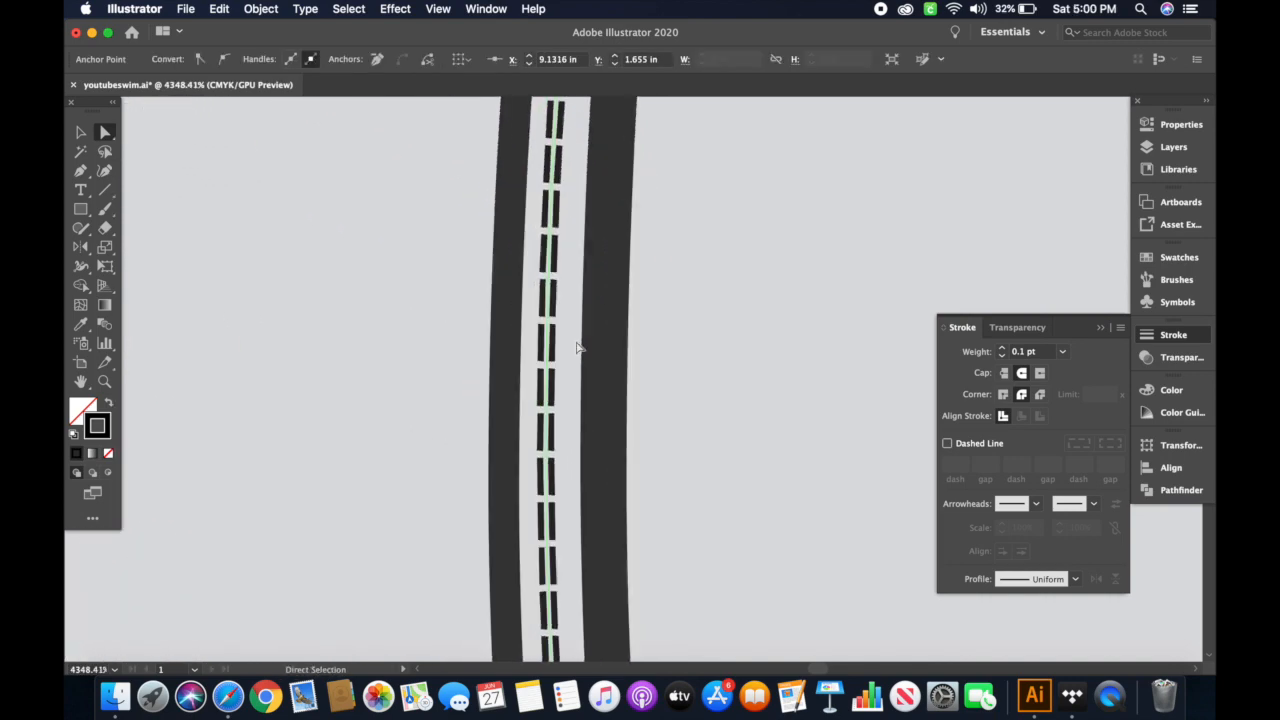
pyautogui.moveTo(747, 385); pyautogui.dragTo(768, 393)
pyautogui.scroll(-10, 768, 393)
pyautogui.moveTo(560, 538); pyautogui.dragTo(555, 546)
pyautogui.click(738, 311)
pyautogui.scroll(-10, 738, 311)
pyautogui.scroll(-5, 738, 311)
# - Copy the inner diagonal line of the left back leg opening onto the Stitch line layer
pyautogui.press('v')
pyautogui.doubleClick(432, 322)
pyautogui.doubleClick(432, 322)
pyautogui.press('super+c')
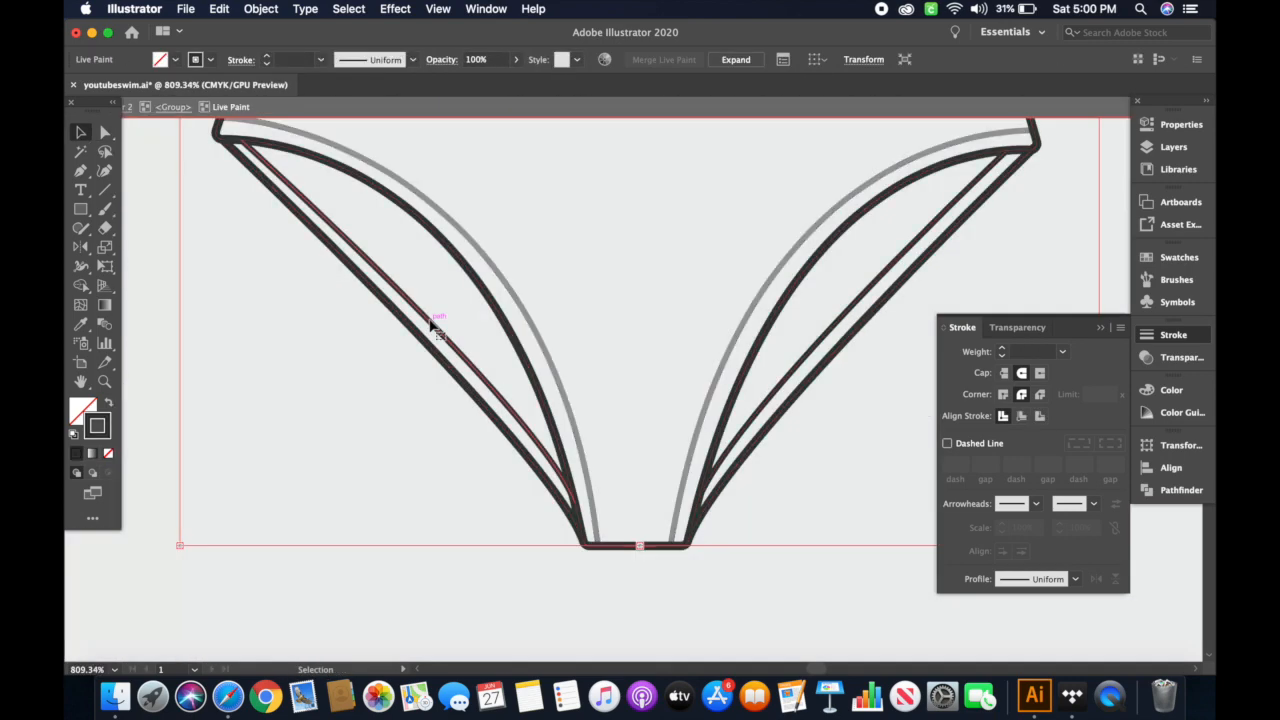
pyautogui.doubleClick(631, 287)
pyautogui.click(1173, 147)
pyautogui.click(1037, 142)
pyautogui.press('super+f')
# - Give the copied left back leg line the existing stitching style with the double stitch pattern brush at 0.1 pt
pyautogui.scroll(-5, 371, 324)
pyautogui.press('i')
pyautogui.scroll(10, 417, 162)
pyautogui.click(417, 162)
pyautogui.click(1176, 280)
pyautogui.click(965, 425)
# - Move the left back leg stitching between its two diagonal lines and adjust its end points to fit the band
pyautogui.press('v')
pyautogui.scroll(-10, 605, 450)
pyautogui.moveTo(622, 400); pyautogui.dragTo(604, 422)
pyautogui.scroll(5, 434, 337)
pyautogui.press('a')
pyautogui.click(424, 327)
pyautogui.scroll(-10, 606, 449)
pyautogui.moveTo(770, 487); pyautogui.dragTo(729, 393)
pyautogui.scroll(-10, 640, 400)
pyautogui.click(514, 431)
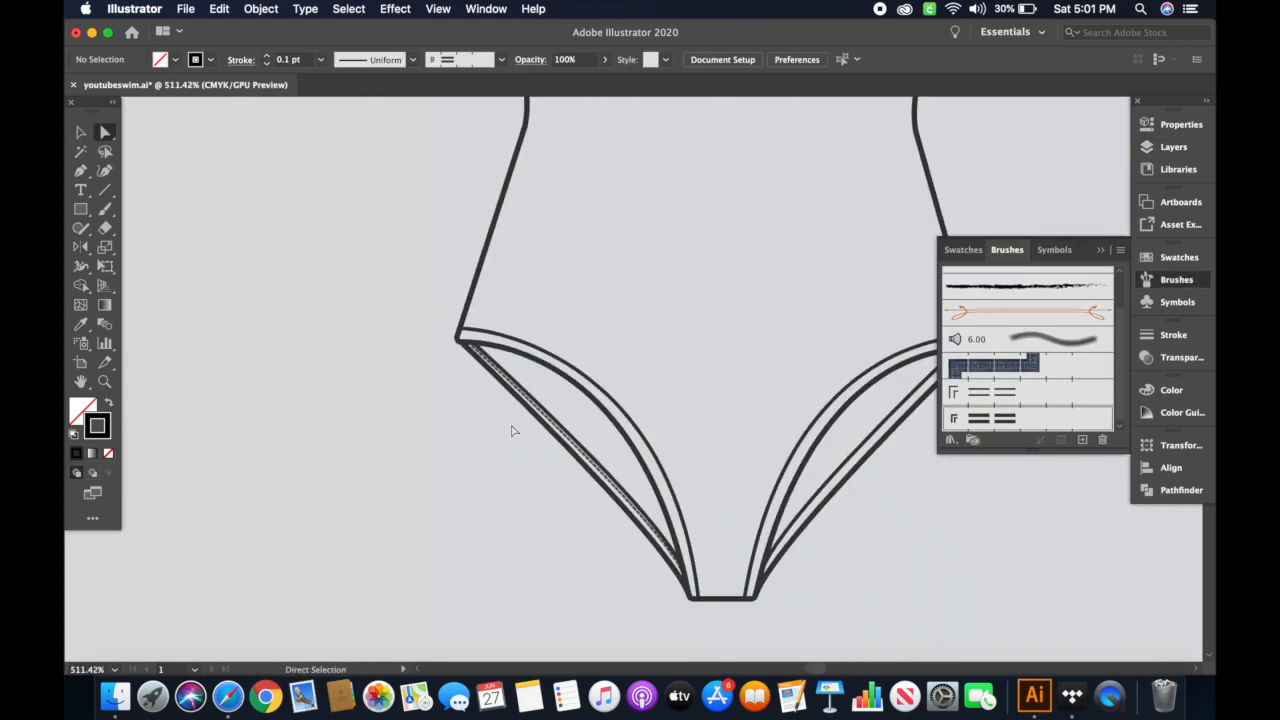
# - Paste another back leg line, match the stitching style, reflect it and fit it into the right back leg band
pyautogui.press('super+v')
pyautogui.press('i')
pyautogui.click(392, 380)
pyautogui.click(261, 9)
pyautogui.click(440, 82)
pyautogui.press('Return')
pyautogui.scroll(10, 642, 355)
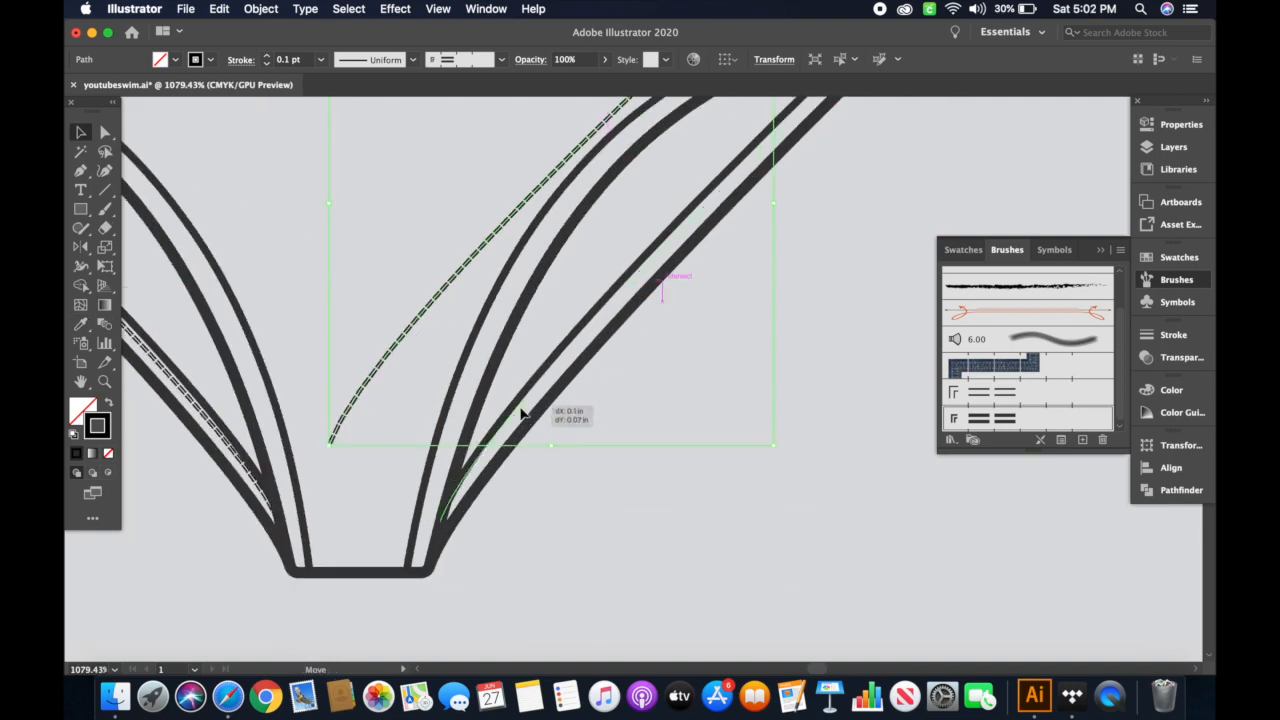
pyautogui.press('a')
pyautogui.click(614, 401)
pyautogui.scroll(-5, 614, 401)
pyautogui.scroll(3, 500, 394)
# - Copy the inner lines of both front leg openings onto the Stitch line layer and nudge them up clear of the originals
pyautogui.press('v')
pyautogui.doubleClick(397, 351)
pyautogui.keyDown('shift'); pyautogui.click(806, 286); pyautogui.keyUp('shift')
pyautogui.click(1173, 147)
pyautogui.doubleClick(641, 288)
pyautogui.press('super+f')
pyautogui.press('Up')
pyautogui.press('Up')
pyautogui.press('Up')
pyautogui.press('Up')
pyautogui.press('Up')
pyautogui.press('Up')
pyautogui.press('Up')
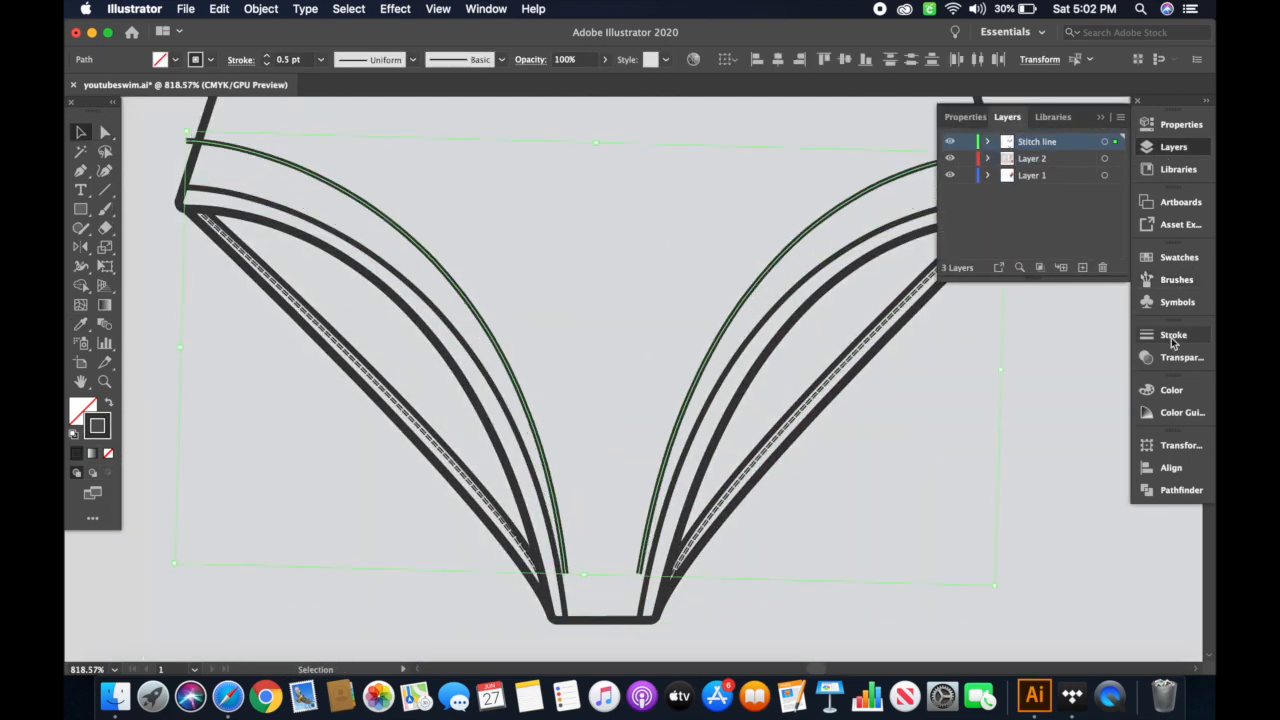
# - Apply the double stitch pattern brush to both copied front leg lines, matching the 0.1 pt back leg stitching
pyautogui.click(1176, 280)
pyautogui.click(1027, 418)
pyautogui.press('i')
pyautogui.click(367, 379)
# - Move both end points of the left front leg stitching so the line sits inside the leg opening band
pyautogui.press('v')
pyautogui.click(499, 245)
pyautogui.scroll(5, 192, 240)
pyautogui.press('a')
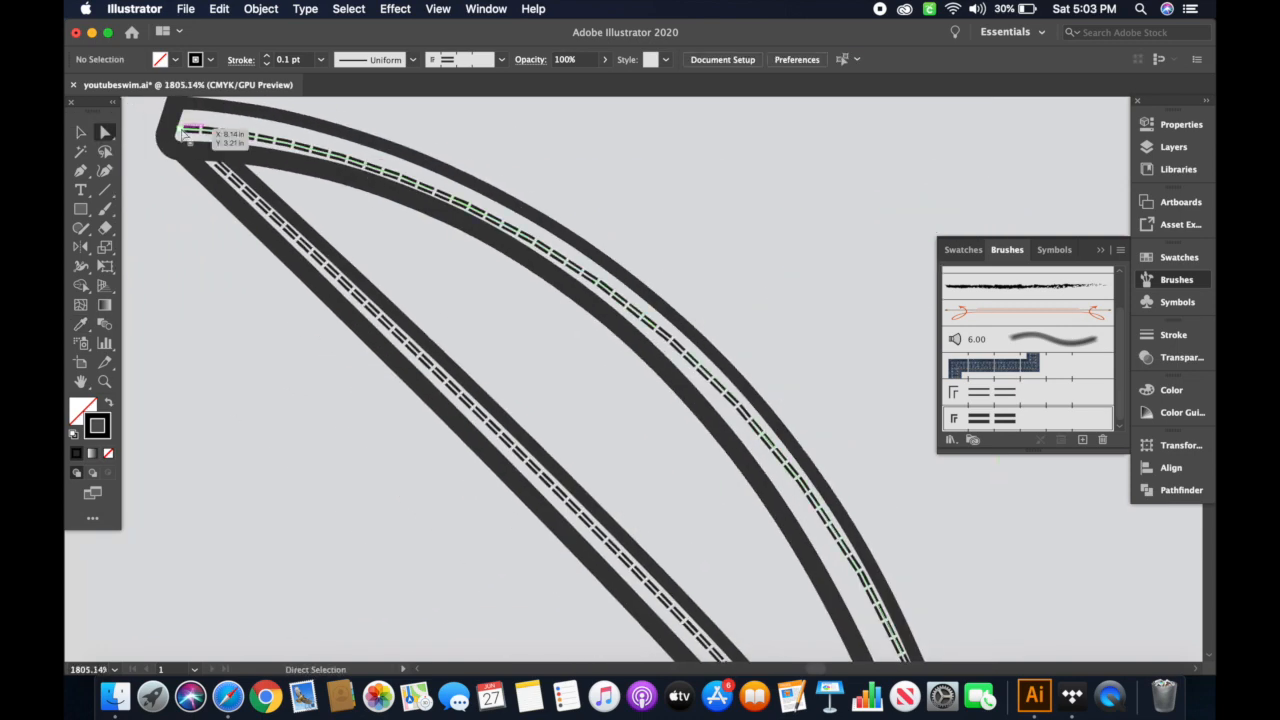
pyautogui.moveTo(185, 129); pyautogui.dragTo(185, 116)
pyautogui.scroll(-6, 640, 400)
pyautogui.moveTo(796, 521); pyautogui.dragTo(790, 504)
pyautogui.scroll(-5, 800, 540)
# - Move both end points of the right front leg stitching so the line sits inside its leg opening band
pyautogui.click(836, 284)
pyautogui.hscroll(4, 836, 284)
pyautogui.click(957, 168)
pyautogui.scroll(5, 958, 162)
pyautogui.moveTo(961, 188); pyautogui.dragTo(959, 160)
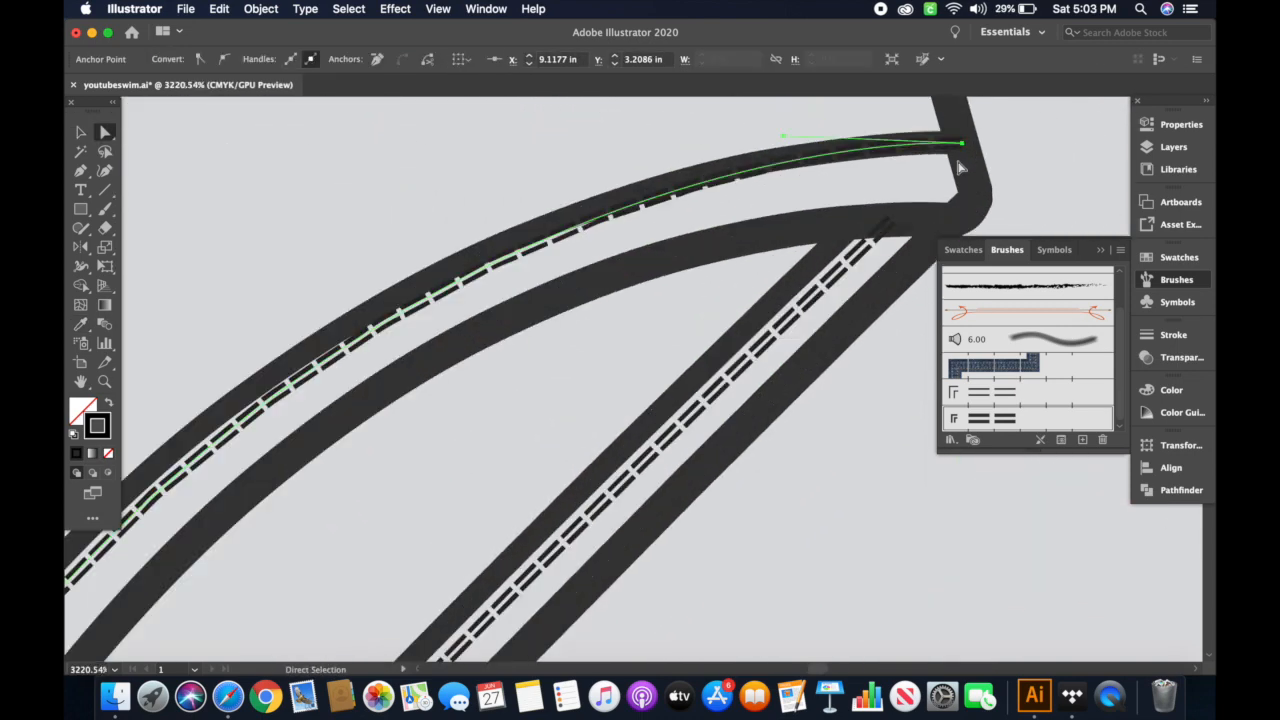
pyautogui.scroll(-10, 494, 357)
pyautogui.hscroll(-8, 494, 357)
pyautogui.moveTo(367, 474); pyautogui.dragTo(384, 427)
pyautogui.scroll(-5, 412, 427)
pyautogui.scroll(-3, 483, 263)
pyautogui.click(363, 246)
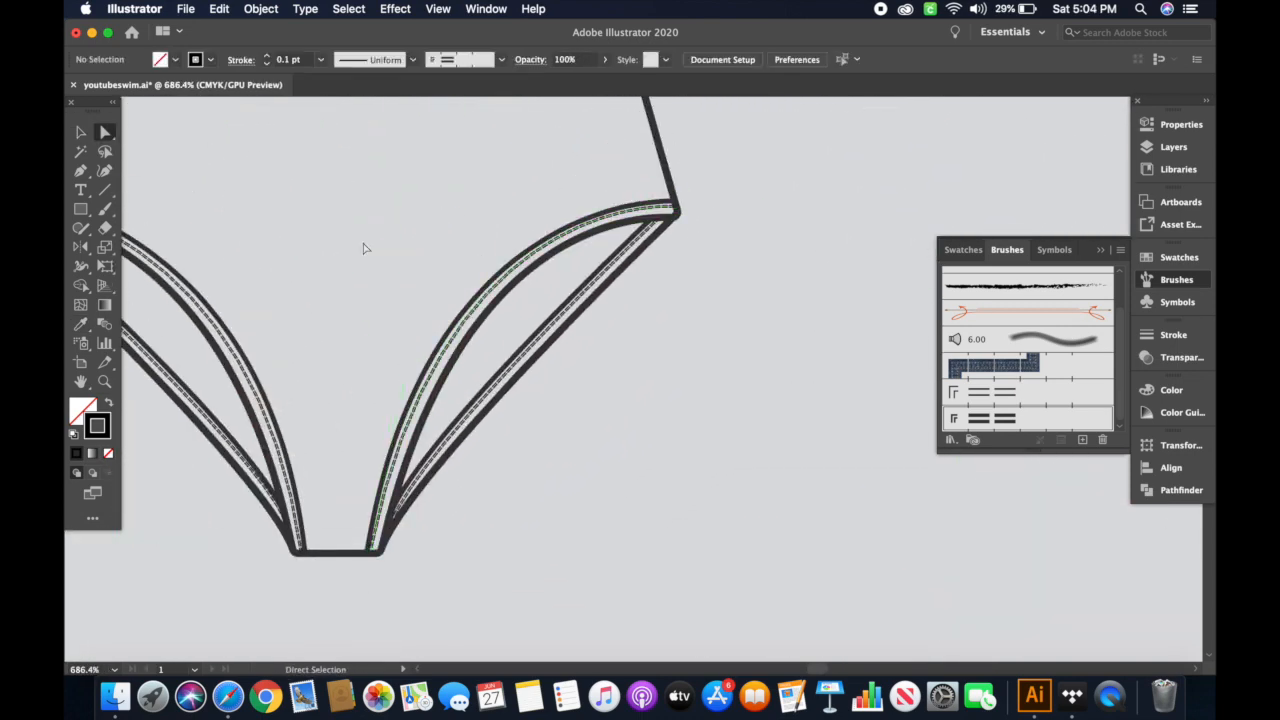
# - Select the whole swimsuit flat and fill its front body with white
pyautogui.press('v')
pyautogui.click(1176, 148)
pyautogui.click(951, 157)
pyautogui.scroll(-8, 640, 400)
pyautogui.moveTo(487, 134); pyautogui.dragTo(785, 590)
pyautogui.click(1178, 258)
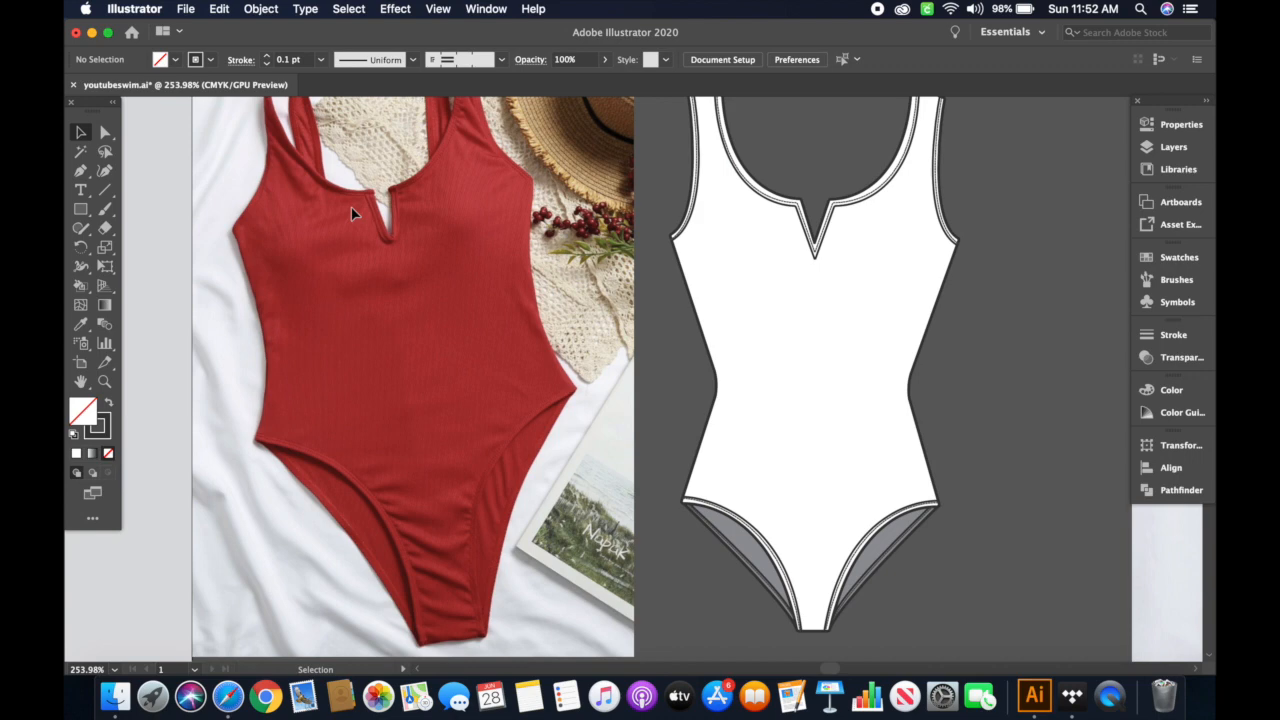
# - Choose the Pencil tool from the group it shares with the Shaper and Smooth tools
pyautogui.press('n')
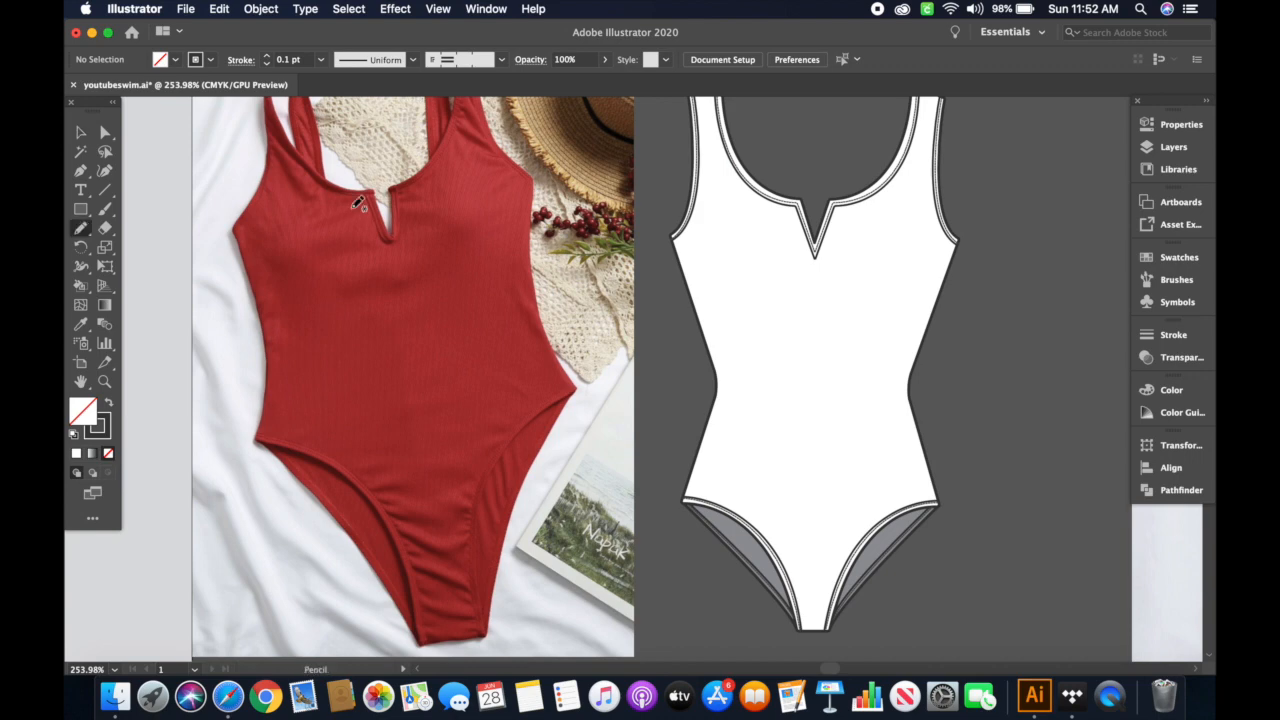
pyautogui.keyDown('alt'); pyautogui.click(83, 230); pyautogui.keyUp('alt')
pyautogui.click(85, 236)
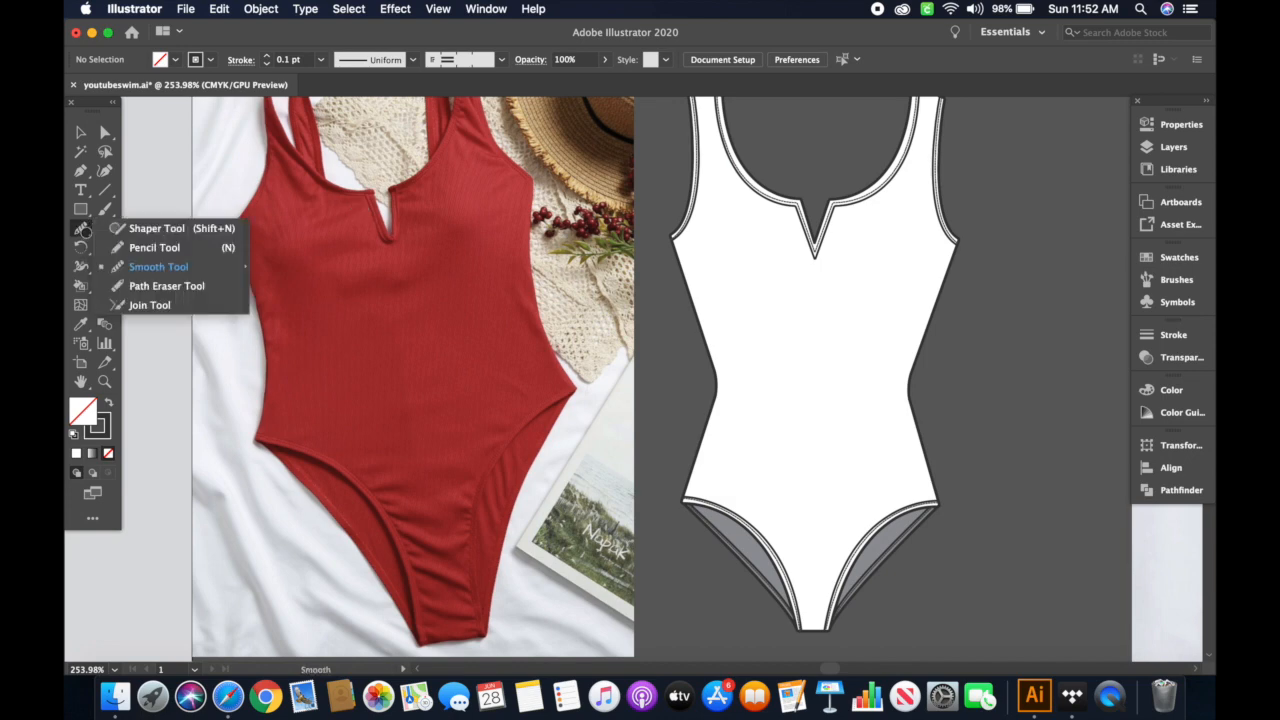
pyautogui.click(155, 248)
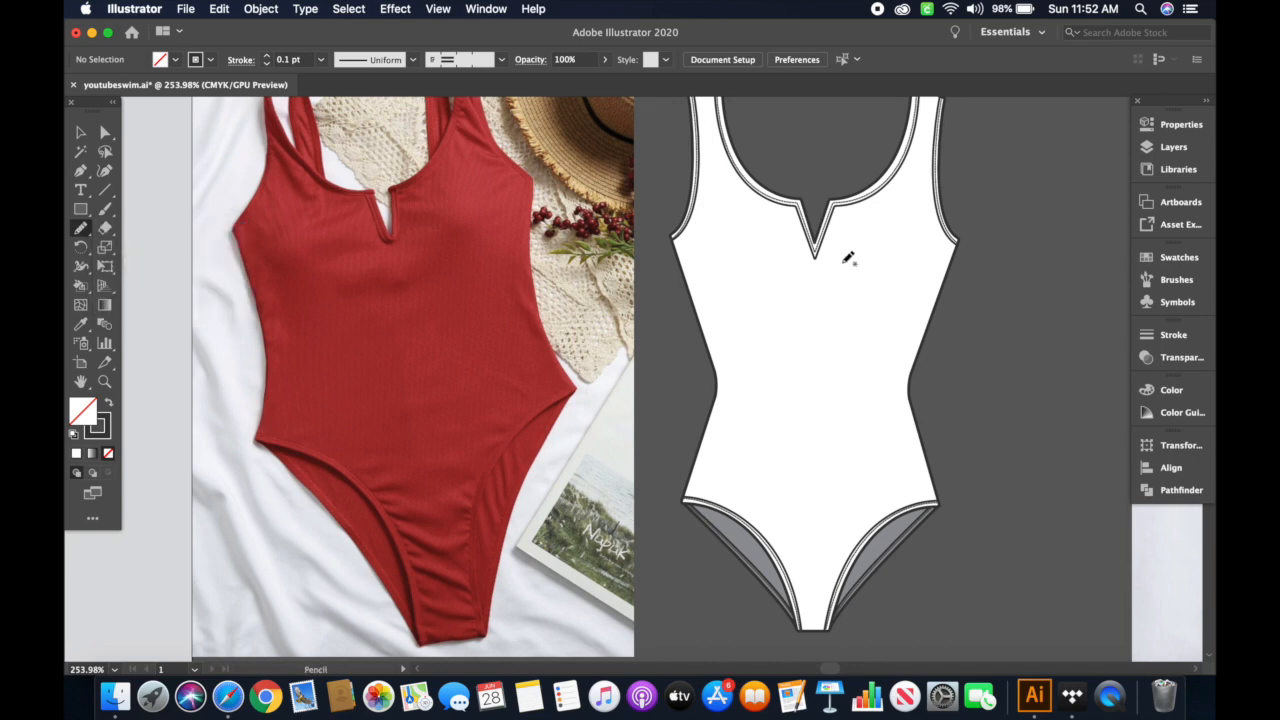
# - Set the drawing colours to a black fill with no stroke
pyautogui.hscroll(5, 709, 399)
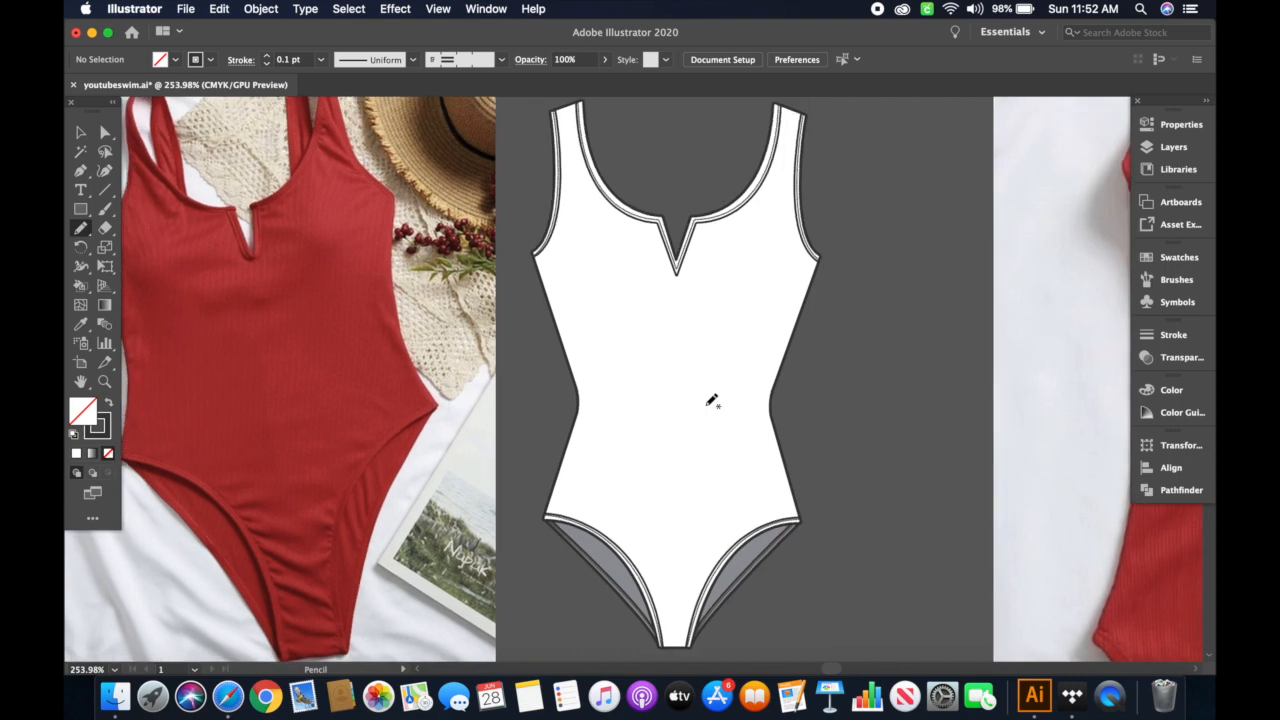
pyautogui.hscroll(-2, 711, 400)
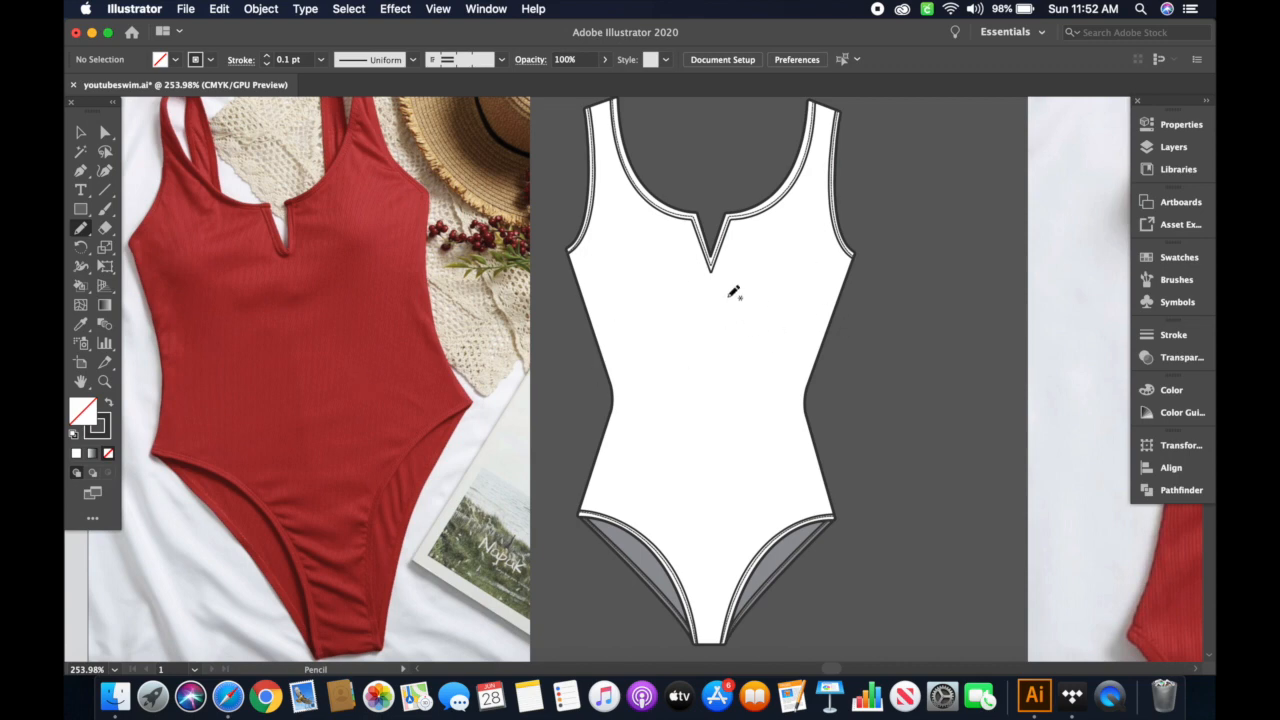
pyautogui.scroll(5, 630, 307)
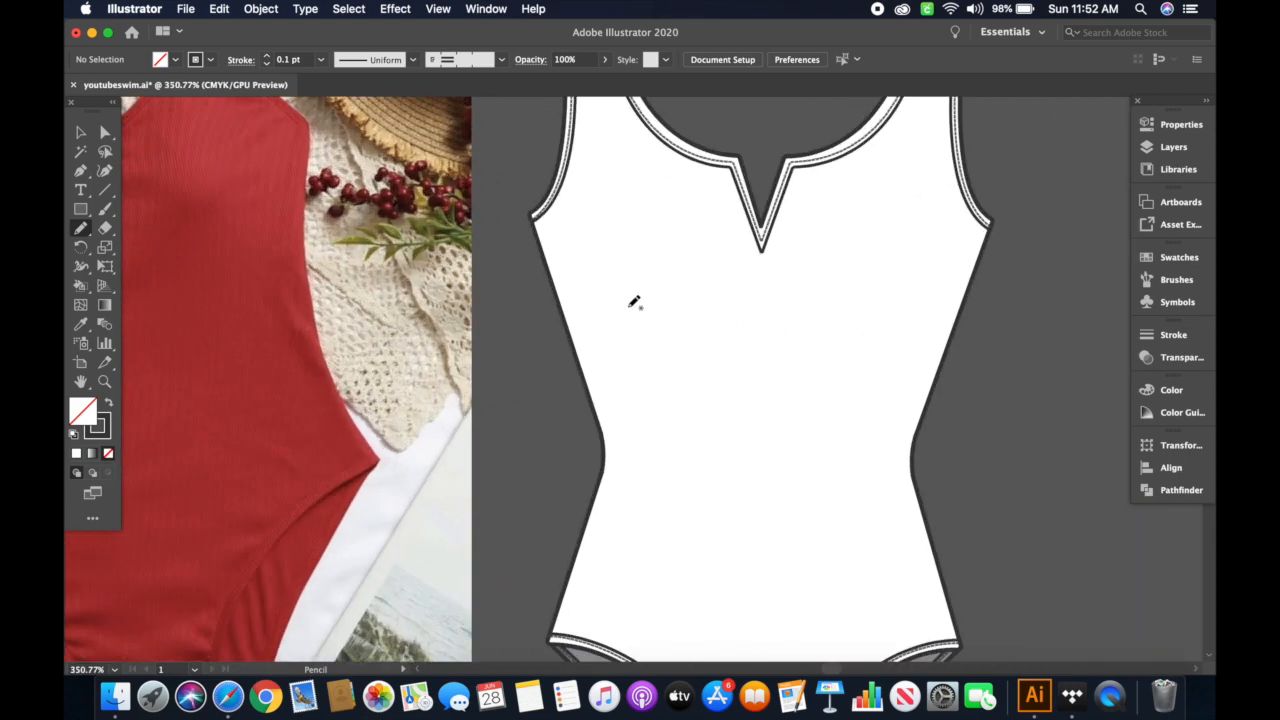
pyautogui.hscroll(3, 630, 307)
pyautogui.hscroll(3, 634, 302)
pyautogui.scroll(-2, 634, 302)
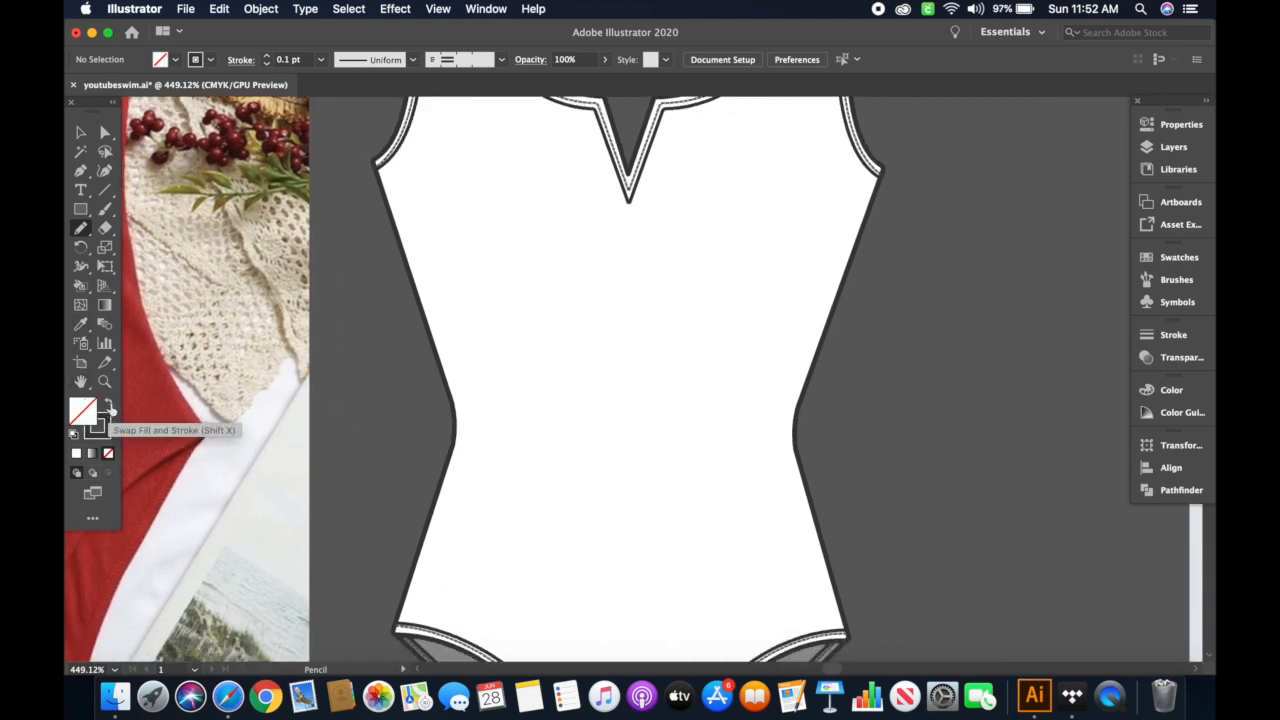
pyautogui.click(110, 406)
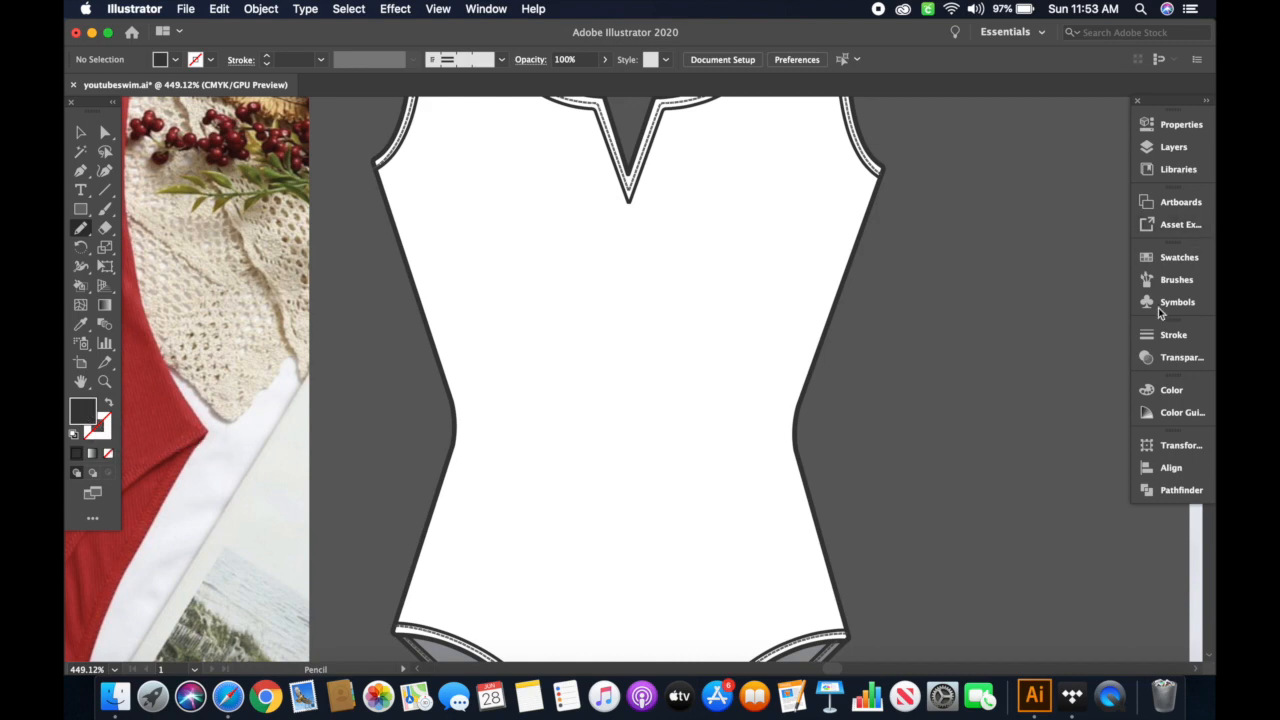
pyautogui.click(1176, 257)
pyautogui.click(981, 300)
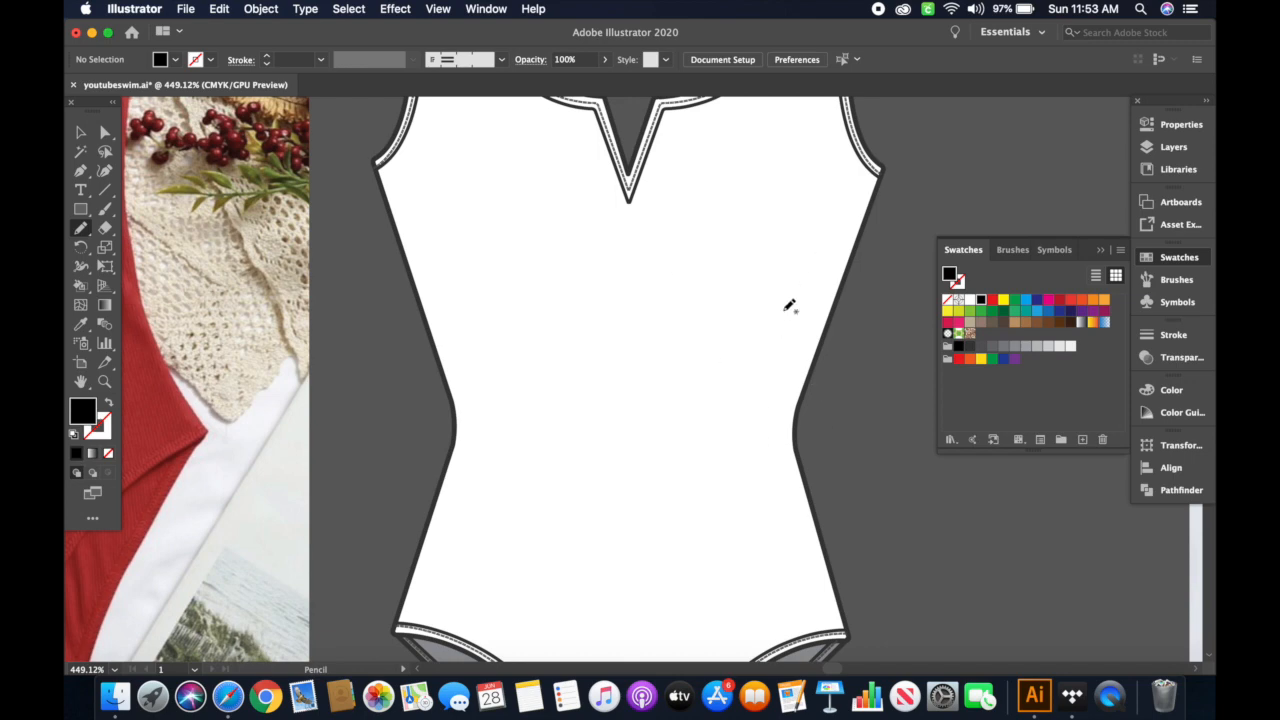
# - On the Shading layer, draw a freehand shadow shape along the swimsuit's right side from armhole to leg opening and fill it black
pyautogui.scroll(-2, 823, 238)
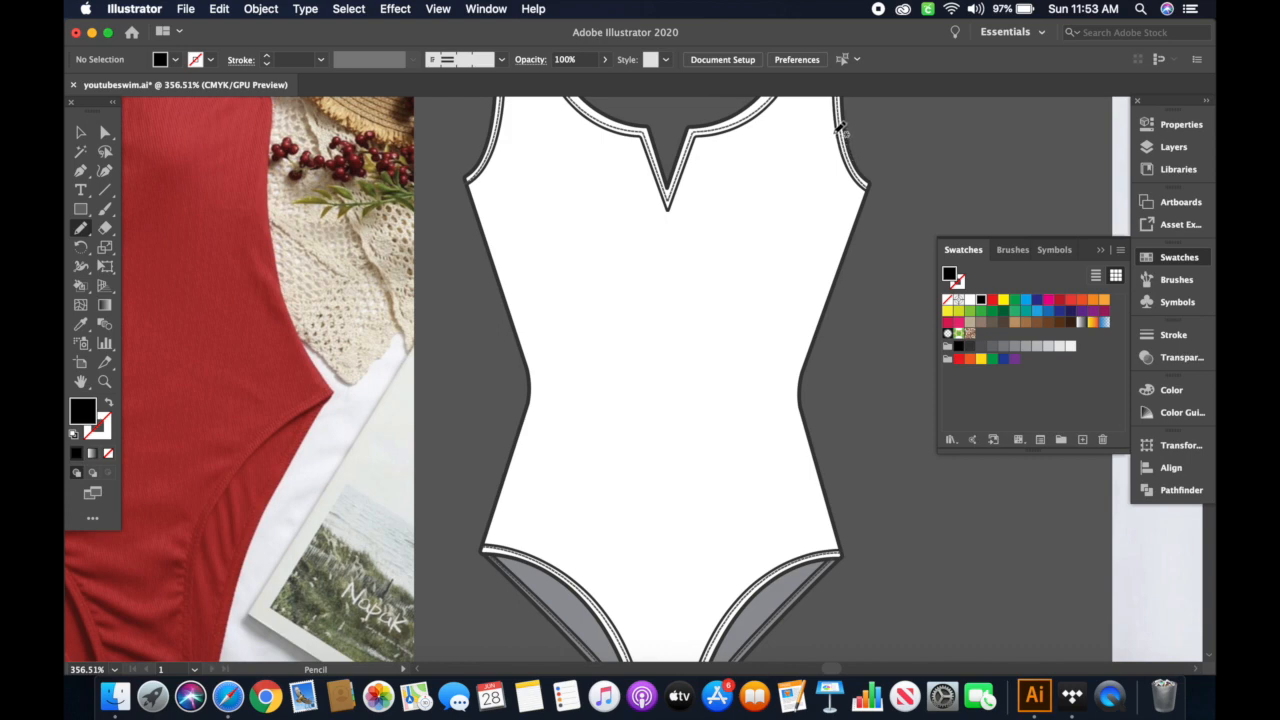
pyautogui.click(1150, 147)
pyautogui.click(1038, 145)
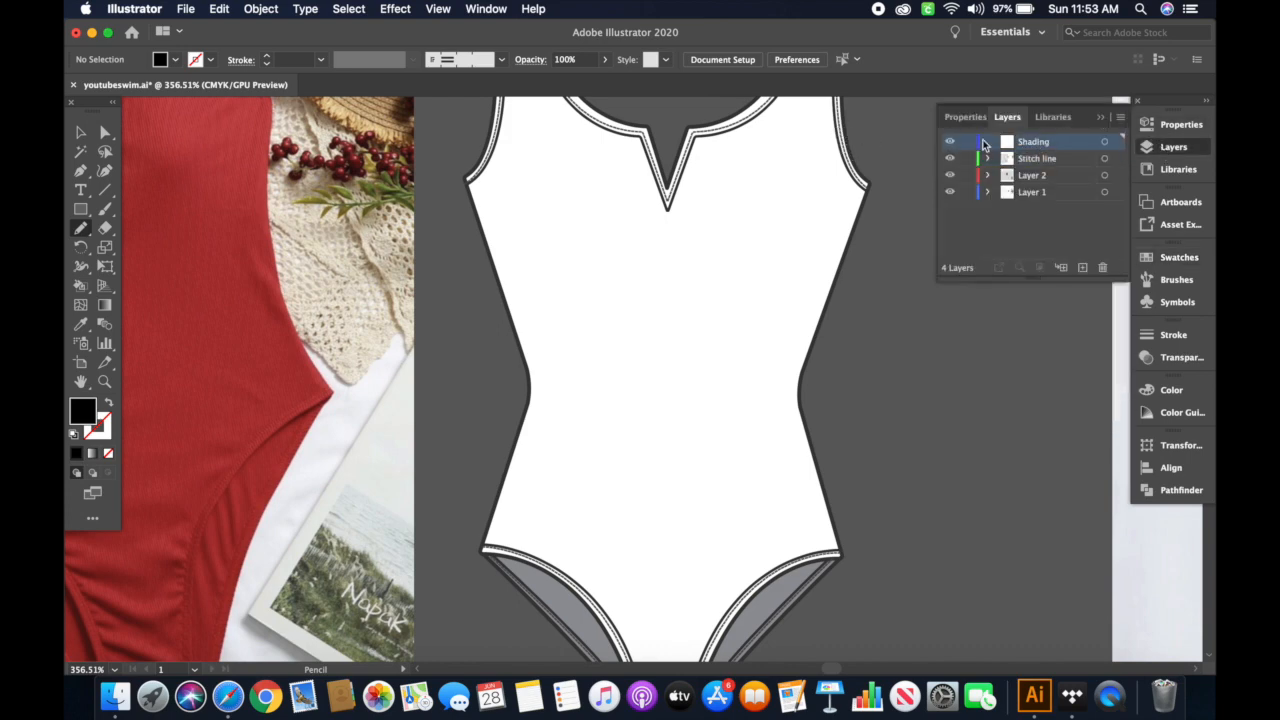
pyautogui.moveTo(836, 108)
pyautogui.mouseDown()
pyautogui.moveTo(833, 193)
pyautogui.moveTo(755, 401)
pyautogui.moveTo(779, 432)
pyautogui.moveTo(778, 492)
pyautogui.moveTo(773, 540)
pyautogui.moveTo(740, 596)
pyautogui.moveTo(839, 549)
pyautogui.moveTo(798, 390)
pyautogui.moveTo(842, 110)
pyautogui.mouseUp()
pyautogui.moveTo(864, 172); pyautogui.dragTo(797, 390)
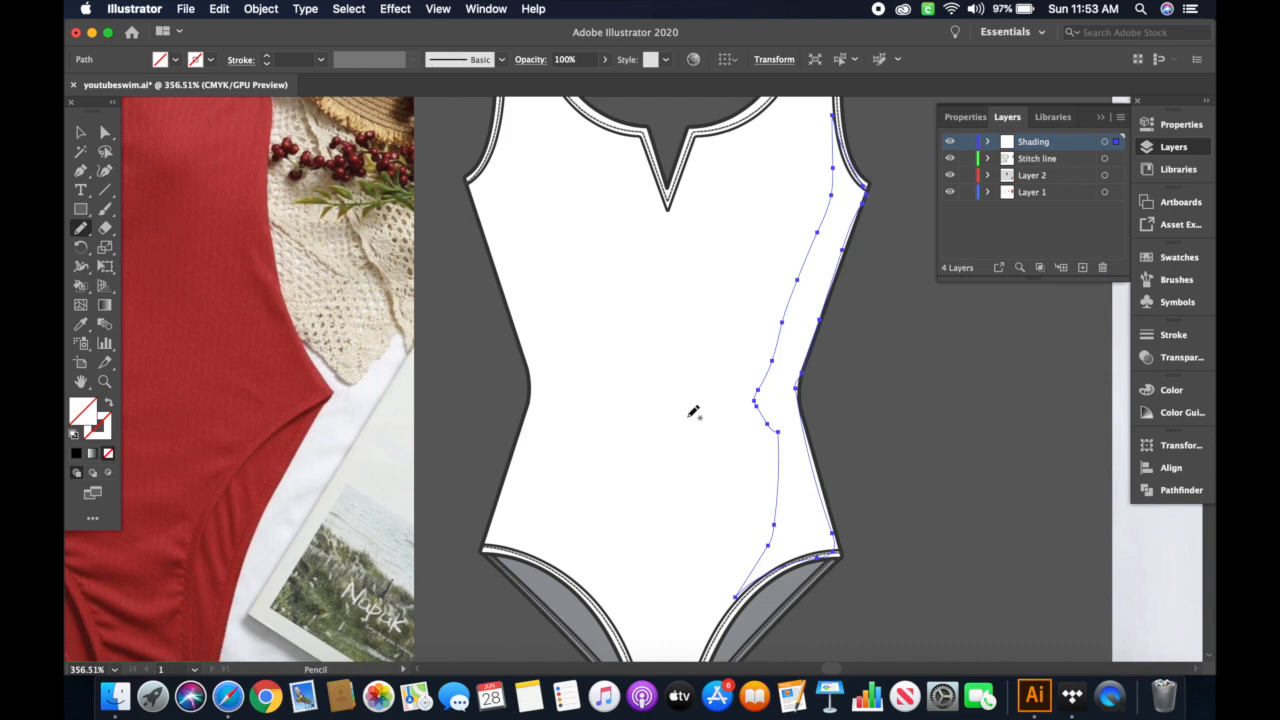
pyautogui.click(77, 455)
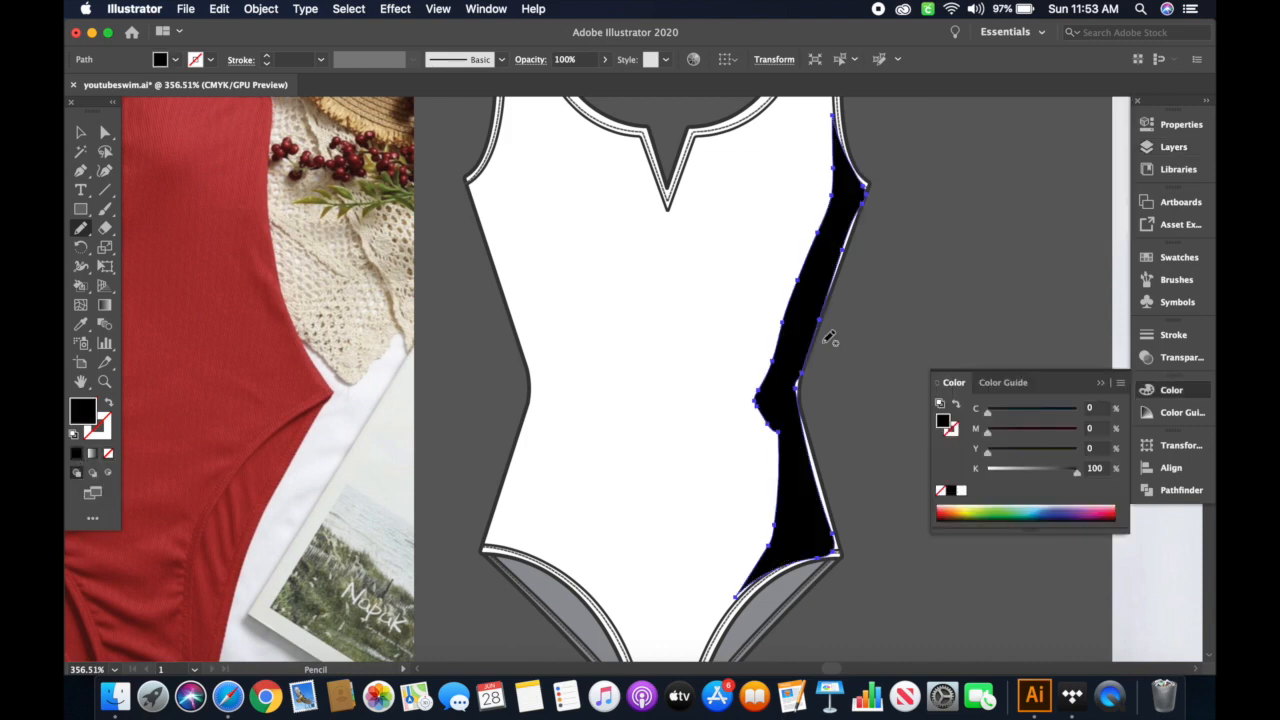
pyautogui.click(1105, 380)
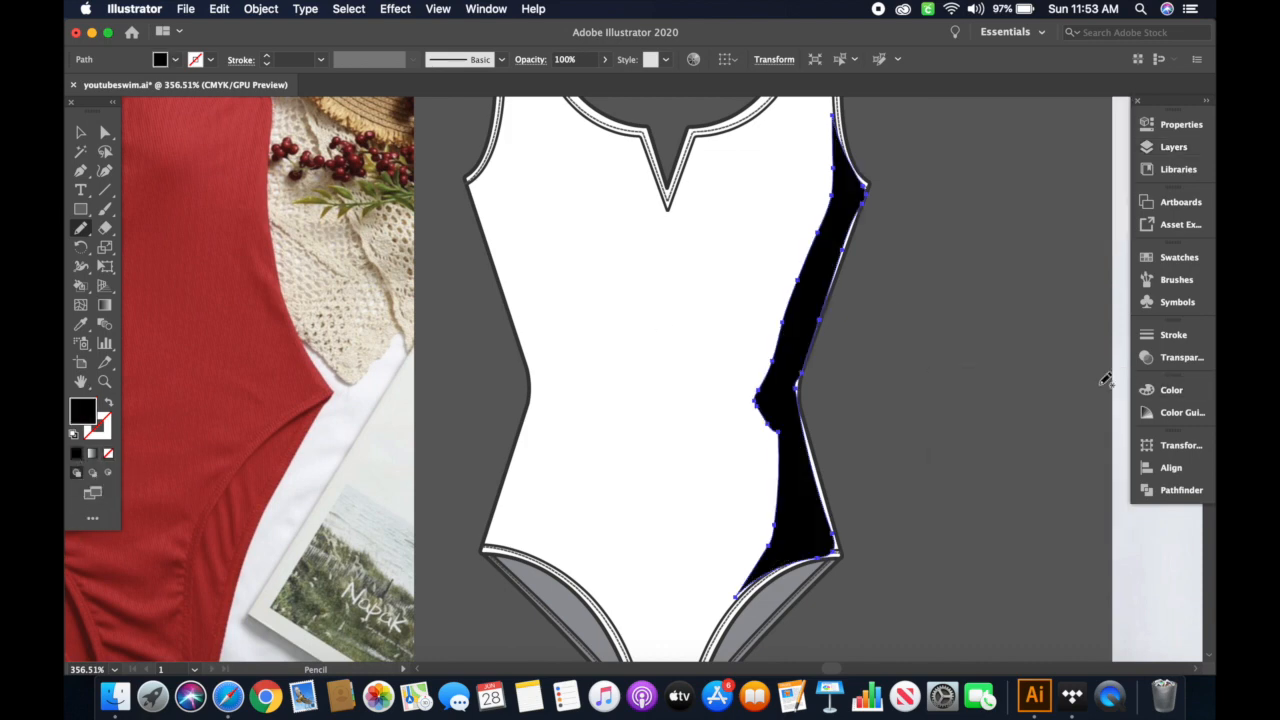
# - Lower the opacity of the right side shadow shape to 14% and deselect it
pyautogui.click(1182, 358)
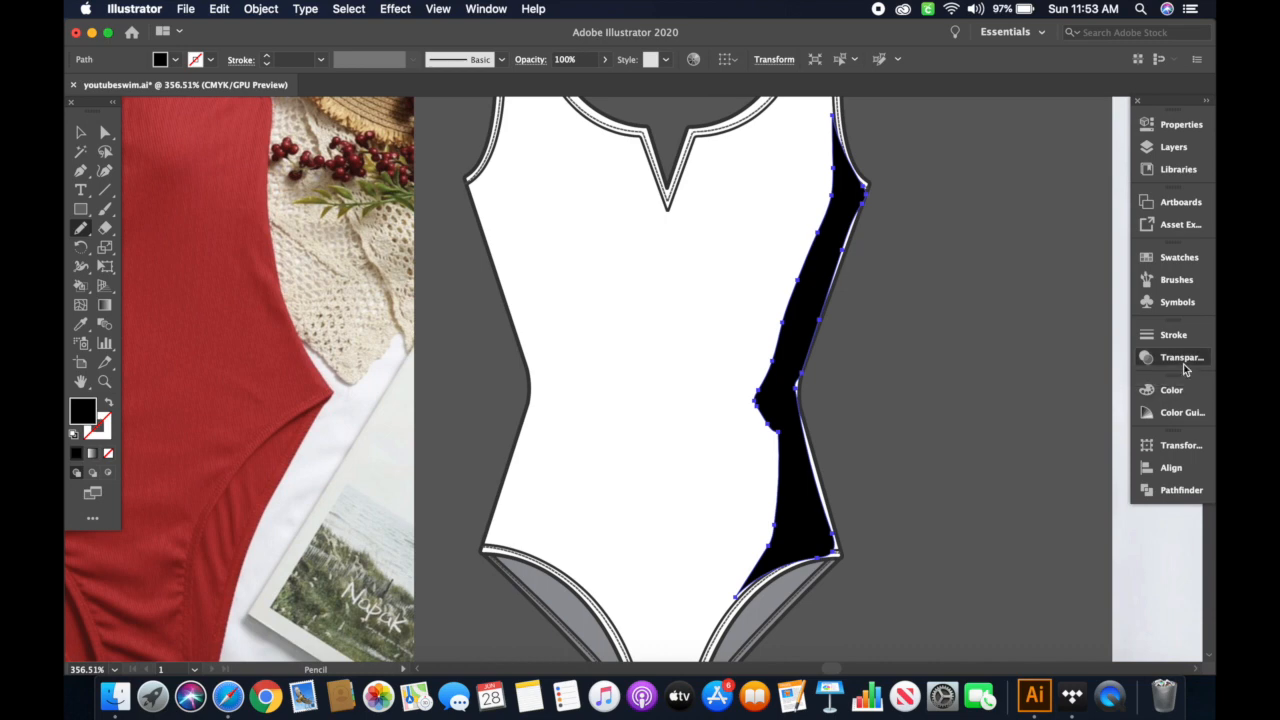
pyautogui.click(1113, 352)
pyautogui.moveTo(1109, 370); pyautogui.dragTo(1063, 374)
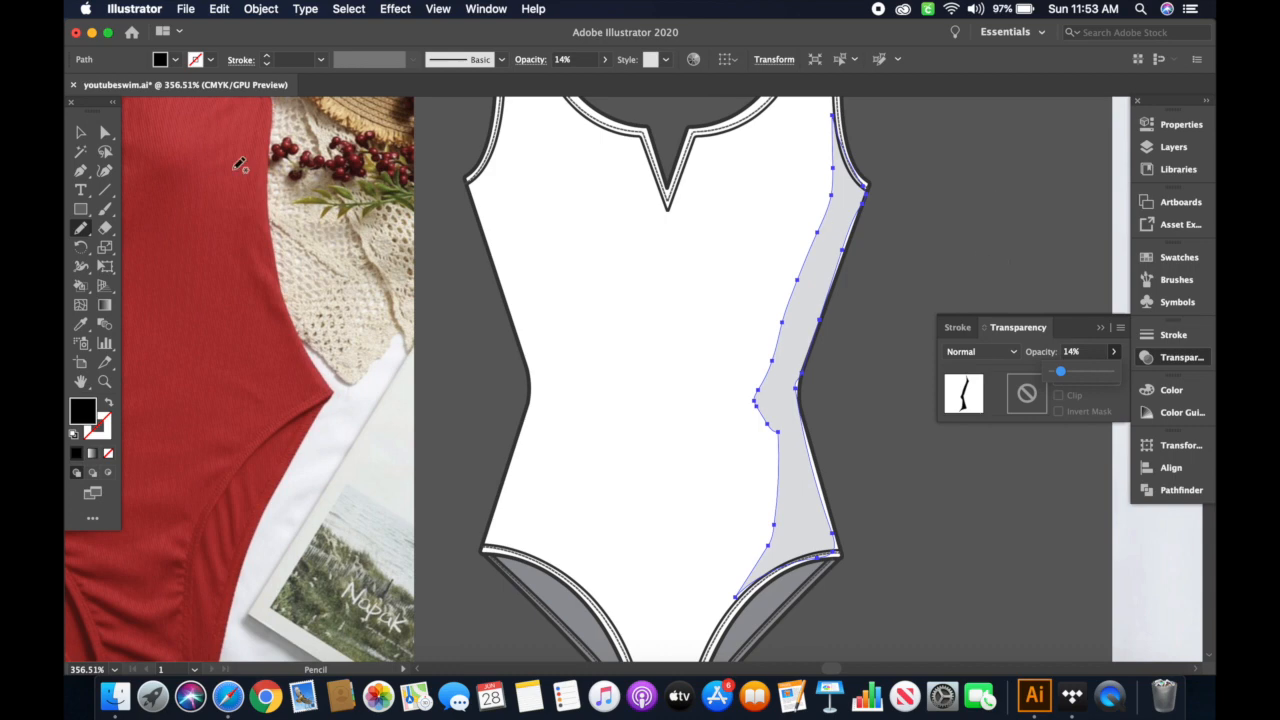
pyautogui.click(80, 132)
pyautogui.click(956, 160)
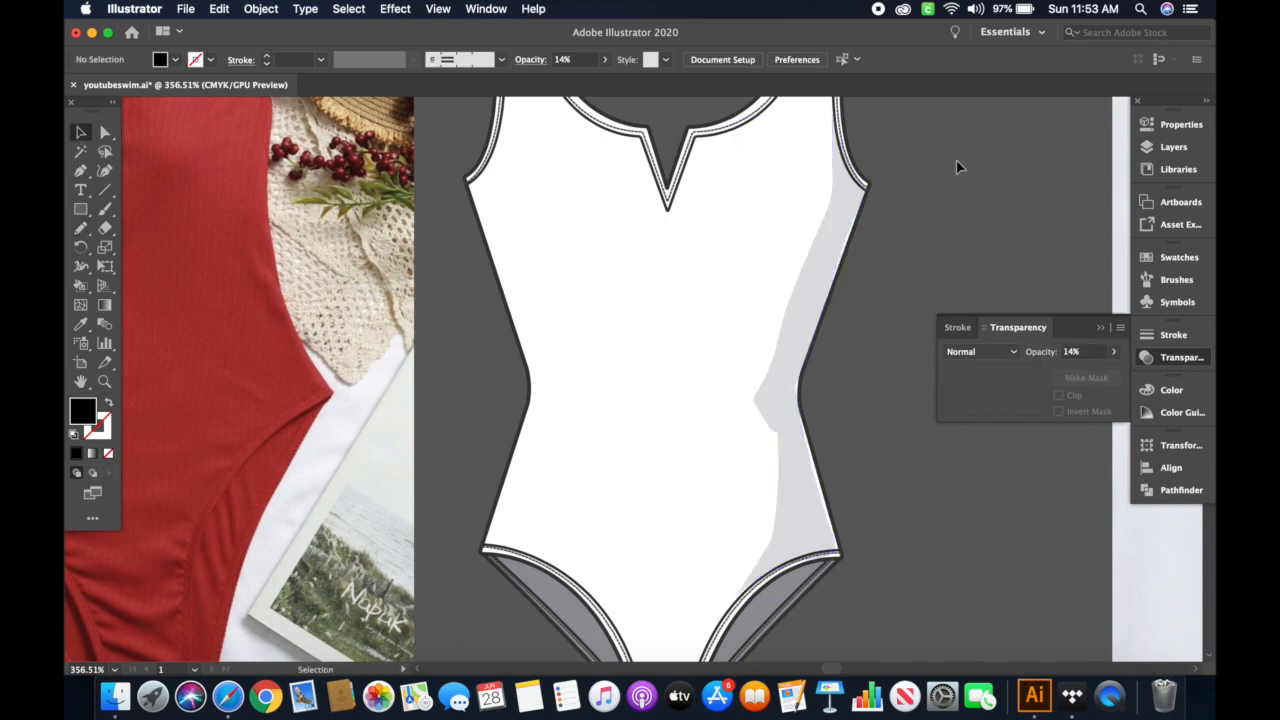
# - Round the inner corner of the side shadow just below the waist to a radius of about 0.12 in
pyautogui.scroll(2, 962, 218)
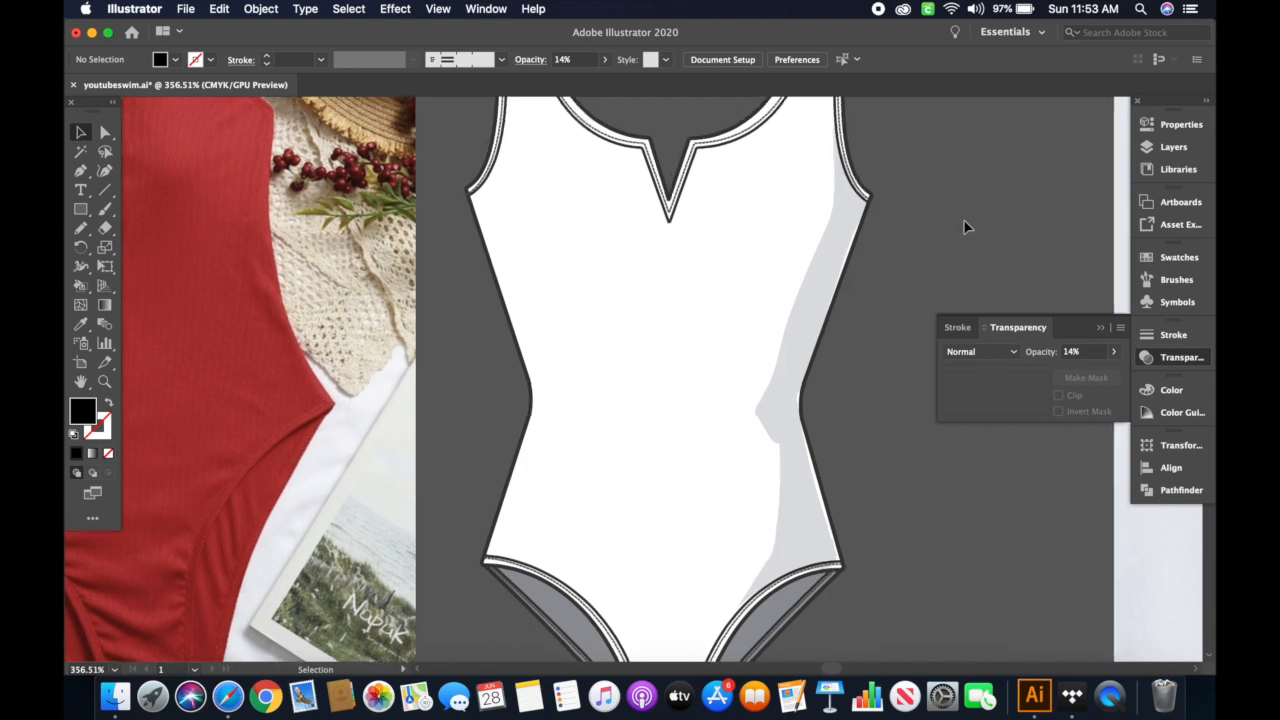
pyautogui.scroll(-3, 965, 225)
pyautogui.hscroll(-2, 965, 225)
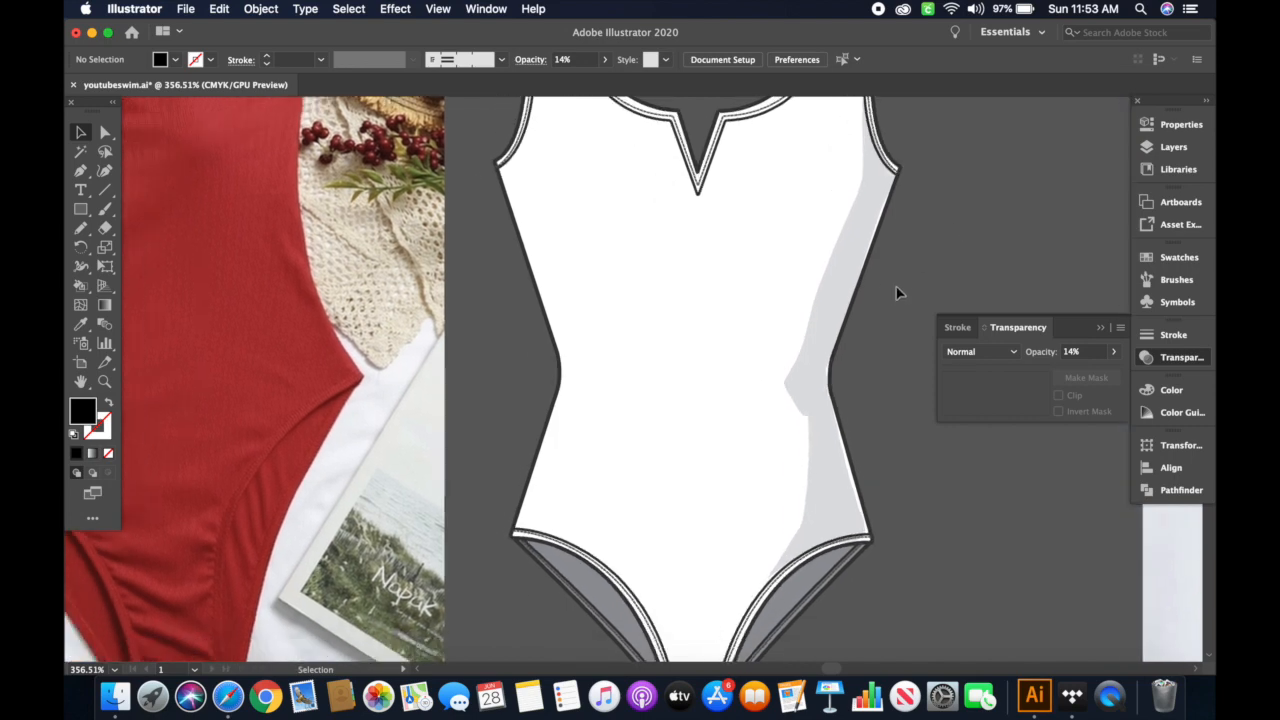
pyautogui.press('a')
pyautogui.scroll(4, 766, 434)
pyautogui.scroll(1, 876, 400)
pyautogui.click(872, 398)
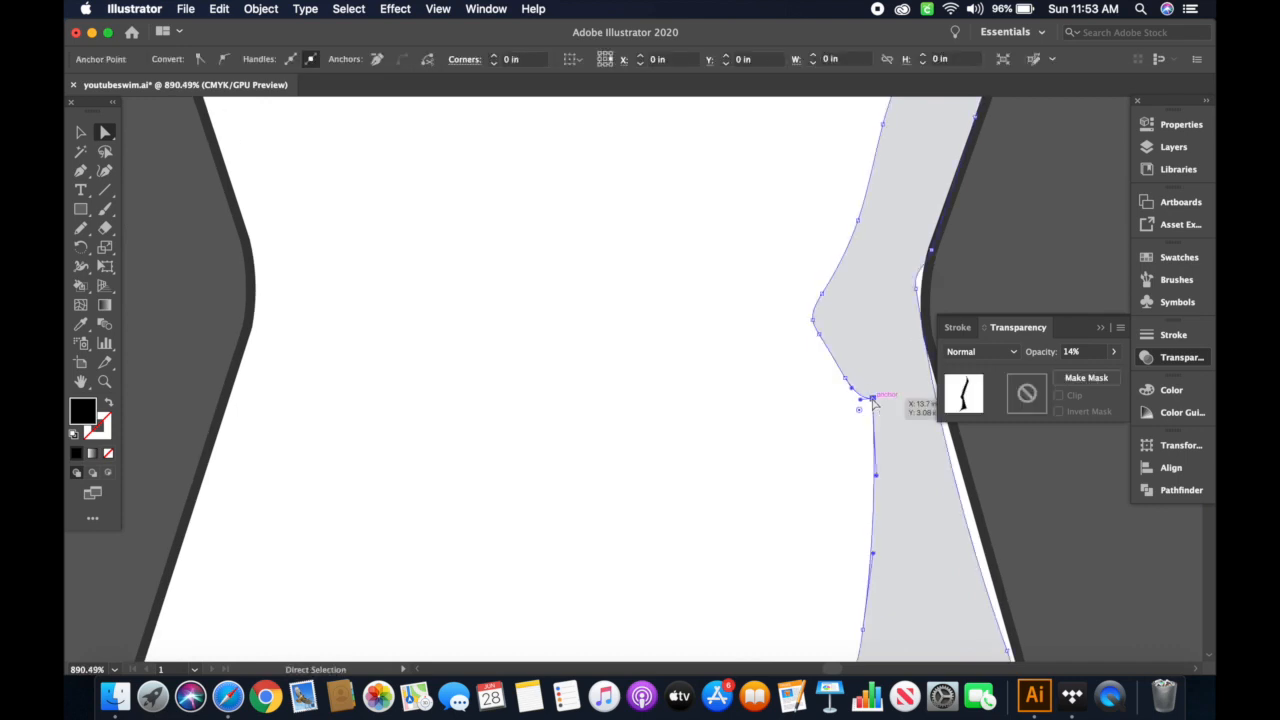
pyautogui.moveTo(859, 411); pyautogui.dragTo(767, 510)
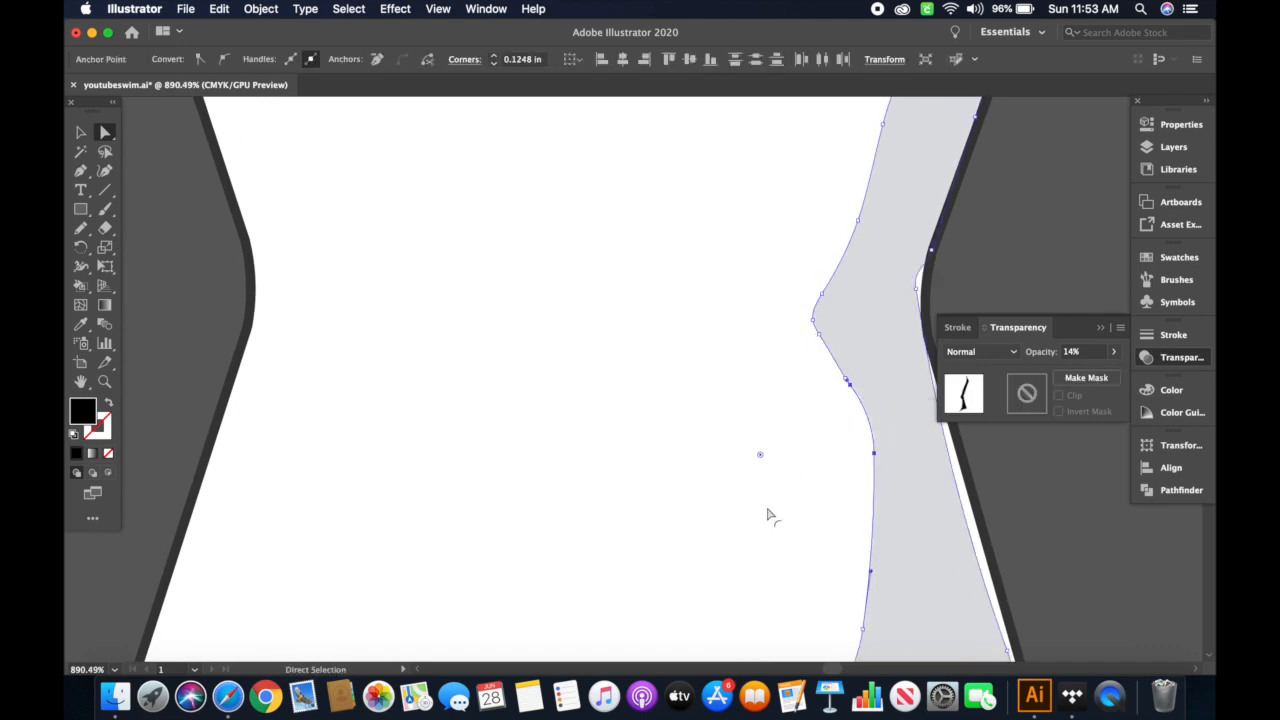
pyautogui.press('v')
pyautogui.press('super+shift+a')
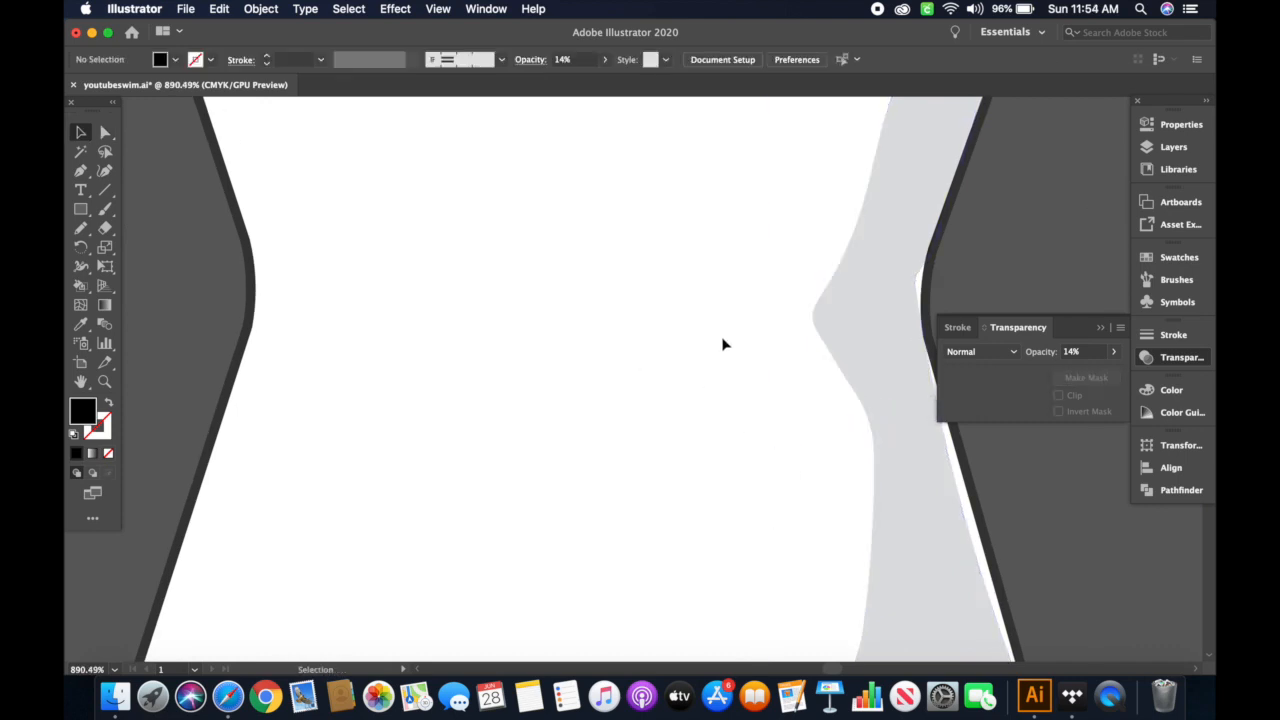
# - Draw a freehand shadow from the left front leg opening across the crotch and match it to the side shadow's 14% black fill
pyautogui.scroll(-3, 723, 343)
pyautogui.scroll(-2, 744, 331)
pyautogui.scroll(5, 744, 331)
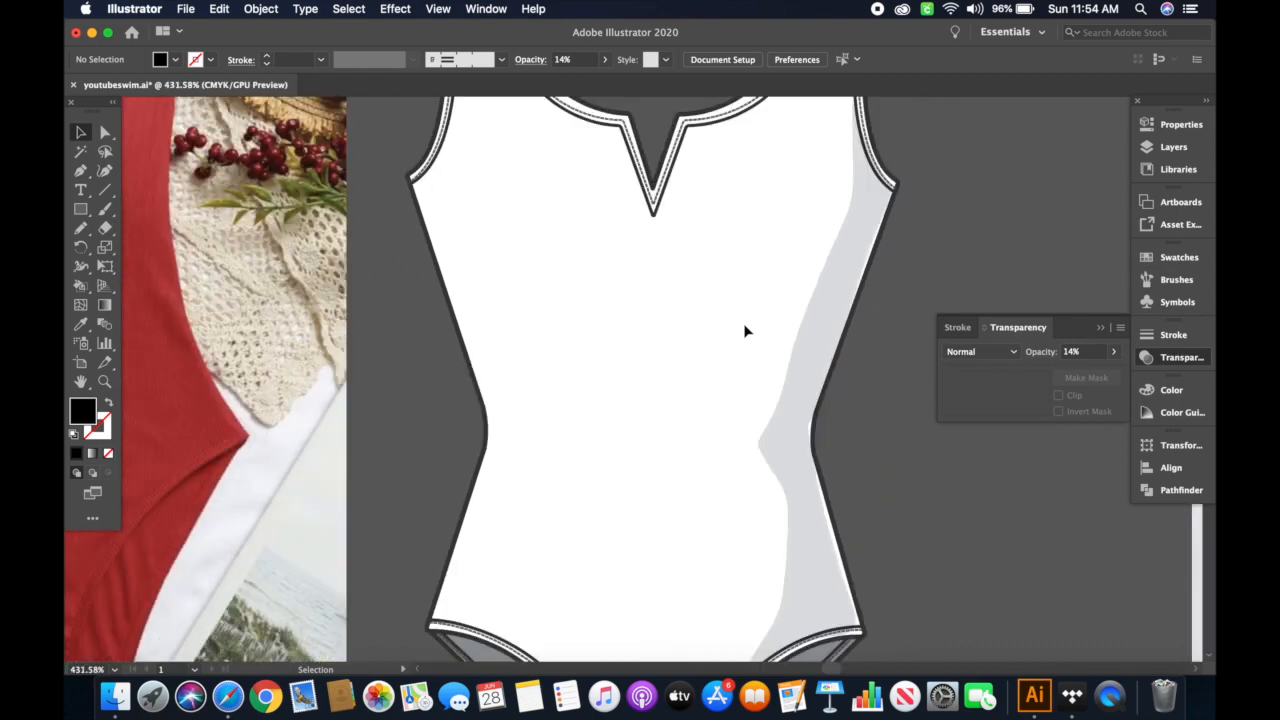
pyautogui.scroll(-10, 744, 331)
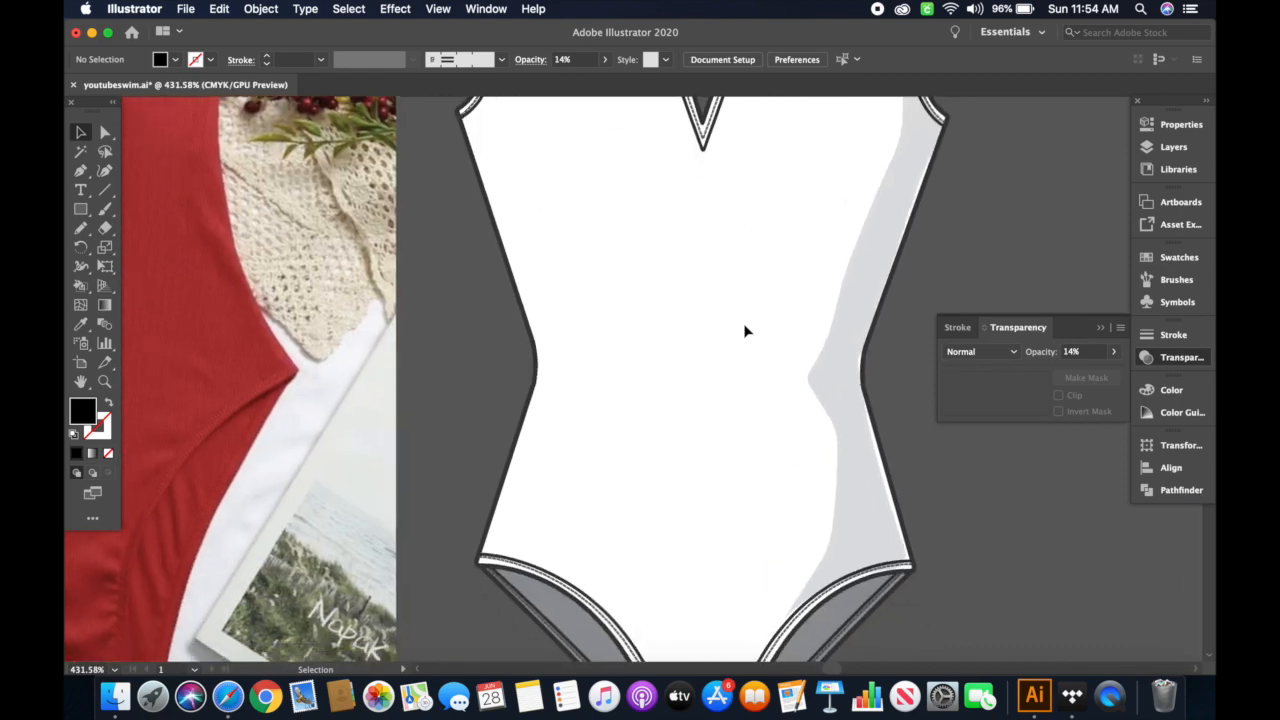
pyautogui.press('n')
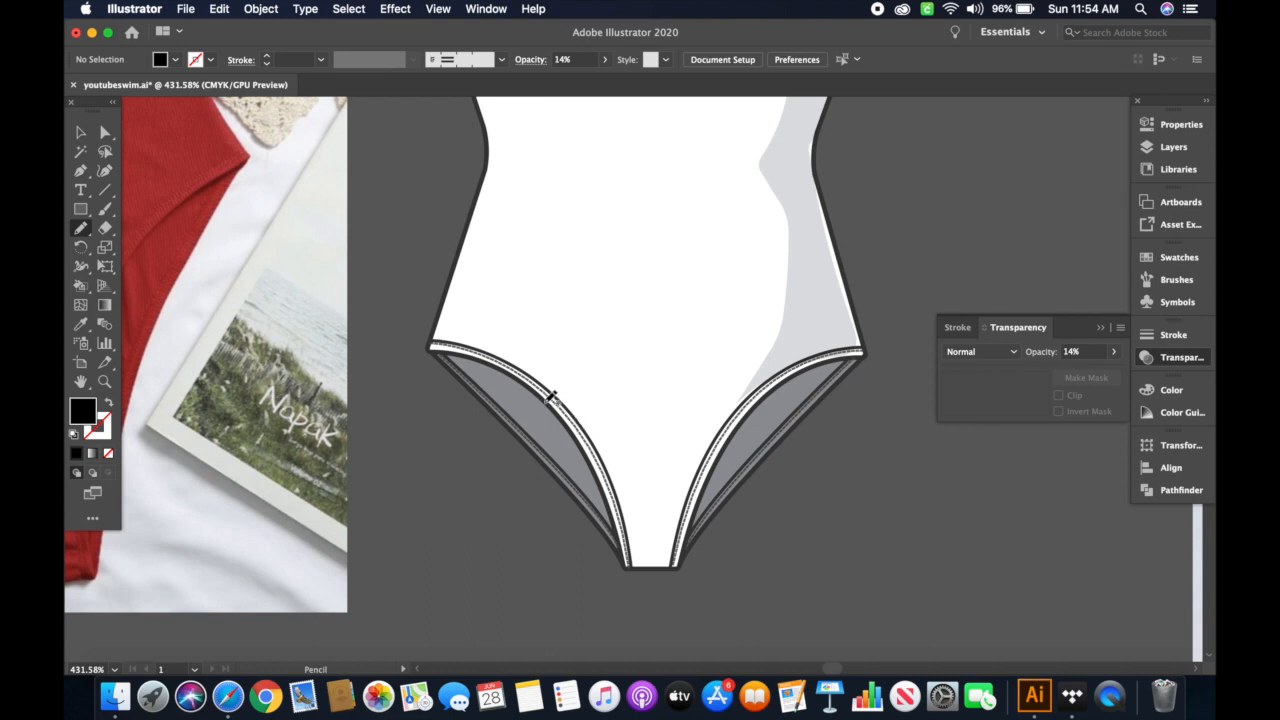
pyautogui.moveTo(538, 385)
pyautogui.mouseDown()
pyautogui.moveTo(640, 497)
pyautogui.moveTo(677, 518)
pyautogui.moveTo(678, 558)
pyautogui.moveTo(636, 565)
pyautogui.moveTo(578, 425)
pyautogui.moveTo(541, 380)
pyautogui.mouseUp()
pyautogui.press('i')
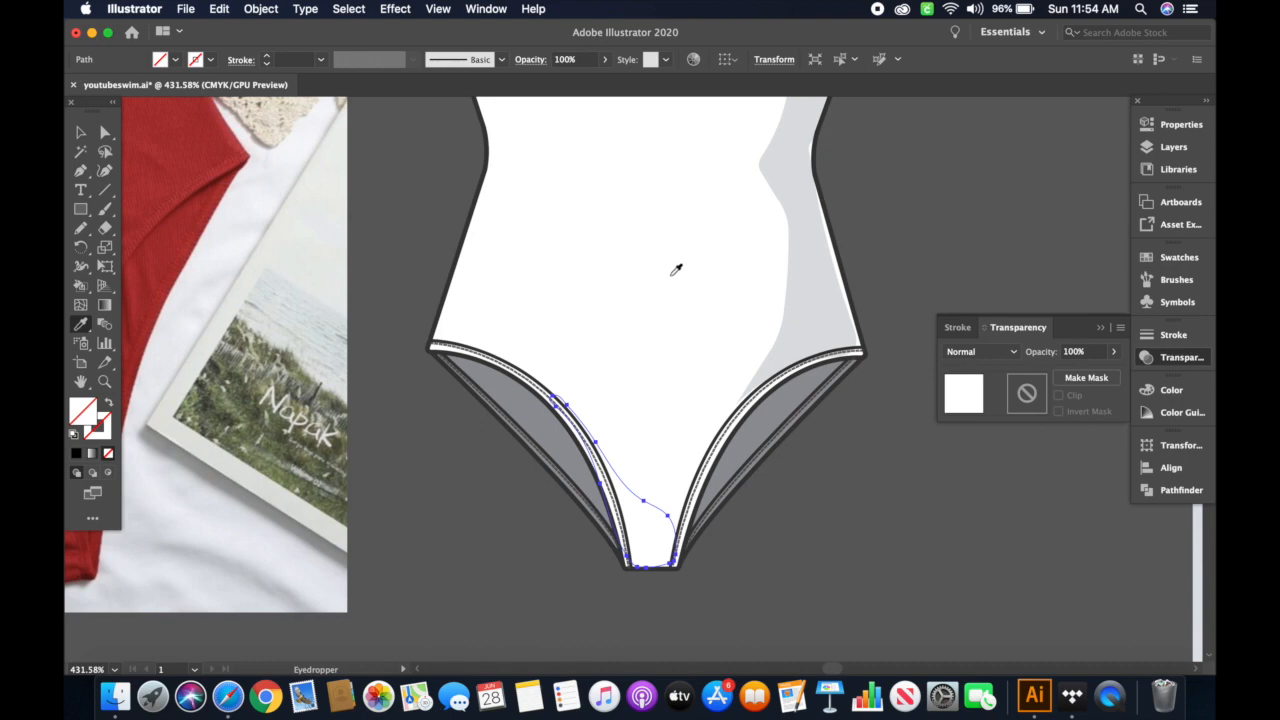
pyautogui.click(824, 283)
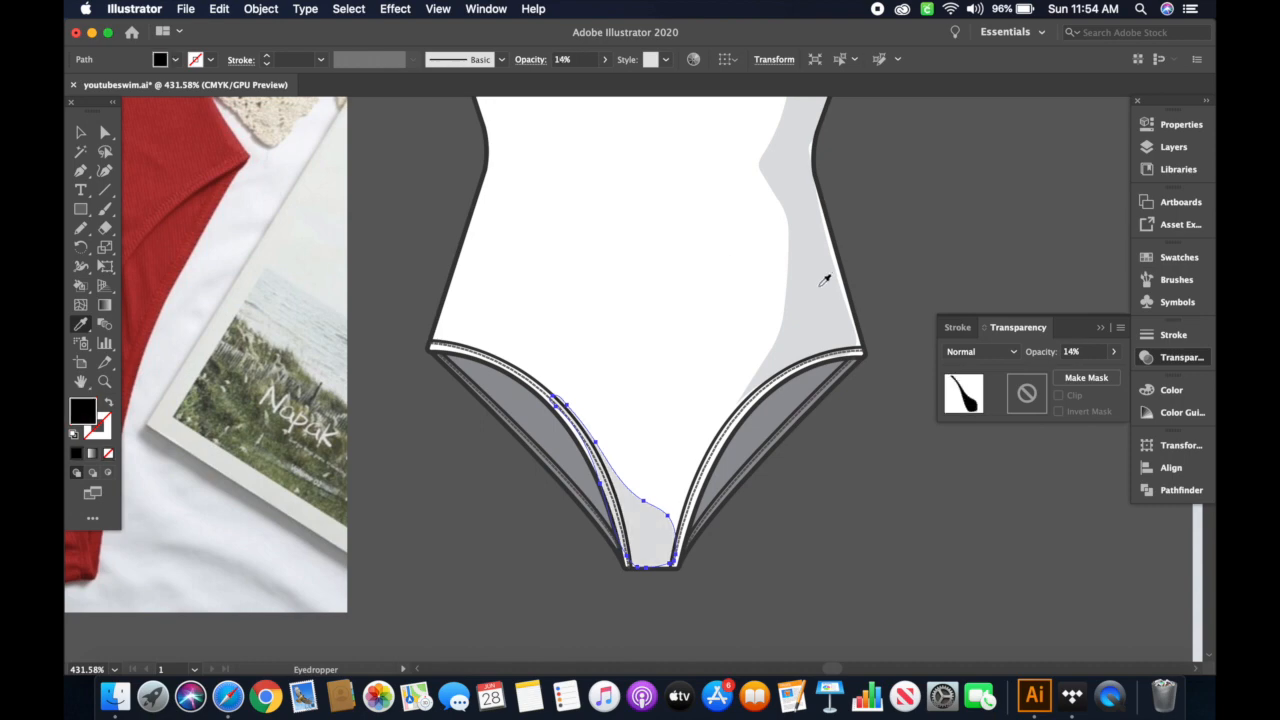
pyautogui.press('v')
pyautogui.click(916, 215)
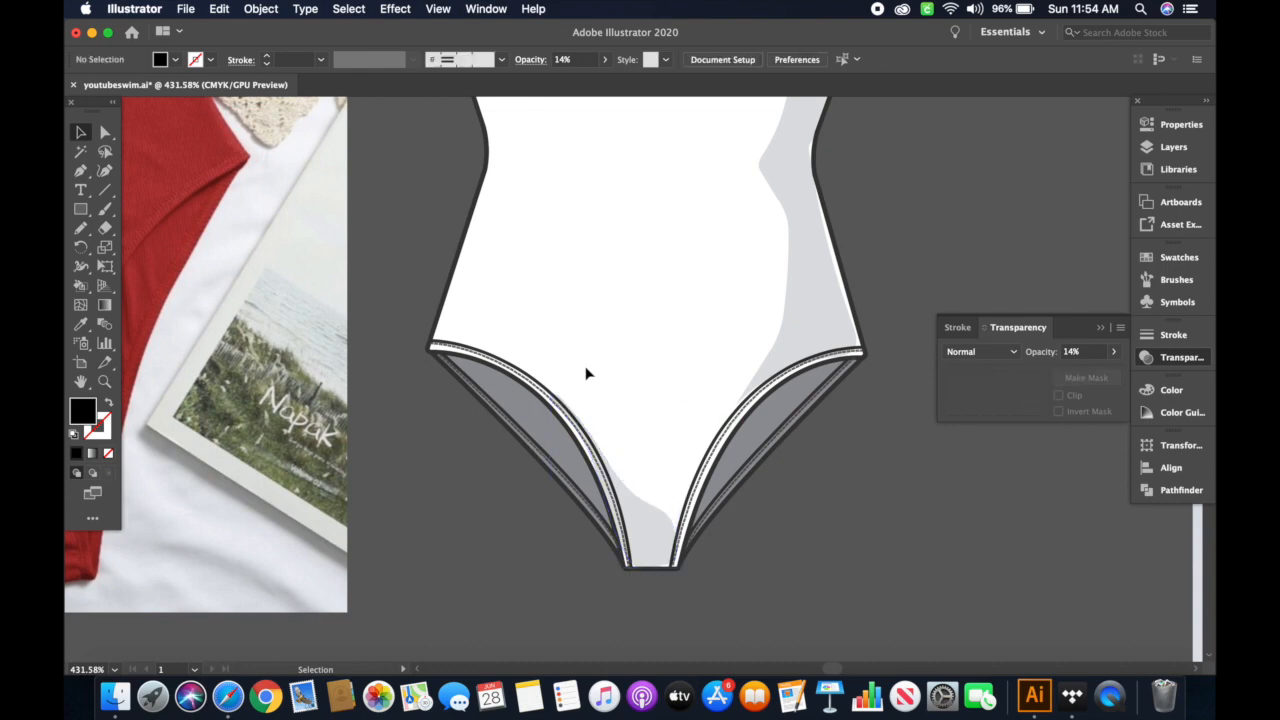
# - Draw a freehand shadow shape at the swimsuit's left waist and match it to the side shadow's 14% black fill
pyautogui.scroll(-3, 602, 372)
pyautogui.scroll(3, 602, 373)
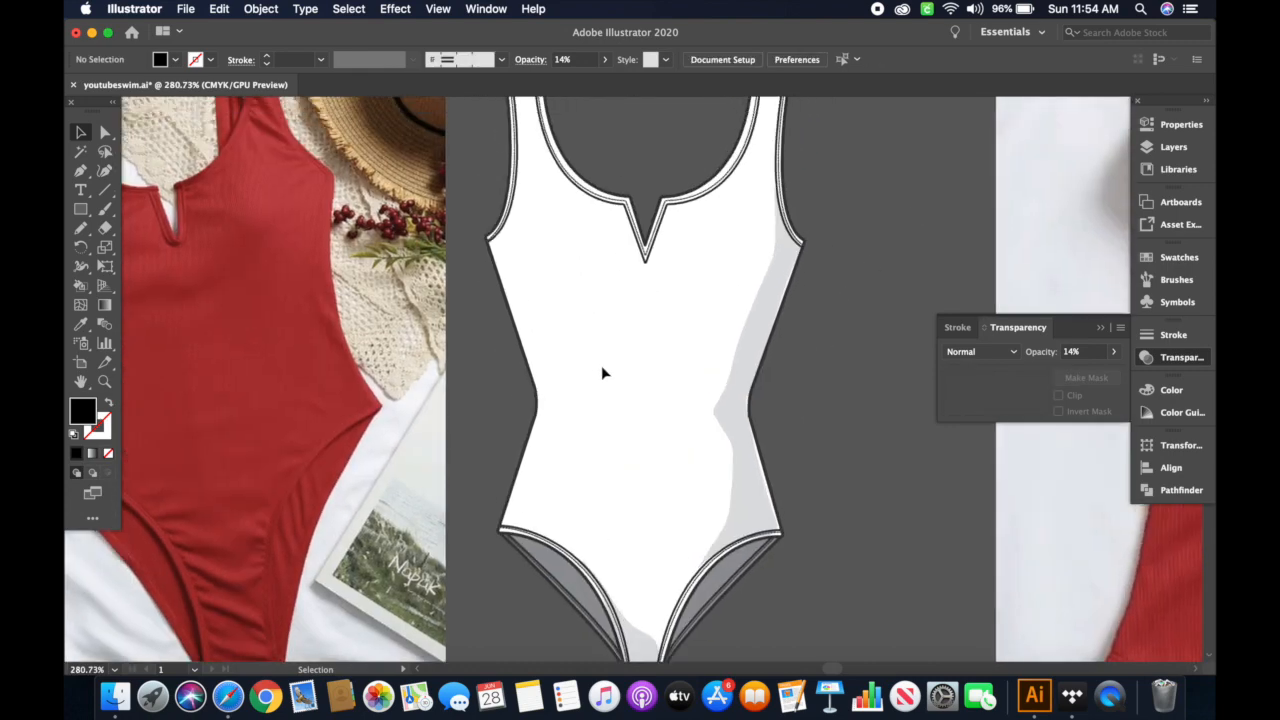
pyautogui.scroll(-1, 602, 373)
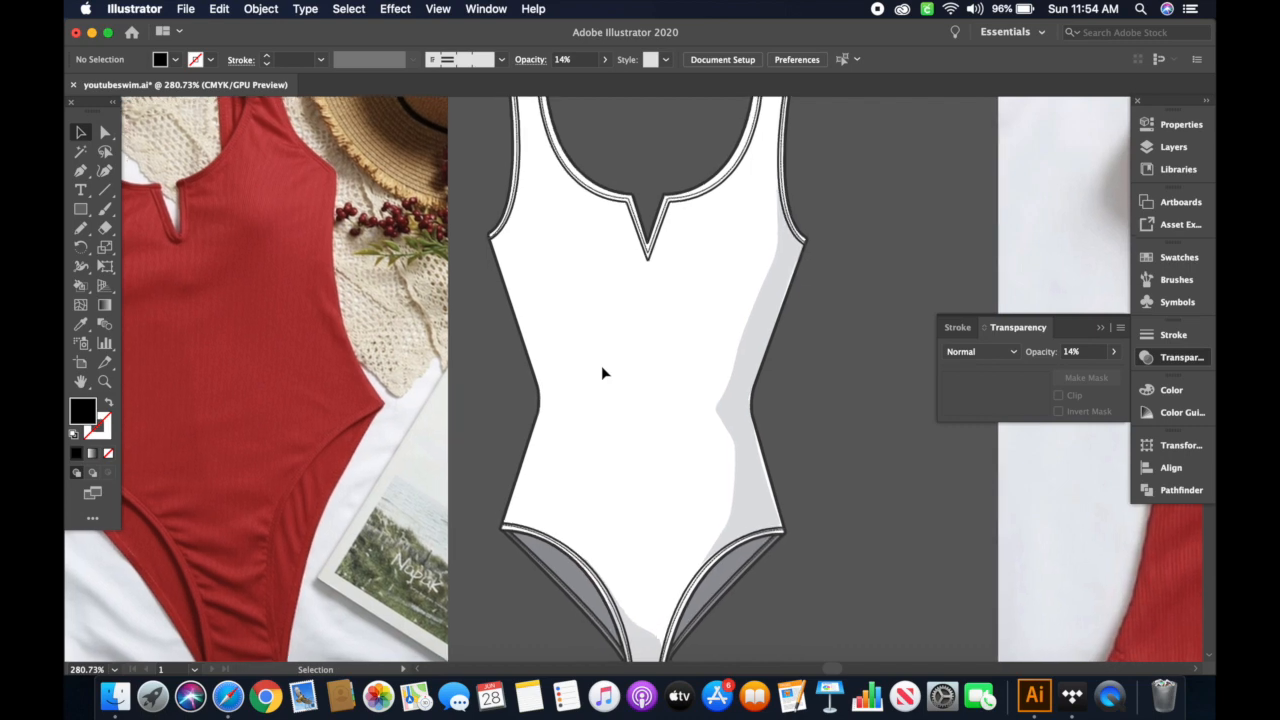
pyautogui.press('n')
pyautogui.moveTo(527, 342)
pyautogui.mouseDown()
pyautogui.moveTo(574, 371)
pyautogui.moveTo(584, 424)
pyautogui.moveTo(522, 477)
pyautogui.moveTo(542, 395)
pyautogui.moveTo(529, 344)
pyautogui.moveTo(546, 346)
pyautogui.mouseUp()
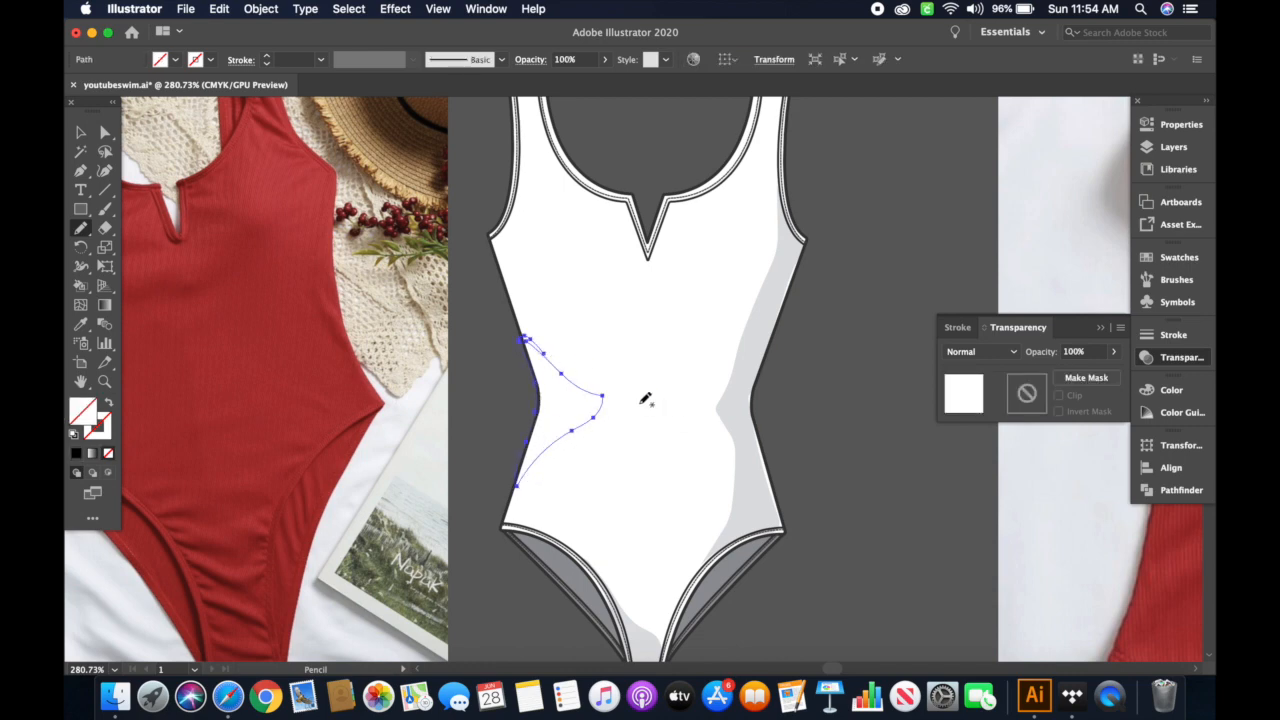
pyautogui.press('i')
pyautogui.click(740, 392)
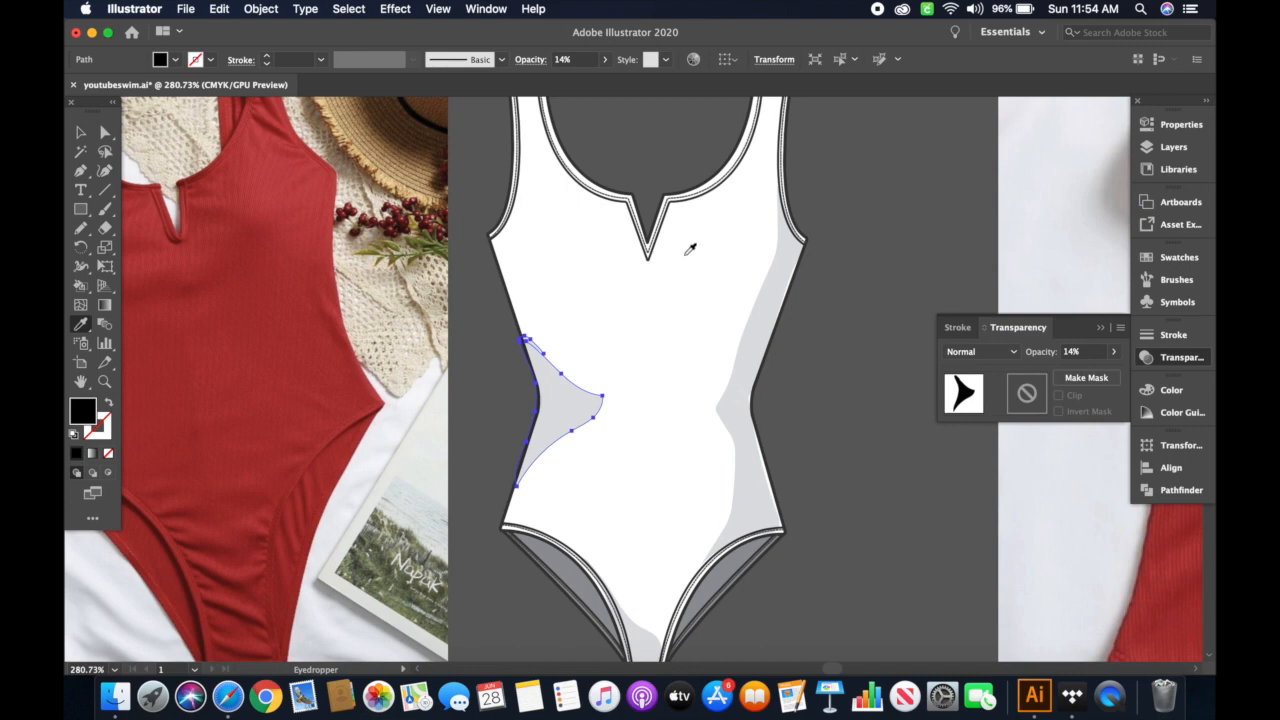
pyautogui.press('v')
pyautogui.click(863, 297)
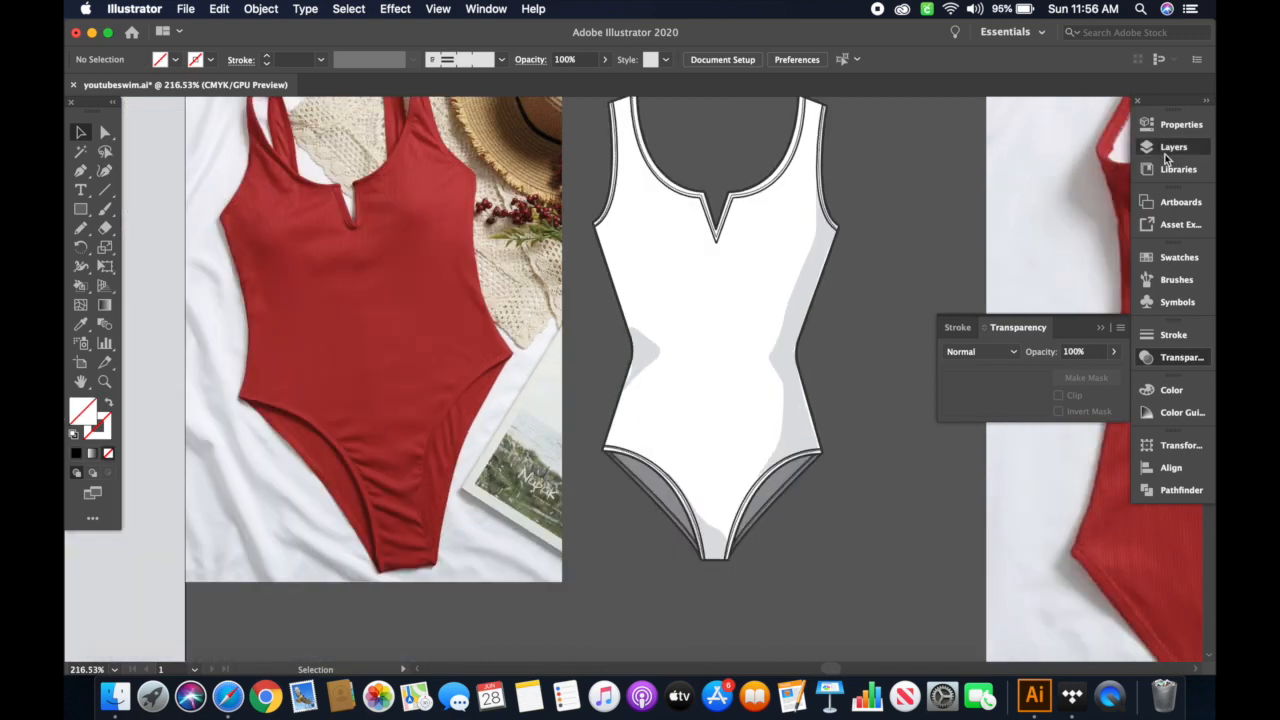
# - Group all the swimsuit's outlines, stitch lines and shading shapes, and shift the group slightly right and down
pyautogui.click(1165, 147)
pyautogui.scroll(-2, 894, 340)
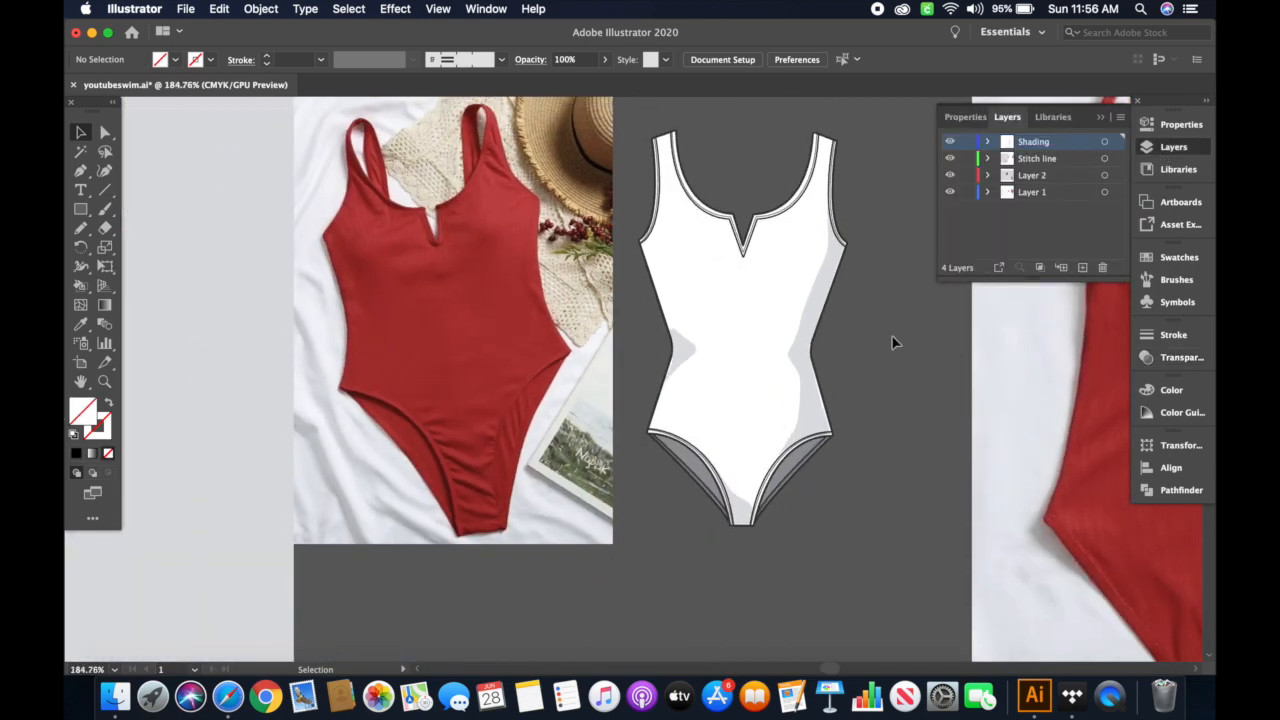
pyautogui.moveTo(640, 120)
pyautogui.mouseDown()
pyautogui.moveTo(763, 418)
pyautogui.moveTo(838, 497)
pyautogui.mouseUp()
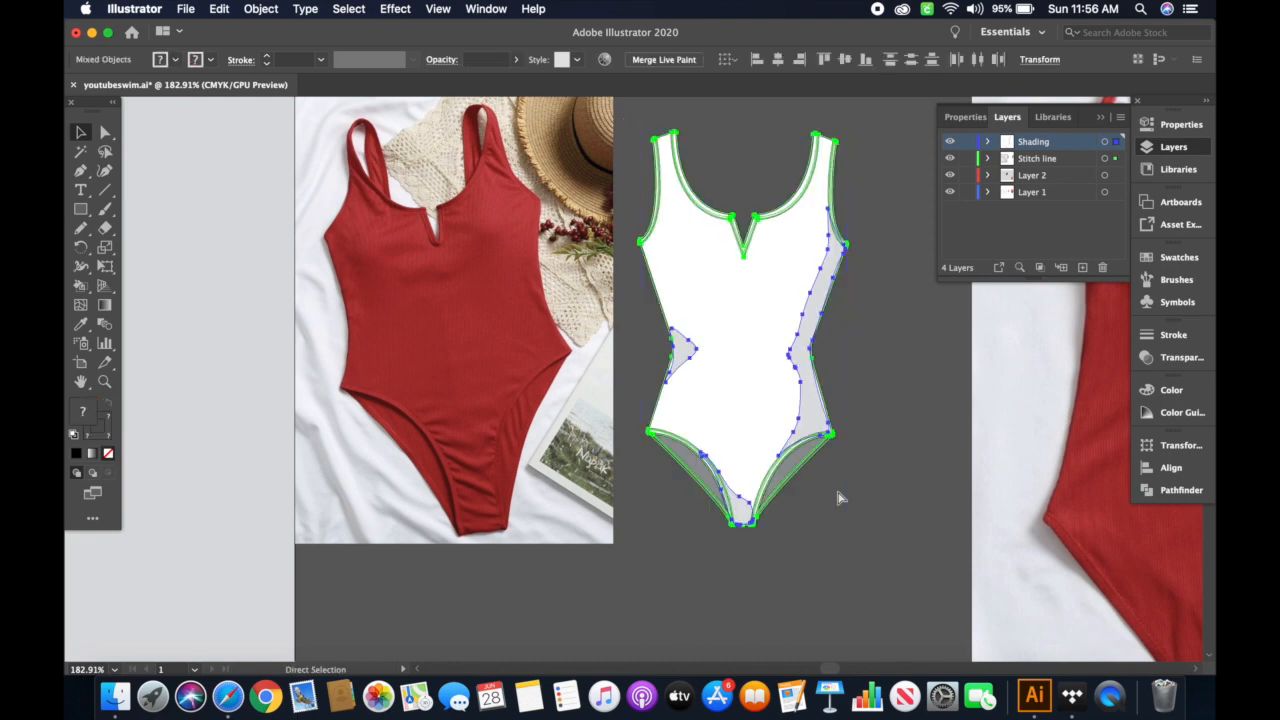
pyautogui.press('super+g')
pyautogui.click(903, 368)
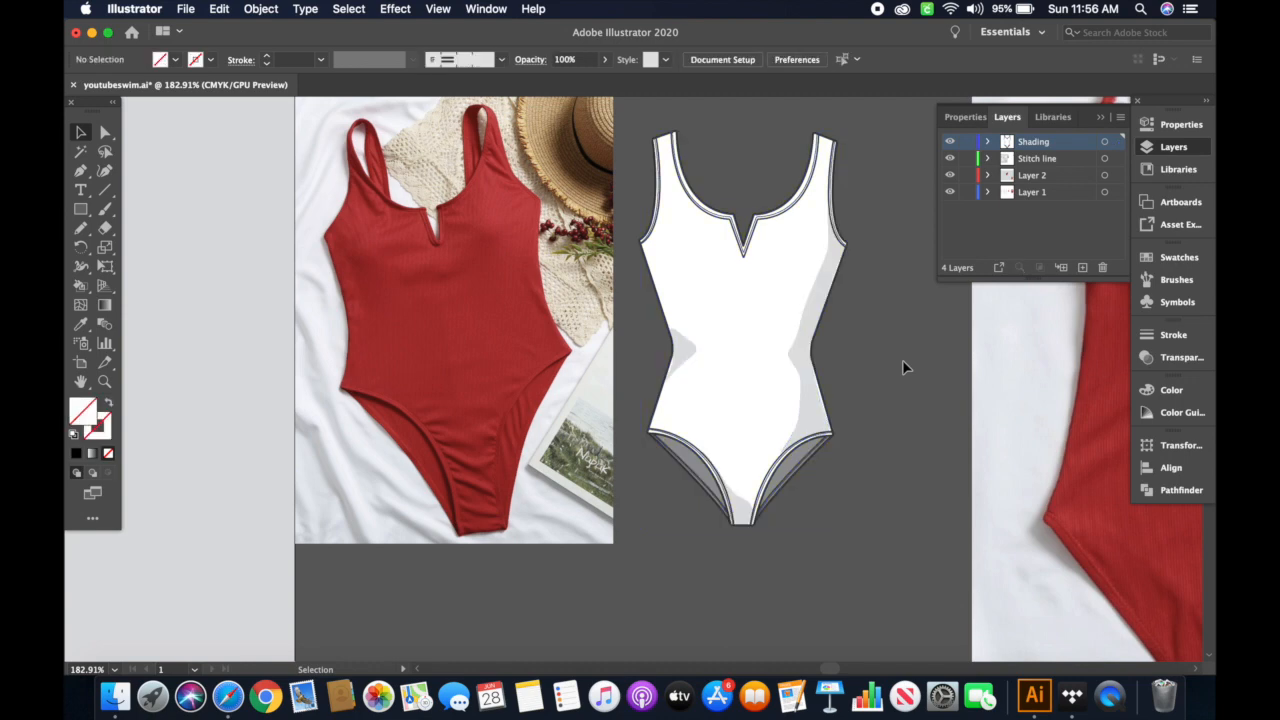
pyautogui.moveTo(825, 440)
pyautogui.mouseDown()
pyautogui.moveTo(913, 447)
pyautogui.moveTo(822, 449)
pyautogui.mouseUp()
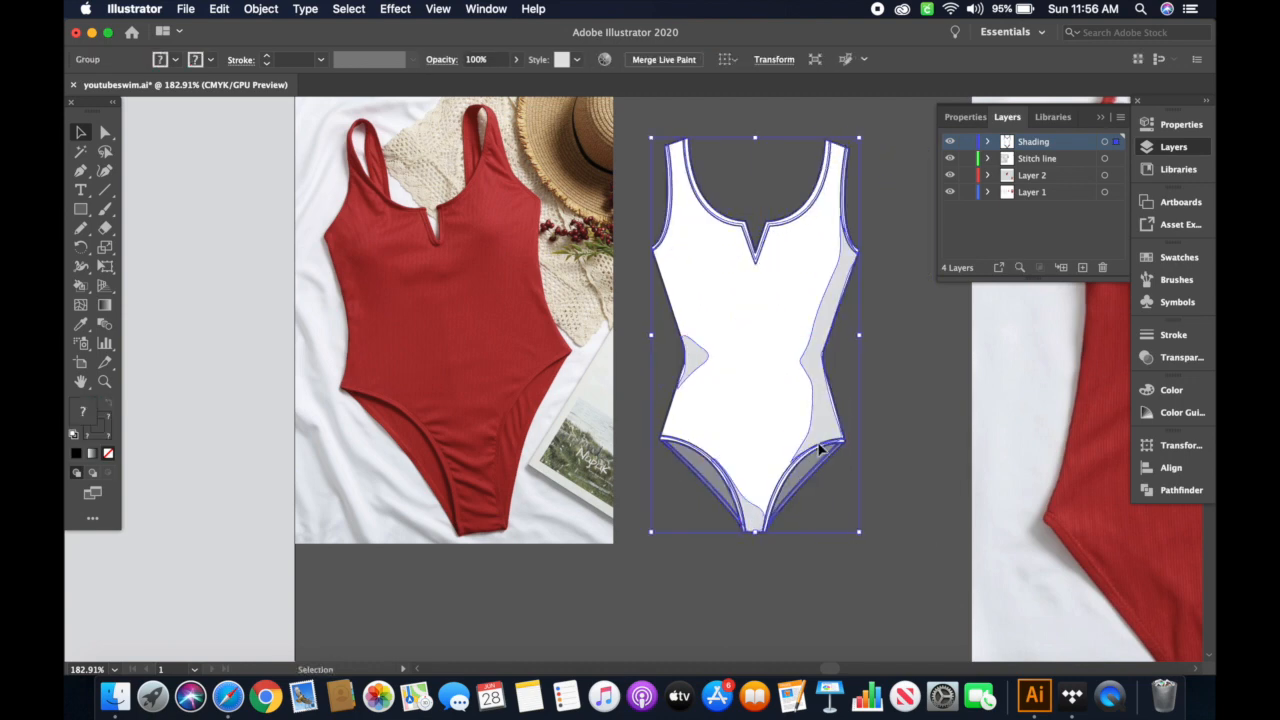
pyautogui.click(698, 587)
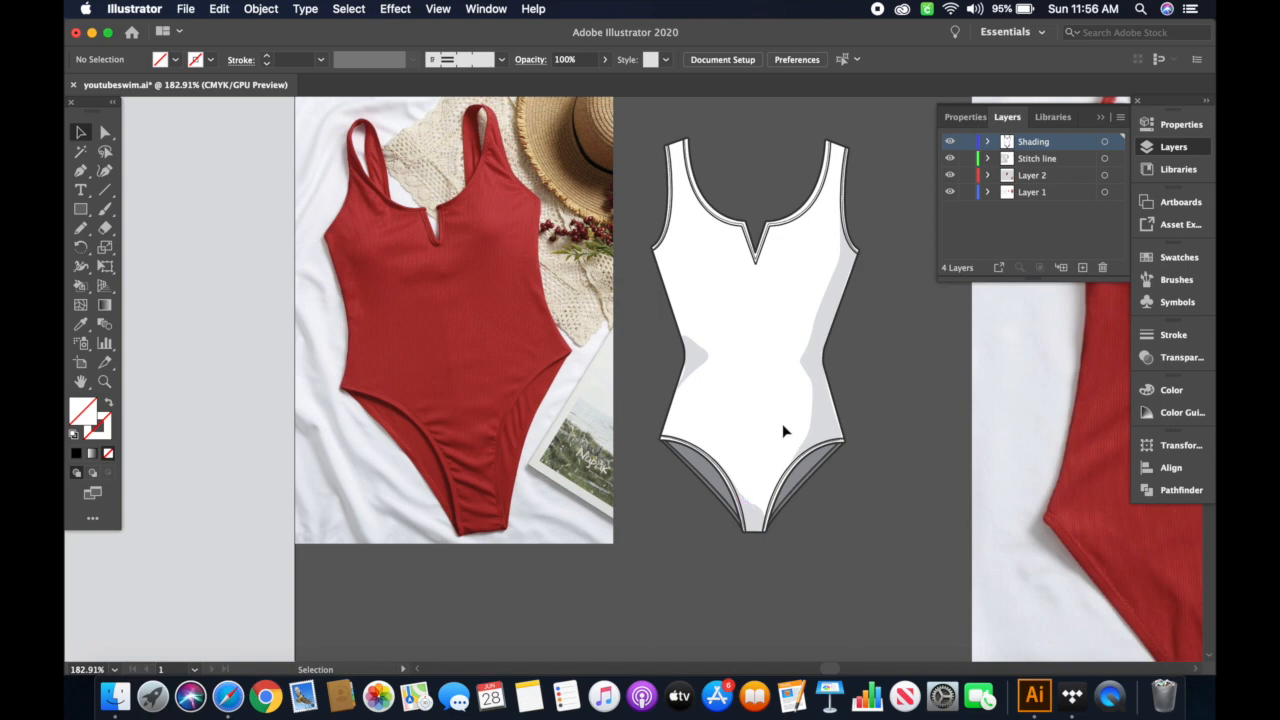
pyautogui.scroll(-3, 782, 426)
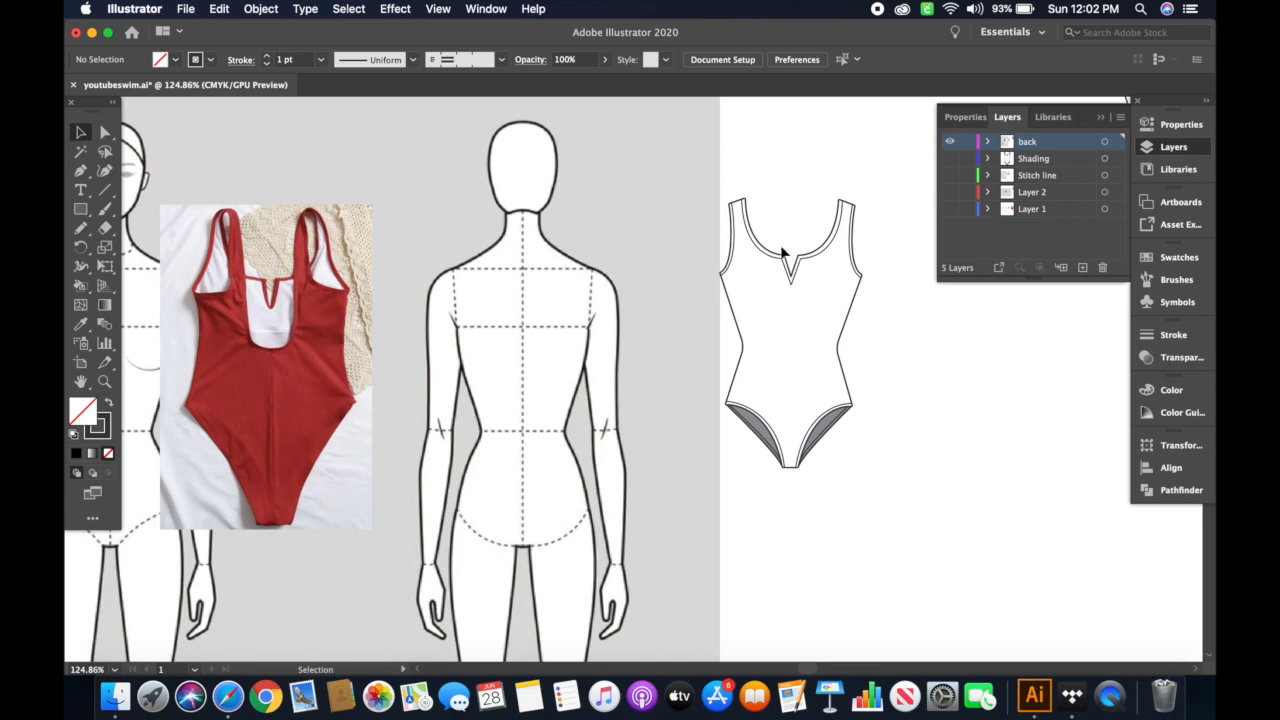
# - Ungroup the copied artwork on the back layer so the swimsuit can be selected separately from the croquis
pyautogui.click(783, 253)
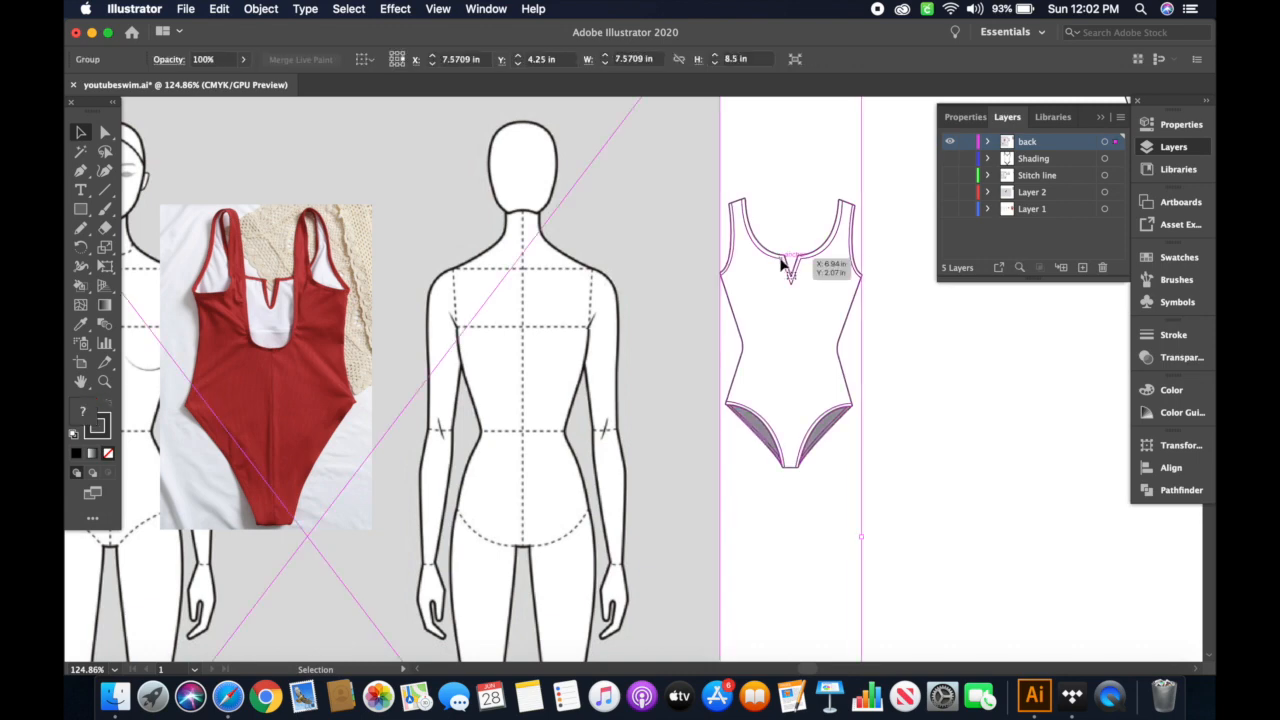
pyautogui.click(917, 363)
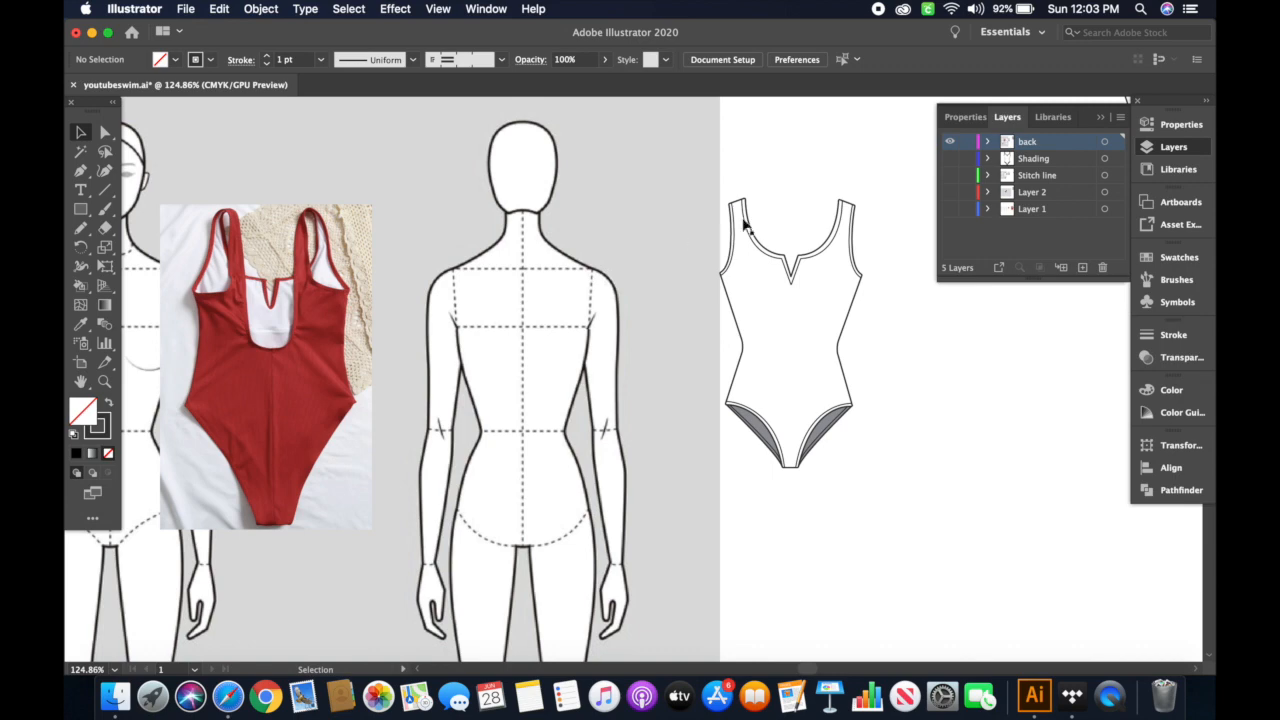
pyautogui.click(786, 268)
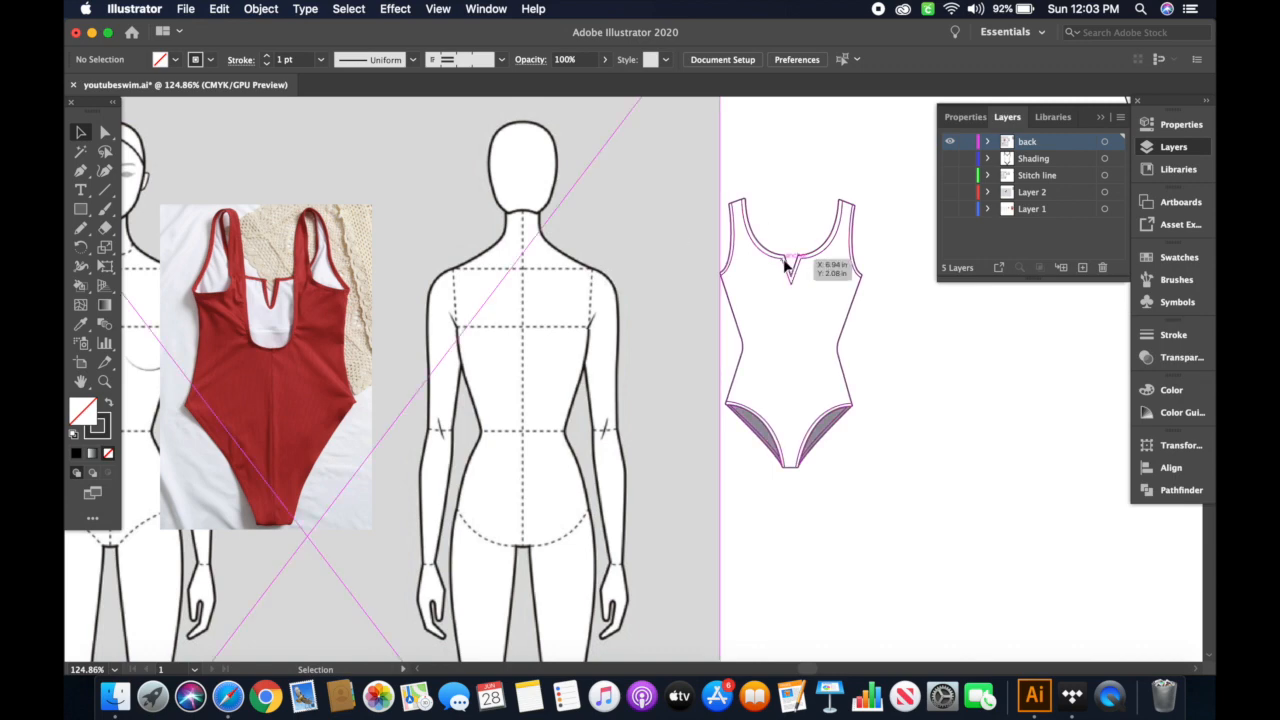
pyautogui.moveTo(787, 265); pyautogui.dragTo(788, 268)
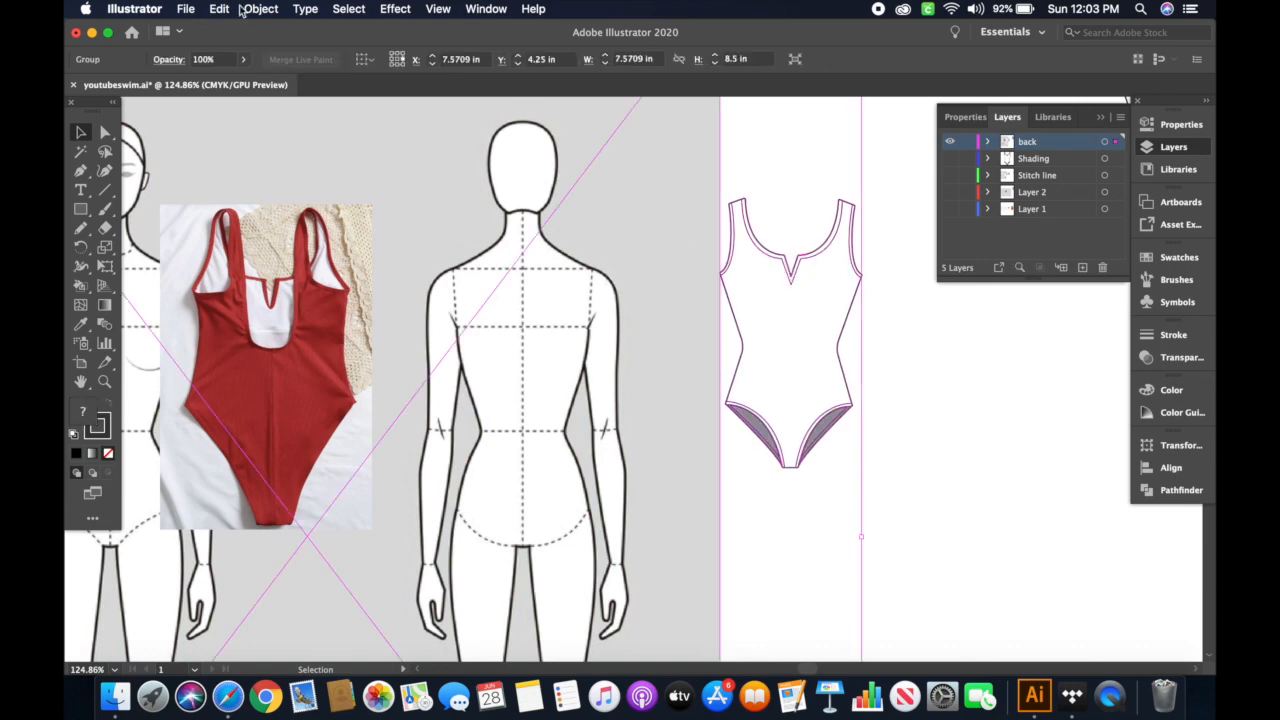
pyautogui.click(261, 8)
pyautogui.click(280, 100)
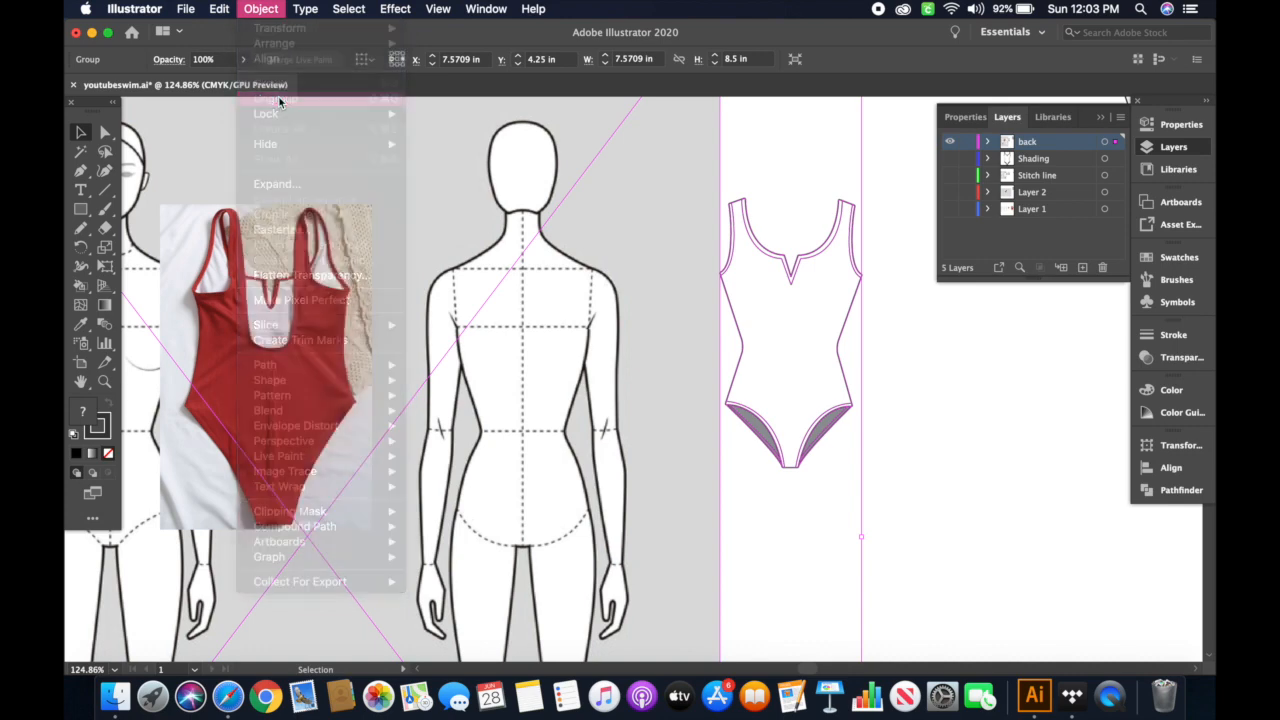
pyautogui.click(972, 398)
pyautogui.click(720, 469)
pyautogui.click(905, 462)
pyautogui.click(848, 410)
pyautogui.click(946, 346)
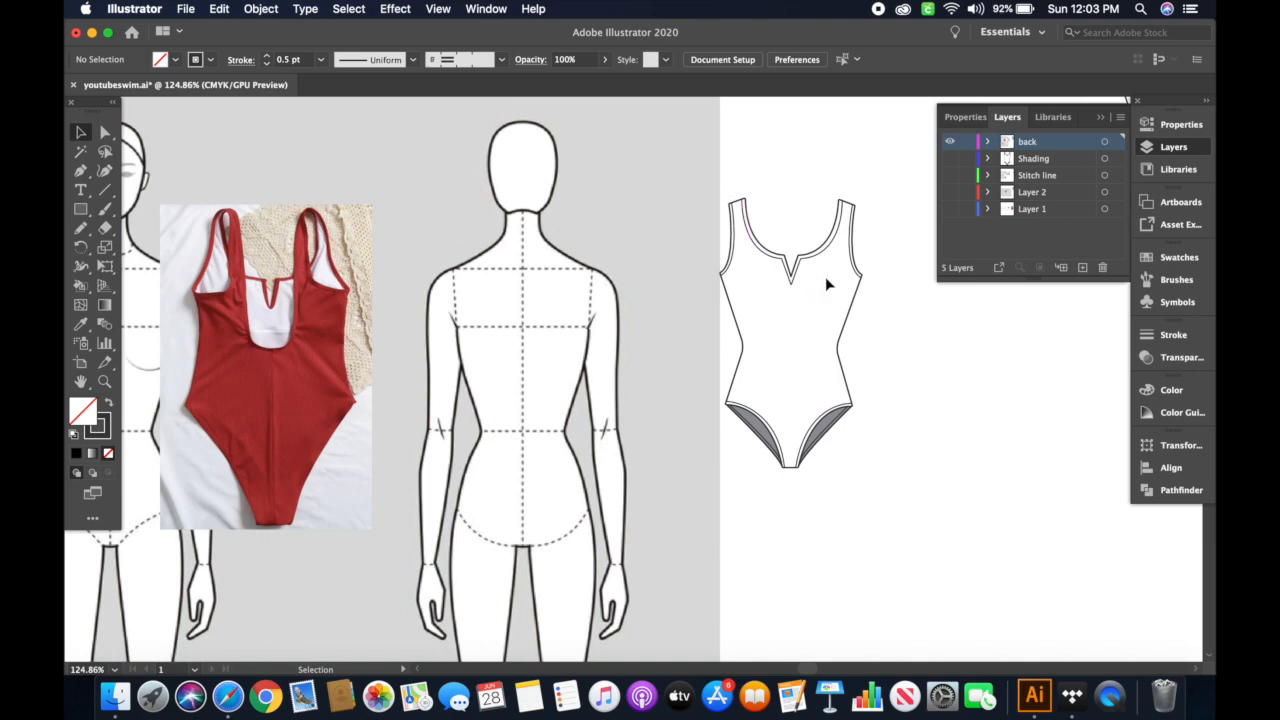
# - Adjust the left leg opening line on the back layer's swimsuit, nudging it right into alignment
pyautogui.scroll(3, 827, 285)
pyautogui.scroll(-3, 812, 393)
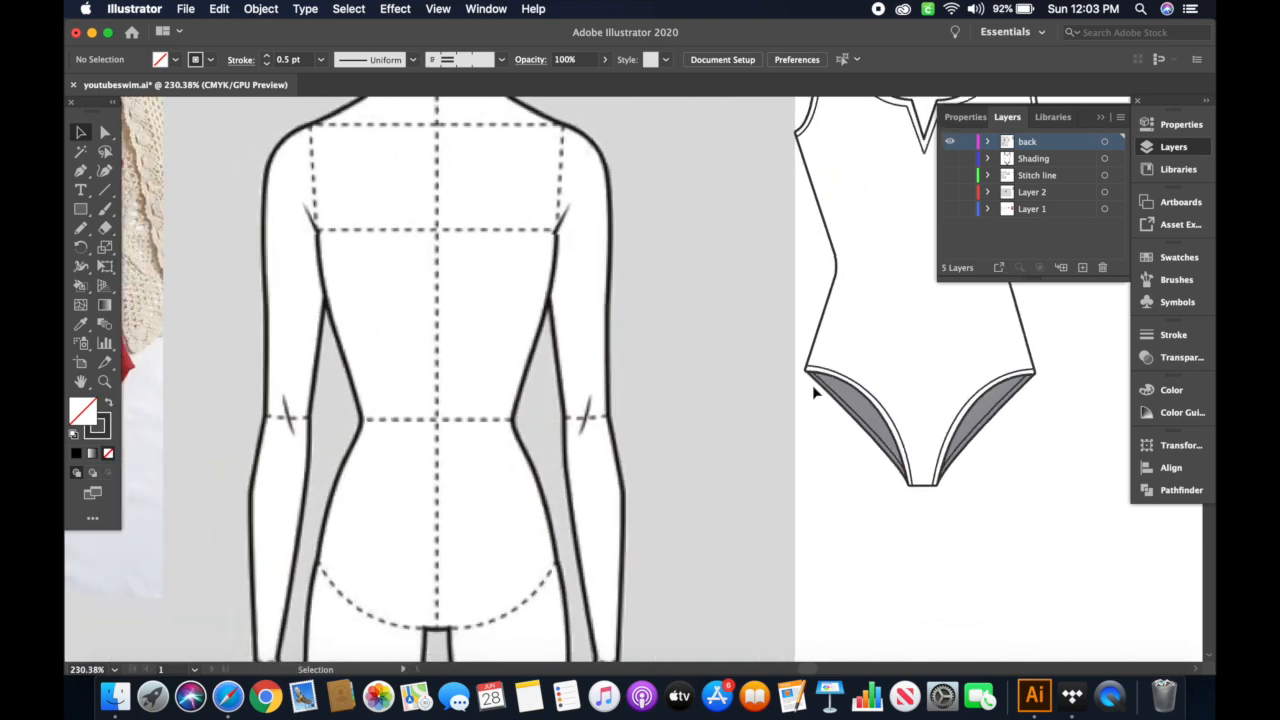
pyautogui.scroll(3, 813, 393)
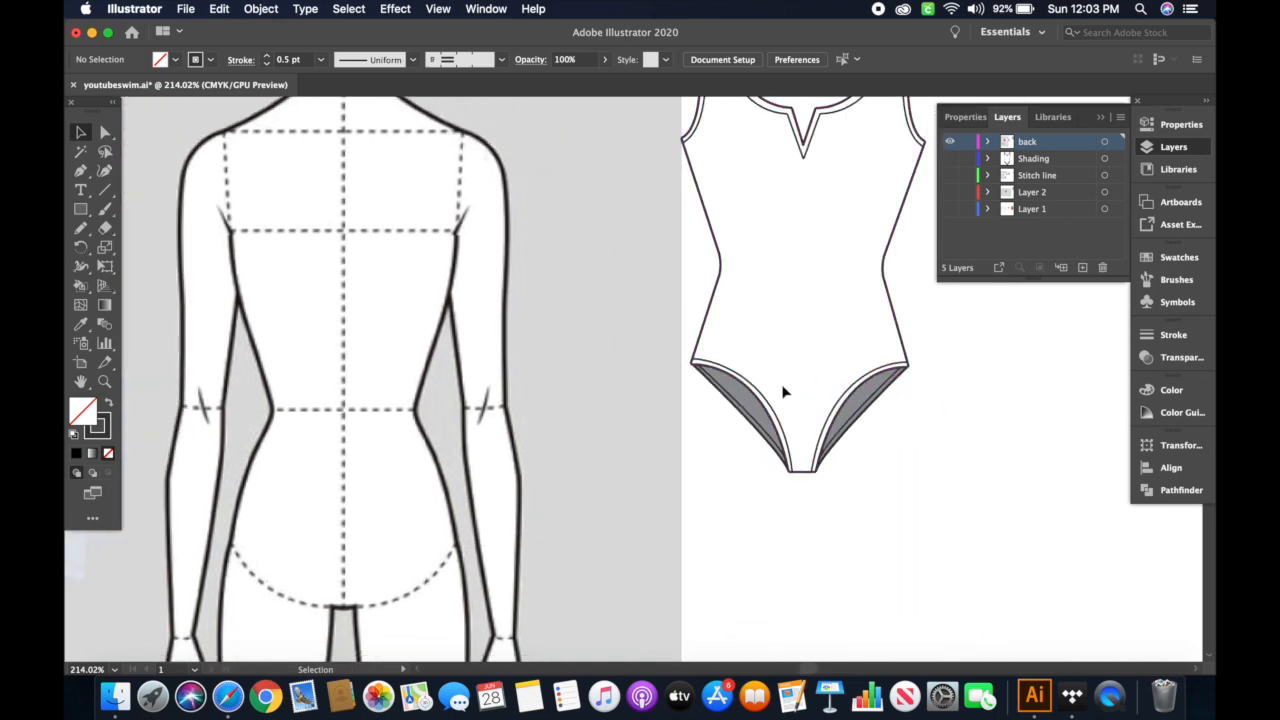
pyautogui.scroll(-4, 605, 342)
pyautogui.moveTo(716, 403)
pyautogui.mouseDown()
pyautogui.moveTo(509, 403)
pyautogui.moveTo(710, 408)
pyautogui.mouseUp()
pyautogui.press('Right')
pyautogui.press('Right')
pyautogui.press('Right')
pyautogui.press('Right')
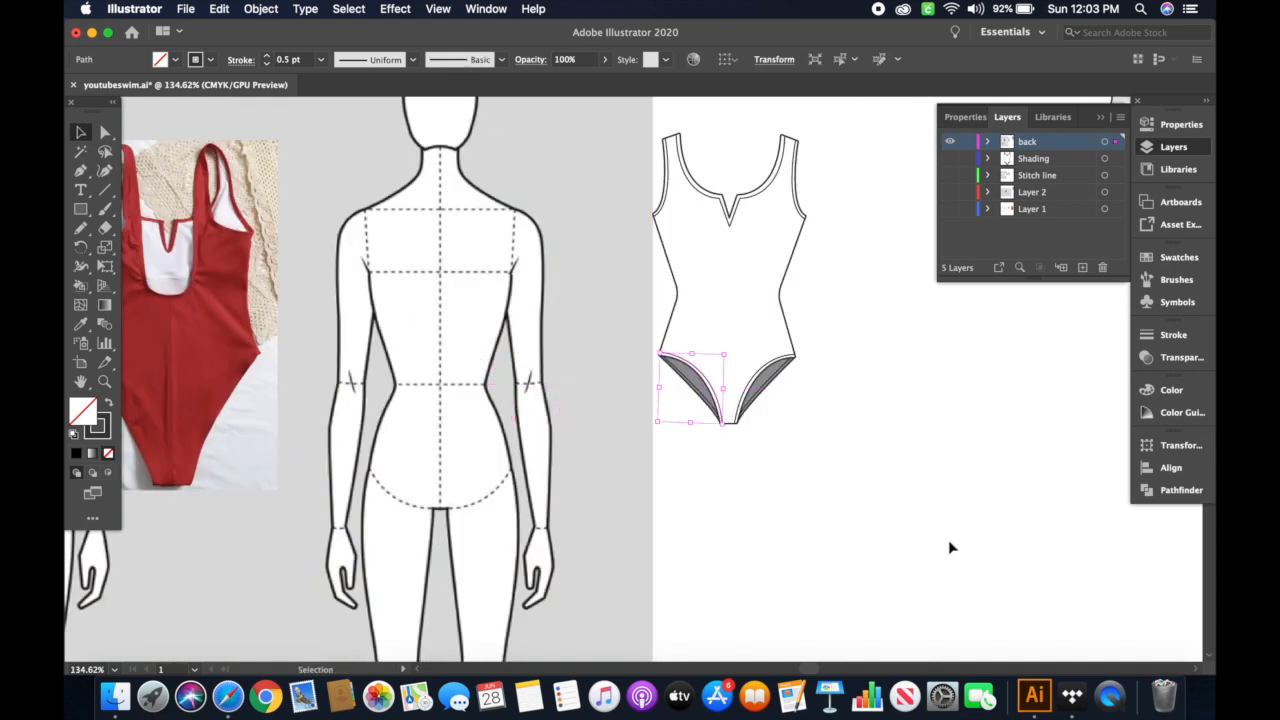
# - Group the copied swimsuit's pieces, place the group over the back-view croquis and enlarge it slightly to fit the body
pyautogui.click(840, 446)
pyautogui.moveTo(663, 140); pyautogui.dragTo(798, 434)
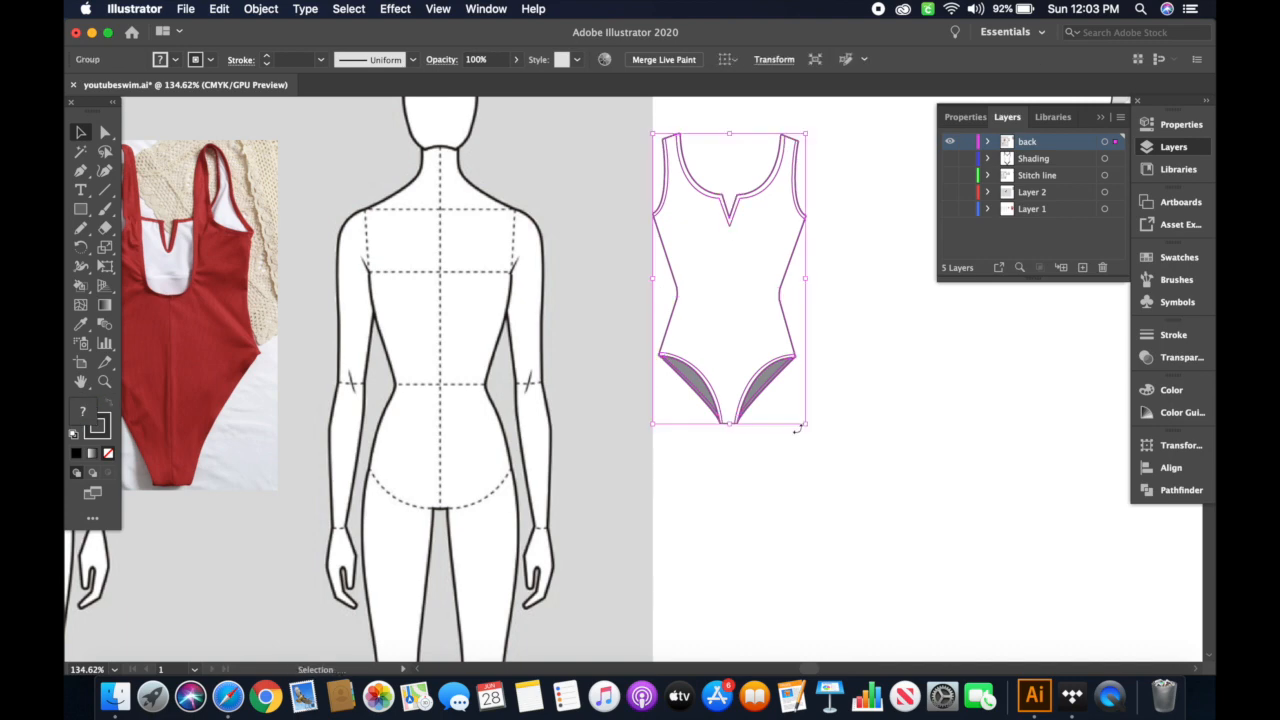
pyautogui.click(773, 488)
pyautogui.moveTo(760, 393); pyautogui.dragTo(527, 512)
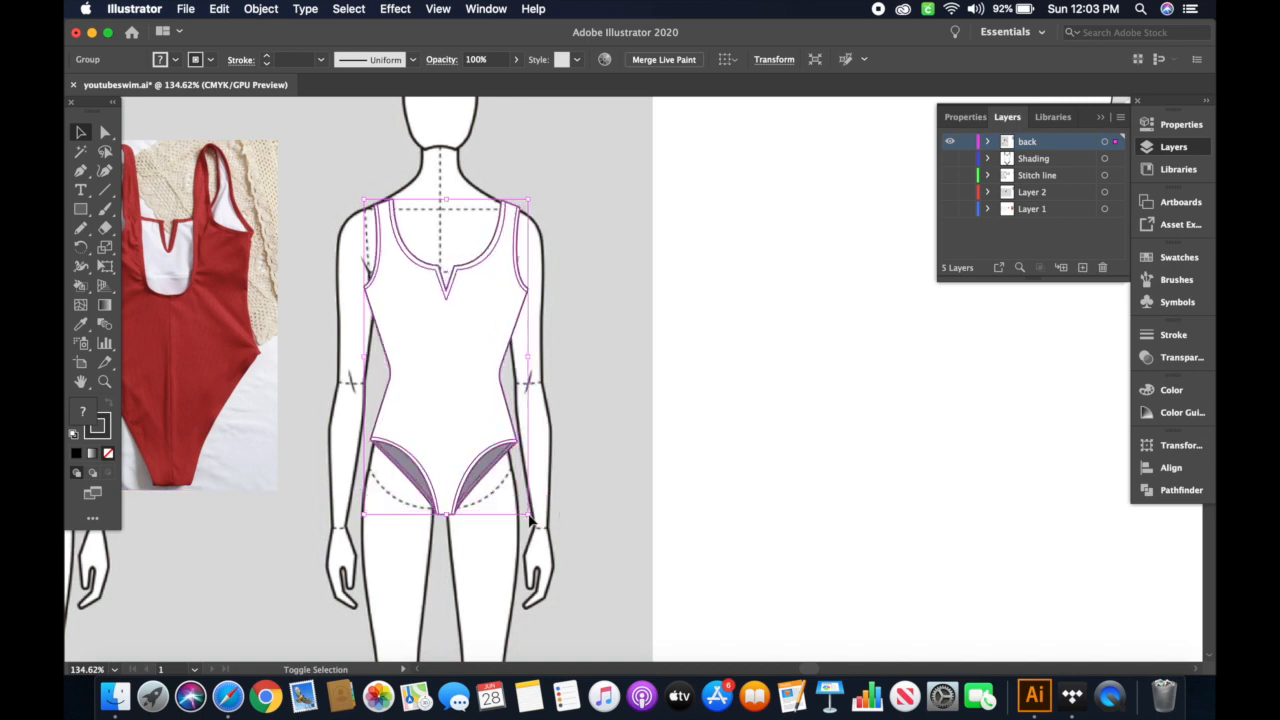
pyautogui.click(603, 287)
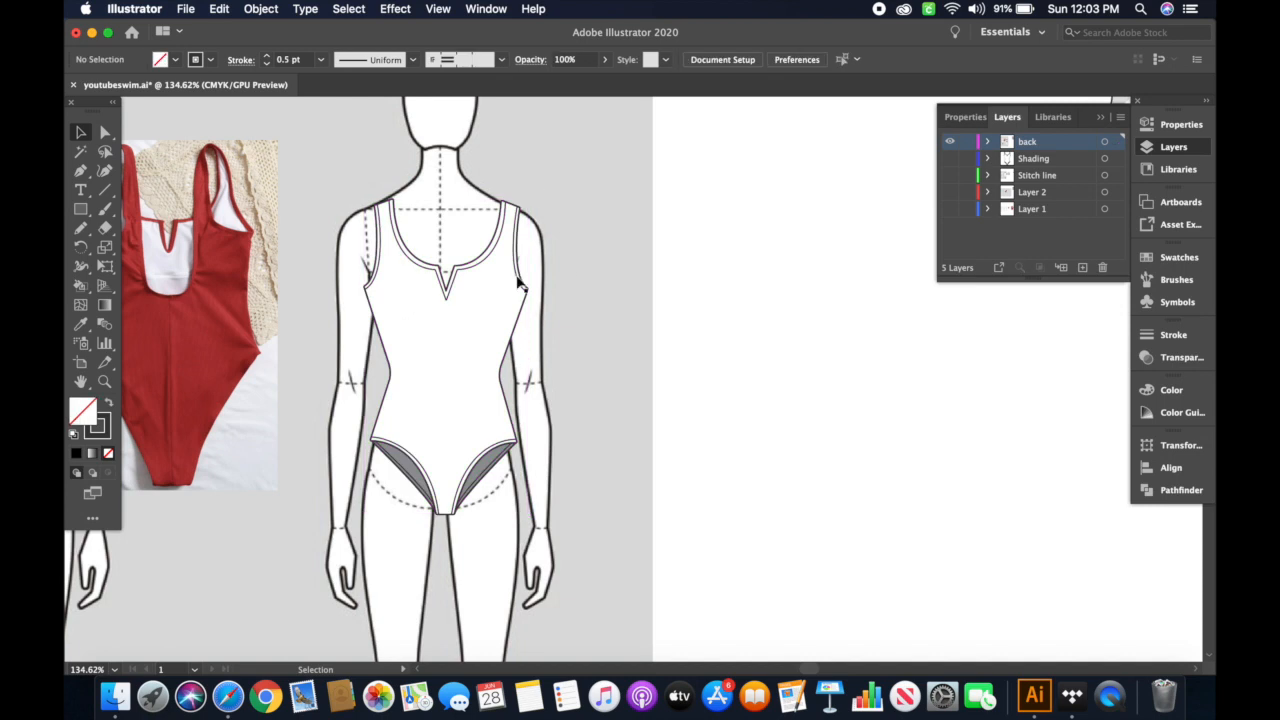
# - Nudge the swimsuit group left until its neckline notch is centred on the croquis's centre line
pyautogui.click(485, 256)
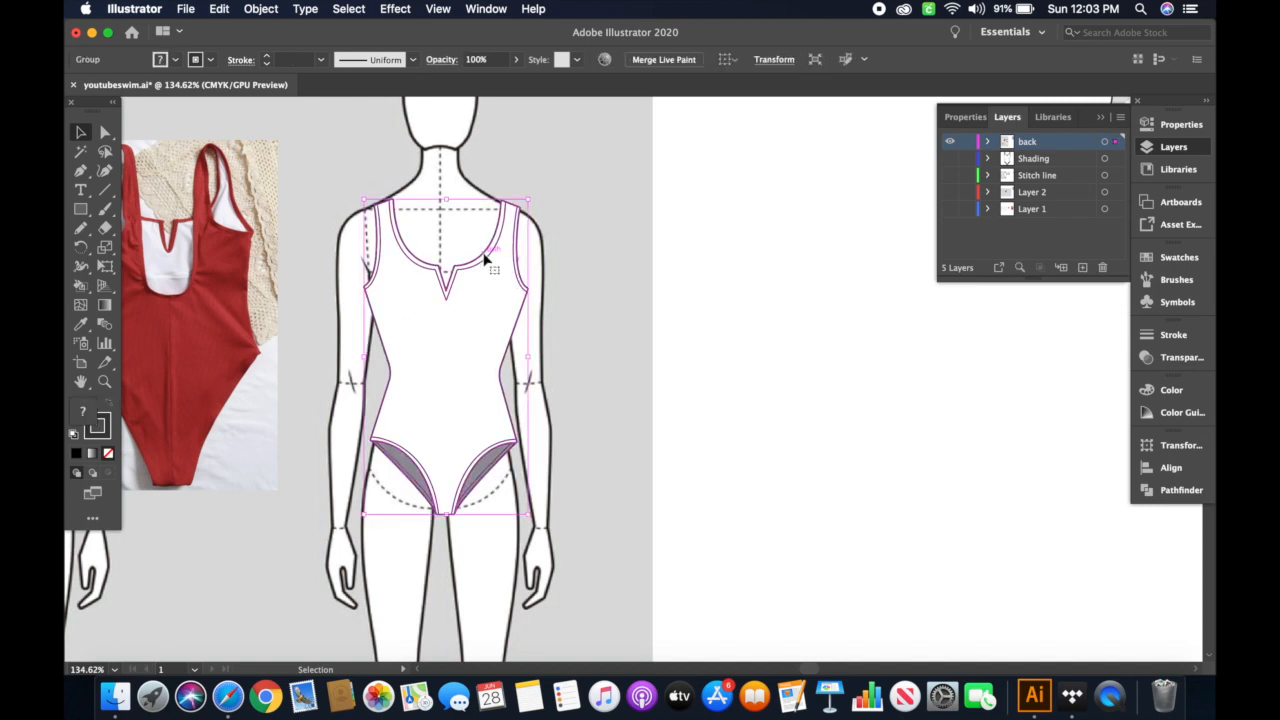
pyautogui.press('Left')
pyautogui.press('Left')
pyautogui.press('Left')
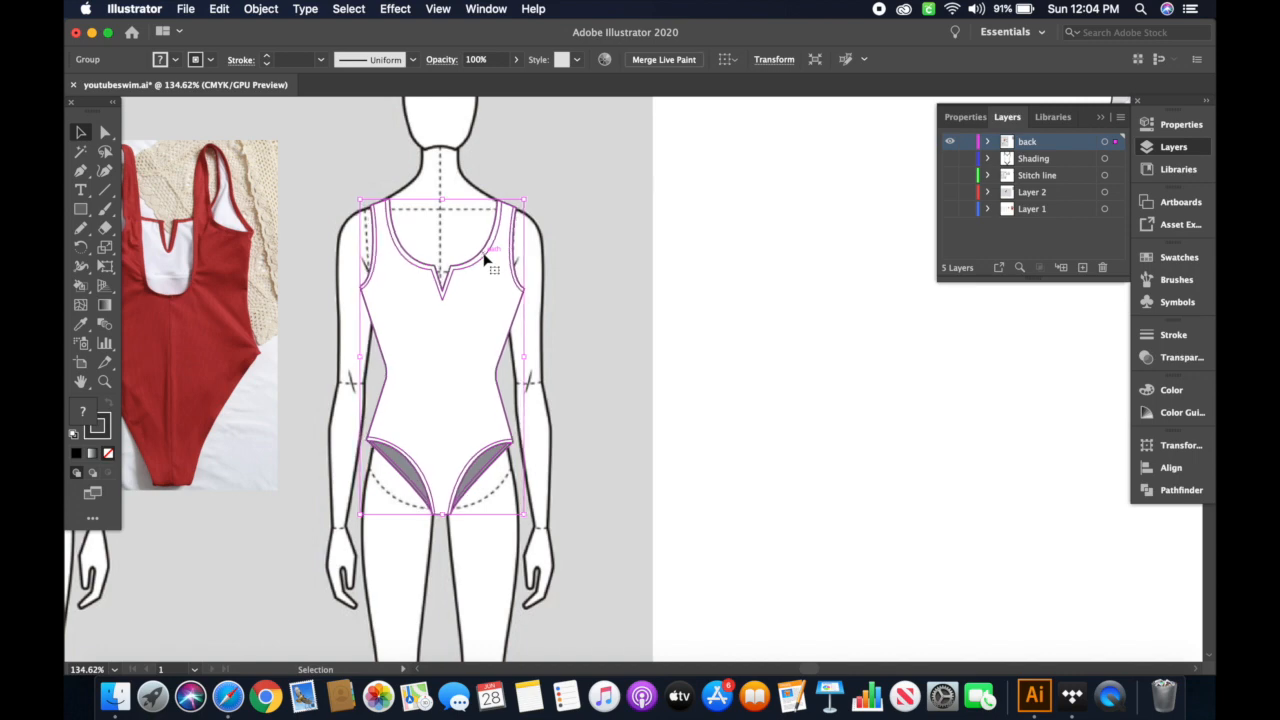
pyautogui.click(609, 319)
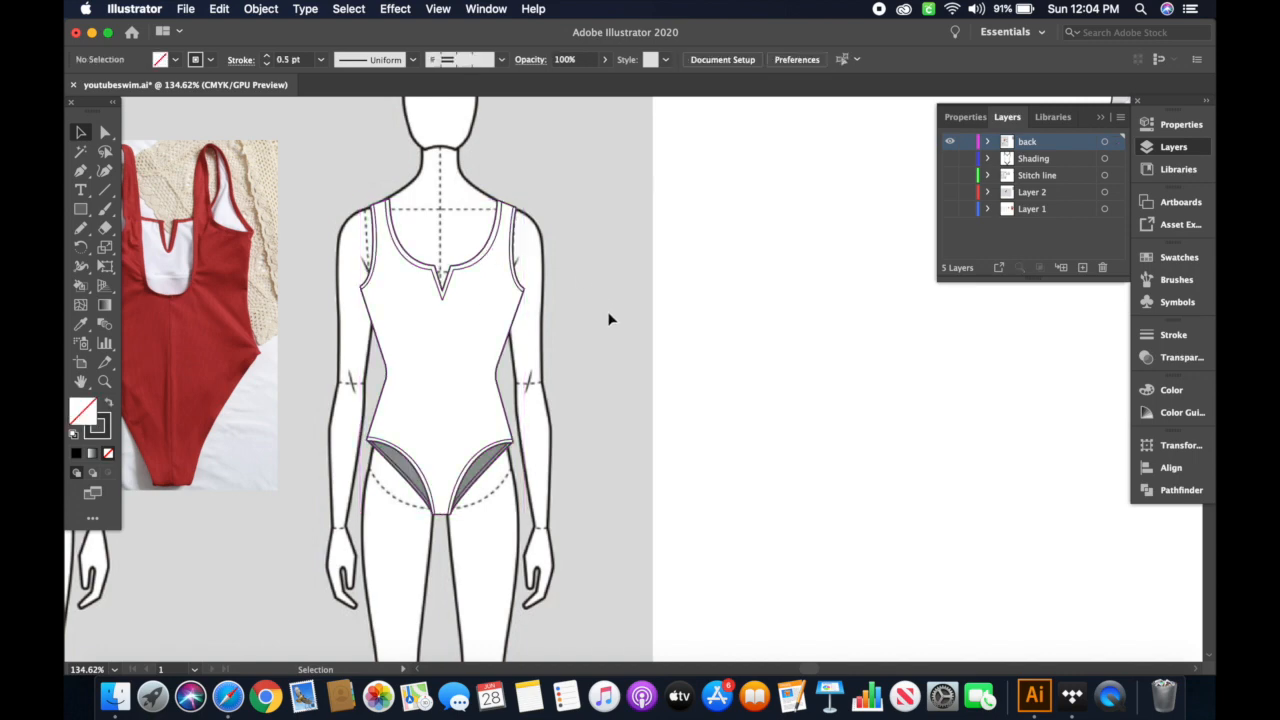
# - Ungroup the swimsuit placed on the back-view croquis and deselect its pieces
pyautogui.scroll(3, 428, 292)
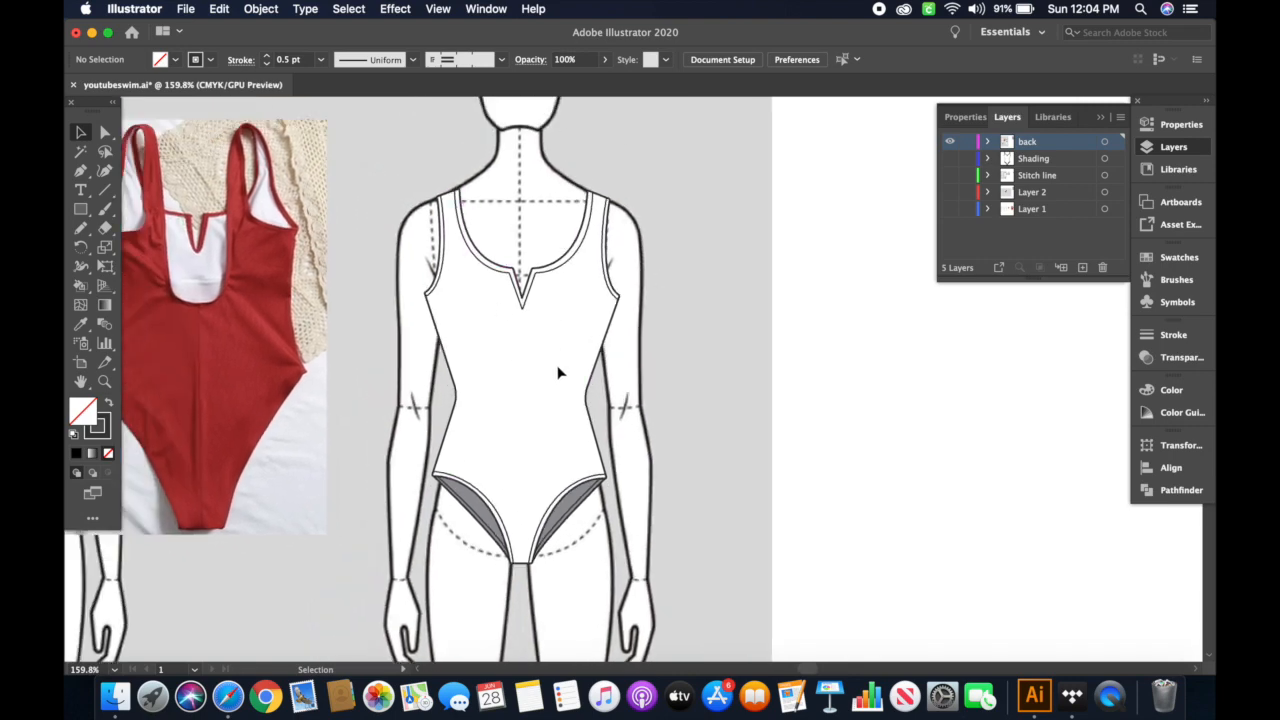
pyautogui.scroll(3, 558, 373)
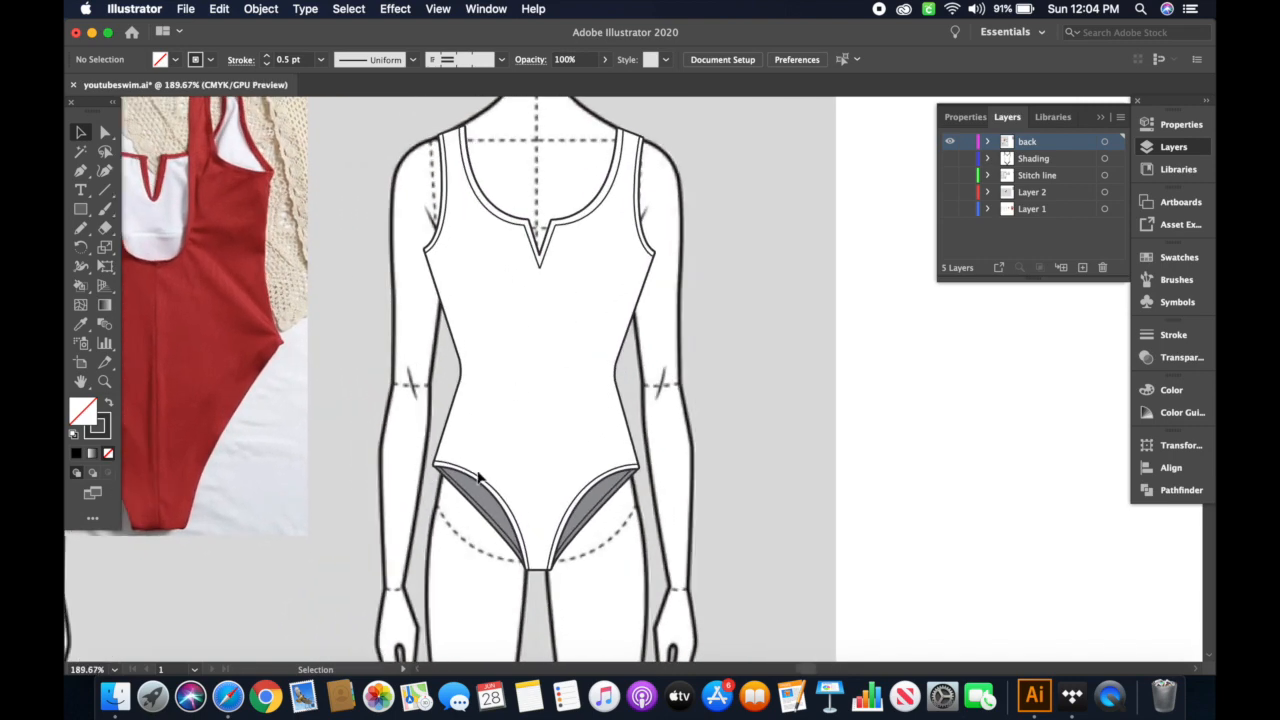
pyautogui.click(479, 480)
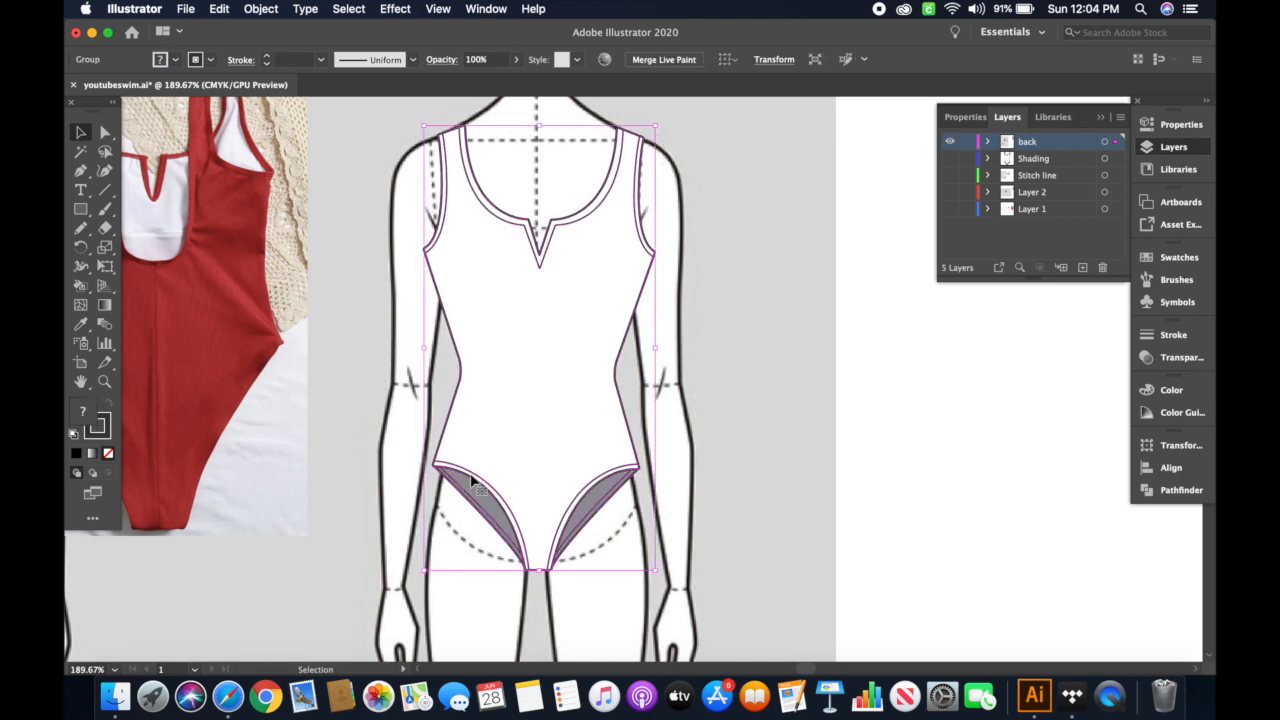
pyautogui.click(264, 12)
pyautogui.click(300, 97)
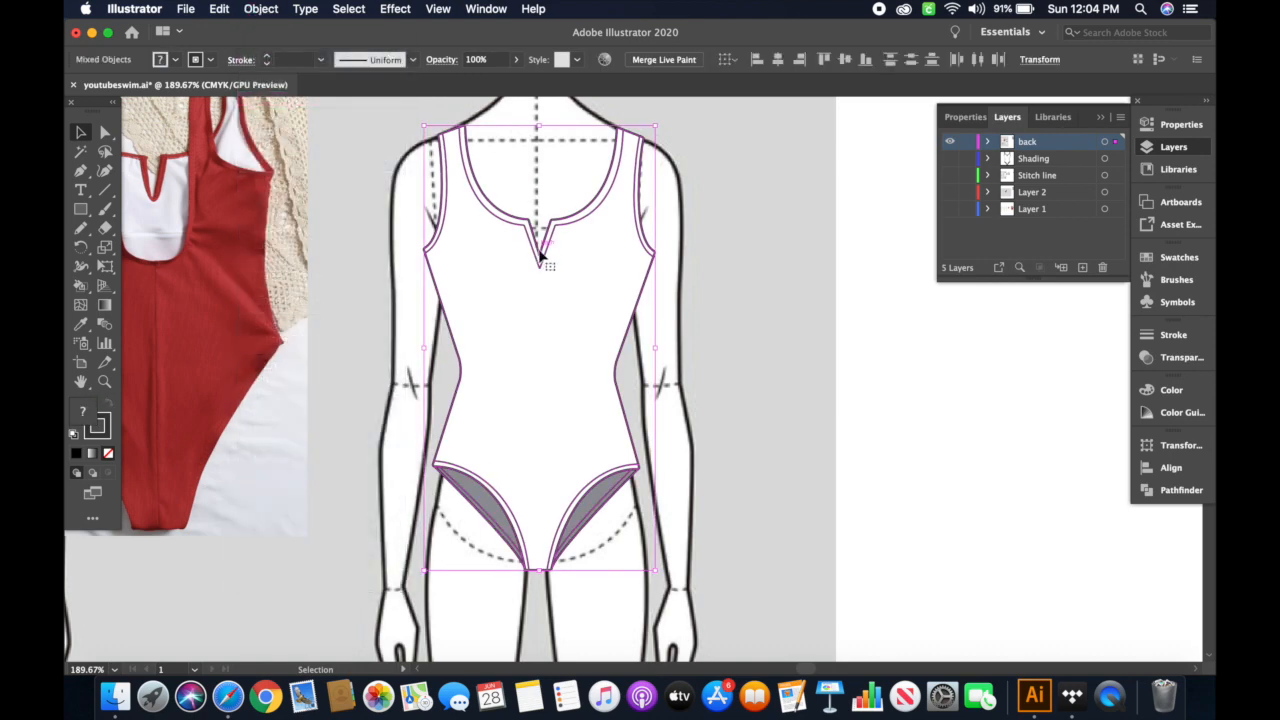
pyautogui.click(533, 344)
# - Examine the swimsuit's neckline, sides and leg openings on the croquis against the back-view reference photo
pyautogui.scroll(2, 529, 441)
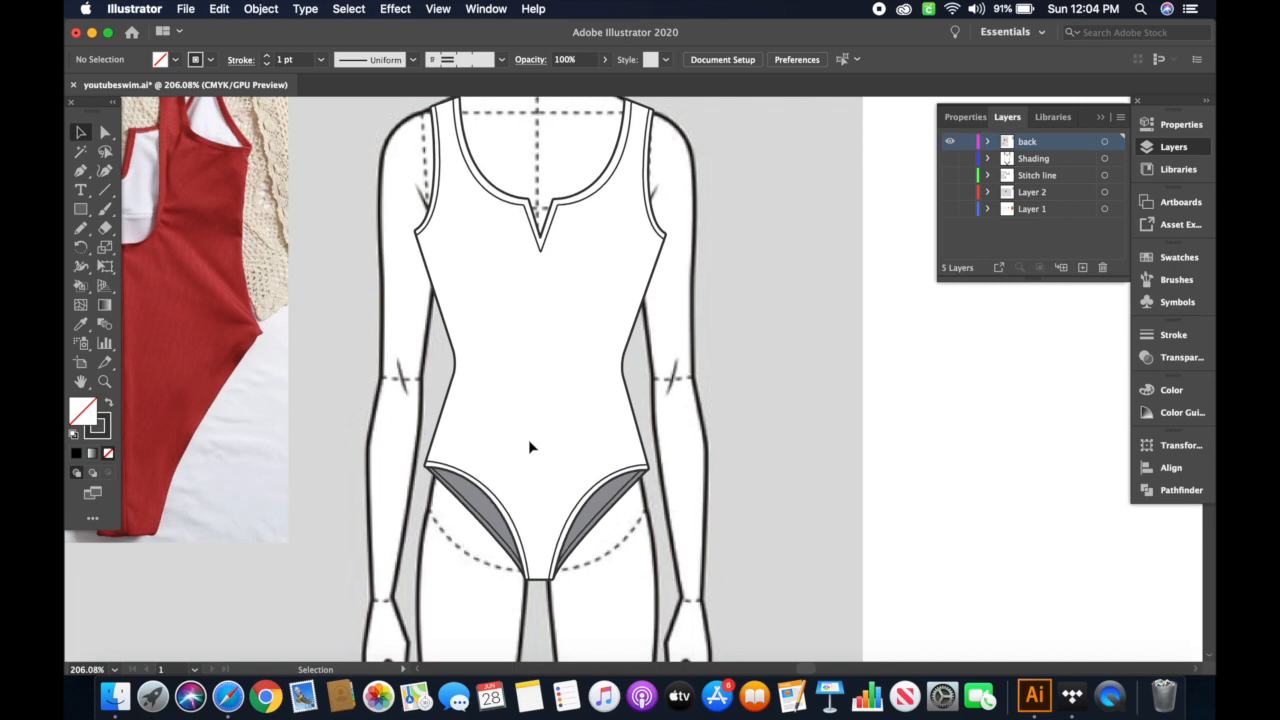
pyautogui.scroll(-3, 529, 441)
pyautogui.hscroll(-3, 529, 441)
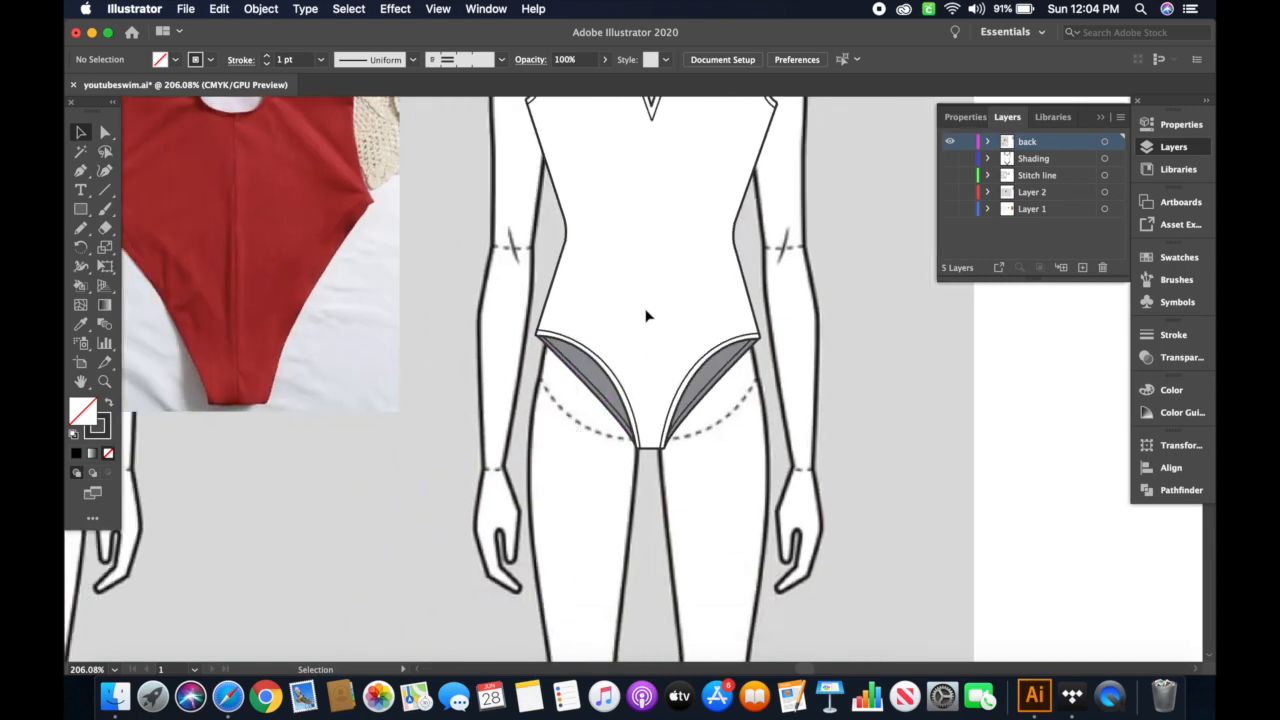
pyautogui.scroll(-2, 646, 316)
pyautogui.scroll(2, 646, 316)
pyautogui.scroll(1, 646, 316)
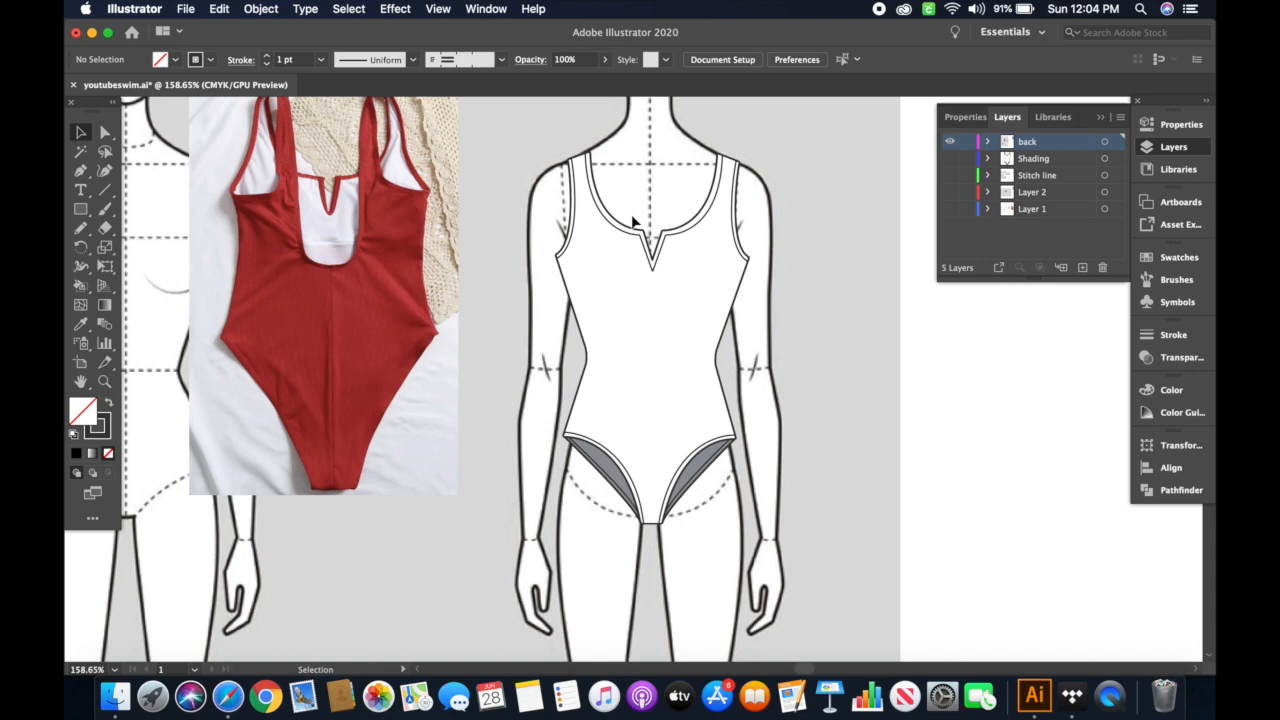
pyautogui.scroll(5, 632, 279)
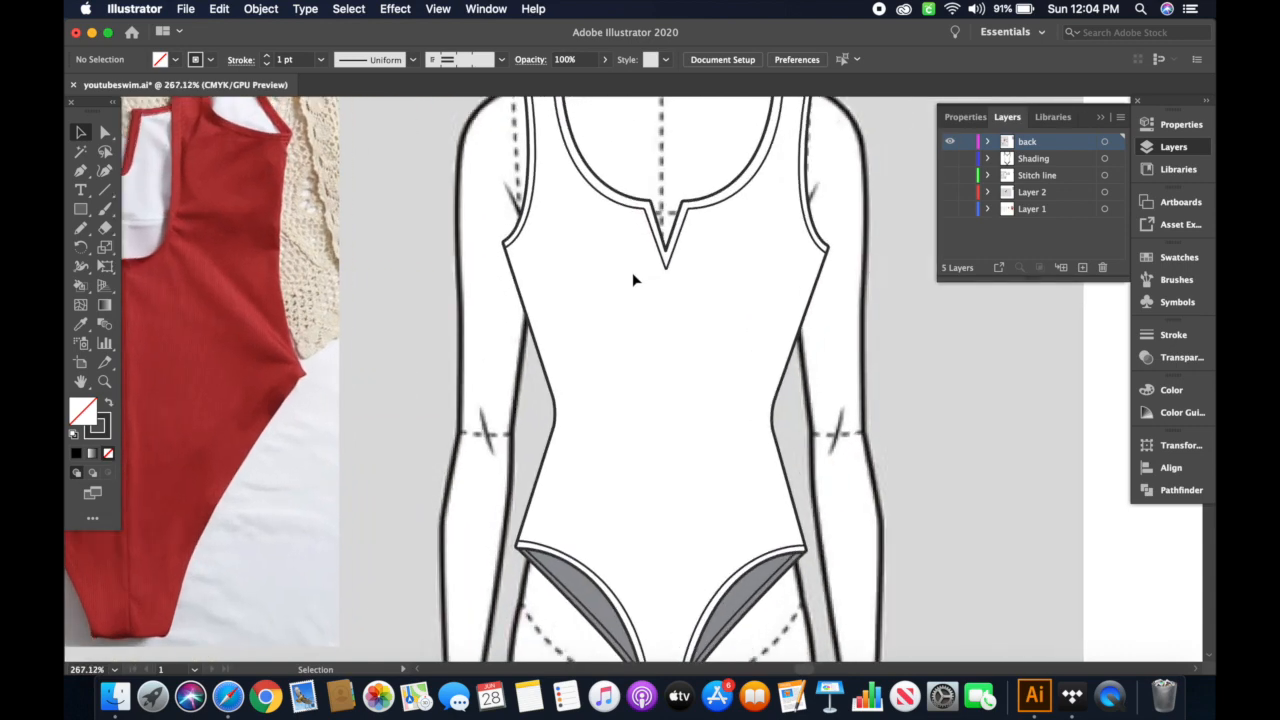
pyautogui.scroll(5, 632, 279)
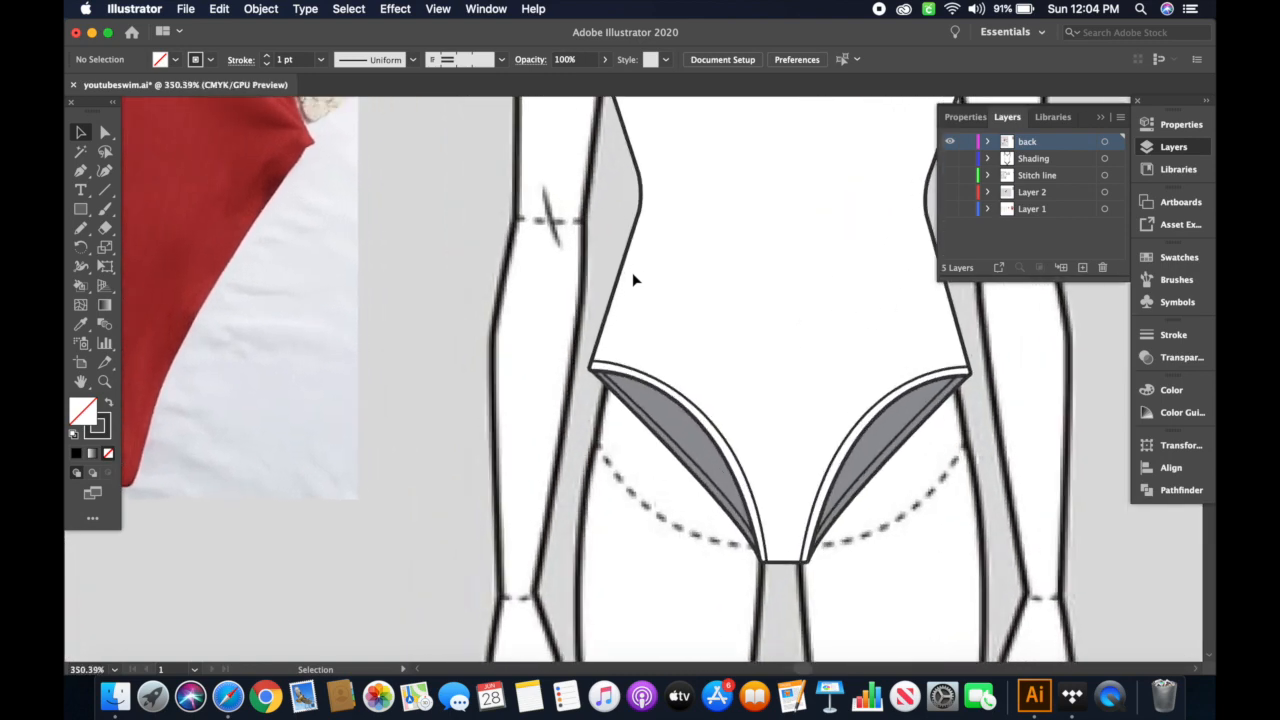
# - Delete the inner binding lines above the front leg openings on both sides of the copied swimsuit
pyautogui.press('a')
pyautogui.click(588, 393)
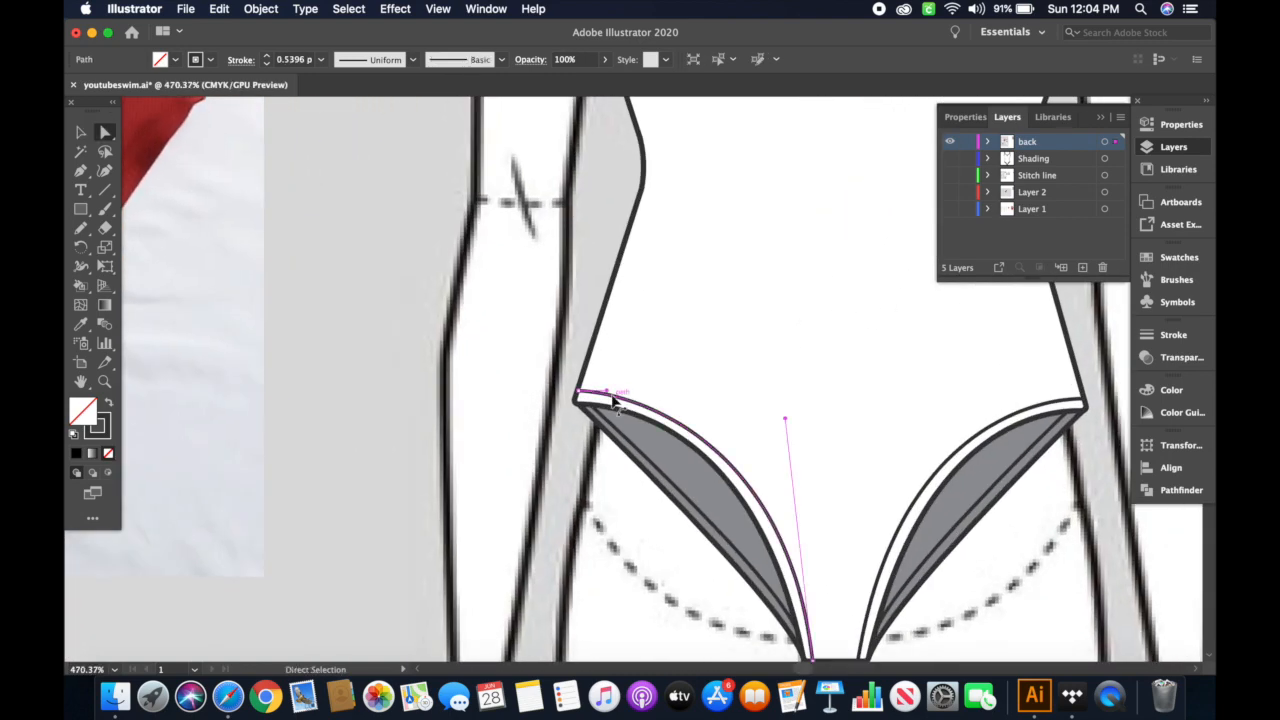
pyautogui.keyDown('shift'); pyautogui.click(985, 438); pyautogui.keyUp('shift')
pyautogui.press('Delete')
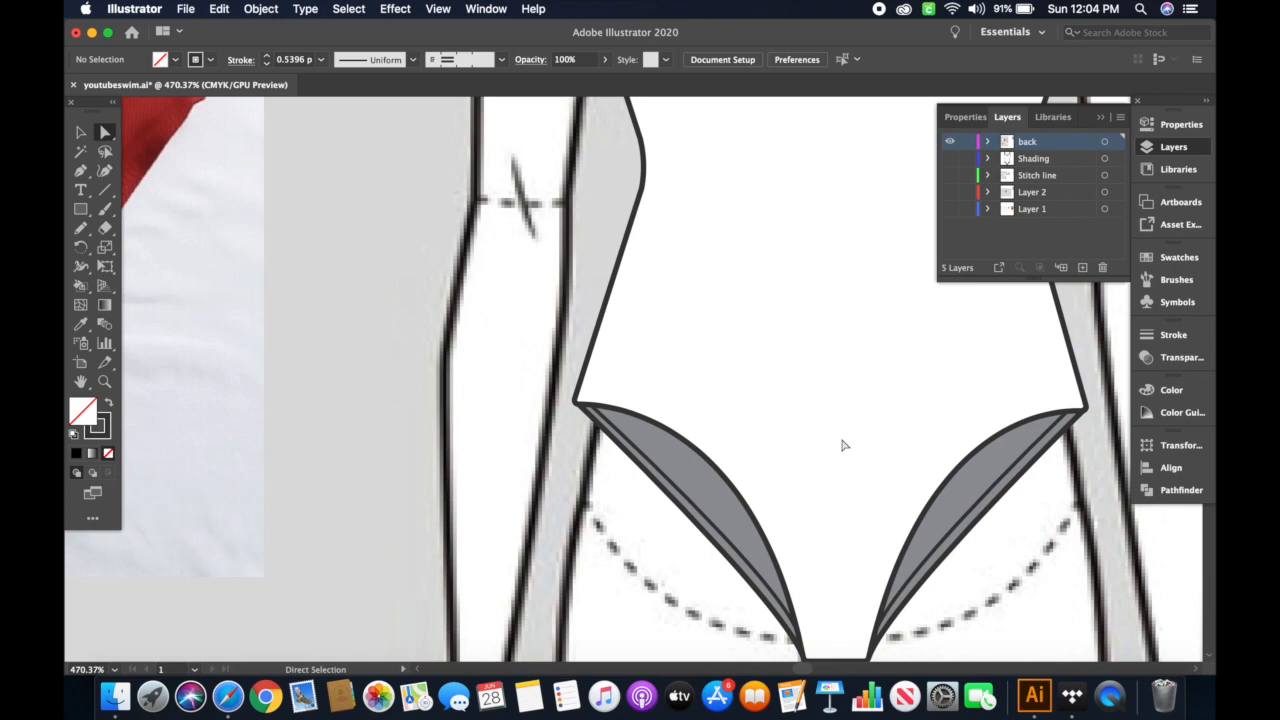
# - Delete the body outline's crotch segments between the two leg openings
pyautogui.scroll(-3, 843, 443)
pyautogui.click(603, 314)
pyautogui.scroll(5, 767, 418)
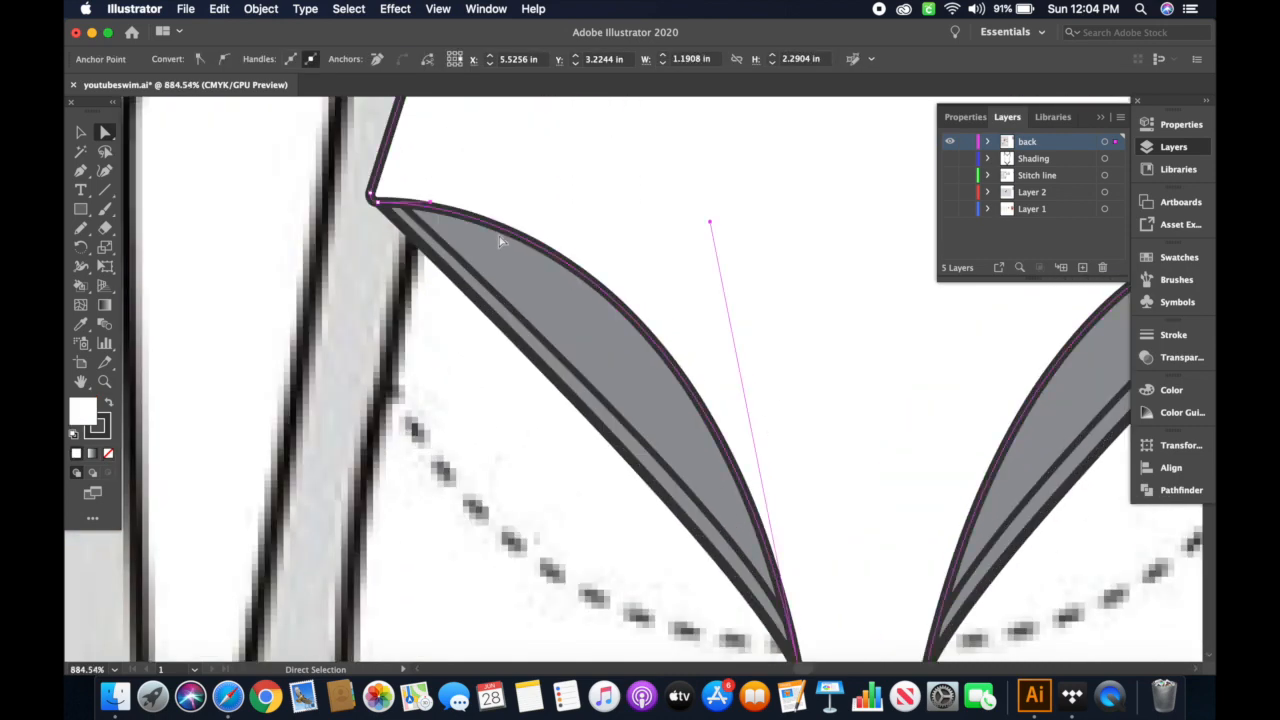
pyautogui.click(379, 207)
pyautogui.click(443, 209)
pyautogui.click(461, 213)
pyautogui.scroll(-4, 465, 215)
pyautogui.click(716, 515)
pyautogui.press('Delete')
pyautogui.click(710, 508)
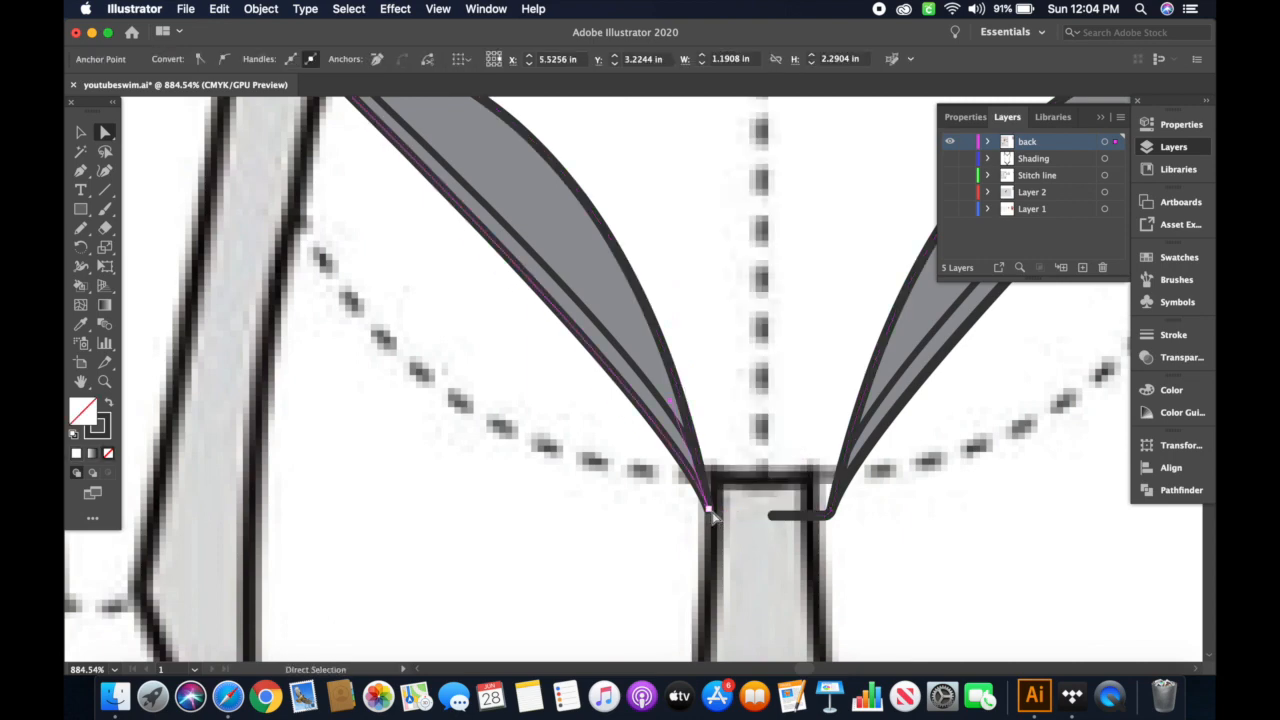
pyautogui.click(680, 384)
pyautogui.click(814, 517)
pyautogui.press('Delete')
pyautogui.click(825, 516)
pyautogui.press('Delete')
# - Delete both front leg-opening curves so only the lower back leg lines are kept, with the right line's end at the crotch
pyautogui.moveTo(832, 511); pyautogui.dragTo(868, 516)
pyautogui.click(831, 510)
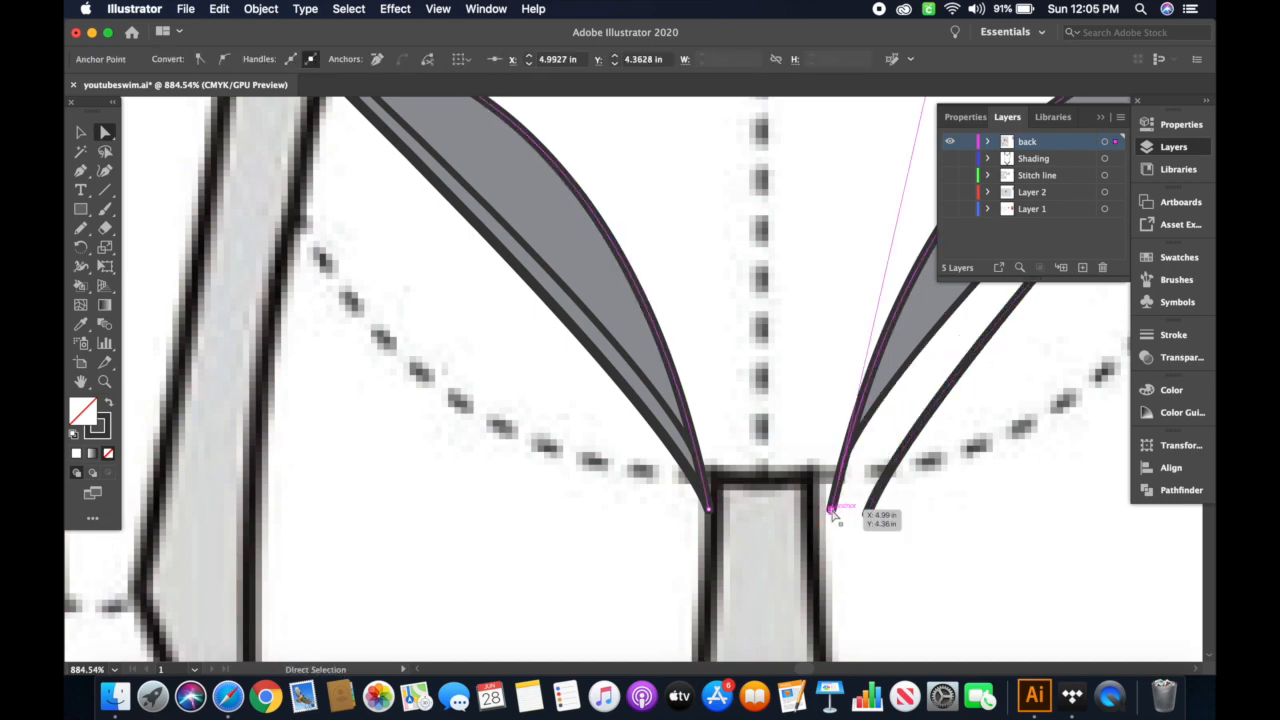
pyautogui.moveTo(831, 512)
pyautogui.mouseDown()
pyautogui.moveTo(868, 512)
pyautogui.moveTo(828, 509)
pyautogui.mouseUp()
pyautogui.click(936, 461)
pyautogui.click(892, 387)
pyautogui.click(842, 323)
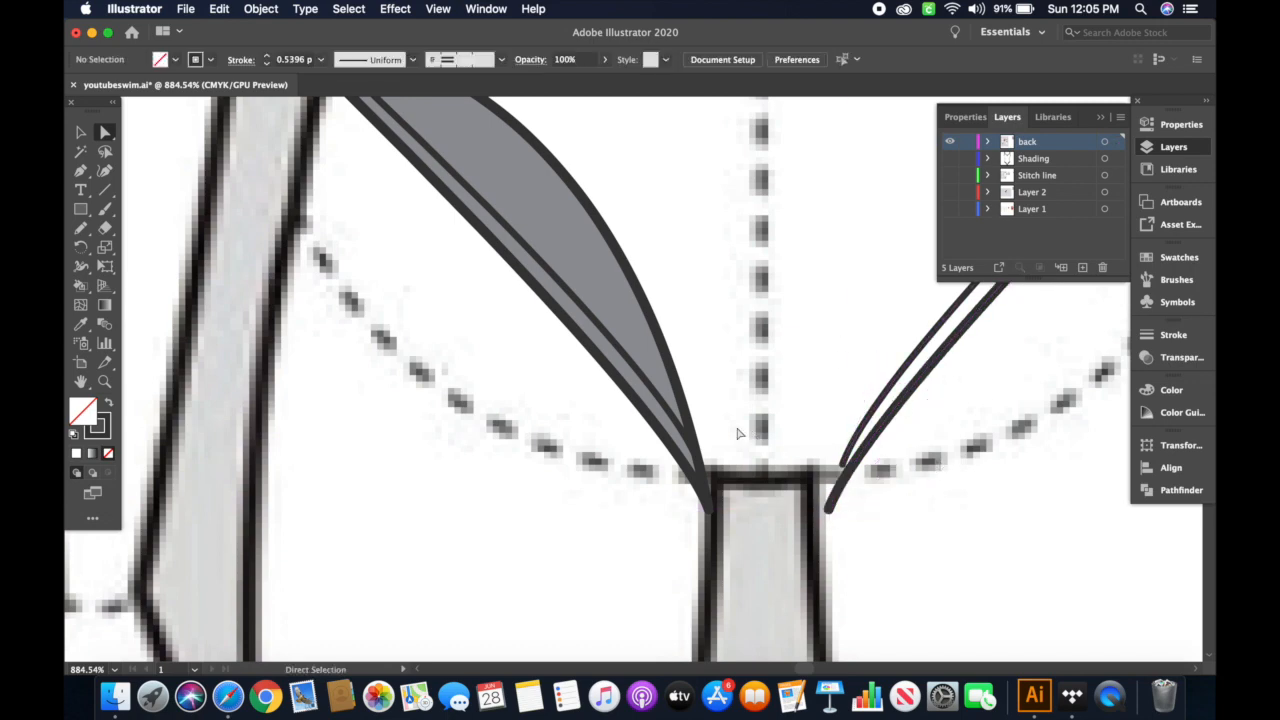
pyautogui.click(686, 398)
pyautogui.press('Delete')
# - Extend the upper end of the left inner leg line to the side seam
pyautogui.scroll(-5, 685, 403)
pyautogui.scroll(3, 685, 403)
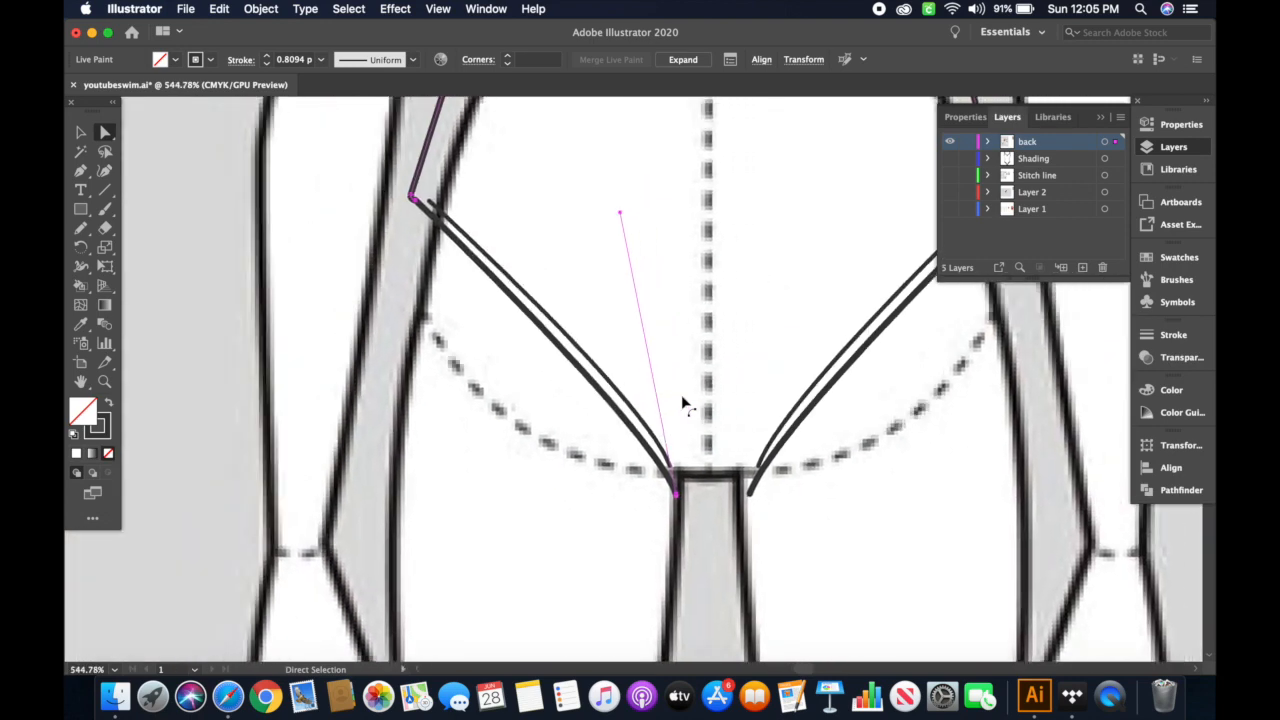
pyautogui.scroll(5, 430, 341)
pyautogui.click(329, 380)
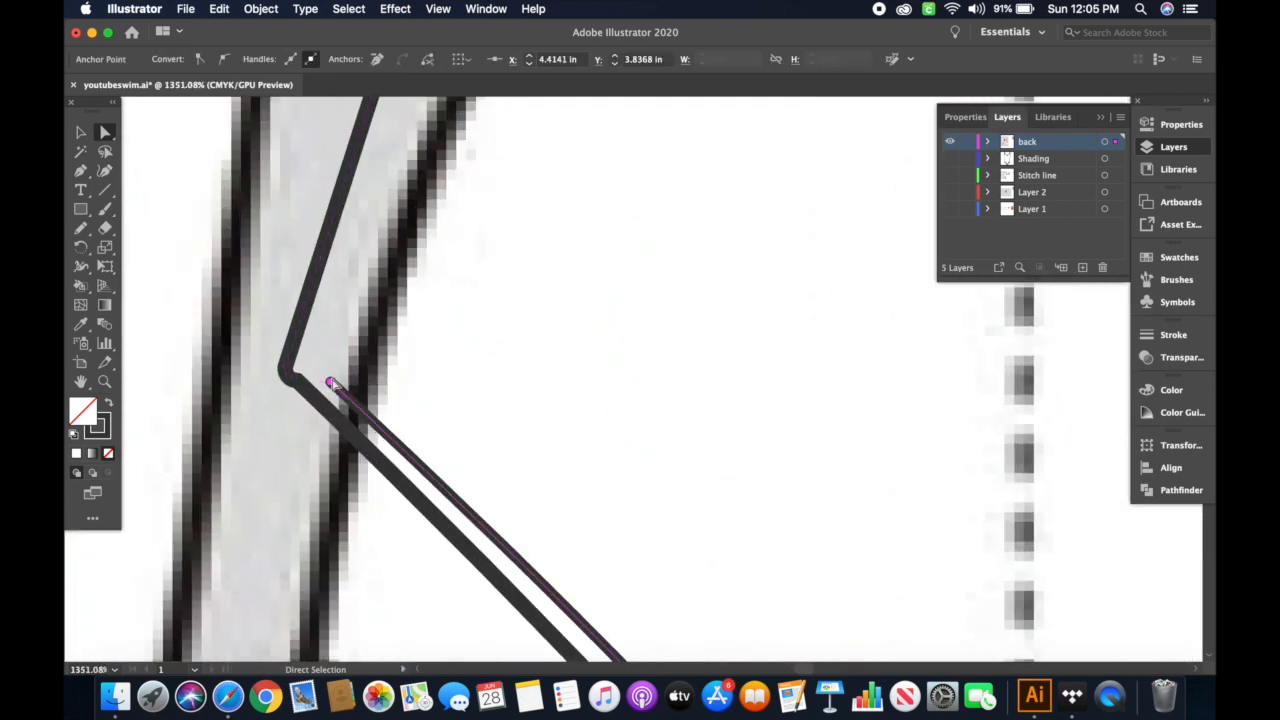
pyautogui.click(320, 408)
pyautogui.moveTo(329, 382); pyautogui.dragTo(291, 351)
pyautogui.click(443, 371)
# - Move the left outer leg line's upper anchor to meet the side seam cleanly at the hip corner
pyautogui.click(297, 393)
pyautogui.scroll(1, 297, 393)
pyautogui.scroll(1, 297, 393)
pyautogui.click(297, 375)
pyautogui.click(290, 406)
pyautogui.click(297, 376)
pyautogui.moveTo(297, 378); pyautogui.dragTo(286, 364)
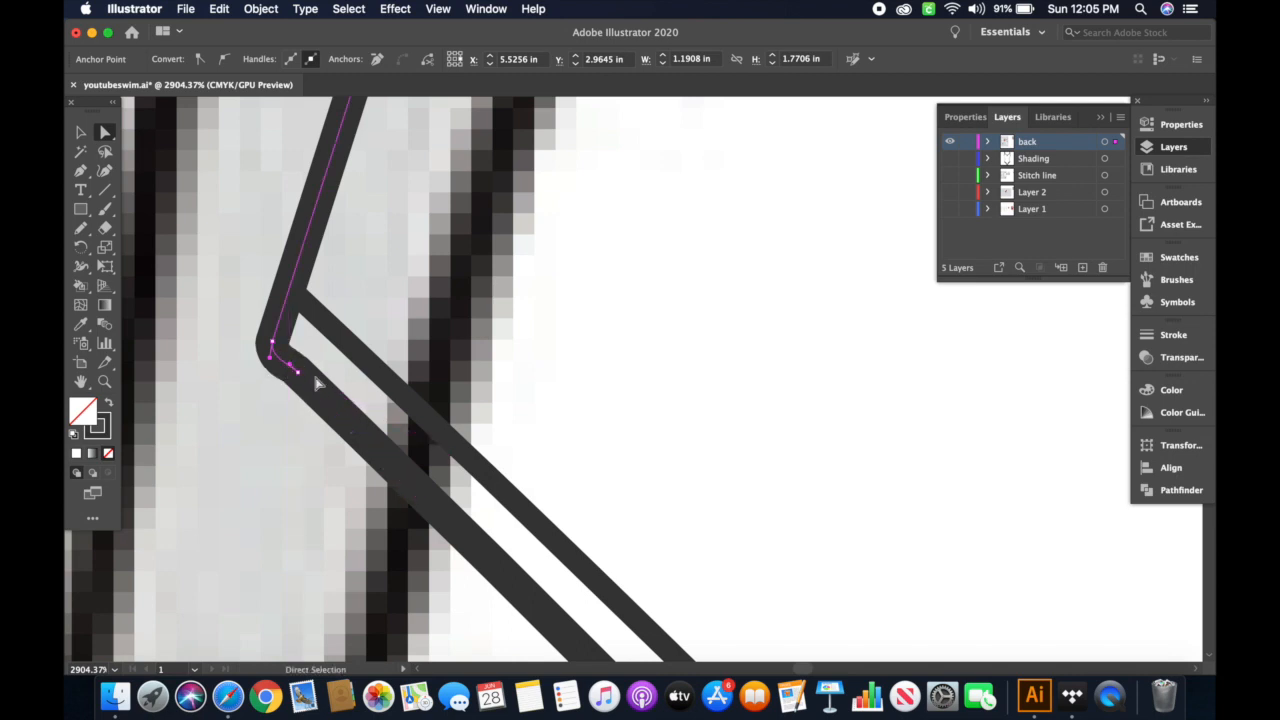
pyautogui.click(292, 367)
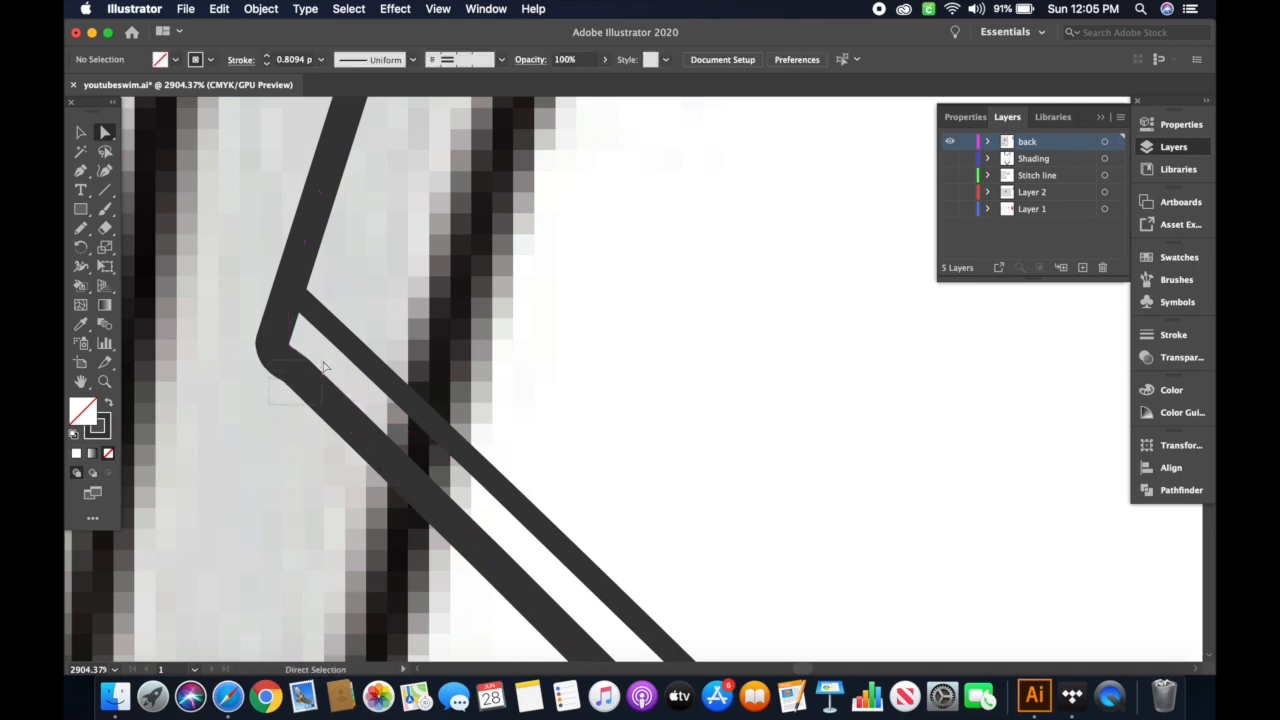
# - Try to average and join the anchors where the left leg line meets the side seam
pyautogui.moveTo(322, 368); pyautogui.dragTo(257, 468)
pyautogui.click(261, 9)
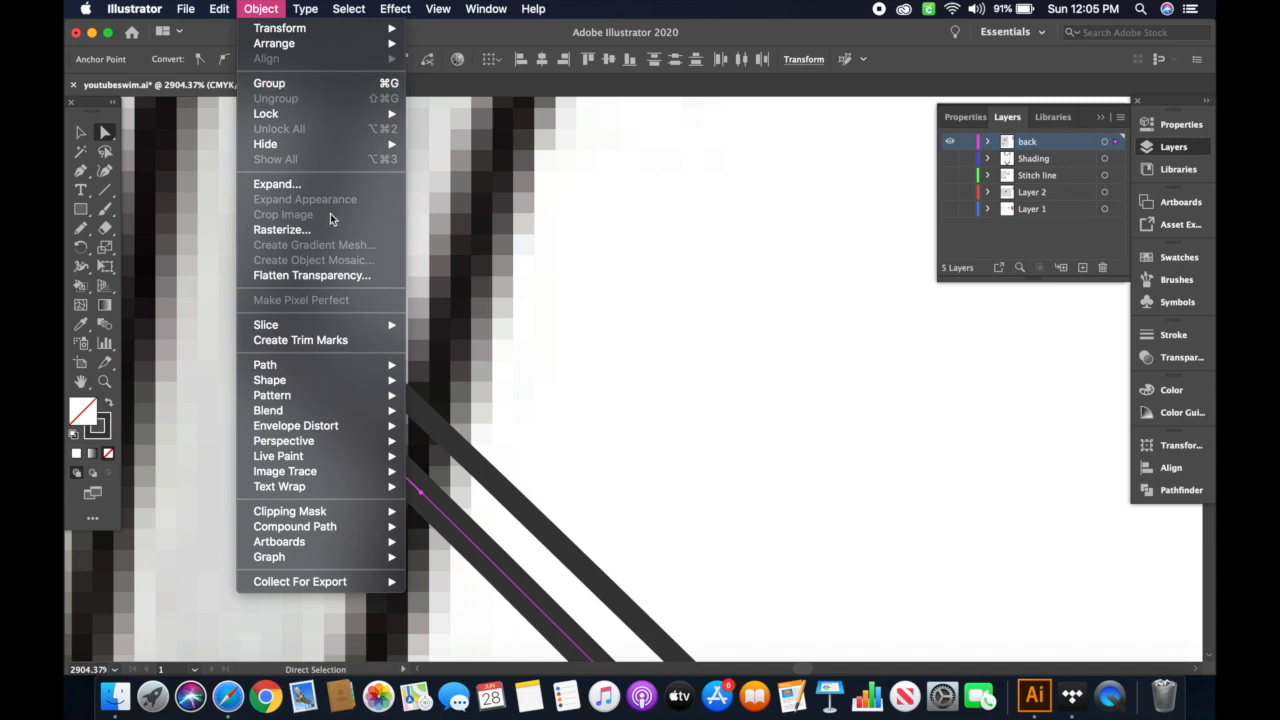
pyautogui.moveTo(317, 364)
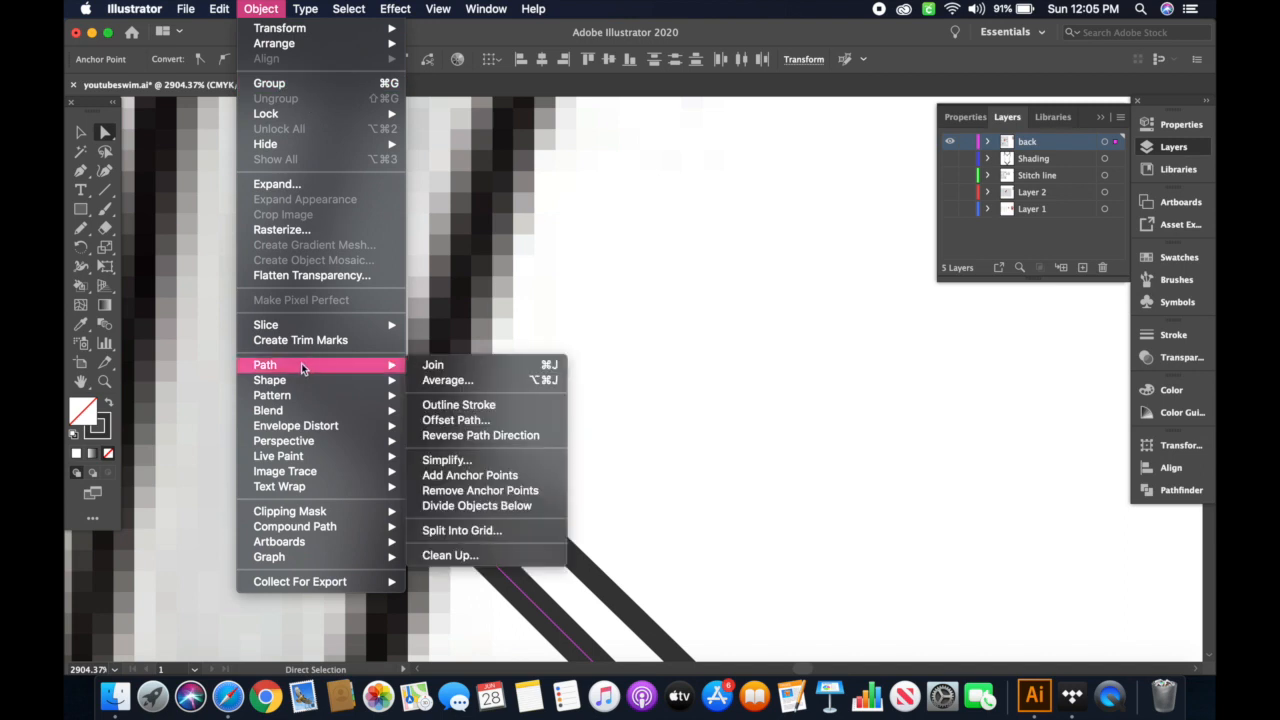
pyautogui.click(447, 381)
pyautogui.click(680, 367)
pyautogui.press('super+j')
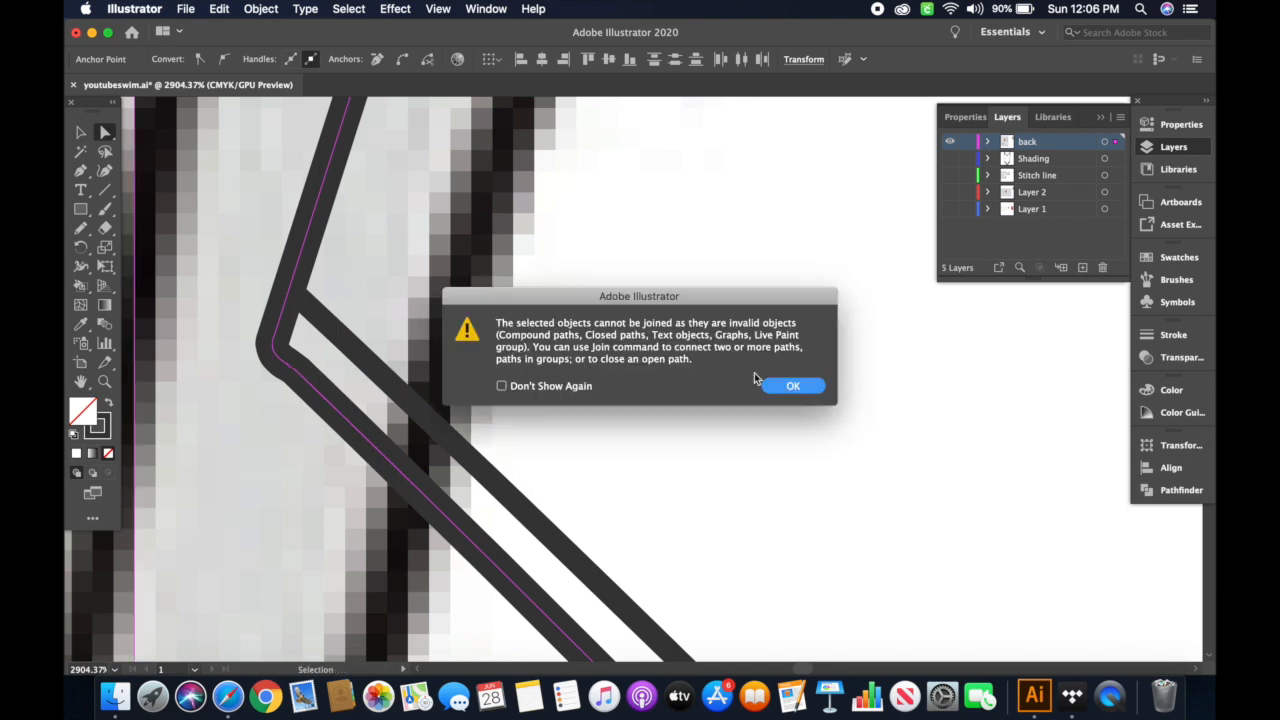
pyautogui.click(788, 386)
pyautogui.click(377, 371)
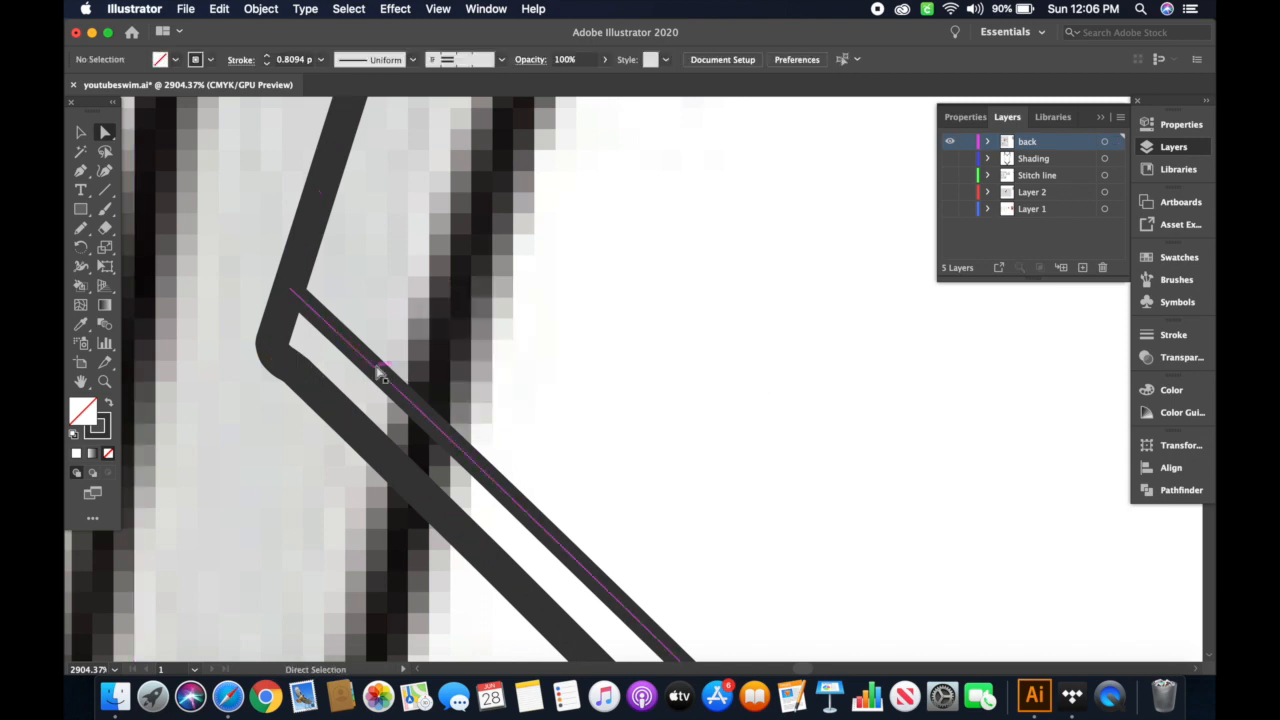
# - Draw a straight crotch line with the Pen tool between the lower ends of the two outer leg lines
pyautogui.scroll(-5, 377, 371)
pyautogui.scroll(-10, 377, 373)
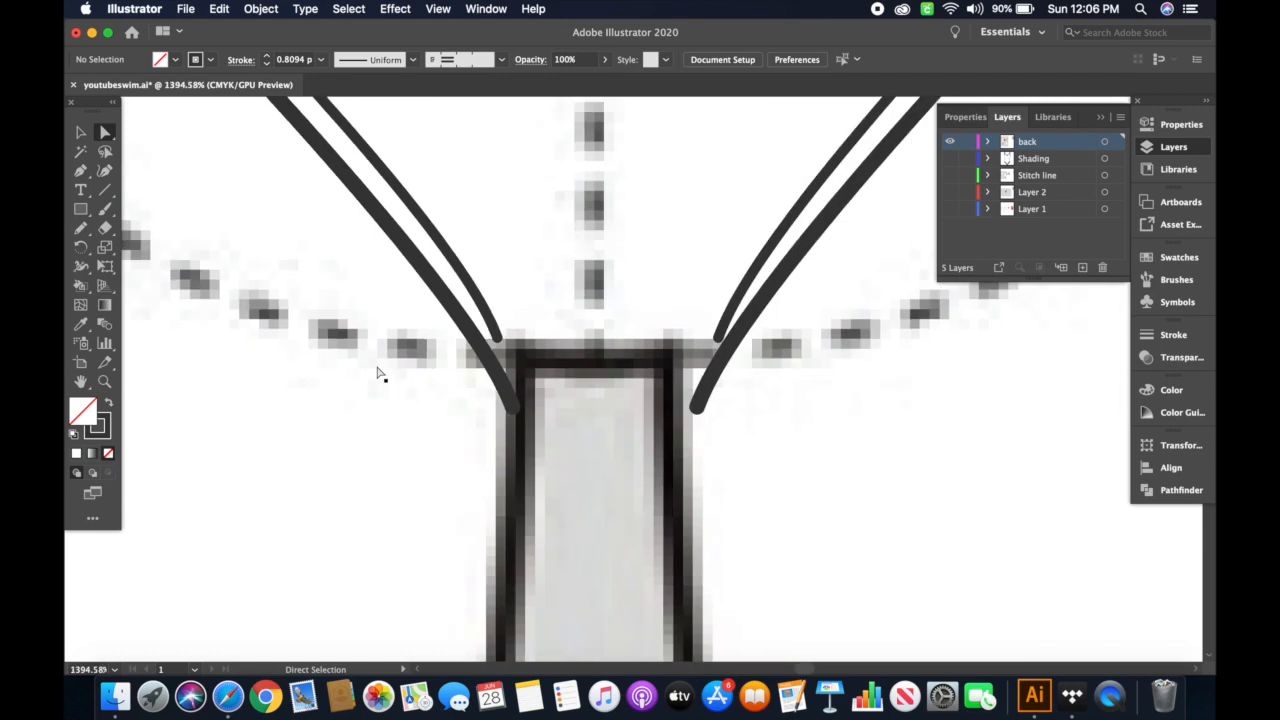
pyautogui.scroll(5, 378, 373)
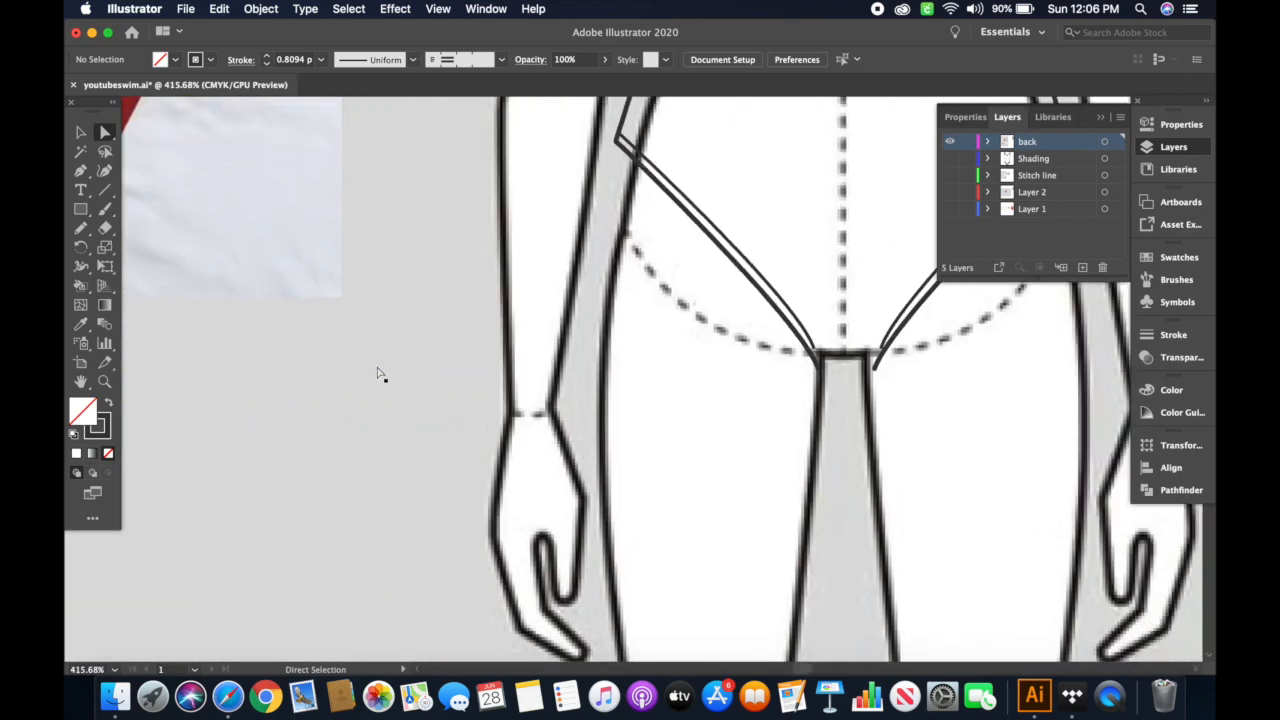
pyautogui.scroll(6, 377, 373)
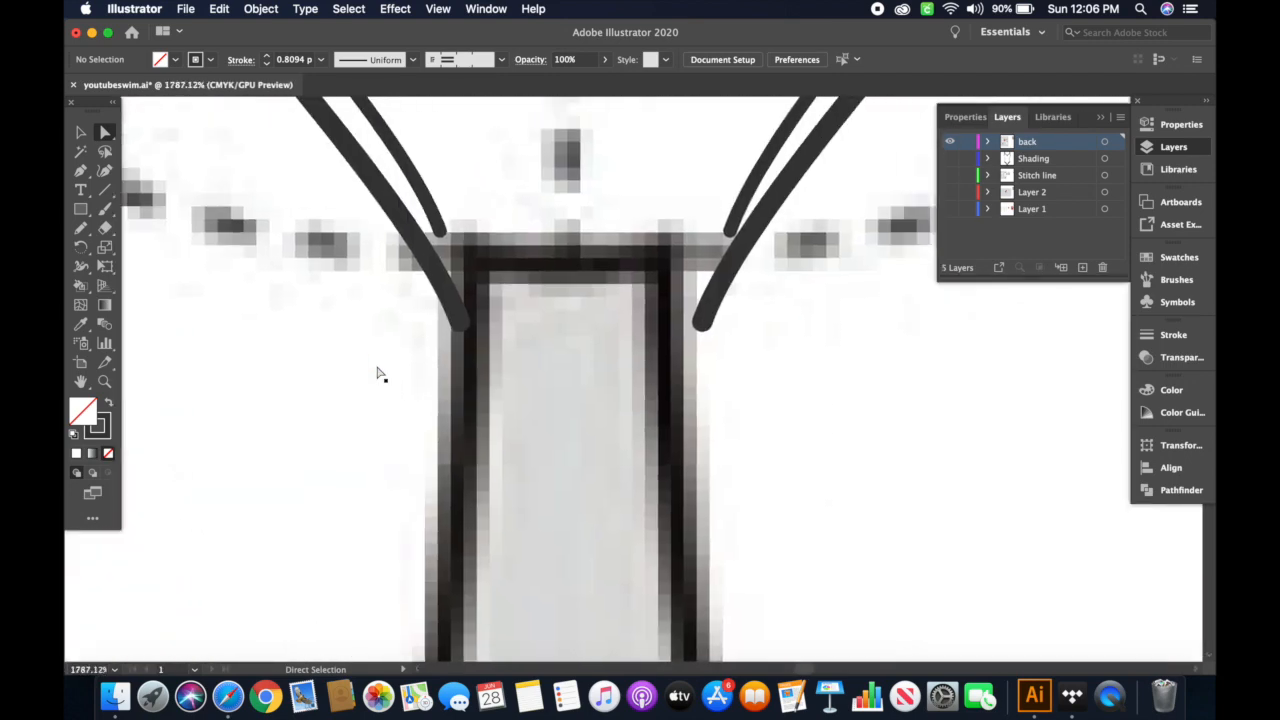
pyautogui.click(460, 322)
pyautogui.press('p')
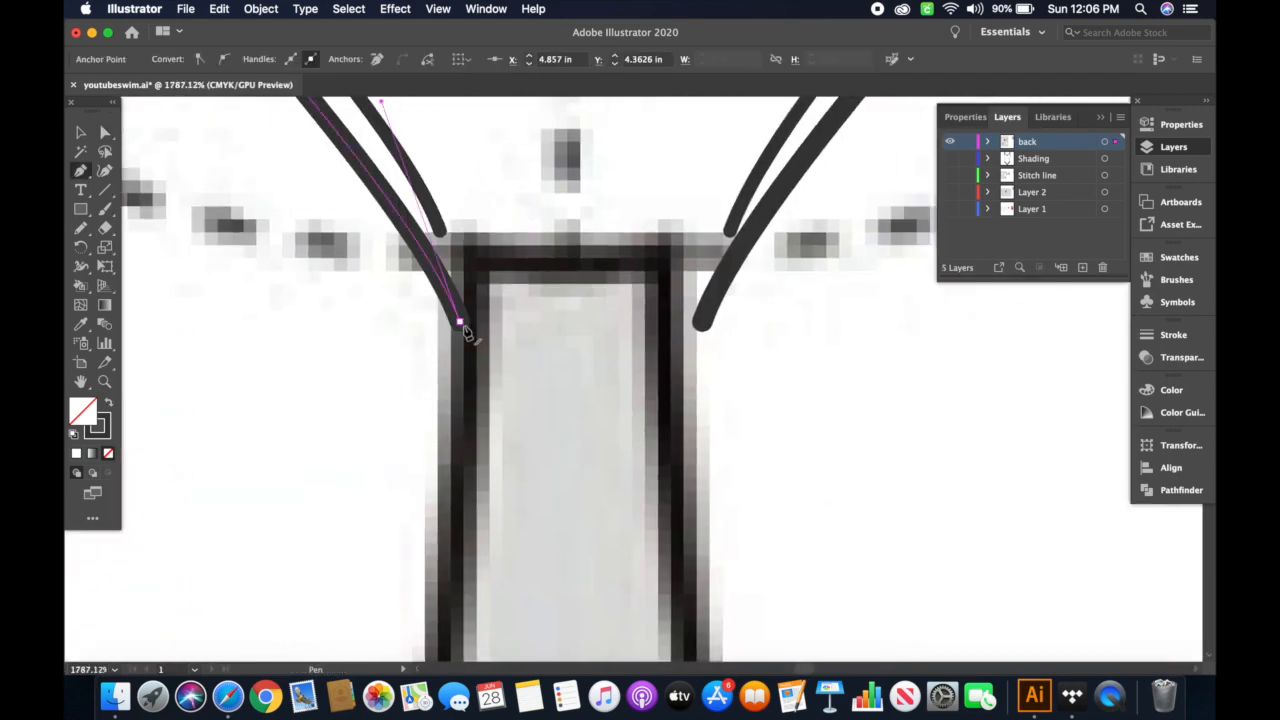
pyautogui.click(705, 325)
pyautogui.press('v')
pyautogui.click(884, 387)
# - Extend the lower ends of both inner leg lines to the crotch line, spaced evenly from the outer lines
pyautogui.press('a')
pyautogui.moveTo(450, 259); pyautogui.dragTo(489, 323)
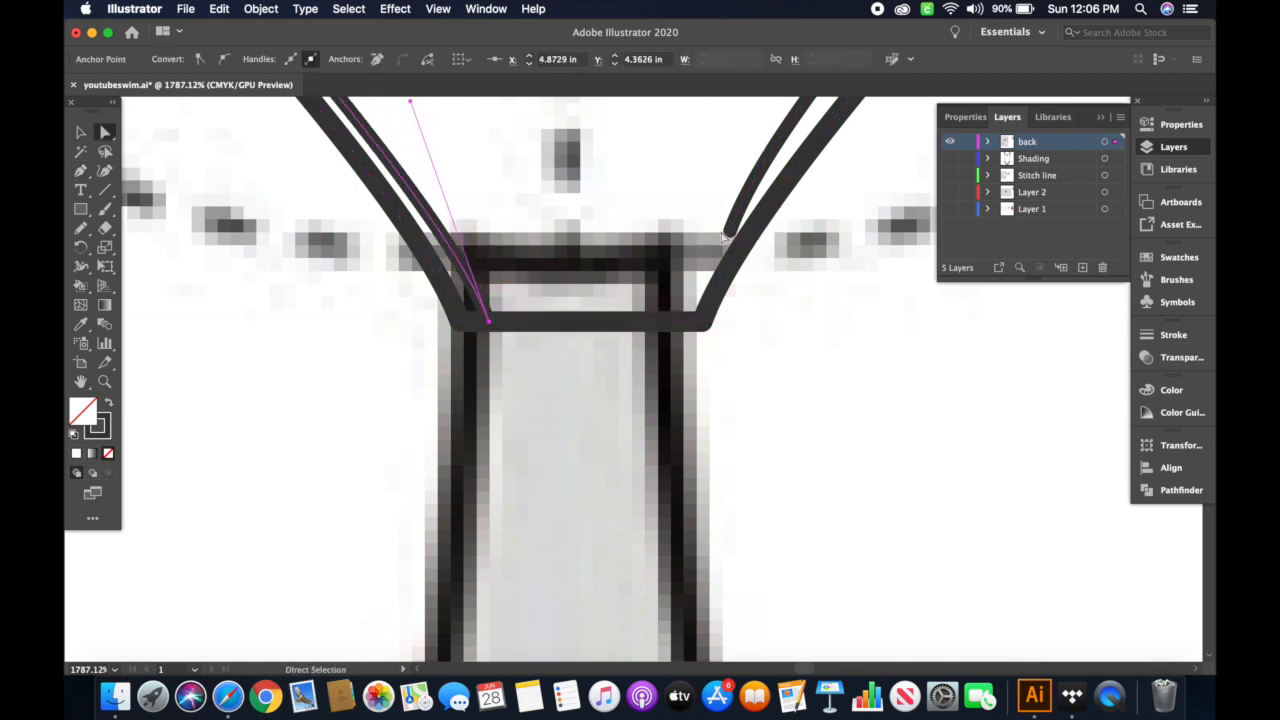
pyautogui.moveTo(697, 246); pyautogui.dragTo(678, 322)
pyautogui.scroll(-8, 680, 322)
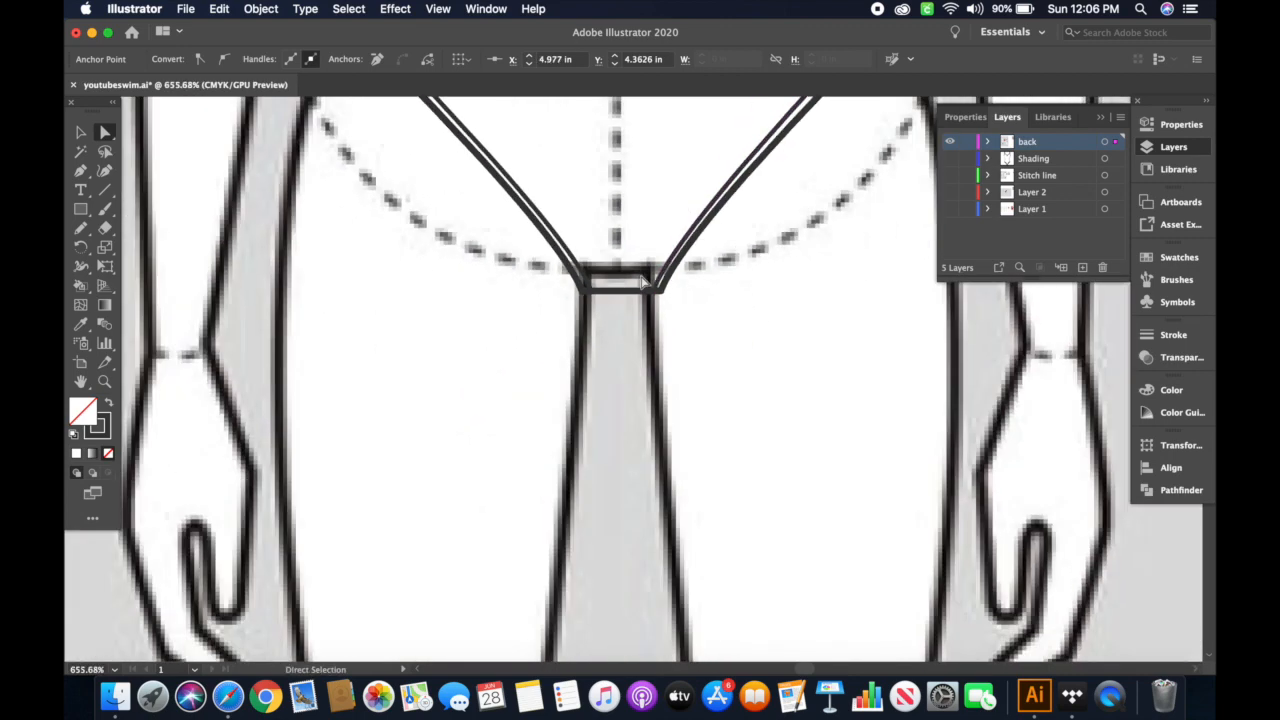
pyautogui.click(653, 221)
pyautogui.scroll(8, 637, 329)
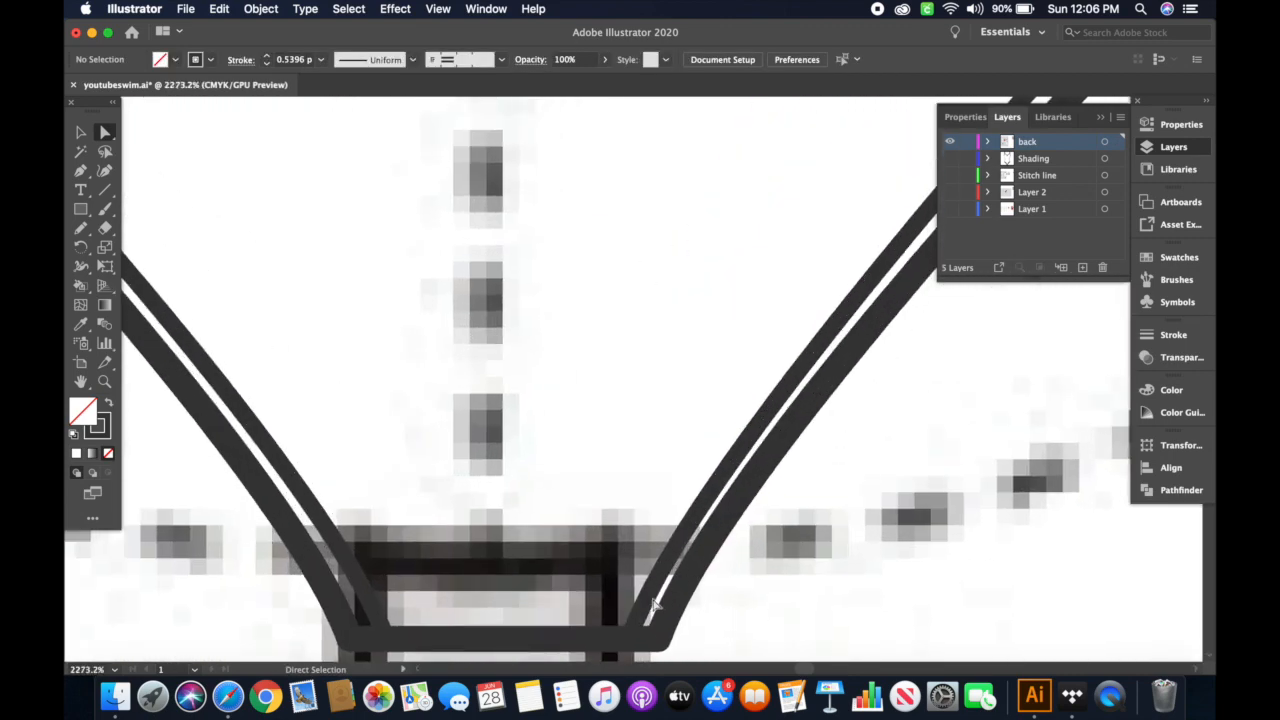
pyautogui.click(634, 398)
pyautogui.moveTo(631, 647); pyautogui.dragTo(620, 647)
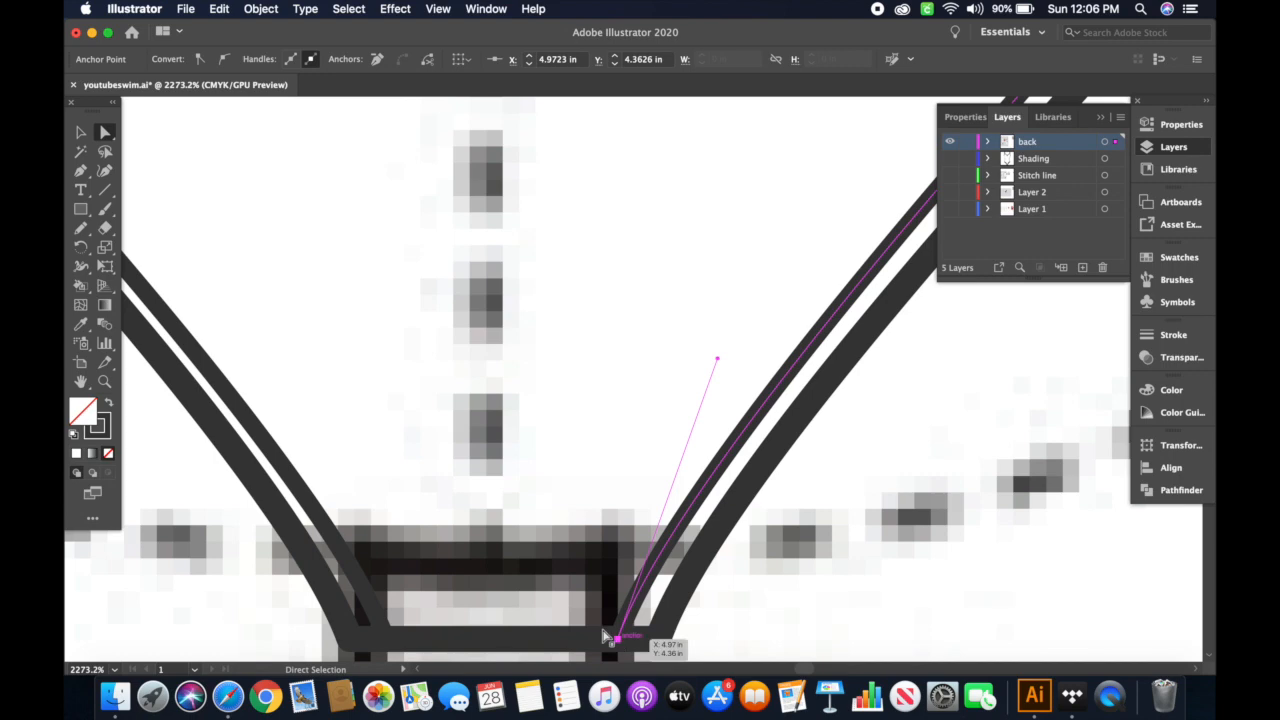
pyautogui.click(600, 440)
# - Extend the upper end of the right inner leg line to the side seam at the hip
pyautogui.scroll(-8, 597, 434)
pyautogui.scroll(7, 597, 431)
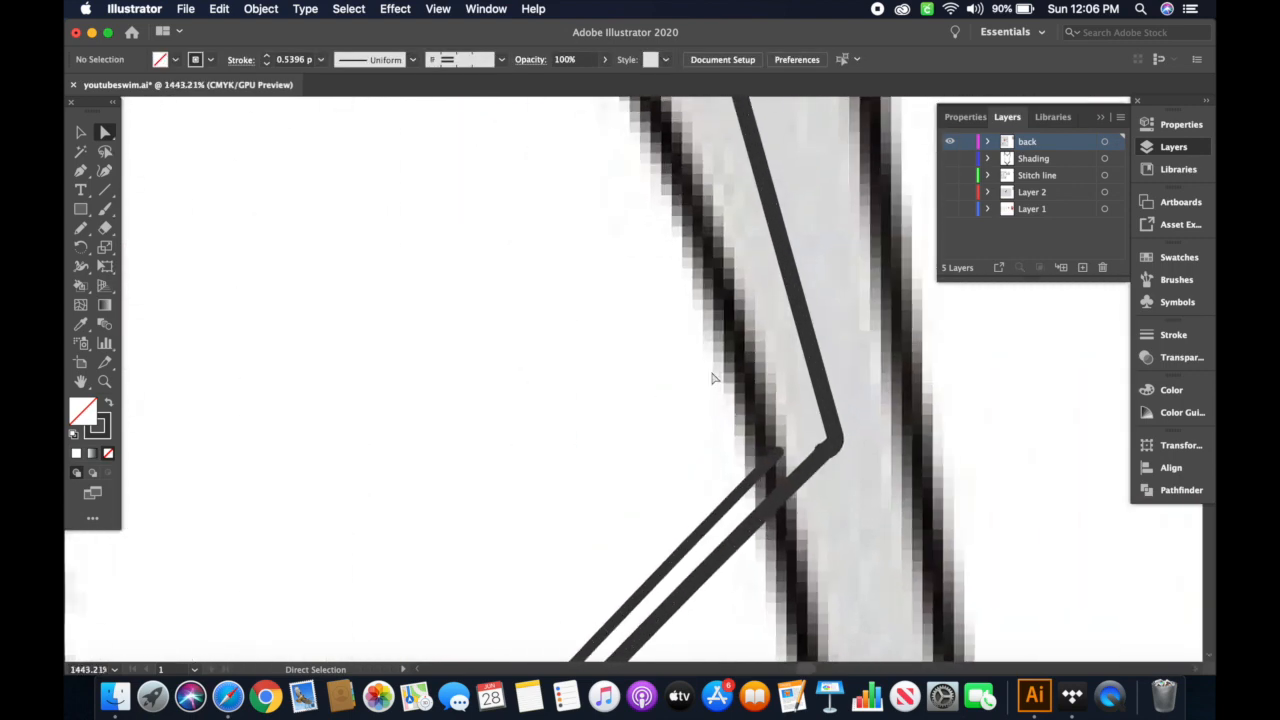
pyautogui.scroll(5, 712, 378)
pyautogui.moveTo(676, 489); pyautogui.dragTo(795, 405)
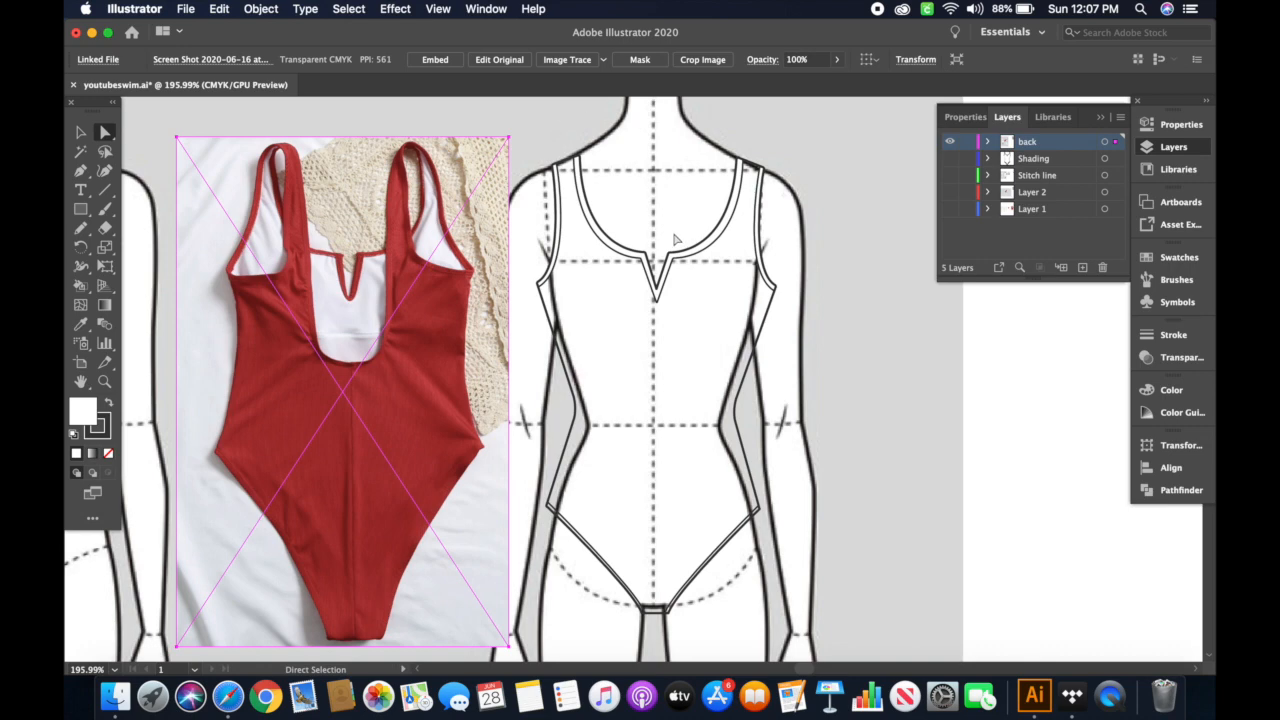
# - Copy the swimsuit's neckline, straps, armholes and upper sides, and place the copy on the blank area beside the croquis
pyautogui.moveTo(567, 138); pyautogui.dragTo(748, 286)
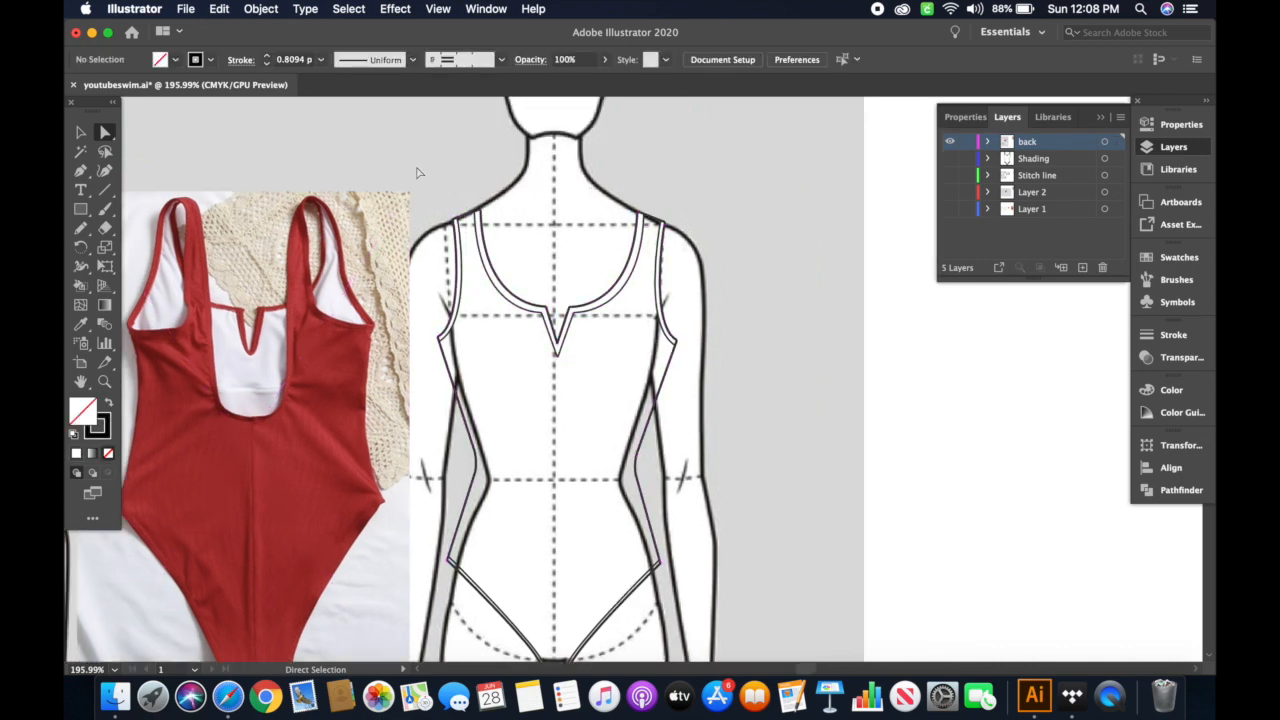
pyautogui.moveTo(417, 152); pyautogui.dragTo(486, 366)
pyautogui.moveTo(684, 339); pyautogui.dragTo(710, 370)
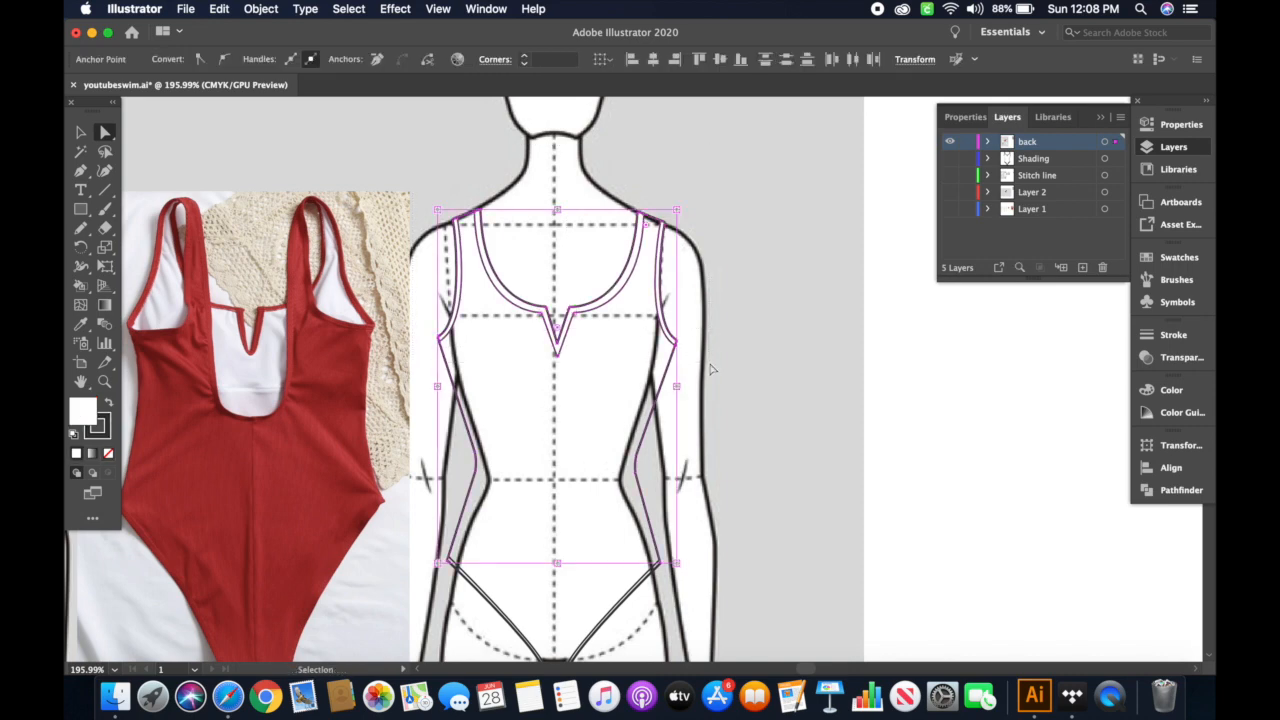
pyautogui.hscroll(3, 882, 374)
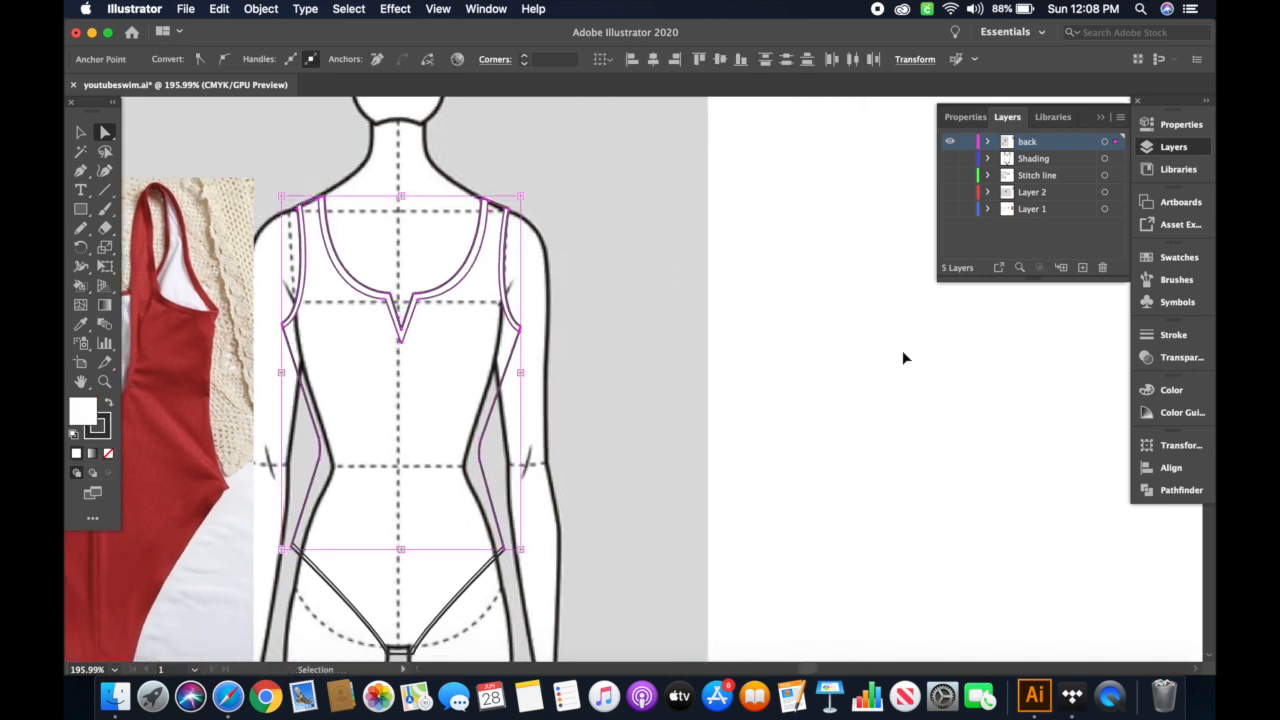
pyautogui.press('super+v')
pyautogui.press('v')
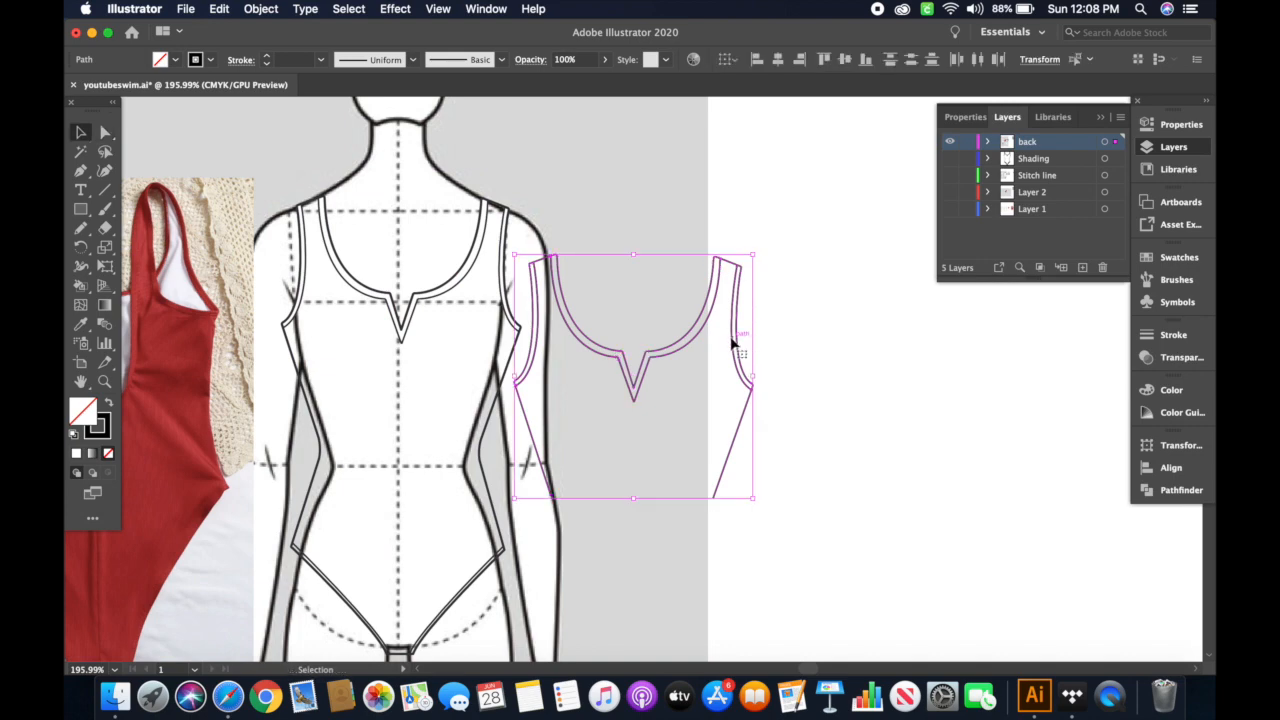
pyautogui.moveTo(737, 340); pyautogui.dragTo(949, 371)
pyautogui.click(1029, 380)
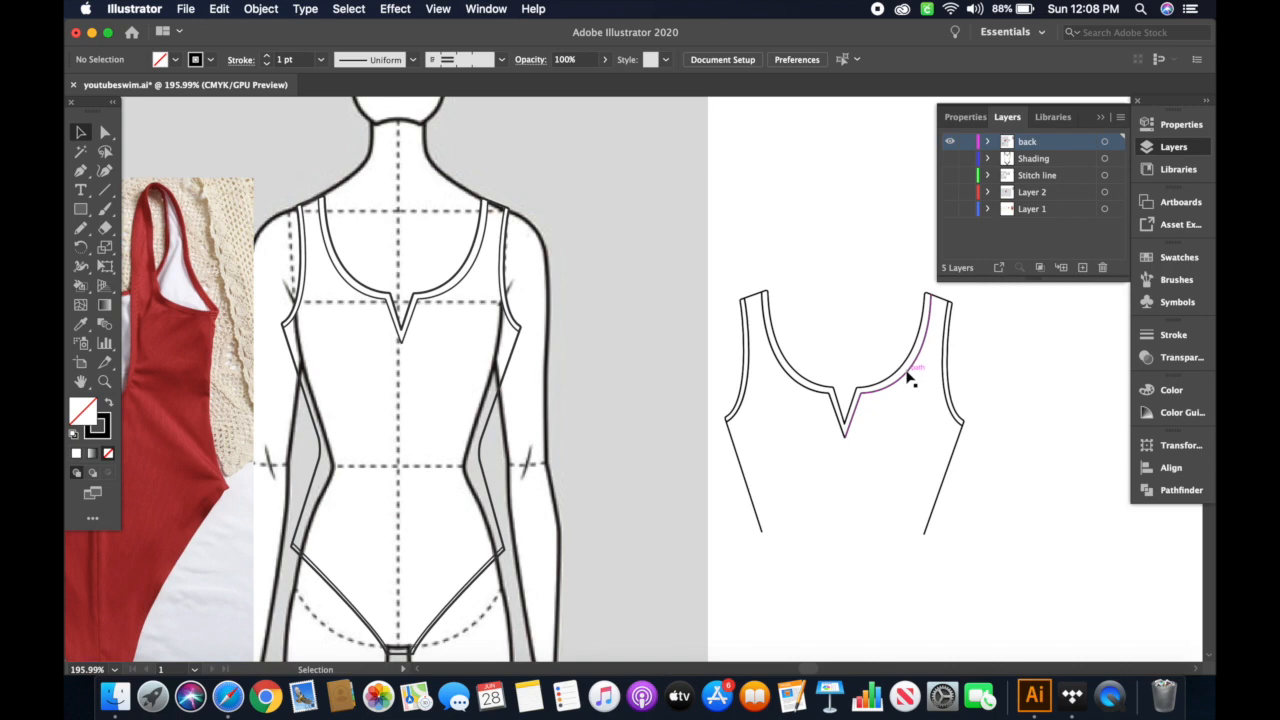
# - Delete the front neckline, straps and armholes from the swimsuit on the croquis, keeping the side seams and leg openings
pyautogui.hscroll(-5, 581, 338)
pyautogui.press('a')
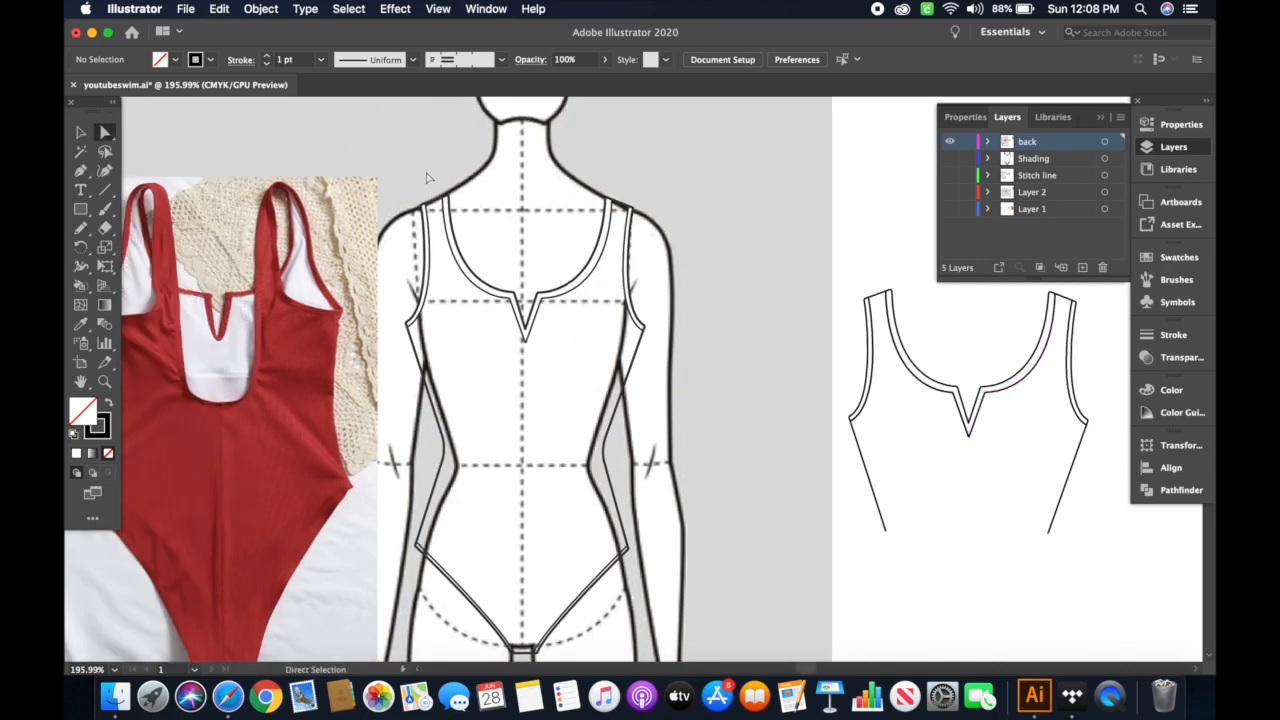
pyautogui.moveTo(417, 176); pyautogui.dragTo(643, 316)
pyautogui.press('Delete')
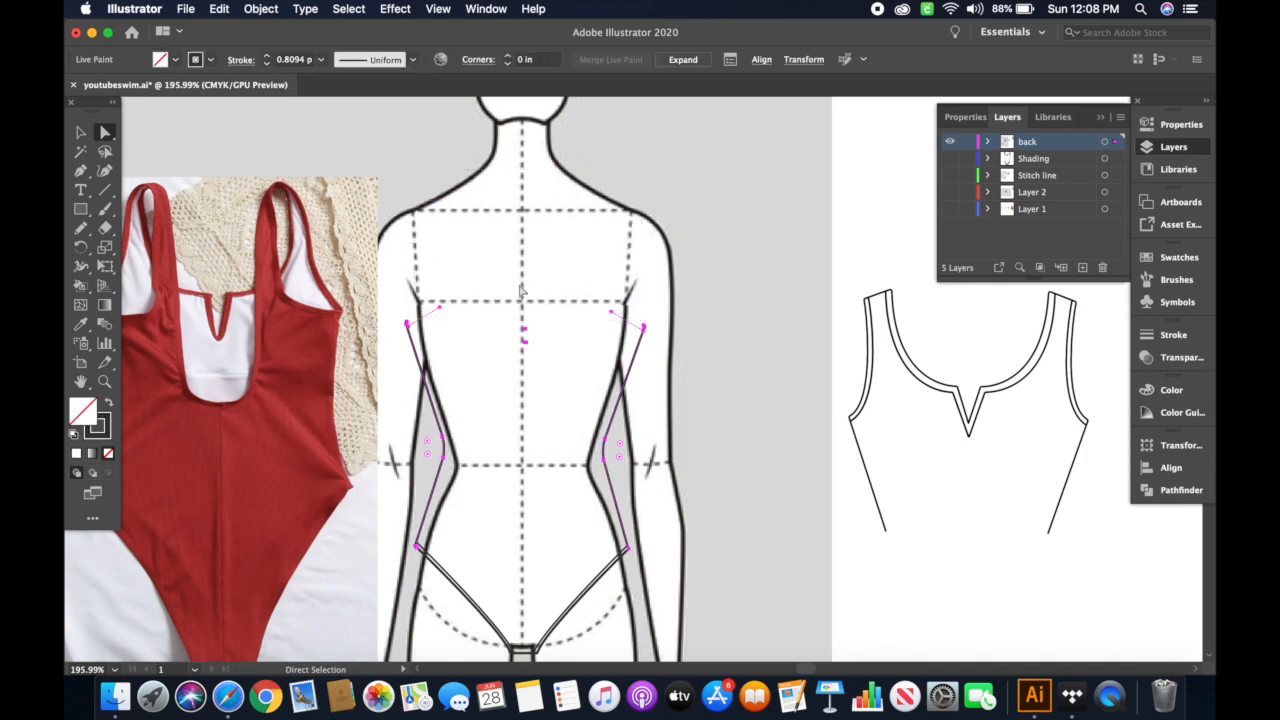
pyautogui.click(585, 429)
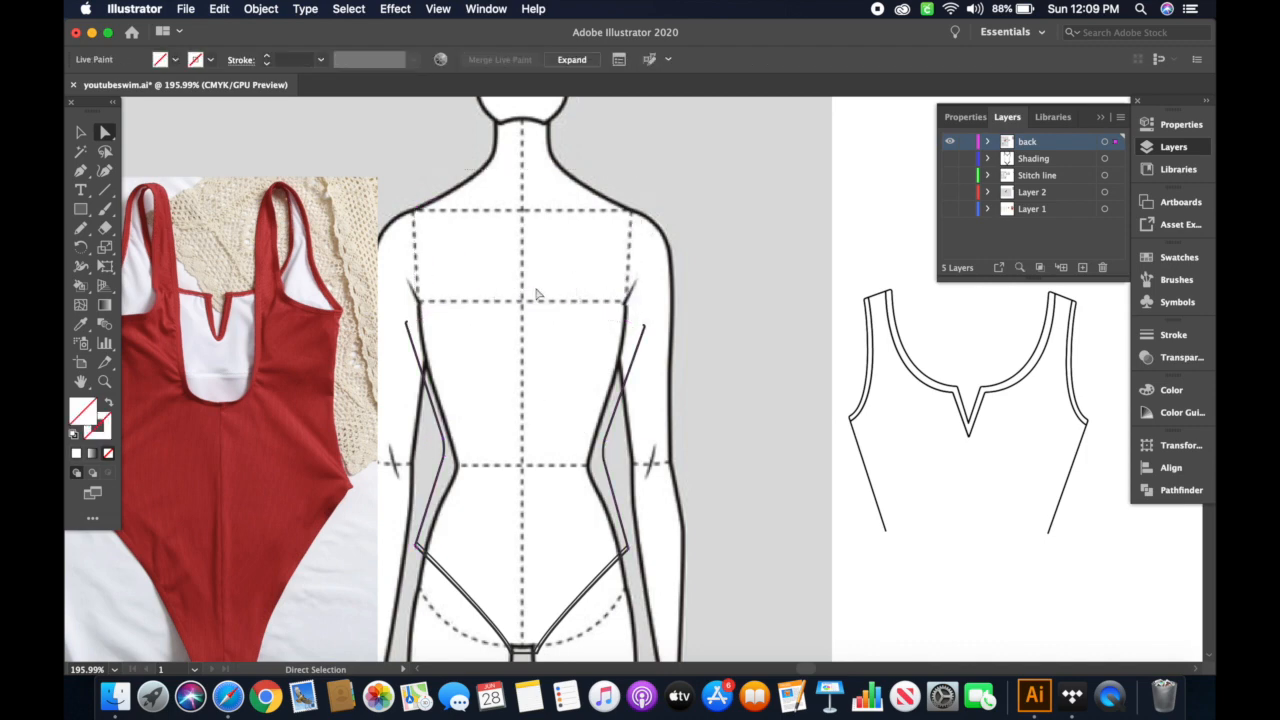
# - Draw the left half of the square back neckline with the Pen tool, from the centre line about 0.17 in outward, then up to the shoulder
pyautogui.scroll(2, 577, 316)
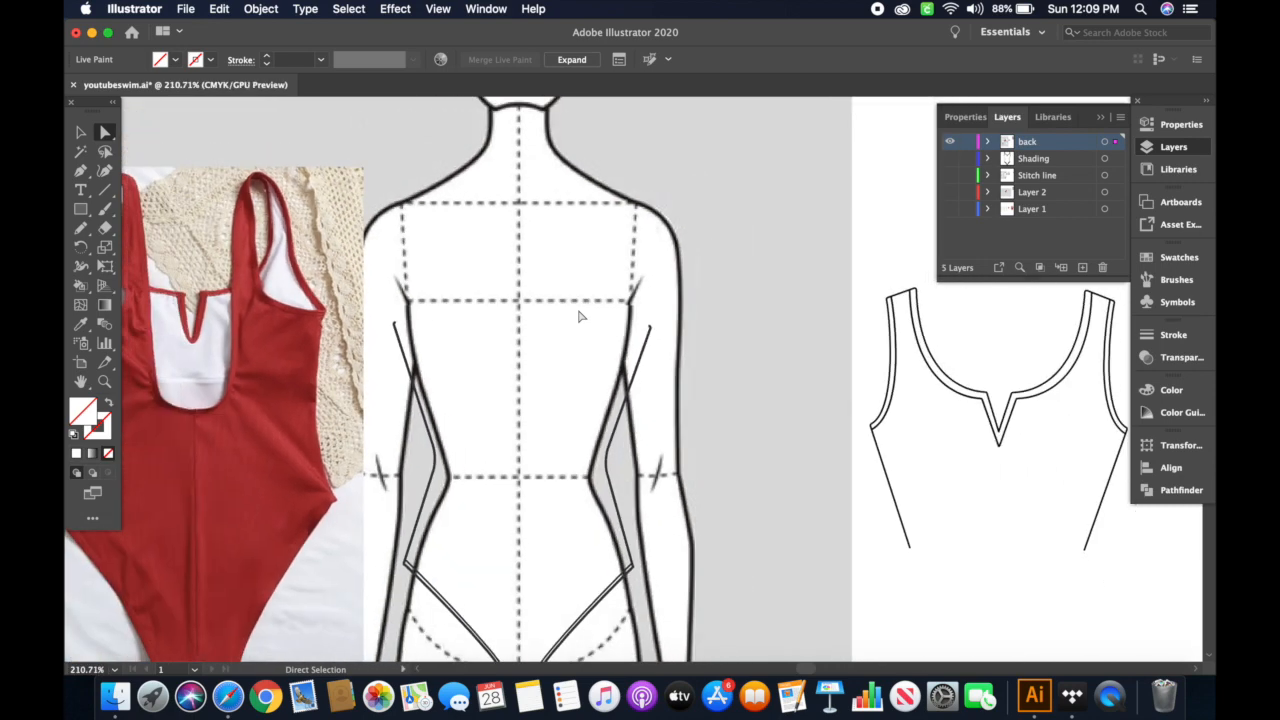
pyautogui.hscroll(-5, 578, 316)
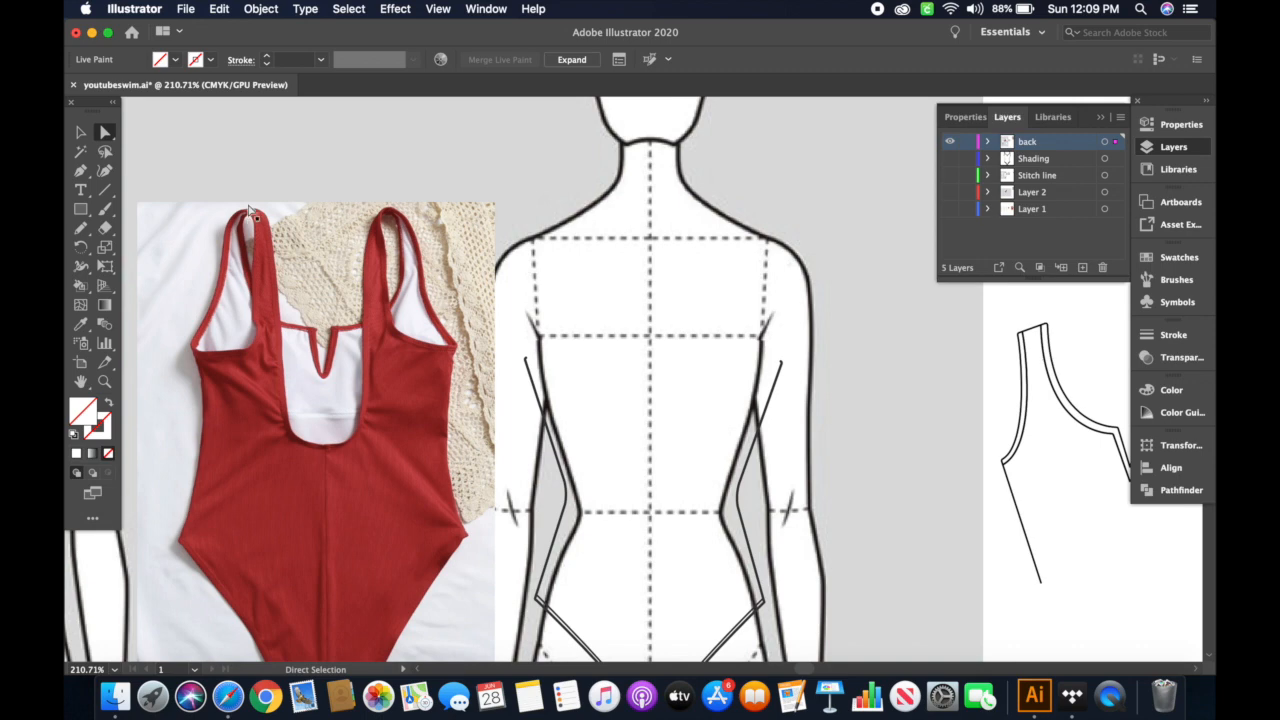
pyautogui.scroll(3, 711, 446)
pyautogui.press('p')
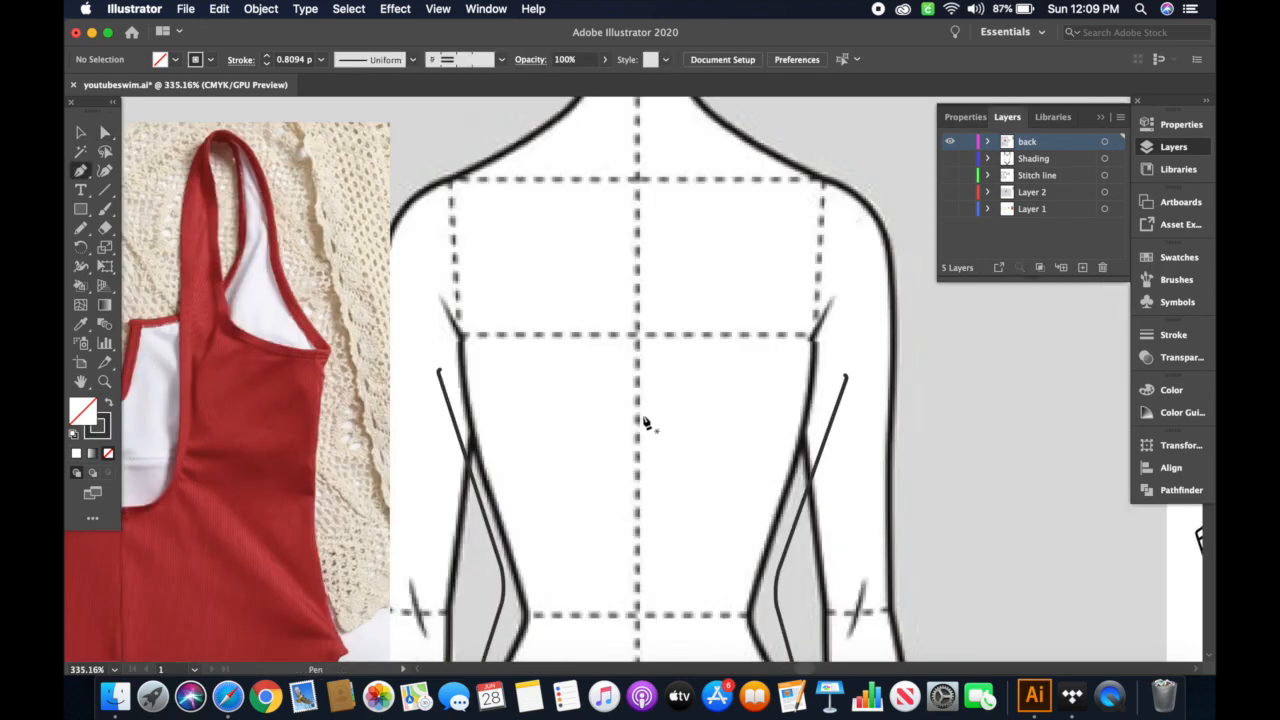
pyautogui.moveTo(638, 465); pyautogui.dragTo(582, 470)
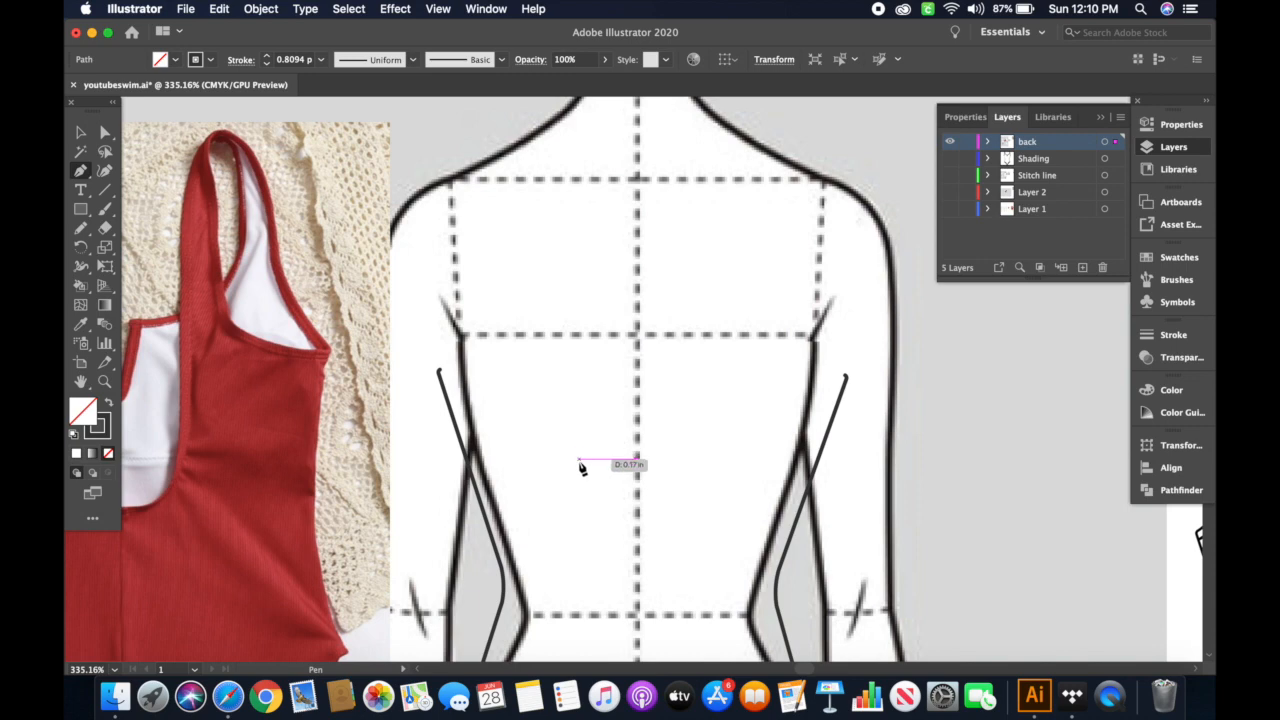
pyautogui.click(578, 460)
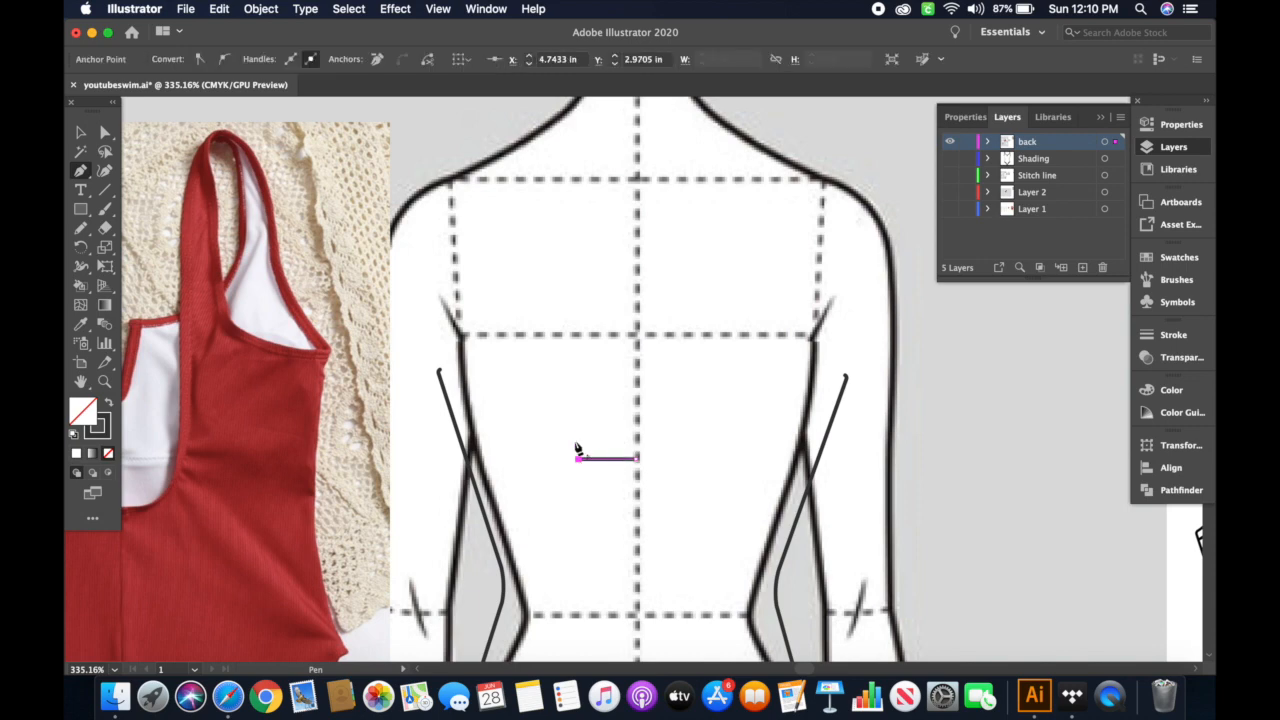
pyautogui.click(548, 127)
pyautogui.click(688, 317)
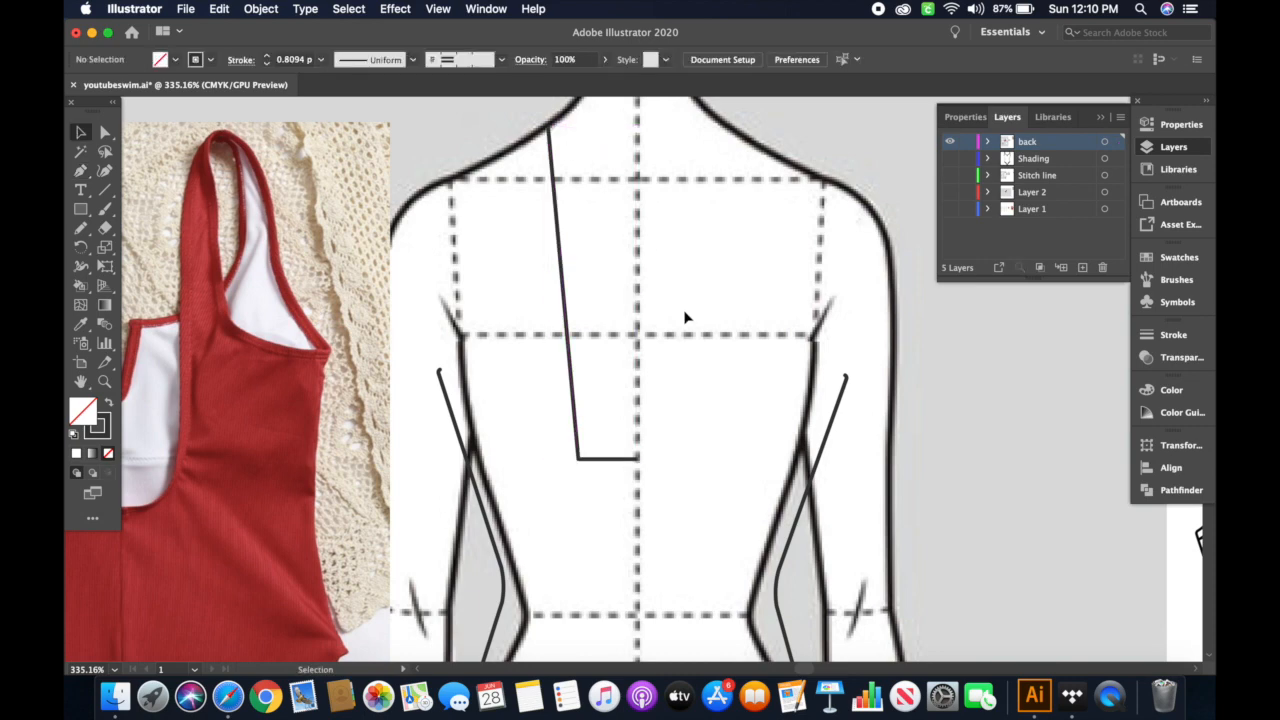
# - Round the lower corner of the left back neckline to a radius of about 0.1 in
pyautogui.press('a')
pyautogui.moveTo(584, 462); pyautogui.dragTo(604, 425)
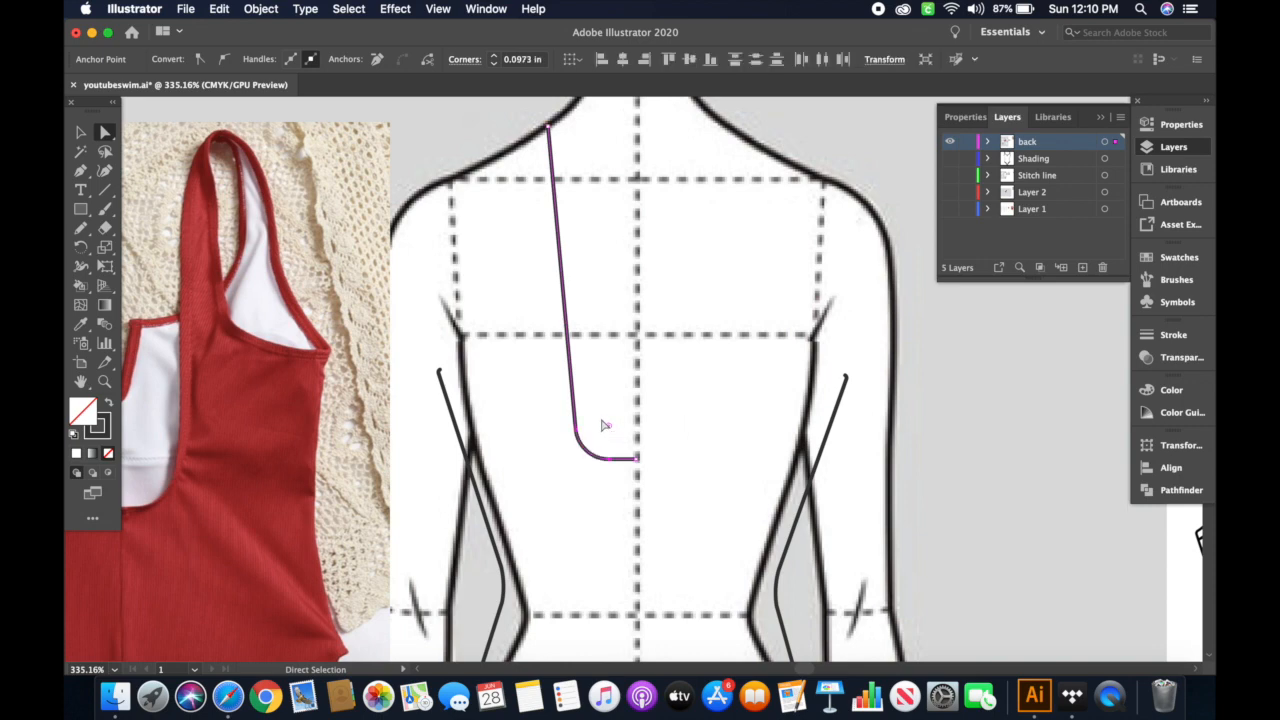
pyautogui.click(682, 360)
pyautogui.scroll(-4, 681, 360)
pyautogui.hscroll(-1, 681, 360)
pyautogui.scroll(1, 681, 360)
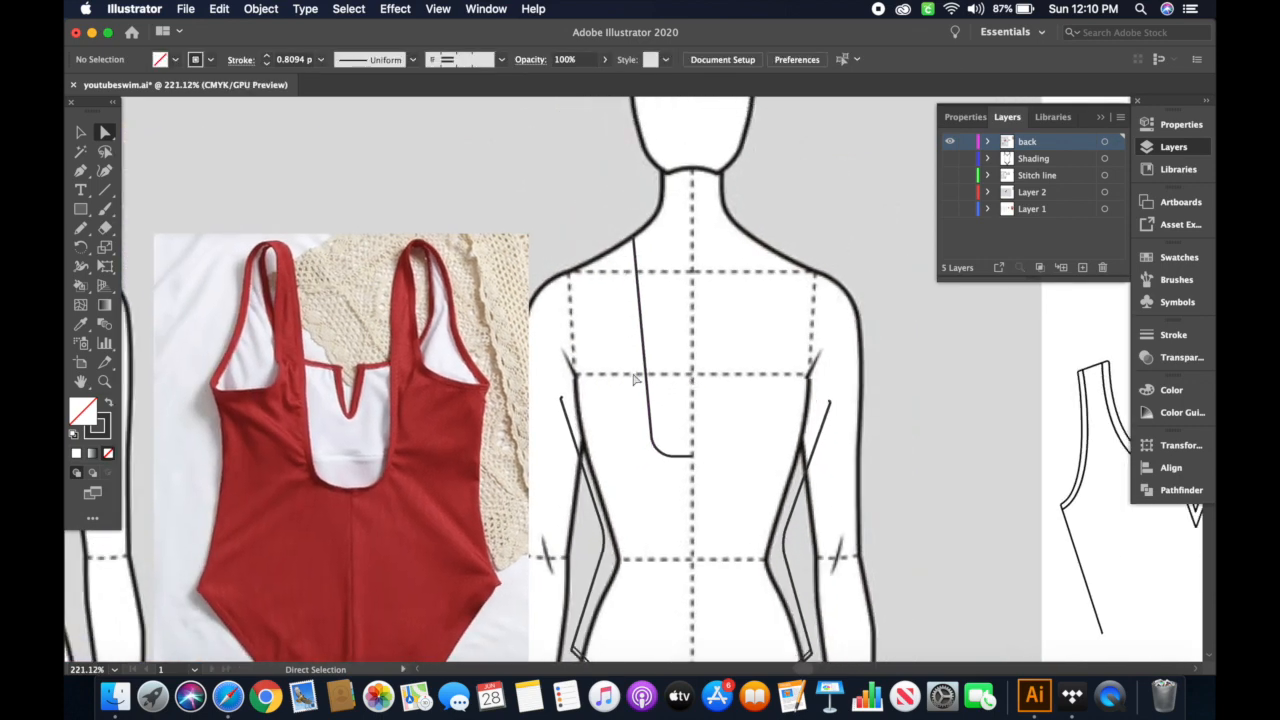
# - Draw the left strap top and armhole from the neckline's shoulder point to the left side seam, rounding the underarm corner about 0.08 in
pyautogui.press('v')
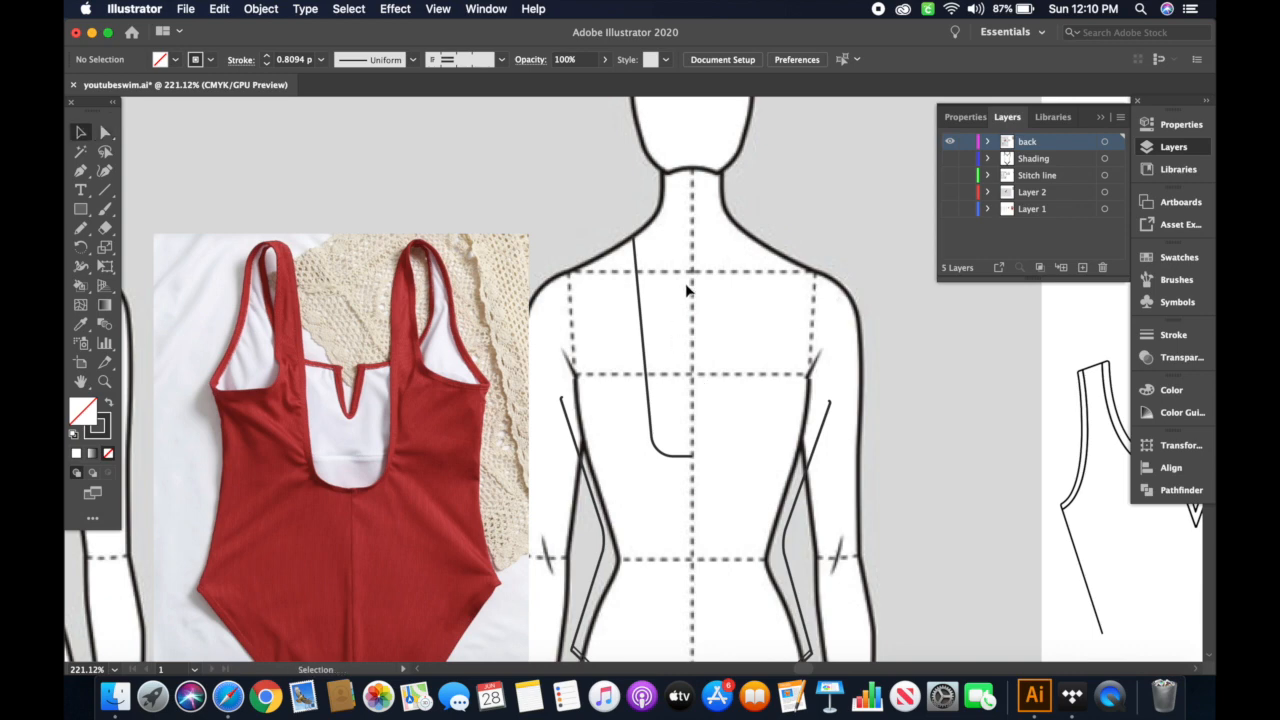
pyautogui.press('p')
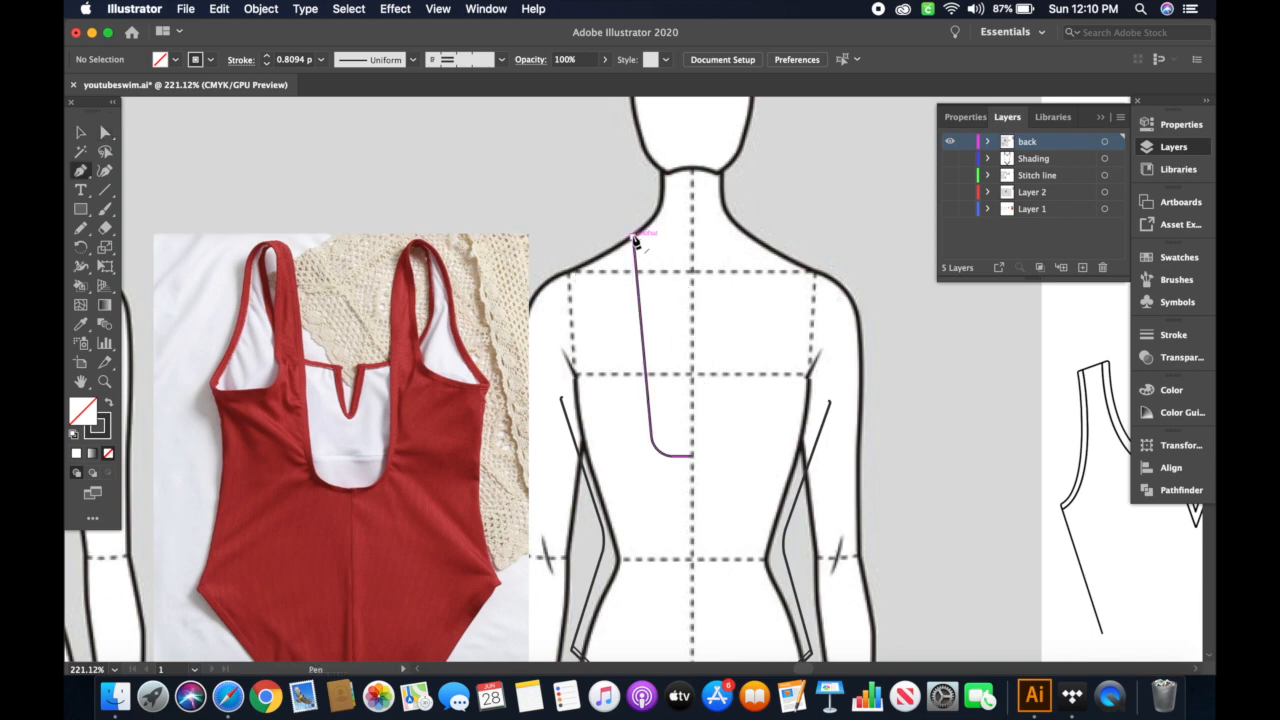
pyautogui.click(633, 241)
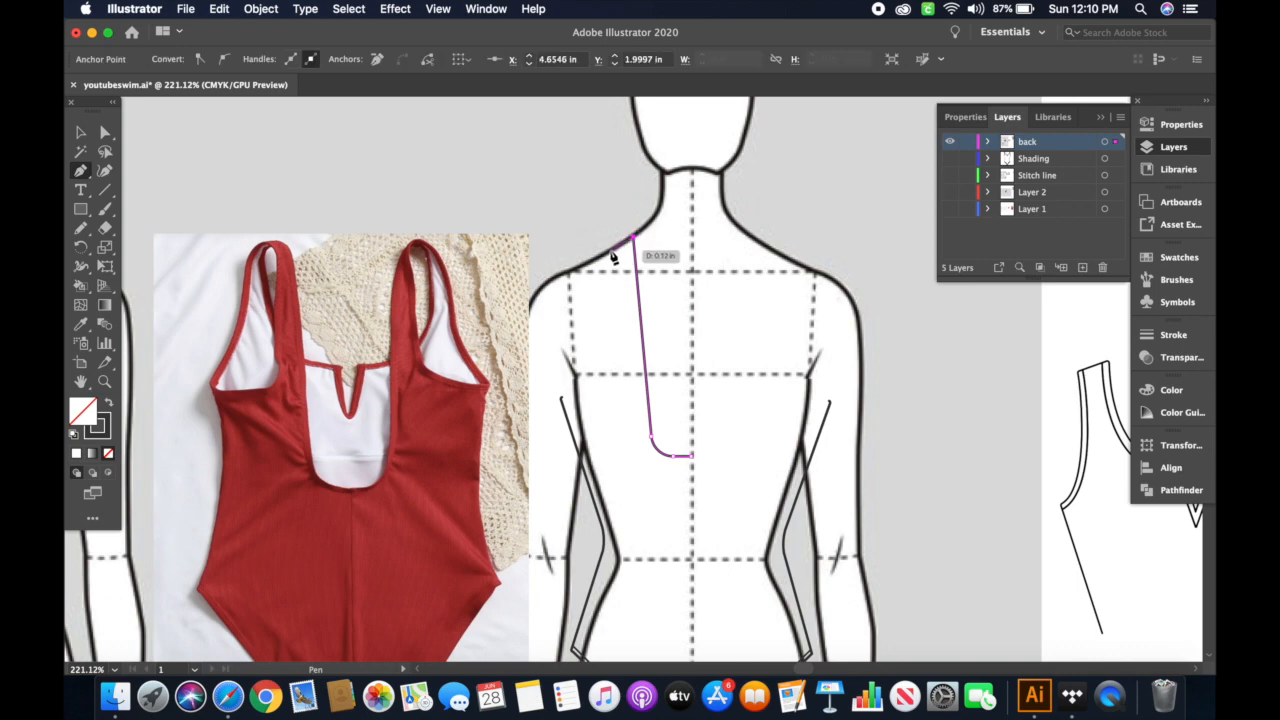
pyautogui.click(605, 255)
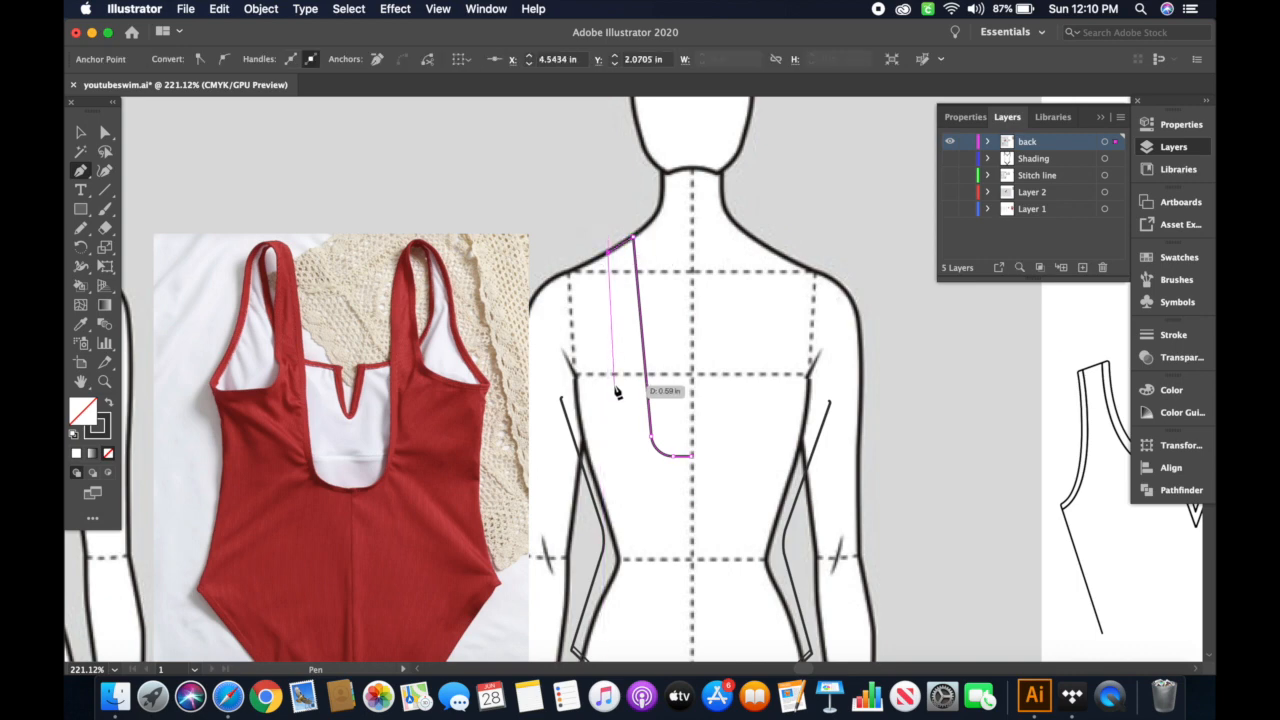
pyautogui.click(607, 392)
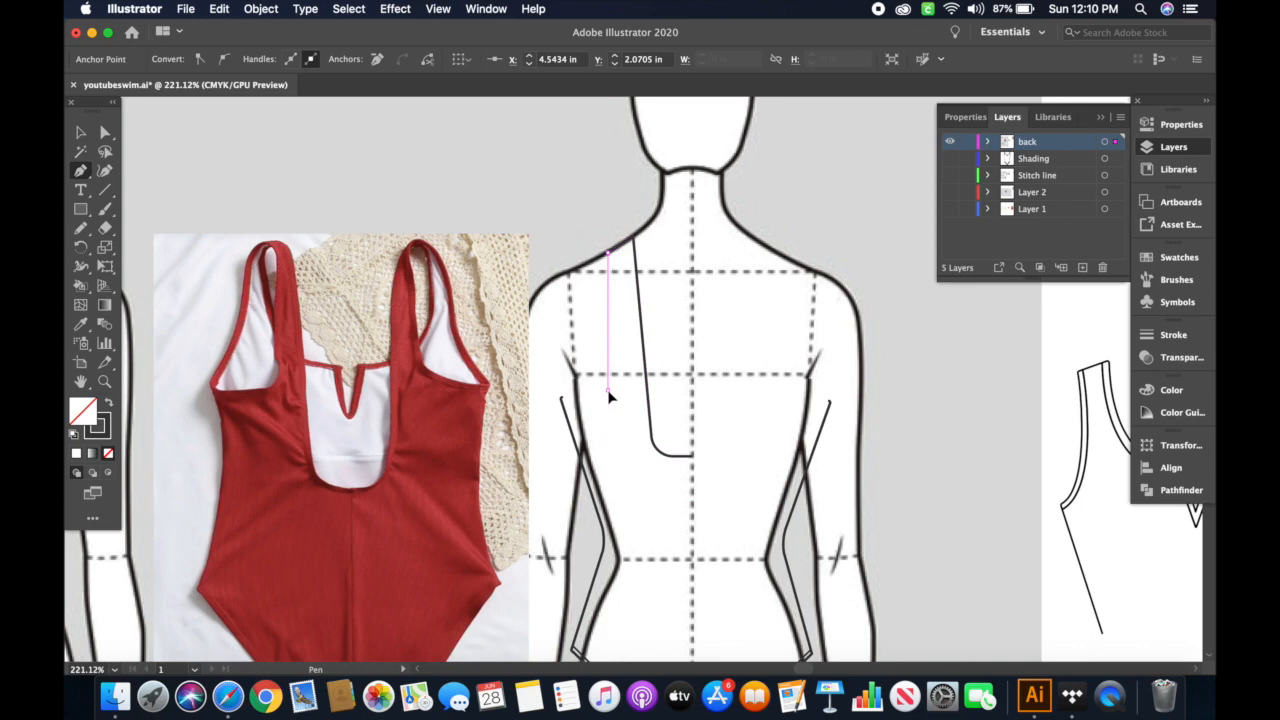
pyautogui.click(562, 398)
pyautogui.press('a')
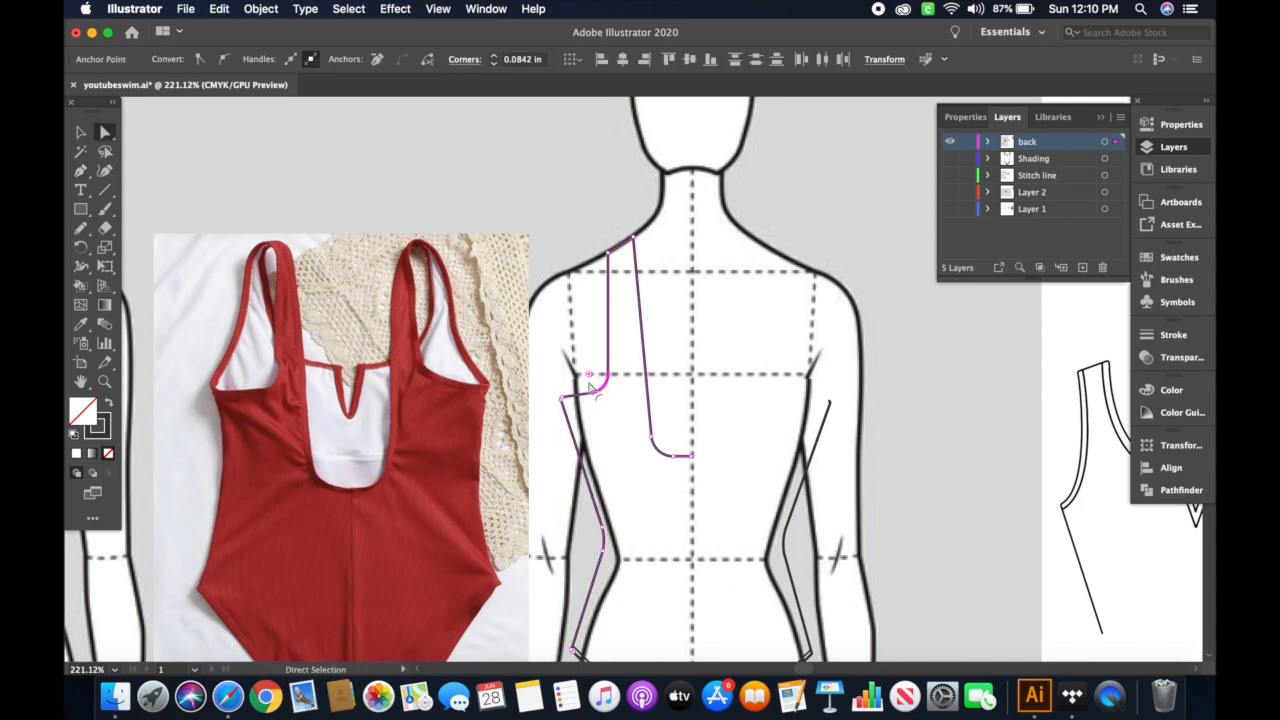
pyautogui.click(612, 450)
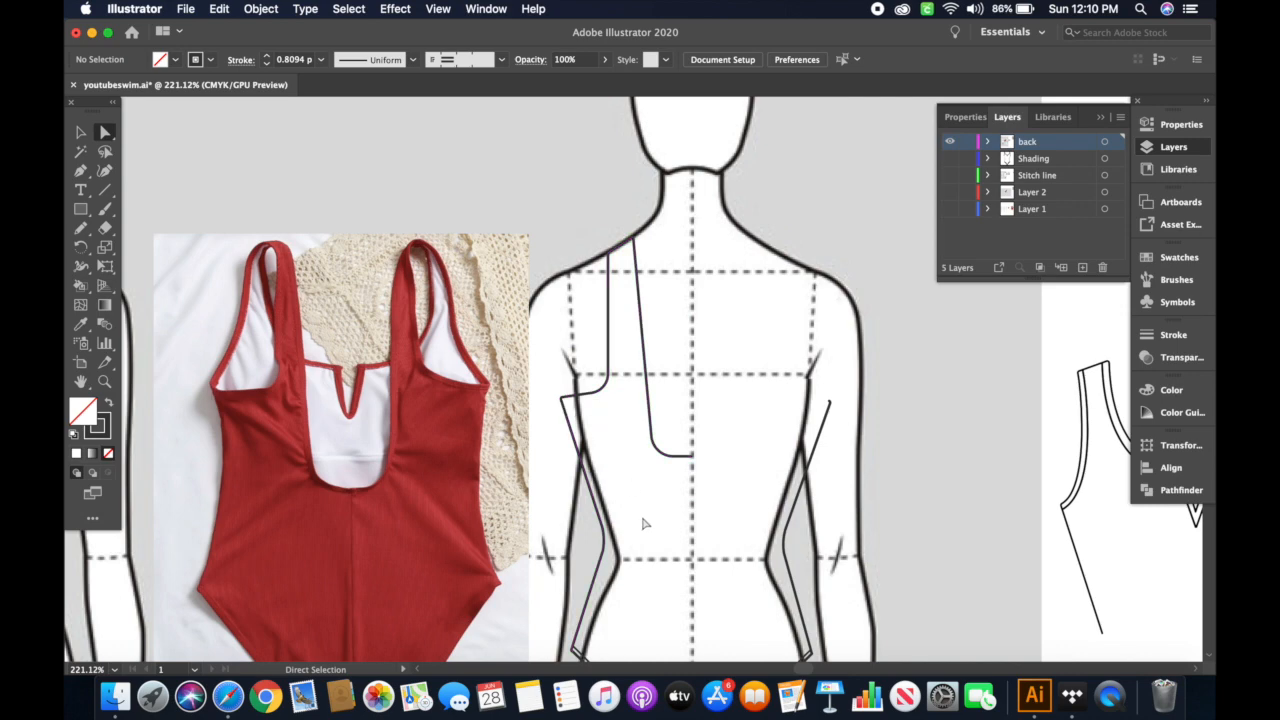
# - Duplicate the left half's neckline, strap and armhole segments without the side seam
pyautogui.press('v')
pyautogui.click(648, 371)
pyautogui.click(688, 362)
pyautogui.press('a')
pyautogui.click(562, 398)
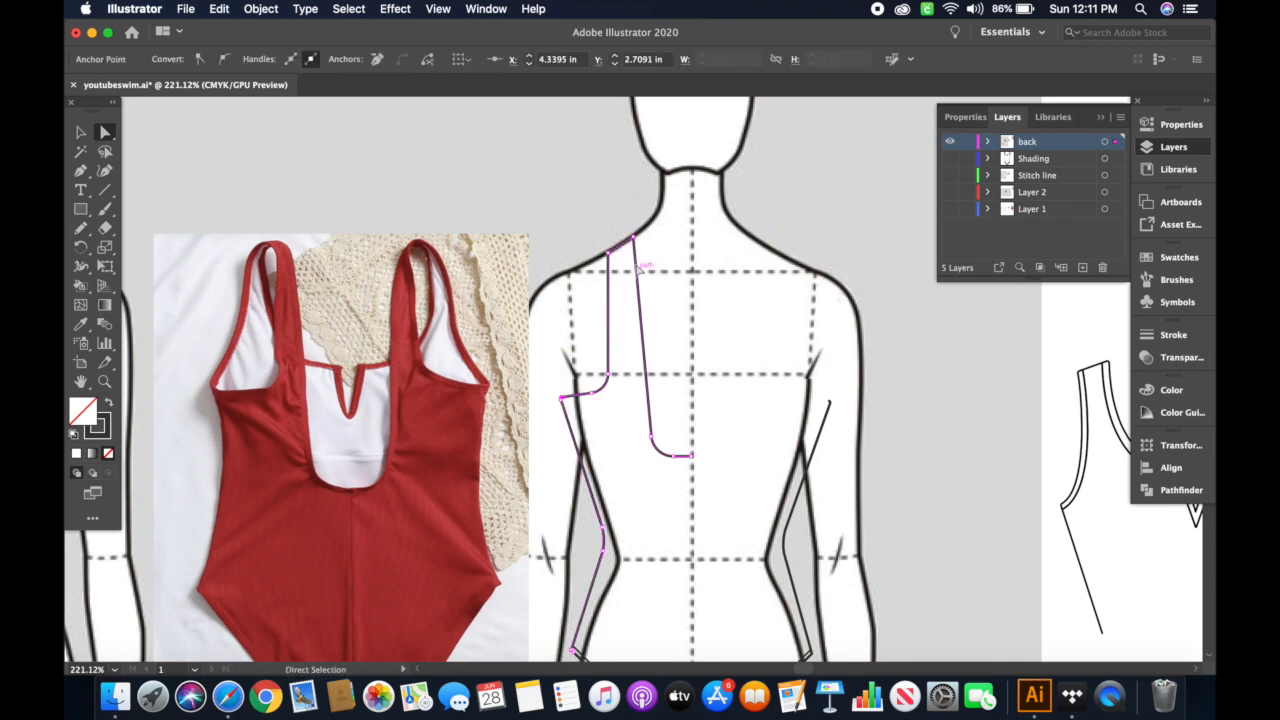
pyautogui.keyDown('shift'); pyautogui.click(611, 381); pyautogui.keyUp('shift')
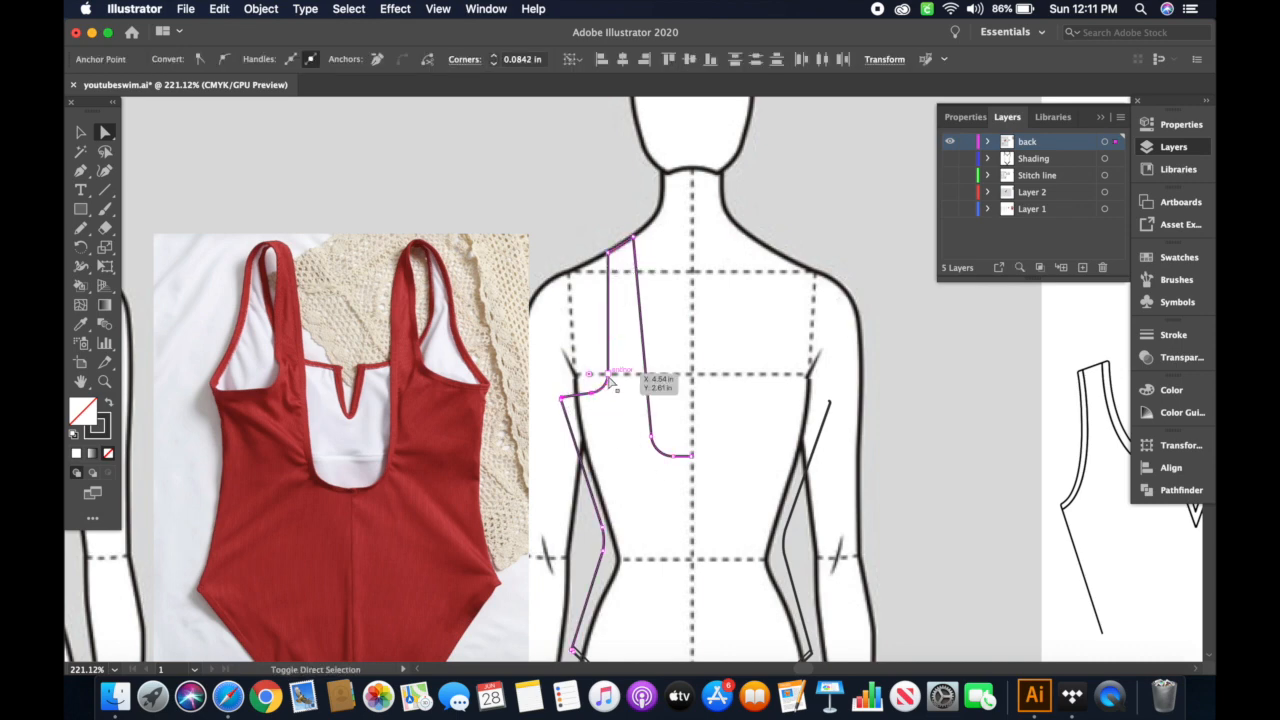
pyautogui.keyDown('shift'); pyautogui.click(633, 238); pyautogui.keyUp('shift')
pyautogui.keyDown('shift'); pyautogui.click(664, 454); pyautogui.keyUp('shift')
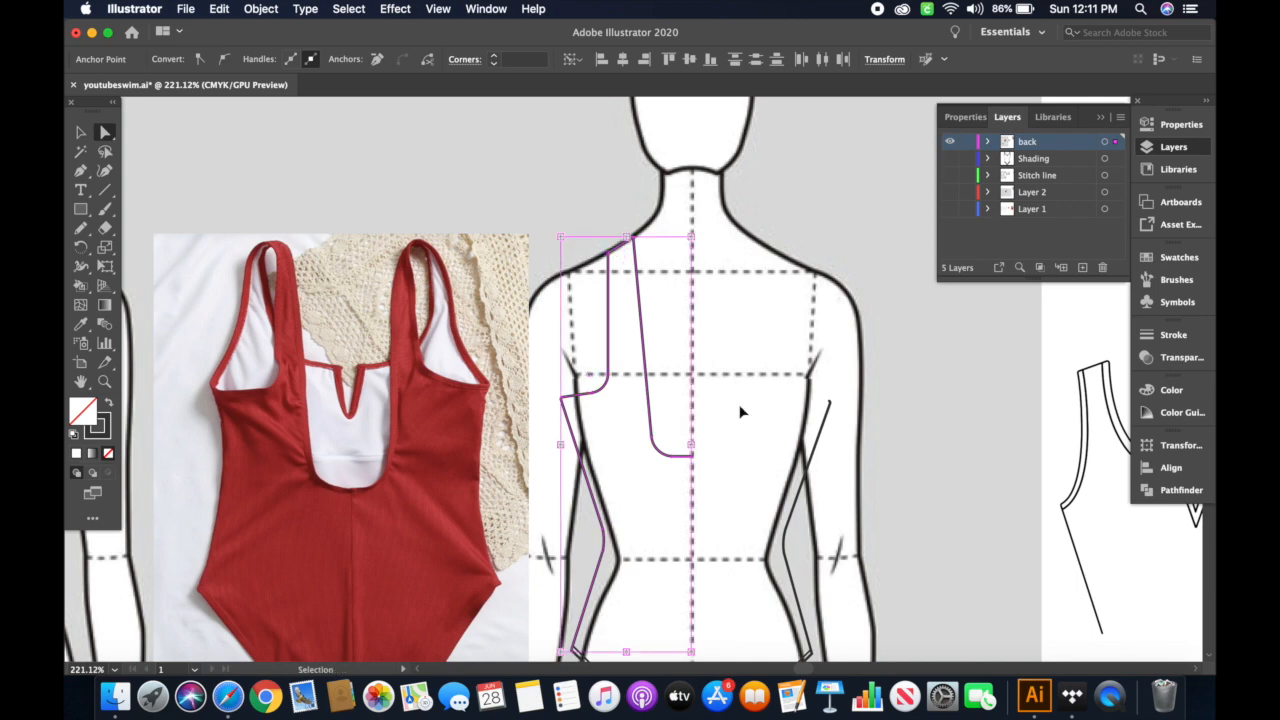
pyautogui.press('super+c')
pyautogui.press('super+v')
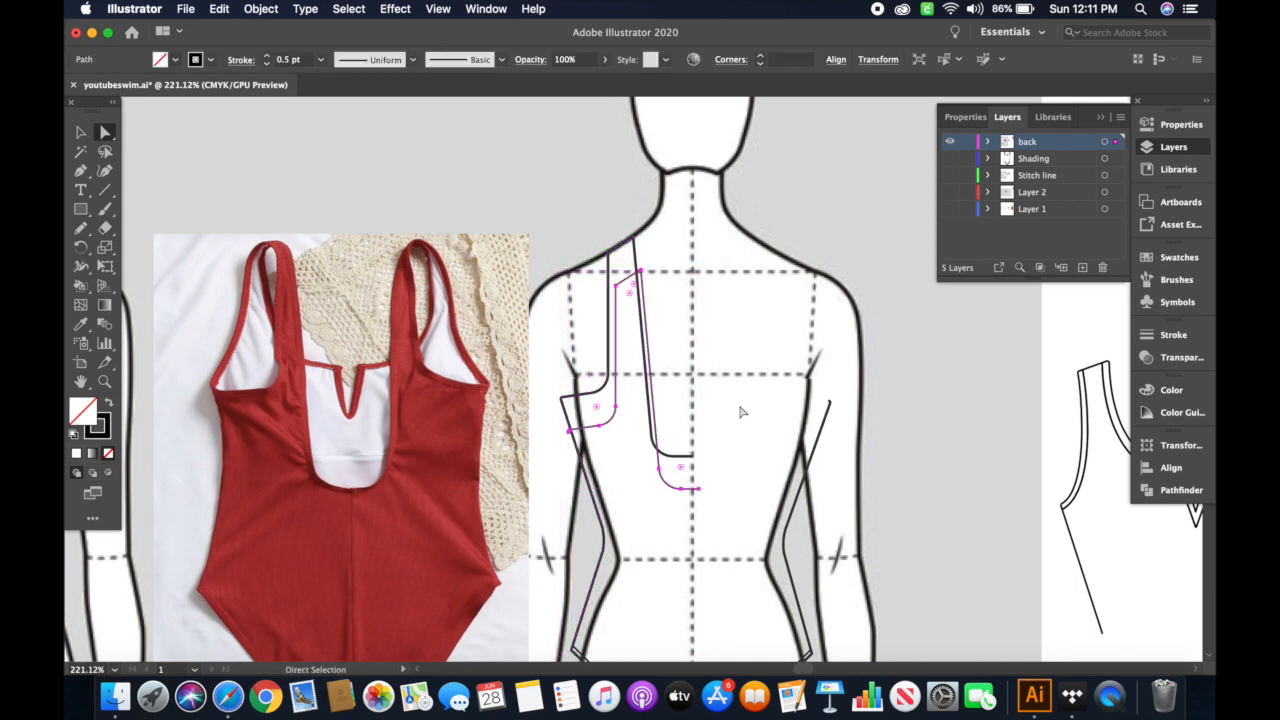
# - Move the copied neckline, strap and armhole across the centre line and reflect it about the vertical axis
pyautogui.press('v')
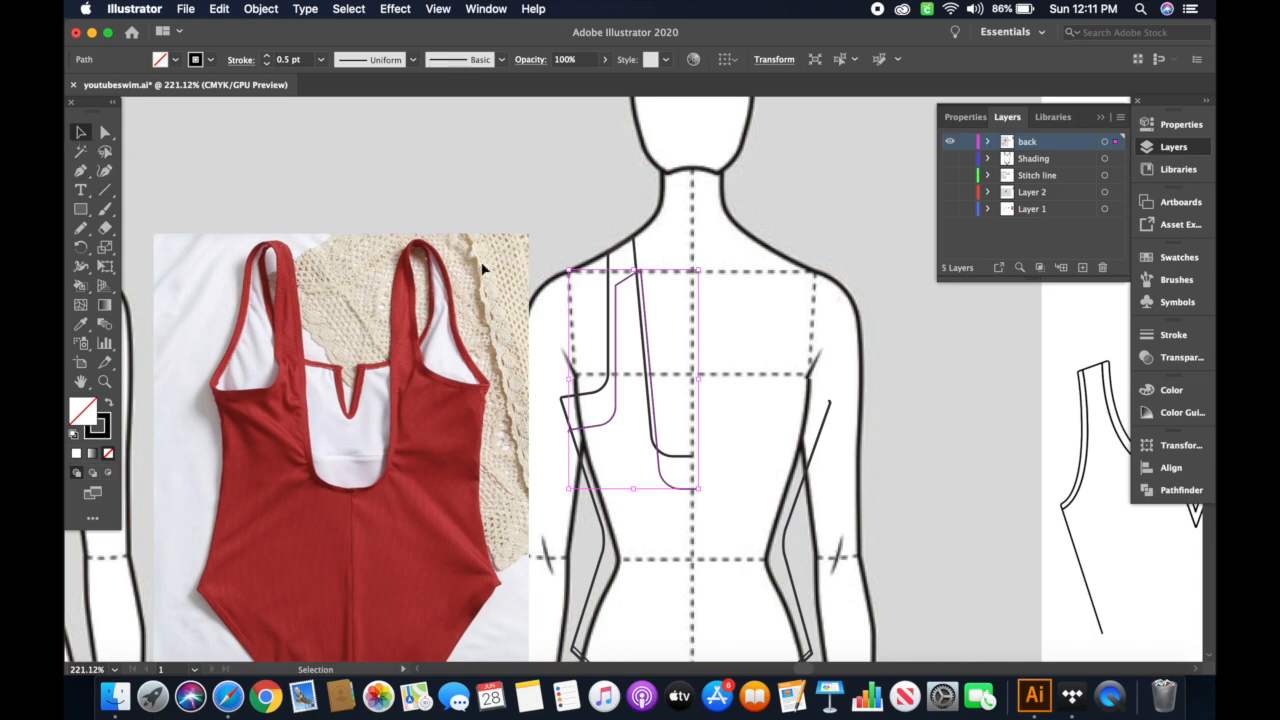
pyautogui.hotkey('shift', 'Right')
pyautogui.hotkey('shift', 'Right')
pyautogui.hotkey('shift', 'Right')
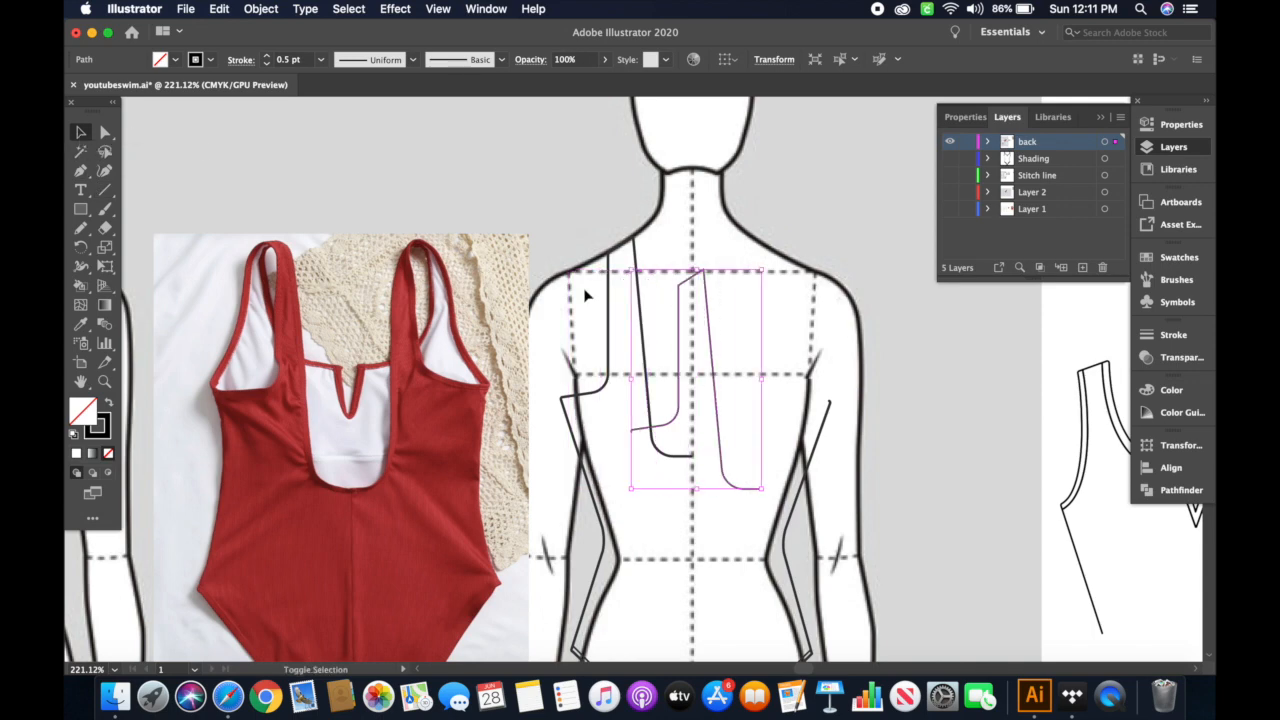
pyautogui.hotkey('shift', 'Right')
pyautogui.click(259, 9)
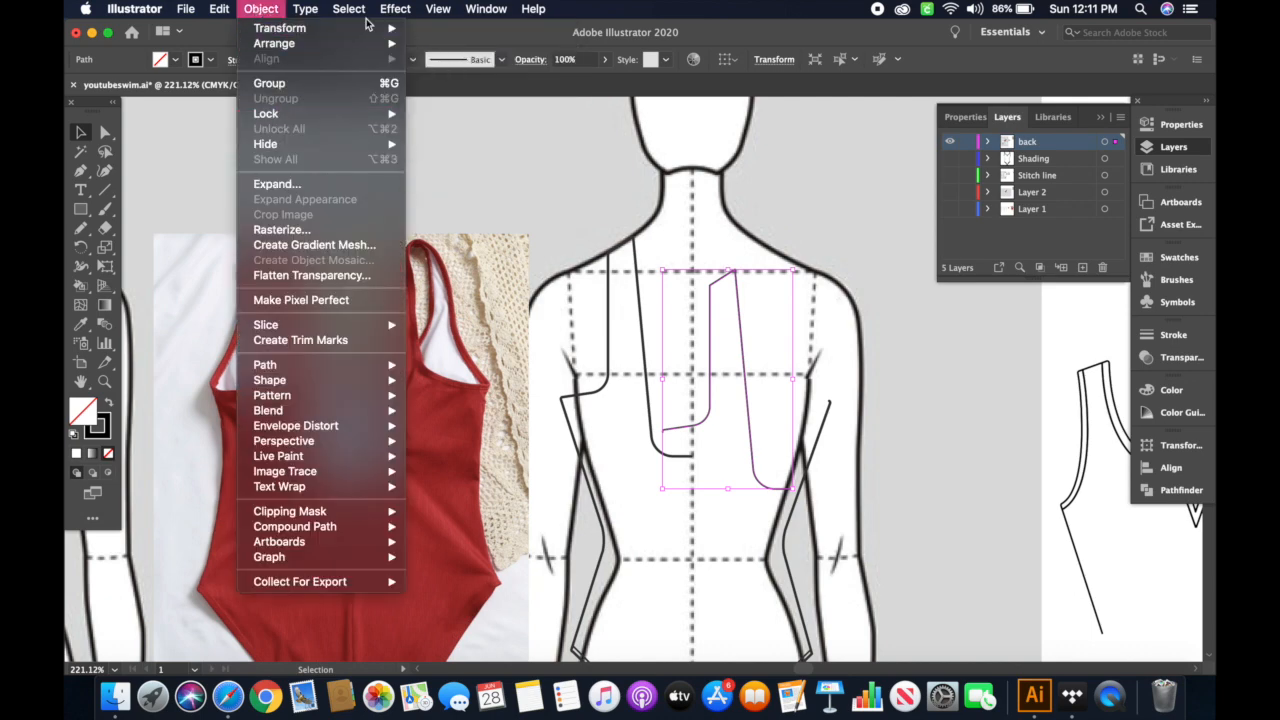
pyautogui.moveTo(366, 27)
pyautogui.click(460, 89)
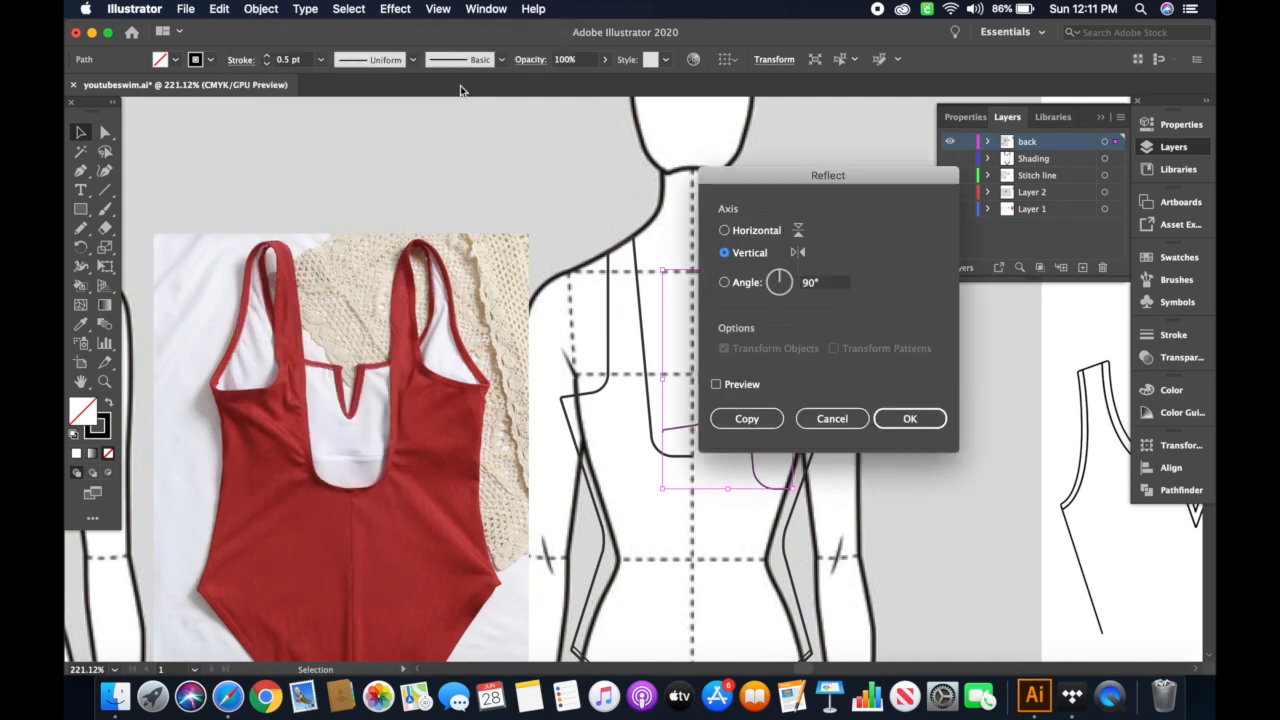
pyautogui.click(909, 418)
# - Nudge the mirrored half into place so it aligns with the left neckline's height, the right shoulder and the right side seam
pyautogui.hotkey('shift', 'Up')
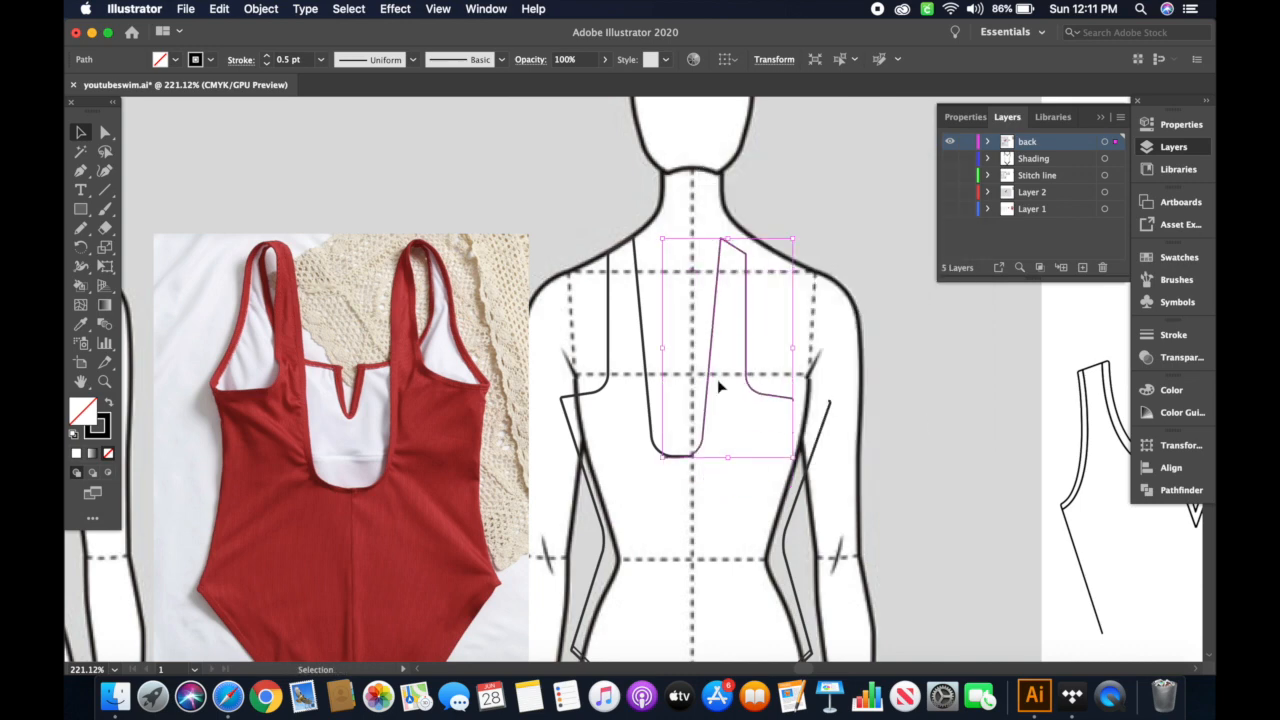
pyautogui.hotkey('shift', 'Up')
pyautogui.press('Right')
pyautogui.press('Right')
pyautogui.press('Right')
pyautogui.press('Right')
pyautogui.press('Right')
pyautogui.press('Right')
pyautogui.press('Down')
pyautogui.press('Down')
pyautogui.press('Down')
pyautogui.press('Down')
pyautogui.press('Down')
pyautogui.press('Right')
pyautogui.press('Right')
pyautogui.press('Right')
pyautogui.press('Right')
pyautogui.press('Down')
pyautogui.press('Down')
pyautogui.press('Down')
pyautogui.press('Down')
pyautogui.press('Down')
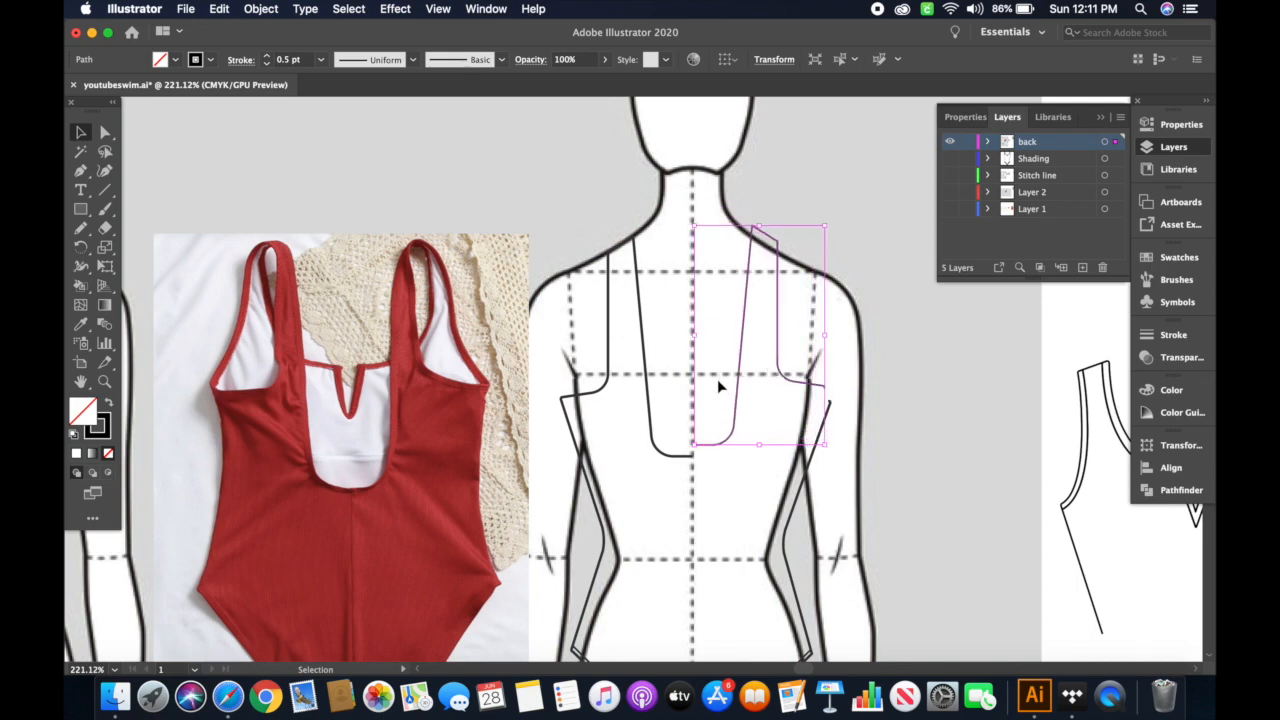
pyautogui.press('Right')
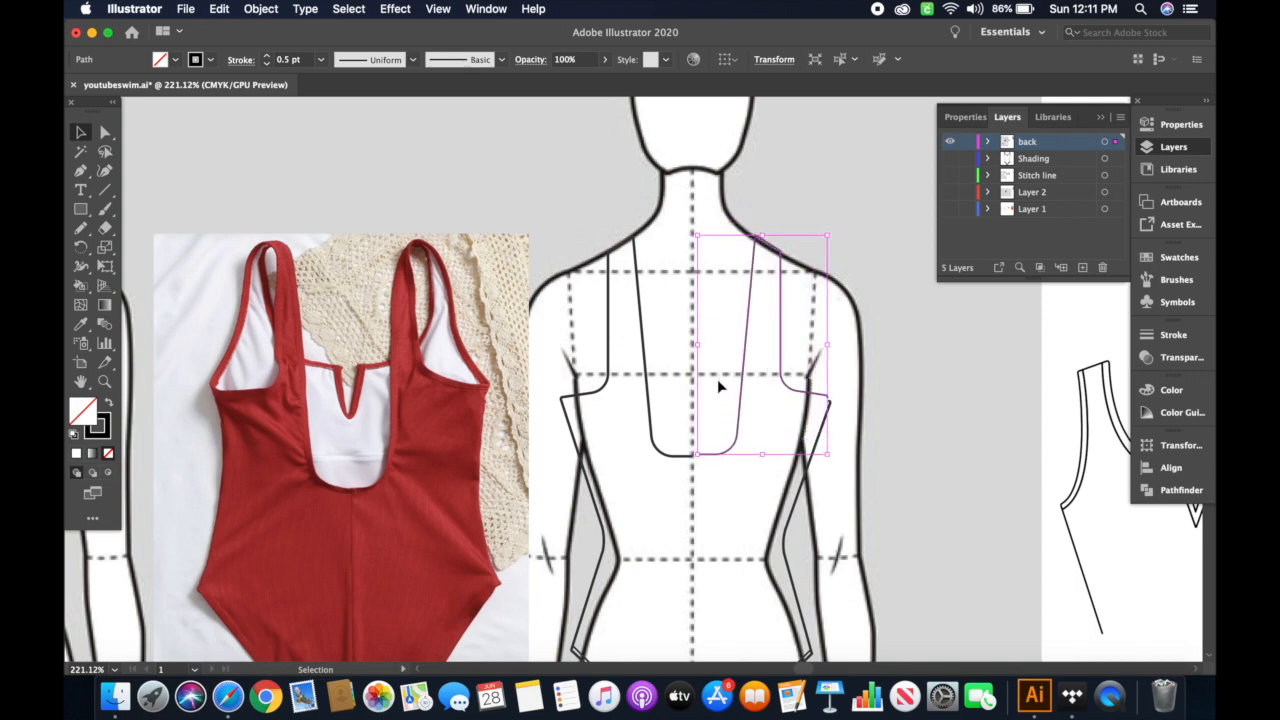
pyautogui.press('Down')
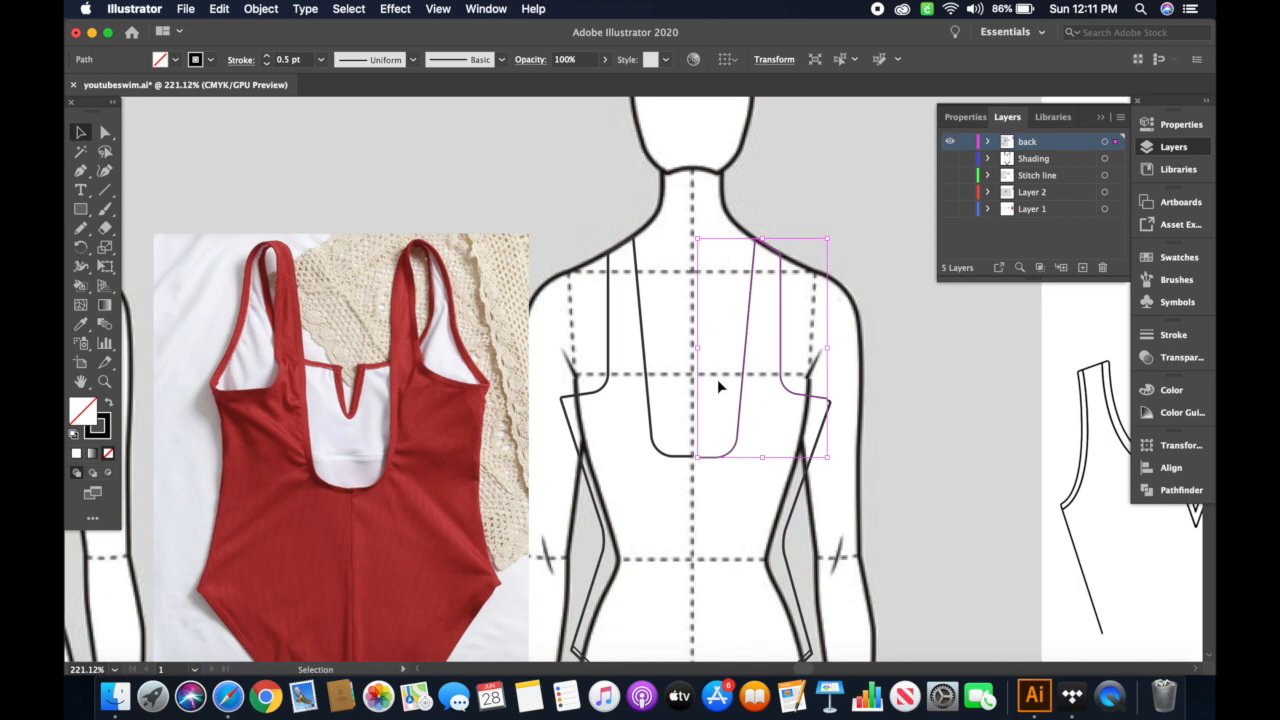
pyautogui.press('Down')
pyautogui.press('Up')
pyautogui.press('Down')
pyautogui.press('Up')
pyautogui.click(731, 522)
# - Join the left and right neckline halves at the centre line into one continuous path
pyautogui.scroll(5, 706, 499)
pyautogui.moveTo(746, 418); pyautogui.dragTo(746, 432)
pyautogui.click(737, 490)
pyautogui.scroll(10, 724, 435)
pyautogui.press('a')
pyautogui.click(261, 9)
pyautogui.moveTo(337, 365)
pyautogui.click(455, 379)
# - Clean up the right underarm ends and connect the side seam's upper end to the armhole with the Pen tool
pyautogui.click(553, 361)
pyautogui.moveTo(553, 361); pyautogui.dragTo(589, 378)
pyautogui.scroll(10, 589, 376)
pyautogui.click(592, 335)
pyautogui.click(590, 415)
pyautogui.press('Delete')
pyautogui.press('p')
pyautogui.click(589, 421)
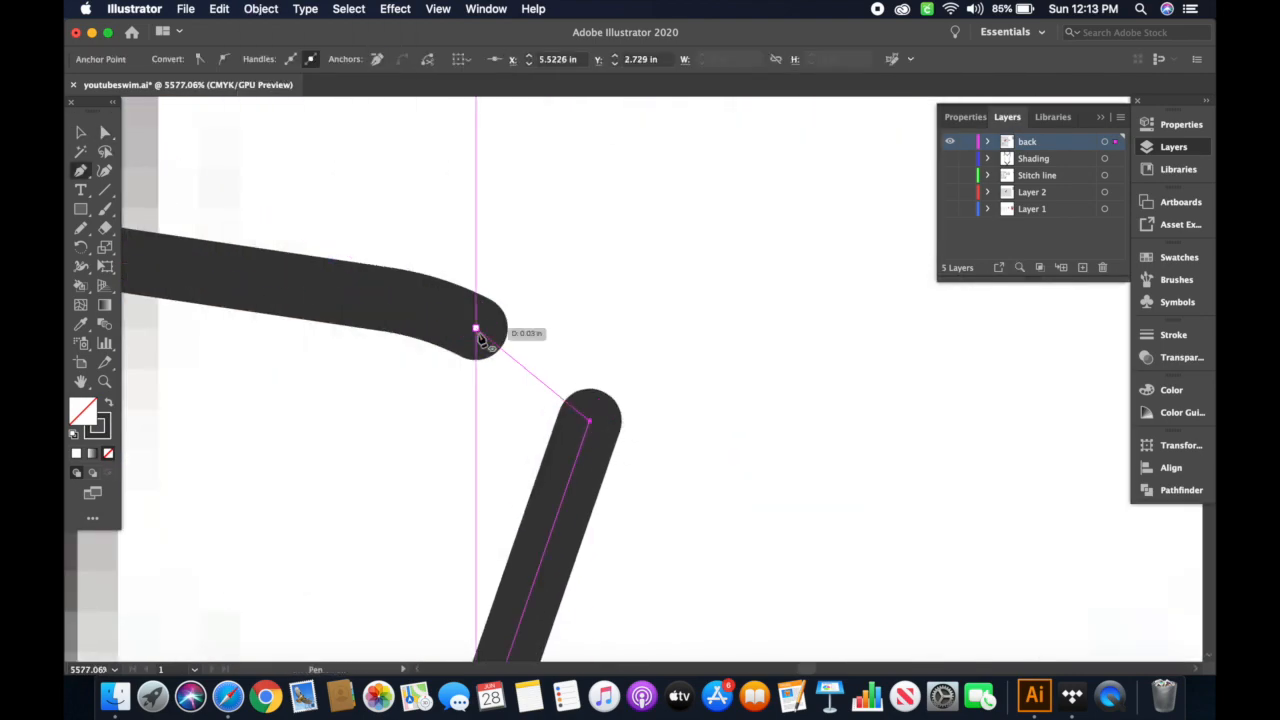
pyautogui.click(477, 329)
pyautogui.scroll(-10, 480, 340)
pyautogui.scroll(-10, 740, 420)
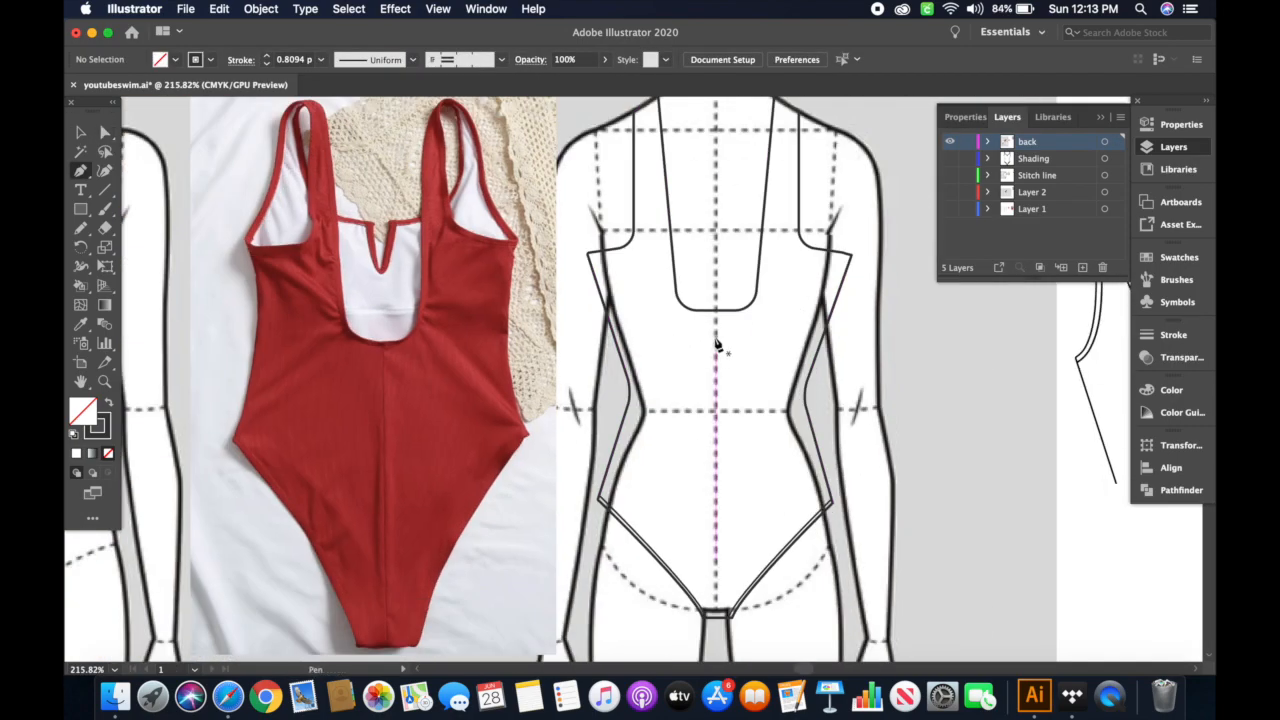
# - Draw a straight centre back seam from the neckline's midpoint down to the crotch and adjust its stroke
pyautogui.click(716, 310)
pyautogui.click(716, 611)
pyautogui.click(1173, 335)
pyautogui.click(1003, 352)
pyautogui.click(754, 372)
pyautogui.click(1173, 335)
pyautogui.press('a')
pyautogui.scroll(5, 848, 270)
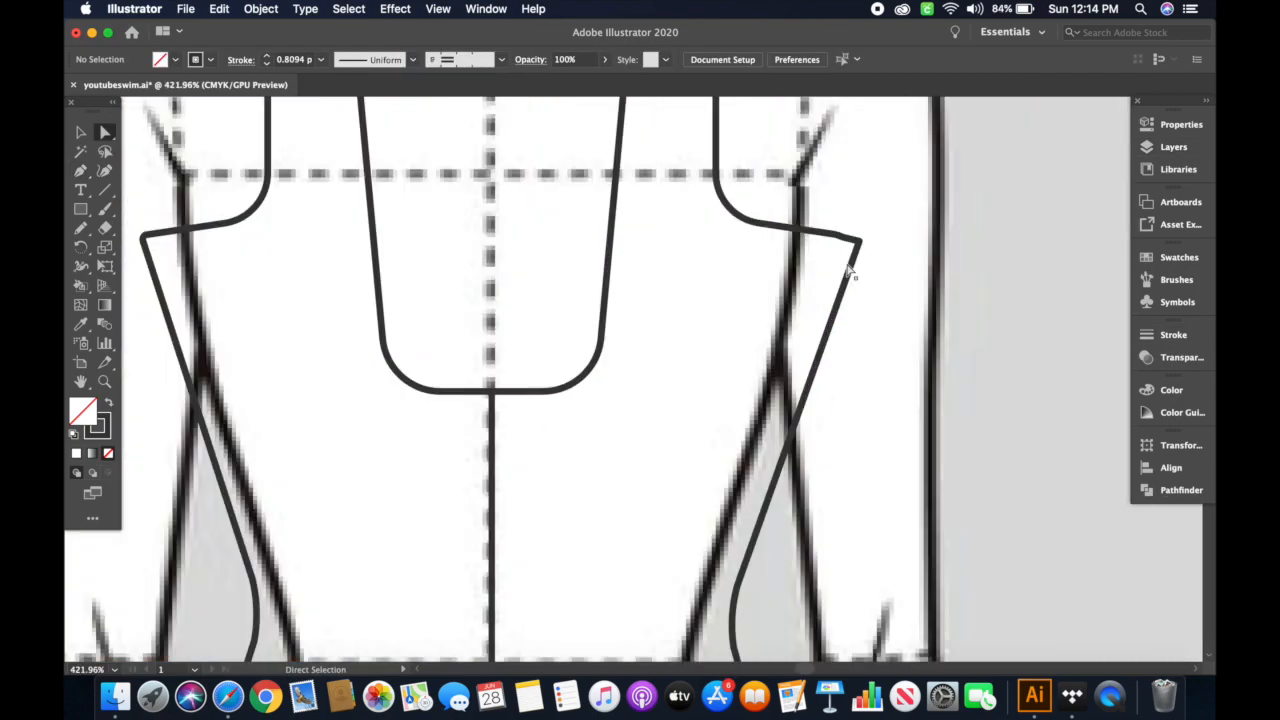
pyautogui.scroll(-5, 786, 309)
pyautogui.scroll(5, 545, 160)
pyautogui.click(541, 153)
pyautogui.press('super+c')
pyautogui.press('super+f')
pyautogui.click(655, 119)
pyautogui.moveTo(541, 153); pyautogui.dragTo(614, 428)
pyautogui.click(543, 503)
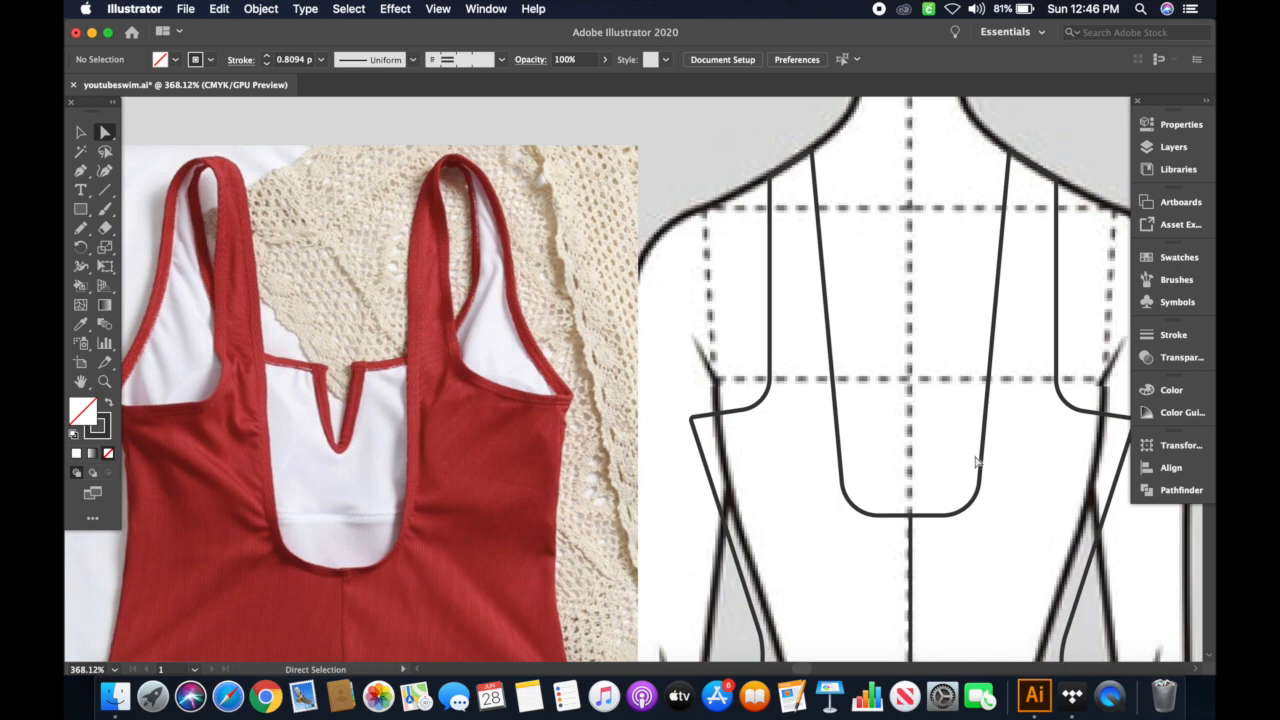
# - Duplicate the left armhole and outer strap edge, from underarm to shoulder, in place as a separate path
pyautogui.scroll(-2, 988, 464)
pyautogui.hscroll(2, 988, 464)
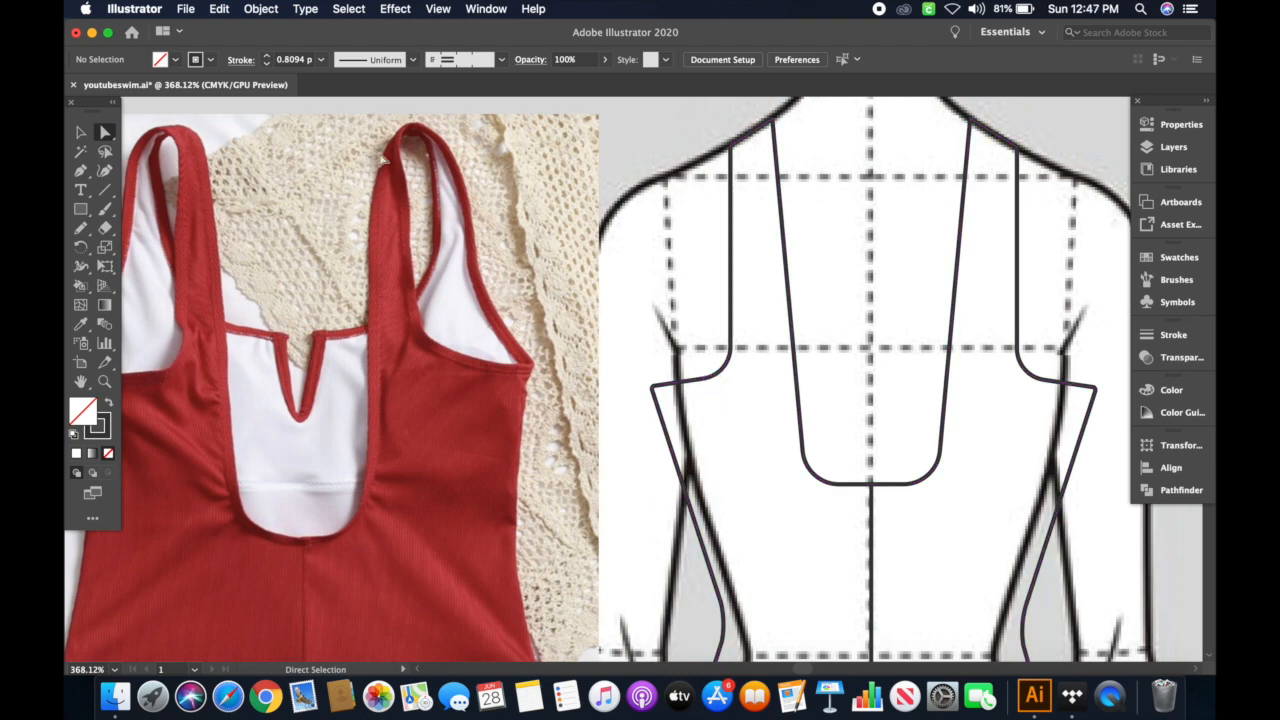
pyautogui.click(735, 340)
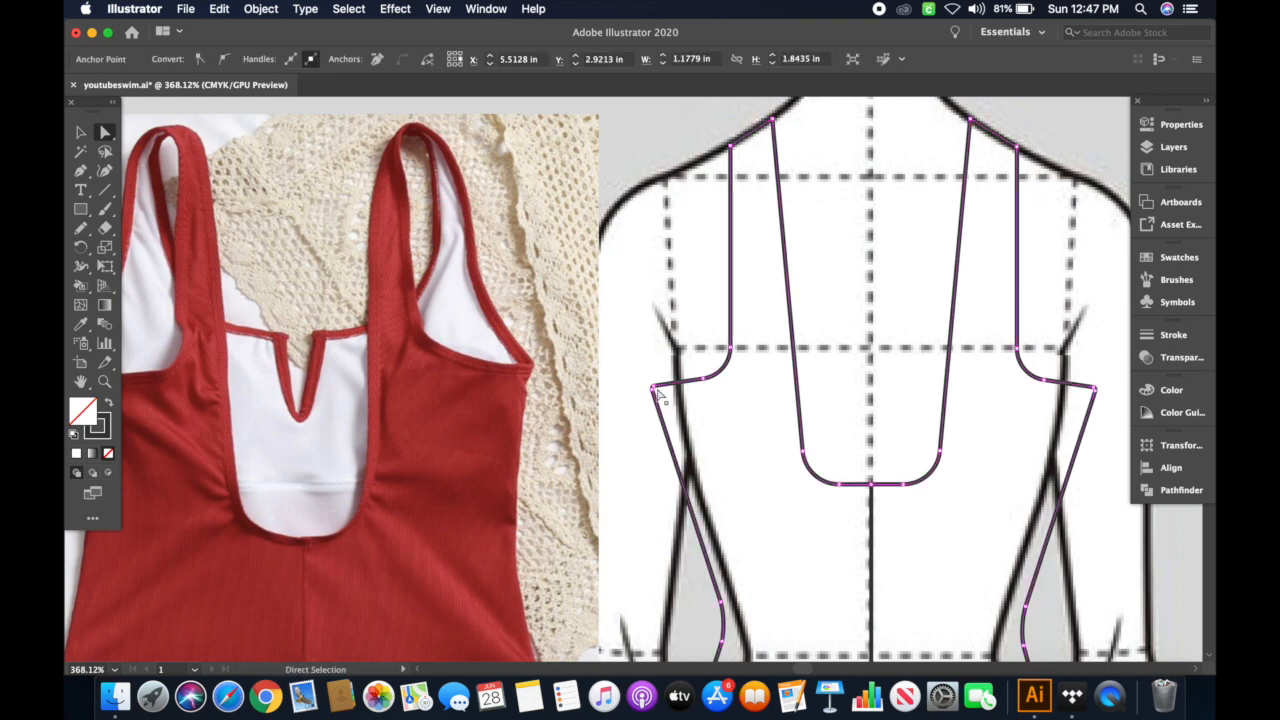
pyautogui.click(708, 380)
pyautogui.moveTo(714, 383); pyautogui.dragTo(737, 347)
pyautogui.click(731, 147)
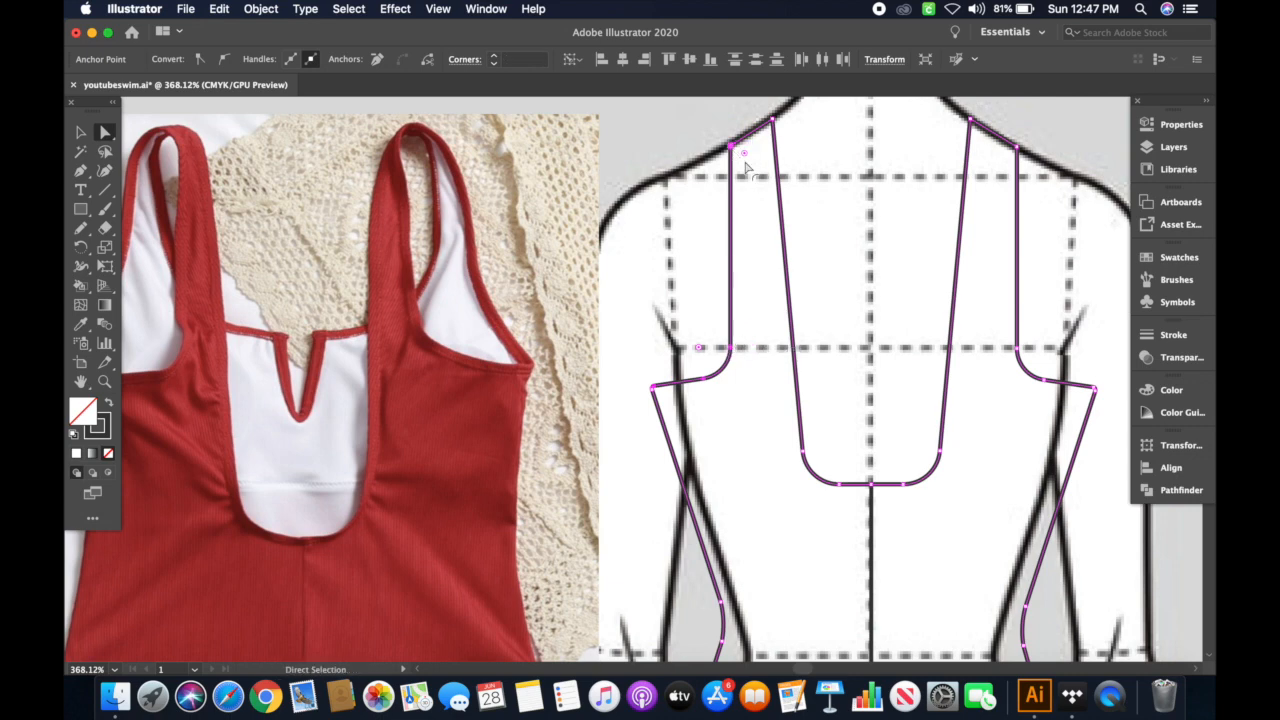
pyautogui.click(765, 180)
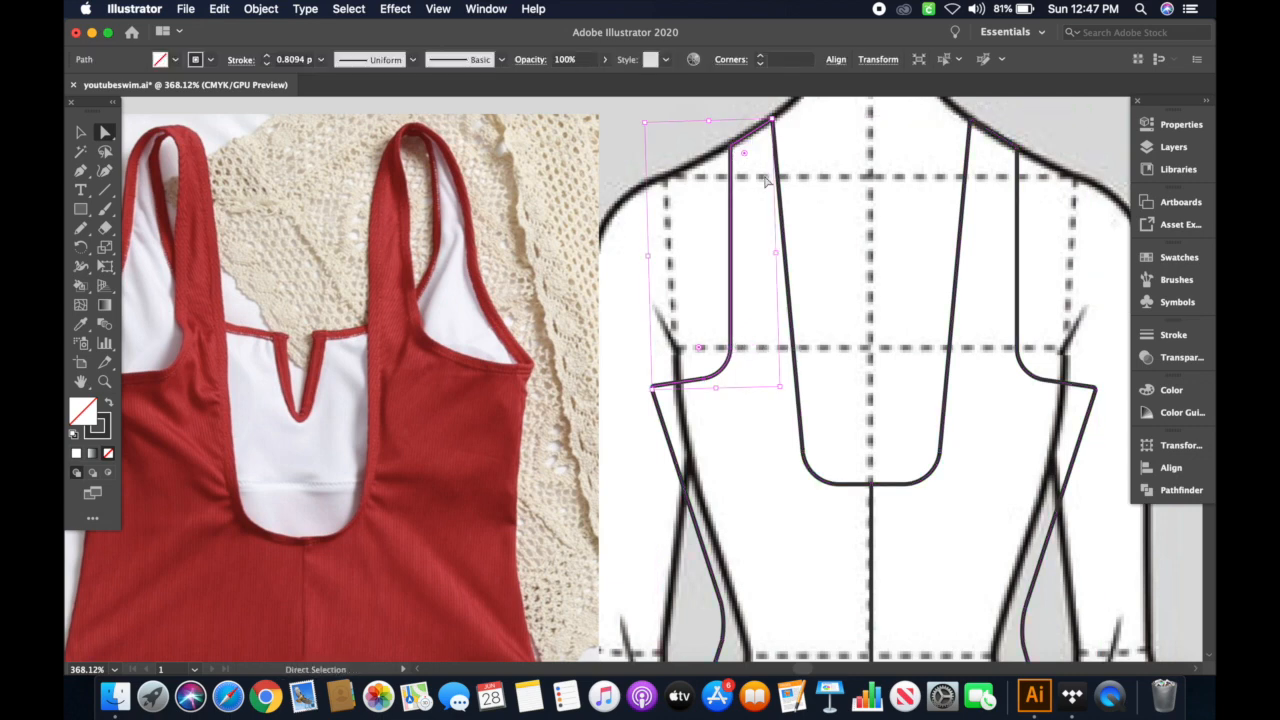
# - Shift the duplicated left armhole line inward towards the neckline and delete its shoulder segment
pyautogui.press('Right')
pyautogui.press('Right')
pyautogui.press('Right')
pyautogui.press('Right')
pyautogui.press('Right')
pyautogui.press('Right')
pyautogui.press('Right')
pyautogui.press('Right')
pyautogui.press('Right')
pyautogui.press('Right')
pyautogui.press('Right')
pyautogui.press('Right')
pyautogui.press('Right')
pyautogui.press('Right')
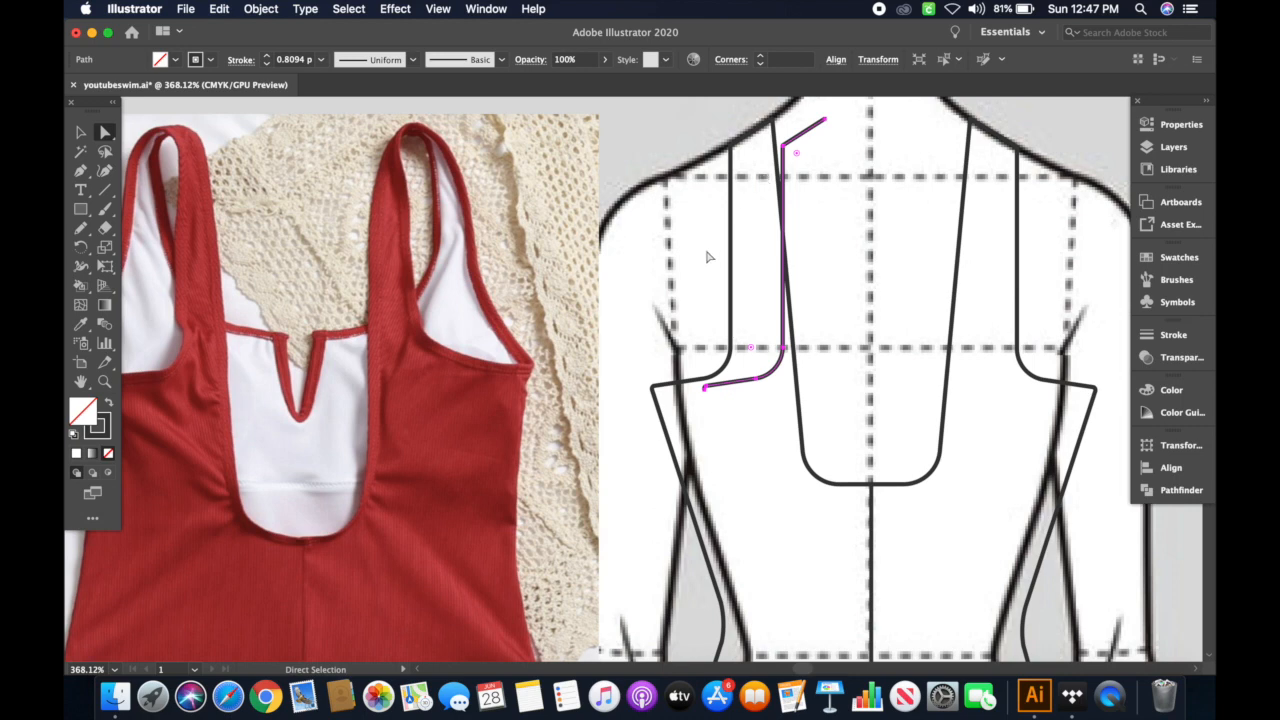
pyautogui.click(705, 388)
pyautogui.press('super+z')
pyautogui.click(827, 123)
pyautogui.press('Delete')
# - Place the duplicate just inside the left armhole edge, scale it to reach the side seam, and fit its upper end to the shoulder
pyautogui.press('v')
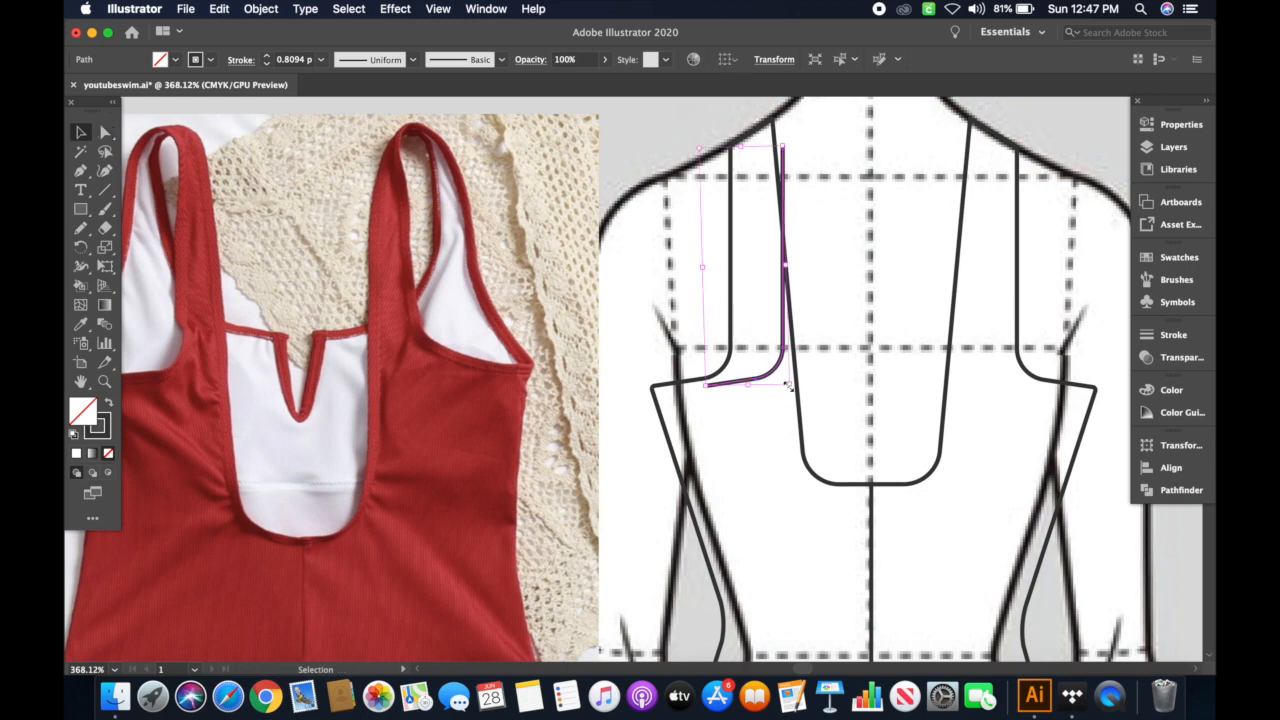
pyautogui.moveTo(789, 385)
pyautogui.mouseDown()
pyautogui.moveTo(805, 400)
pyautogui.moveTo(784, 409)
pyautogui.moveTo(732, 388)
pyautogui.mouseUp()
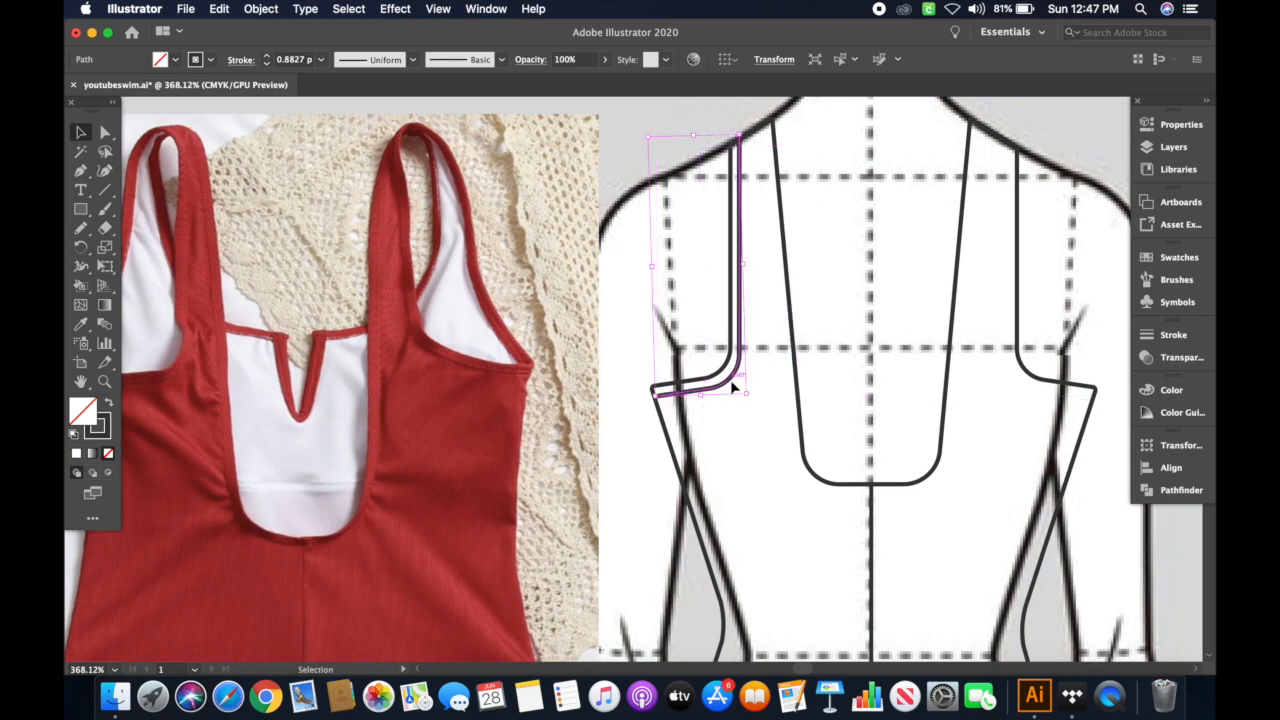
pyautogui.click(730, 453)
pyautogui.scroll(5, 778, 258)
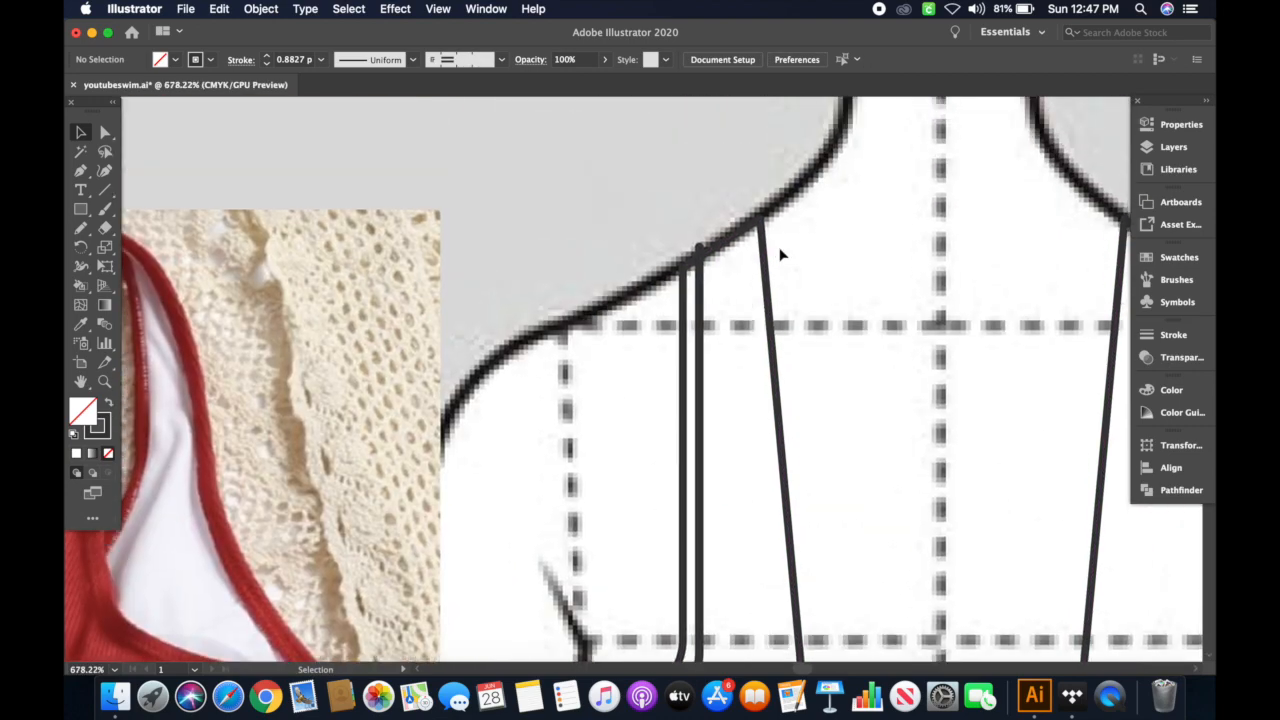
pyautogui.press('a')
pyautogui.click(700, 249)
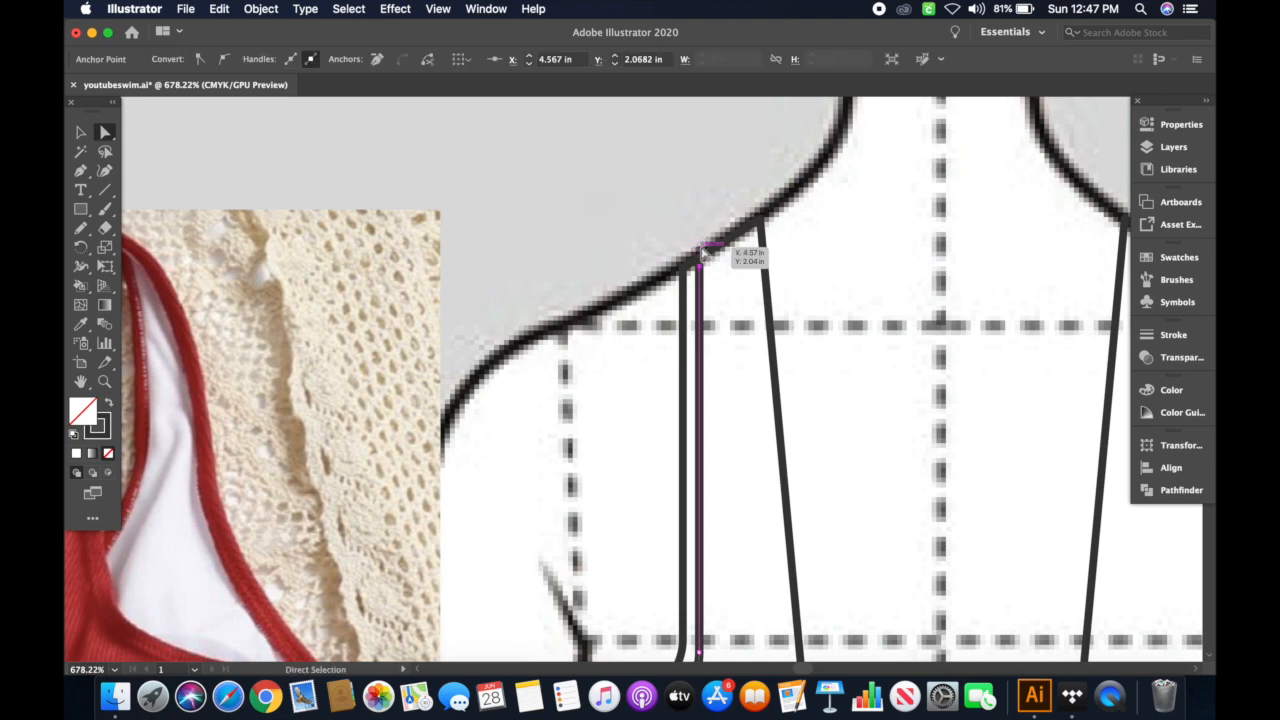
pyautogui.moveTo(704, 254)
pyautogui.mouseDown()
pyautogui.moveTo(701, 267)
pyautogui.moveTo(702, 254)
pyautogui.mouseUp()
pyautogui.click(736, 314)
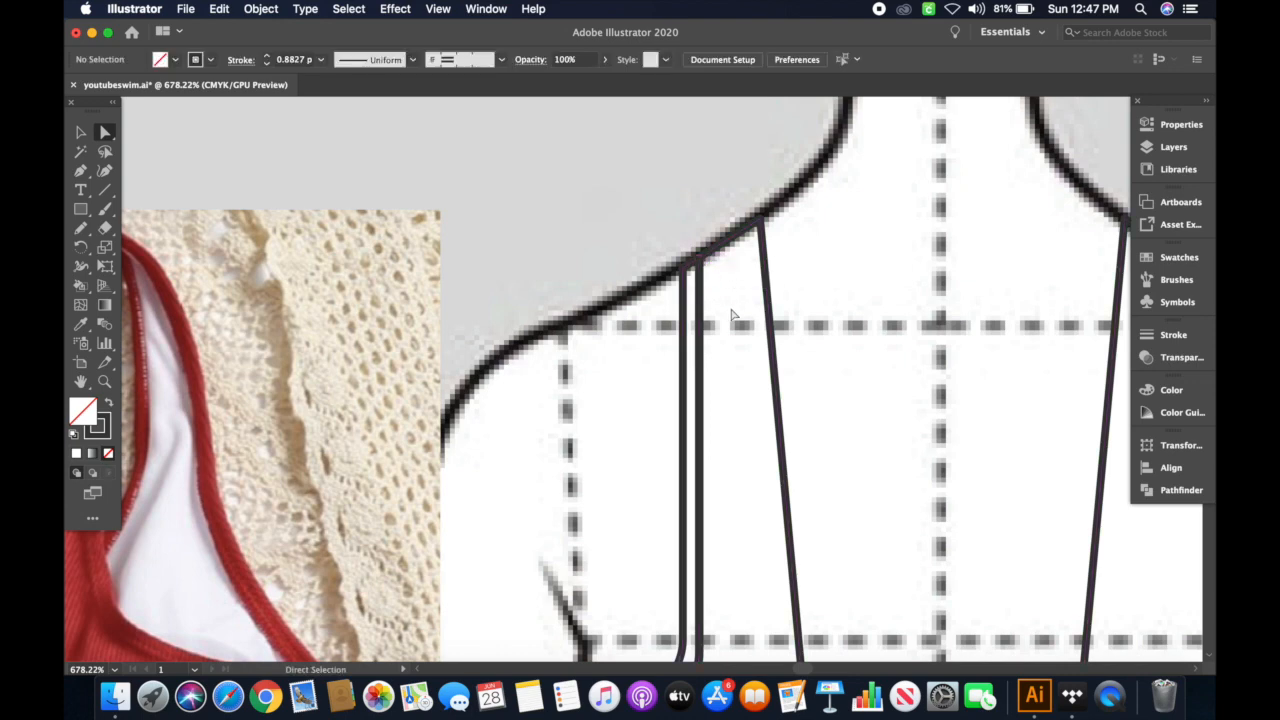
# - Show the stroke settings and duplicate the U-shaped back neckline in place, from shoulder to shoulder
pyautogui.scroll(-3, 734, 316)
pyautogui.press('v')
pyautogui.click(697, 349)
pyautogui.click(1176, 336)
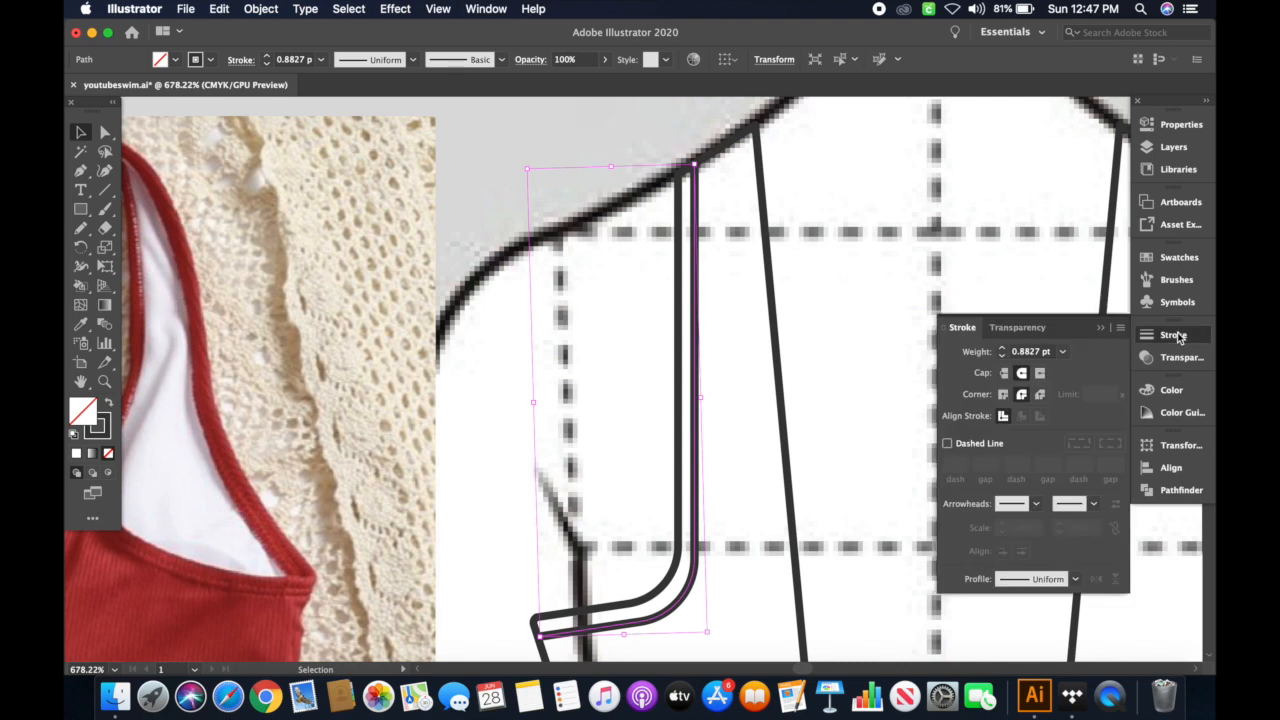
pyautogui.click(440, 424)
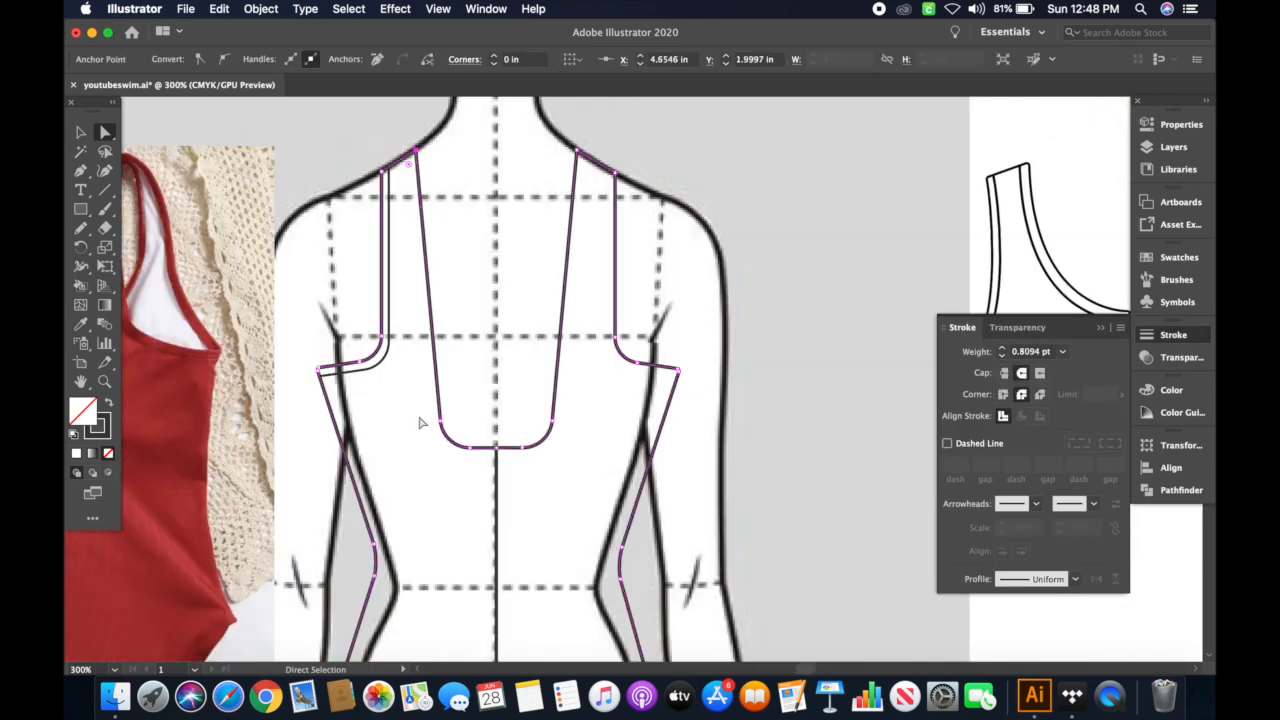
pyautogui.keyDown('shift'); pyautogui.click(476, 447); pyautogui.keyUp('shift')
pyautogui.keyDown('shift'); pyautogui.click(554, 423); pyautogui.keyUp('shift')
pyautogui.keyDown('shift'); pyautogui.click(578, 152); pyautogui.keyUp('shift')
pyautogui.press('super+c')
pyautogui.press('super+f')
# - Shift the duplicated neckline below the original and enlarge it slightly for a parallel edge line
pyautogui.press('v')
pyautogui.press('Down')
pyautogui.press('Down')
pyautogui.press('Down')
pyautogui.press('Down')
pyautogui.moveTo(623, 459); pyautogui.dragTo(631, 467)
# - Trim the duplicated neckline to its left half, ending at the centre line
pyautogui.press('a')
pyautogui.click(380, 187)
pyautogui.keyDown('shift'); pyautogui.click(620, 188); pyautogui.keyUp('shift')
pyautogui.press('Delete')
pyautogui.press('v')
pyautogui.moveTo(530, 467); pyautogui.dragTo(602, 468)
pyautogui.press('a')
pyautogui.click(528, 467)
pyautogui.keyDown('shift'); pyautogui.click(558, 436); pyautogui.keyUp('shift')
pyautogui.press('Delete')
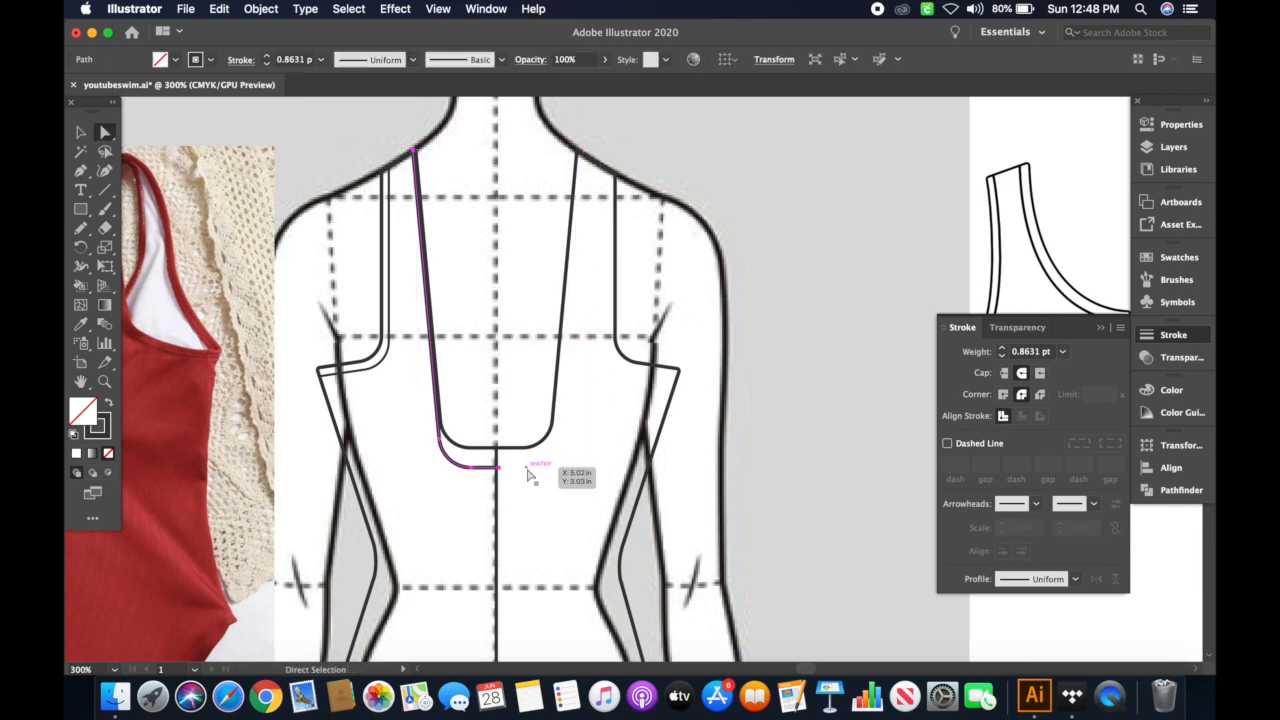
# - Align the left neckline edge line parallel to the neckline, fitting its ends to the shoulder and the centre line
pyautogui.press('Up')
pyautogui.press('Up')
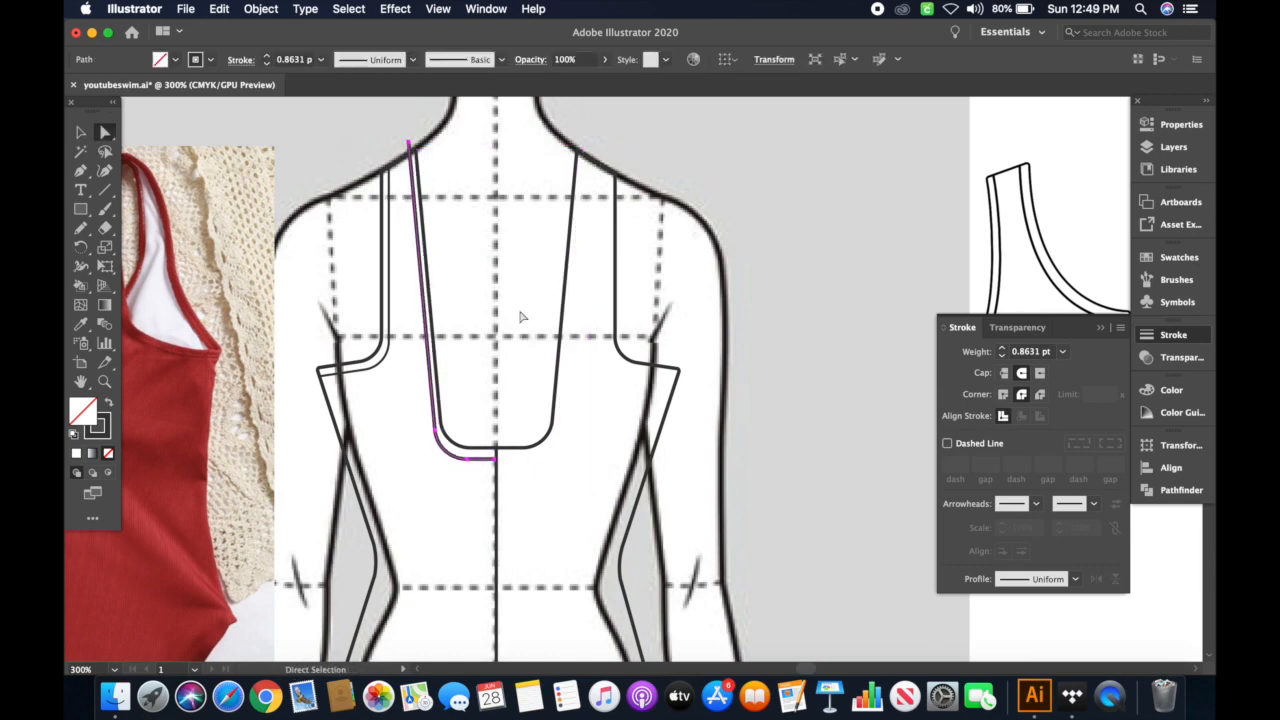
pyautogui.press('Delete')
pyautogui.press('p')
pyautogui.click(408, 155)
pyautogui.click(436, 440)
pyautogui.press('Down')
pyautogui.press('Down')
pyautogui.press('Down')
pyautogui.press('Down')
pyautogui.press('Down')
pyautogui.click(497, 458)
pyautogui.press('a')
pyautogui.click(437, 459)
pyautogui.moveTo(447, 449); pyautogui.dragTo(644, 412)
pyautogui.click(476, 431)
pyautogui.scroll(5, 497, 460)
# - Reflect a copy of the left neckline edge line horizontally and position it as the right half, meeting at the centre
pyautogui.click(497, 459)
pyautogui.press('v')
pyautogui.click(626, 463)
pyautogui.click(261, 9)
pyautogui.moveTo(275, 27)
pyautogui.click(446, 84)
pyautogui.press('Return')
pyautogui.press('Left')
pyautogui.press('Left')
pyautogui.press('Left')
pyautogui.press('Left')
pyautogui.press('Left')
pyautogui.press('Left')
pyautogui.press('Left')
pyautogui.press('Left')
pyautogui.press('Left')
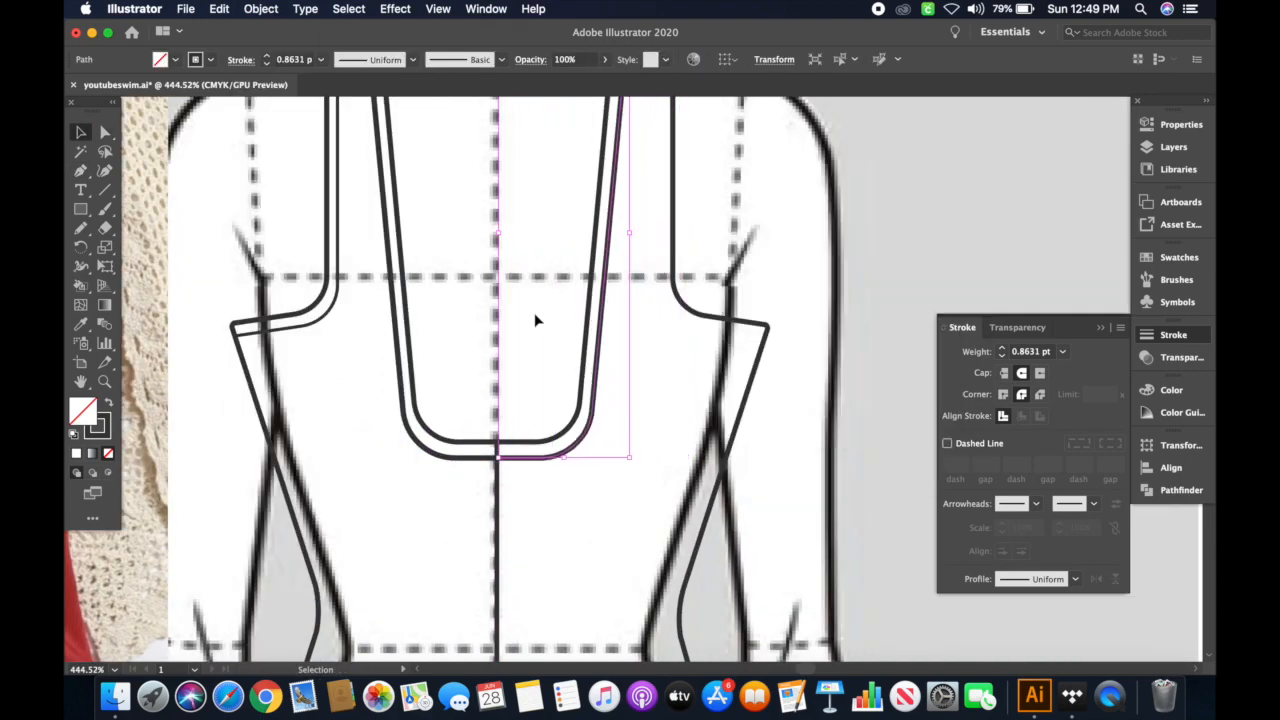
# - Shorten the centre back seam so its upper end starts at the lower neckline edge line
pyautogui.click(550, 302)
pyautogui.scroll(-3, 500, 465)
pyautogui.hscroll(-4, 600, 480)
pyautogui.press('a')
pyautogui.moveTo(611, 355); pyautogui.dragTo(611, 347)
pyautogui.press('super+z')
pyautogui.click(612, 364)
pyautogui.press('super+z')
pyautogui.click(613, 432)
pyautogui.hotkey('shift', 'Right')
pyautogui.press('Down')
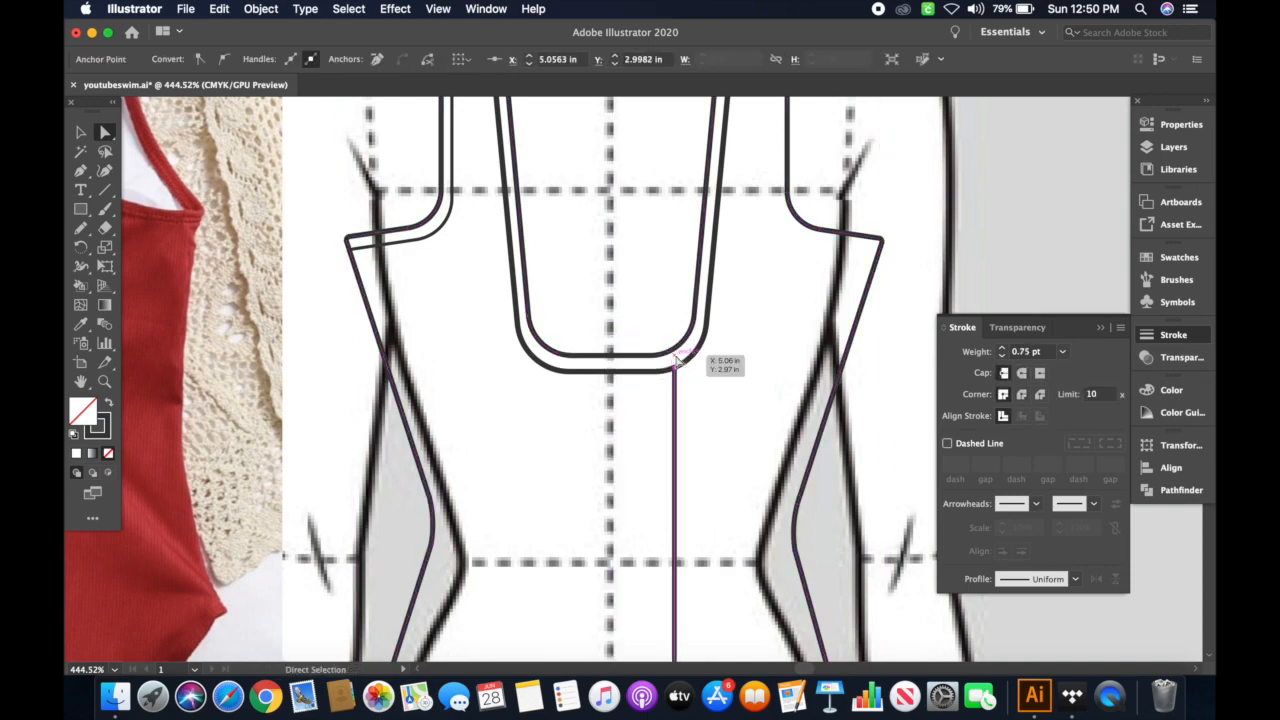
pyautogui.scroll(-3, 678, 363)
pyautogui.press('v')
pyautogui.press('super+z')
pyautogui.click(688, 443)
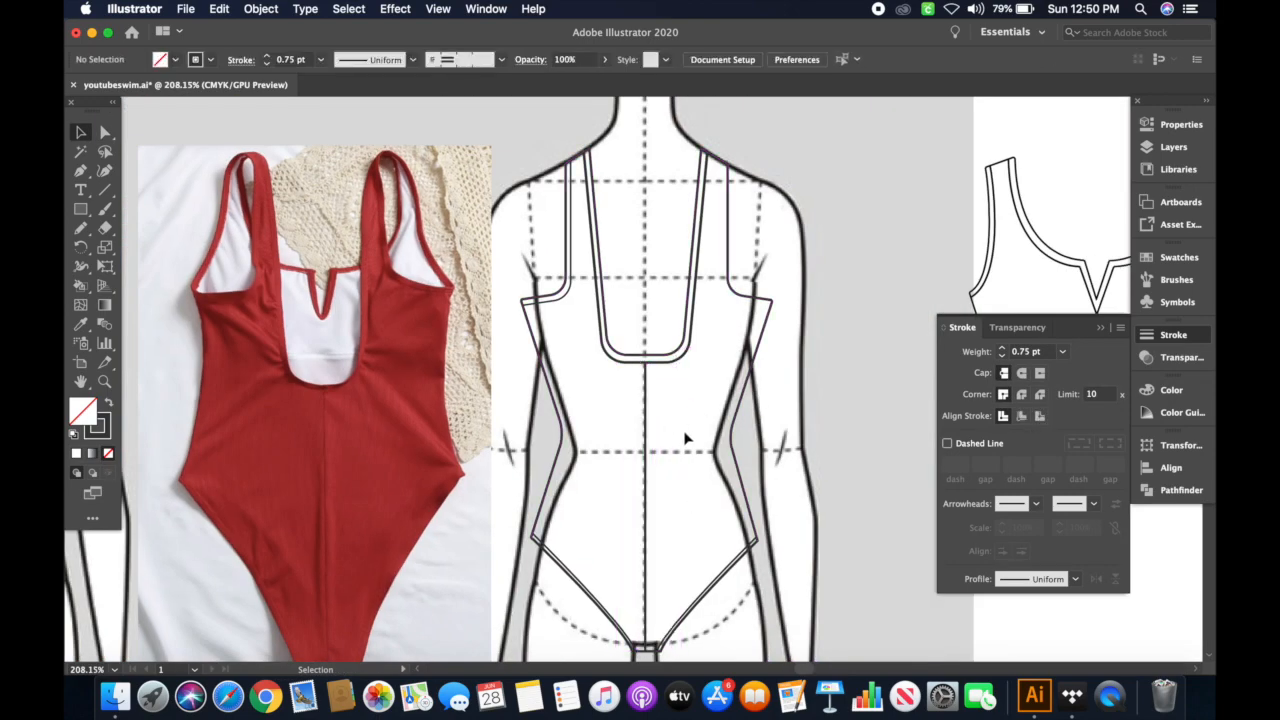
# - Draw the right armhole's inner edge line with the Pen tool, from the shoulder down and out to the side seam
pyautogui.scroll(3, 688, 443)
pyautogui.press('p')
pyautogui.click(688, 188)
pyautogui.click(688, 448)
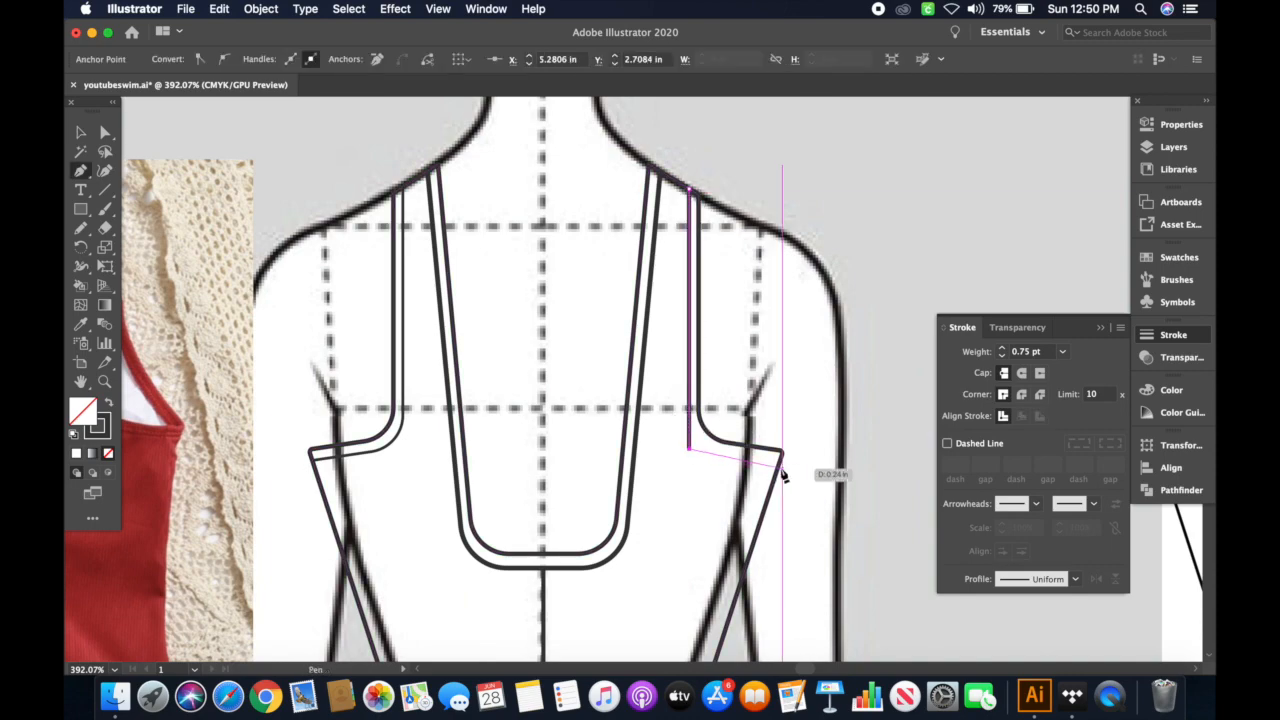
pyautogui.scroll(3, 785, 478)
pyautogui.click(777, 457)
pyautogui.keyDown('super'); pyautogui.click(650, 487); pyautogui.keyUp('super')
# - Give the neckline and armhole edge lines a 0.5 pt stroke
pyautogui.scroll(-3, 650, 487)
pyautogui.scroll(-3, 650, 487)
pyautogui.scroll(-5, 600, 506)
pyautogui.scroll(5, 600, 506)
pyautogui.click(663, 343)
pyautogui.press('i')
pyautogui.click(482, 270)
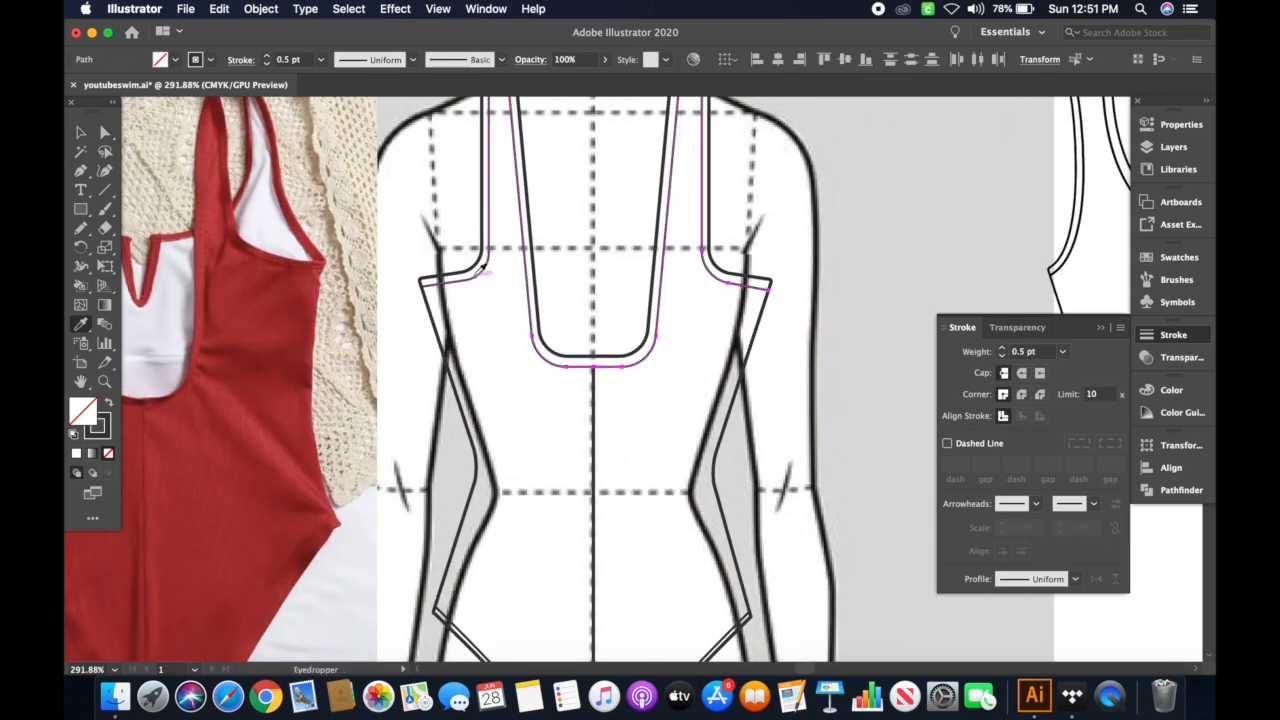
pyautogui.scroll(-5, 482, 270)
pyautogui.press('v')
pyautogui.click(551, 334)
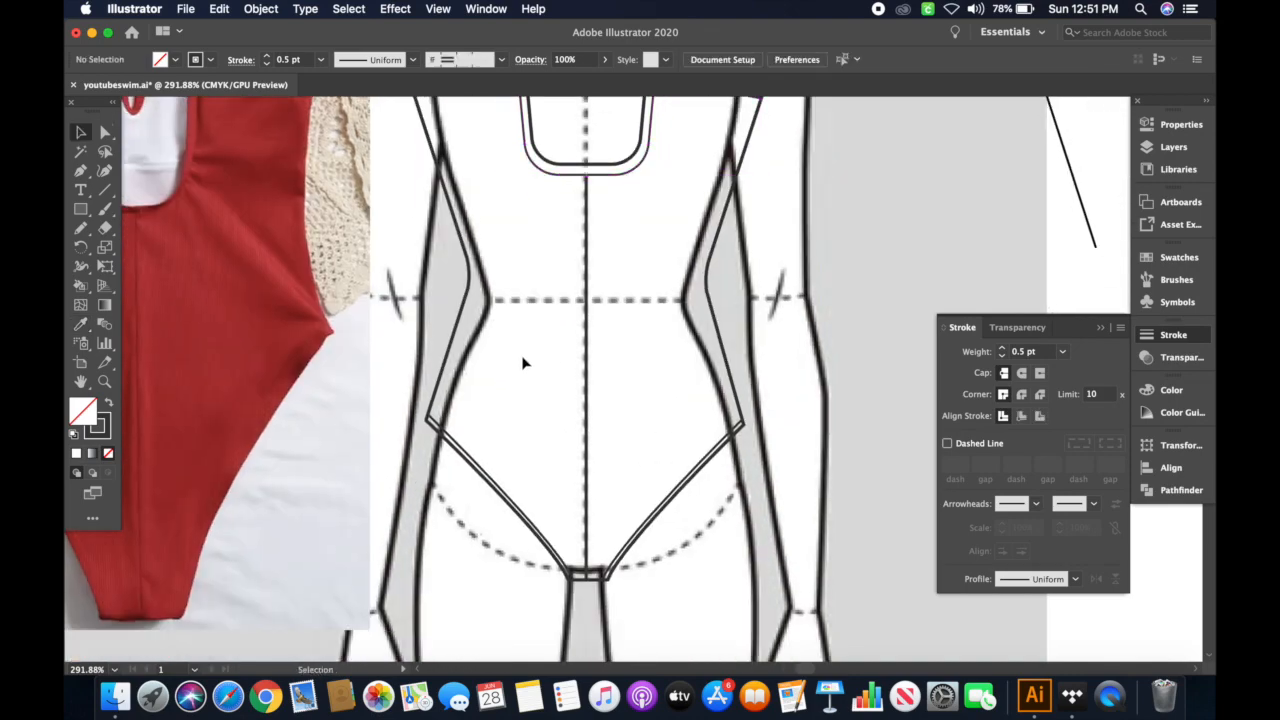
pyautogui.click(463, 449)
pyautogui.click(534, 471)
# - Move the complete back flat off the body template onto the white artboard, beside the spare front bodice
pyautogui.scroll(-1, 649, 421)
pyautogui.scroll(-3, 649, 421)
pyautogui.click(631, 418)
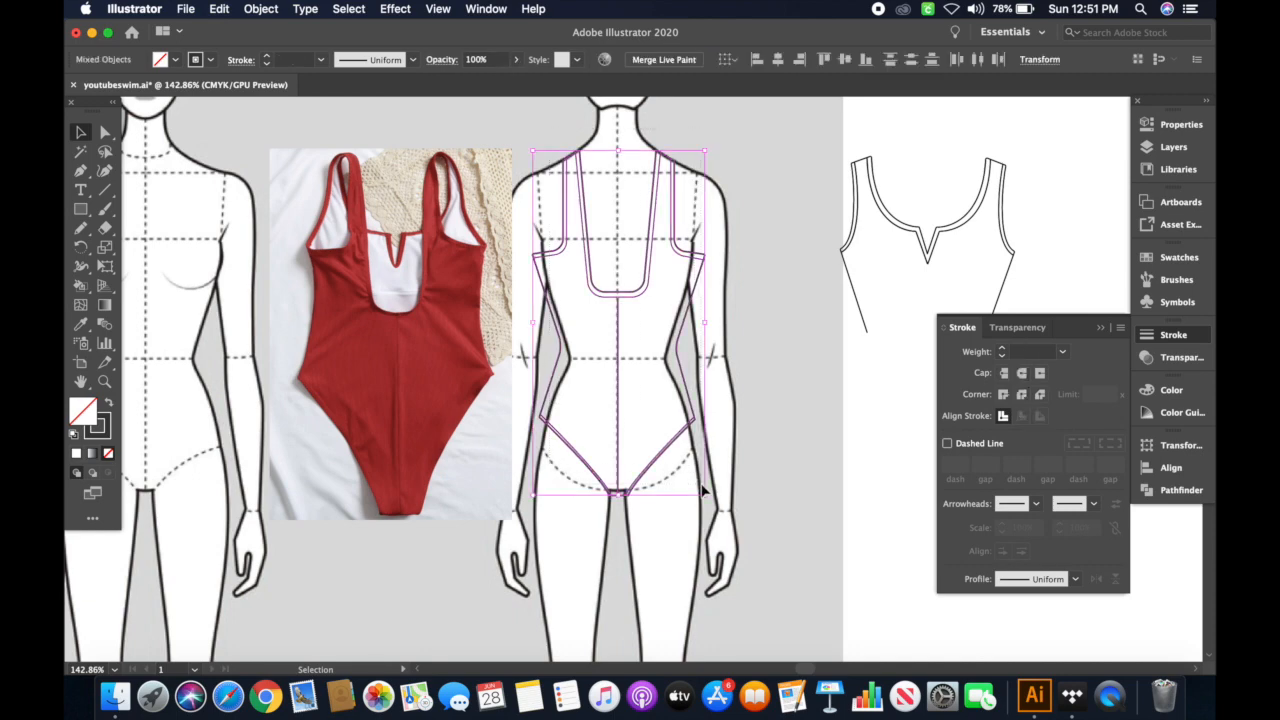
pyautogui.click(788, 463)
pyautogui.hscroll(5, 786, 465)
pyautogui.scroll(-1, 786, 465)
pyautogui.hscroll(2, 786, 458)
pyautogui.moveTo(418, 398); pyautogui.dragTo(910, 412)
pyautogui.click(708, 482)
pyautogui.hscroll(5, 708, 490)
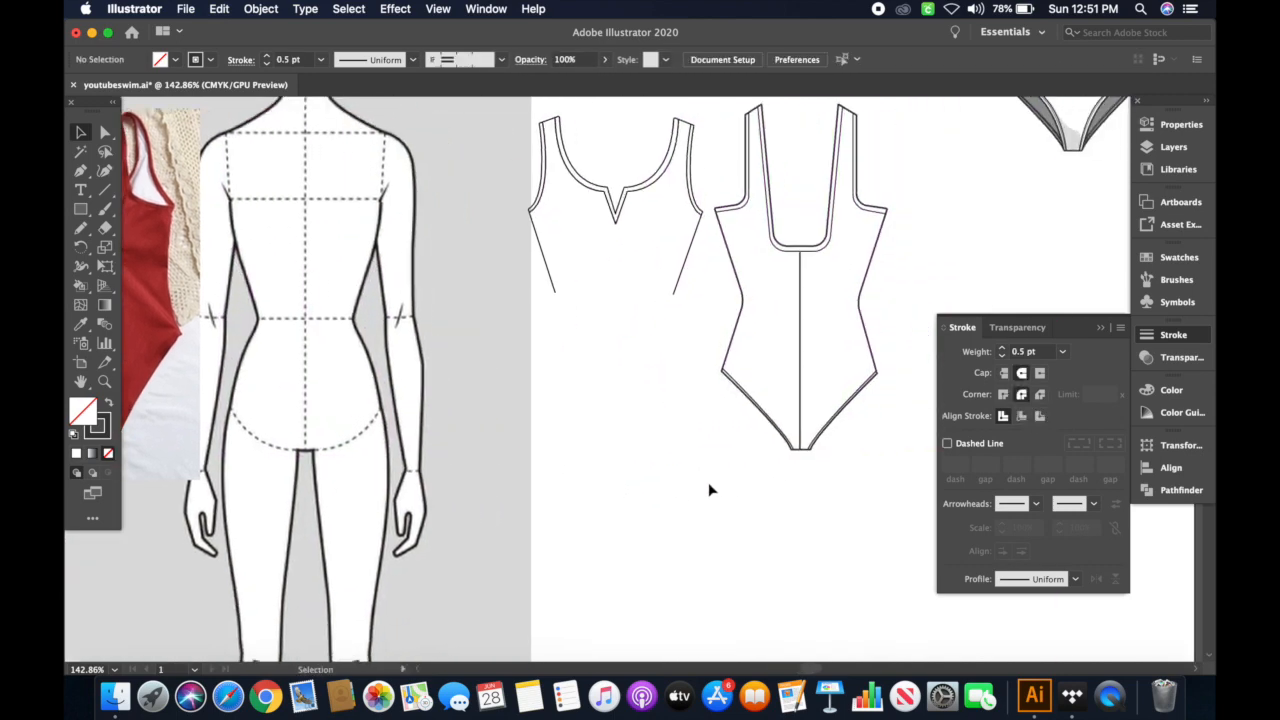
# - Scale the shaded front flat to match the back flat's size, and place the two side by side
pyautogui.scroll(1, 708, 490)
pyautogui.moveTo(795, 217); pyautogui.dragTo(694, 503)
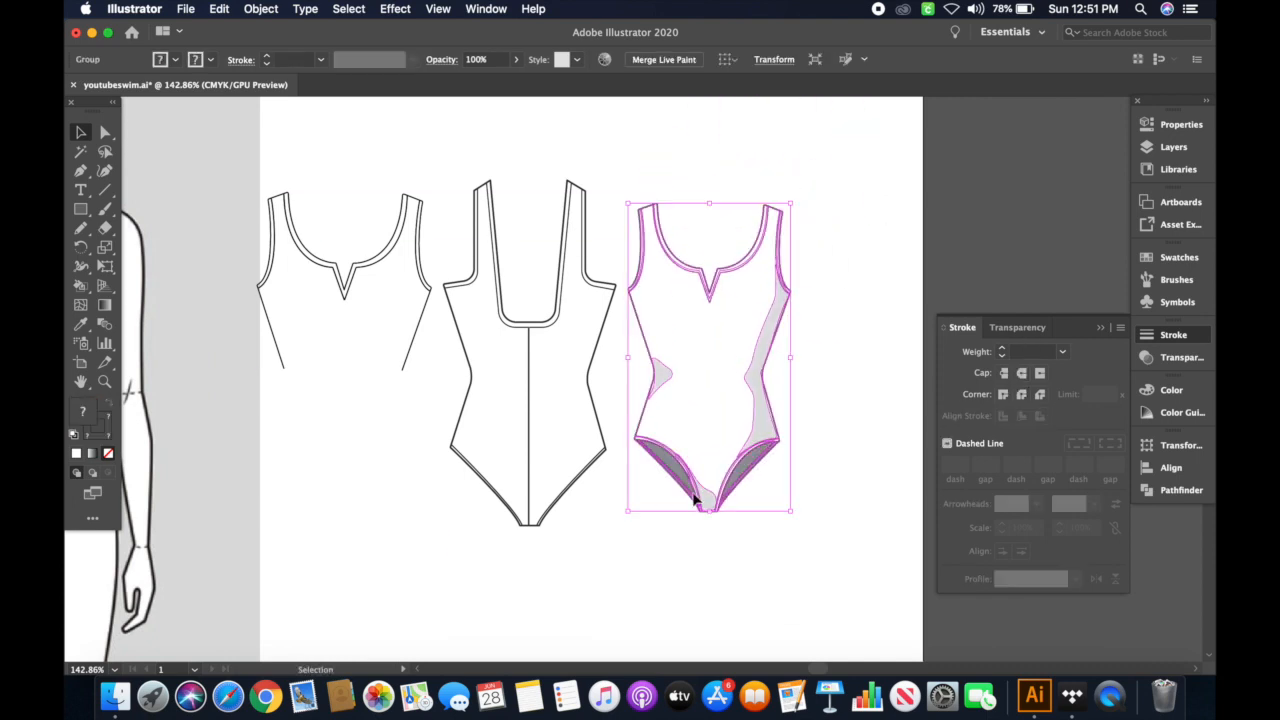
pyautogui.click(820, 421)
pyautogui.moveTo(766, 443); pyautogui.dragTo(593, 443)
pyautogui.moveTo(603, 511); pyautogui.dragTo(616, 527)
pyautogui.click(703, 460)
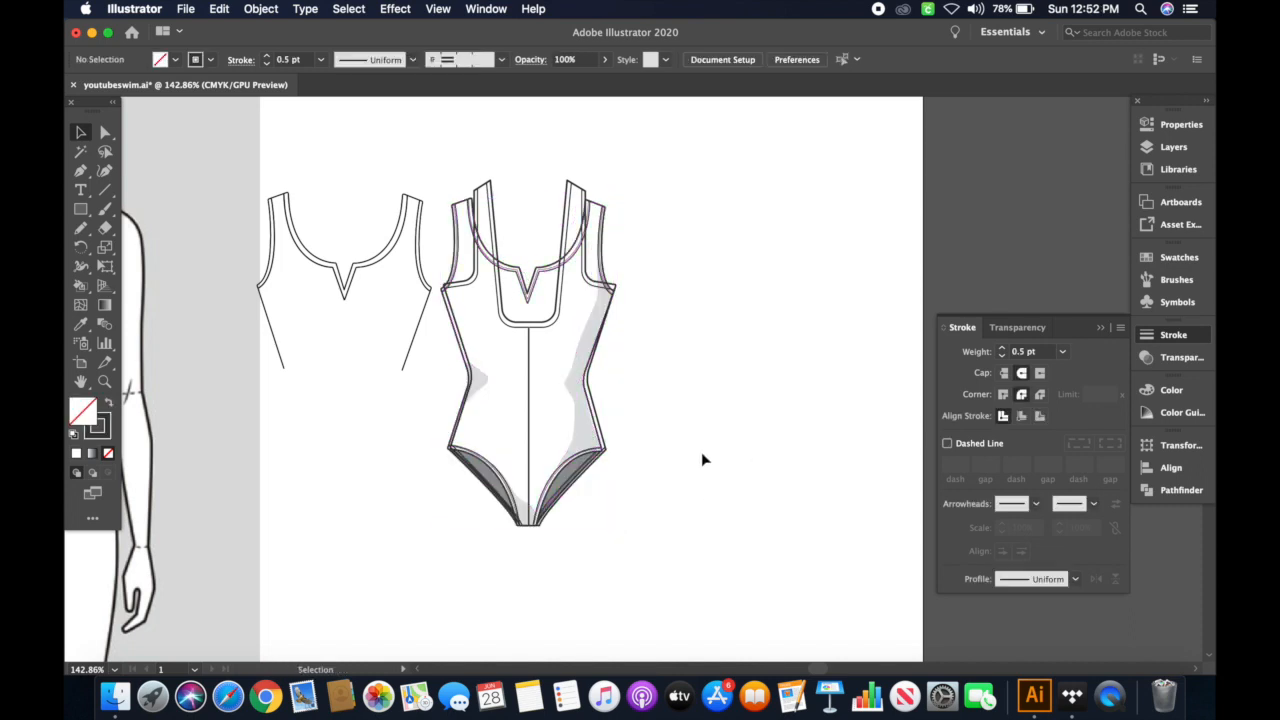
pyautogui.moveTo(806, 318); pyautogui.dragTo(787, 324)
pyautogui.moveTo(352, 174); pyautogui.dragTo(337, 427)
pyautogui.press('Delete')
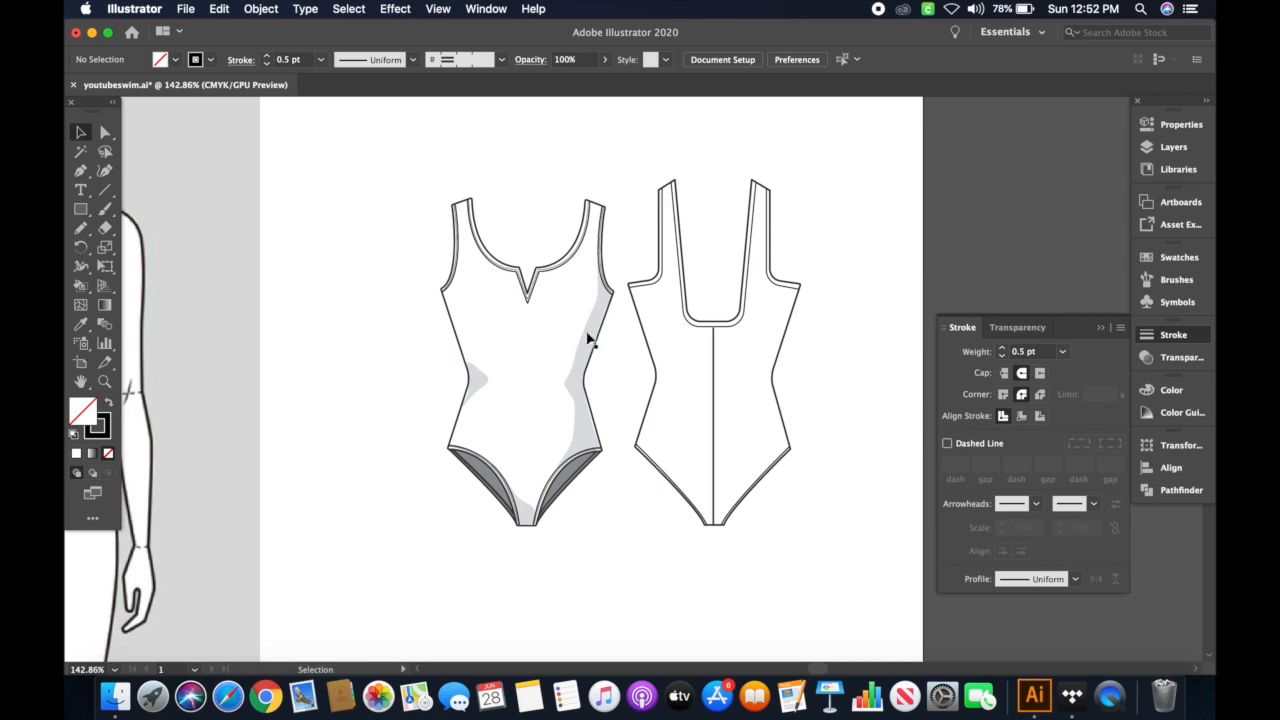
pyautogui.press('super+z')
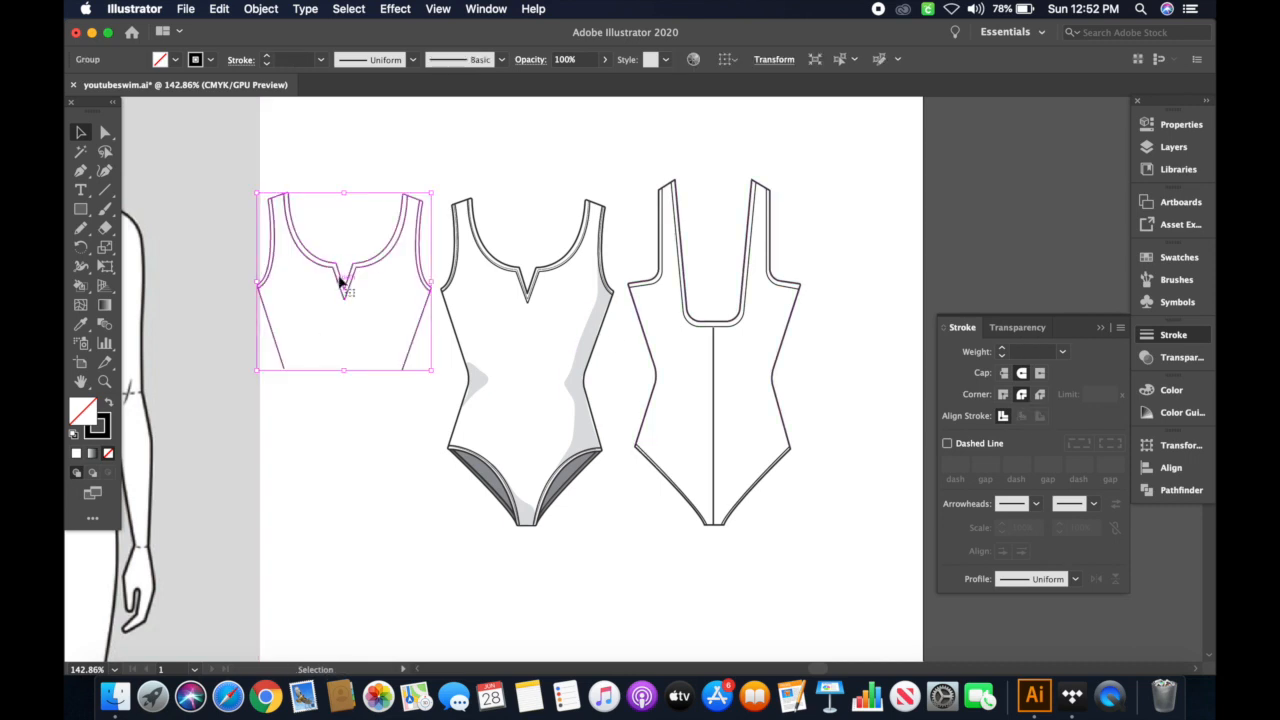
# - Lay the spare front bodice over the back flat with matching underarms and copy its notched neckline lines
pyautogui.moveTo(333, 268); pyautogui.dragTo(705, 268)
pyautogui.click(846, 366)
pyautogui.scroll(5, 846, 368)
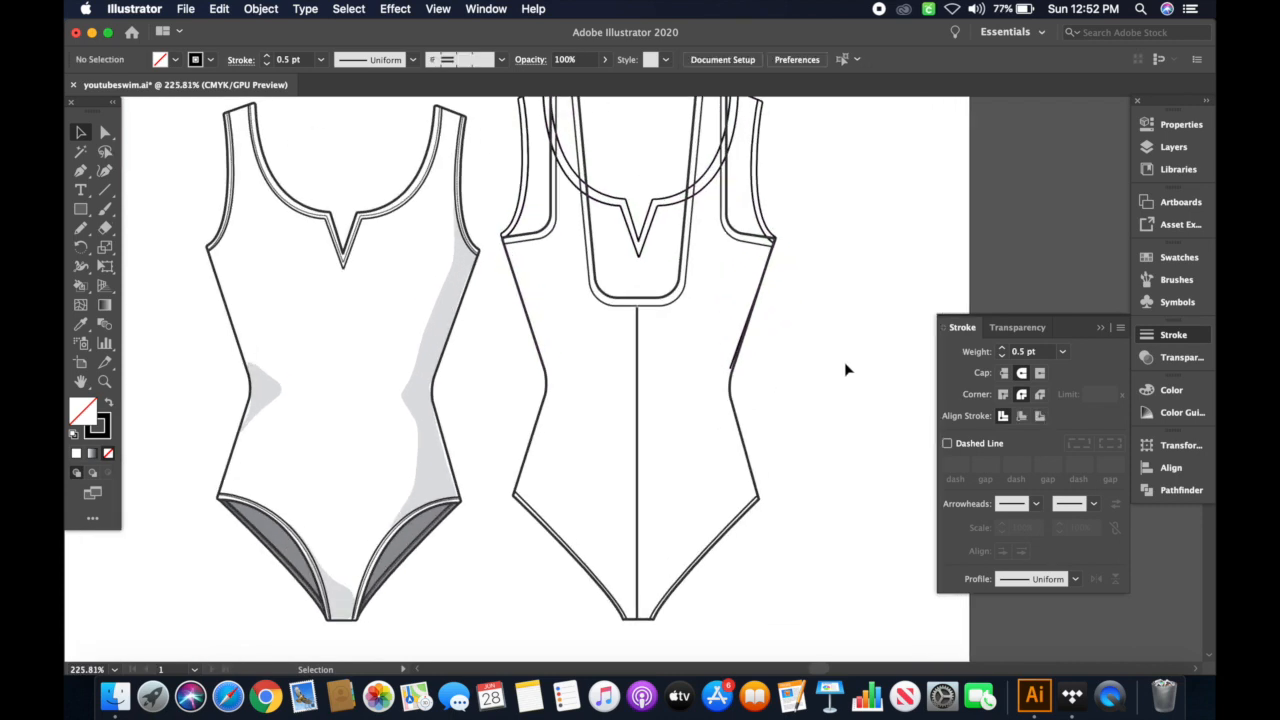
pyautogui.scroll(3, 846, 368)
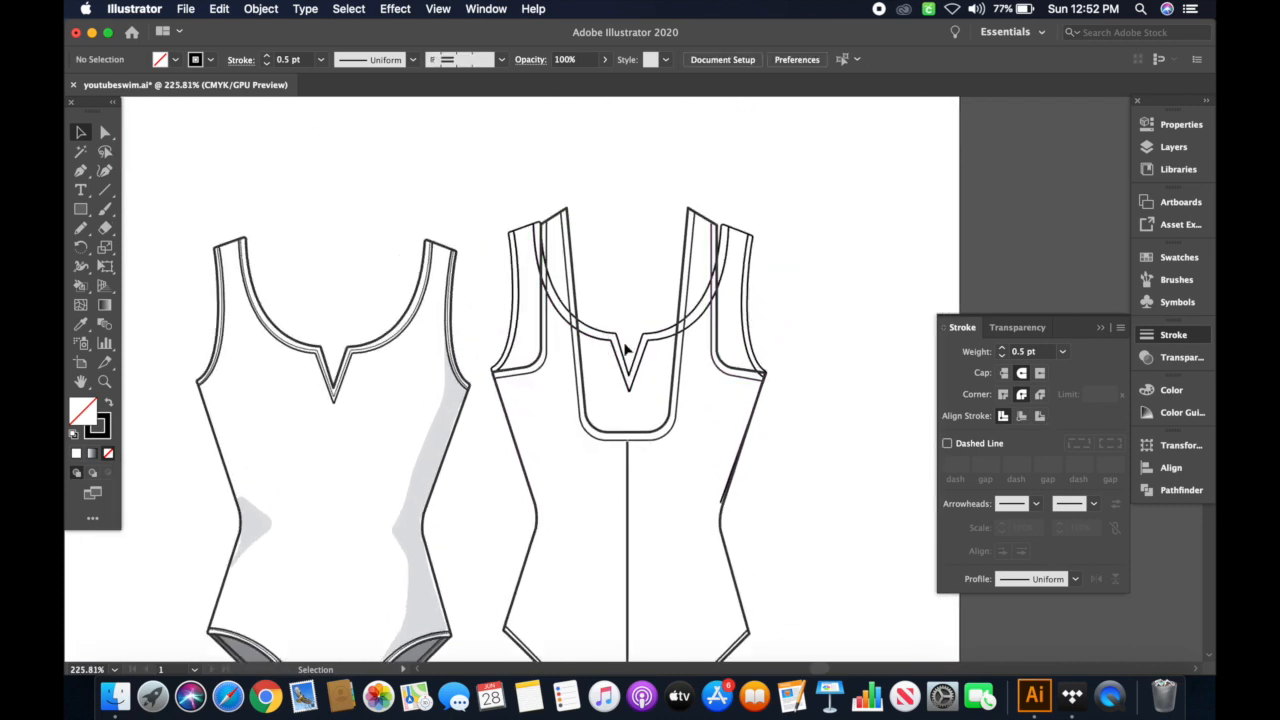
pyautogui.press('a')
pyautogui.moveTo(580, 297); pyautogui.dragTo(658, 402)
pyautogui.click(611, 252)
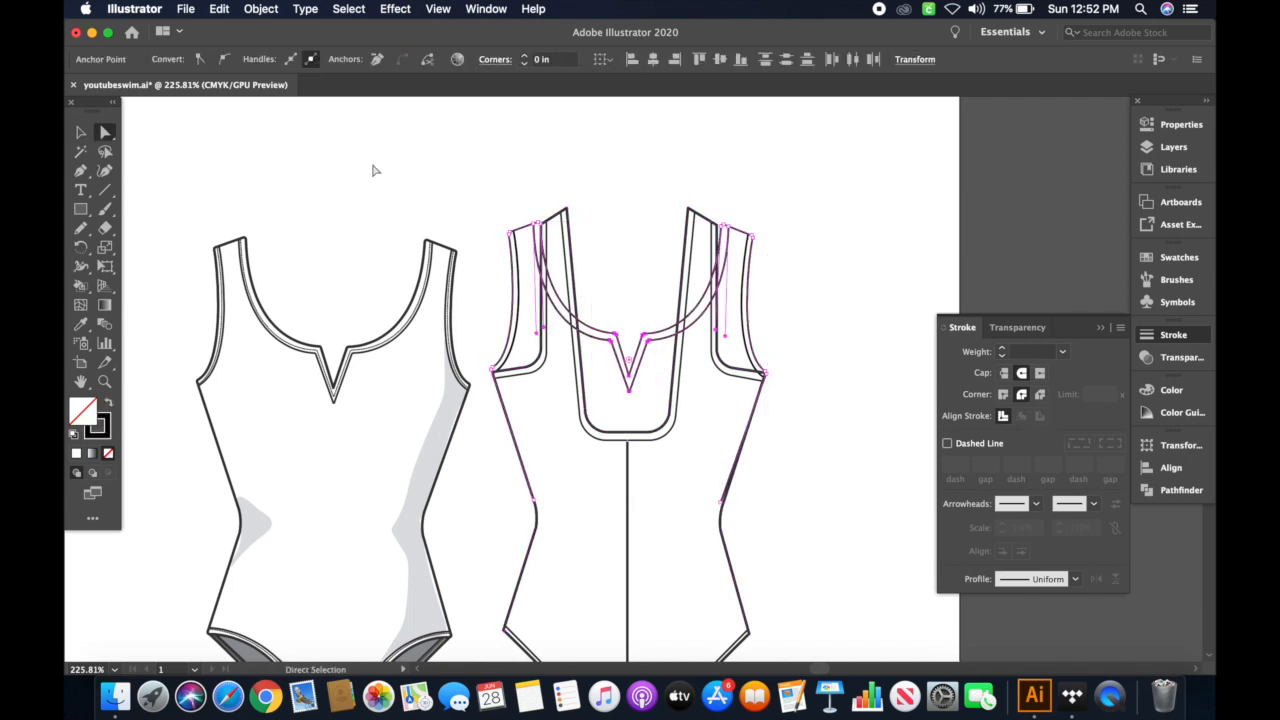
pyautogui.click(388, 199)
# - Move the spare front bodice off the back flat to the empty area beside it
pyautogui.press('v')
pyautogui.moveTo(617, 334); pyautogui.dragTo(928, 222)
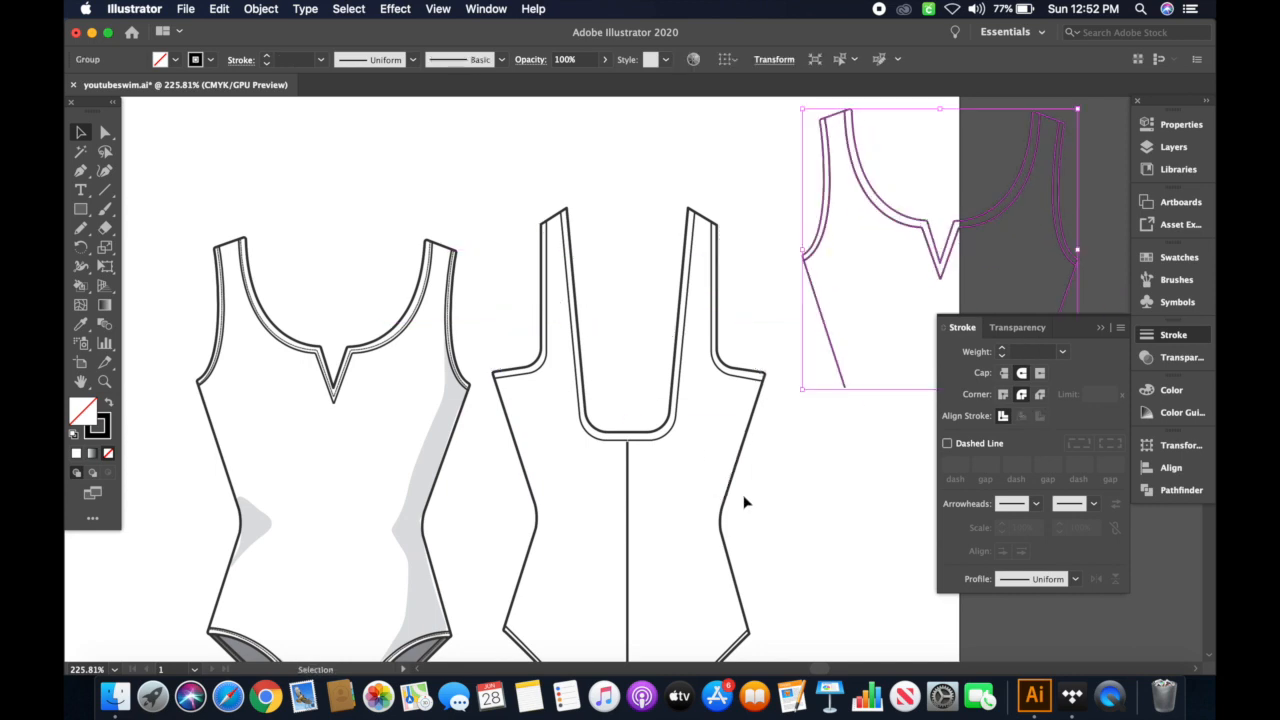
pyautogui.click(769, 521)
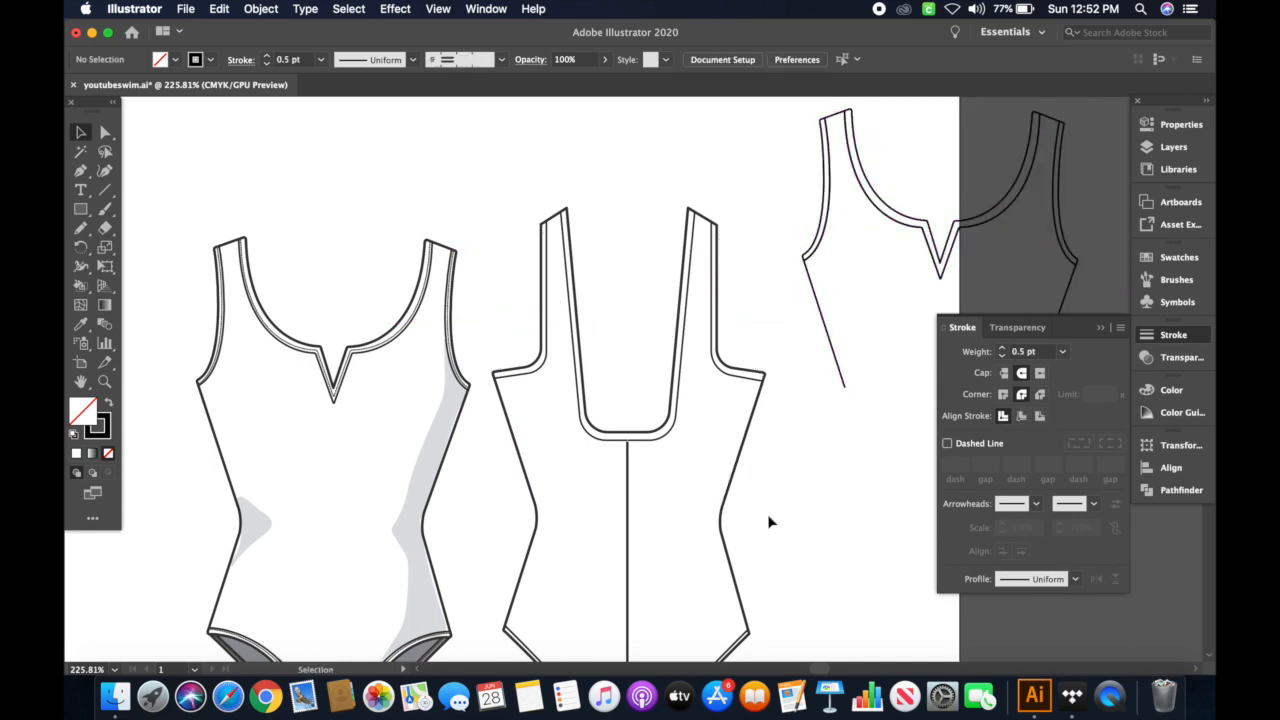
# - Paste the copied notched neckline lines onto the back flat, centred between the straps with the notch above the back neckline's lower edge
pyautogui.press('super+v')
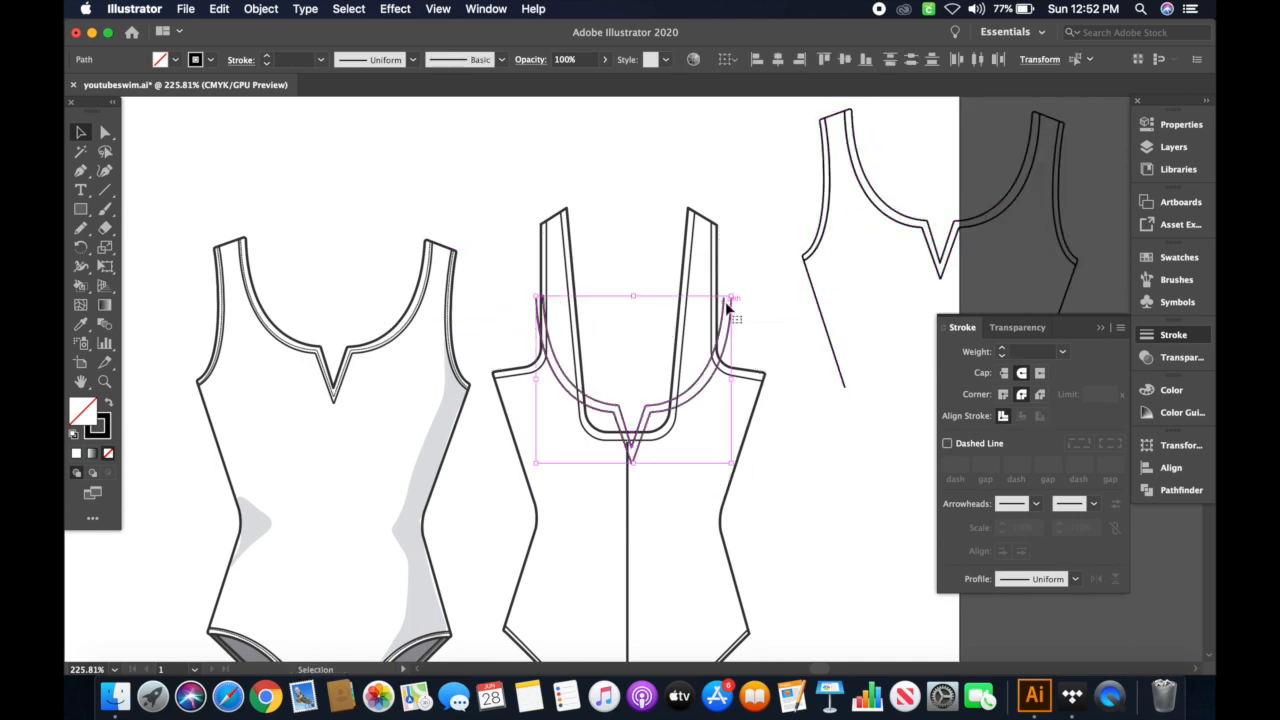
pyautogui.press('Up')
pyautogui.press('Up')
pyautogui.press('Up')
pyautogui.press('Up')
pyautogui.press('Up')
pyautogui.press('Up')
pyautogui.press('Up')
pyautogui.press('Up')
pyautogui.press('Up')
pyautogui.press('Up')
pyautogui.press('Up')
pyautogui.press('Up')
pyautogui.press('Up')
pyautogui.press('Up')
pyautogui.press('Up')
pyautogui.press('Up')
pyautogui.press('Up')
pyautogui.press('Up')
pyautogui.press('Up')
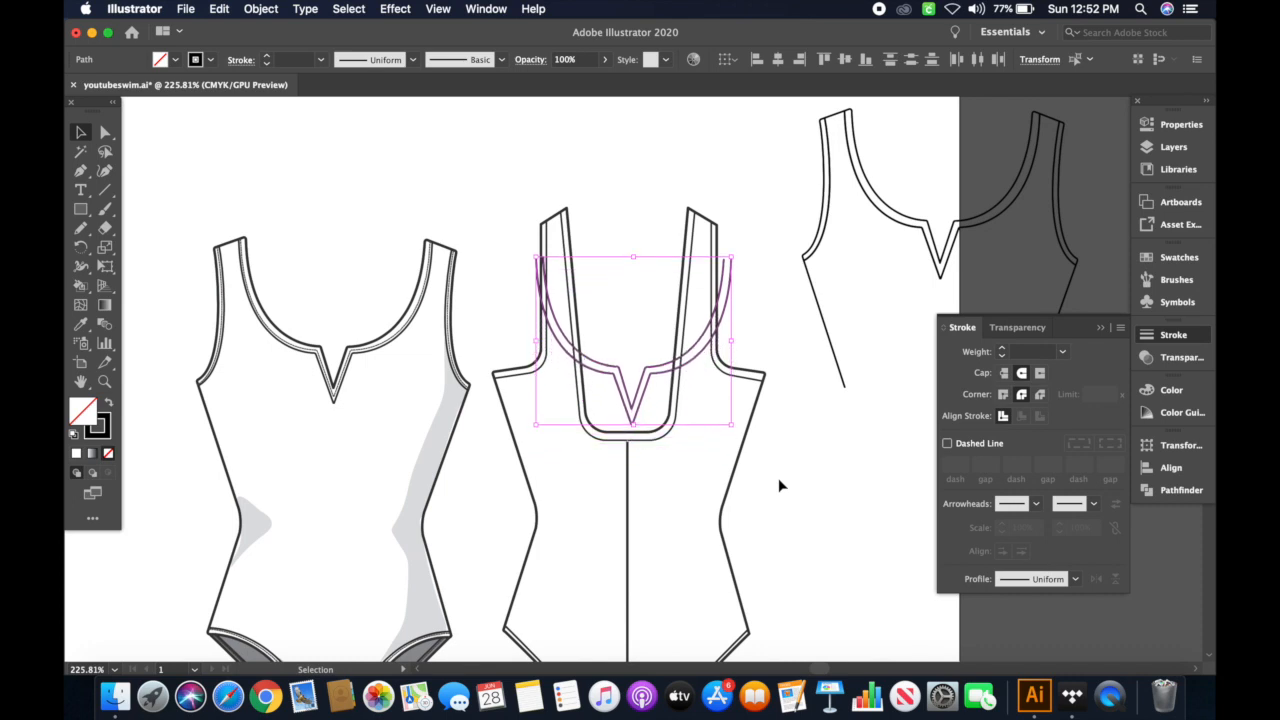
pyautogui.press('Left')
pyautogui.press('Left')
pyautogui.press('Left')
pyautogui.press('Right')
pyautogui.press('Left')
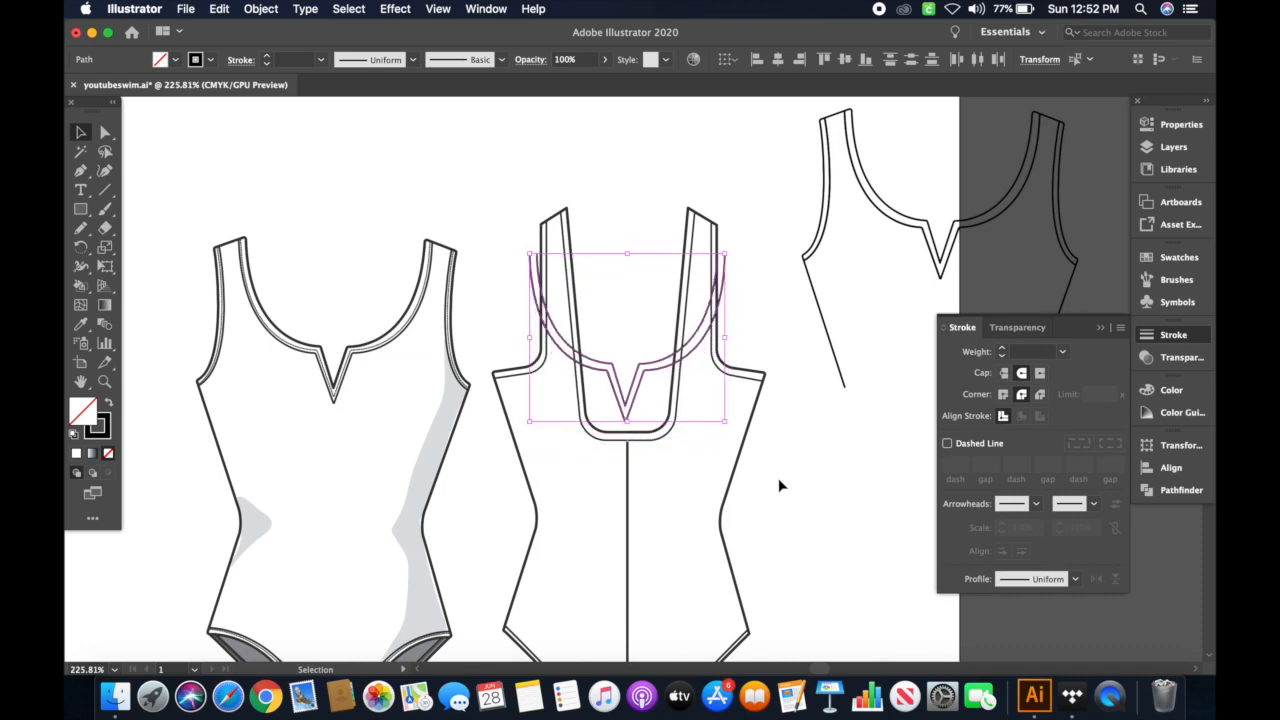
pyautogui.press('Up')
pyautogui.press('Up')
pyautogui.press('Up')
pyautogui.press('Up')
pyautogui.press('Up')
pyautogui.press('Up')
pyautogui.press('Up')
pyautogui.press('Up')
pyautogui.press('Up')
pyautogui.press('Up')
pyautogui.press('Up')
pyautogui.press('Up')
pyautogui.press('Up')
pyautogui.press('Up')
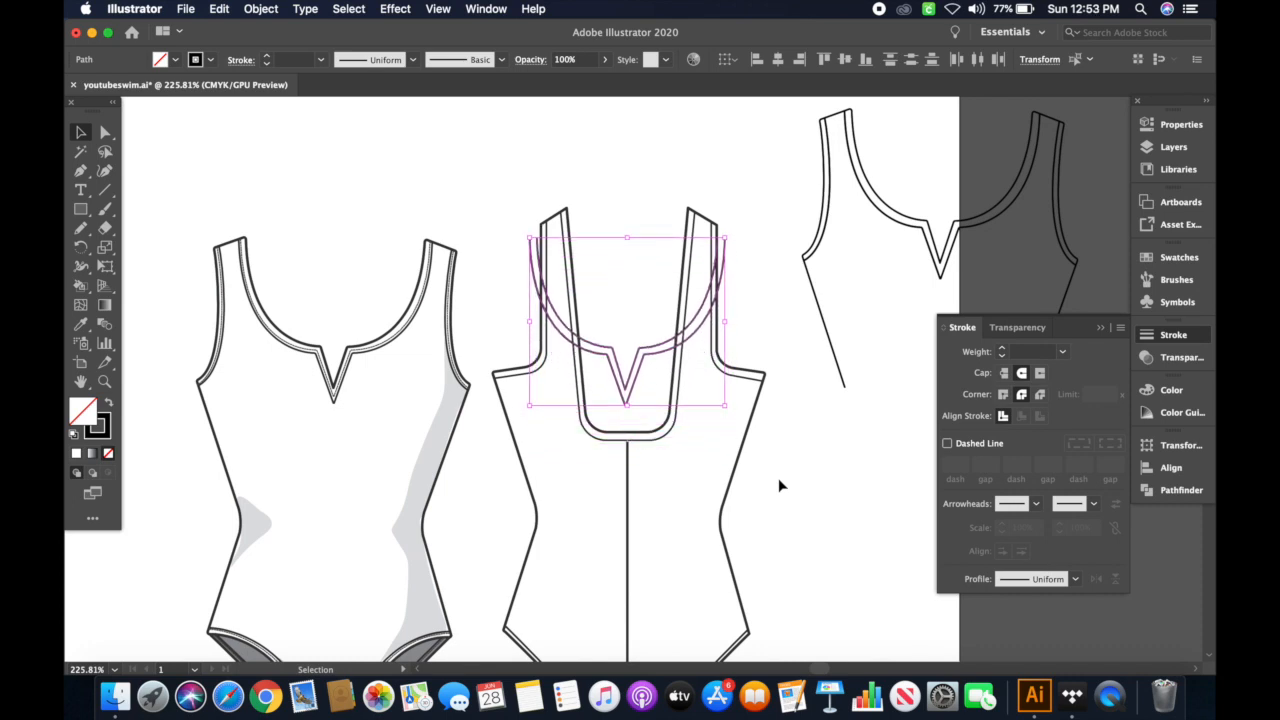
pyautogui.click(766, 316)
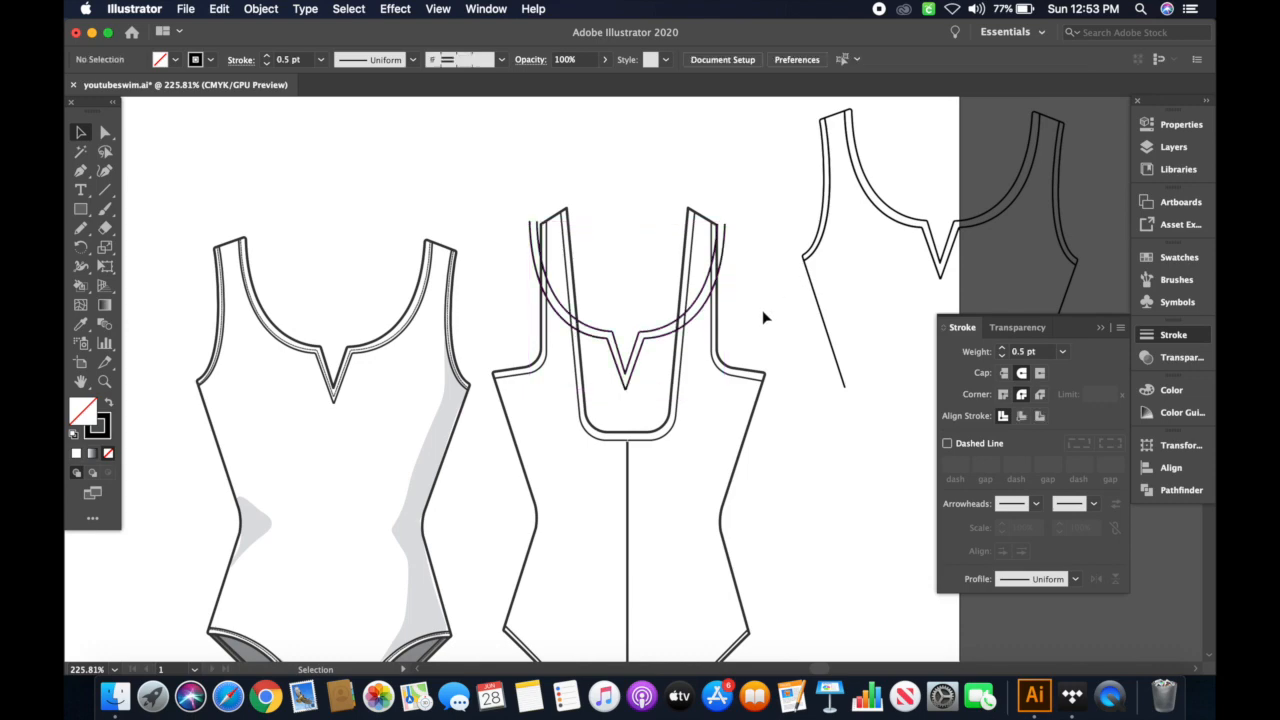
# - Add anchor points to the inner notched neckline line where it crosses both back straps
pyautogui.scroll(5, 648, 352)
pyautogui.scroll(1, 648, 356)
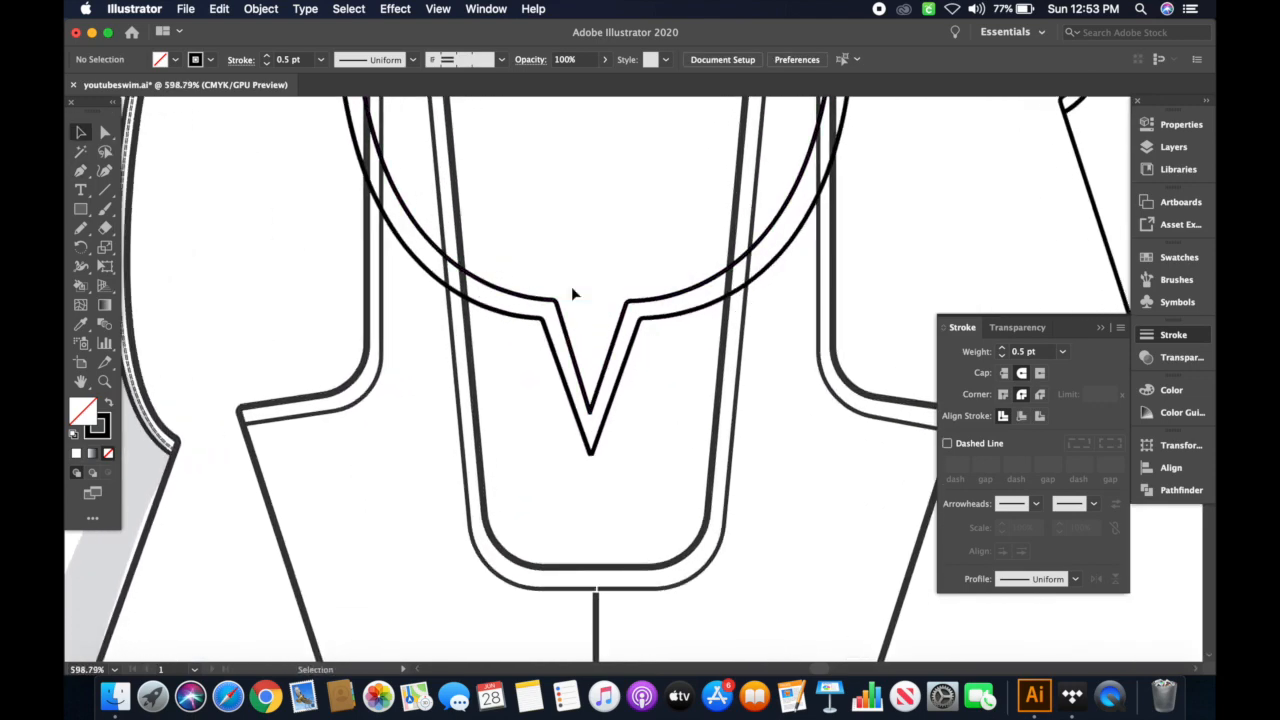
pyautogui.click(514, 298)
pyautogui.press('p')
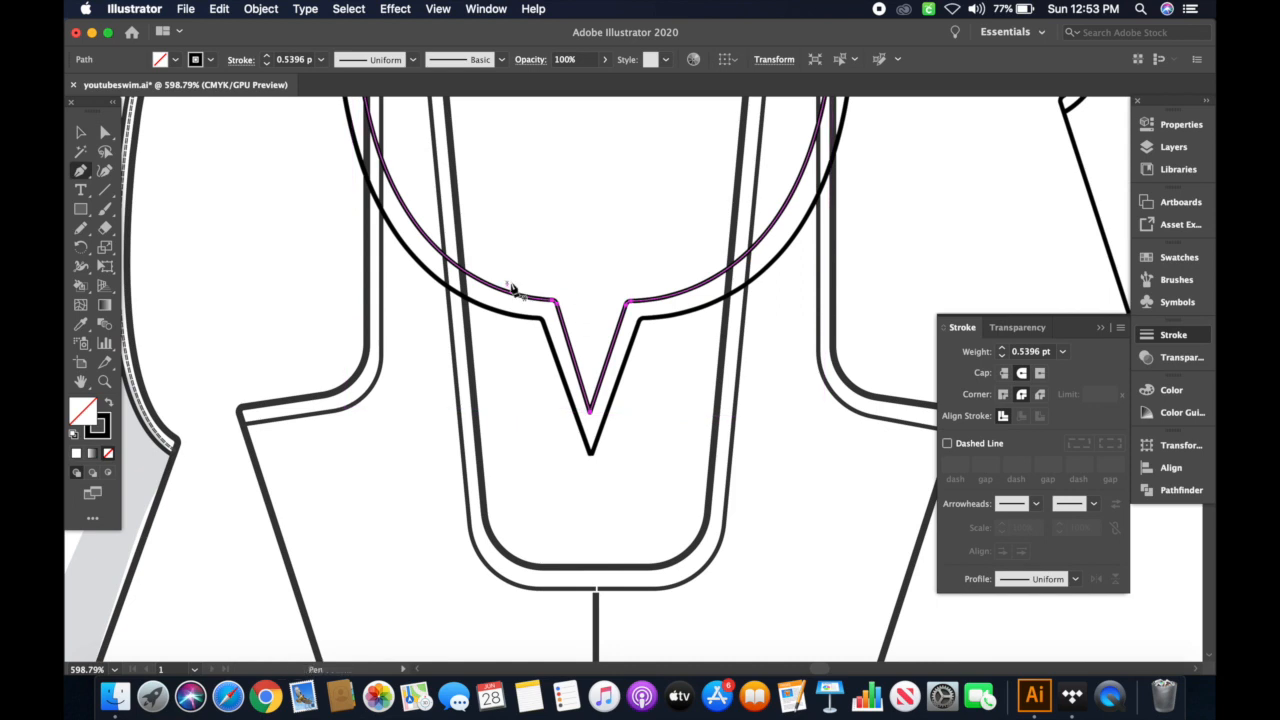
pyautogui.click(477, 281)
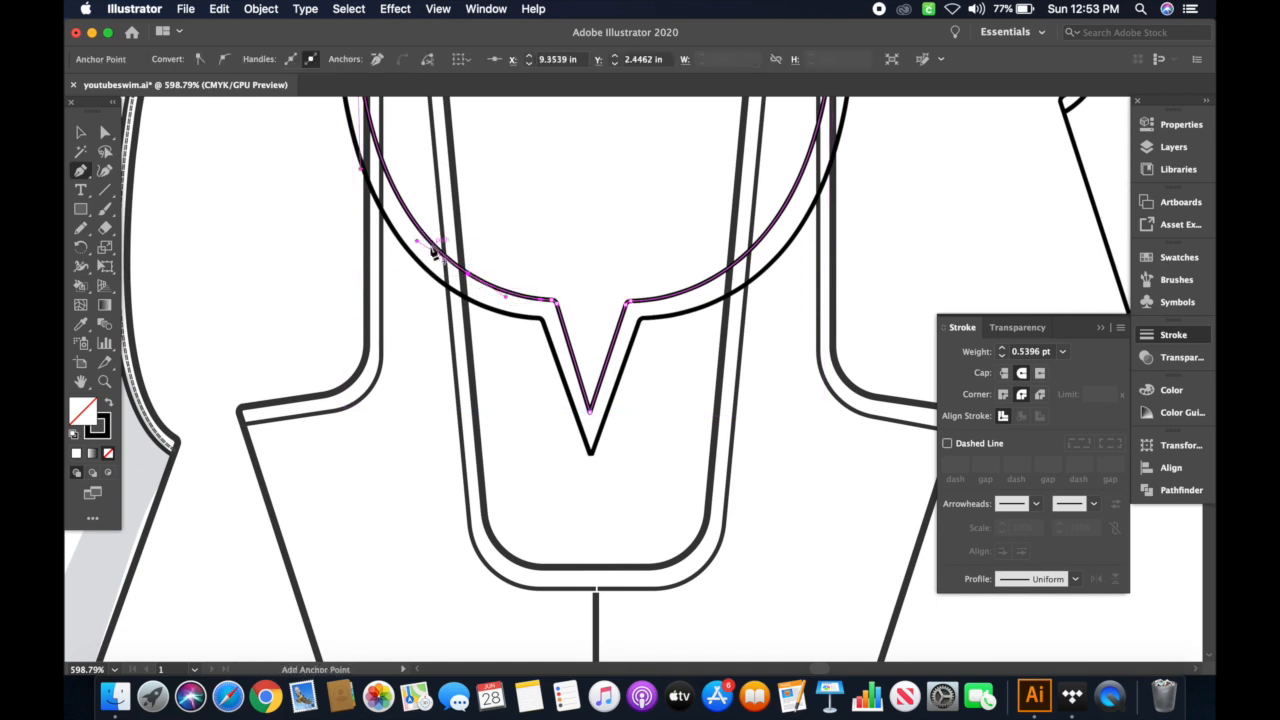
pyautogui.moveTo(471, 299); pyautogui.dragTo(505, 347)
pyautogui.press('super+z')
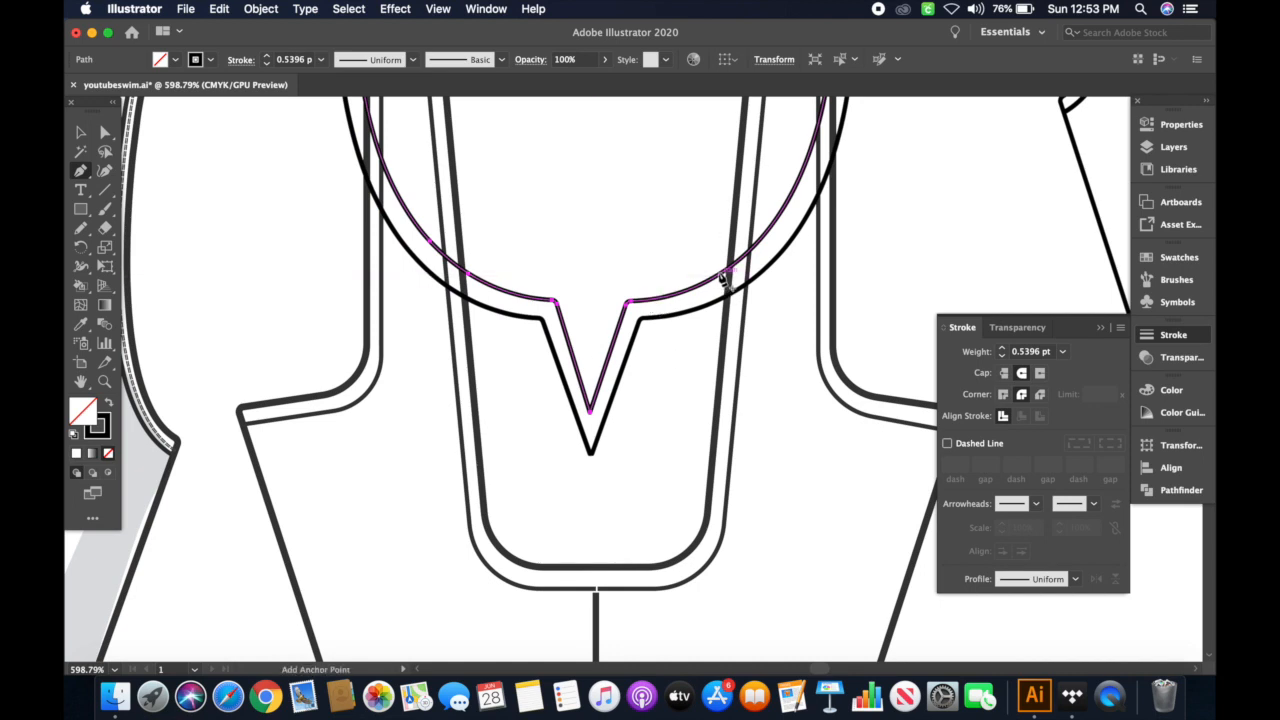
pyautogui.click(720, 275)
pyautogui.click(758, 243)
pyautogui.press('v')
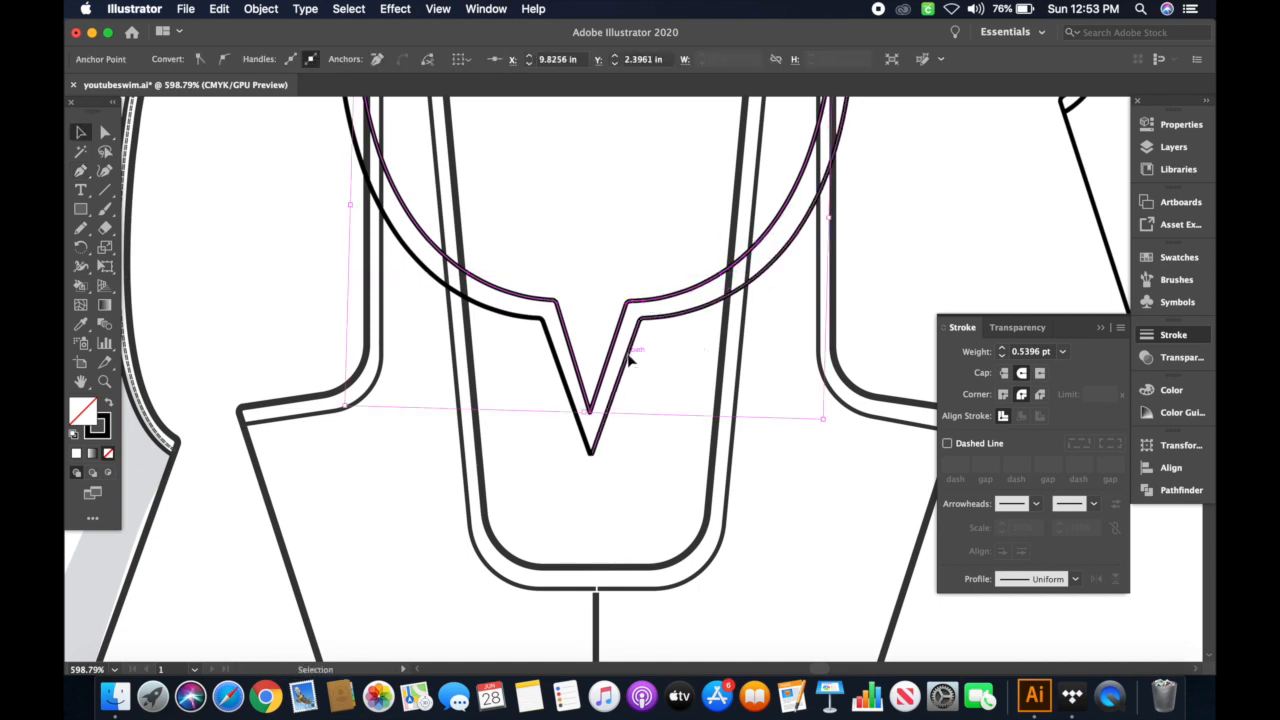
# - Add anchor points to both halves of the outer notched neckline line where they cross the back straps
pyautogui.click(628, 356)
pyautogui.press('p')
pyautogui.click(718, 300)
pyautogui.click(762, 273)
pyautogui.click(434, 276)
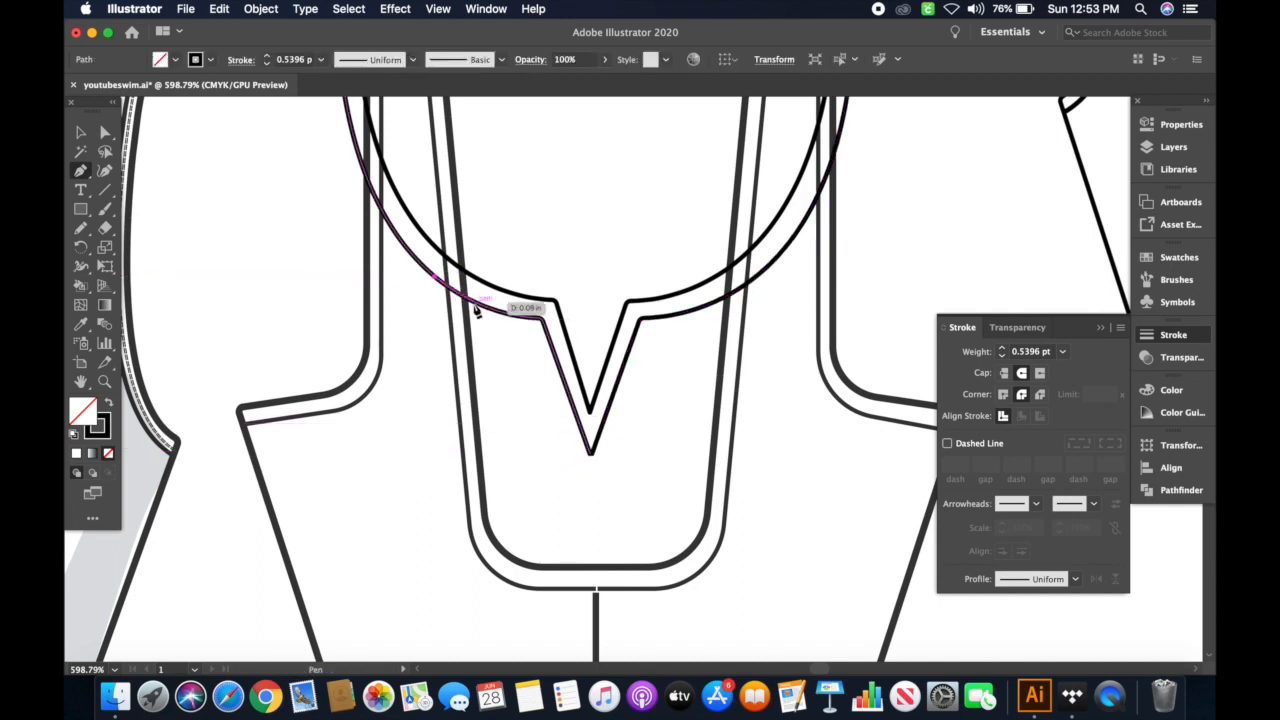
pyautogui.press('v')
pyautogui.click(683, 372)
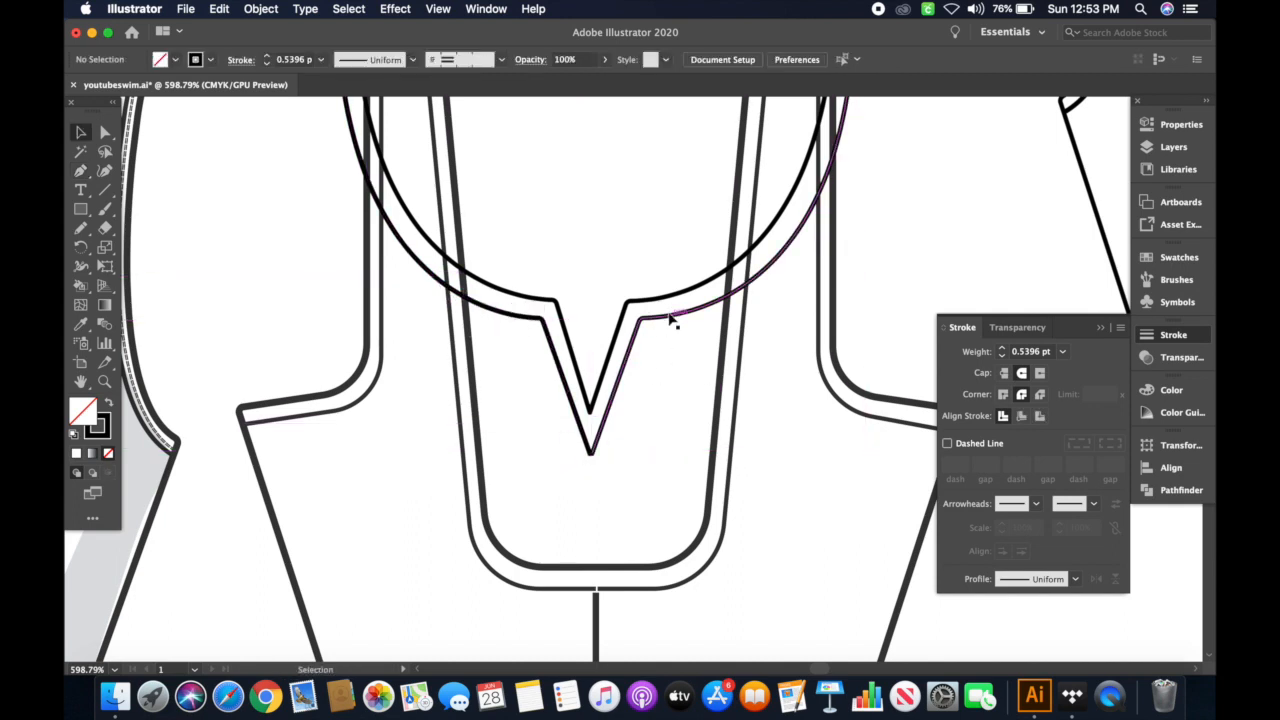
pyautogui.click(546, 334)
pyautogui.press('p')
pyautogui.click(476, 303)
pyautogui.click(434, 278)
pyautogui.press('v')
pyautogui.click(671, 212)
# - Delete the segments of both front neckline lines that extend past the inner edges of the back straps
pyautogui.press('a')
pyautogui.click(400, 222)
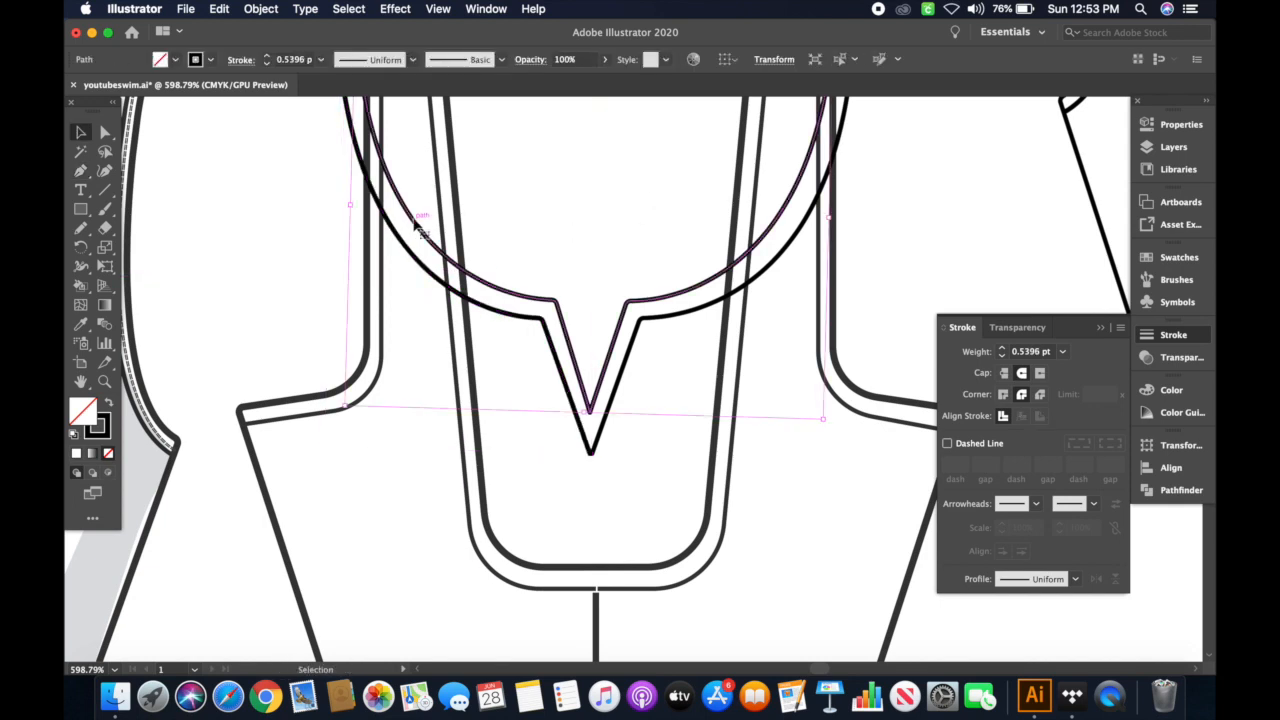
pyautogui.scroll(5, 432, 246)
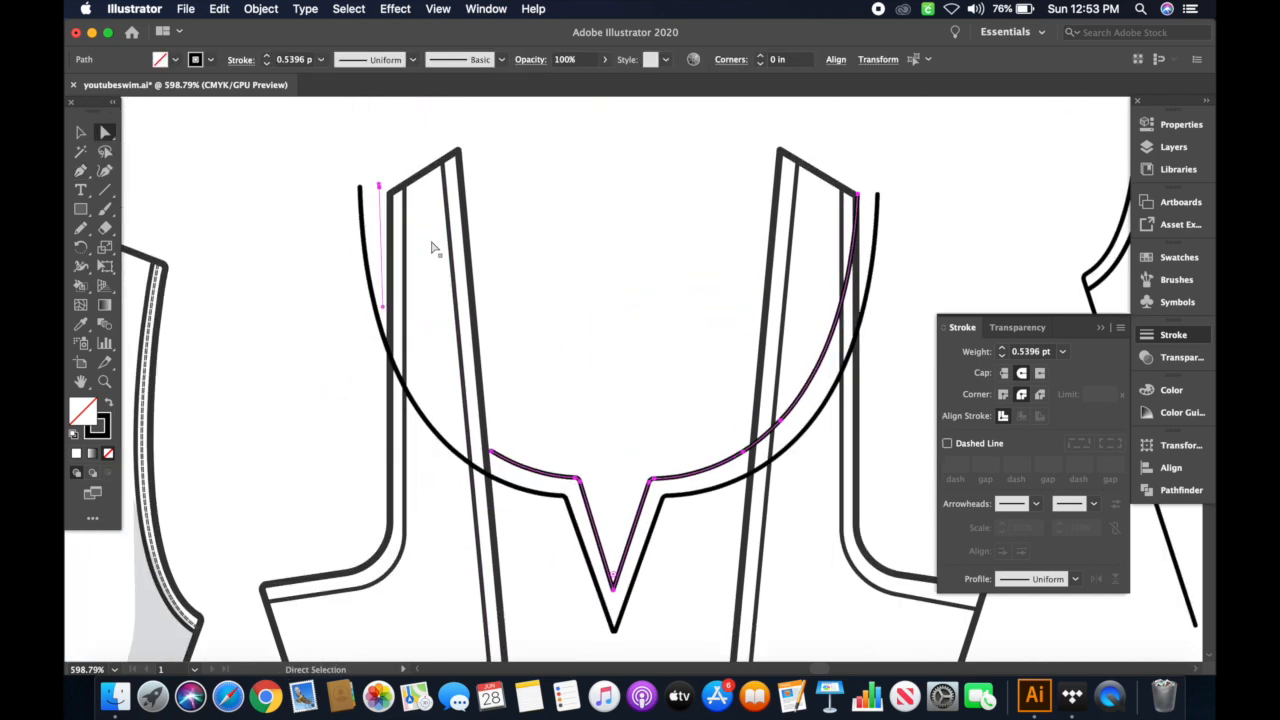
pyautogui.click(397, 204)
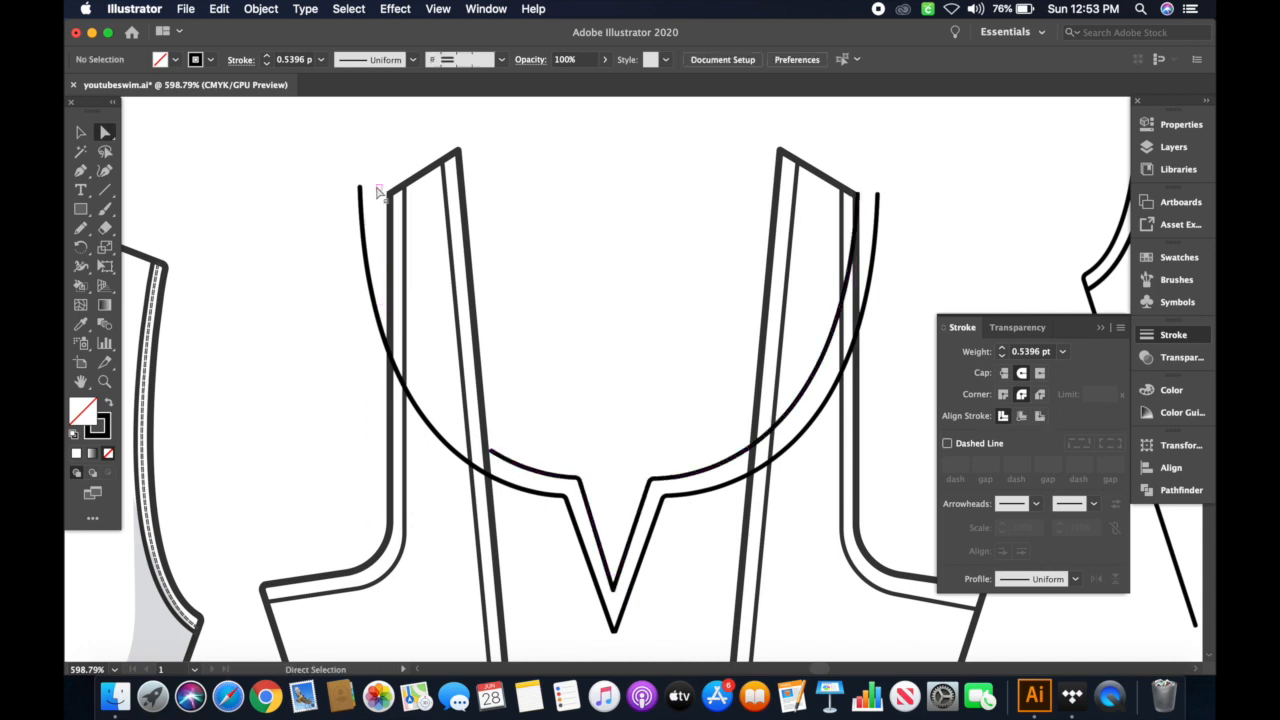
pyautogui.click(458, 455)
pyautogui.press('Delete')
pyautogui.click(361, 188)
pyautogui.press('Delete')
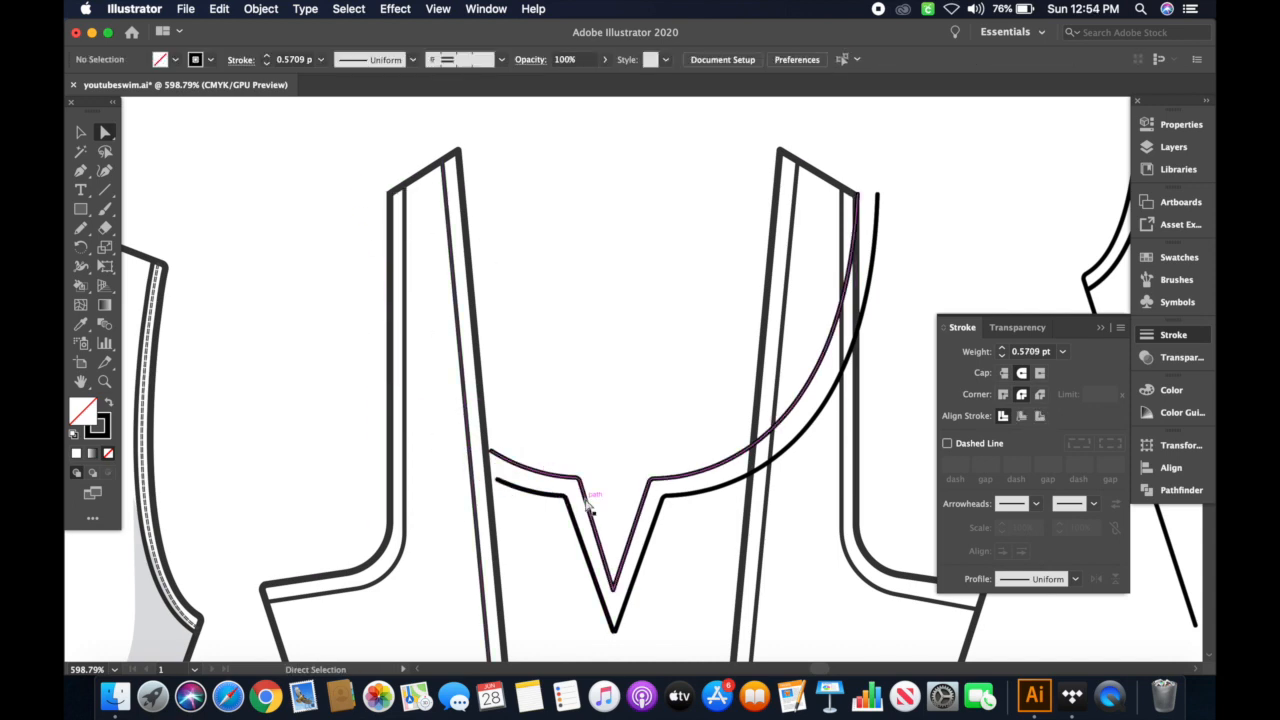
pyautogui.click(792, 452)
pyautogui.press('Delete')
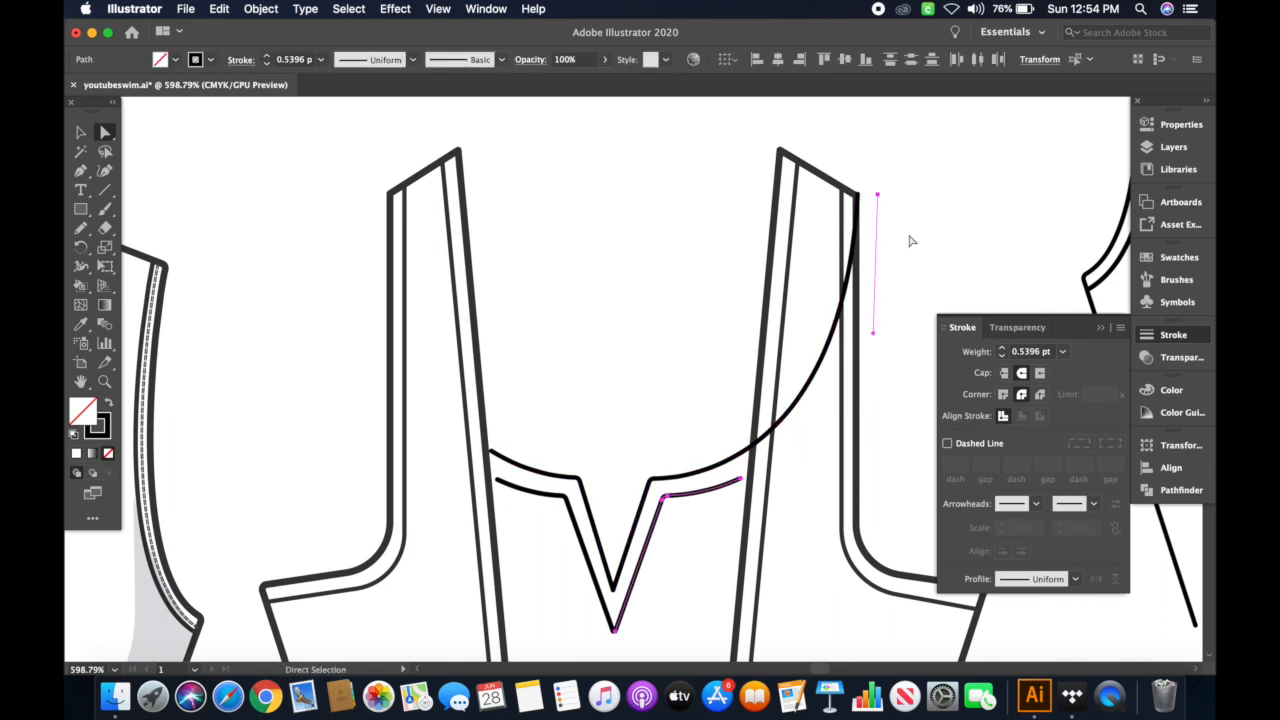
pyautogui.click(895, 215)
pyautogui.click(766, 443)
pyautogui.press('Delete')
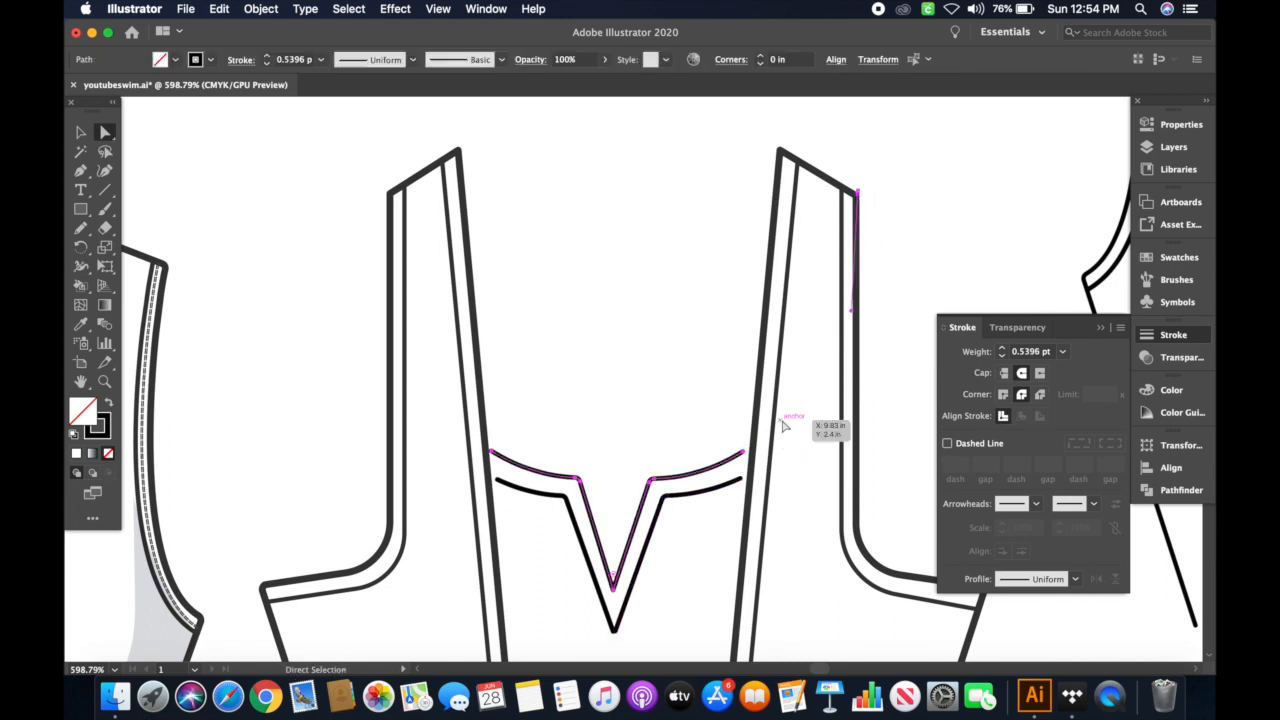
pyautogui.click(858, 193)
pyautogui.click(913, 176)
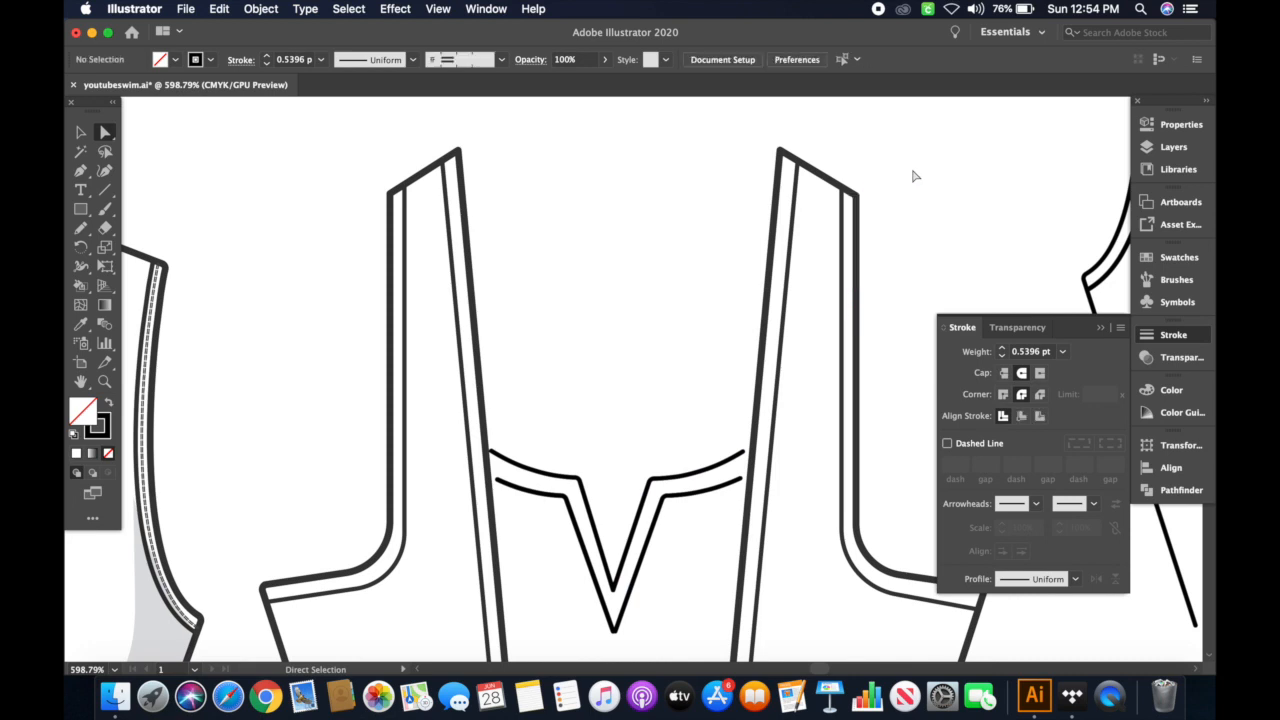
# - Adjust the cut ends of both front neckline lines so they meet the inner strap edges
pyautogui.click(485, 446)
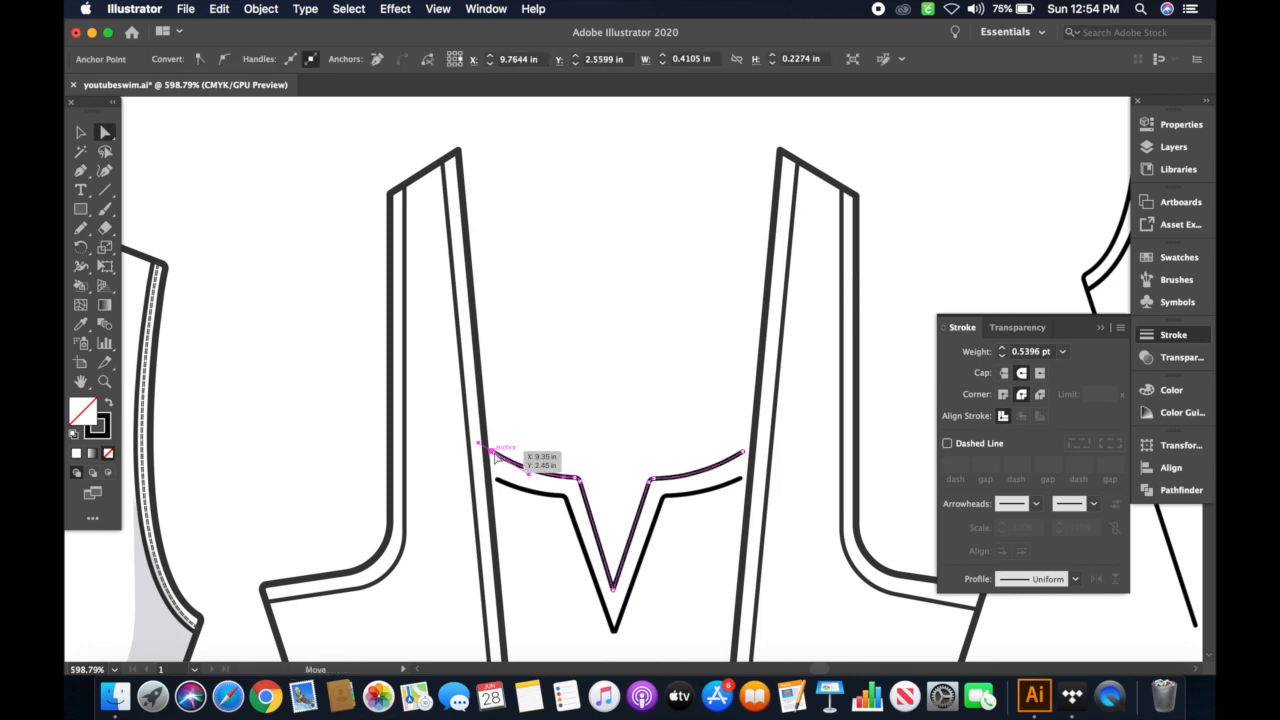
pyautogui.moveTo(743, 452); pyautogui.dragTo(754, 446)
pyautogui.click(741, 479)
pyautogui.moveTo(497, 481); pyautogui.dragTo(487, 478)
pyautogui.click(580, 393)
pyautogui.press('v')
# - Select the whole back flat with its front neckline lines and make it a Live Paint group
pyautogui.scroll(-2, 628, 460)
pyautogui.scroll(-5, 627, 463)
pyautogui.scroll(-3, 627, 464)
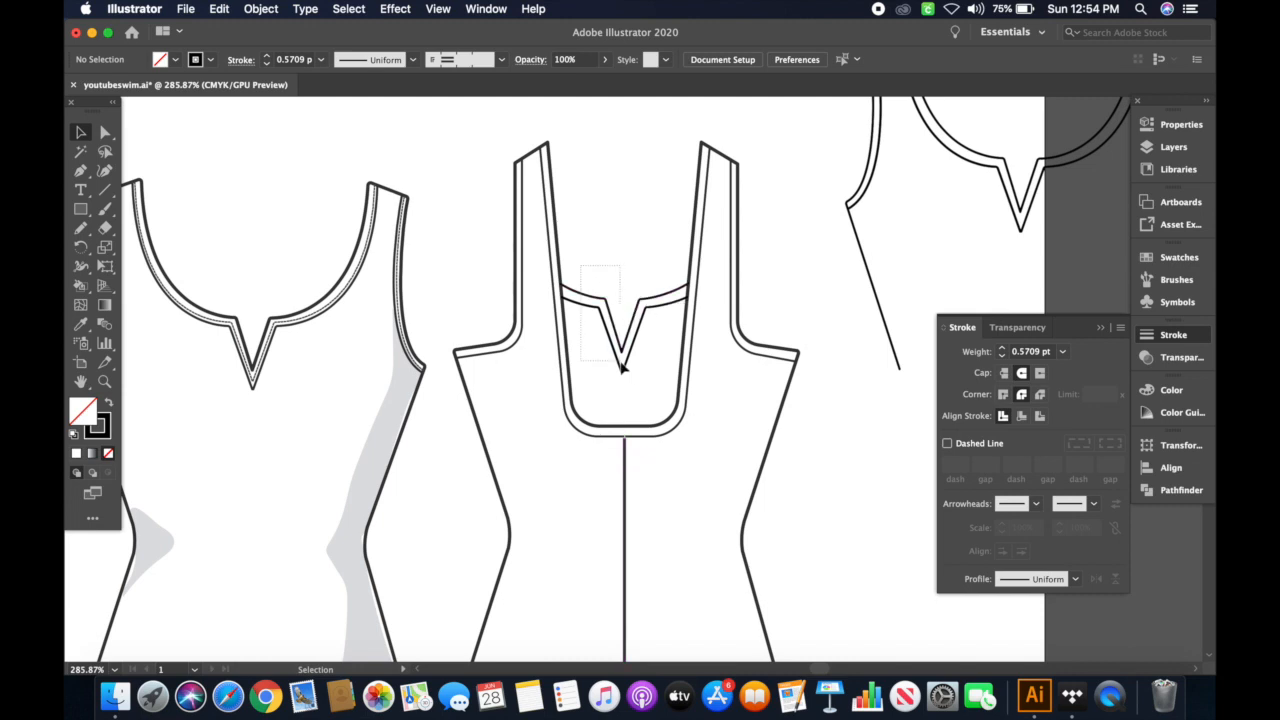
pyautogui.scroll(-5, 620, 214)
pyautogui.press('k')
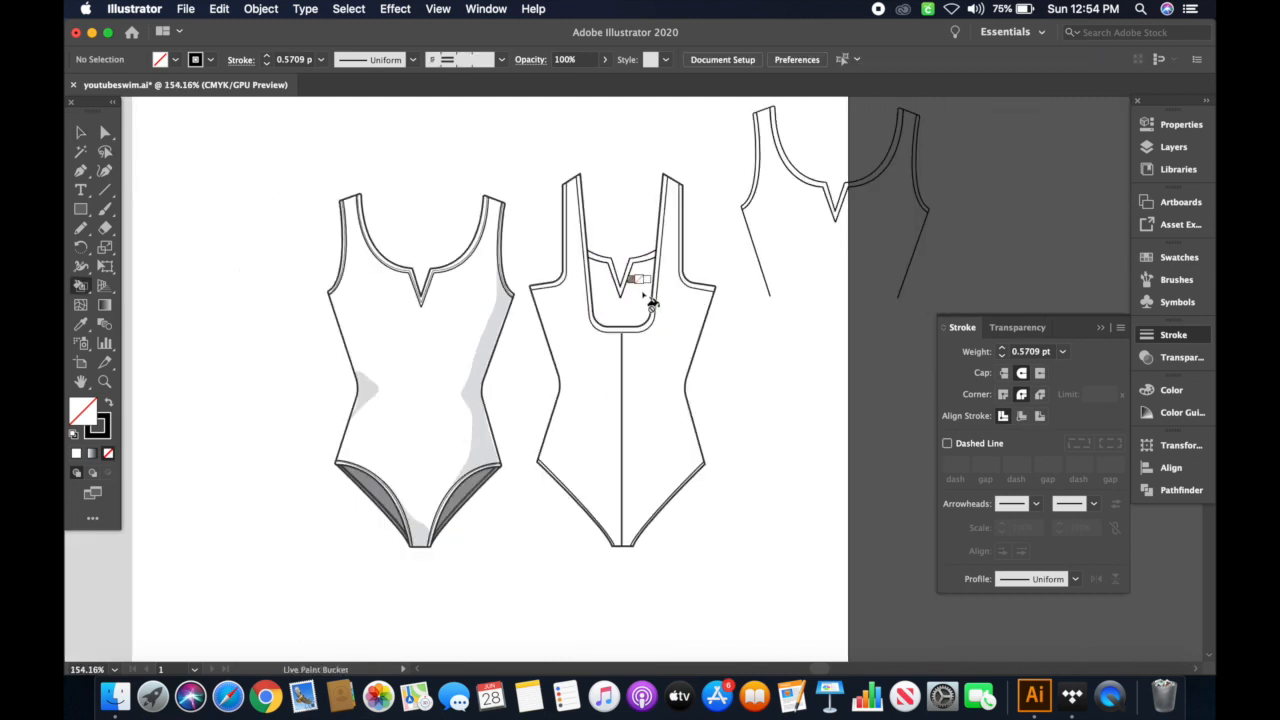
pyautogui.press('v')
pyautogui.moveTo(533, 126); pyautogui.dragTo(710, 560)
pyautogui.click(261, 9)
pyautogui.moveTo(330, 456)
pyautogui.click(438, 455)
pyautogui.click(801, 435)
# - Sample the dark grey from the front flat's leg opening and fill the front interior seen through the back neckline
pyautogui.press('i')
pyautogui.click(381, 481)
pyautogui.press('k')
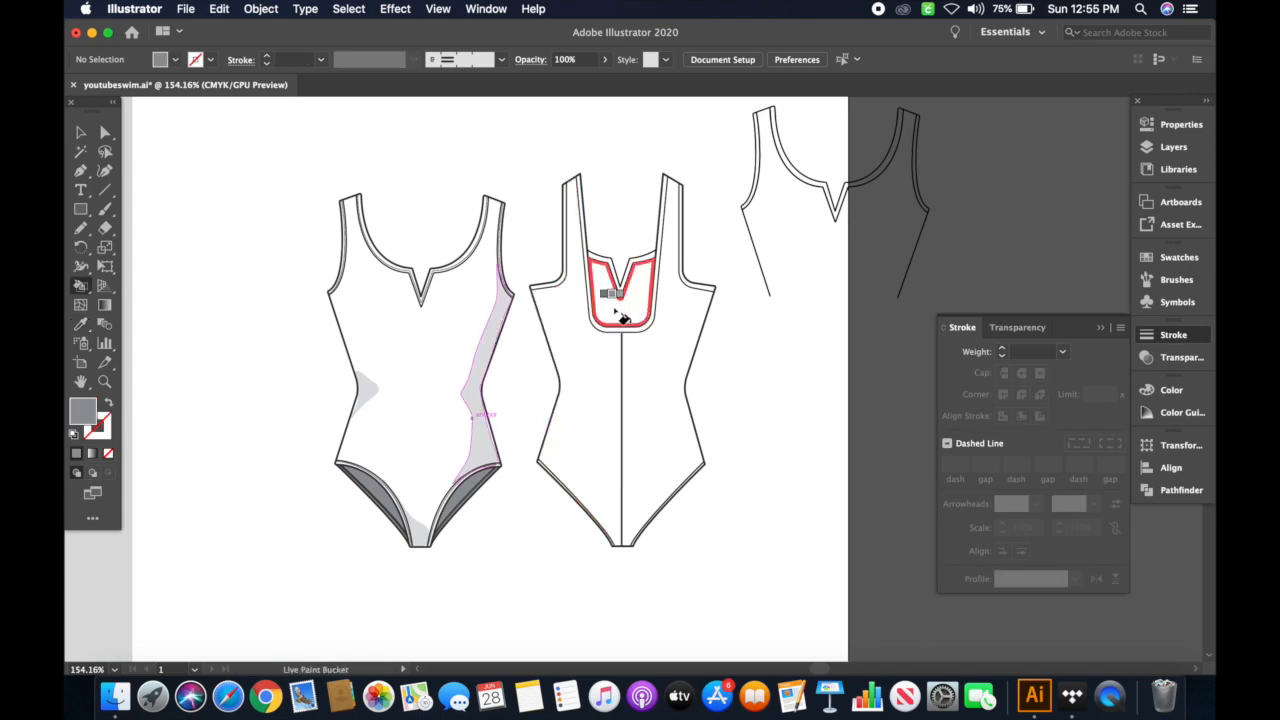
pyautogui.click(622, 300)
pyautogui.press('v')
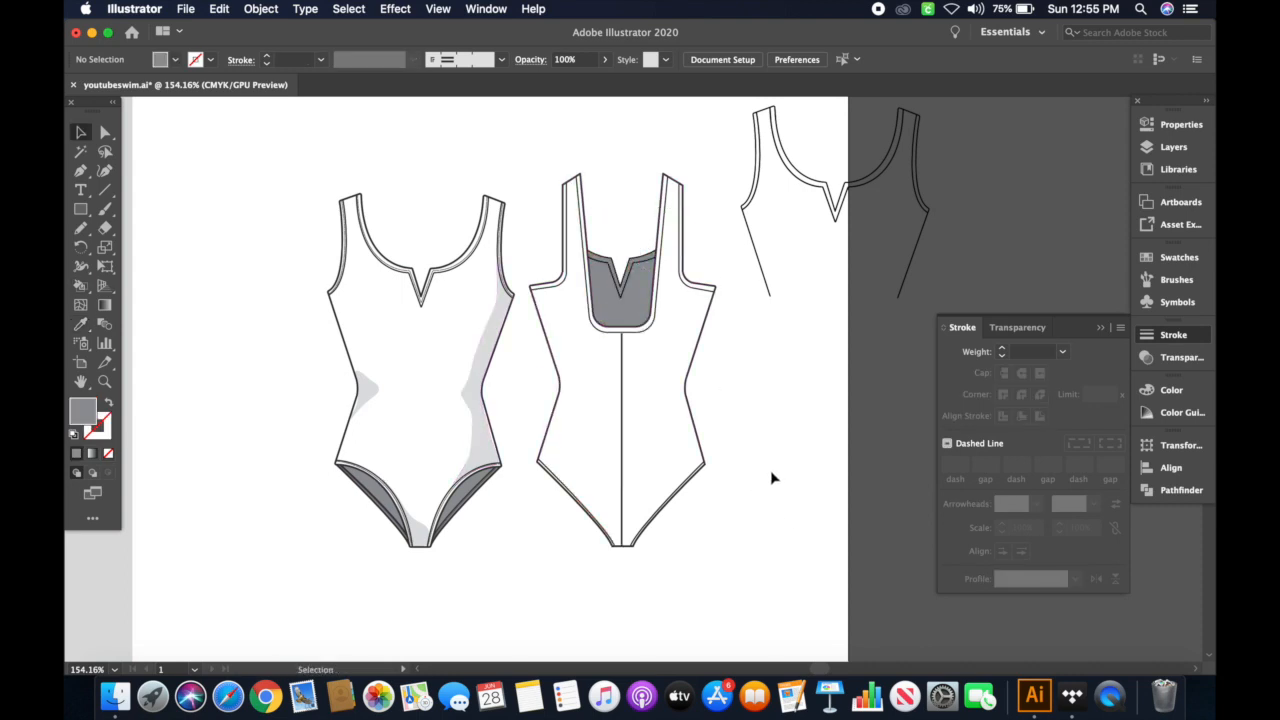
# - Set the stroke of the front neckline lines inside the Live Paint group to 0.25 pt
pyautogui.scroll(-1, 646, 355)
pyautogui.scroll(5, 646, 355)
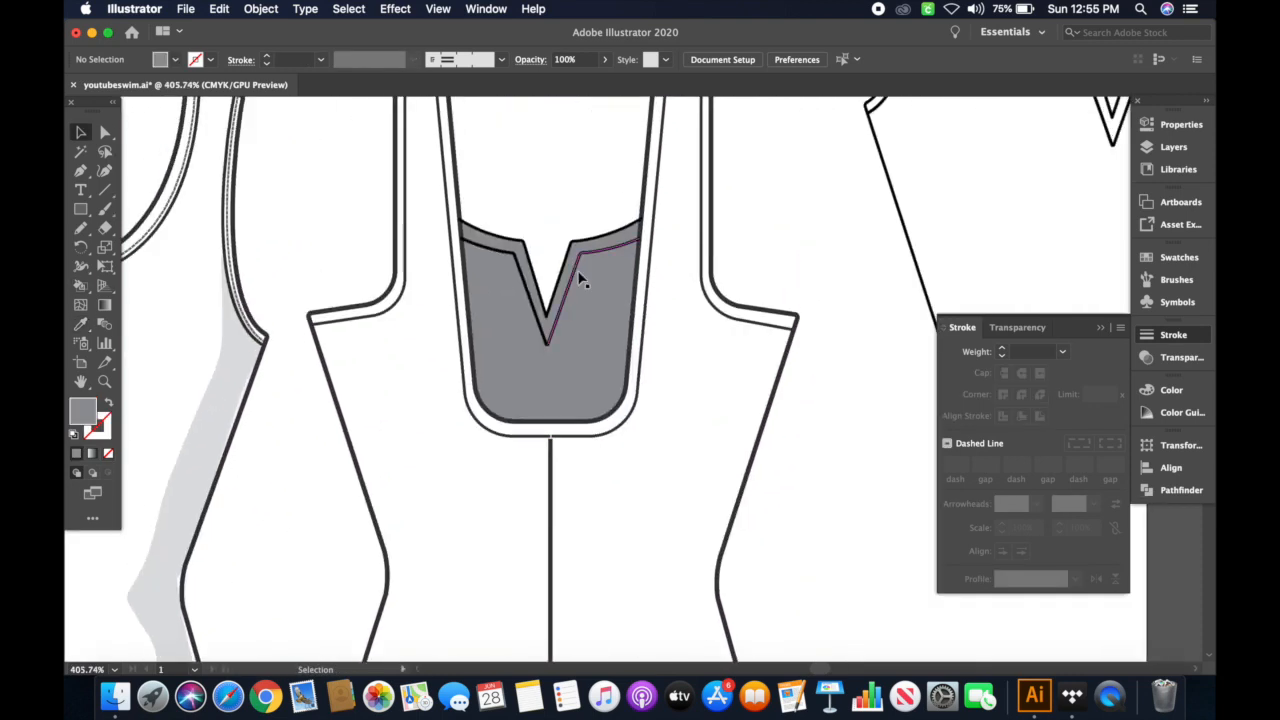
pyautogui.click(576, 270)
pyautogui.doubleClick(576, 270)
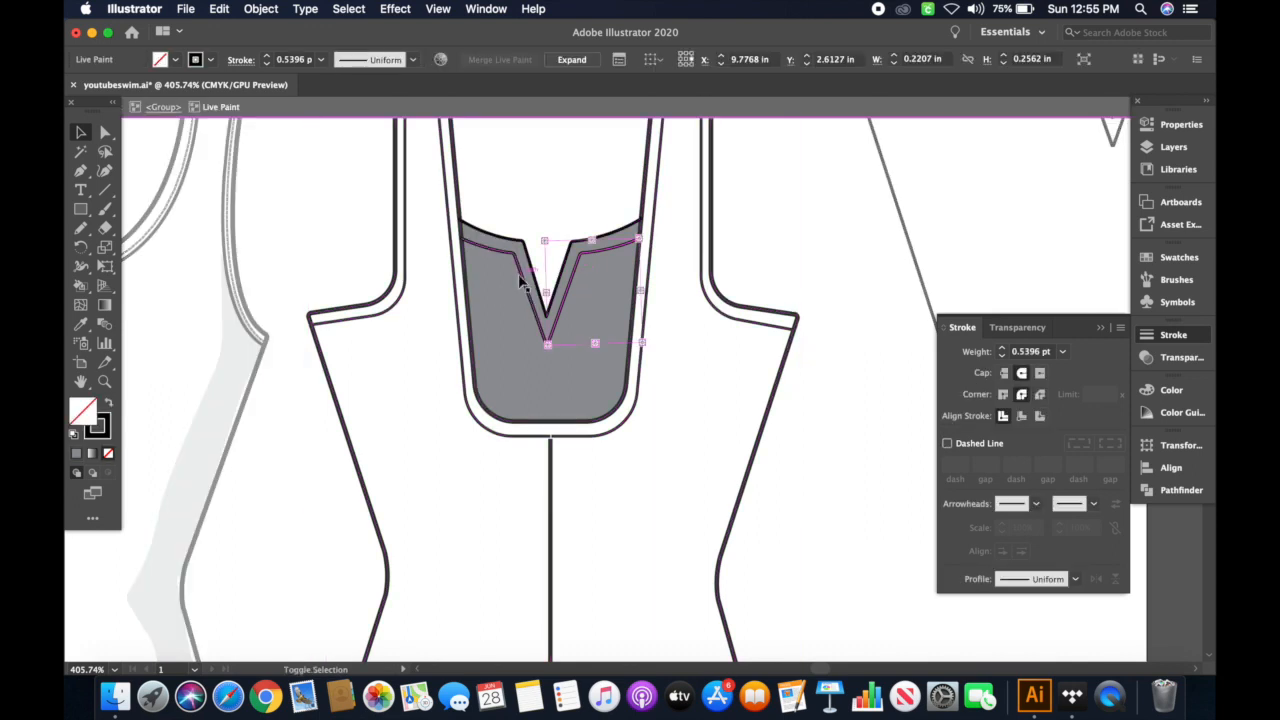
pyautogui.click(521, 280)
pyautogui.click(1003, 351)
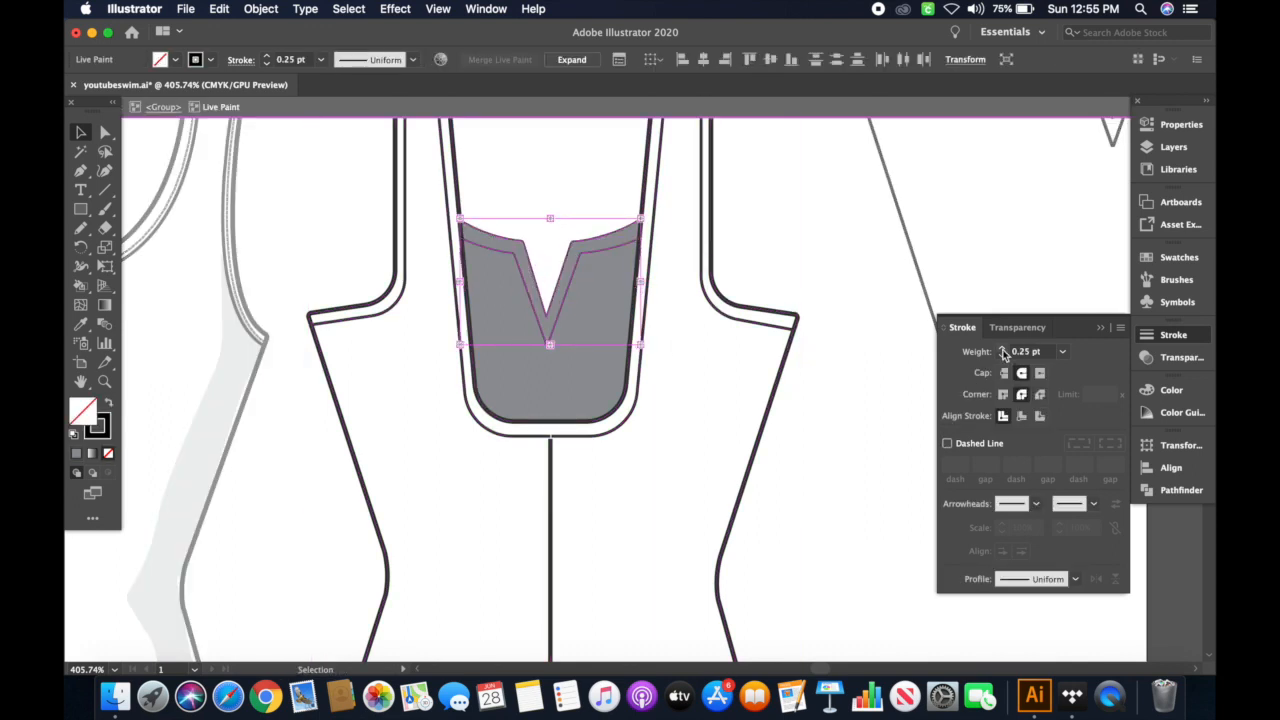
pyautogui.click(1003, 358)
pyautogui.click(569, 161)
pyautogui.doubleClick(667, 463)
# - Select the front neckline lines within the Live Paint group again and open the colour swatches
pyautogui.scroll(-6, 667, 463)
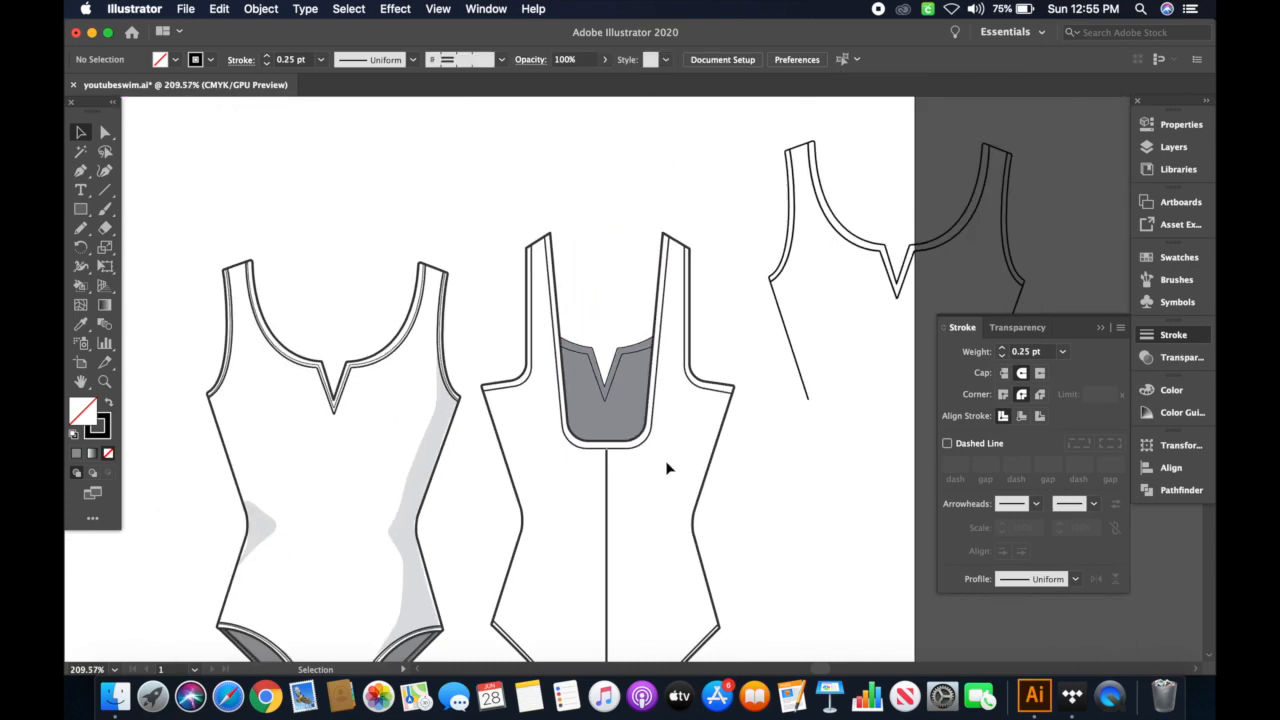
pyautogui.scroll(6, 667, 467)
pyautogui.click(558, 312)
pyautogui.doubleClick(560, 300)
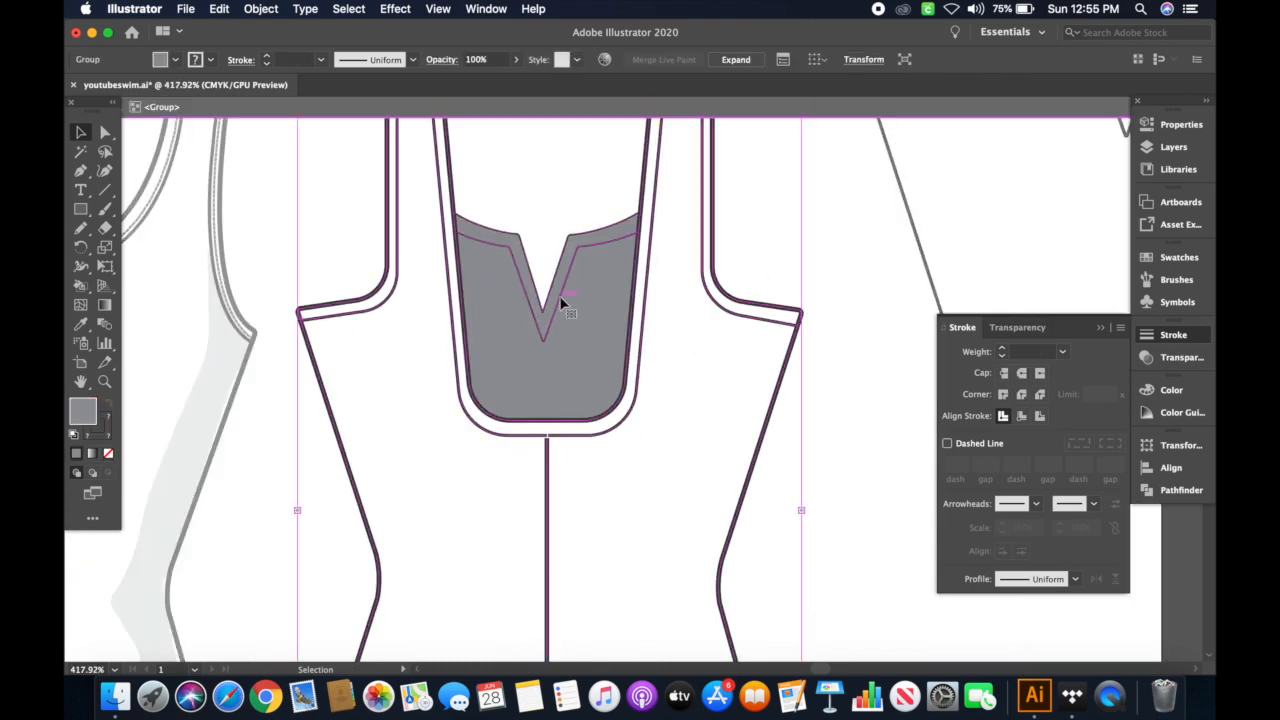
pyautogui.doubleClick(561, 298)
pyautogui.keyDown('shift'); pyautogui.click(521, 288); pyautogui.keyUp('shift')
pyautogui.keyDown('shift'); pyautogui.click(474, 226); pyautogui.keyUp('shift')
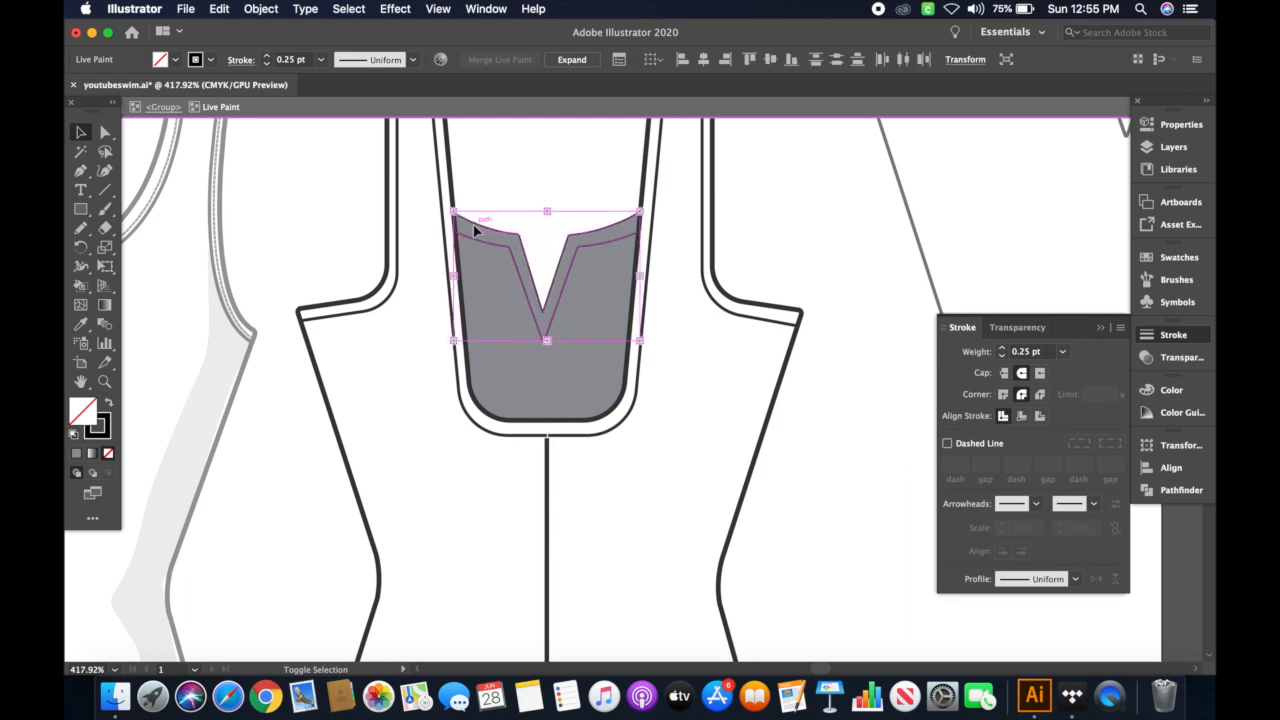
pyautogui.click(1179, 257)
pyautogui.click(683, 427)
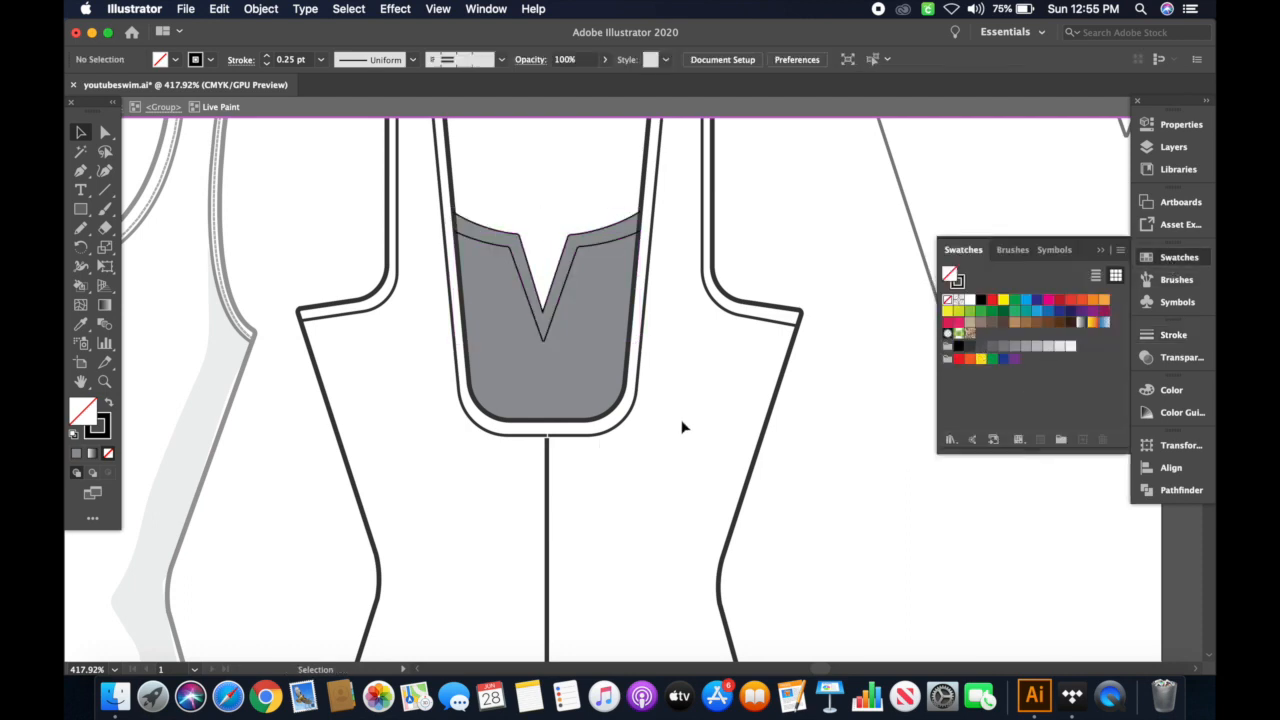
pyautogui.scroll(-8, 724, 357)
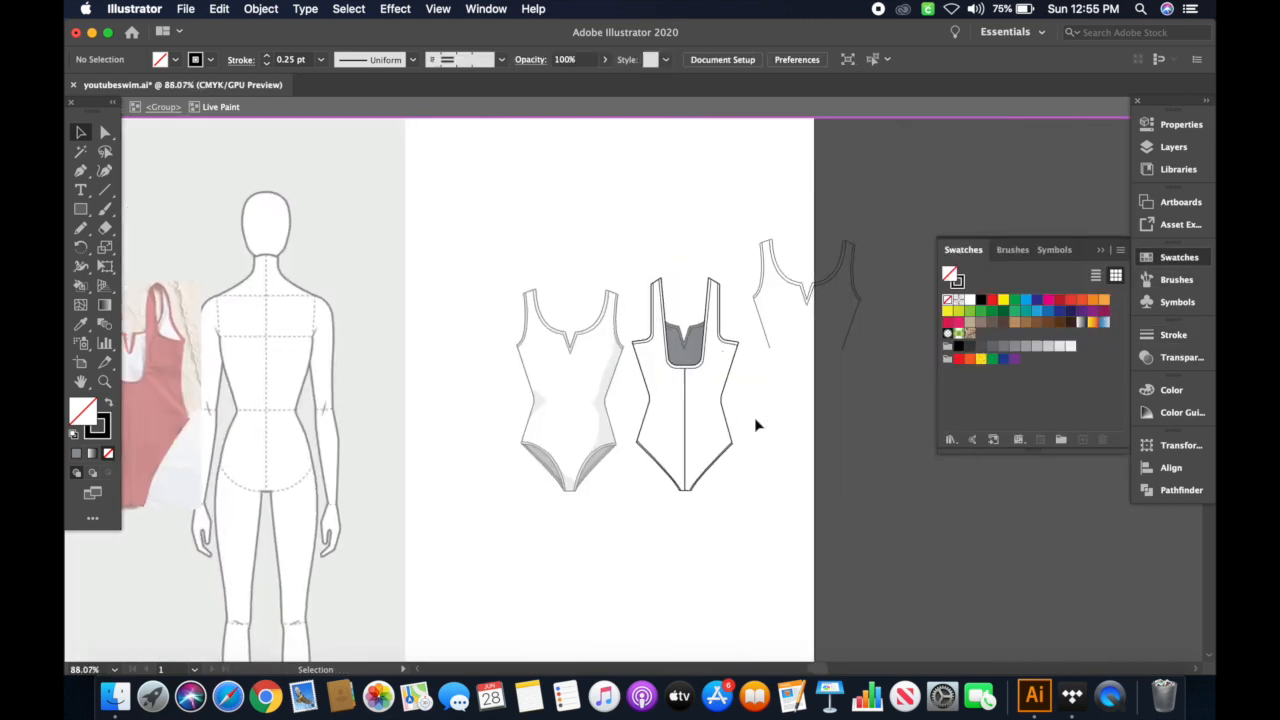
pyautogui.scroll(3, 692, 404)
pyautogui.scroll(2, 692, 404)
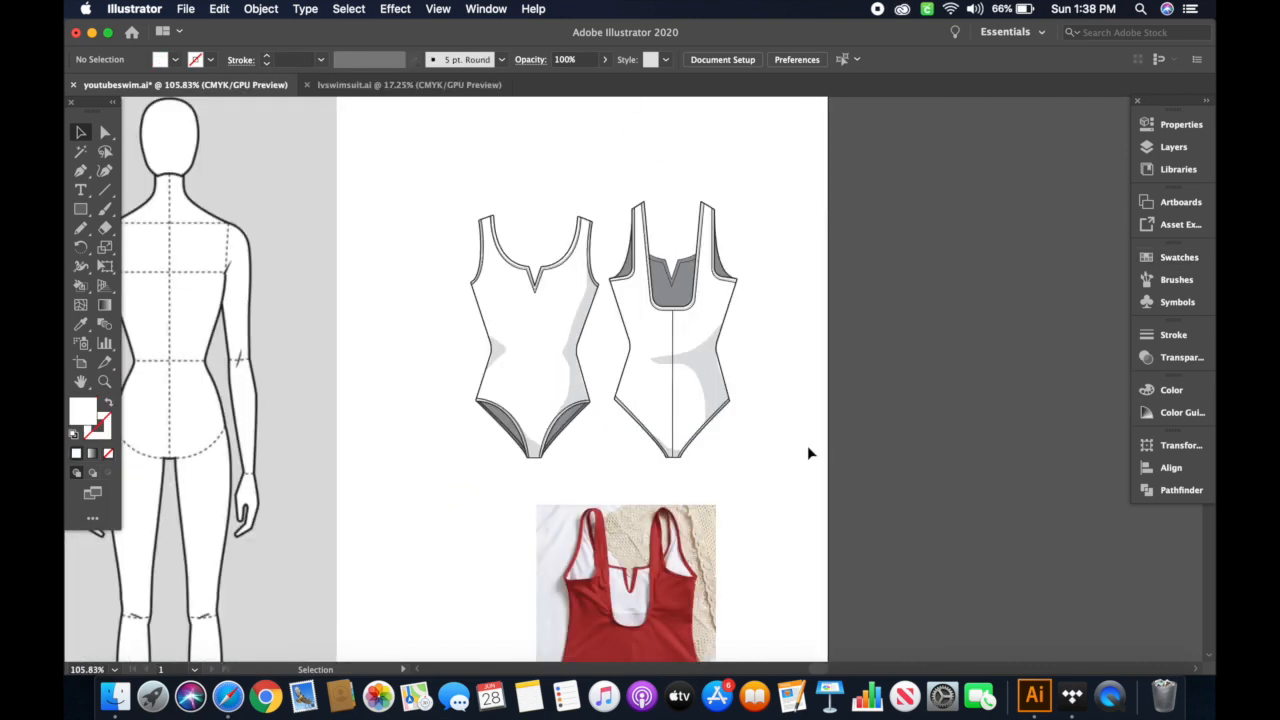
# - Sketch a small zigzag fold line with the Pencil tool across the centre seam at the back flat's waist
pyautogui.scroll(5, 808, 447)
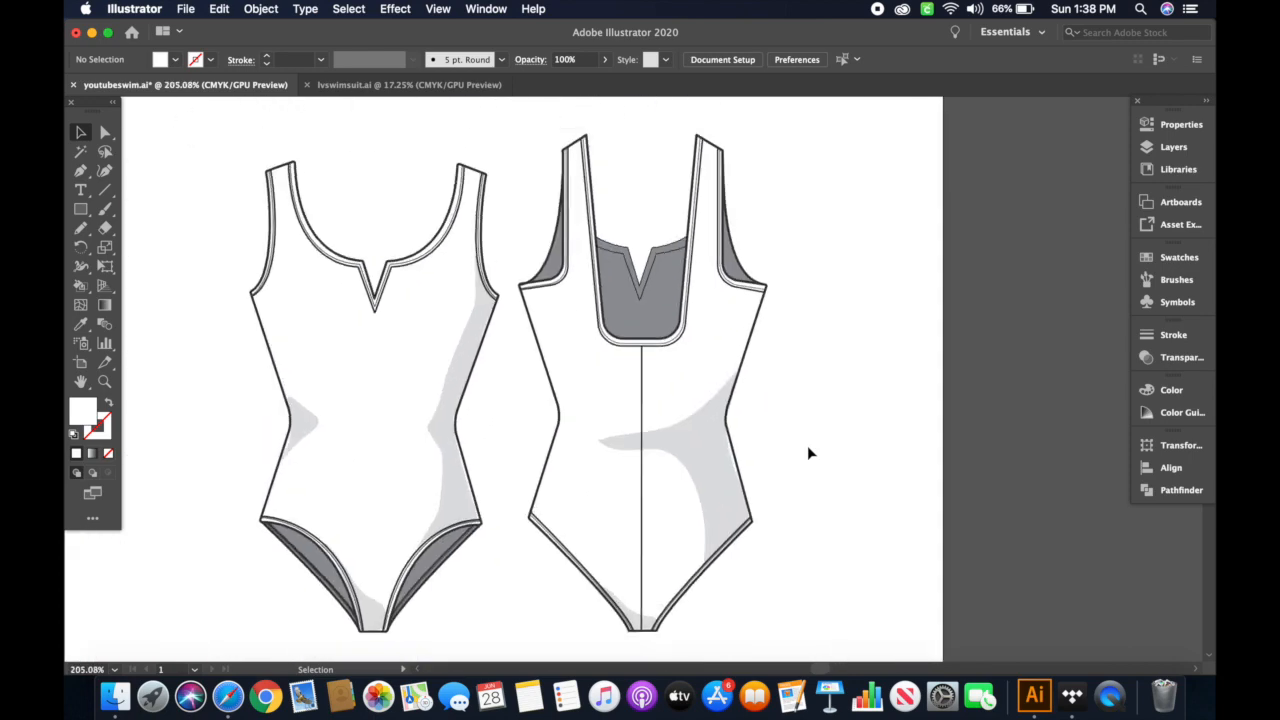
pyautogui.scroll(-5, 560, 350)
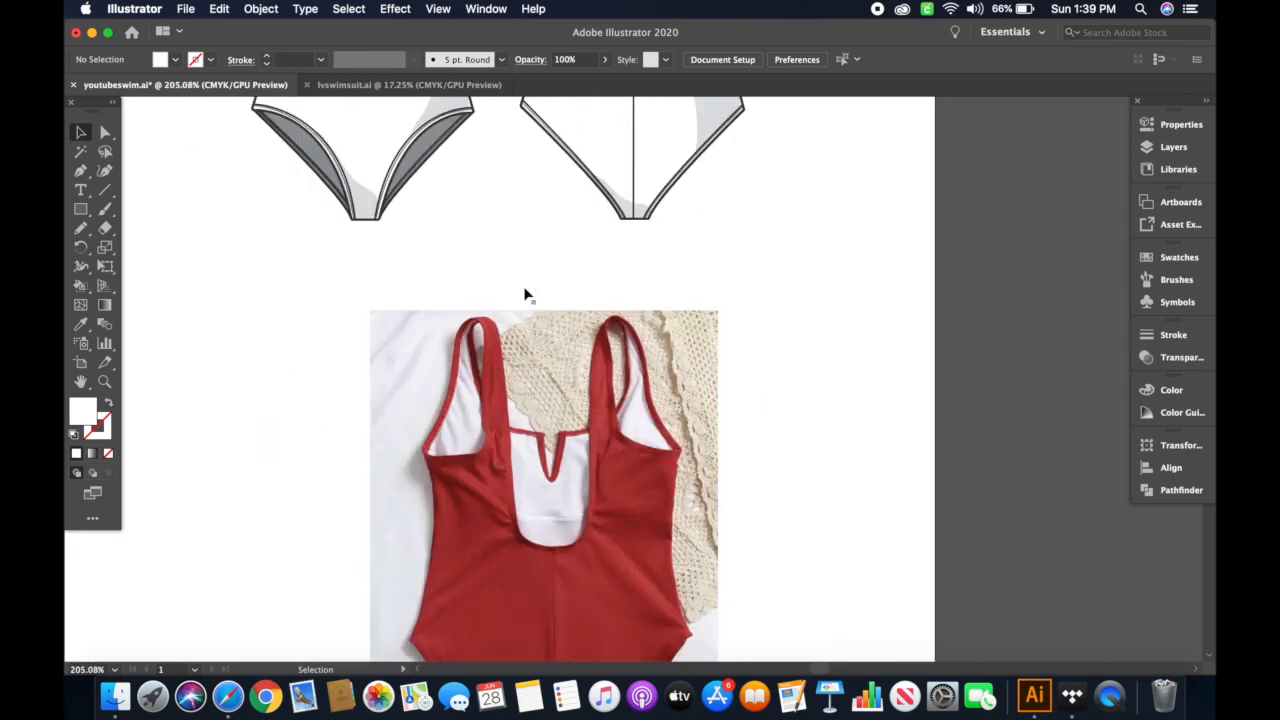
pyautogui.scroll(5, 463, 511)
pyautogui.scroll(2, 533, 444)
pyautogui.click(81, 228)
pyautogui.doubleClick(83, 412)
pyautogui.click(270, 495)
pyautogui.click(647, 301)
pyautogui.moveTo(533, 375)
pyautogui.mouseDown()
pyautogui.moveTo(598, 365)
pyautogui.moveTo(604, 395)
pyautogui.mouseUp()
# - Set the fold line's stroke weight to 0.25 pt with round caps and round corners
pyautogui.click(1173, 335)
pyautogui.click(1002, 356)
pyautogui.click(1035, 578)
pyautogui.click(1024, 380)
pyautogui.press('v')
# - Move the fold line slightly higher on the back flat's waist shading and deselect it
pyautogui.scroll(1, 580, 400)
pyautogui.click(578, 398)
pyautogui.moveTo(580, 403); pyautogui.dragTo(571, 378)
pyautogui.click(832, 301)
pyautogui.scroll(-2, 621, 360)
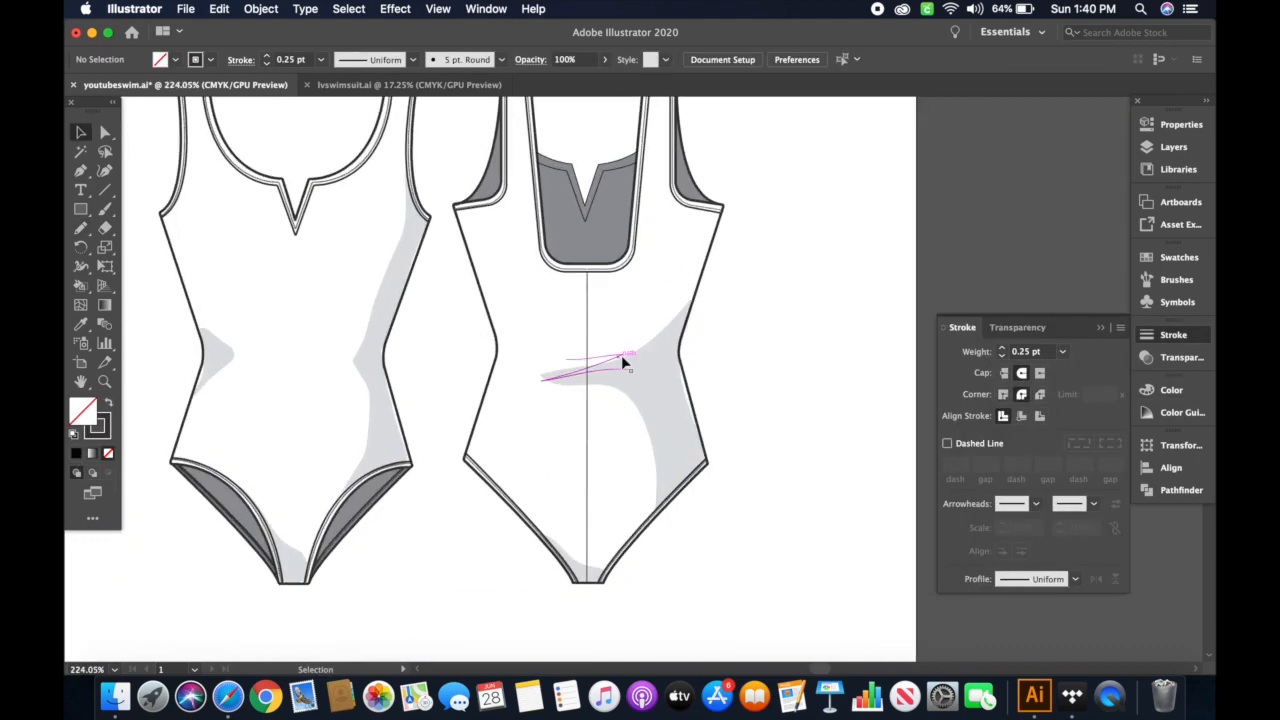
pyautogui.scroll(-3, 756, 385)
pyautogui.scroll(2, 756, 385)
pyautogui.click(1100, 328)
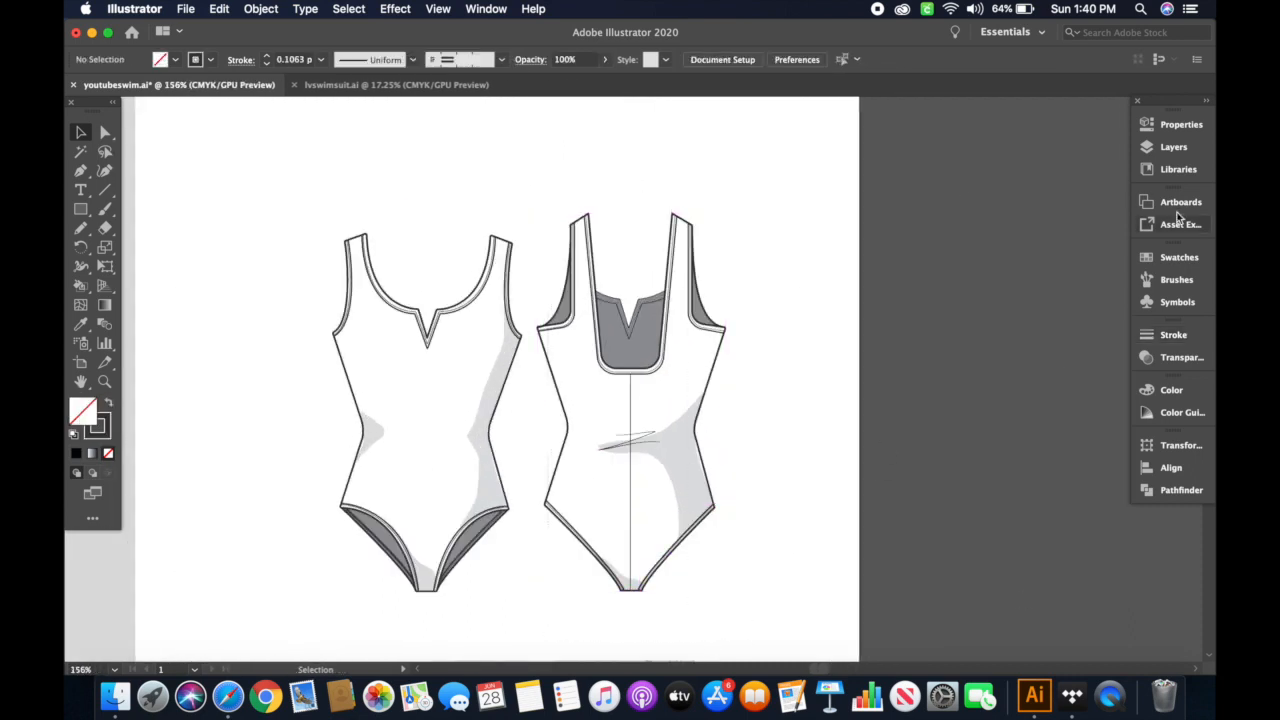
# - Fill the back flat's body with the pink, red and purple striped pattern swatch using the Live Paint Bucket
pyautogui.click(1179, 257)
pyautogui.click(986, 333)
pyautogui.press('k')
pyautogui.click(666, 417)
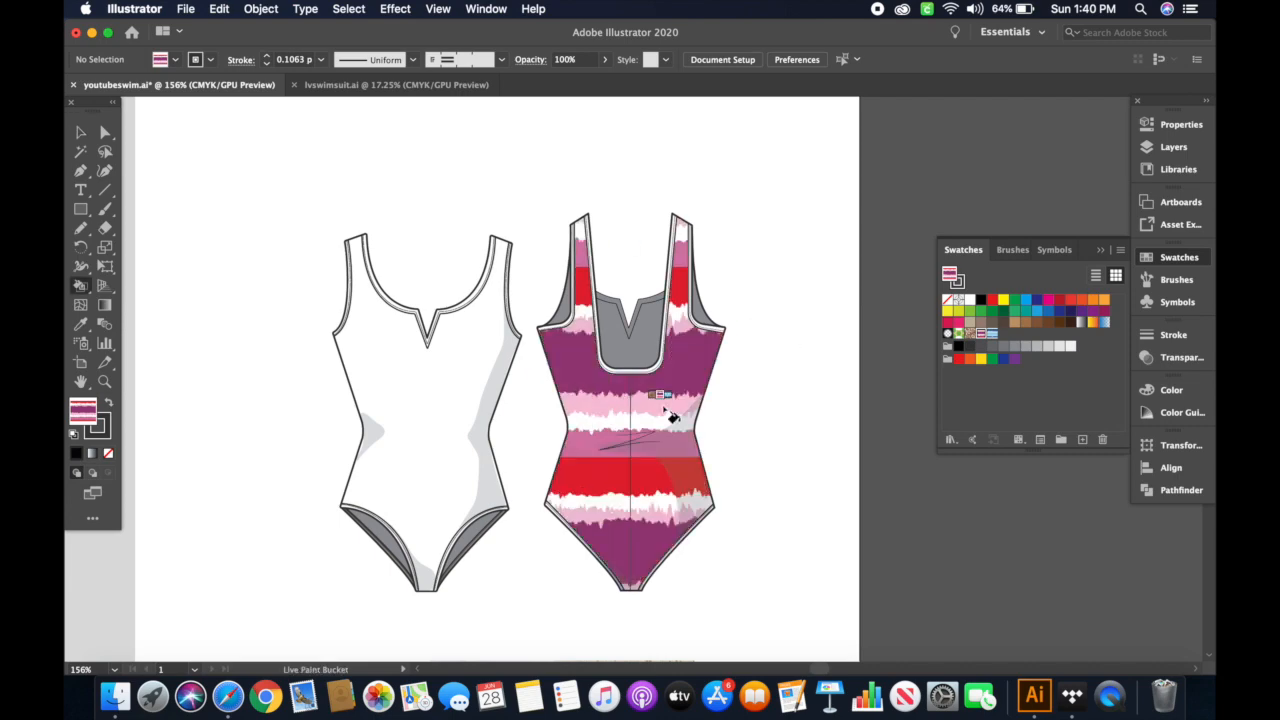
# - Fill the front flat's body and the remaining bindings on both flats with the same striped pattern swatch
pyautogui.scroll(4, 623, 377)
pyautogui.scroll(-2, 450, 340)
pyautogui.click(450, 340)
pyautogui.press('v')
pyautogui.scroll(-2, 923, 563)
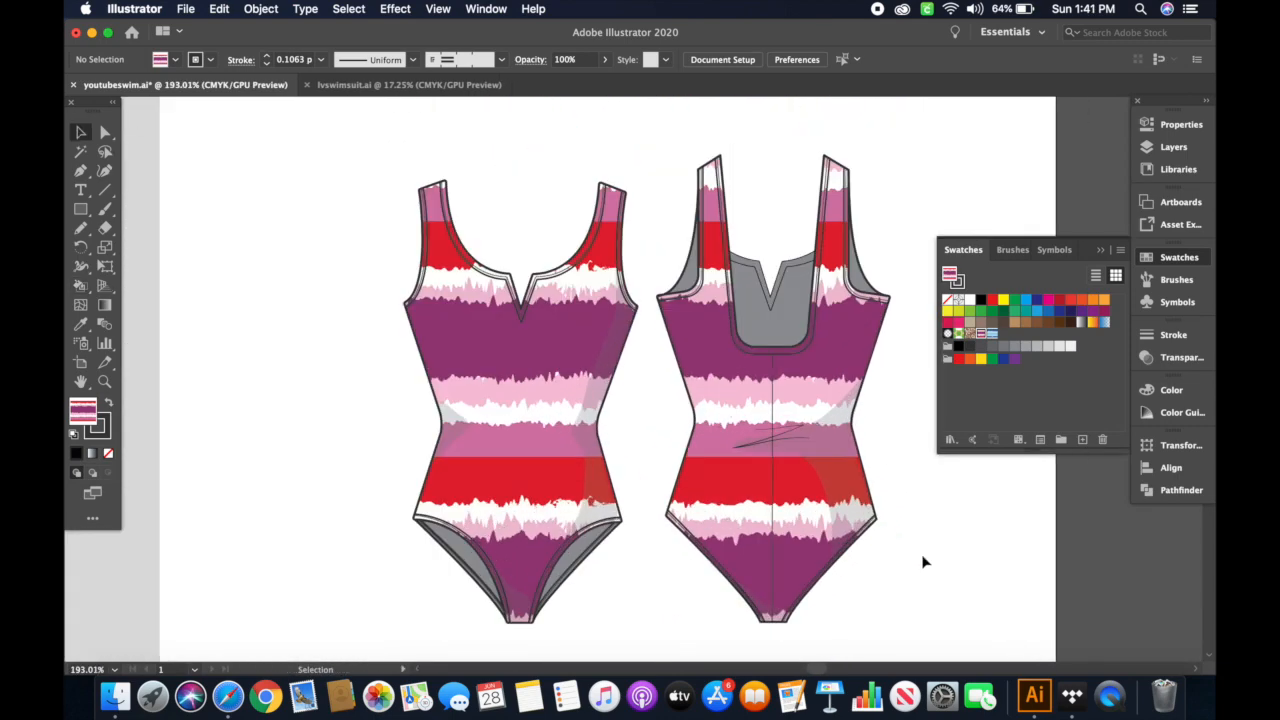
pyautogui.scroll(2, 941, 354)
pyautogui.scroll(-1, 615, 196)
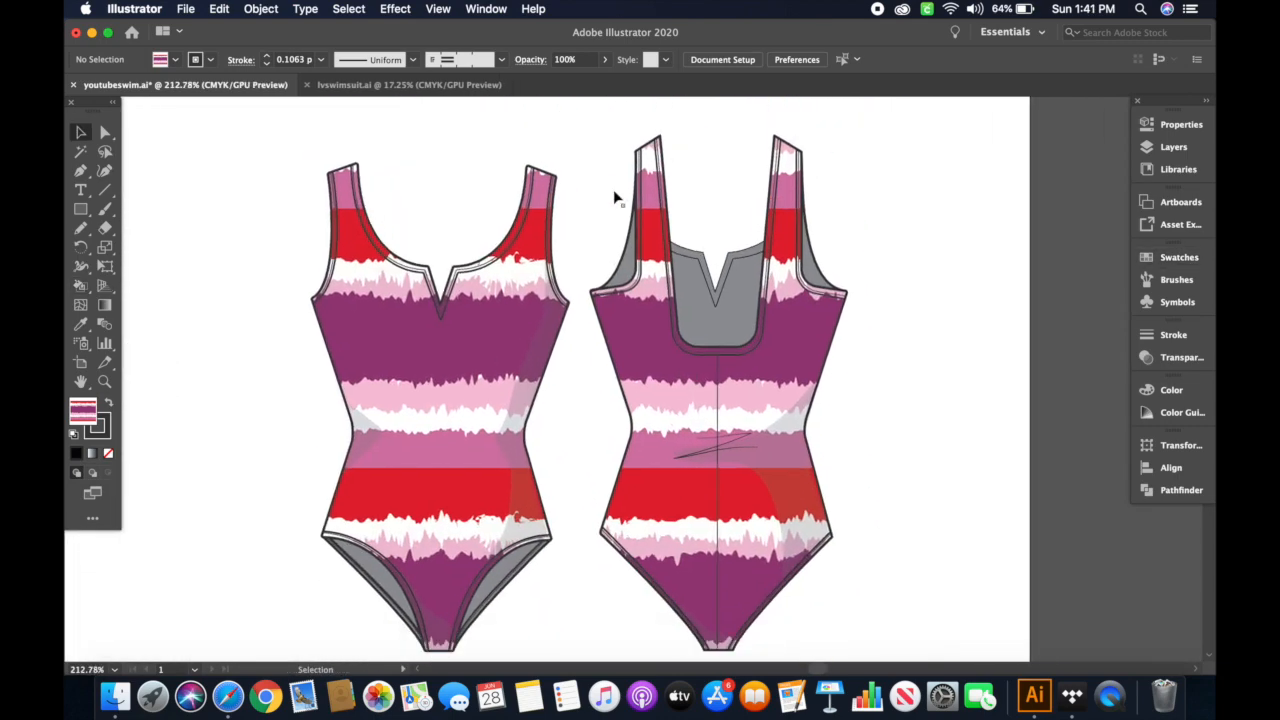